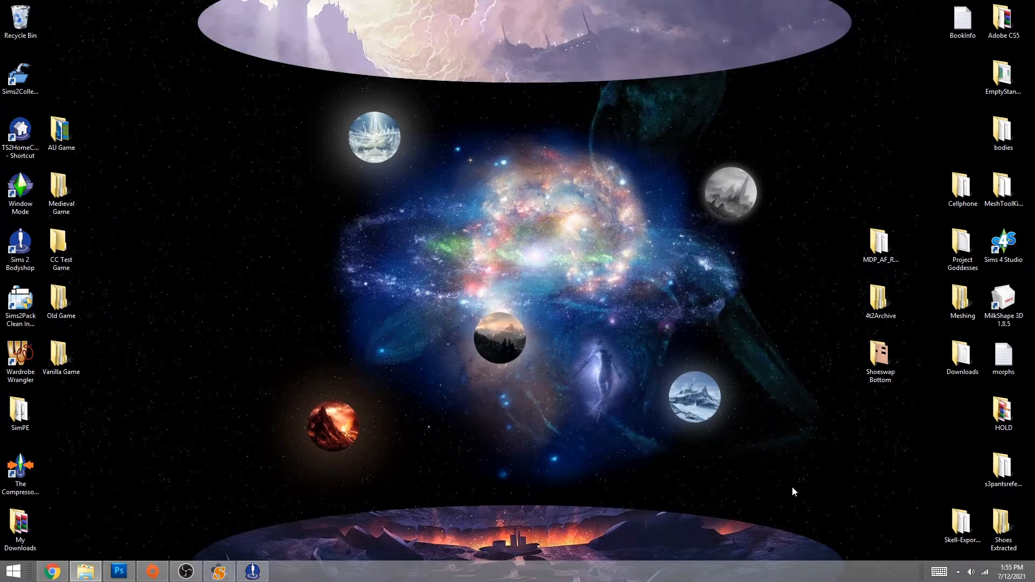
- Look over the ruffle dress post in the browser, then hide the browser
{"action": "left_click", "coordinate": [52, 571]}
{"action": "scroll", "coordinate": [211, 371], "scroll_direction": "up", "scroll_amount": 1}
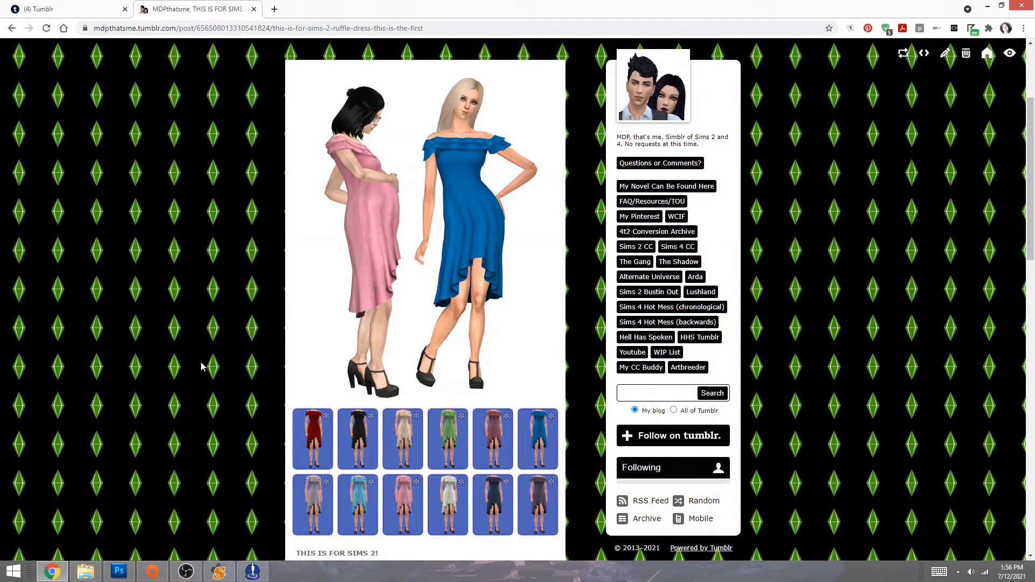
{"action": "scroll", "coordinate": [214, 361], "scroll_direction": "down", "scroll_amount": 5}
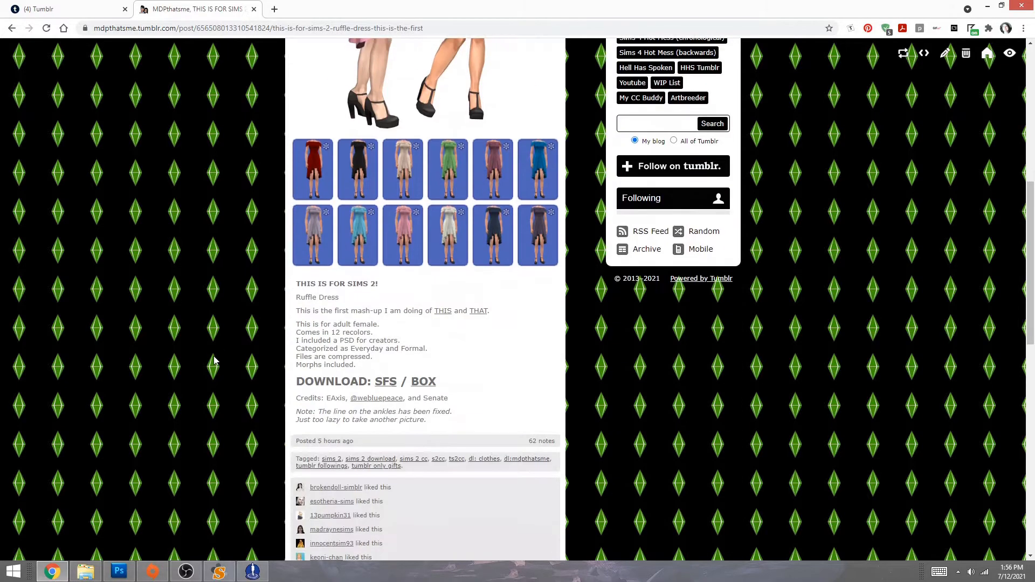
{"action": "scroll", "coordinate": [180, 299], "scroll_direction": "up", "scroll_amount": 5}
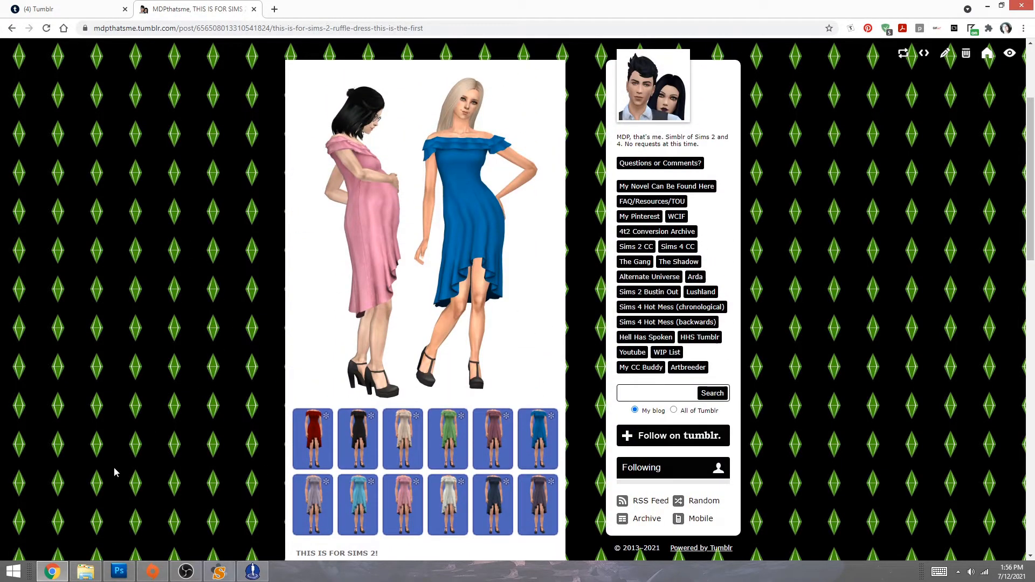
{"action": "scroll", "coordinate": [115, 472], "scroll_direction": "down", "scroll_amount": 2}
{"action": "scroll", "coordinate": [116, 470], "scroll_direction": "down", "scroll_amount": 1}
{"action": "scroll", "coordinate": [116, 470], "scroll_direction": "up", "scroll_amount": 3}
{"action": "scroll", "coordinate": [186, 249], "scroll_direction": "down", "scroll_amount": 2}
{"action": "scroll", "coordinate": [148, 276], "scroll_direction": "down", "scroll_amount": 2}
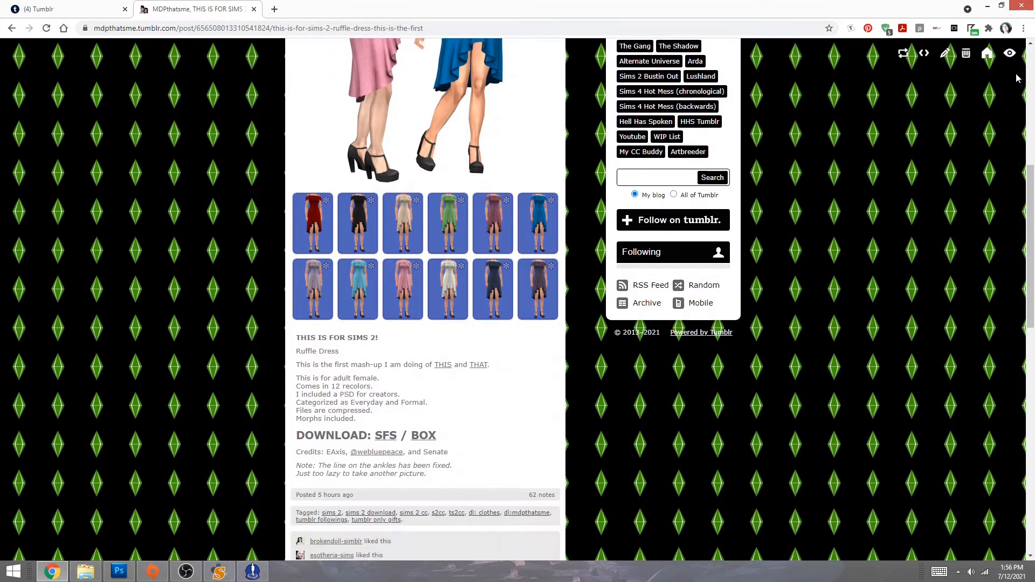
{"action": "scroll", "coordinate": [725, 264], "scroll_direction": "up", "scroll_amount": 2}
{"action": "scroll", "coordinate": [440, 395], "scroll_direction": "up", "scroll_amount": 2}
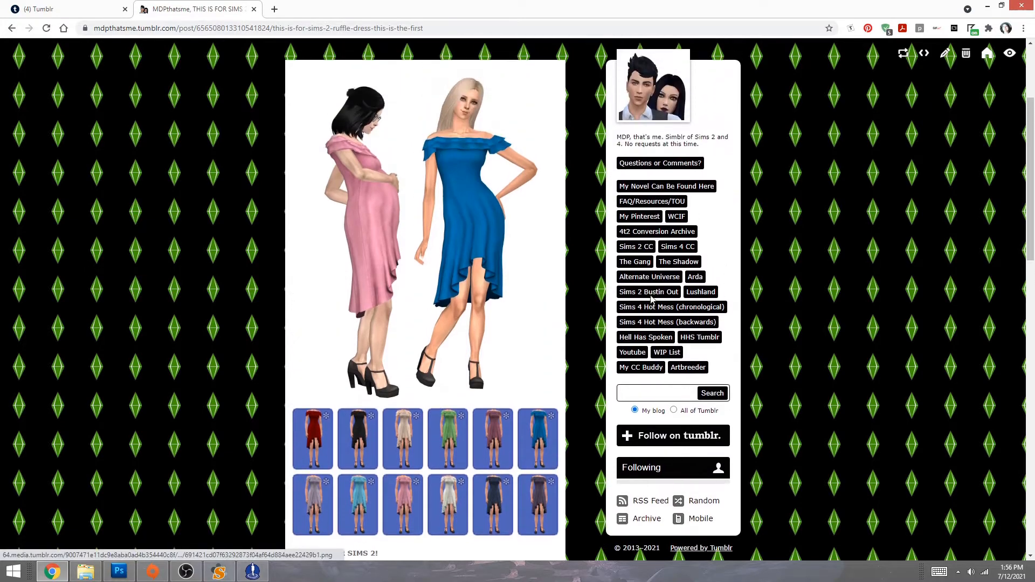
{"action": "left_click", "coordinate": [987, 6]}
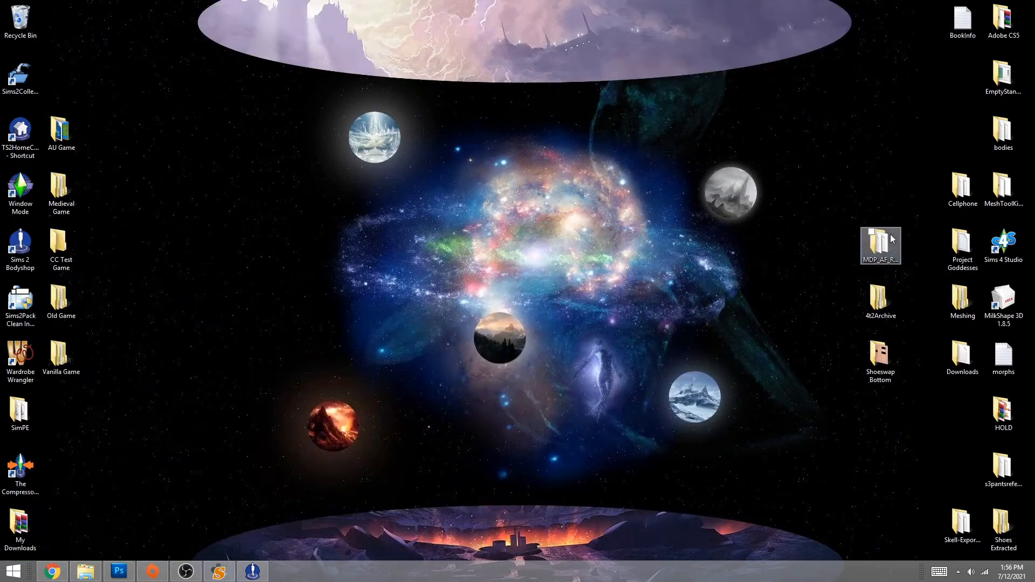
- In SimPE, open MDP_AF_RuffleDress_MESH.package from the Desktop's MDP_AF_RuffleDress folder
{"action": "left_click", "coordinate": [219, 571]}
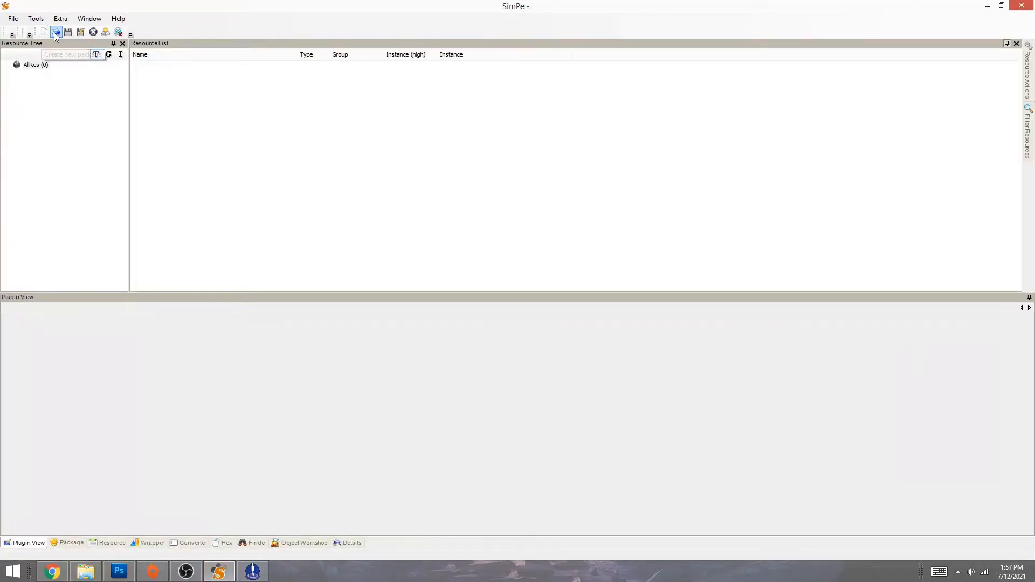
{"action": "left_click", "coordinate": [55, 31]}
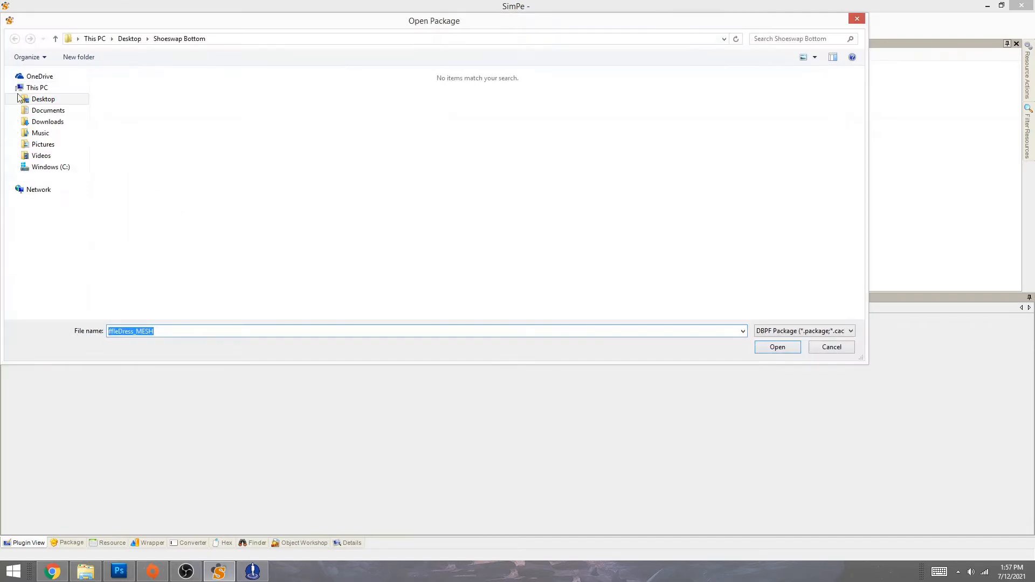
{"action": "left_click", "coordinate": [25, 100]}
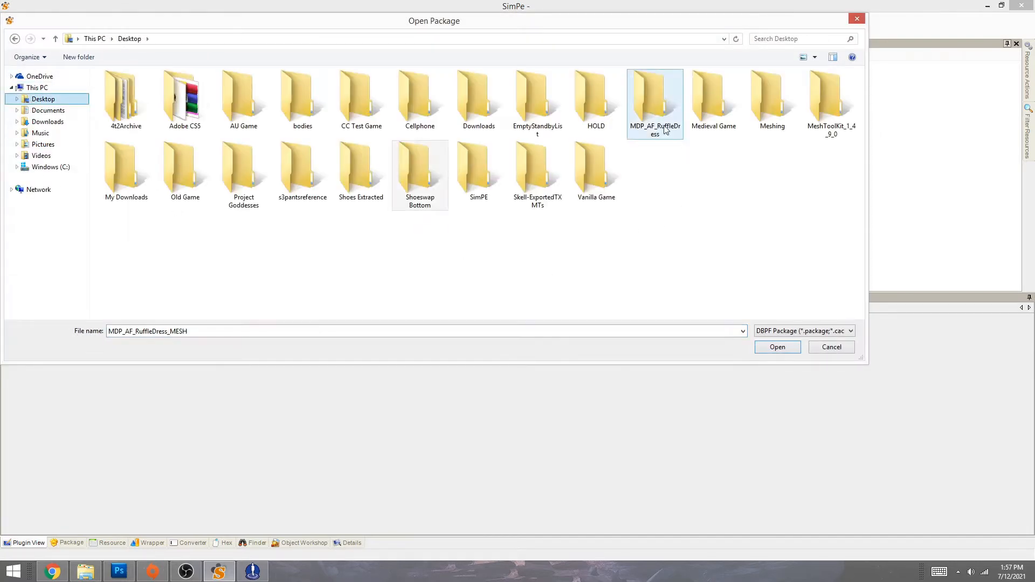
{"action": "double_click", "coordinate": [655, 105]}
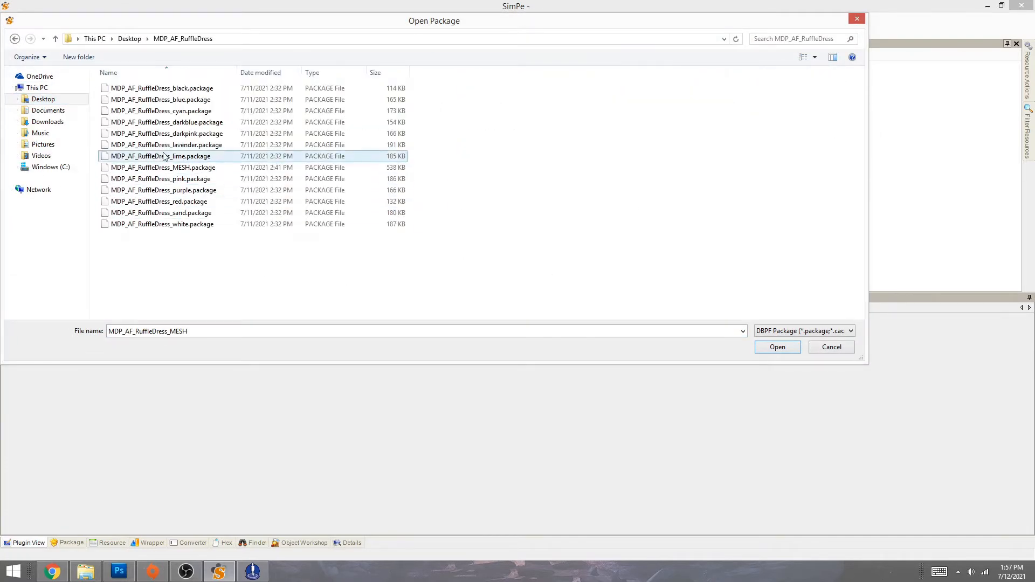
{"action": "left_click", "coordinate": [216, 167]}
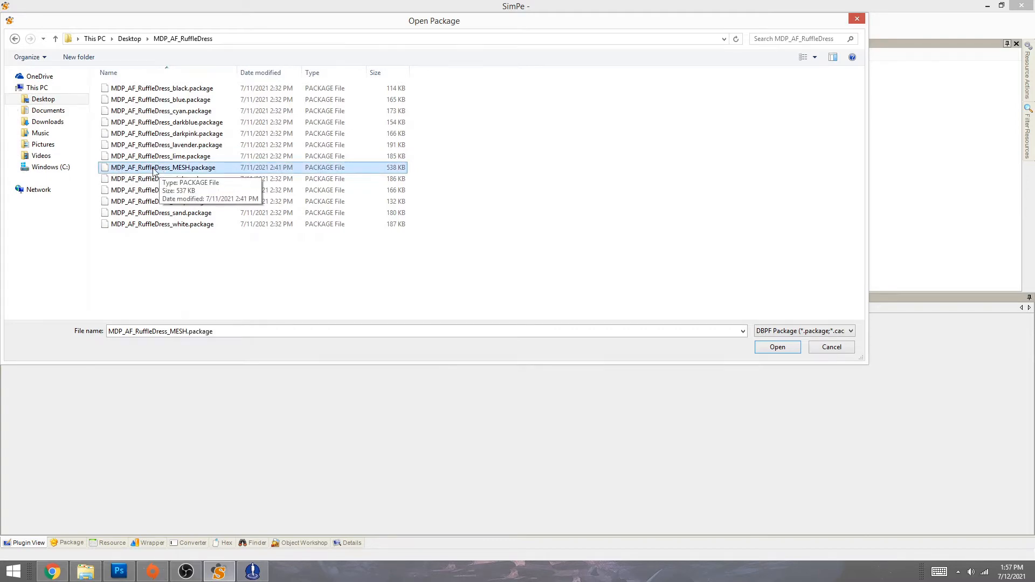
{"action": "double_click", "coordinate": [184, 169]}
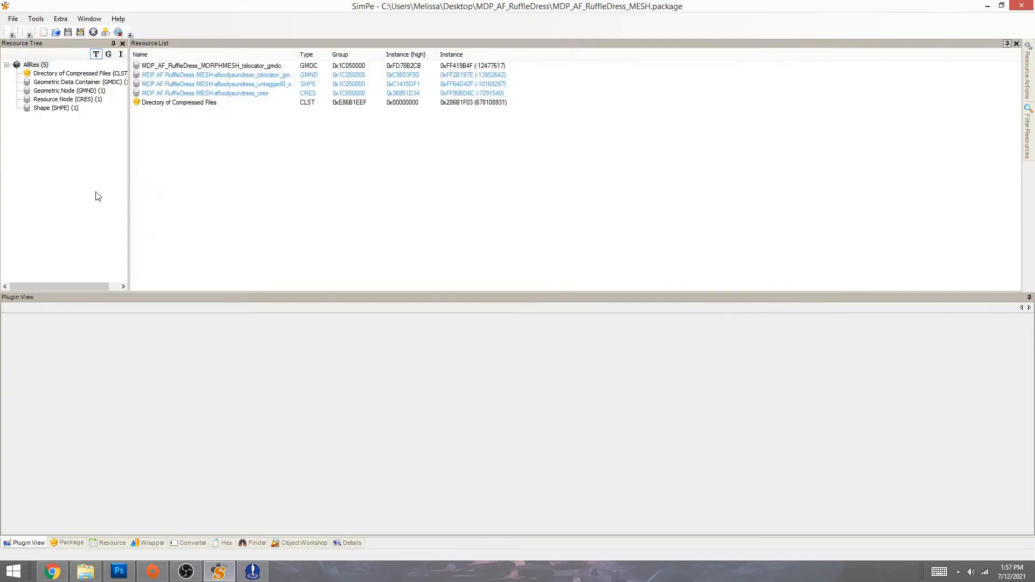
- Extract the GMDC resource into Desktop\Shoeswap Bottom, then close the package
{"action": "left_click", "coordinate": [68, 83]}
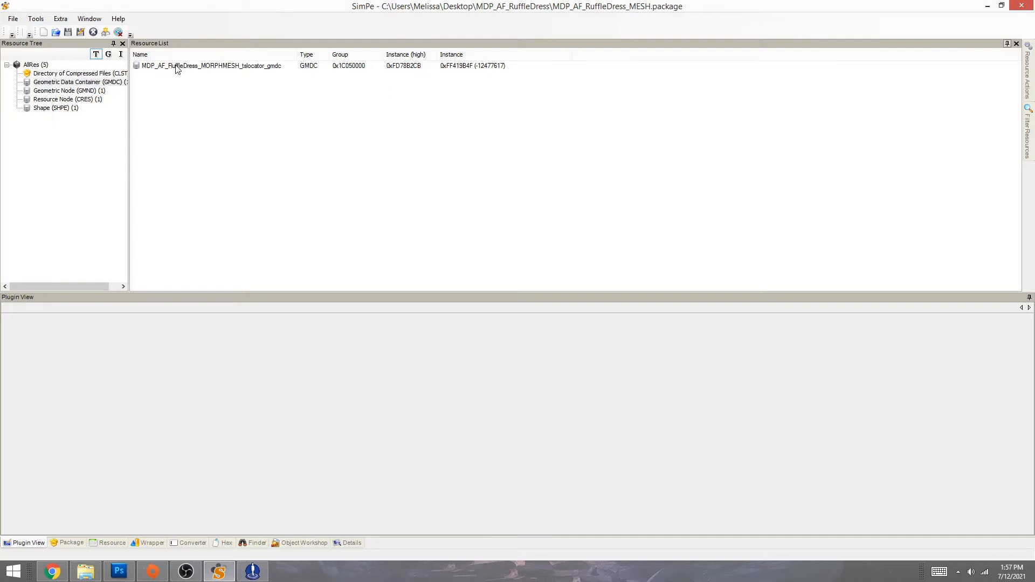
{"action": "right_click", "coordinate": [177, 66]}
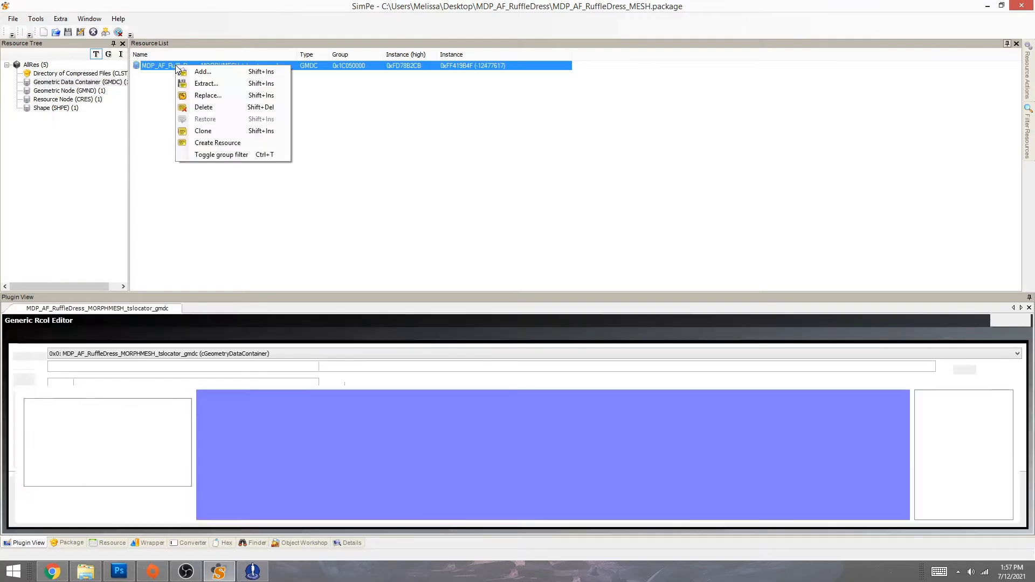
{"action": "left_click", "coordinate": [210, 86]}
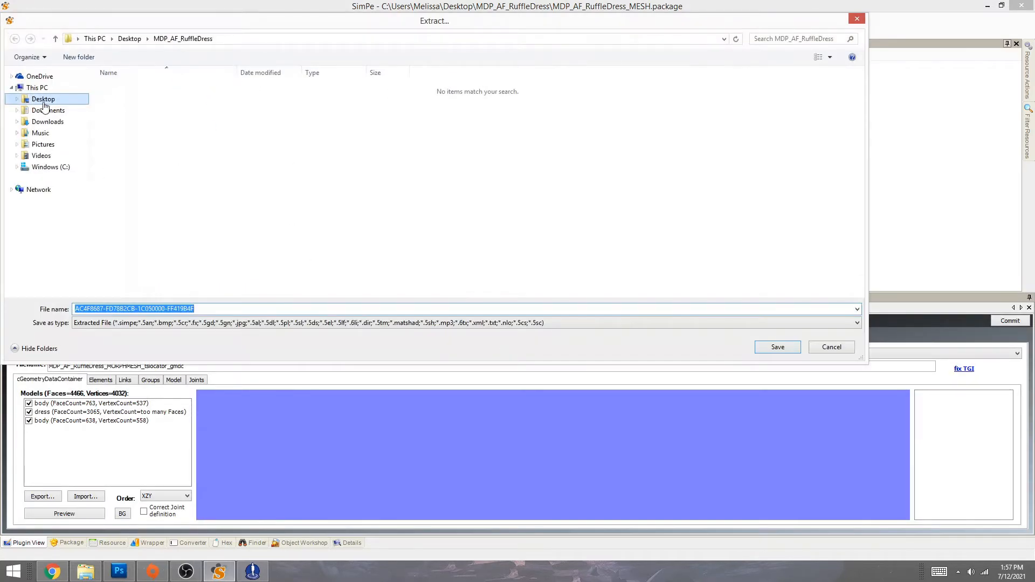
{"action": "left_click", "coordinate": [44, 99]}
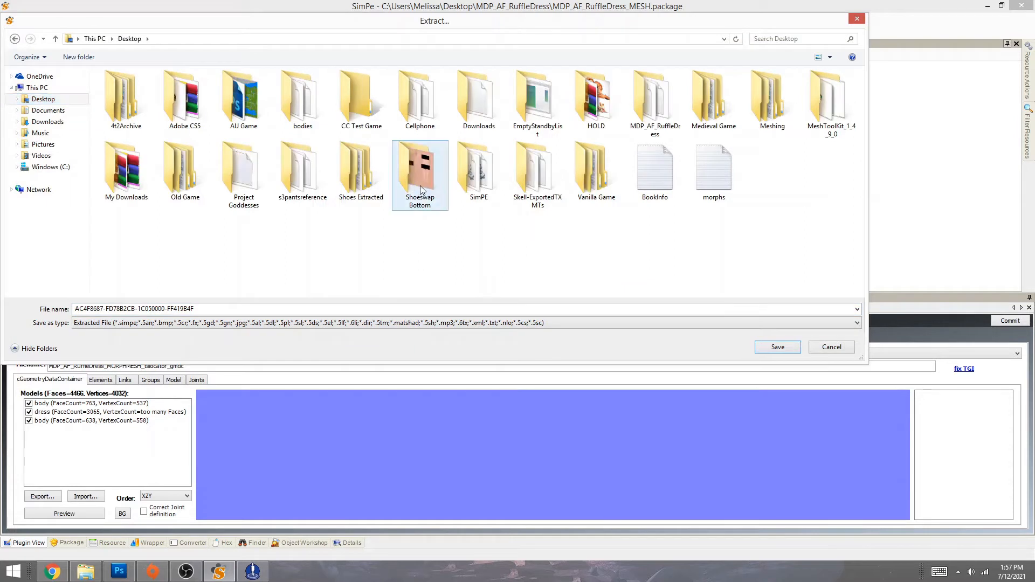
{"action": "double_click", "coordinate": [422, 184]}
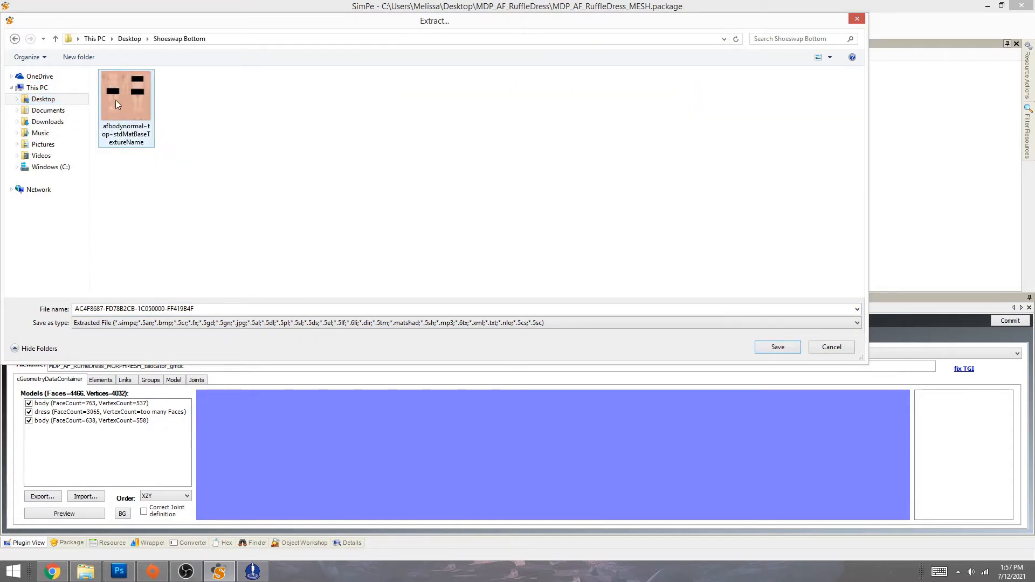
{"action": "left_click", "coordinate": [778, 347]}
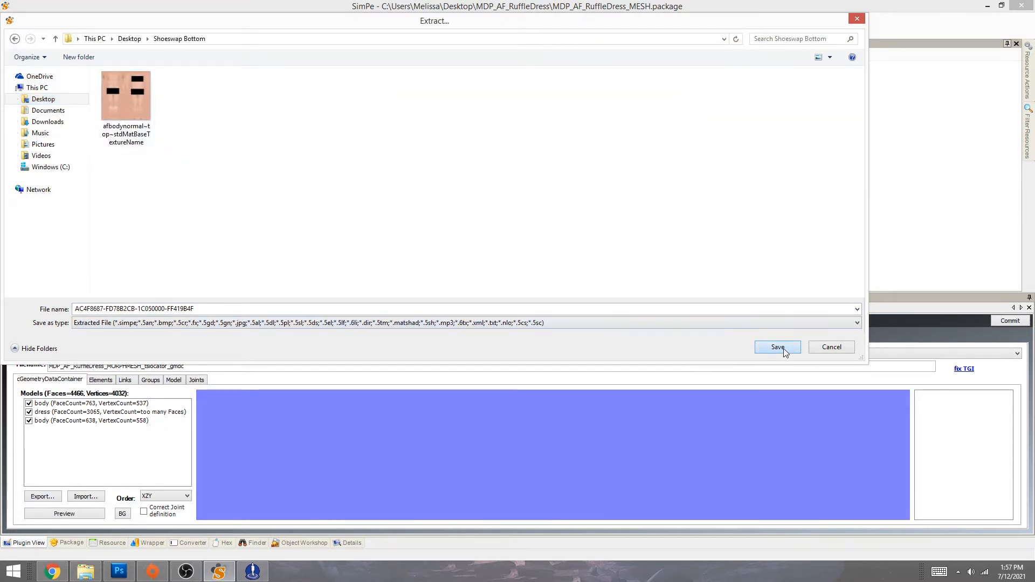
{"action": "left_click", "coordinate": [94, 32]}
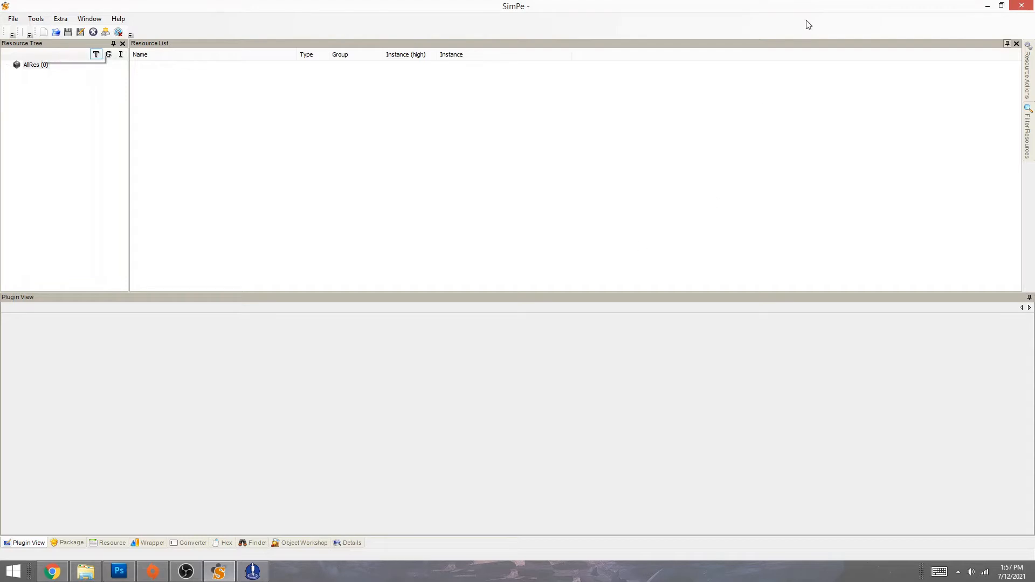
{"action": "left_click", "coordinate": [988, 6]}
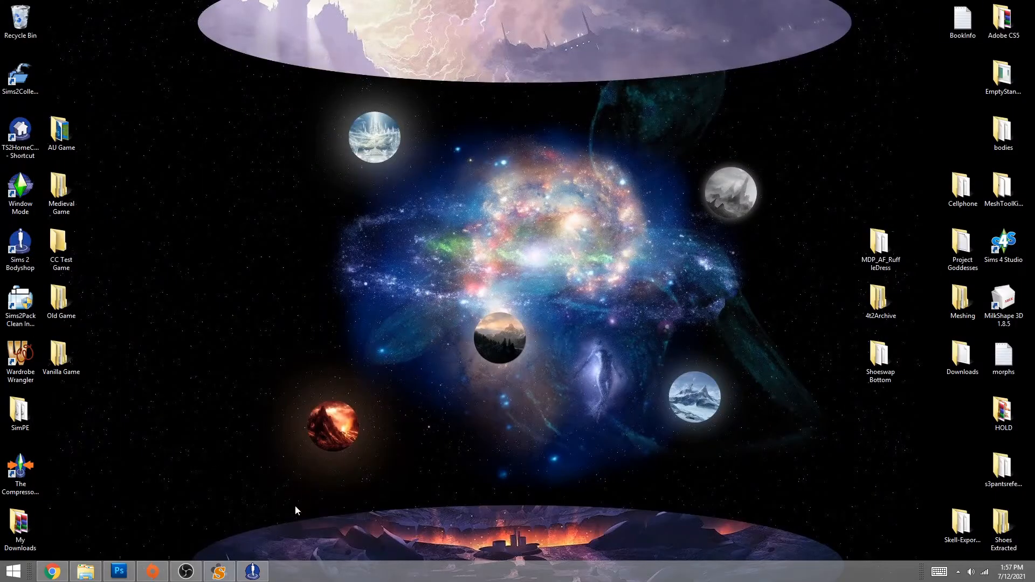
- In Body Shop's Create Parts, view the genetics skin tone choices, then cancel back
{"action": "left_click", "coordinate": [253, 572]}
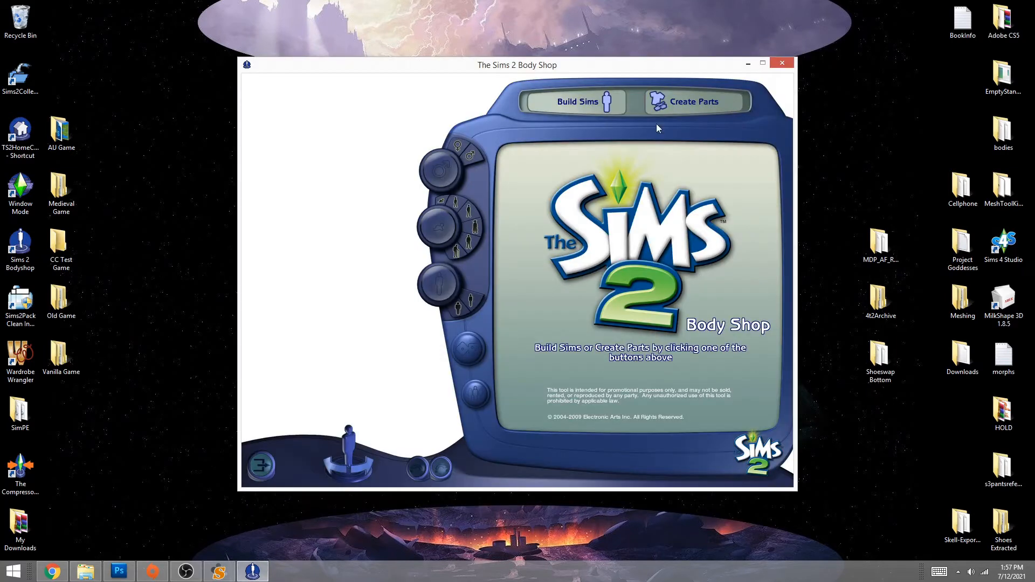
{"action": "left_click", "coordinate": [669, 108]}
{"action": "left_click", "coordinate": [639, 264]}
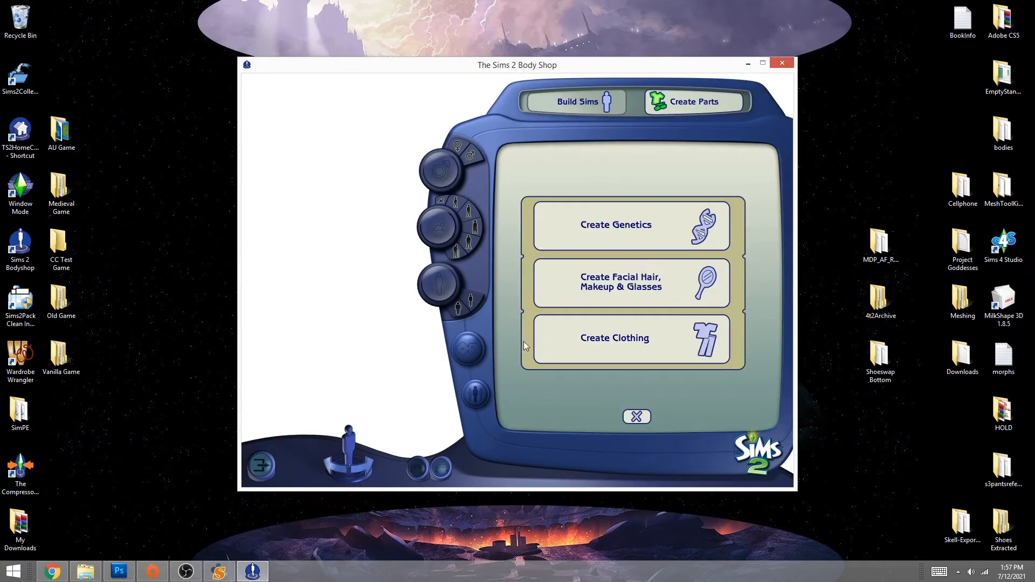
{"action": "left_click", "coordinate": [655, 233]}
{"action": "left_click", "coordinate": [528, 180]}
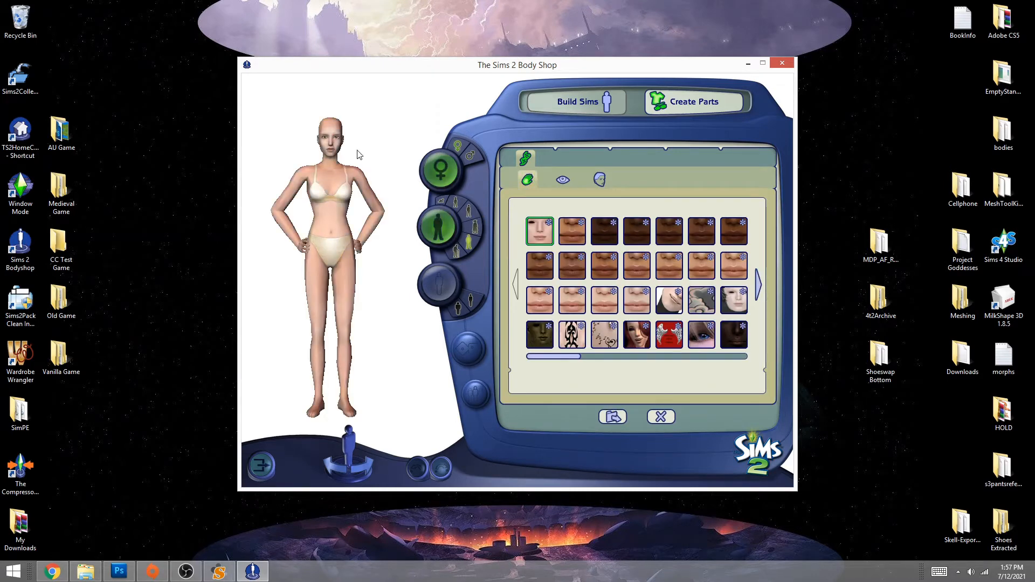
{"action": "left_click", "coordinate": [662, 417]}
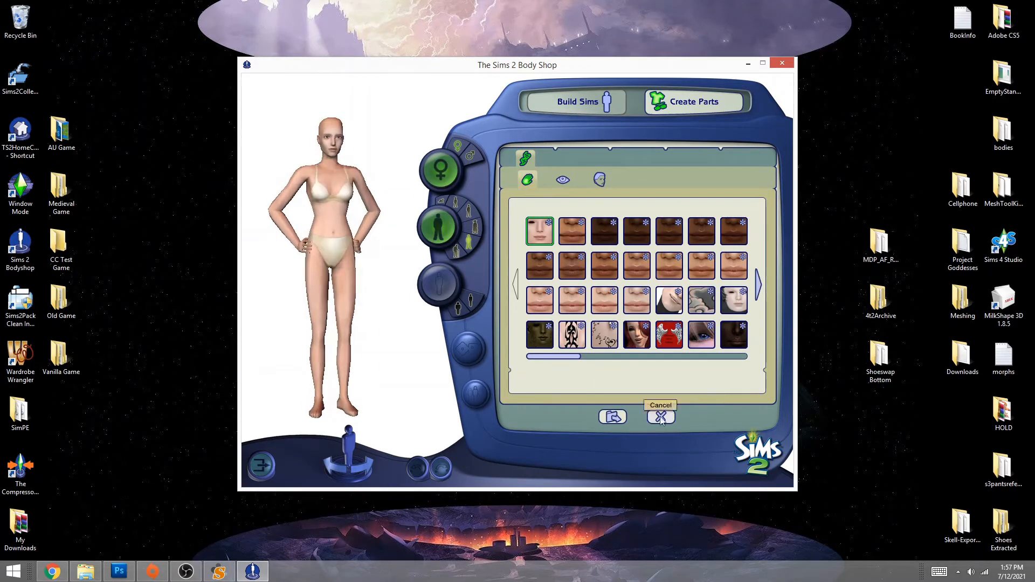
- Under Create Clothing, load the stixskin saved project, then cancel back to the project choice
{"action": "left_click", "coordinate": [617, 335]}
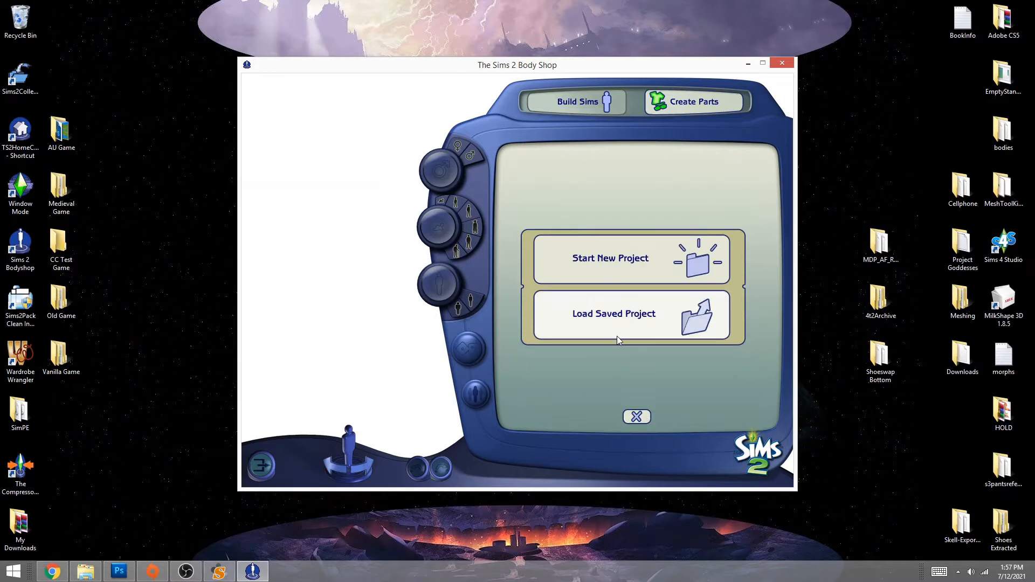
{"action": "left_click", "coordinate": [617, 336]}
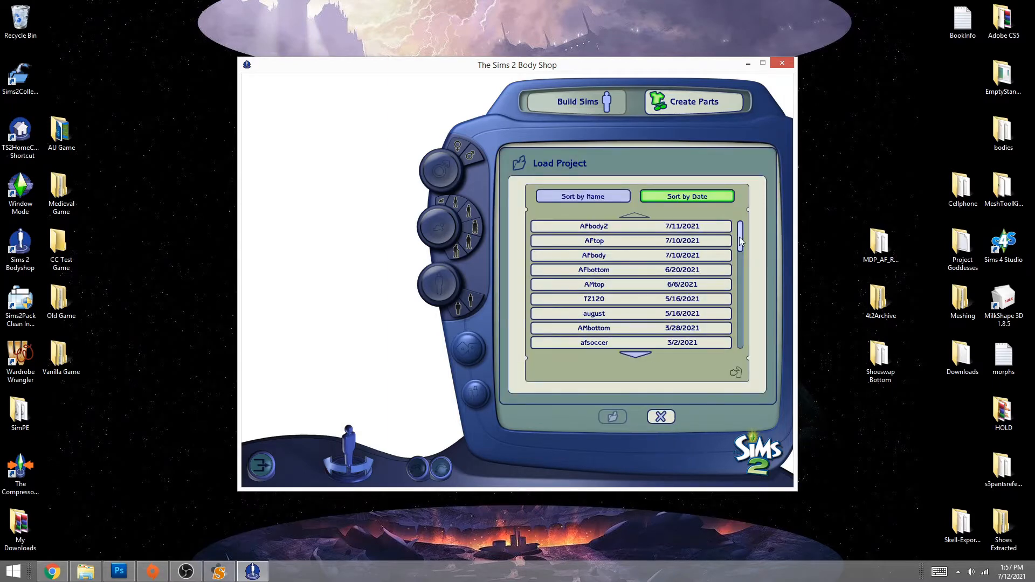
{"action": "left_click_drag", "start_coordinate": [741, 235], "coordinate": [743, 346]}
{"action": "left_click", "coordinate": [594, 241]}
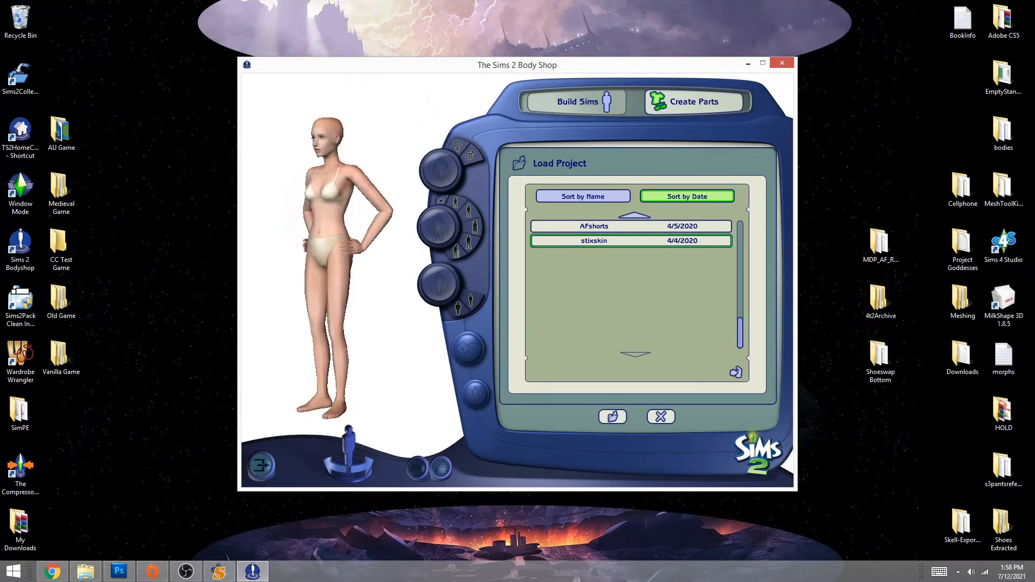
{"action": "left_click", "coordinate": [661, 417]}
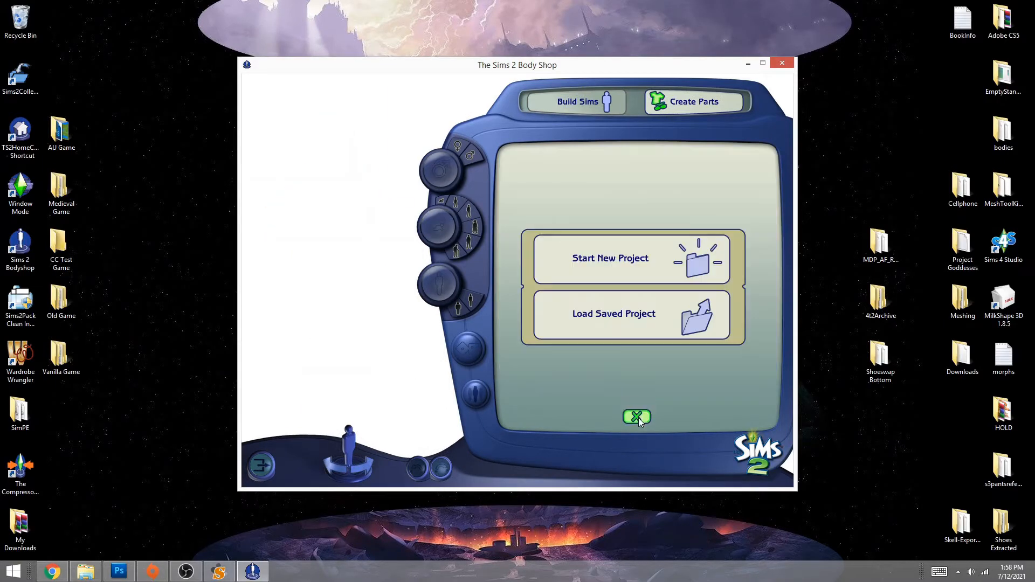
{"action": "left_click", "coordinate": [636, 417]}
- Browse Documents > EA Games > The Sims 2 Ultimate Collection > Projects > stixskin in File Explorer
{"action": "left_click", "coordinate": [85, 571]}
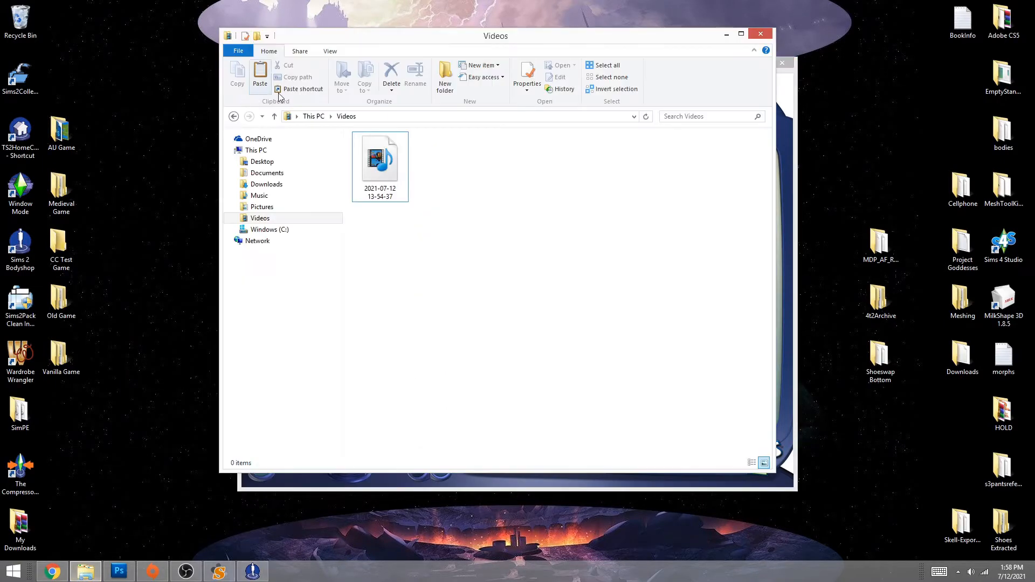
{"action": "left_click", "coordinate": [266, 173]}
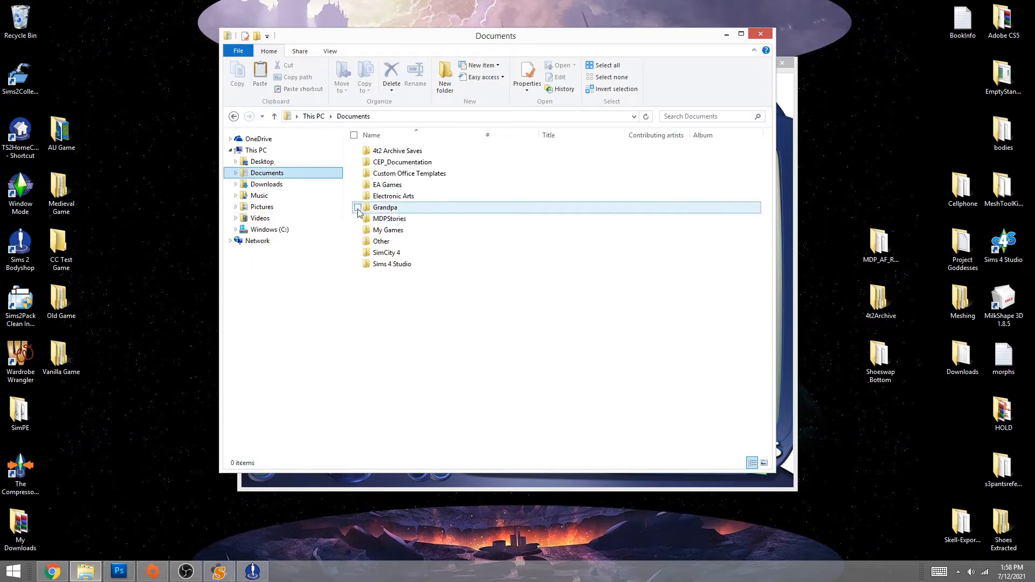
{"action": "double_click", "coordinate": [387, 184]}
{"action": "double_click", "coordinate": [397, 150]}
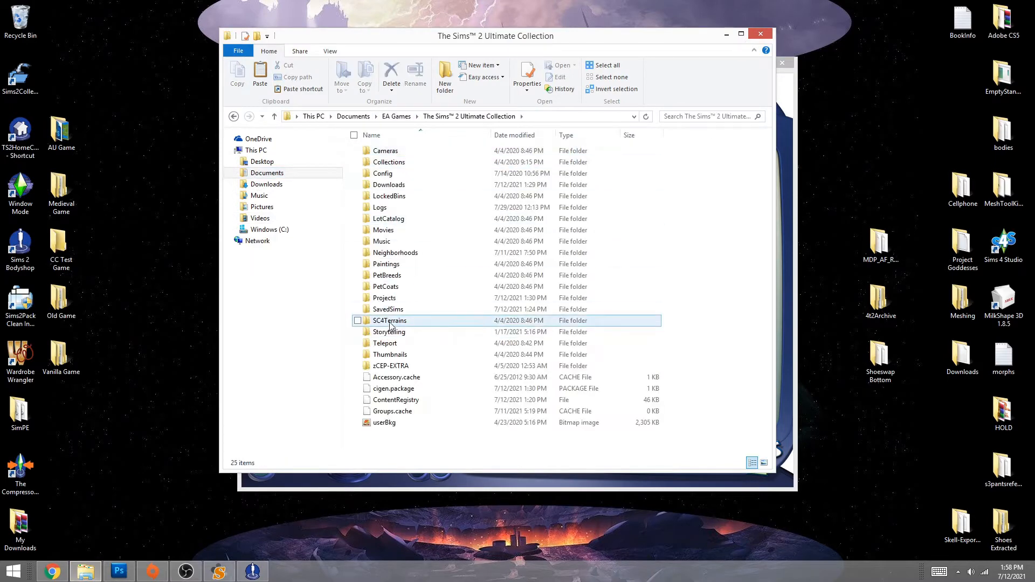
{"action": "double_click", "coordinate": [391, 298]}
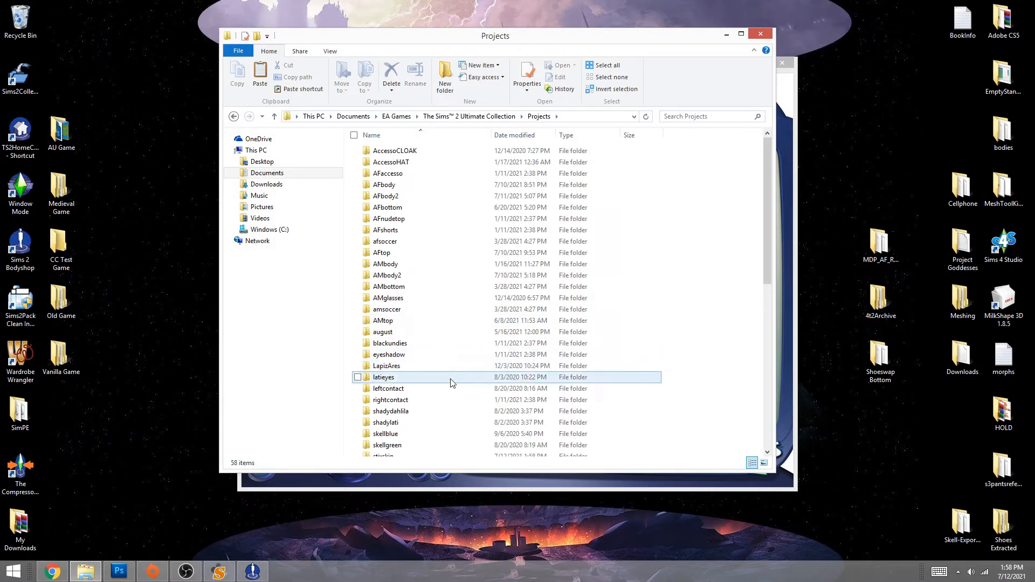
{"action": "scroll", "coordinate": [450, 384], "scroll_direction": "down", "scroll_amount": 8}
{"action": "scroll", "coordinate": [417, 328], "scroll_direction": "up", "scroll_amount": 3}
{"action": "double_click", "coordinate": [372, 285]}
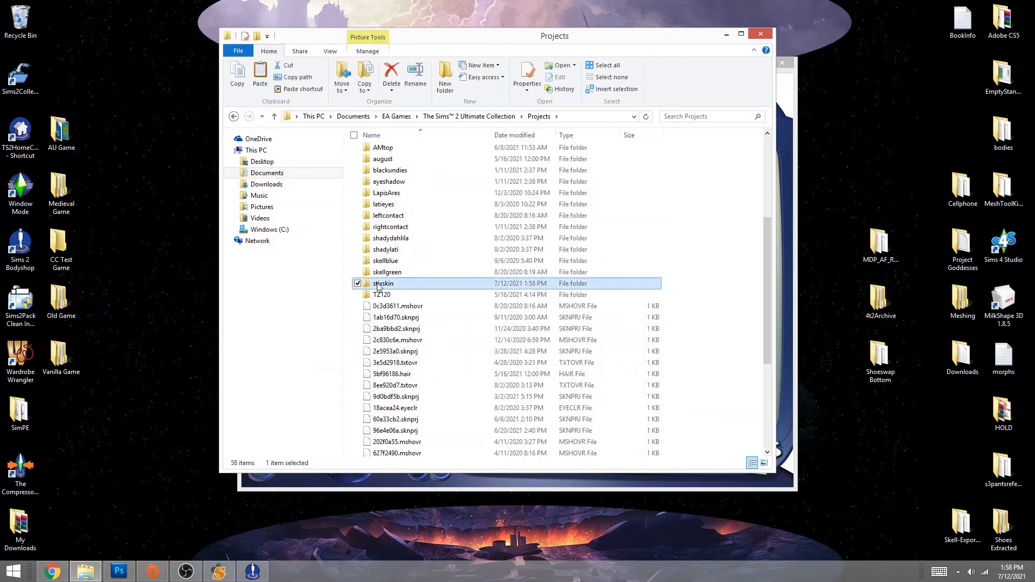
- Close the stixskin Explorer window and minimize Body Shop
{"action": "left_click", "coordinate": [760, 35]}
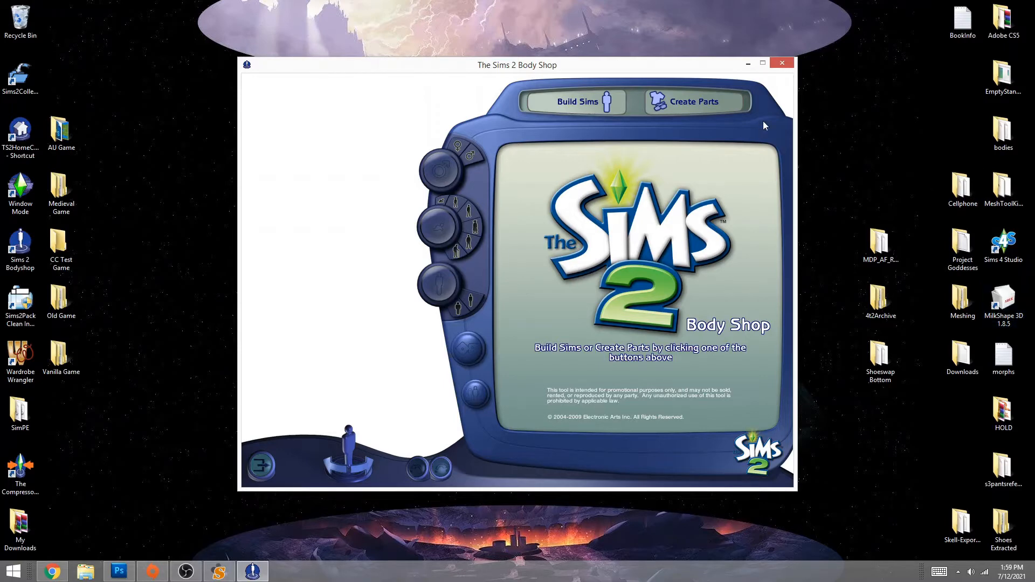
{"action": "left_click", "coordinate": [748, 64]}
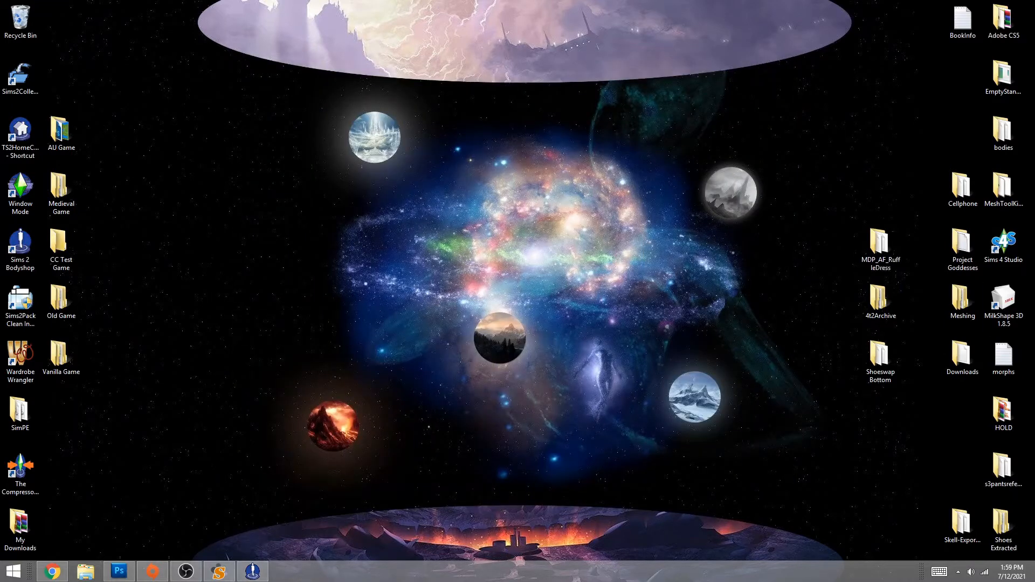
- Launch MilkShape 3D and UniMesh-import the Shoeswap Bottom .5gd dress mesh, with blend groups
{"action": "left_click", "coordinate": [1004, 303]}
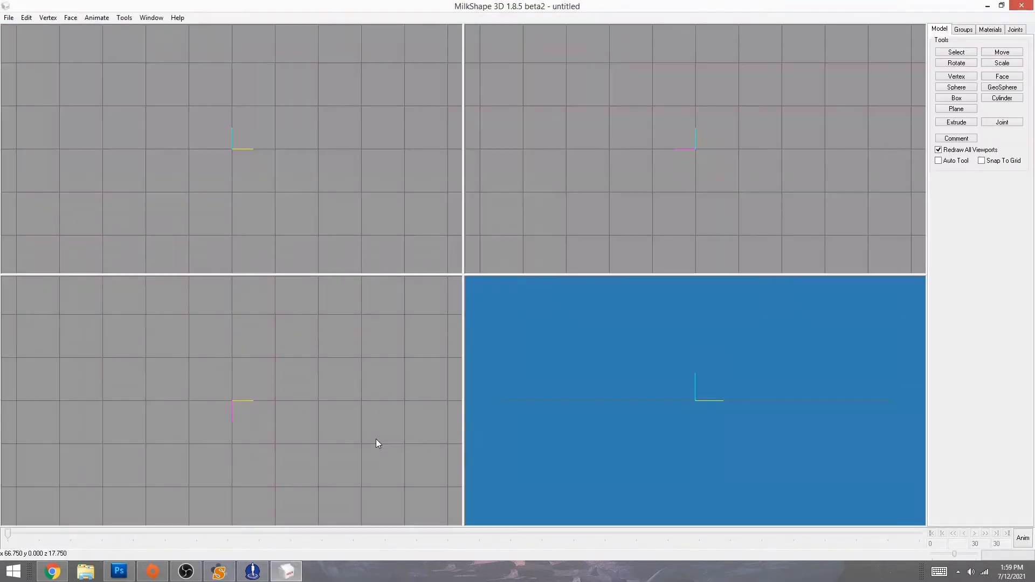
{"action": "left_click", "coordinate": [8, 18]}
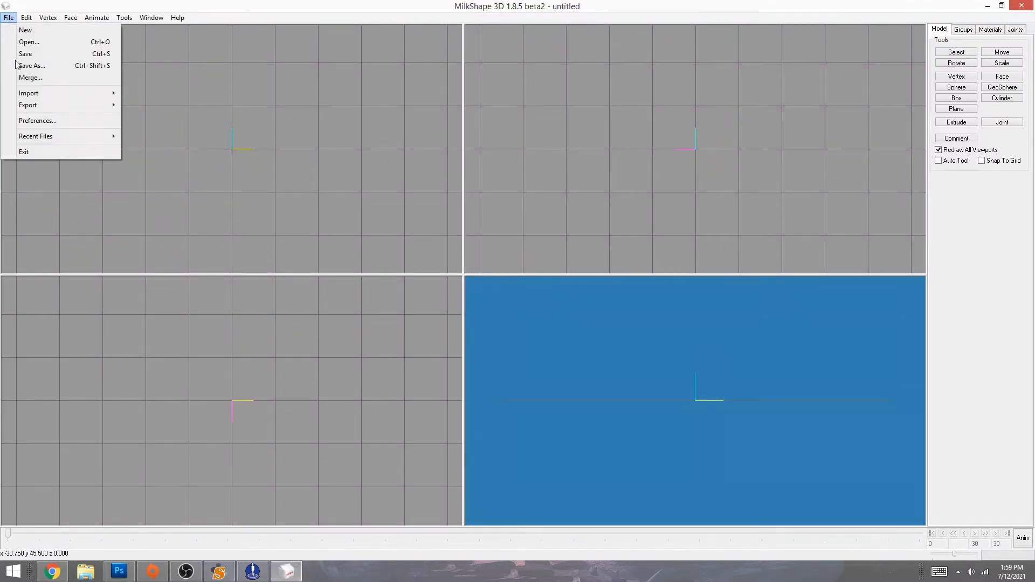
{"action": "mouse_move", "coordinate": [40, 92]}
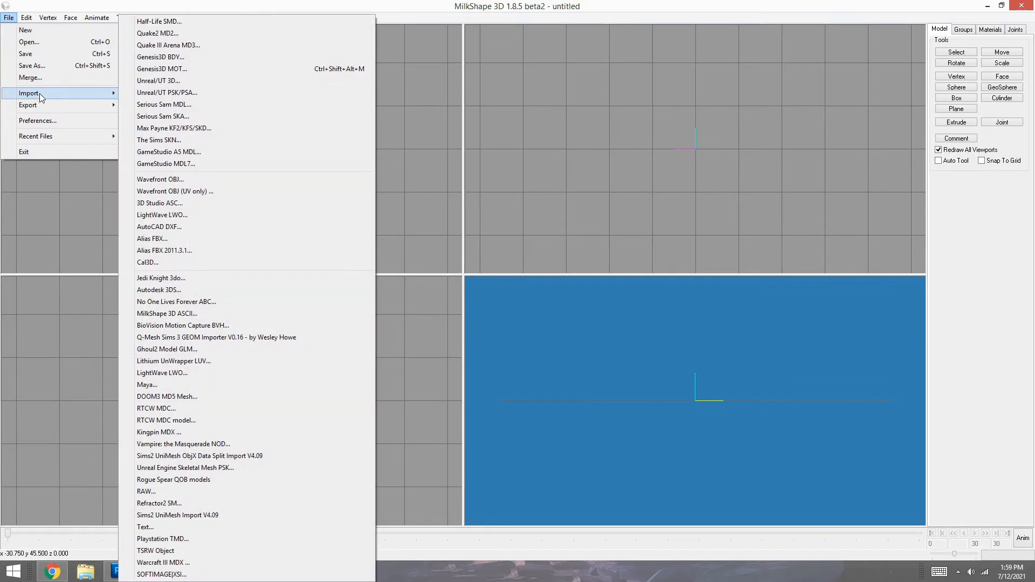
{"action": "left_click", "coordinate": [154, 515]}
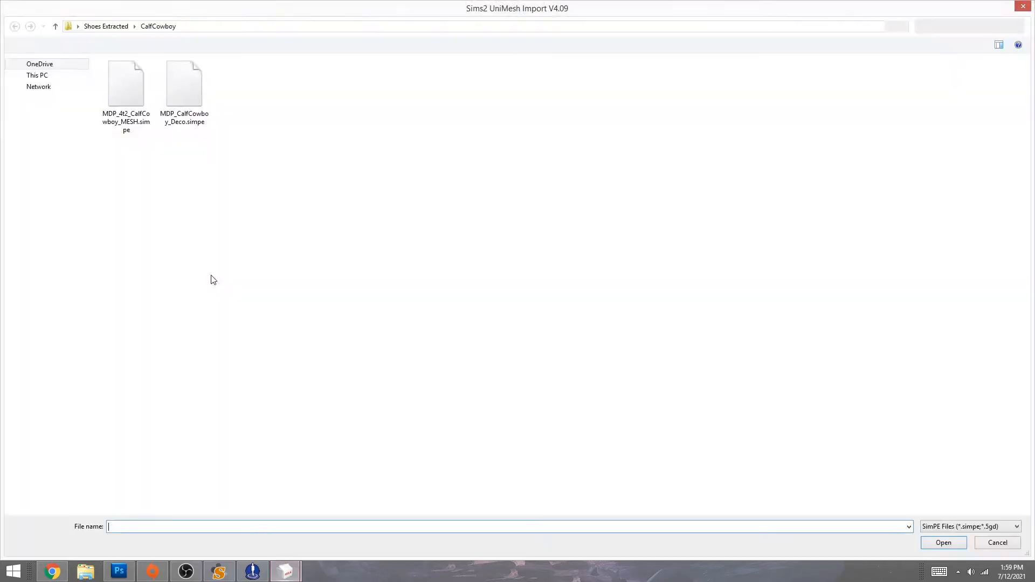
{"action": "left_click", "coordinate": [51, 87]}
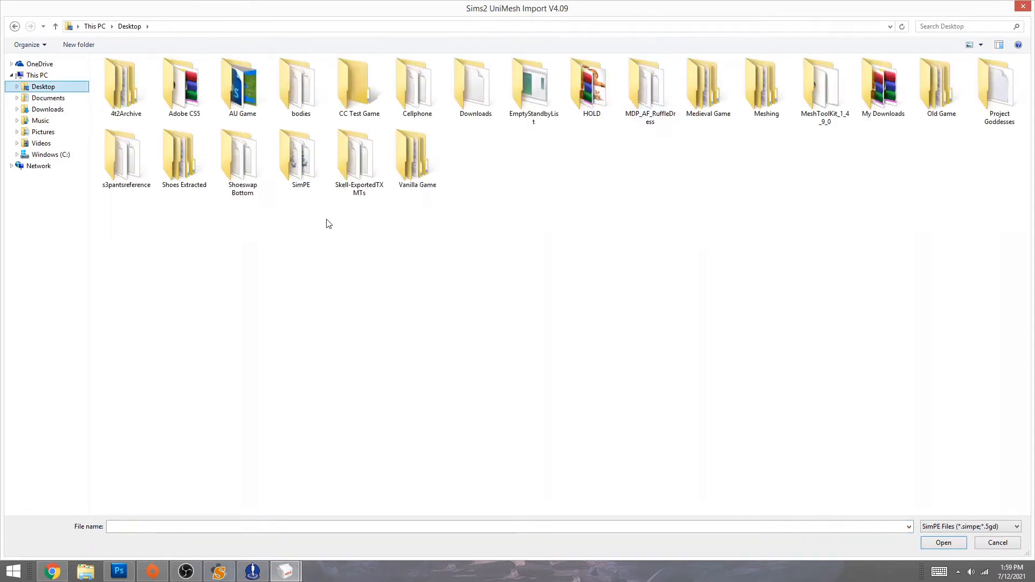
{"action": "double_click", "coordinate": [240, 162]}
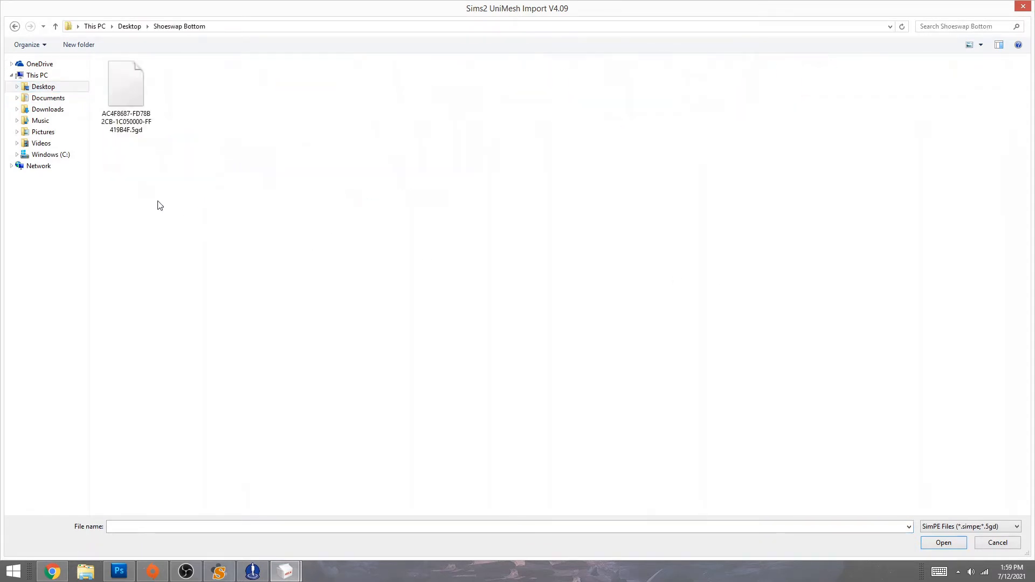
{"action": "double_click", "coordinate": [132, 91]}
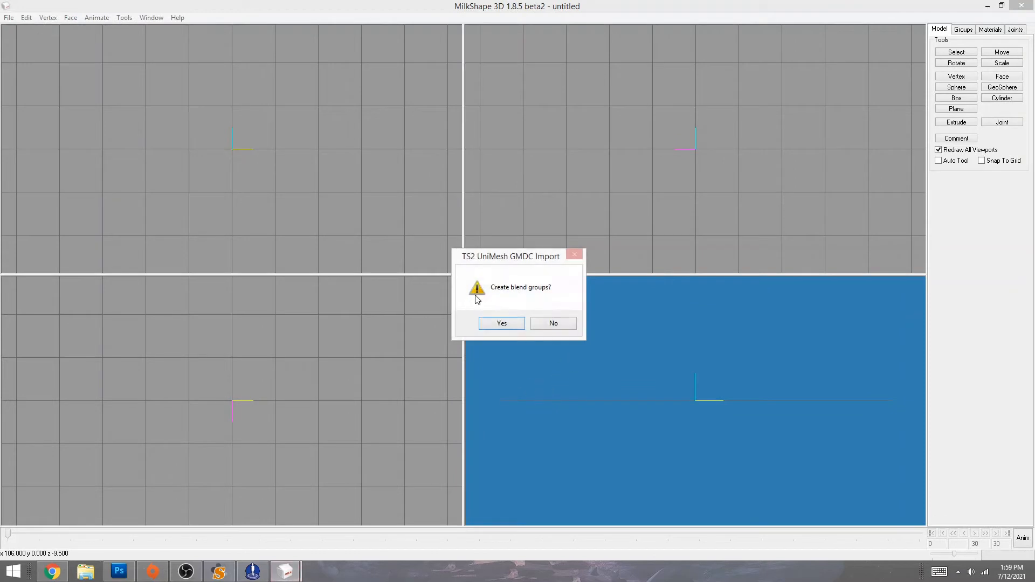
{"action": "left_click", "coordinate": [501, 325]}
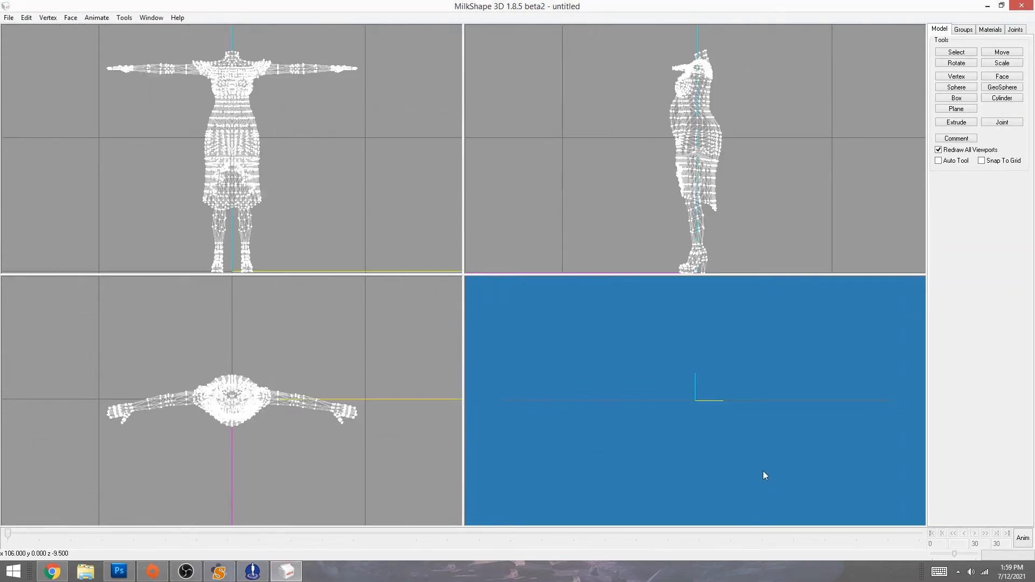
{"action": "left_click_drag", "start_coordinate": [661, 433], "coordinate": [568, 445]}
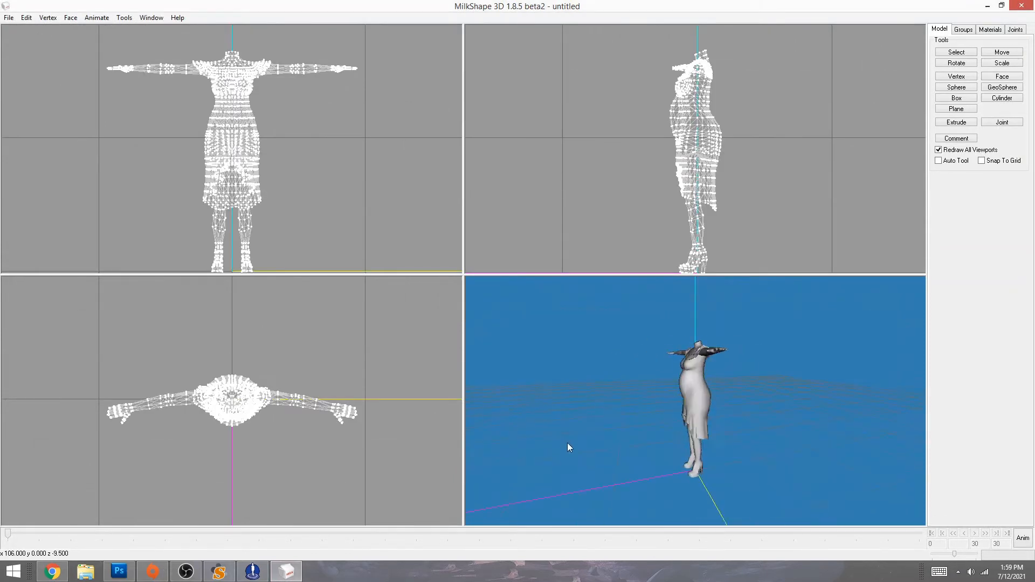
- Toggle the second body group's visibility on the Groups tab, then view the legs and boots up close
{"action": "left_click", "coordinate": [963, 30]}
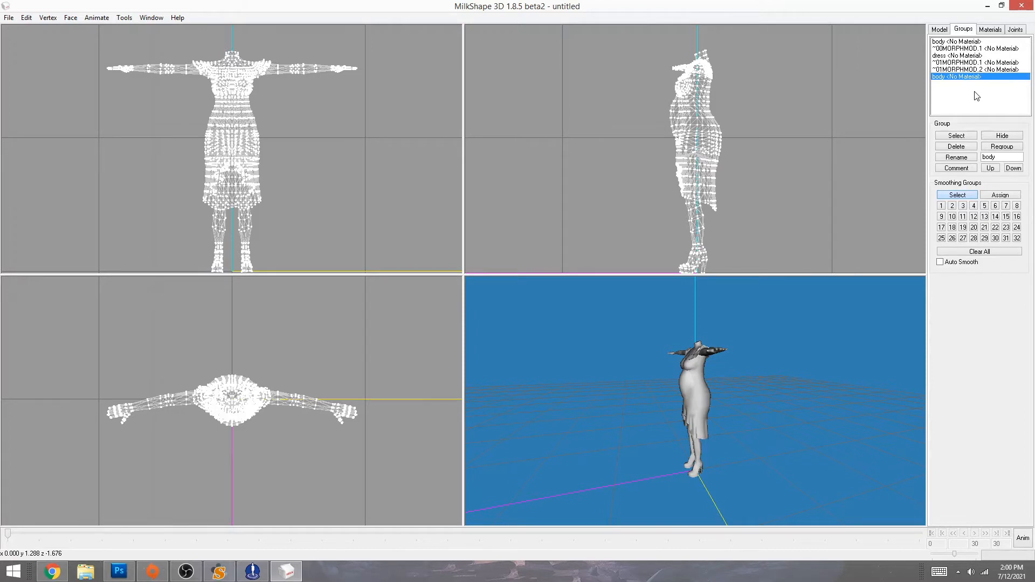
{"action": "left_click", "coordinate": [994, 137]}
{"action": "left_click", "coordinate": [995, 137]}
{"action": "left_click", "coordinate": [994, 137]}
{"action": "left_click", "coordinate": [994, 137]}
{"action": "left_click", "coordinate": [994, 137]}
{"action": "left_click", "coordinate": [994, 137]}
{"action": "left_click_drag", "start_coordinate": [674, 408], "coordinate": [775, 407]}
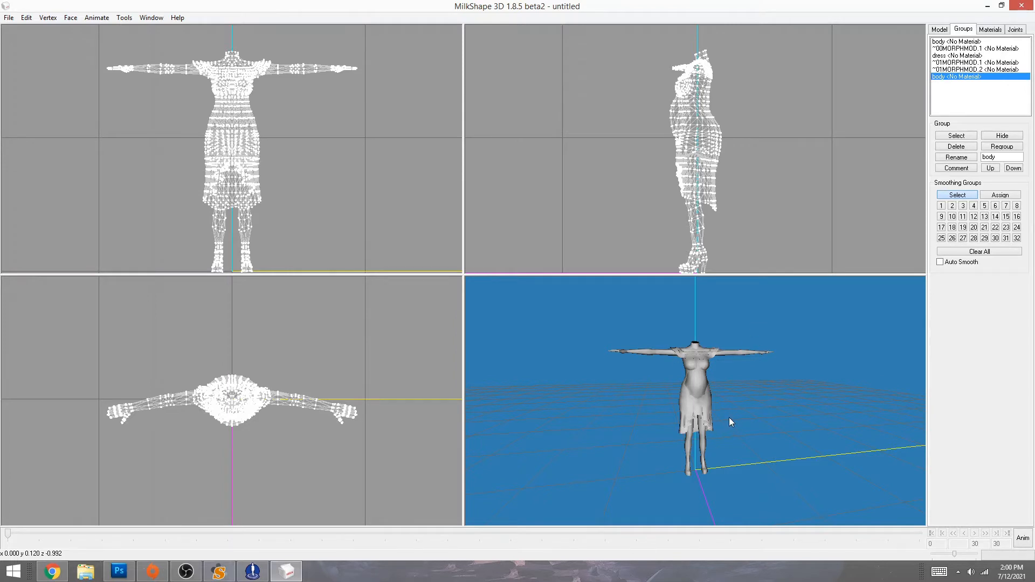
{"action": "left_click_drag", "start_coordinate": [737, 474], "coordinate": [641, 445], "text": "shift"}
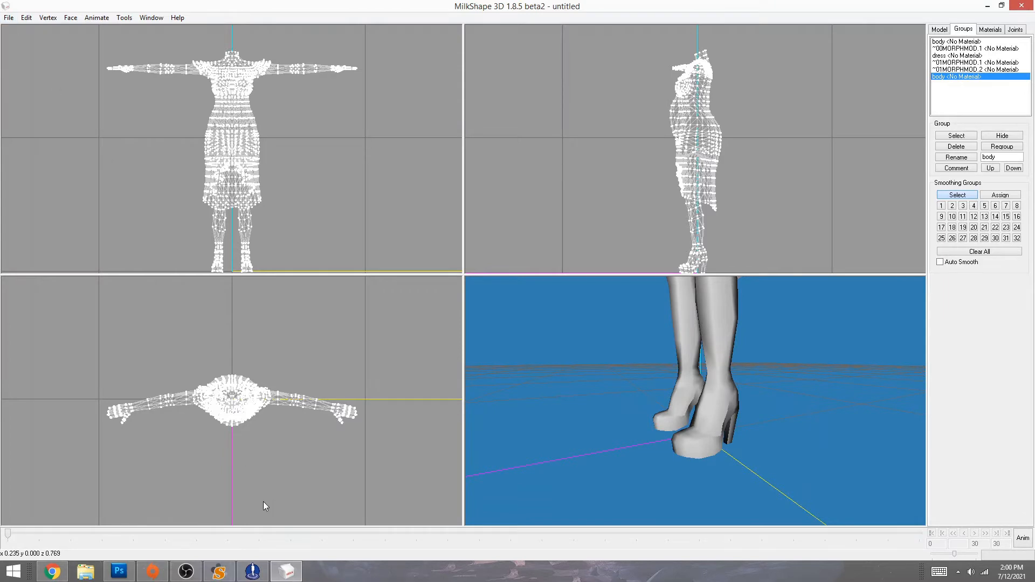
- Start a second Sims2 UniMesh import, then cancel it at the overwrite warning
{"action": "left_click", "coordinate": [9, 17]}
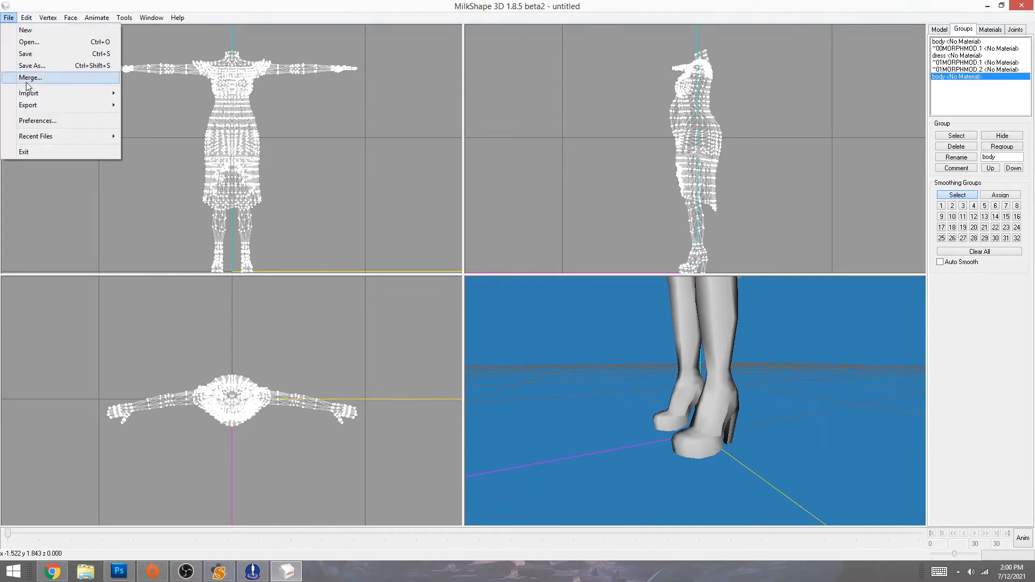
{"action": "mouse_move", "coordinate": [33, 94]}
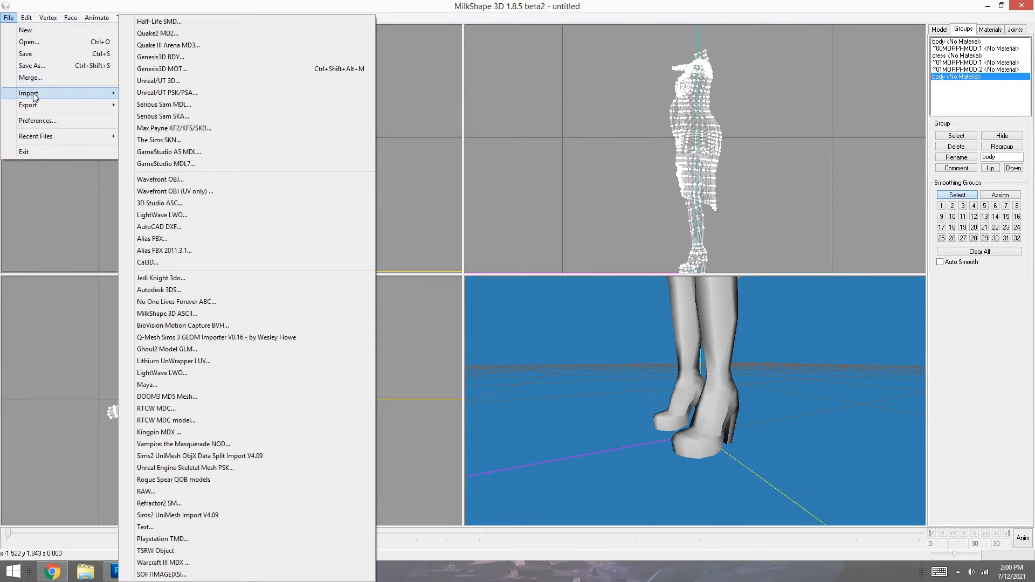
{"action": "left_click", "coordinate": [198, 516]}
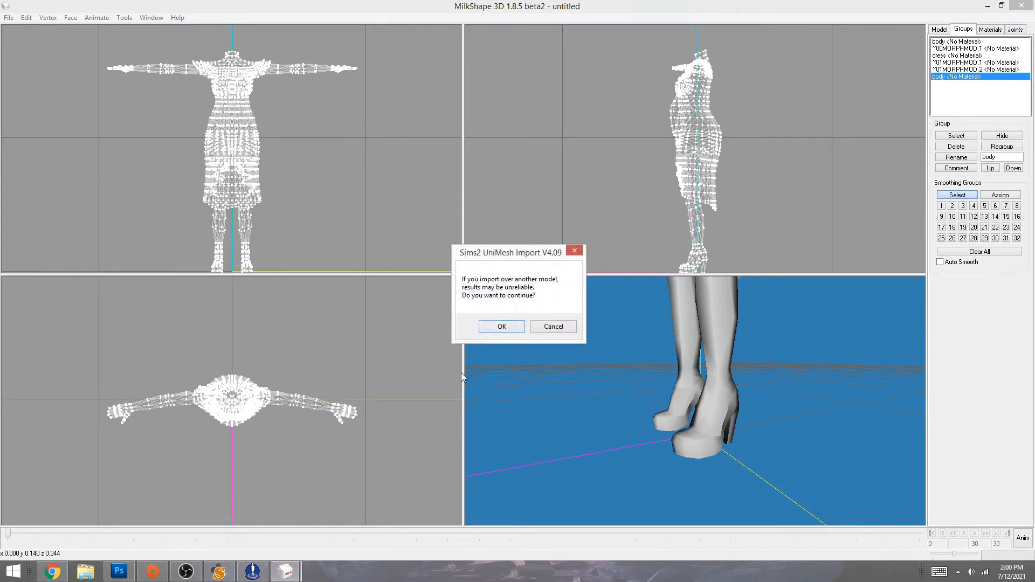
{"action": "left_click", "coordinate": [551, 327]}
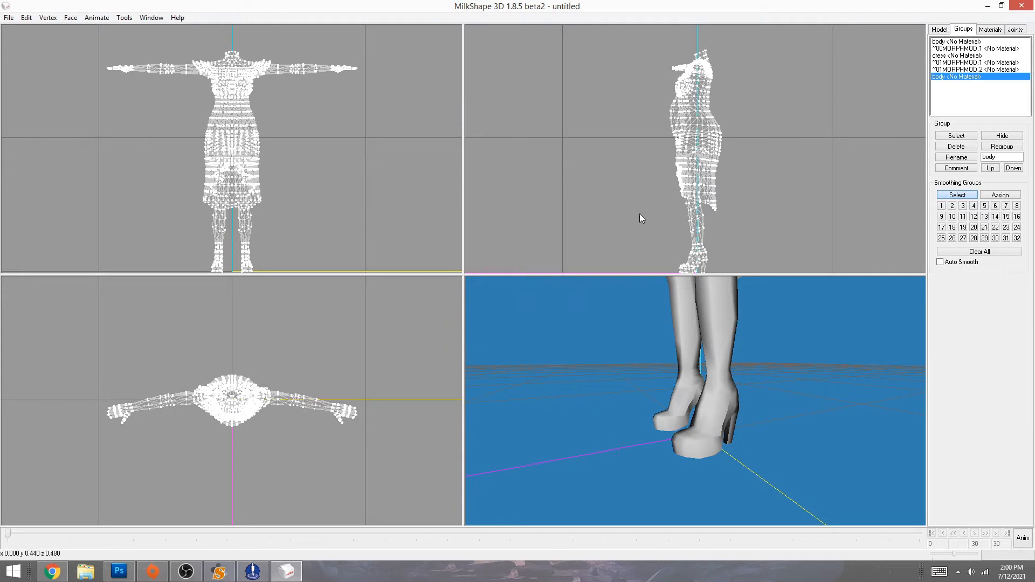
- Switch to vertex selection, drag-select the model in the side view, then clear the selection
{"action": "left_click", "coordinate": [939, 29]}
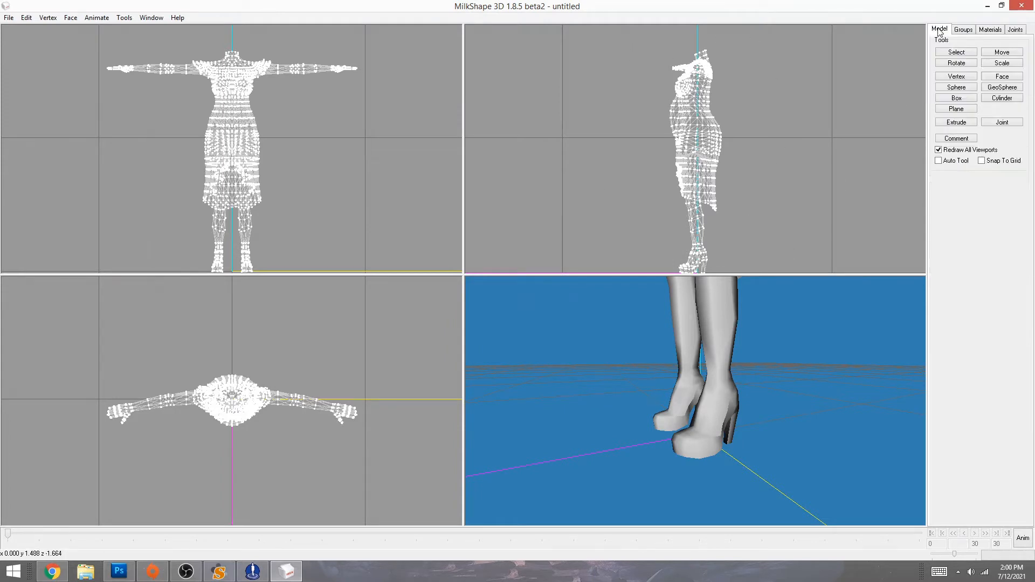
{"action": "left_click", "coordinate": [956, 51]}
{"action": "left_click_drag", "start_coordinate": [630, 46], "coordinate": [792, 231]}
{"action": "left_click", "coordinate": [790, 228]}
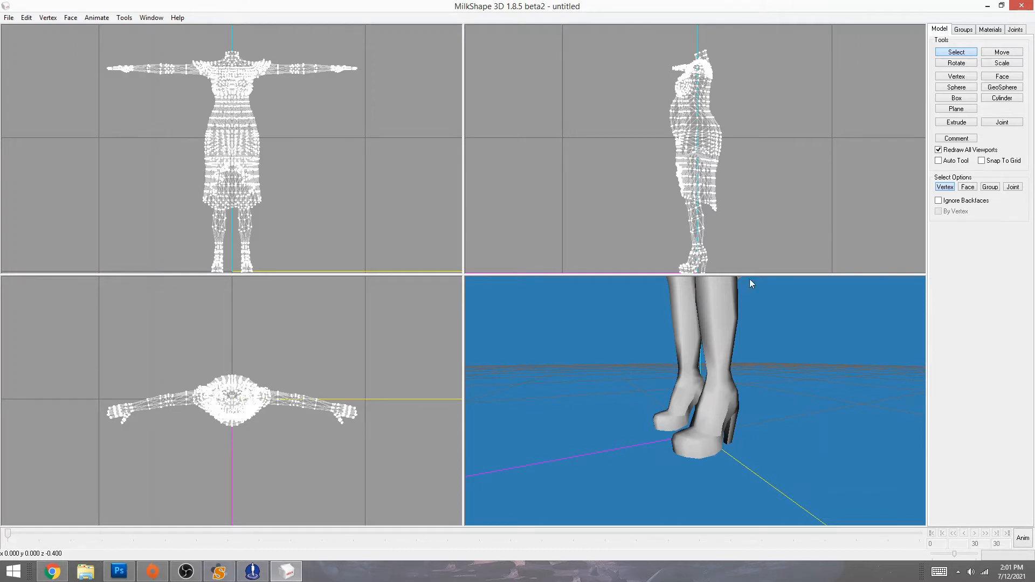
{"action": "left_click_drag", "start_coordinate": [613, 428], "coordinate": [694, 429]}
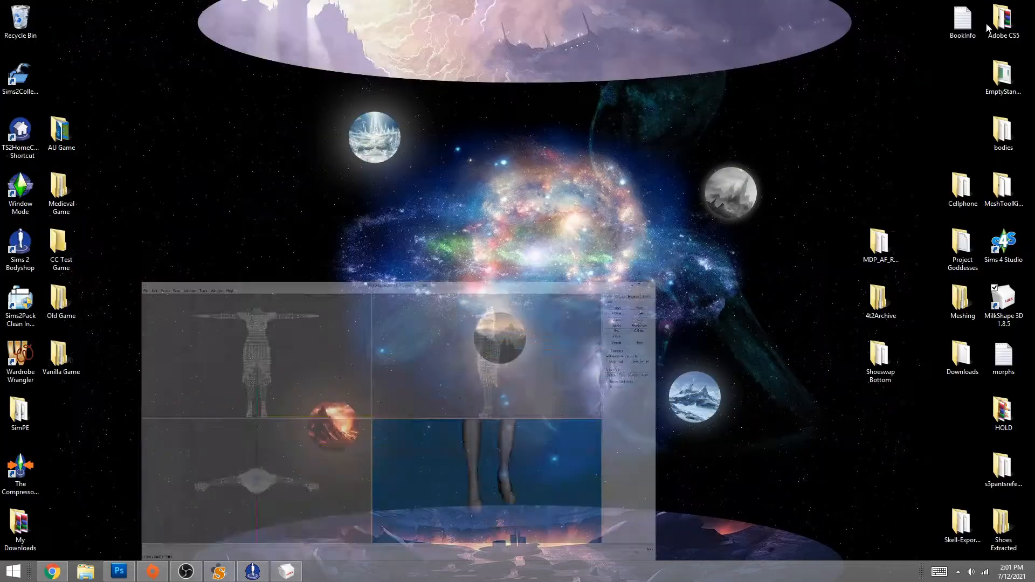
{"action": "left_click", "coordinate": [987, 6]}
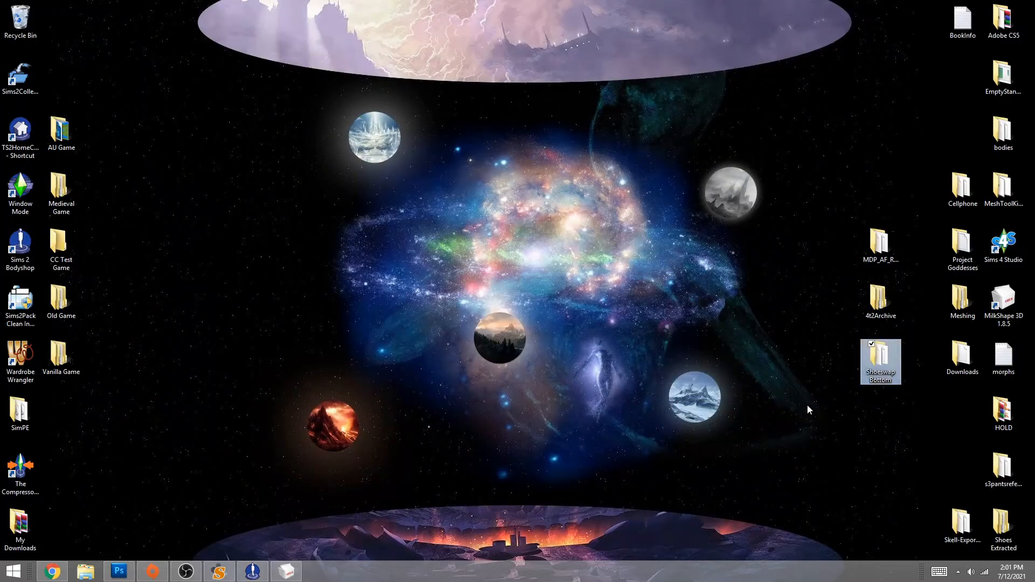
{"action": "left_click", "coordinate": [786, 380]}
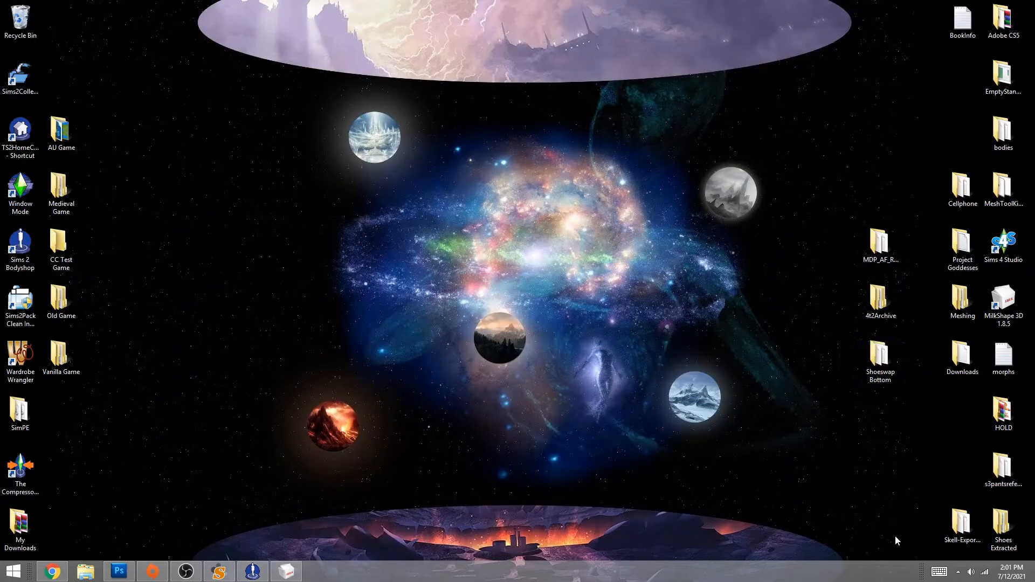
{"action": "left_click", "coordinate": [1001, 531]}
{"action": "double_click", "coordinate": [1001, 531]}
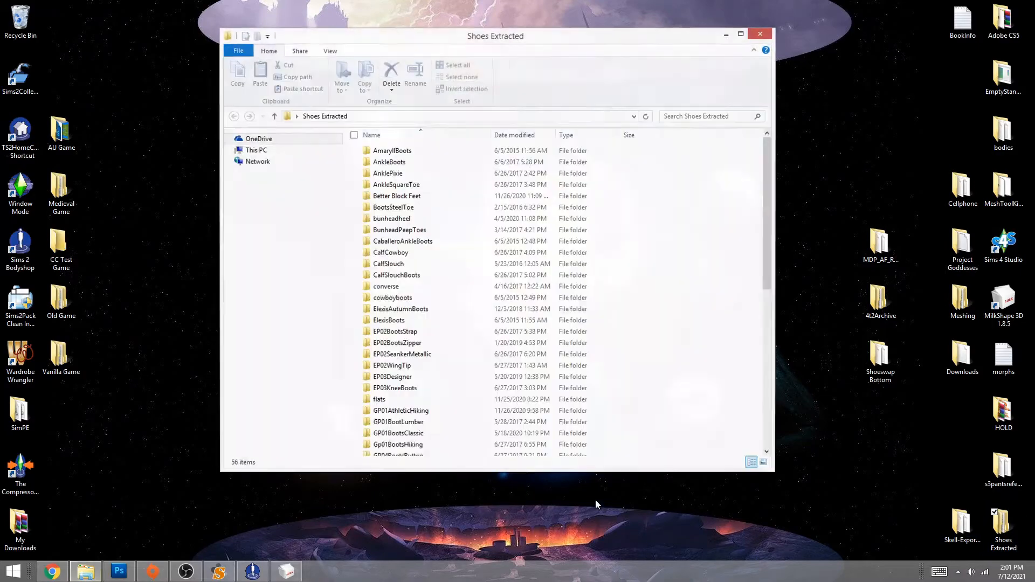
{"action": "left_click_drag", "start_coordinate": [769, 152], "coordinate": [771, 112]}
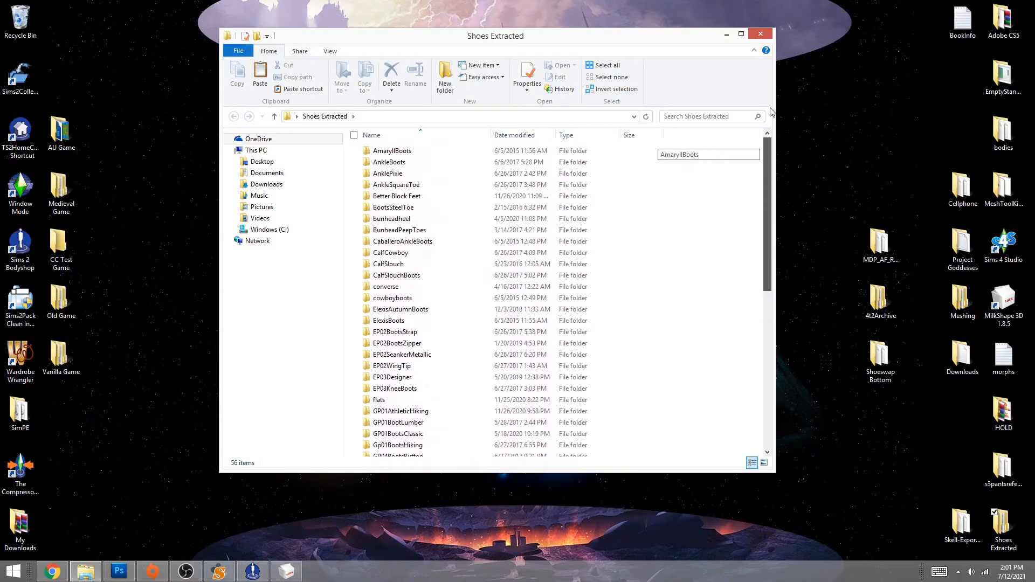
{"action": "left_click", "coordinate": [760, 34]}
{"action": "left_click_drag", "start_coordinate": [255, 78], "coordinate": [798, 516]}
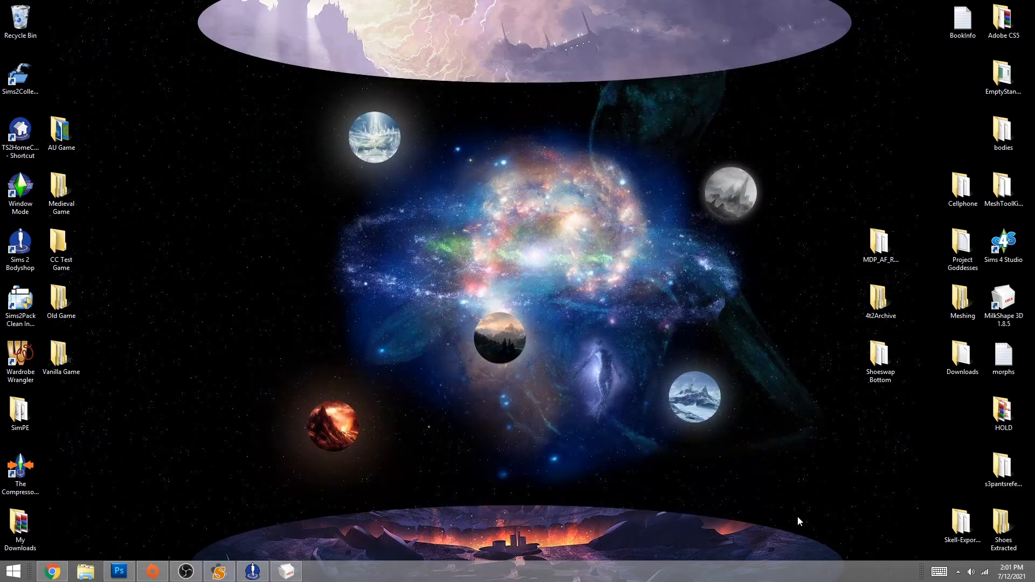
{"action": "left_click", "coordinate": [286, 570]}
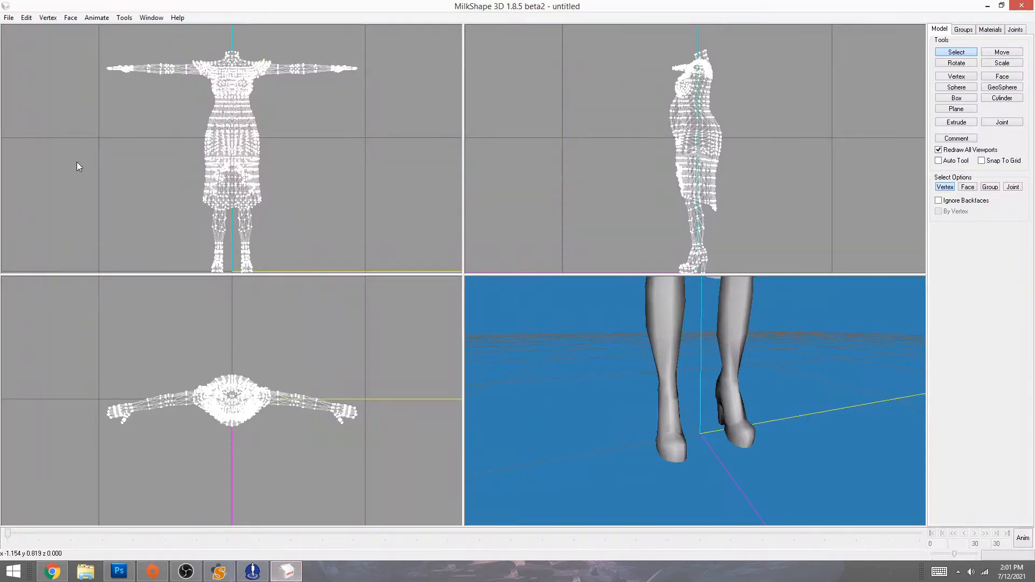
- Start a Sims2 UniMesh import over the existing model, skipping extra bone definitions
{"action": "left_click", "coordinate": [9, 18]}
{"action": "mouse_move", "coordinate": [46, 94]}
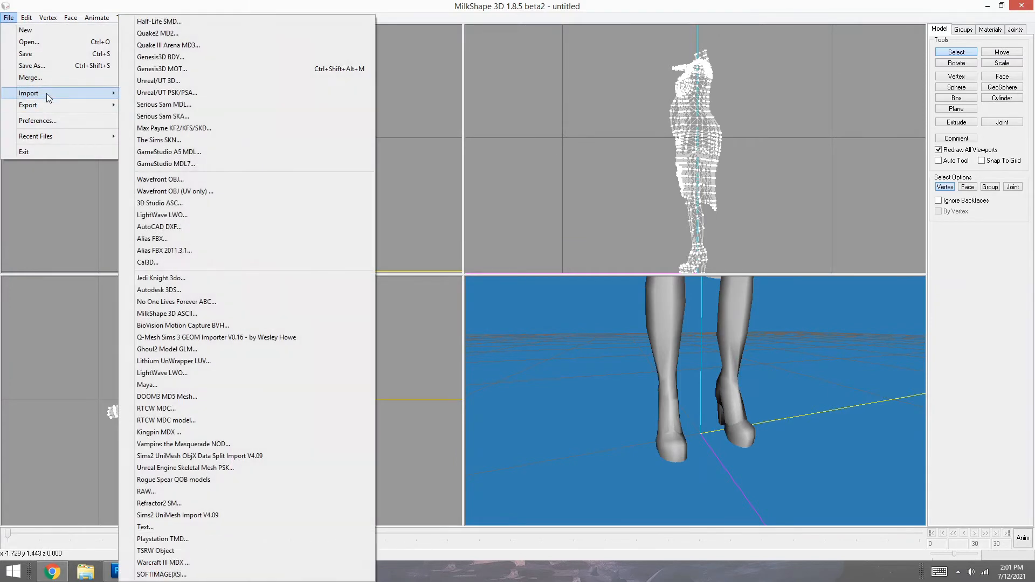
{"action": "left_click", "coordinate": [179, 516]}
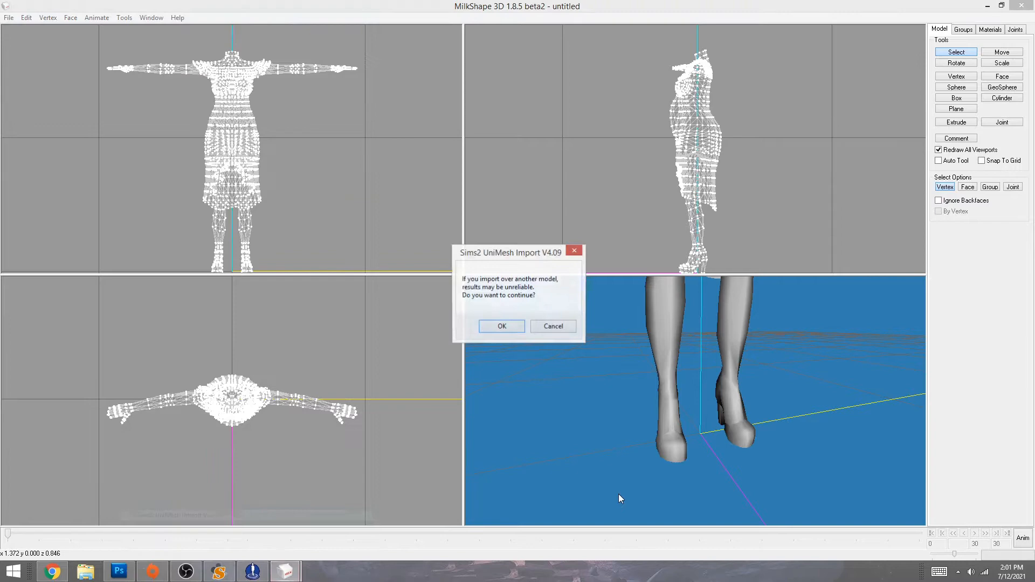
{"action": "left_click", "coordinate": [501, 327]}
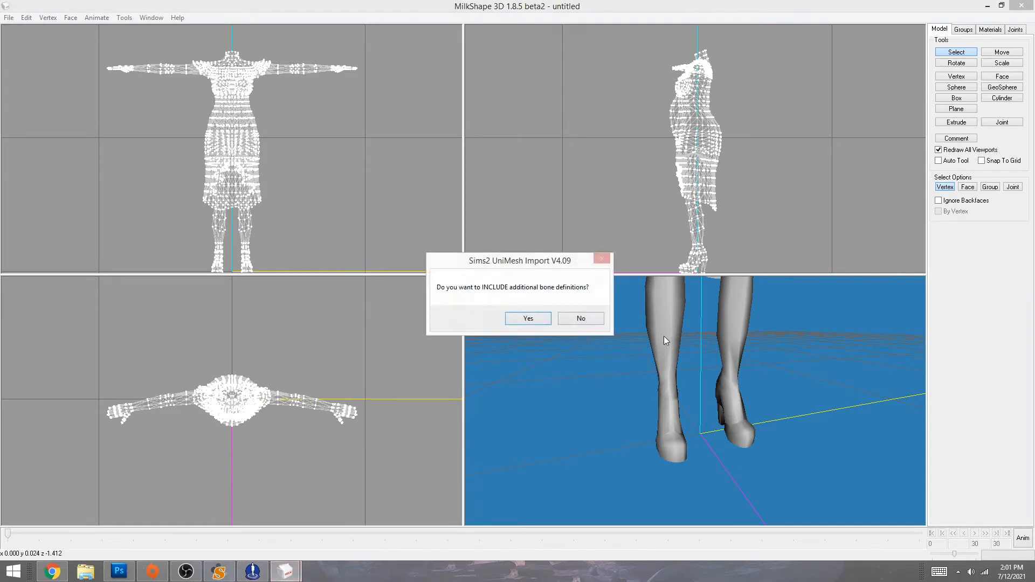
{"action": "left_click", "coordinate": [584, 322]}
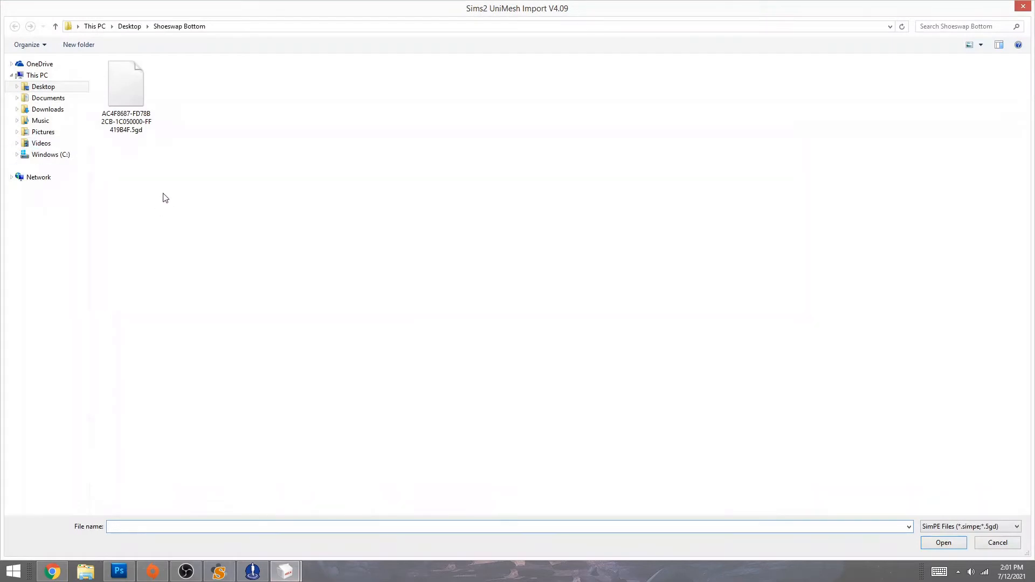
- Import the SenatePumps .5gd from Desktop > Shoes Extracted without blend groups
{"action": "left_click", "coordinate": [56, 91]}
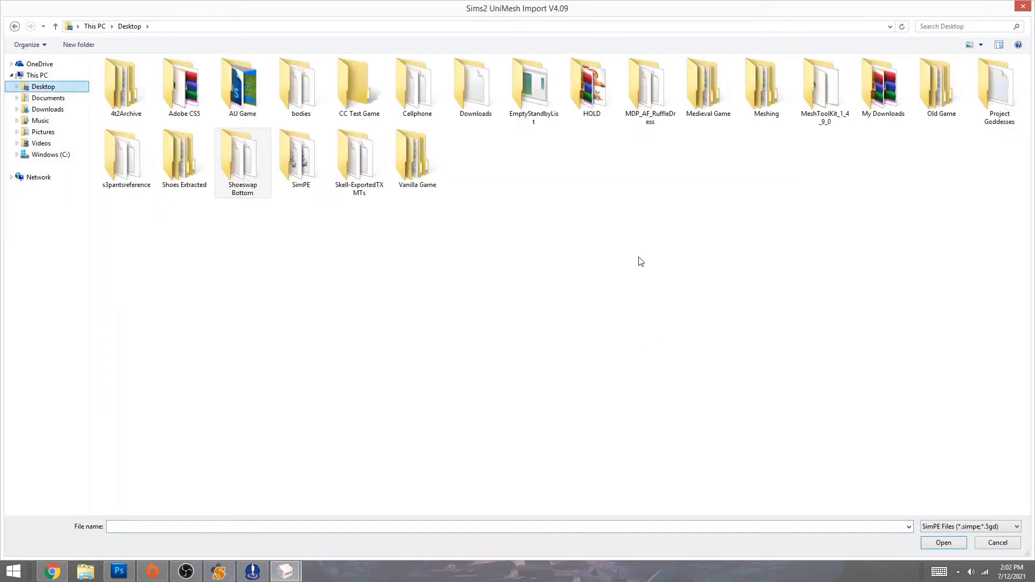
{"action": "double_click", "coordinate": [176, 160]}
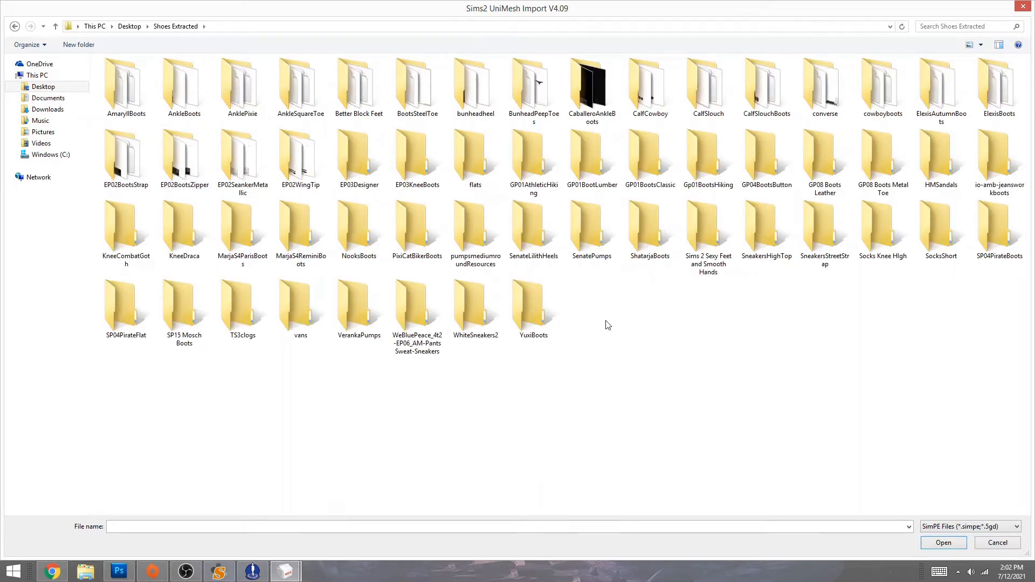
{"action": "double_click", "coordinate": [587, 232]}
{"action": "double_click", "coordinate": [126, 88]}
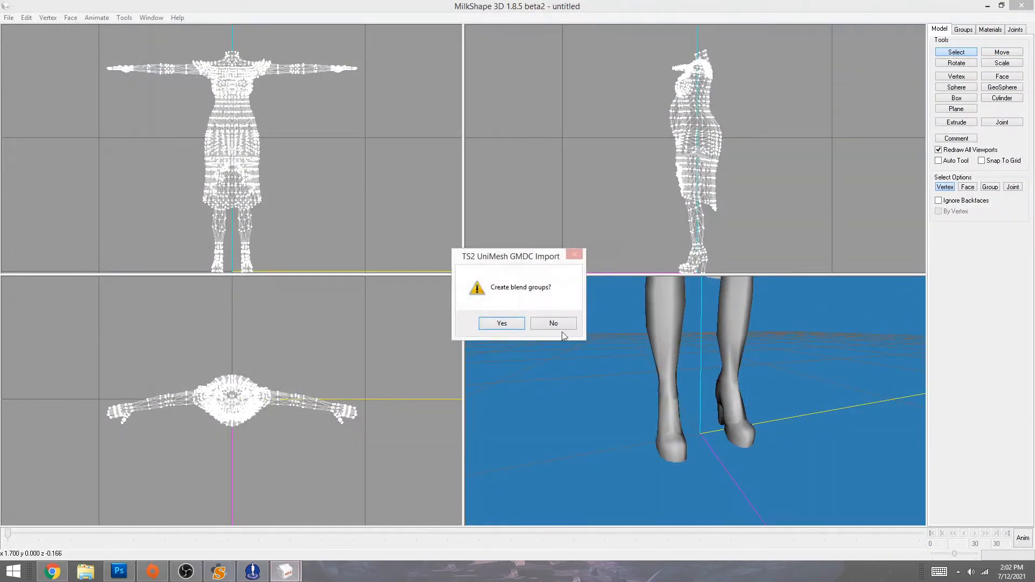
{"action": "left_click", "coordinate": [562, 328]}
{"action": "left_click_drag", "start_coordinate": [691, 457], "coordinate": [744, 452]}
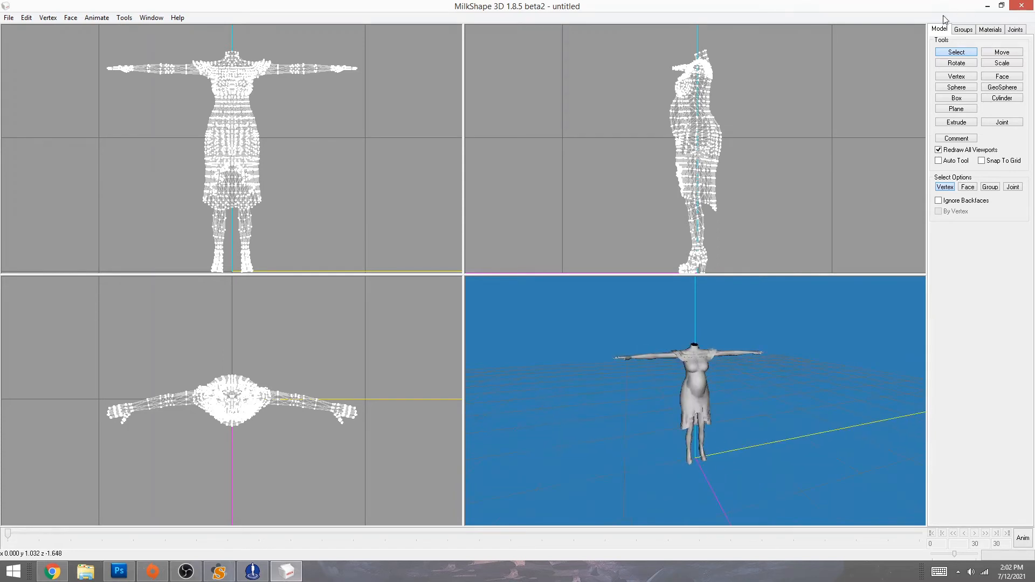
- Hide the dress, ~01MORPHMOD.1, ~01MORPHMOD.2, ~00MORPHMOD.1 and first body groups
{"action": "left_click", "coordinate": [964, 29]}
{"action": "left_click", "coordinate": [953, 56]}
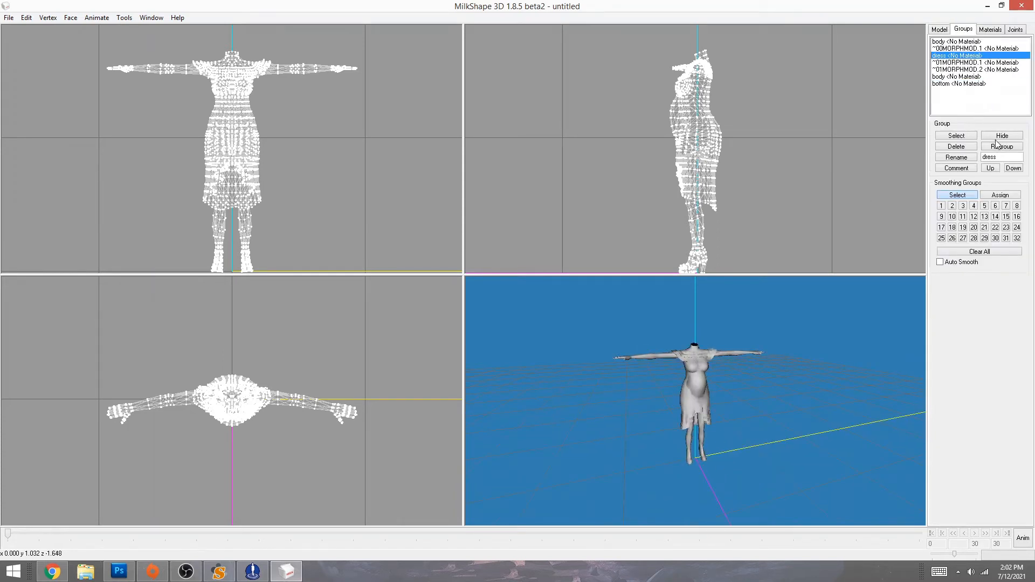
{"action": "left_click", "coordinate": [999, 135]}
{"action": "left_click", "coordinate": [969, 64]}
{"action": "left_click", "coordinate": [998, 134]}
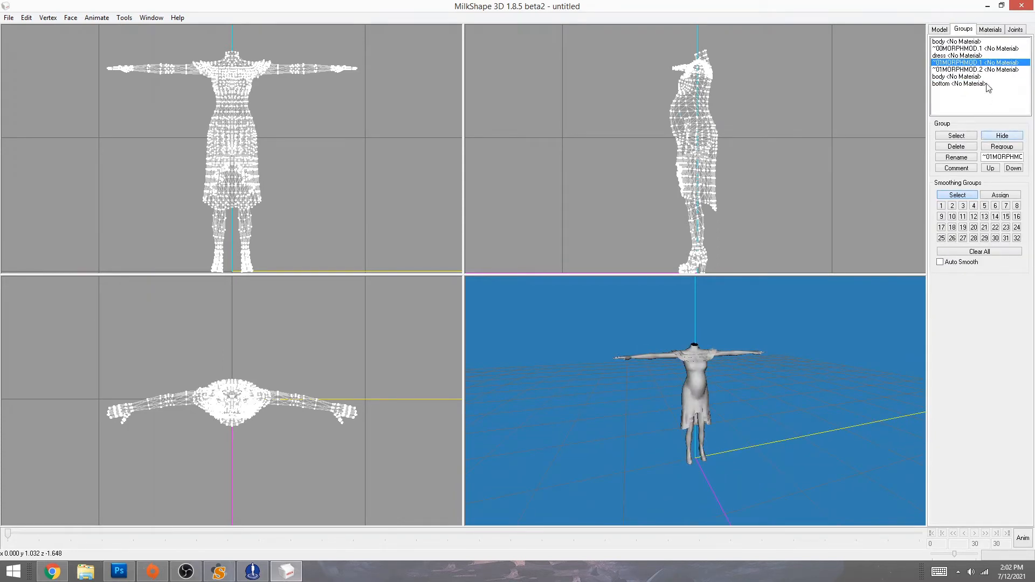
{"action": "left_click", "coordinate": [989, 69]}
{"action": "left_click", "coordinate": [1003, 136]}
{"action": "left_click", "coordinate": [975, 48]}
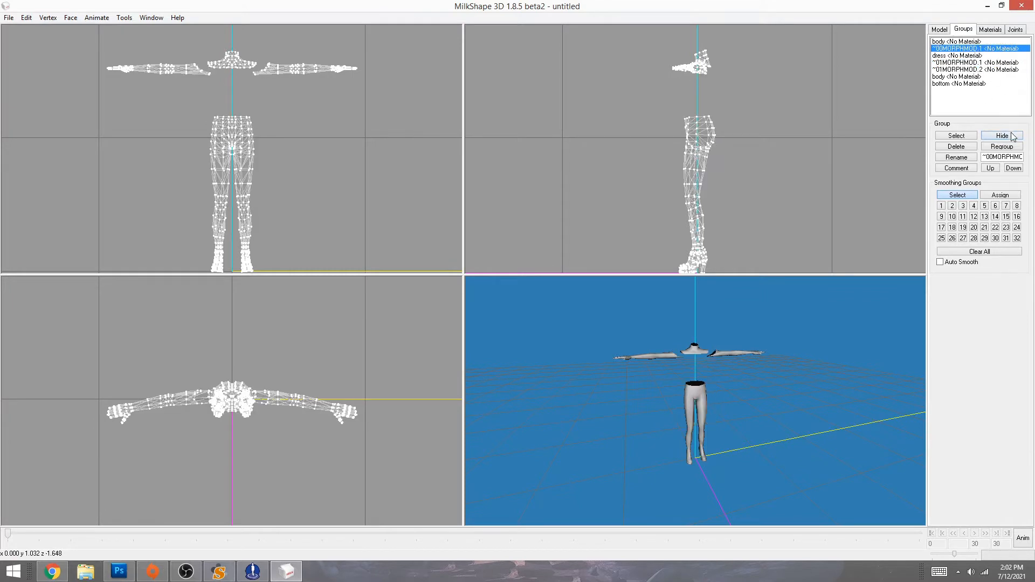
{"action": "left_click", "coordinate": [1012, 136]}
{"action": "left_click", "coordinate": [956, 42]}
{"action": "left_click", "coordinate": [1001, 135]}
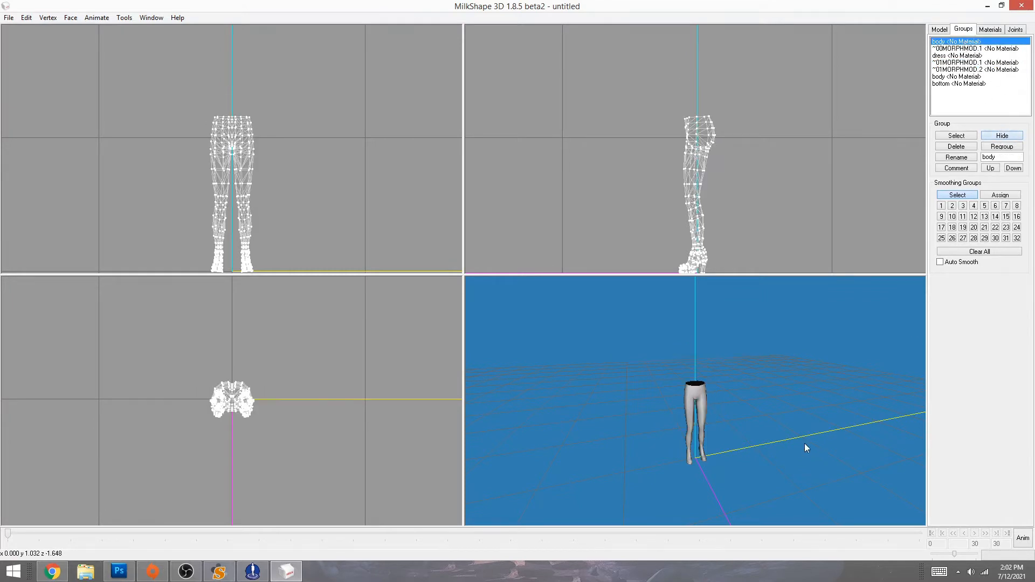
- Toggle the second body group's visibility and inspect the bare legs and waist opening
{"action": "scroll", "coordinate": [801, 321], "scroll_direction": "up", "scroll_amount": 5}
{"action": "left_click", "coordinate": [953, 84]}
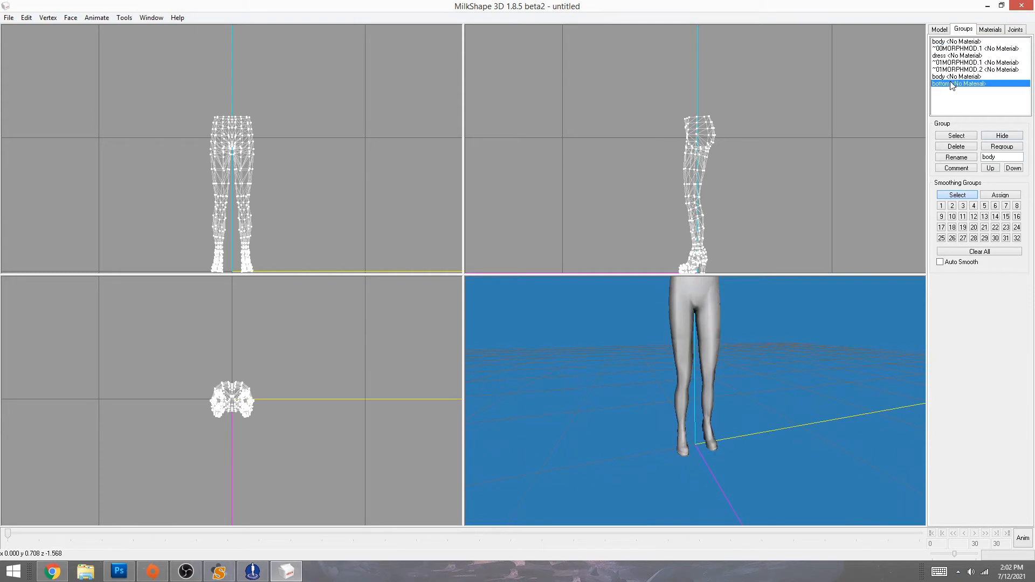
{"action": "left_click", "coordinate": [952, 77]}
{"action": "left_click", "coordinate": [1001, 136]}
{"action": "left_click_drag", "start_coordinate": [734, 455], "coordinate": [642, 458]}
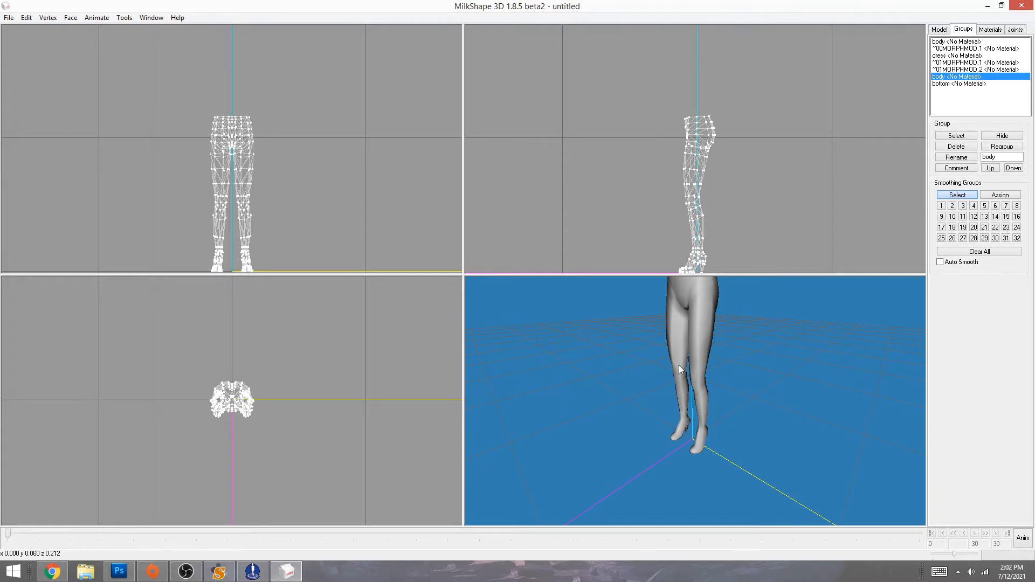
{"action": "left_click_drag", "start_coordinate": [686, 442], "coordinate": [722, 454]}
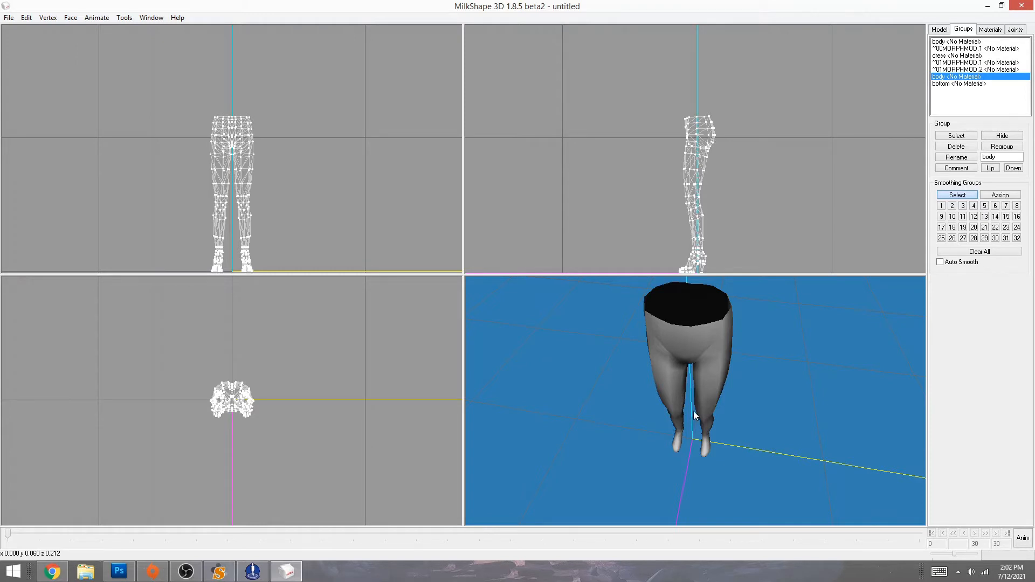
{"action": "left_click_drag", "start_coordinate": [684, 398], "coordinate": [695, 435]}
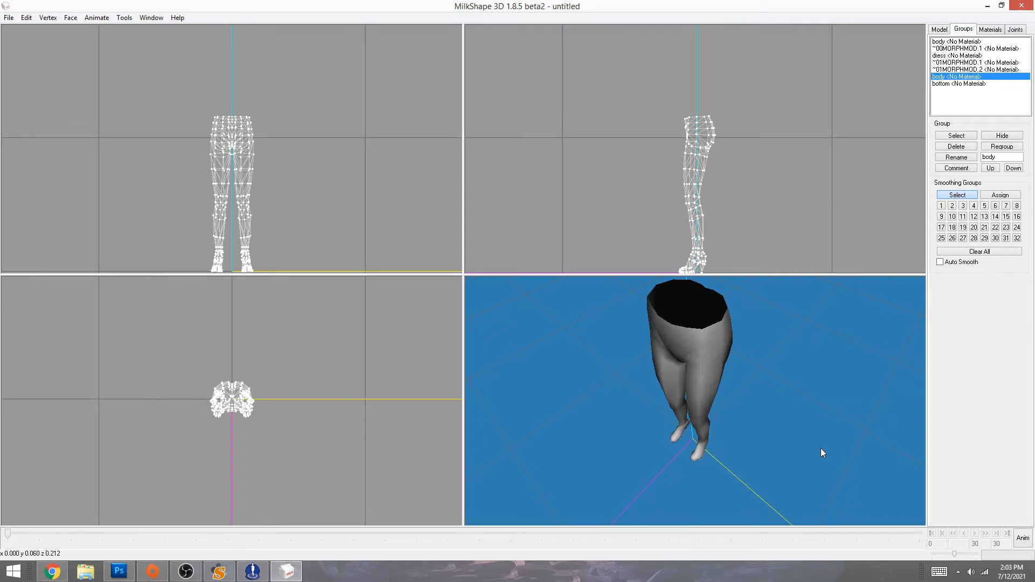
{"action": "mouse_move", "coordinate": [768, 462]}
{"action": "left_mouse_down"}
{"action": "mouse_move", "coordinate": [784, 448]}
{"action": "mouse_move", "coordinate": [752, 400]}
{"action": "mouse_move", "coordinate": [774, 467]}
{"action": "left_mouse_up"}
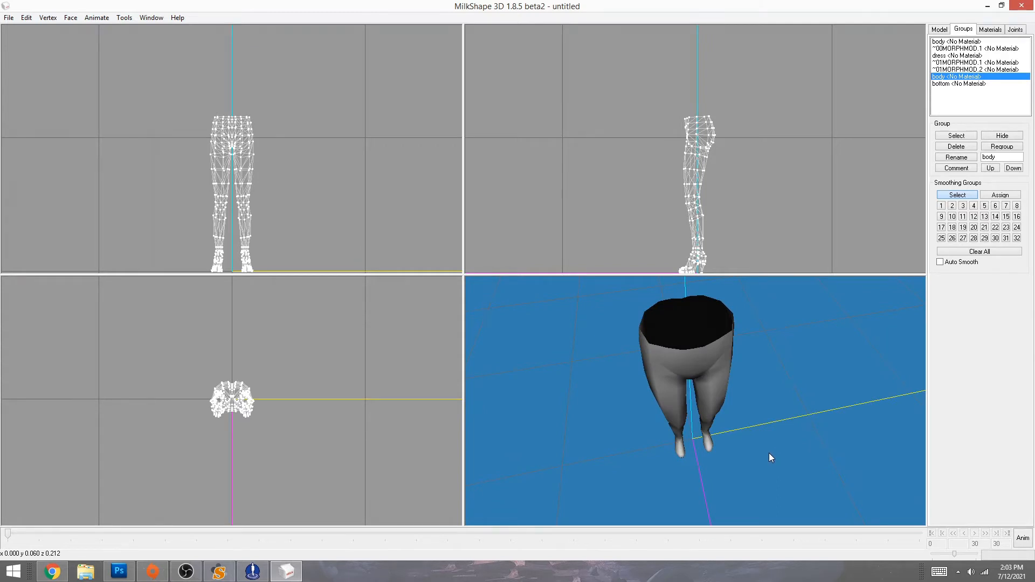
{"action": "left_click_drag", "start_coordinate": [769, 453], "coordinate": [800, 449]}
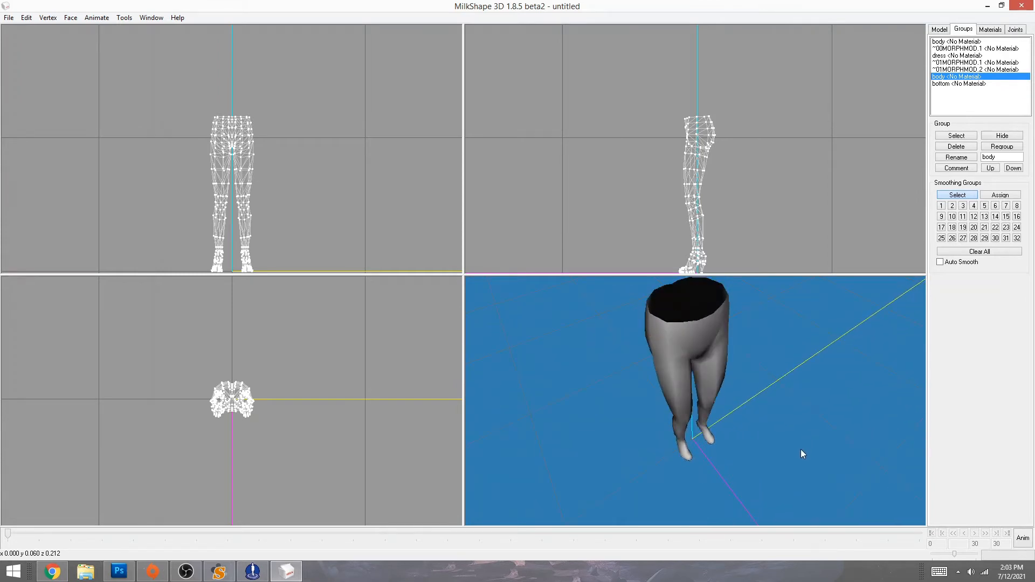
{"action": "left_click_drag", "start_coordinate": [801, 453], "coordinate": [802, 430]}
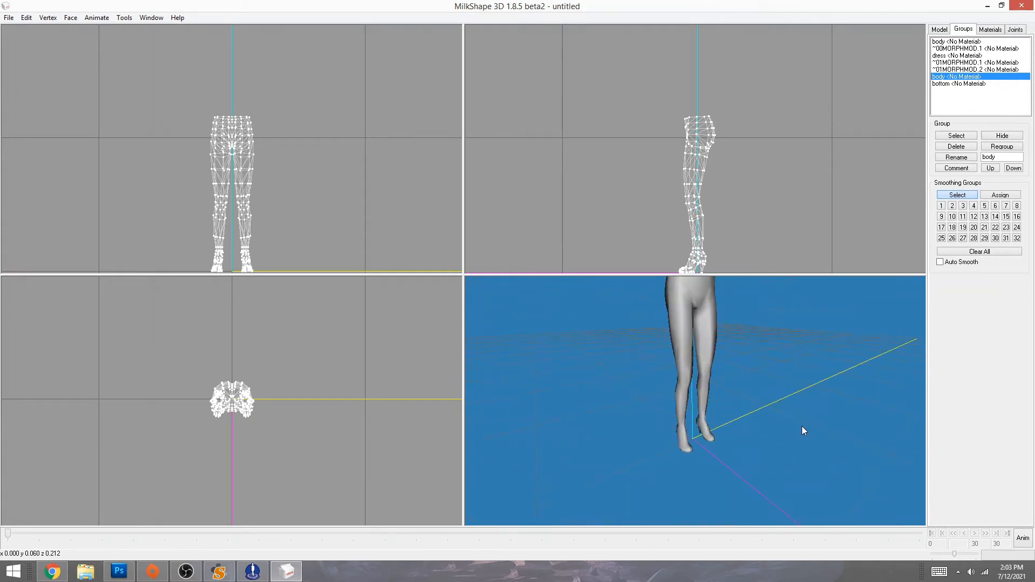
{"action": "left_click_drag", "start_coordinate": [771, 349], "coordinate": [692, 349]}
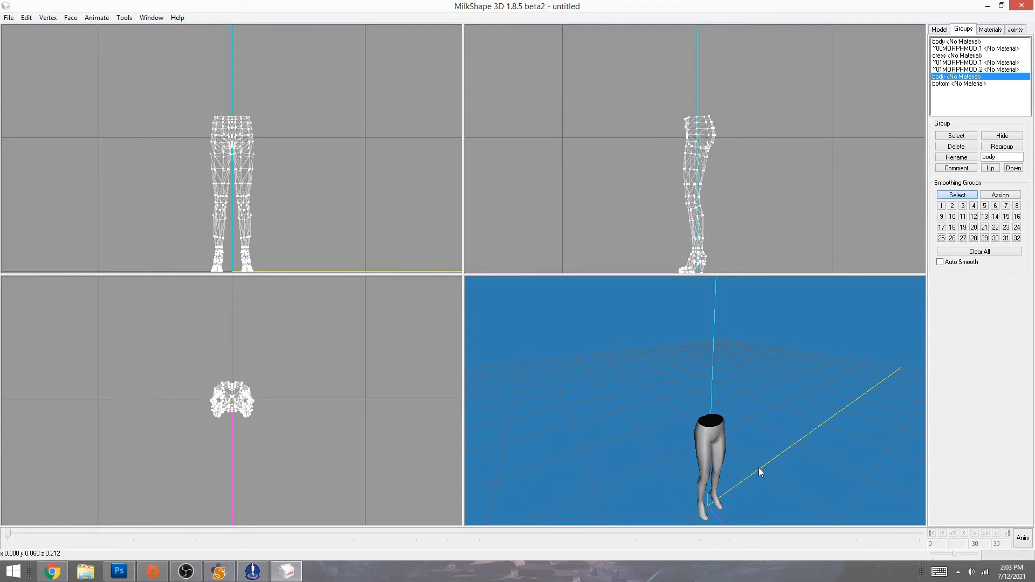
{"action": "left_click_drag", "start_coordinate": [767, 474], "coordinate": [728, 398]}
{"action": "scroll", "coordinate": [755, 407], "scroll_direction": "up", "scroll_amount": 4}
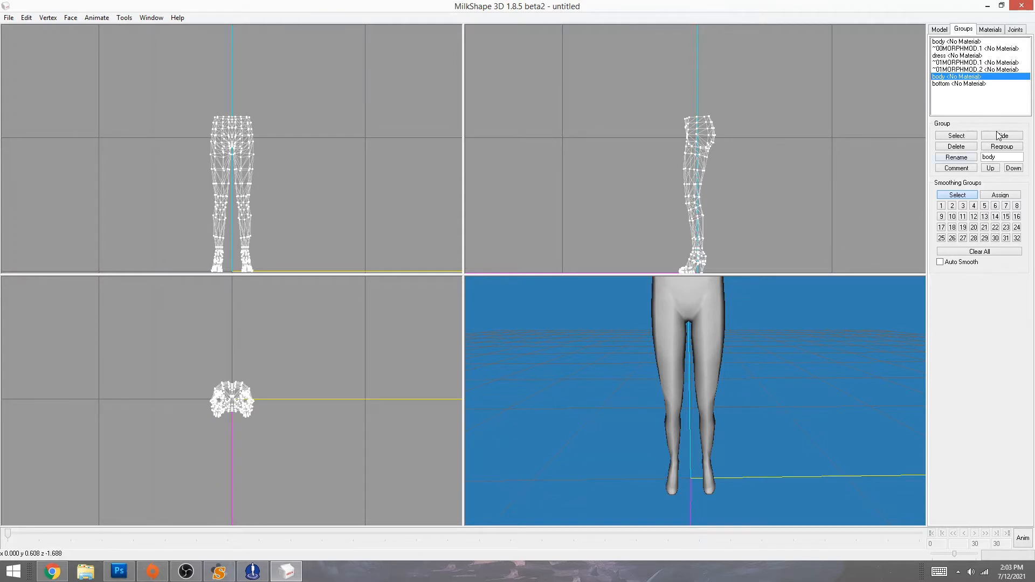
- Select the leg vertices up to the knees, frame them in the side view, then deselect
{"action": "left_click_drag", "start_coordinate": [652, 195], "coordinate": [743, 263]}
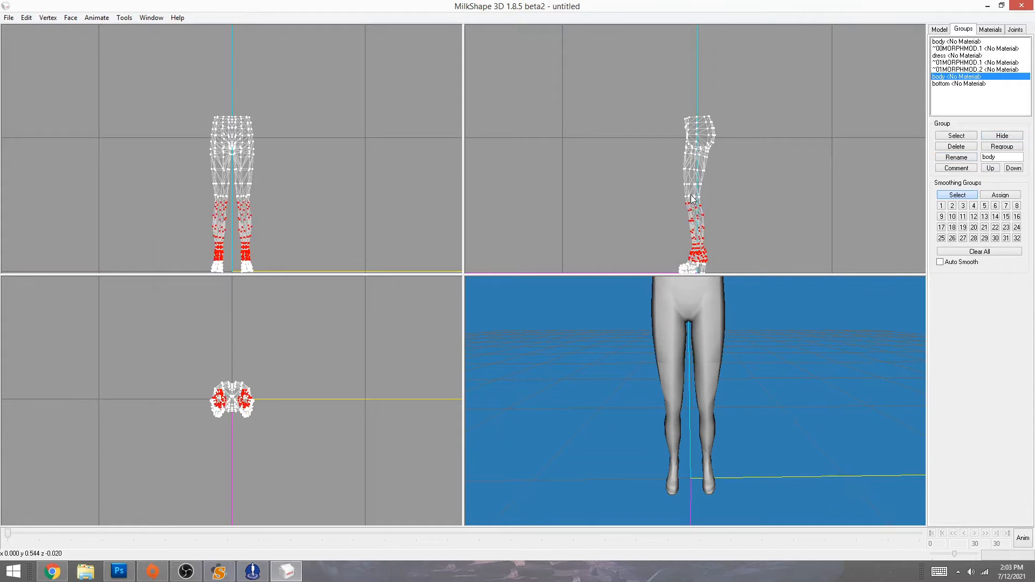
{"action": "left_click_drag", "start_coordinate": [652, 166], "coordinate": [750, 259]}
{"action": "right_click", "coordinate": [740, 219]}
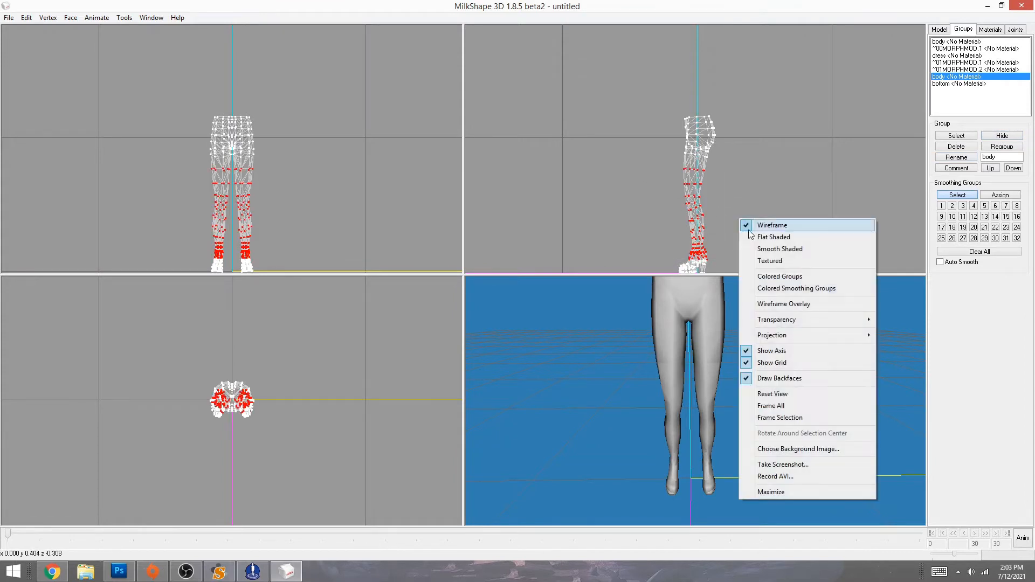
{"action": "left_click", "coordinate": [795, 423]}
{"action": "left_click", "coordinate": [620, 186]}
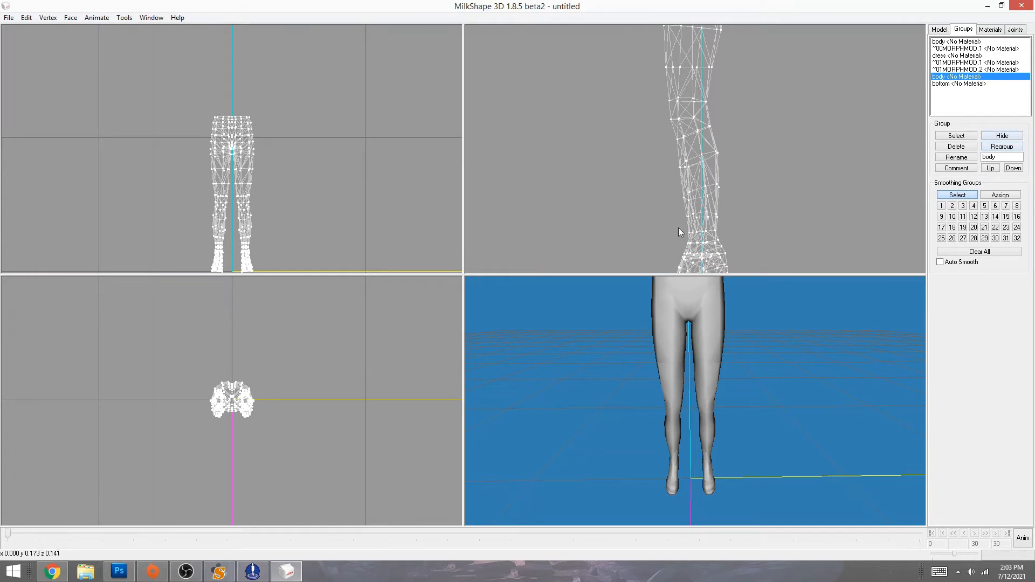
- Compare the legs by repeatedly toggling the body group's visibility in the side view
{"action": "left_click", "coordinate": [1002, 136]}
{"action": "left_click_drag", "start_coordinate": [782, 203], "coordinate": [792, 162], "text": "ctrl"}
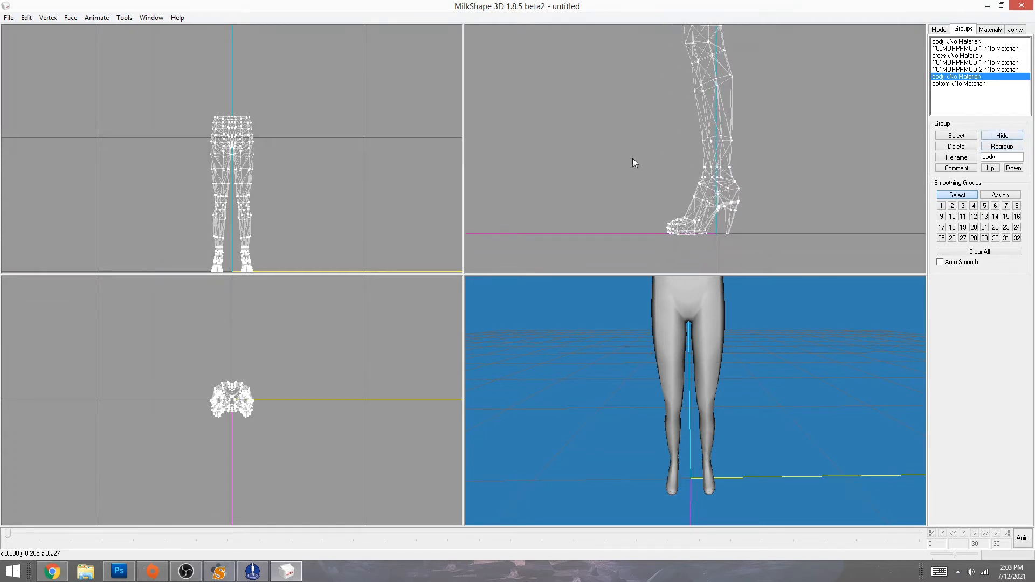
{"action": "left_click", "coordinate": [1005, 137]}
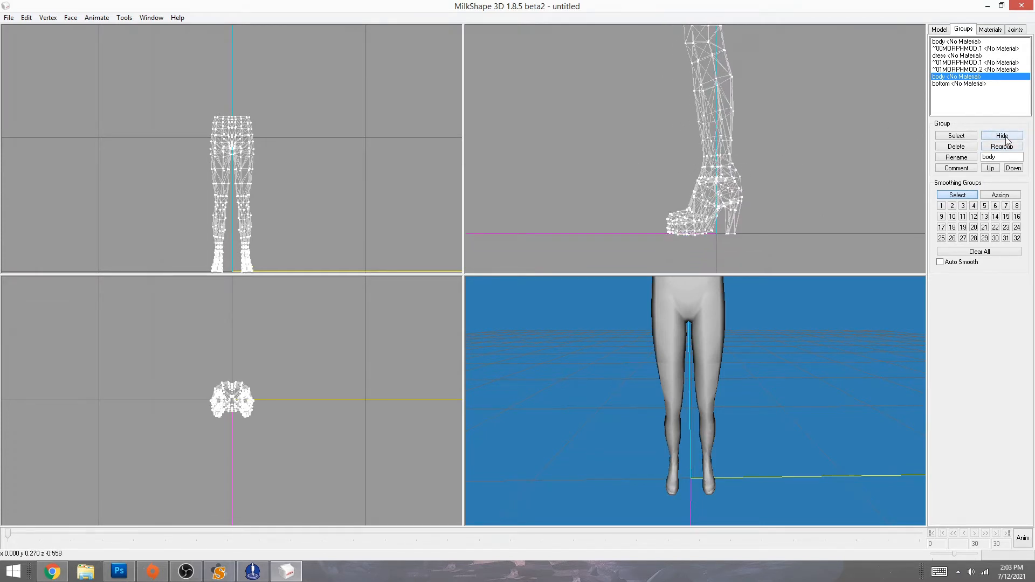
{"action": "left_click", "coordinate": [1006, 137]}
{"action": "left_click", "coordinate": [1005, 137]}
{"action": "left_click", "coordinate": [1005, 137]}
{"action": "left_click", "coordinate": [1006, 137]}
{"action": "left_click", "coordinate": [1006, 137]}
{"action": "left_click", "coordinate": [1006, 137]}
{"action": "left_click_drag", "start_coordinate": [762, 115], "coordinate": [785, 219], "text": "ctrl"}
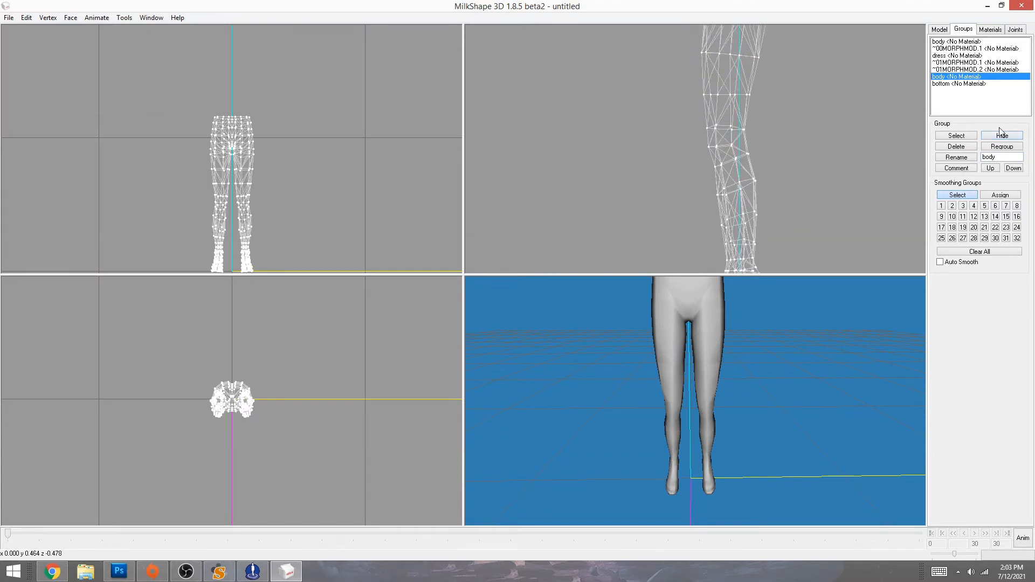
- Select the body group and try box-selecting its knee vertices in the side view
{"action": "double_click", "coordinate": [948, 78]}
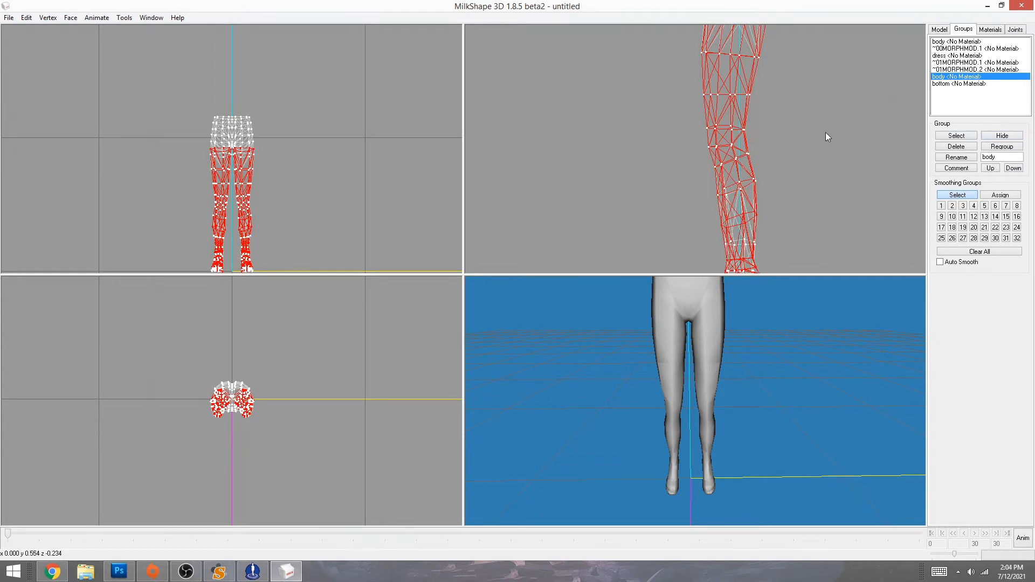
{"action": "left_click_drag", "start_coordinate": [707, 154], "coordinate": [764, 205]}
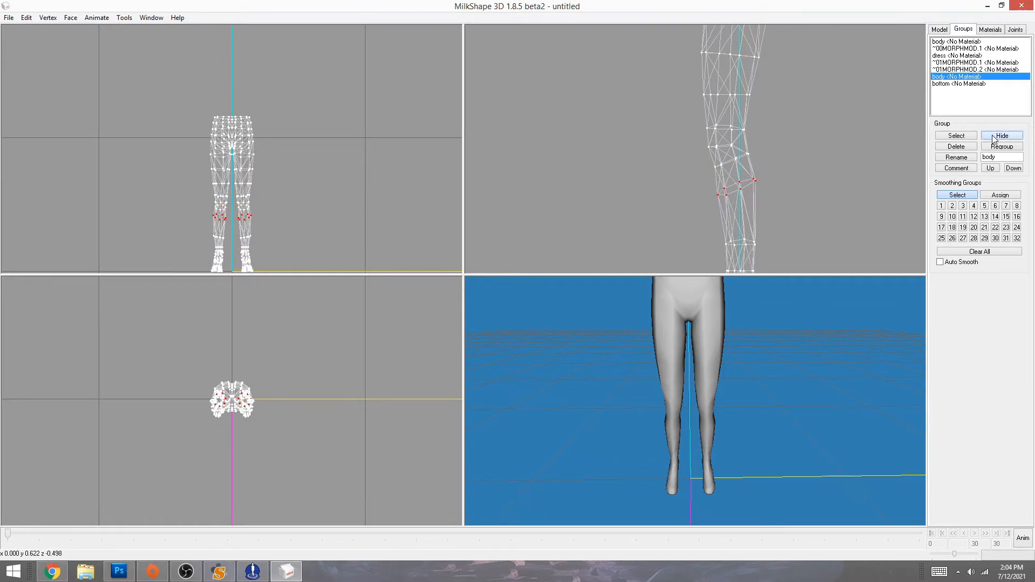
{"action": "left_click_drag", "start_coordinate": [751, 165], "coordinate": [751, 163]}
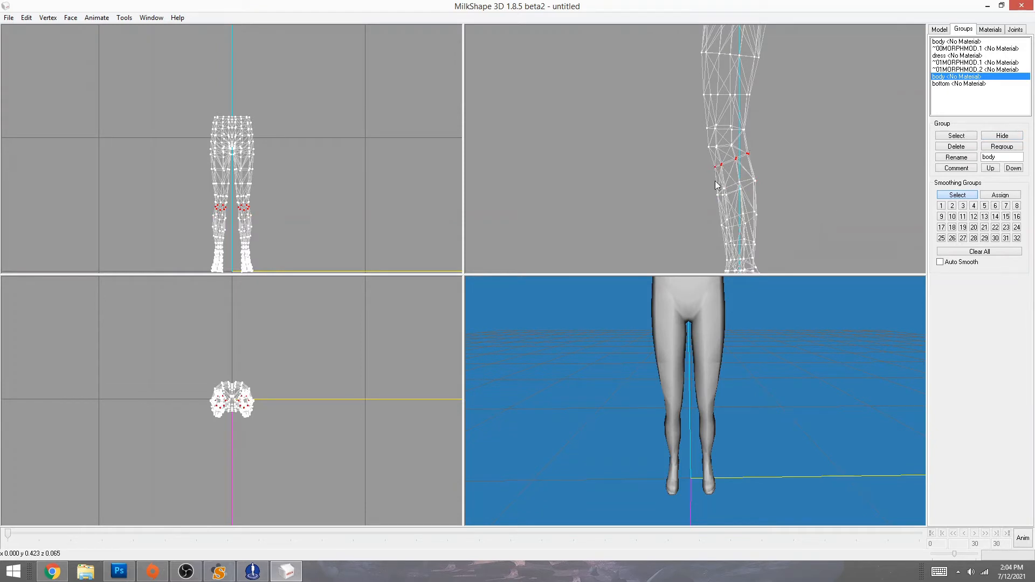
{"action": "left_click_drag", "start_coordinate": [709, 175], "coordinate": [777, 196]}
{"action": "double_click", "coordinate": [952, 77]}
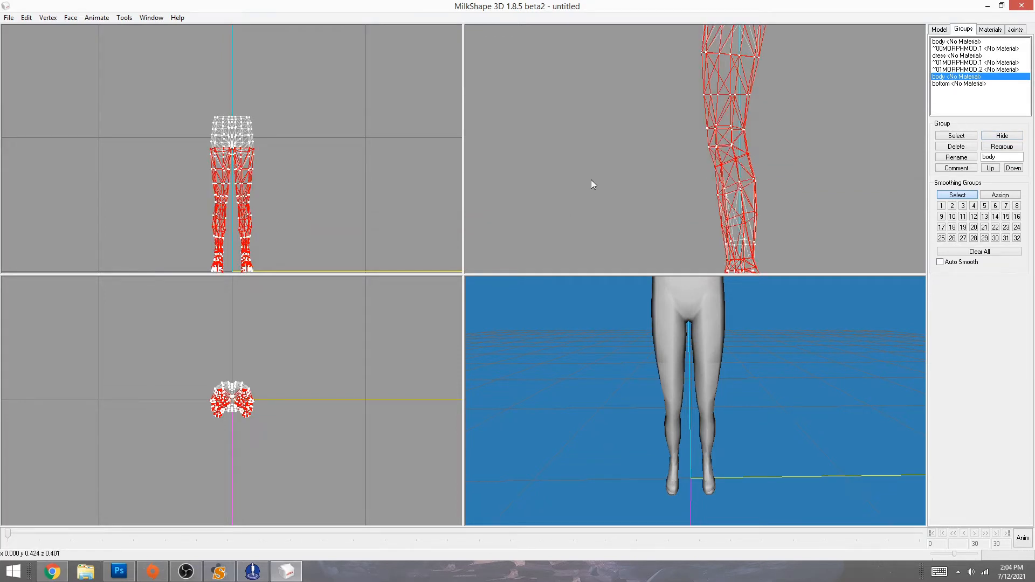
{"action": "left_click", "coordinate": [627, 187]}
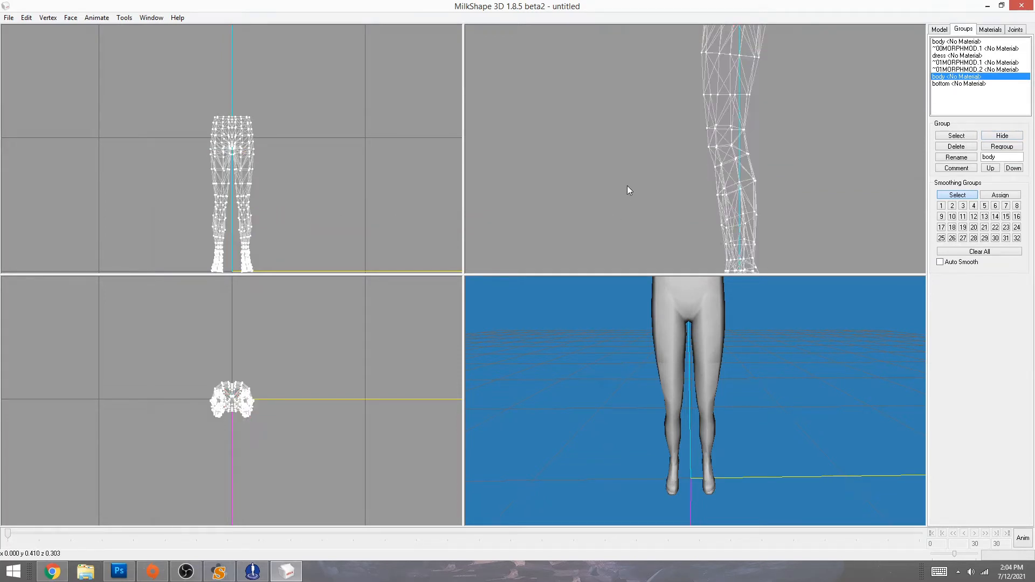
{"action": "double_click", "coordinate": [949, 77]}
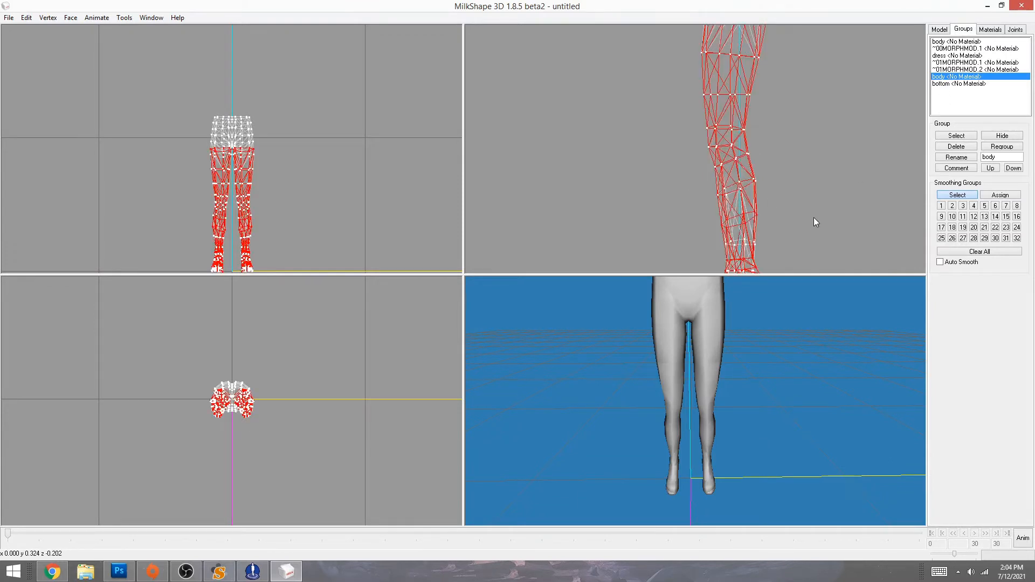
{"action": "right_click_drag", "start_coordinate": [813, 220], "coordinate": [810, 126]}
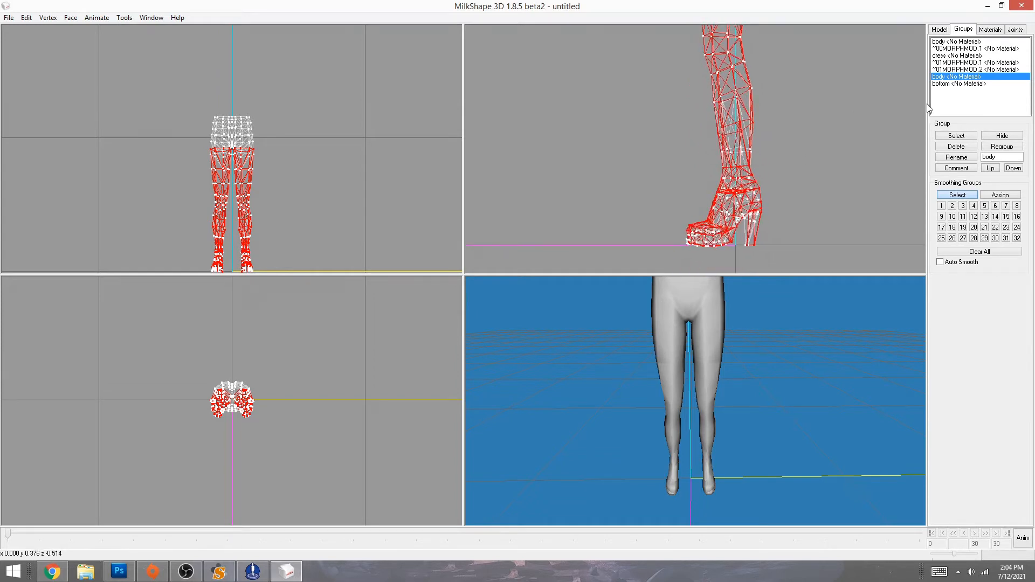
{"action": "double_click", "coordinate": [952, 77]}
{"action": "double_click", "coordinate": [953, 77]}
- Compare the bottom and body groups by toggling each one's visibility
{"action": "left_click", "coordinate": [947, 83]}
{"action": "left_click", "coordinate": [1002, 139]}
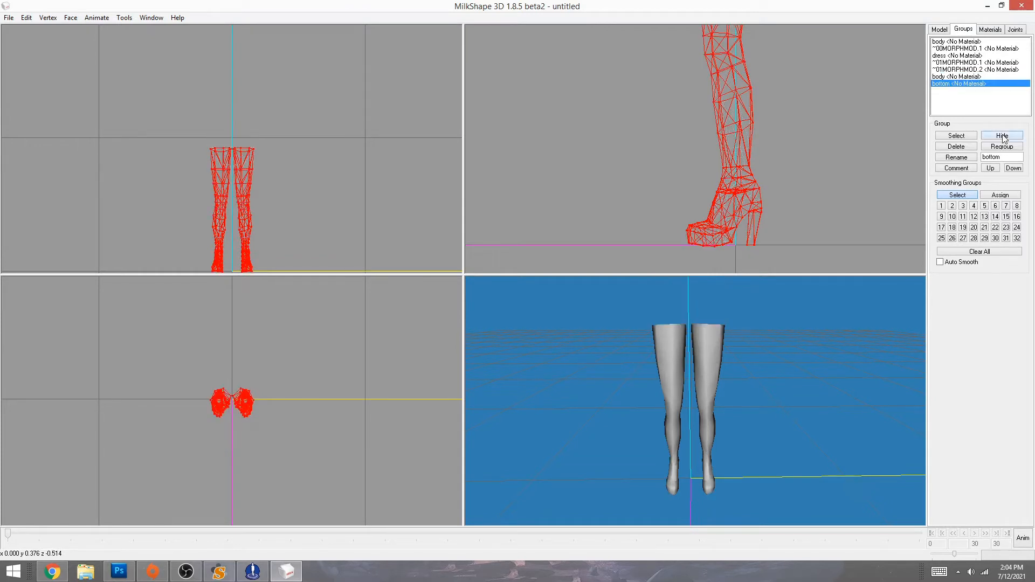
{"action": "left_click", "coordinate": [1002, 139]}
{"action": "left_click", "coordinate": [1002, 138]}
{"action": "left_click", "coordinate": [1002, 139]}
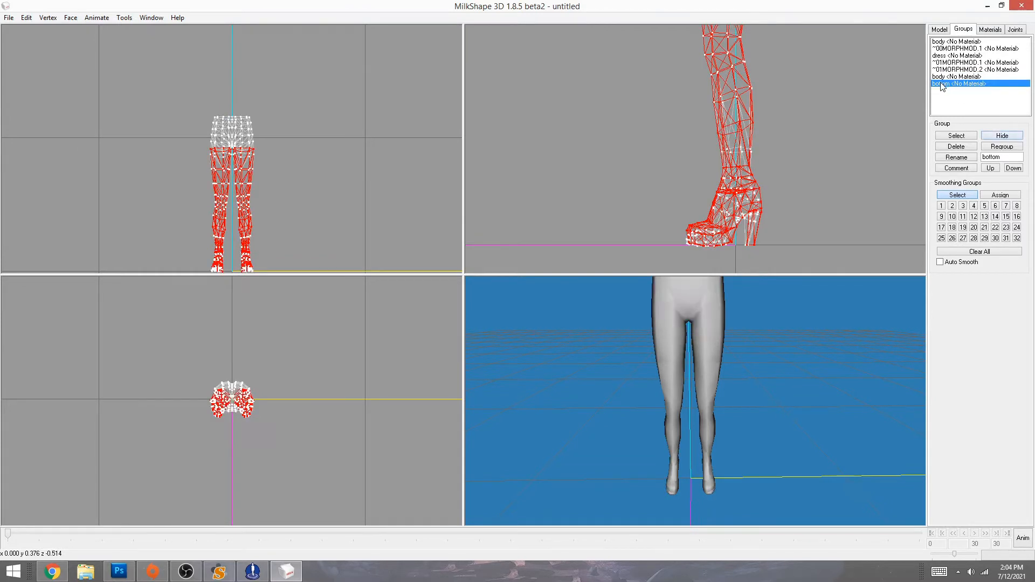
{"action": "left_click", "coordinate": [948, 77]}
{"action": "left_click", "coordinate": [1000, 139]}
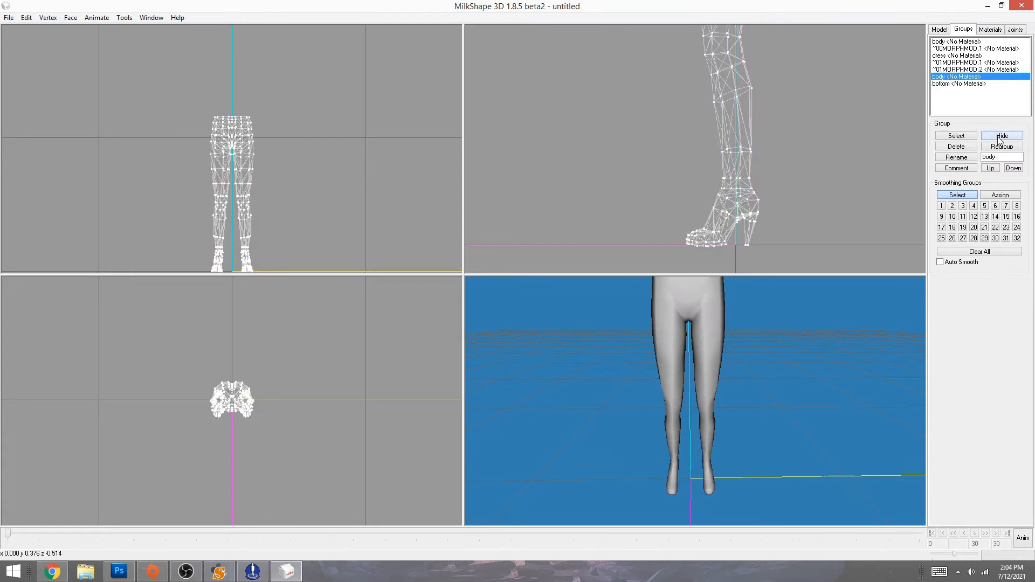
{"action": "left_click", "coordinate": [999, 139]}
{"action": "left_click", "coordinate": [947, 84]}
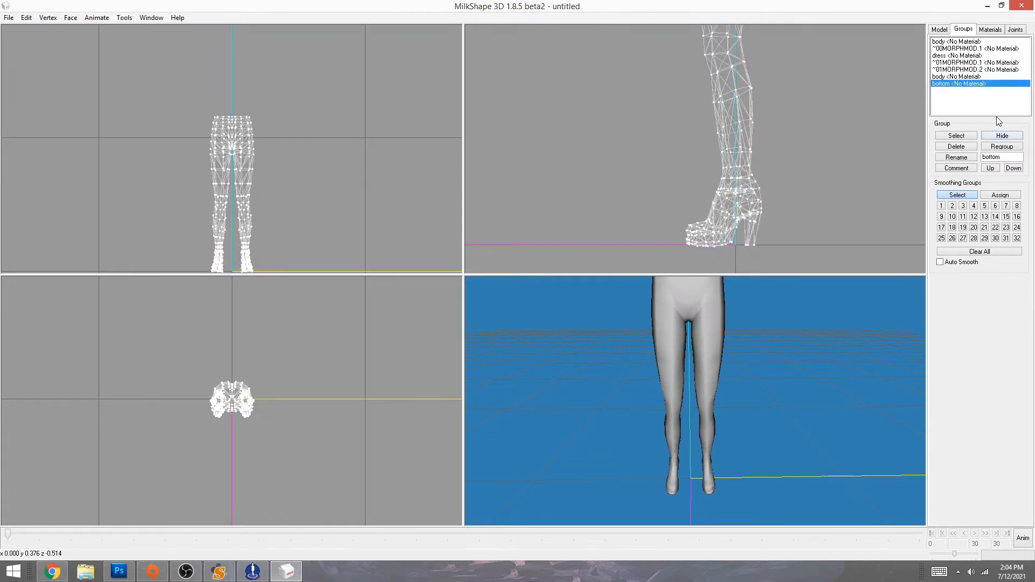
- Hide the hips so only the boot legs remain, then select a few shin vertices
{"action": "left_click", "coordinate": [1001, 137]}
{"action": "left_click", "coordinate": [1001, 137]}
{"action": "left_click", "coordinate": [1001, 137]}
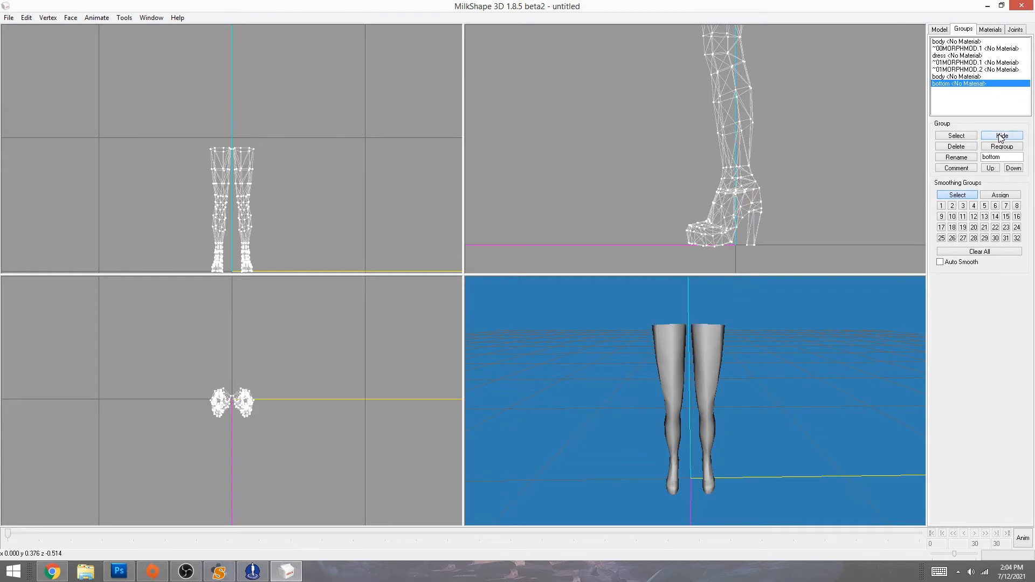
{"action": "left_click", "coordinate": [1001, 136]}
{"action": "double_click", "coordinate": [950, 84]}
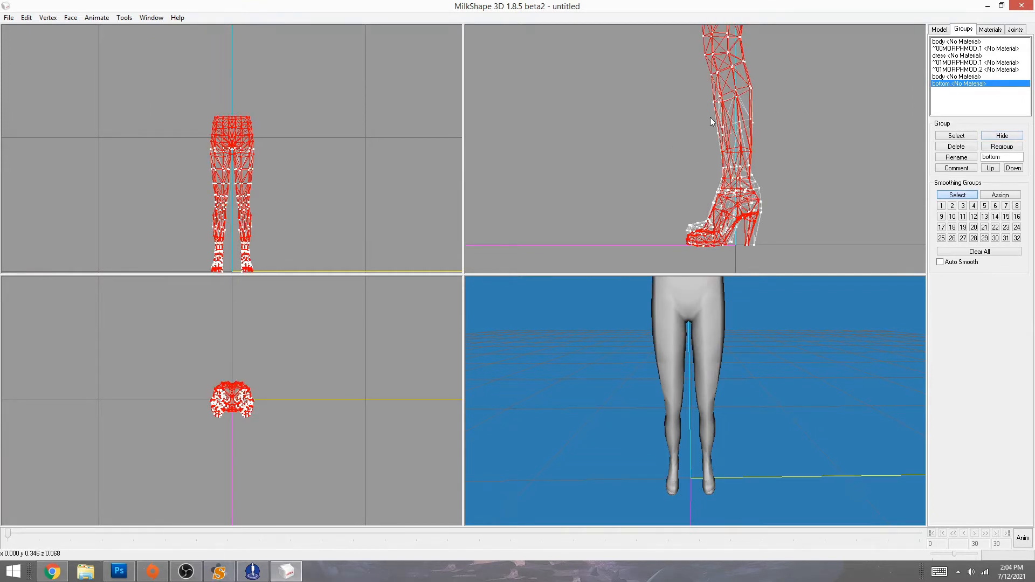
{"action": "left_click_drag", "start_coordinate": [710, 118], "coordinate": [760, 140]}
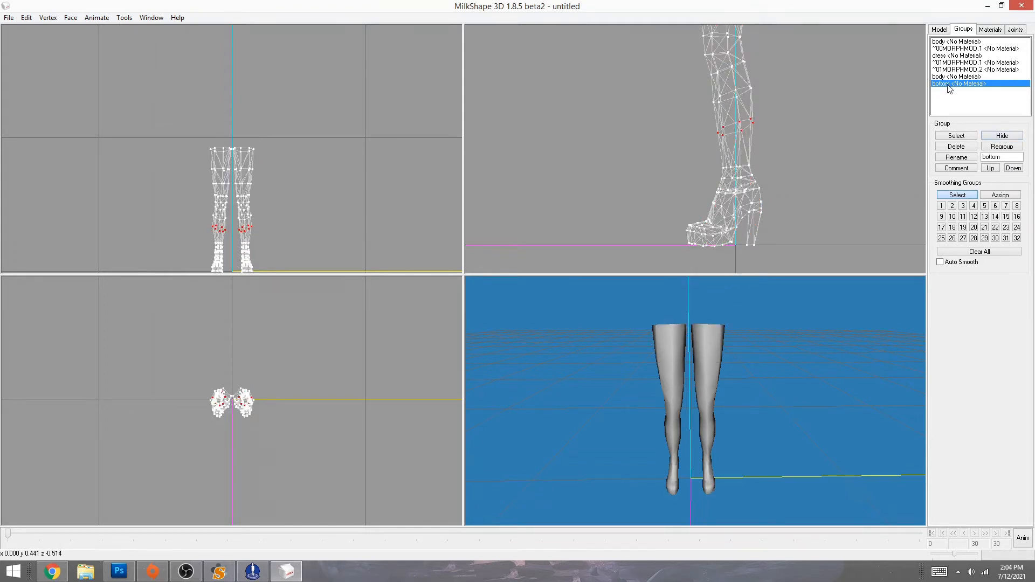
- Delete the selected shin section and the boot's heeled foot vertices
{"action": "key", "text": "Delete"}
{"action": "left_click_drag", "start_coordinate": [635, 143], "coordinate": [797, 261]}
{"action": "key", "text": "Delete"}
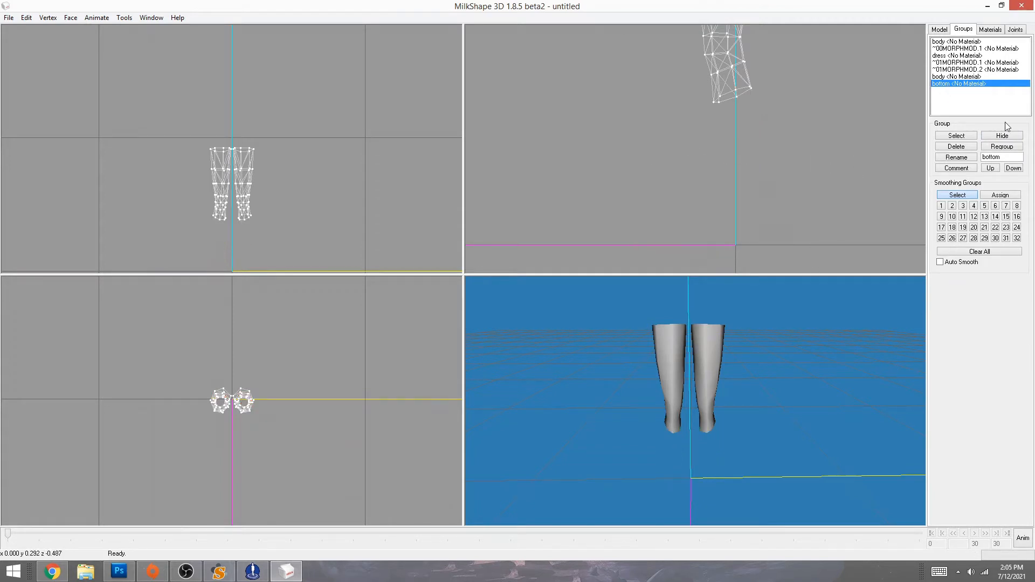
- Show the hidden leg mesh again and check the knee vertices of the second body group
{"action": "left_click", "coordinate": [1003, 136]}
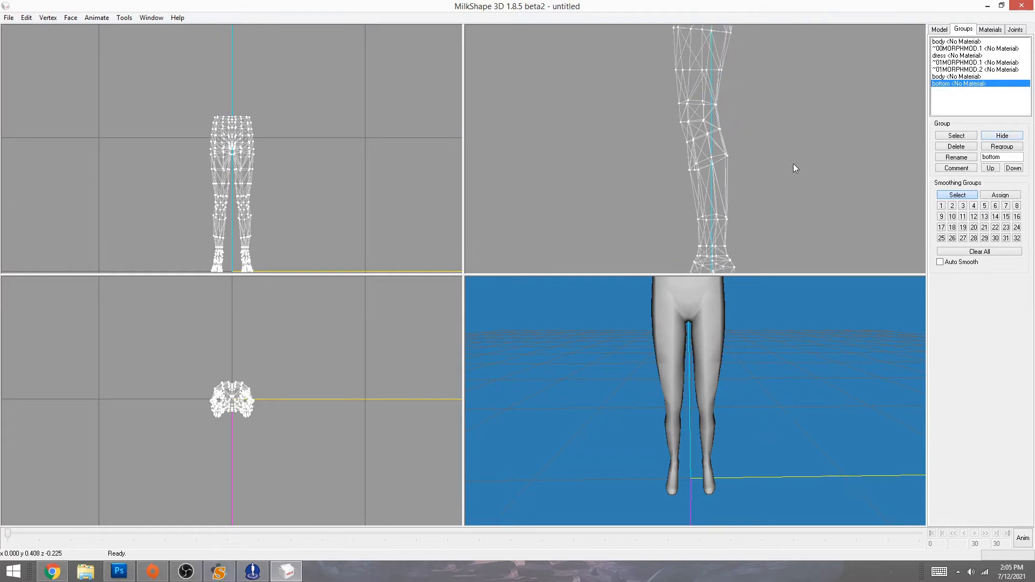
{"action": "scroll", "coordinate": [794, 163], "scroll_direction": "up", "scroll_amount": 2}
{"action": "left_click_drag", "start_coordinate": [690, 174], "coordinate": [740, 199]}
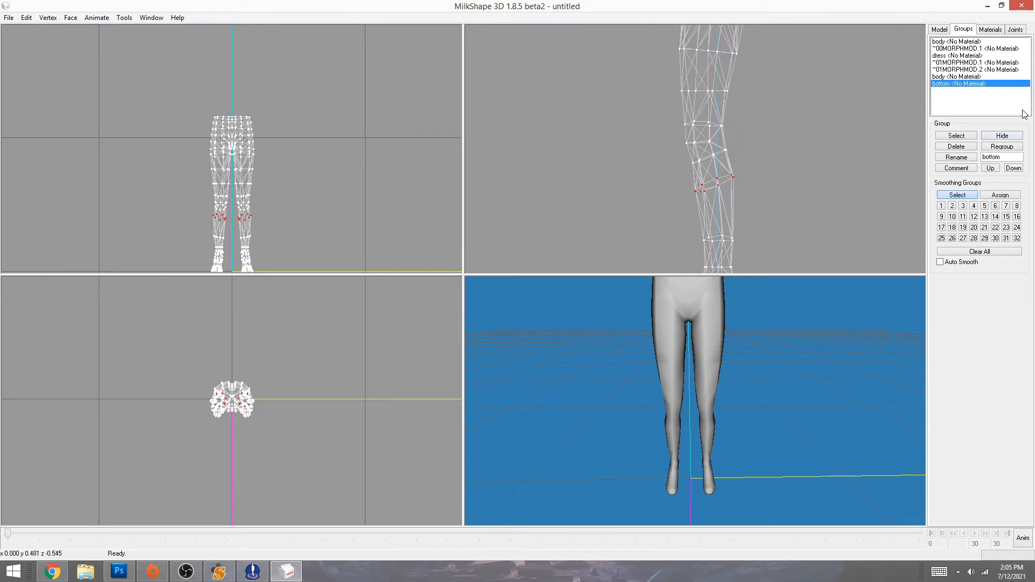
{"action": "left_click", "coordinate": [949, 78]}
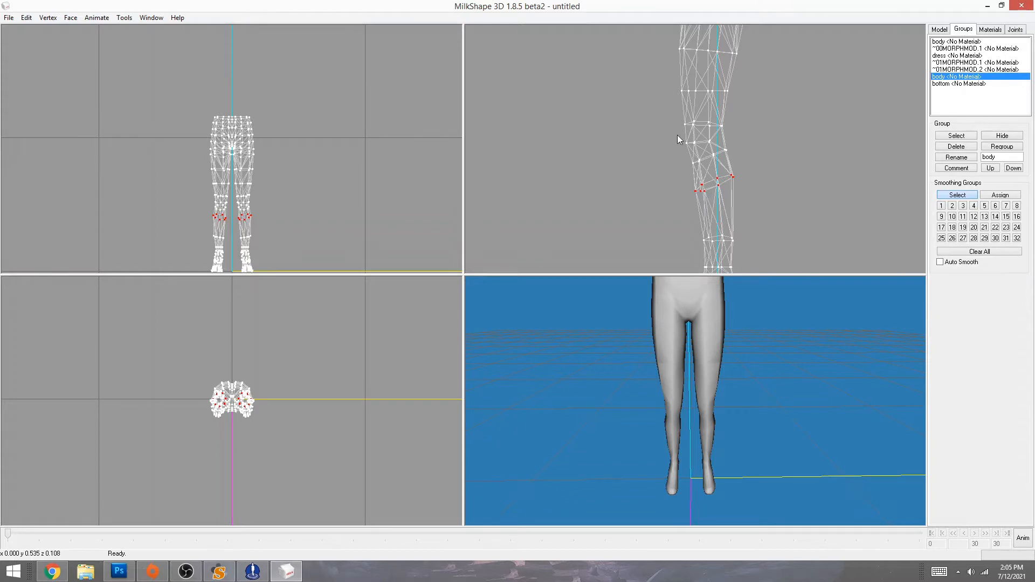
{"action": "left_click_drag", "start_coordinate": [677, 135], "coordinate": [819, 222]}
{"action": "left_click", "coordinate": [813, 198]}
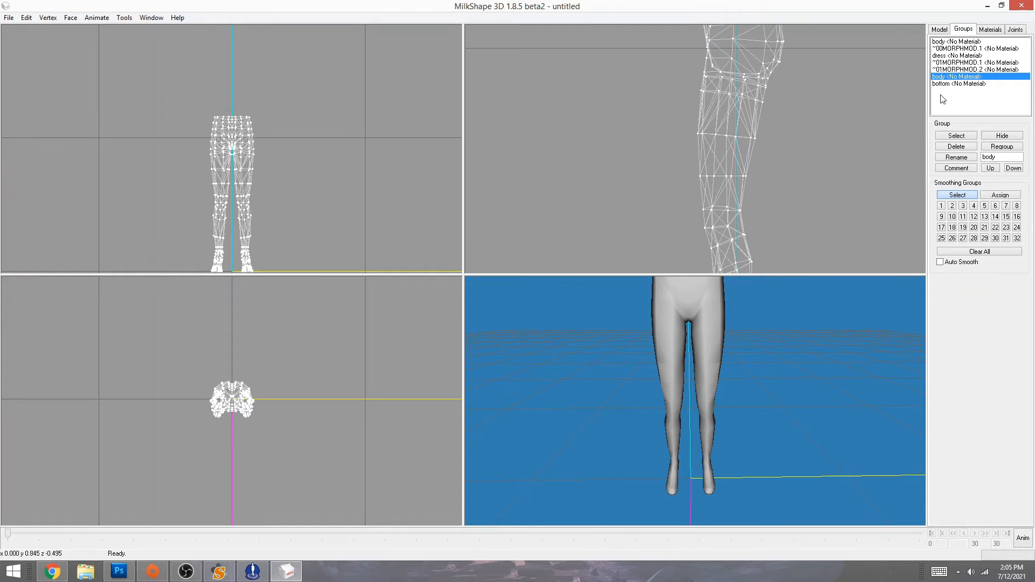
- Select the whole bottom group mesh and toggle the dress group's visibility
{"action": "left_click_drag", "start_coordinate": [822, 82], "coordinate": [830, 141], "text": "ctrl"}
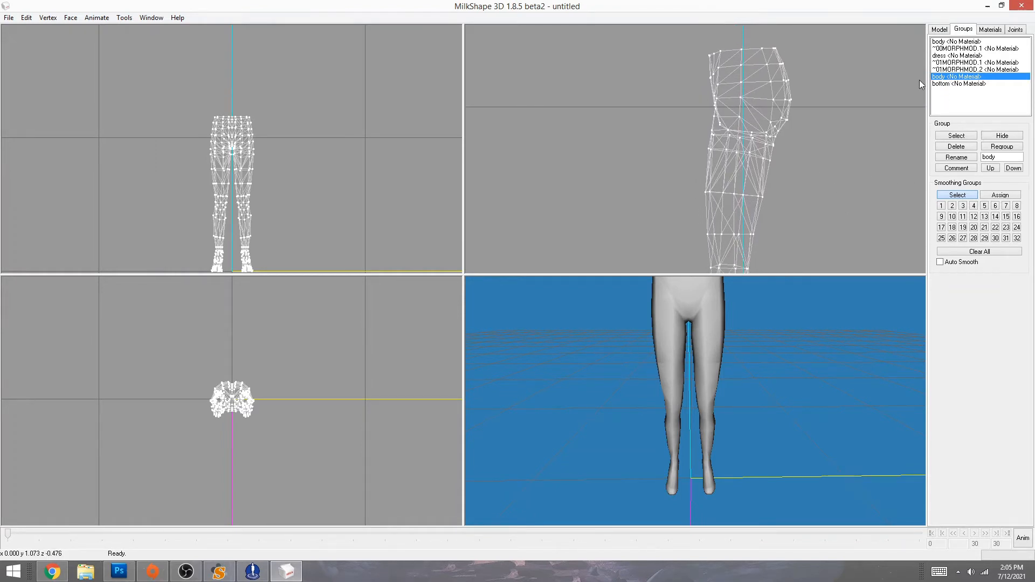
{"action": "left_click", "coordinate": [946, 83]}
{"action": "double_click", "coordinate": [947, 85]}
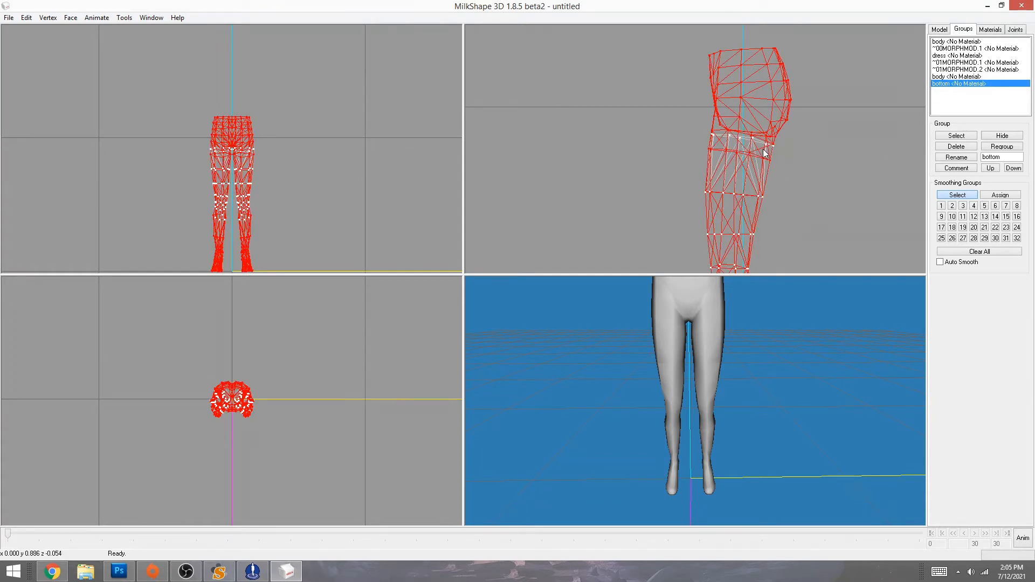
{"action": "left_click", "coordinate": [950, 70]}
{"action": "left_click", "coordinate": [953, 56]}
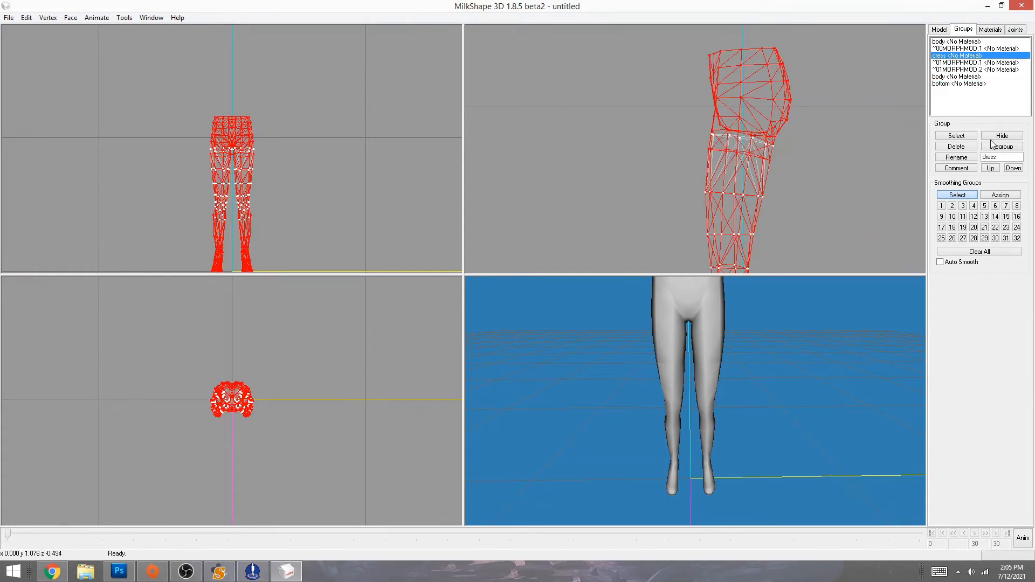
{"action": "left_click", "coordinate": [1001, 137]}
{"action": "left_click", "coordinate": [1001, 137]}
{"action": "left_click", "coordinate": [1002, 137]}
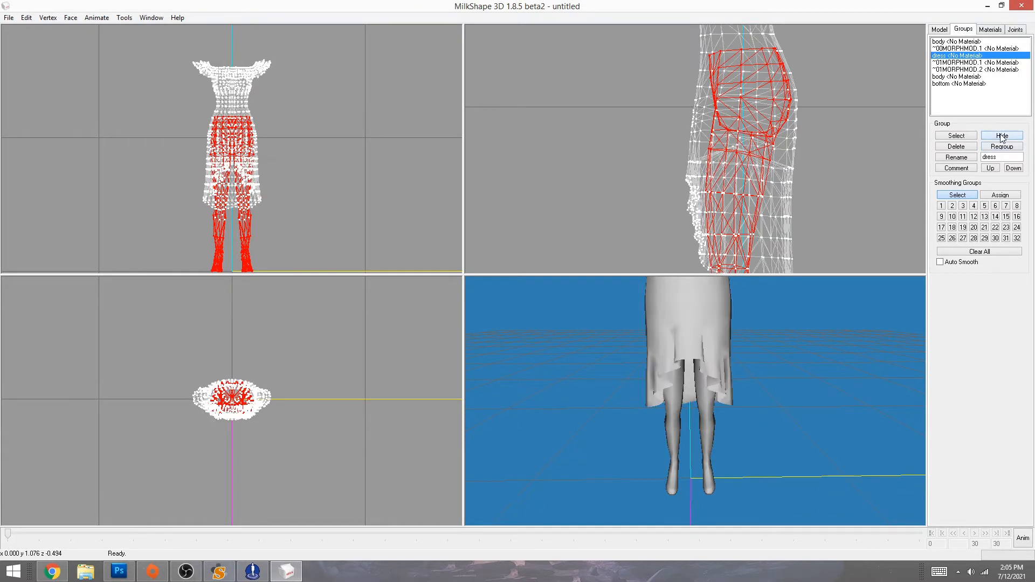
{"action": "left_click", "coordinate": [1001, 136]}
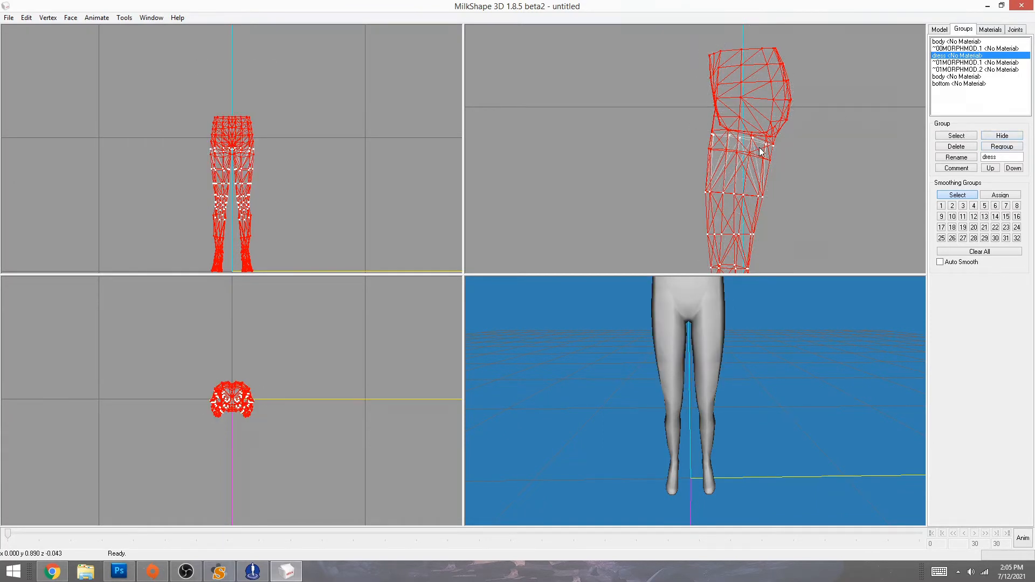
- Inspect the leg from hips to heeled foot with the second body group selected
{"action": "right_click_drag", "start_coordinate": [693, 145], "coordinate": [684, 74]}
{"action": "right_click_drag", "start_coordinate": [494, 244], "coordinate": [681, 123]}
{"action": "left_click_drag", "start_coordinate": [666, 47], "coordinate": [811, 166]}
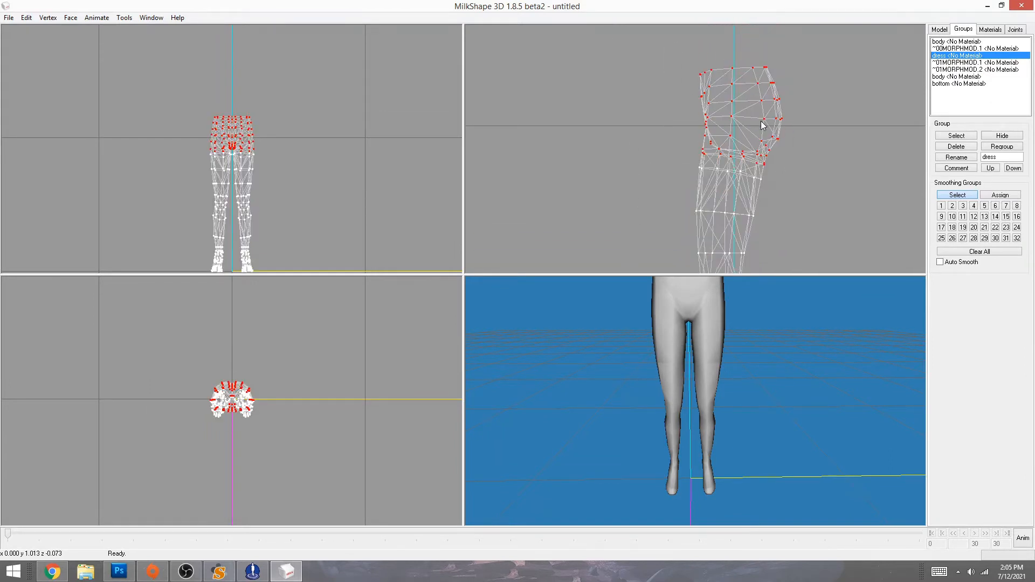
{"action": "right_click_drag", "start_coordinate": [654, 196], "coordinate": [647, 23]}
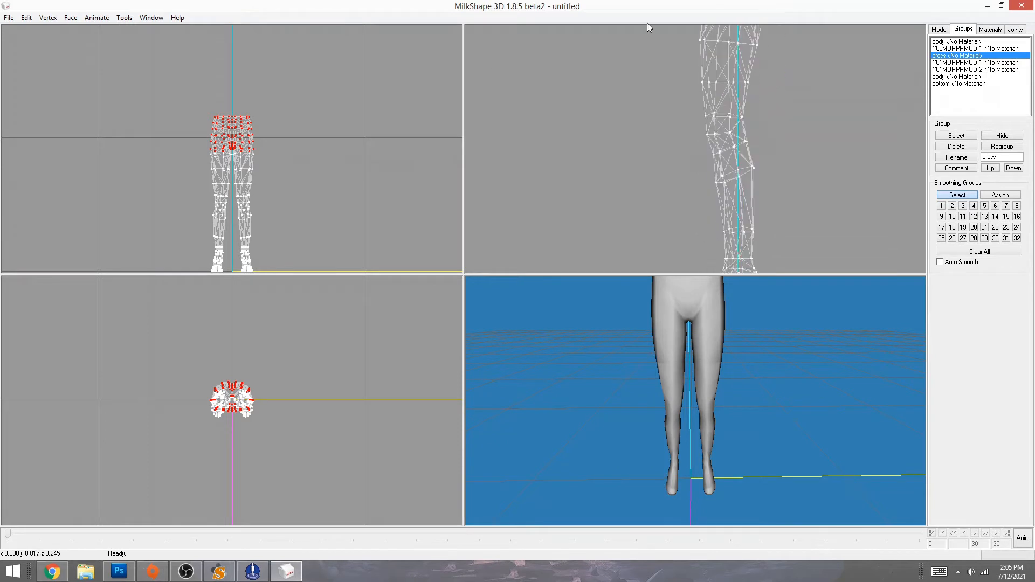
{"action": "double_click", "coordinate": [941, 77]}
{"action": "right_click_drag", "start_coordinate": [808, 120], "coordinate": [791, 180]}
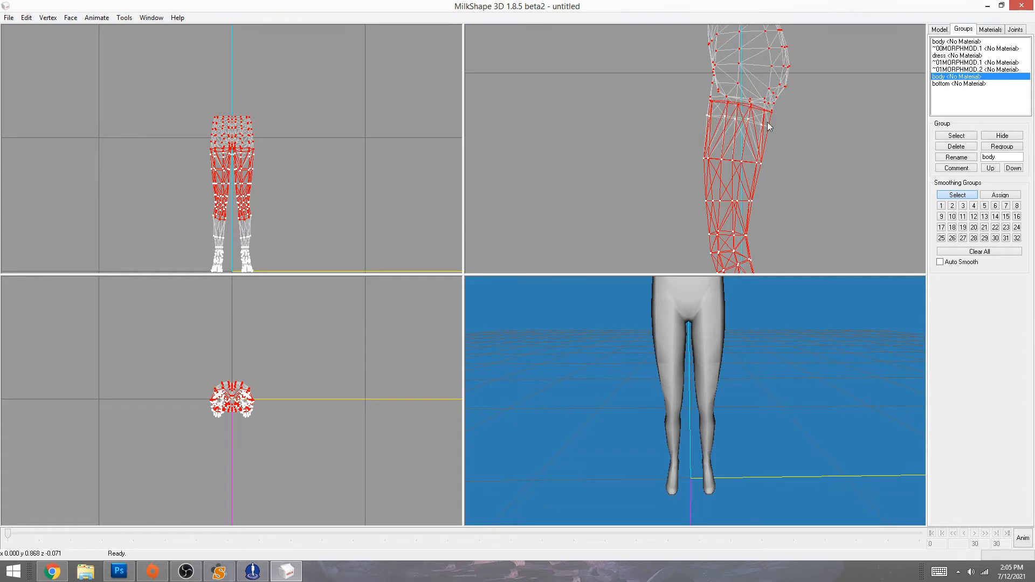
{"action": "left_click", "coordinate": [795, 170]}
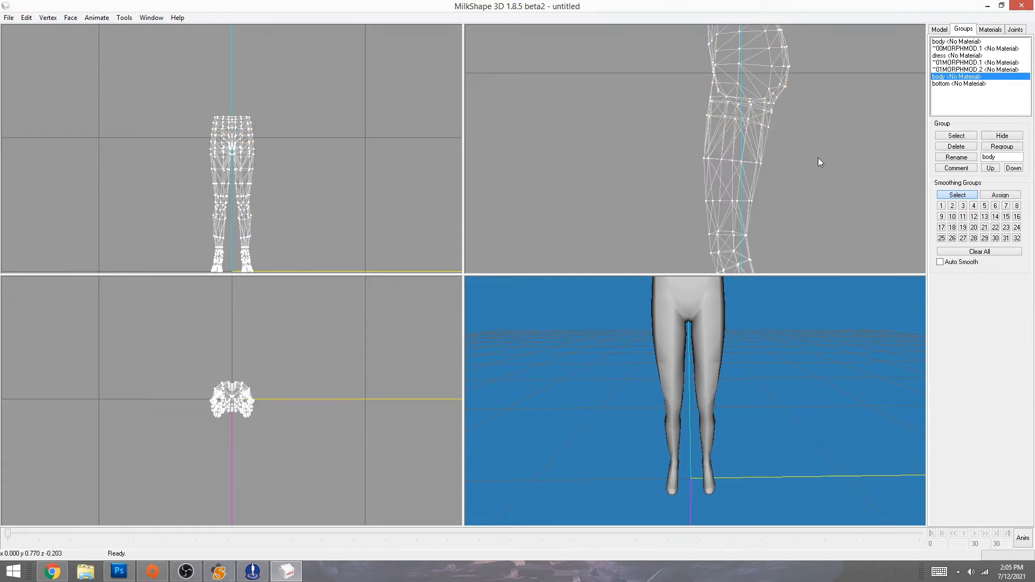
{"action": "right_click_drag", "start_coordinate": [846, 172], "coordinate": [845, 48]}
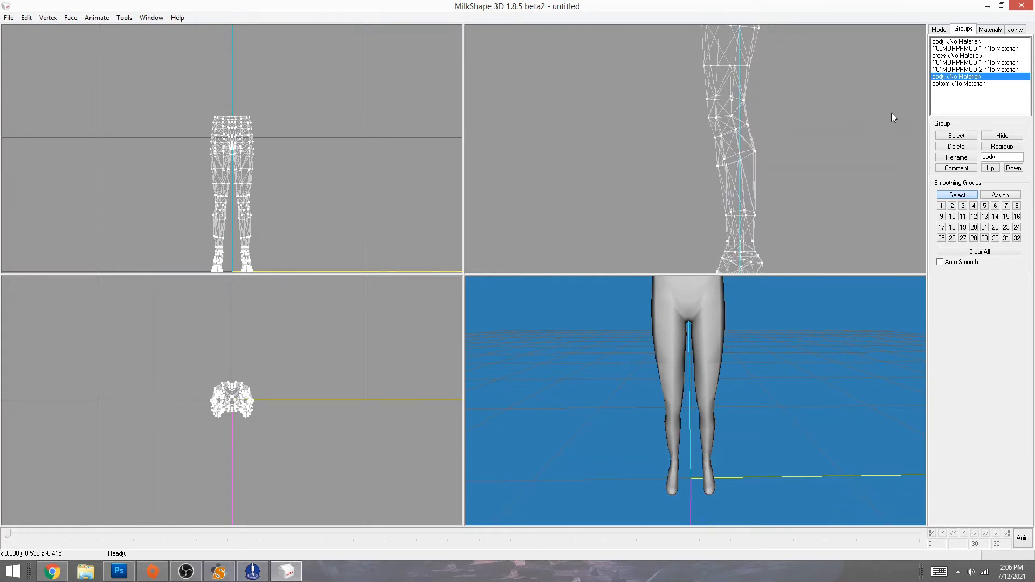
{"action": "right_click_drag", "start_coordinate": [790, 99], "coordinate": [853, 189]}
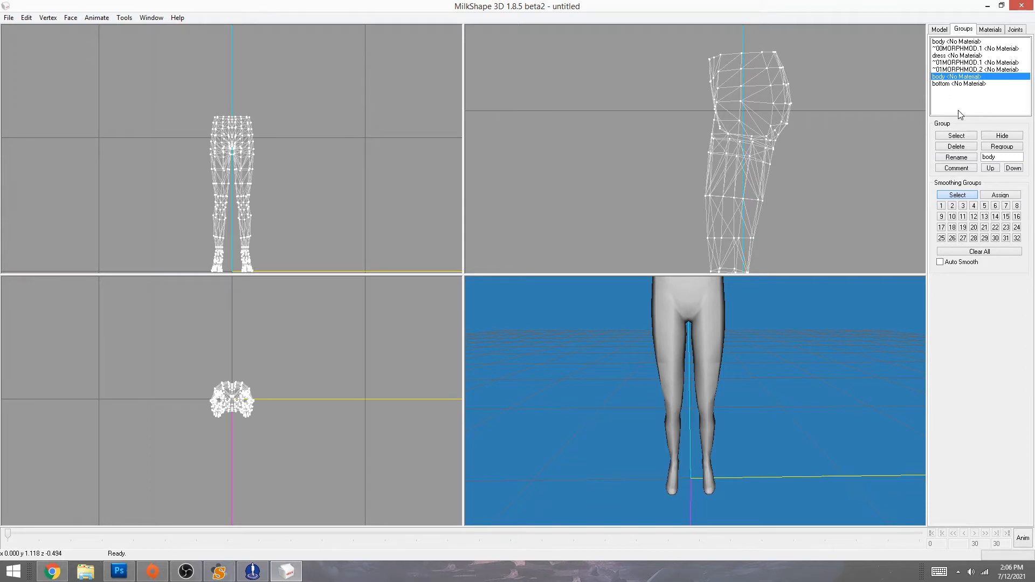
- Delete the second body group and show the dress mesh again
{"action": "left_click", "coordinate": [957, 147]}
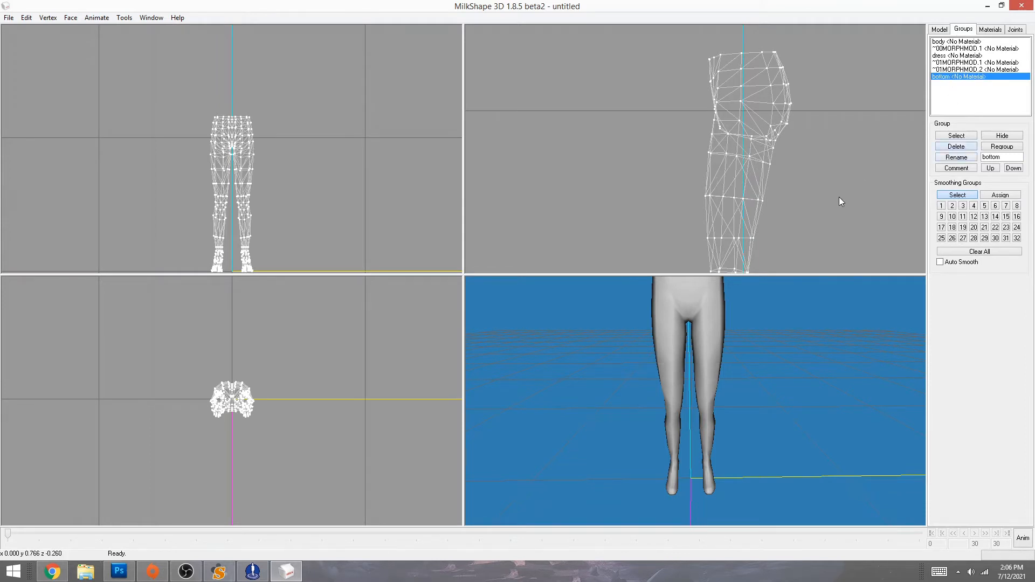
{"action": "left_click", "coordinate": [949, 56]}
{"action": "left_click", "coordinate": [1001, 136]}
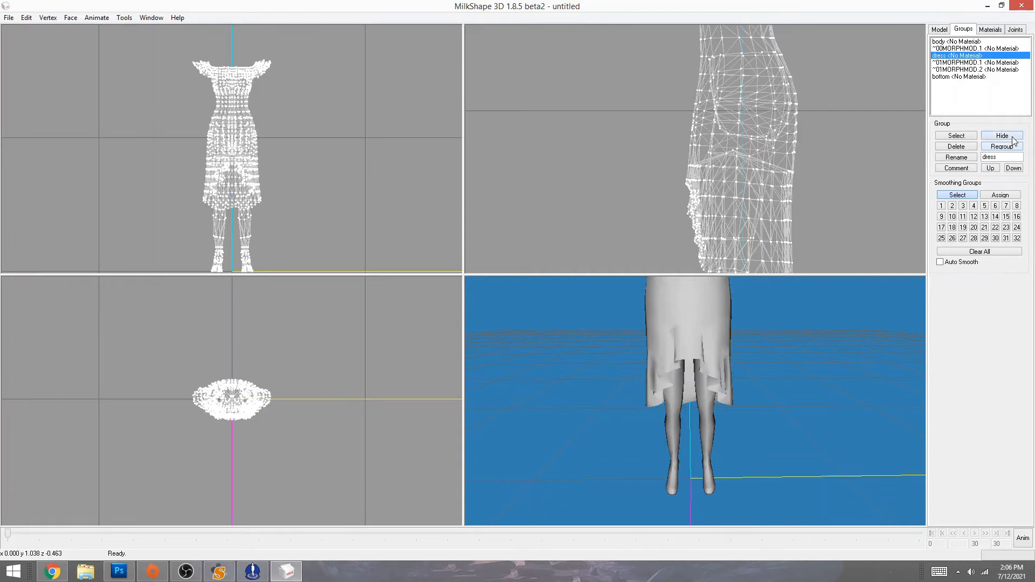
- Maximize the side view and zoom onto the bottom group's mid-body vertices
{"action": "left_click", "coordinate": [734, 150]}
{"action": "double_click", "coordinate": [957, 77]}
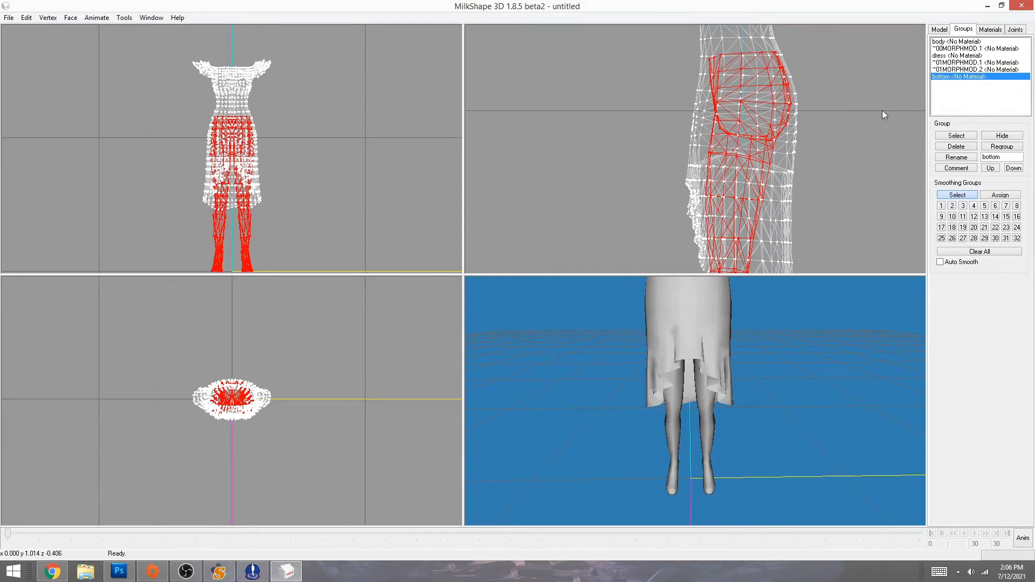
{"action": "right_click", "coordinate": [804, 224]}
{"action": "left_click", "coordinate": [838, 491]}
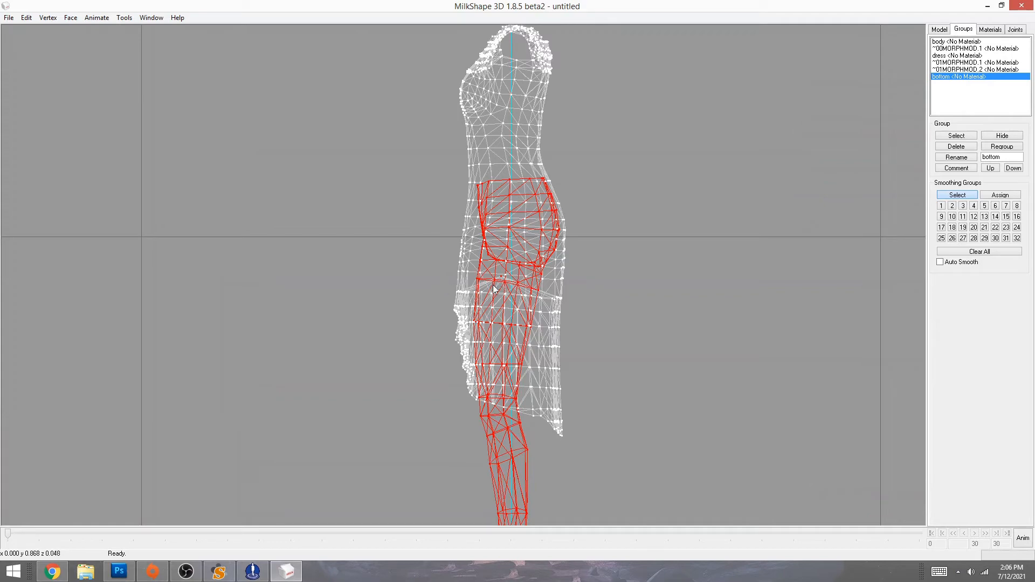
{"action": "left_click_drag", "start_coordinate": [427, 199], "coordinate": [592, 331]}
{"action": "right_click", "coordinate": [591, 329]}
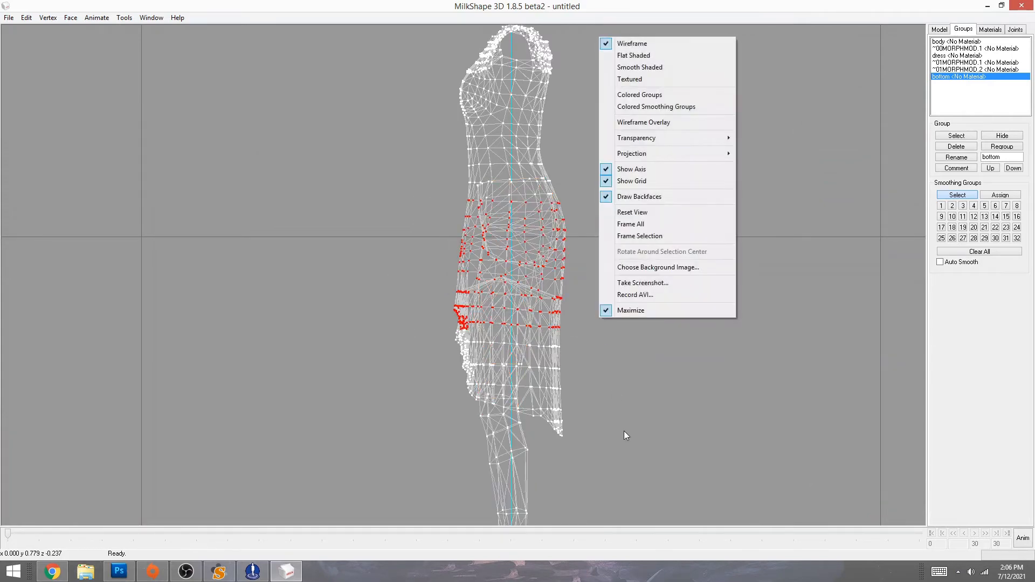
{"action": "left_click", "coordinate": [631, 238]}
{"action": "middle_click_drag", "start_coordinate": [310, 392], "coordinate": [401, 253]}
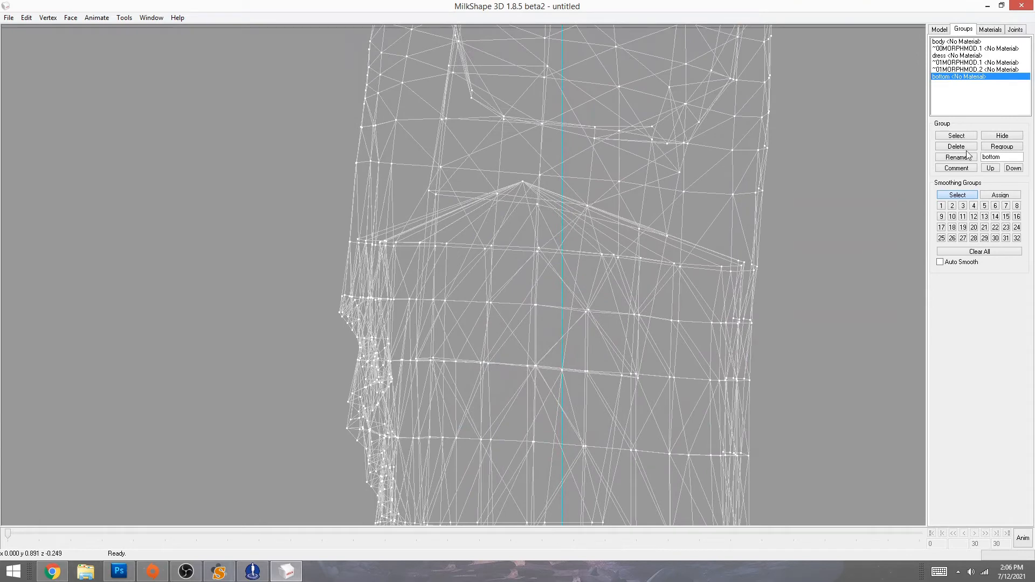
- Select the bottom group's faces, review the upper body and lower legs, and undo twice
{"action": "double_click", "coordinate": [947, 76]}
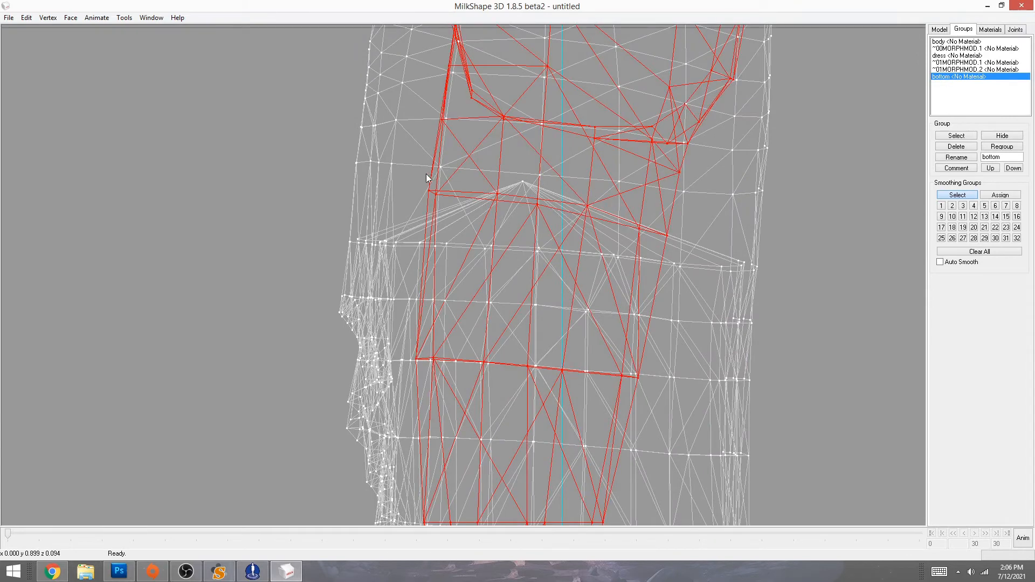
{"action": "middle_click_drag", "start_coordinate": [634, 148], "coordinate": [622, 281]}
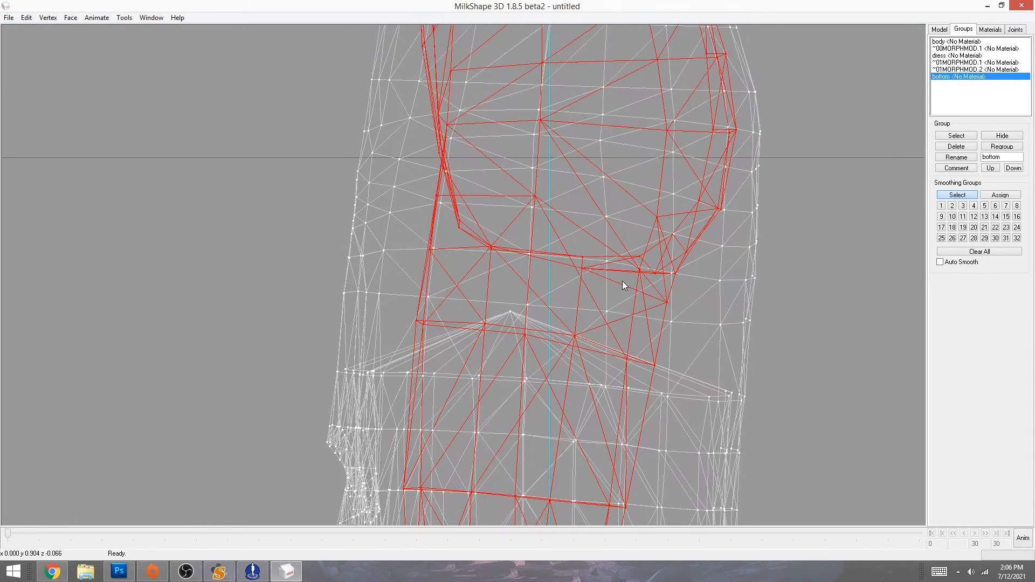
{"action": "middle_click_drag", "start_coordinate": [545, 193], "coordinate": [545, 362]}
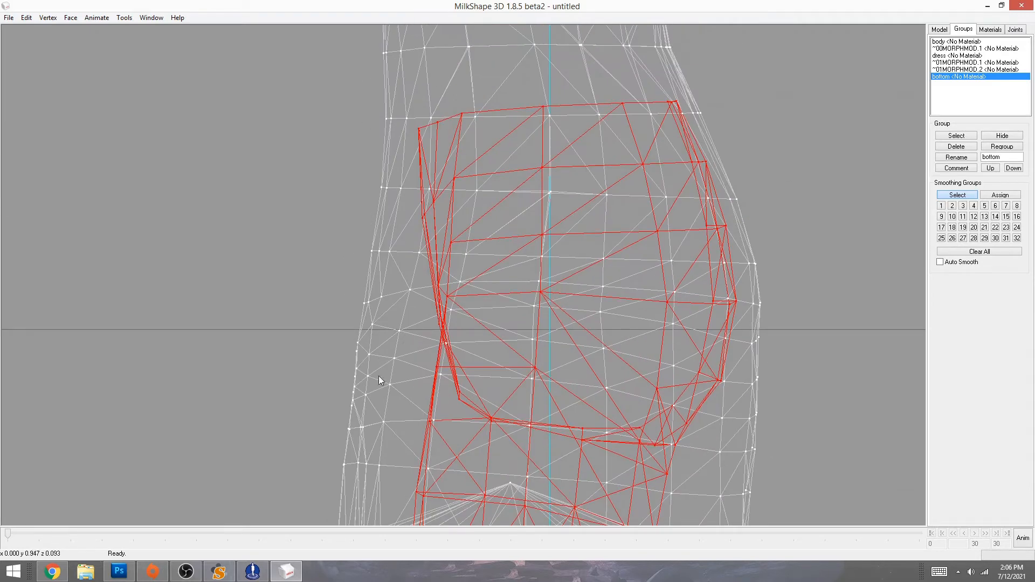
{"action": "middle_click_drag", "start_coordinate": [296, 416], "coordinate": [325, 95]}
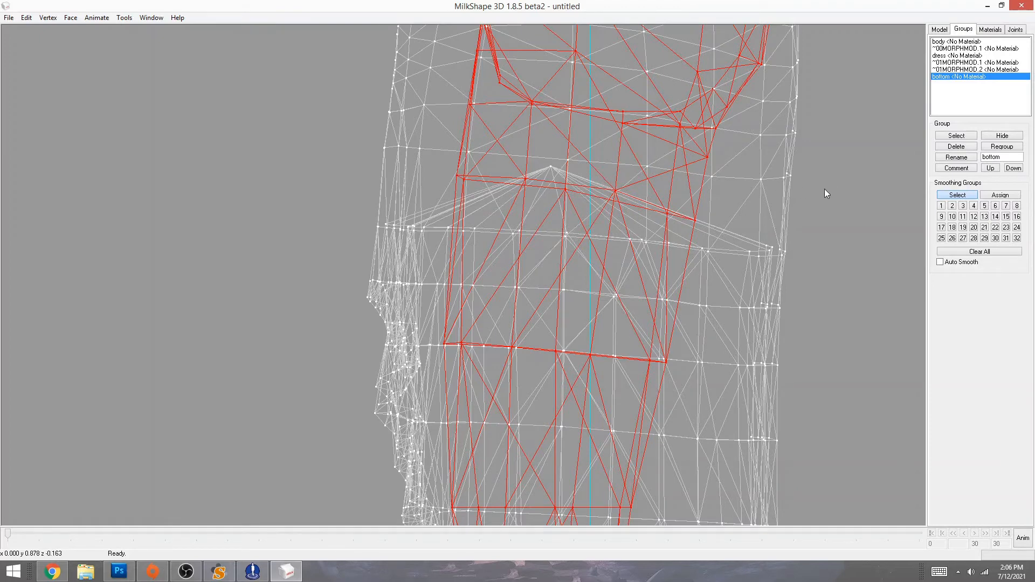
{"action": "key", "text": "ctrl+z"}
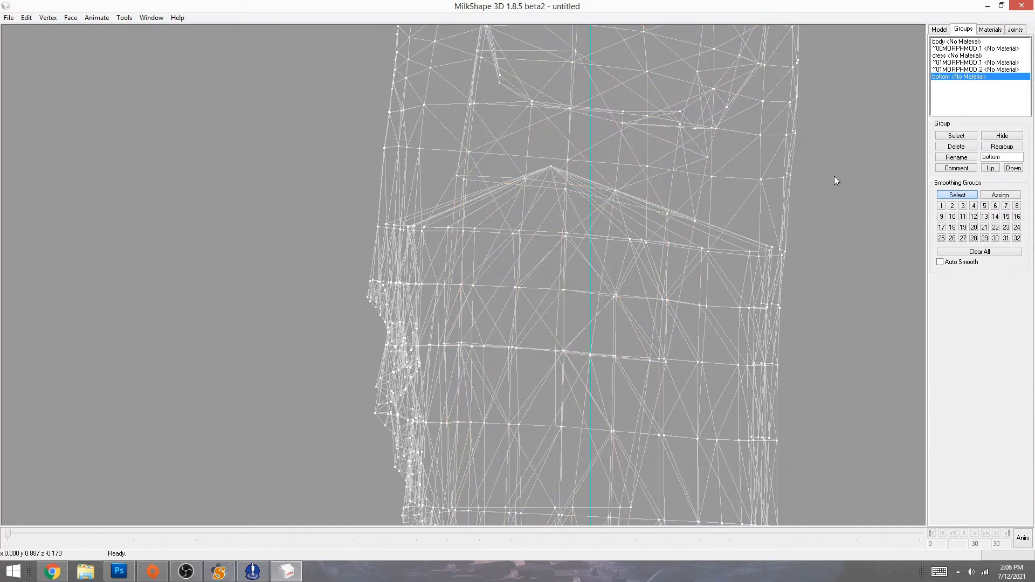
{"action": "key", "text": "ctrl+z"}
{"action": "key", "text": "ctrl+z"}
{"action": "key", "text": "ctrl+z"}
{"action": "key", "text": "ctrl+z"}
{"action": "key", "text": "ctrl+z"}
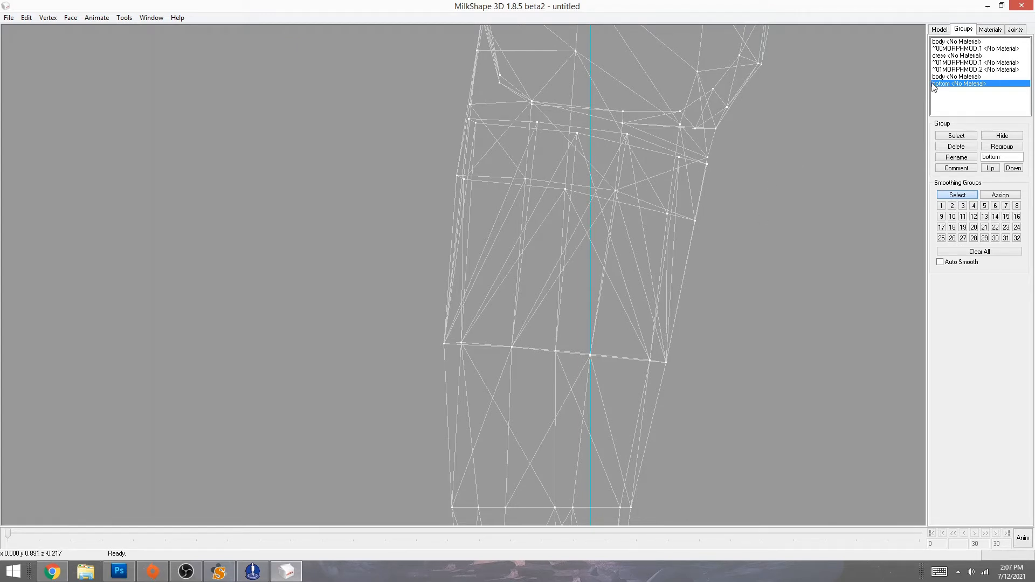
- Check the new body group's faces along the leg mesh
{"action": "double_click", "coordinate": [953, 77]}
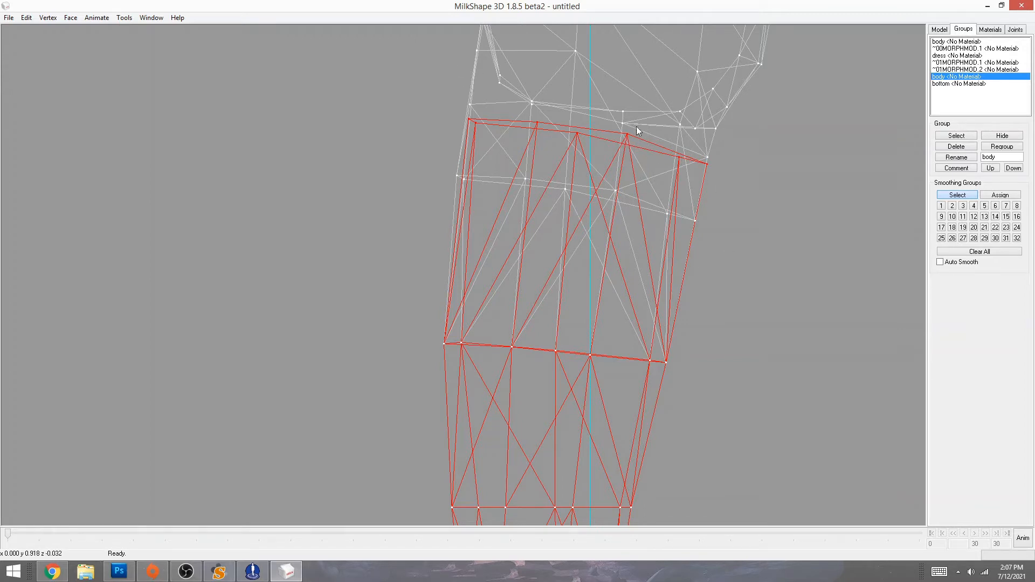
{"action": "left_click", "coordinate": [708, 158]}
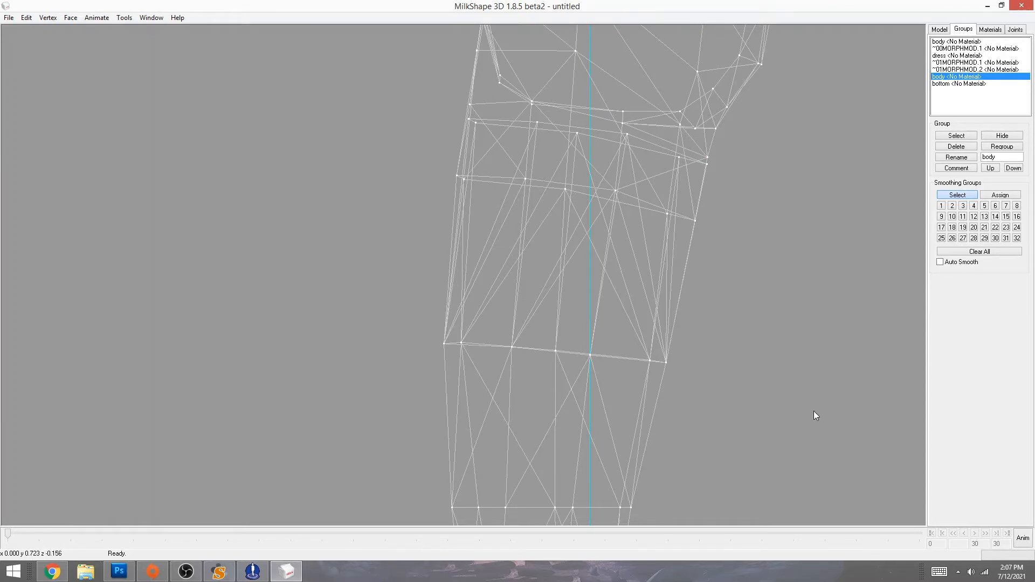
{"action": "mouse_move", "coordinate": [807, 443]}
{"action": "left_mouse_down", "text": "ctrl"}
{"action": "mouse_move", "coordinate": [808, 418]}
{"action": "mouse_move", "coordinate": [814, 445]}
{"action": "left_mouse_up", "text": "ctrl"}
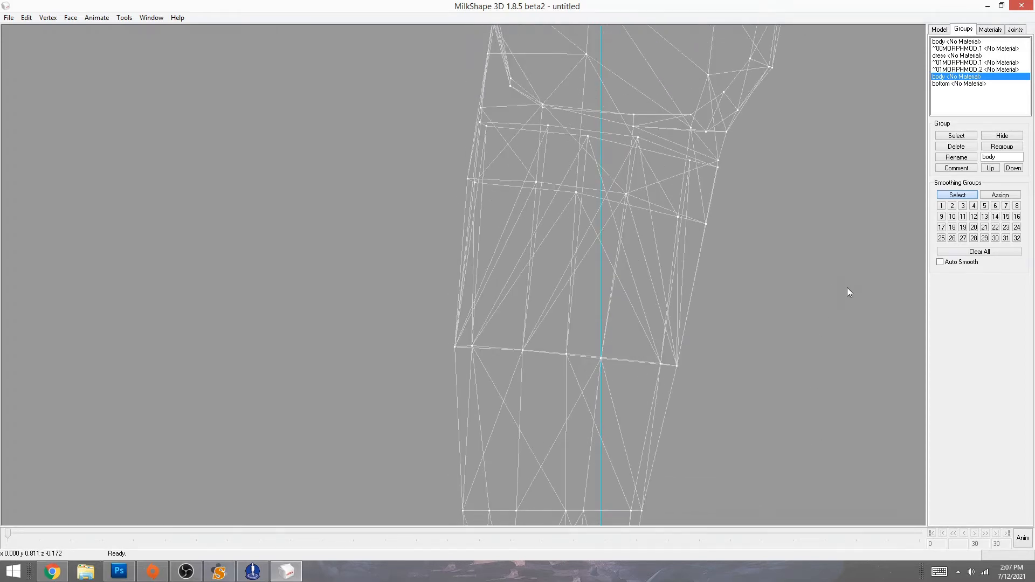
{"action": "left_click_drag", "start_coordinate": [831, 224], "coordinate": [790, 342], "text": "ctrl"}
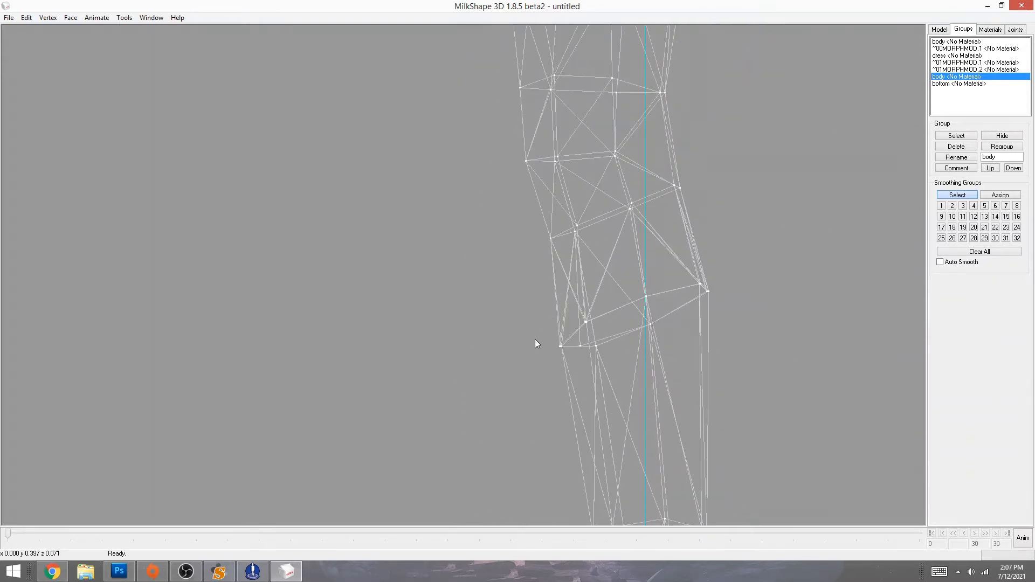
- Select the body group's leg section and hide it
{"action": "double_click", "coordinate": [943, 77]}
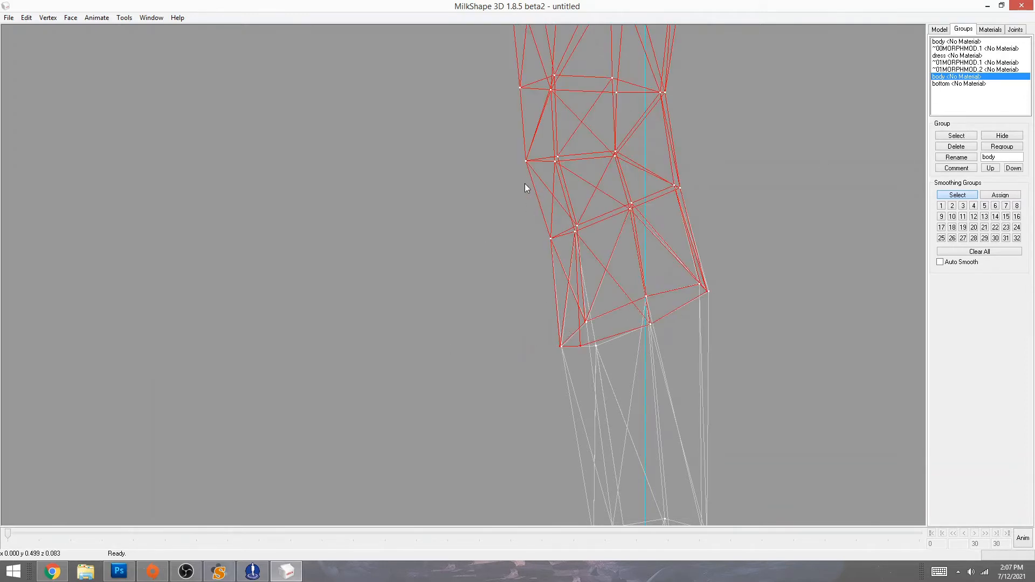
{"action": "left_click_drag", "start_coordinate": [523, 184], "coordinate": [717, 243]}
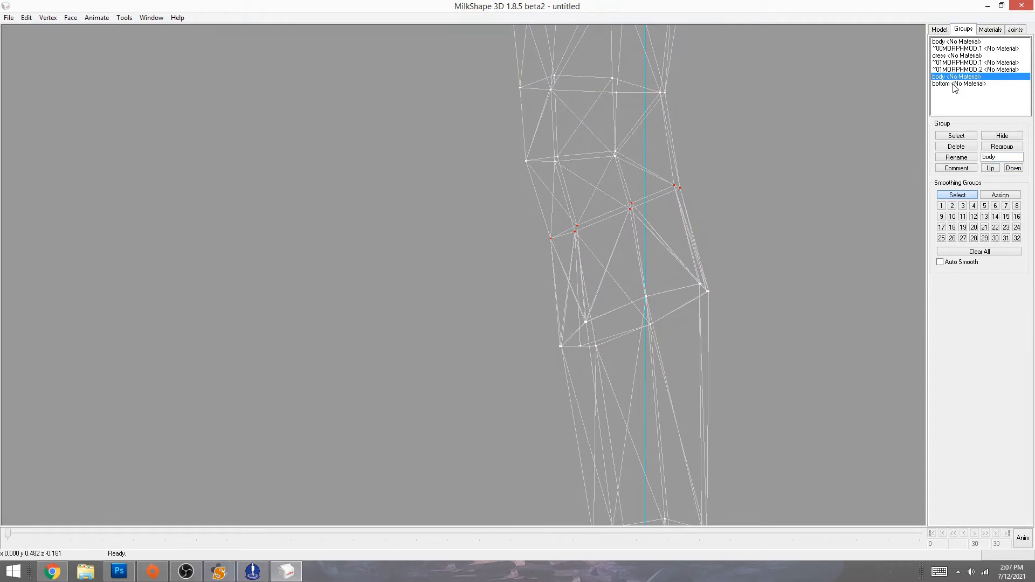
{"action": "left_click", "coordinate": [1007, 137]}
{"action": "left_click", "coordinate": [1002, 136]}
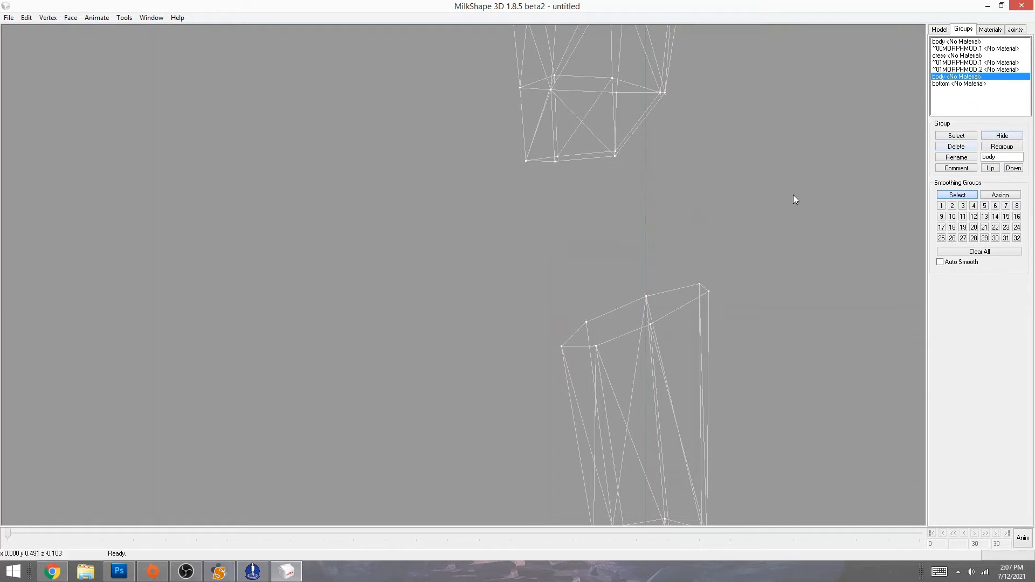
{"action": "right_click", "coordinate": [716, 157]}
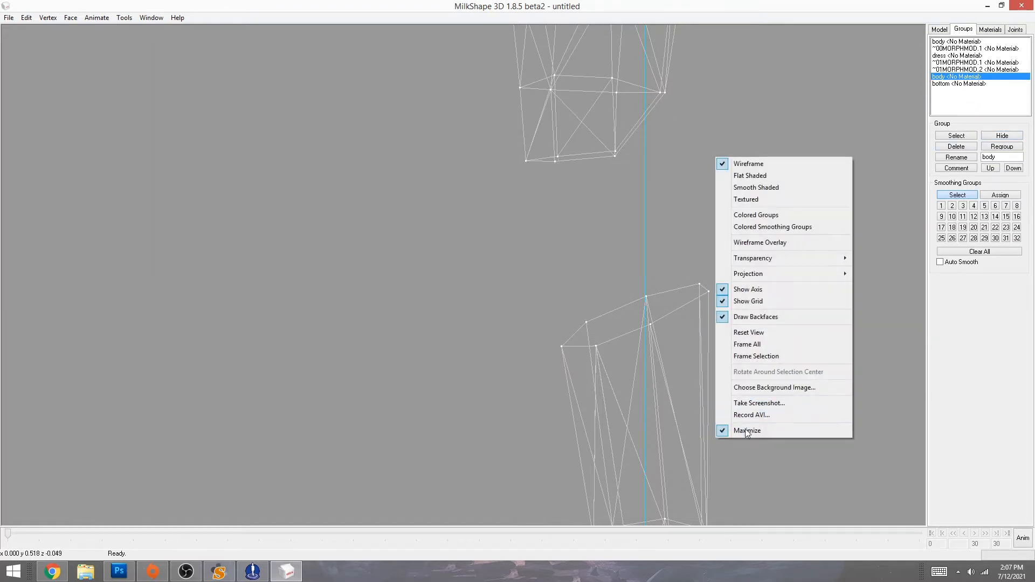
- Restore the four-view layout, fit the legs in the side view, and select the knee vertices
{"action": "left_click", "coordinate": [747, 430]}
{"action": "left_click_drag", "start_coordinate": [751, 164], "coordinate": [694, 417], "text": "ctrl"}
{"action": "left_click_drag", "start_coordinate": [692, 213], "coordinate": [867, 305]}
{"action": "right_click", "coordinate": [664, 180]}
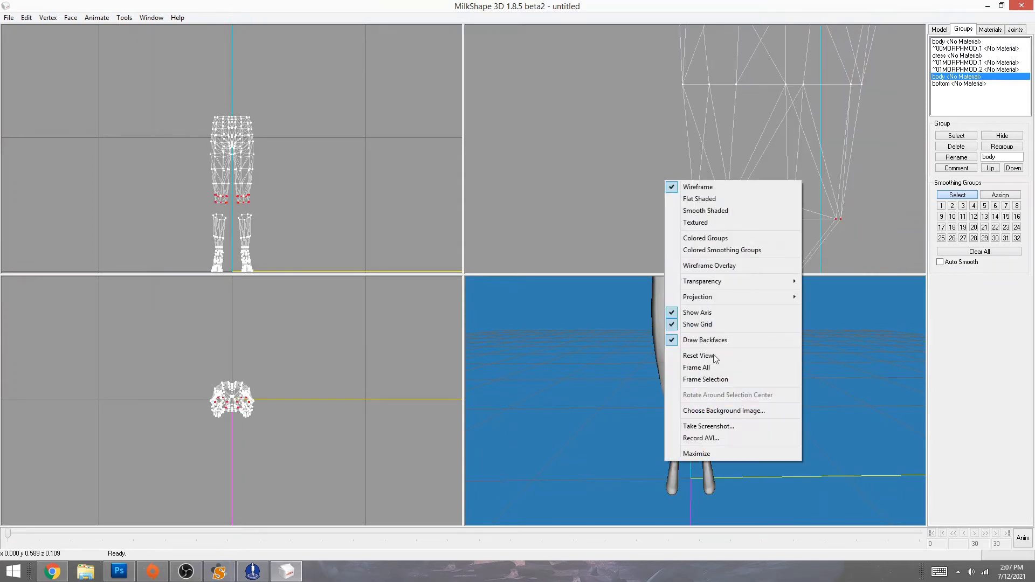
{"action": "left_click", "coordinate": [696, 367]}
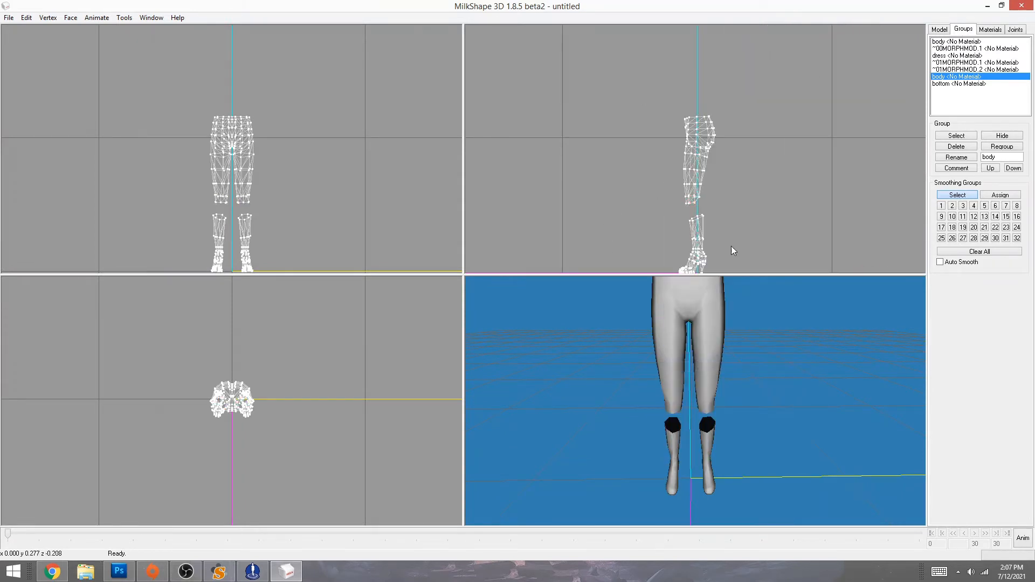
{"action": "left_click_drag", "start_coordinate": [751, 229], "coordinate": [751, 204], "text": "ctrl"}
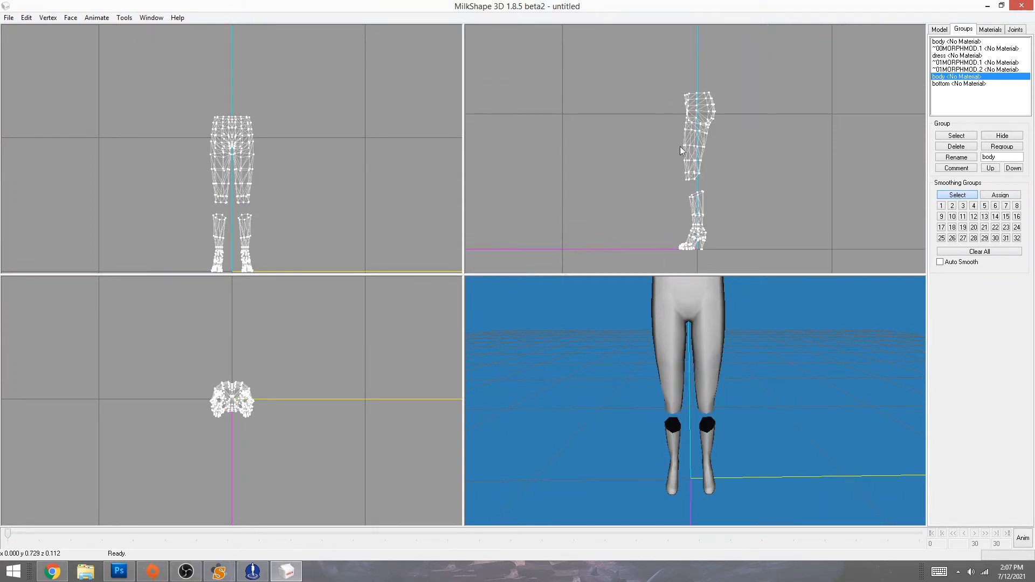
{"action": "left_click_drag", "start_coordinate": [653, 71], "coordinate": [734, 184]}
{"action": "key", "text": "ctrl+z"}
{"action": "key", "text": "ctrl+z"}
{"action": "key", "text": "ctrl+z"}
{"action": "key", "text": "ctrl+z"}
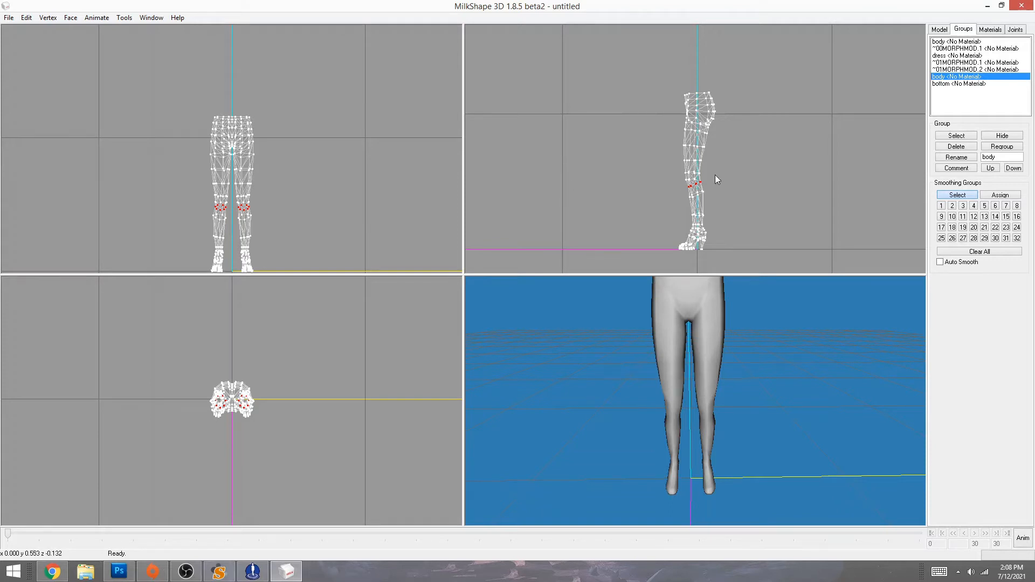
- Delete the knee faces and the upper leg section, then show the legs and frame the knee gap in 3D
{"action": "key", "text": "Delete"}
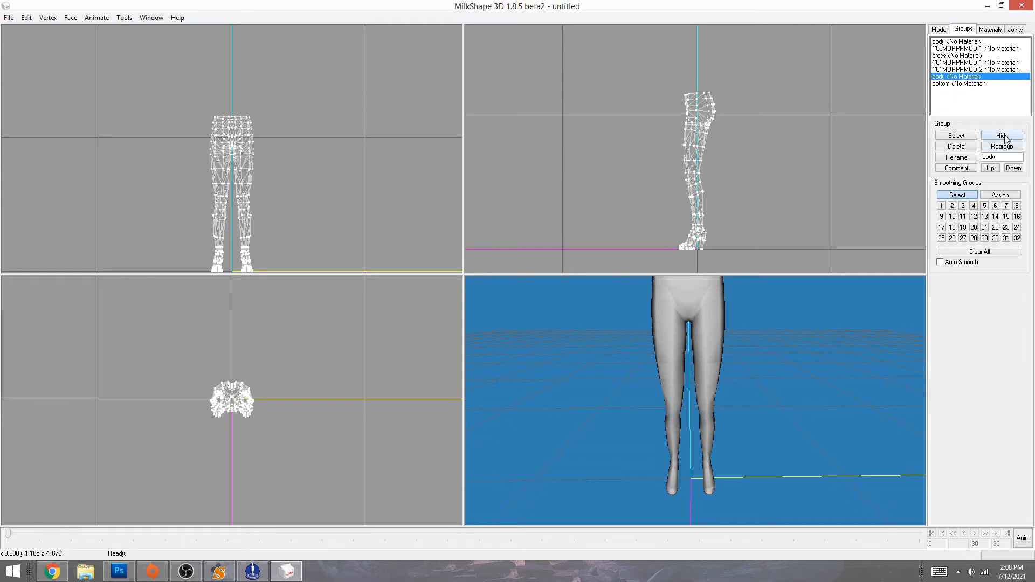
{"action": "left_click_drag", "start_coordinate": [648, 69], "coordinate": [738, 185]}
{"action": "key", "text": "Delete"}
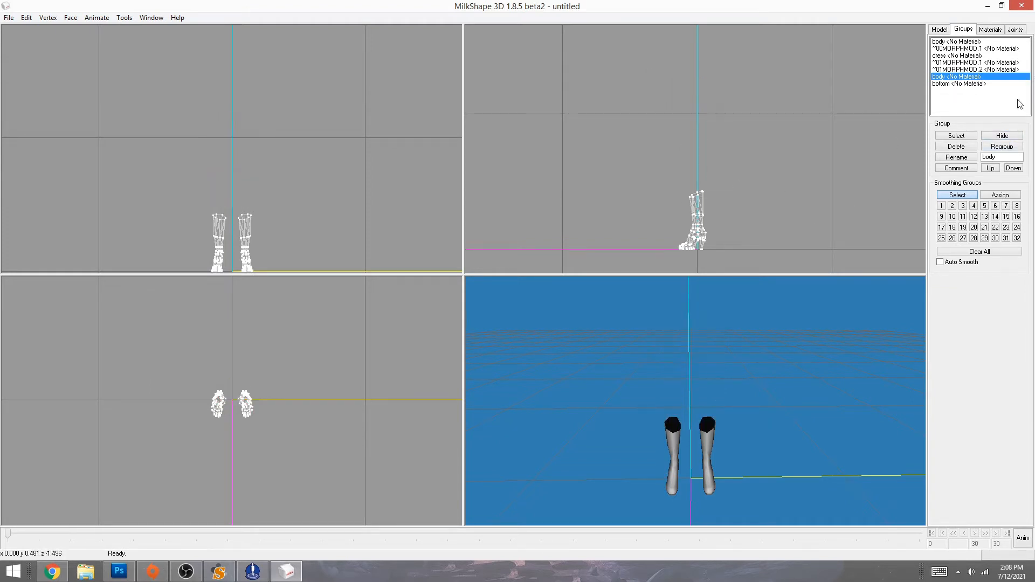
{"action": "left_click", "coordinate": [1002, 136]}
{"action": "left_click", "coordinate": [1002, 136]}
{"action": "left_click", "coordinate": [1002, 136]}
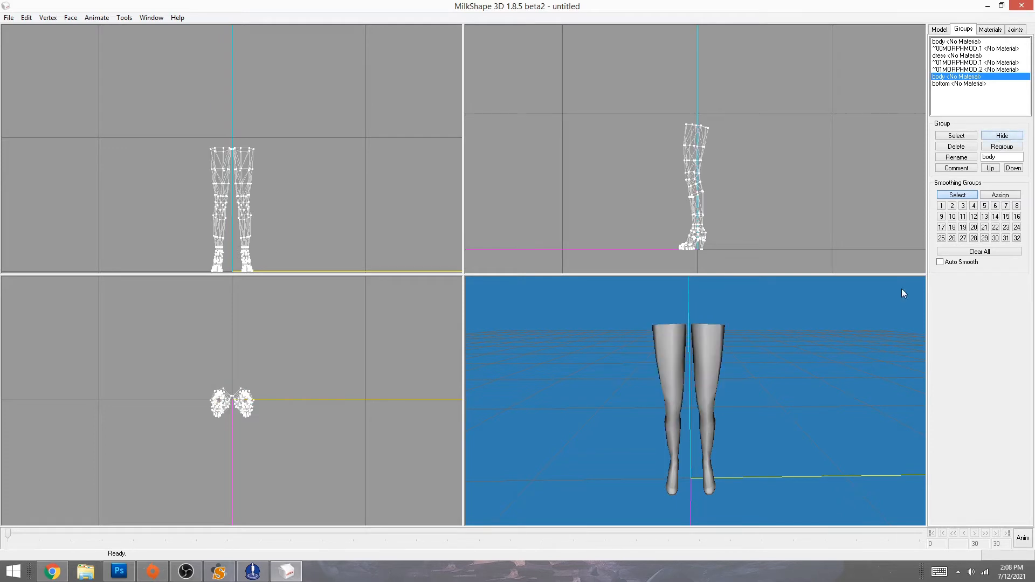
{"action": "left_click_drag", "start_coordinate": [841, 377], "coordinate": [796, 410]}
{"action": "left_click_drag", "start_coordinate": [776, 472], "coordinate": [788, 283], "text": "shift"}
{"action": "left_click_drag", "start_coordinate": [748, 420], "coordinate": [755, 352], "text": "ctrl"}
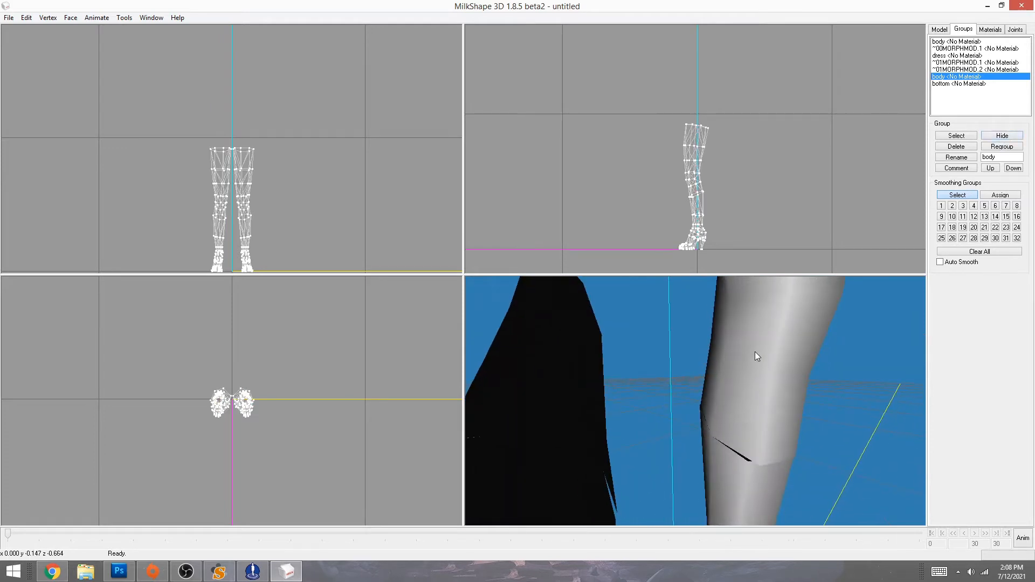
{"action": "left_click_drag", "start_coordinate": [753, 442], "coordinate": [685, 432], "text": "ctrl"}
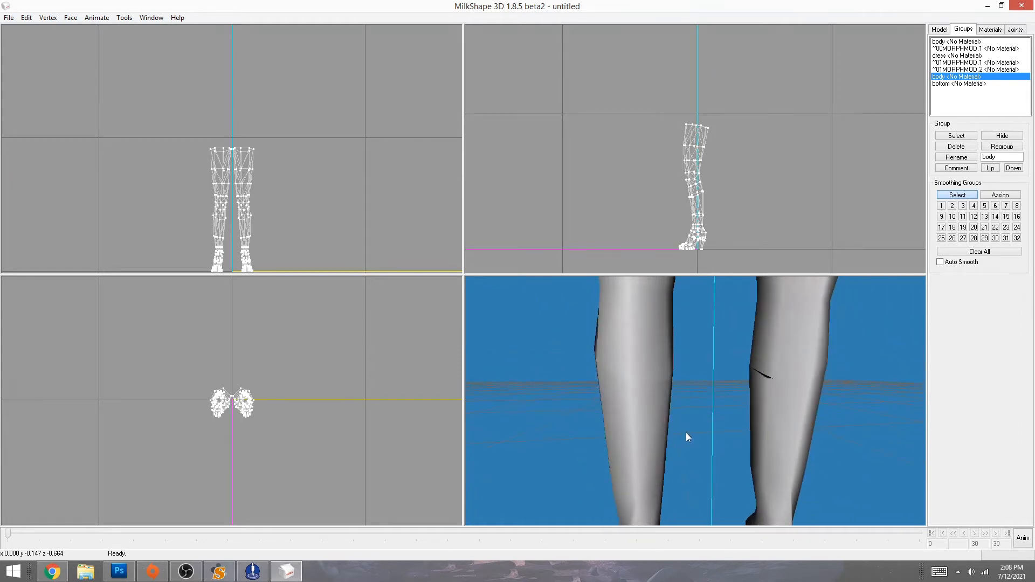
- Select the bottom group and zoom the front view onto the knee seam vertices
{"action": "double_click", "coordinate": [958, 84]}
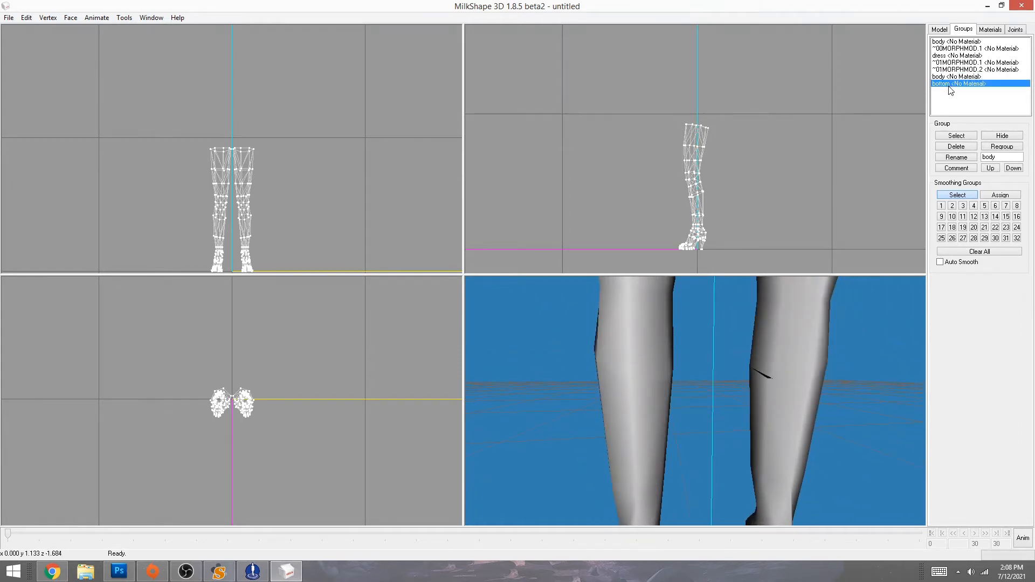
{"action": "left_click_drag", "start_coordinate": [227, 222], "coordinate": [231, 222]}
{"action": "right_click", "coordinate": [230, 222]}
{"action": "left_click", "coordinate": [272, 422]}
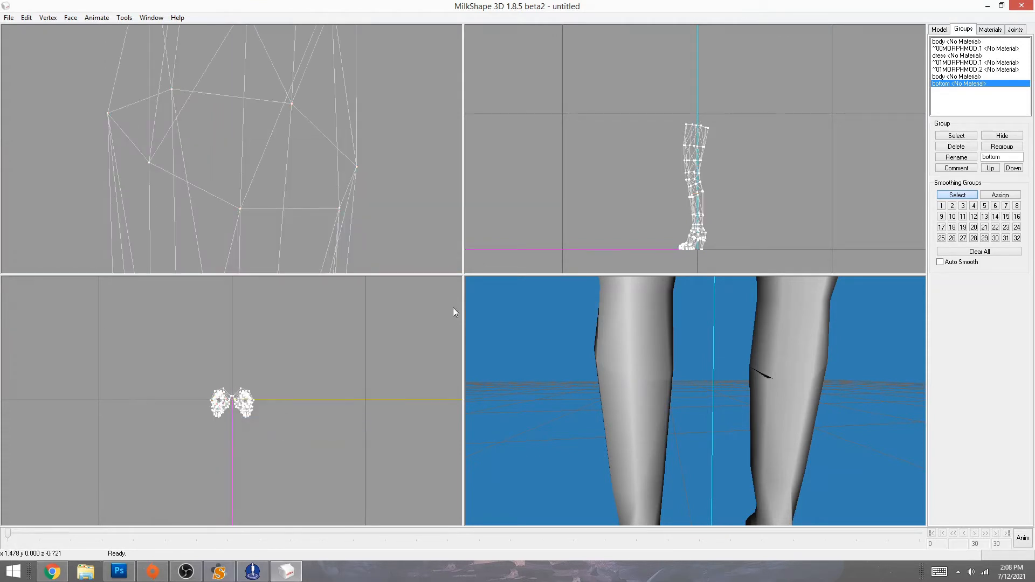
{"action": "left_click_drag", "start_coordinate": [281, 184], "coordinate": [329, 169], "text": "ctrl"}
{"action": "left_click", "coordinate": [329, 170]}
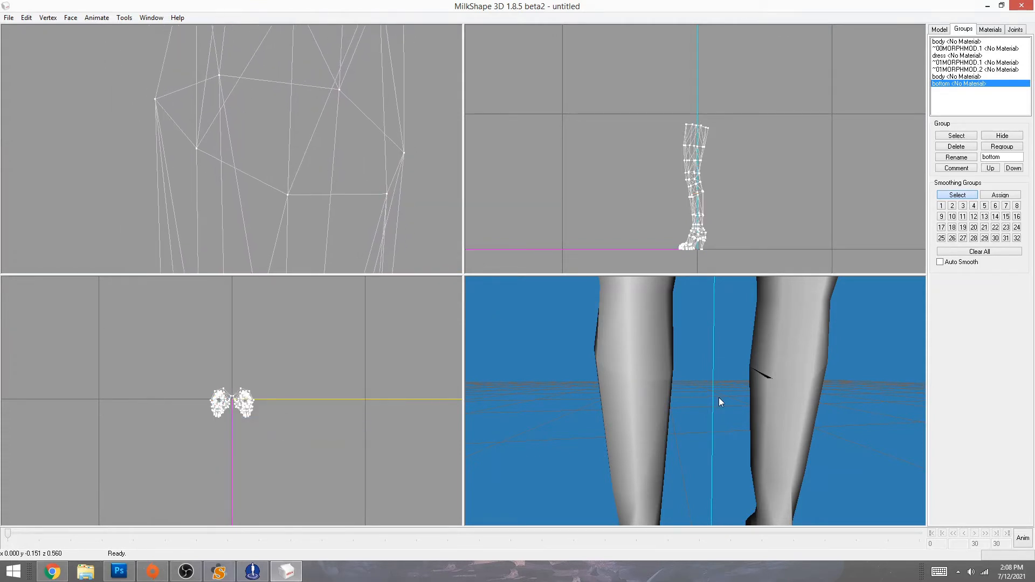
{"action": "mouse_move", "coordinate": [740, 407]}
{"action": "left_mouse_down"}
{"action": "mouse_move", "coordinate": [624, 409]}
{"action": "mouse_move", "coordinate": [737, 404]}
{"action": "left_mouse_up"}
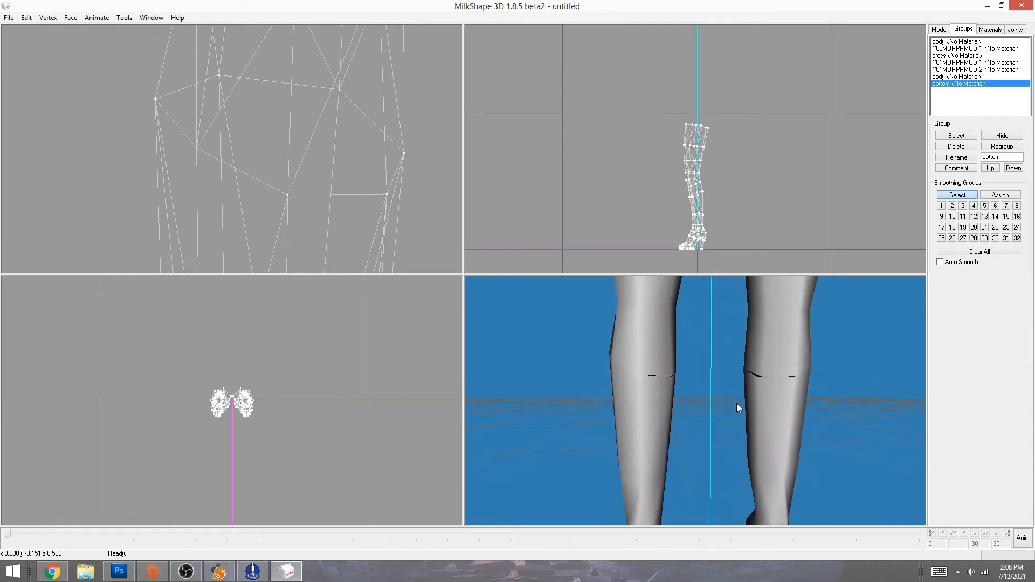
- Select a knee seam vertex and turn on Wireframe Overlay in the 3D view
{"action": "double_click", "coordinate": [950, 85]}
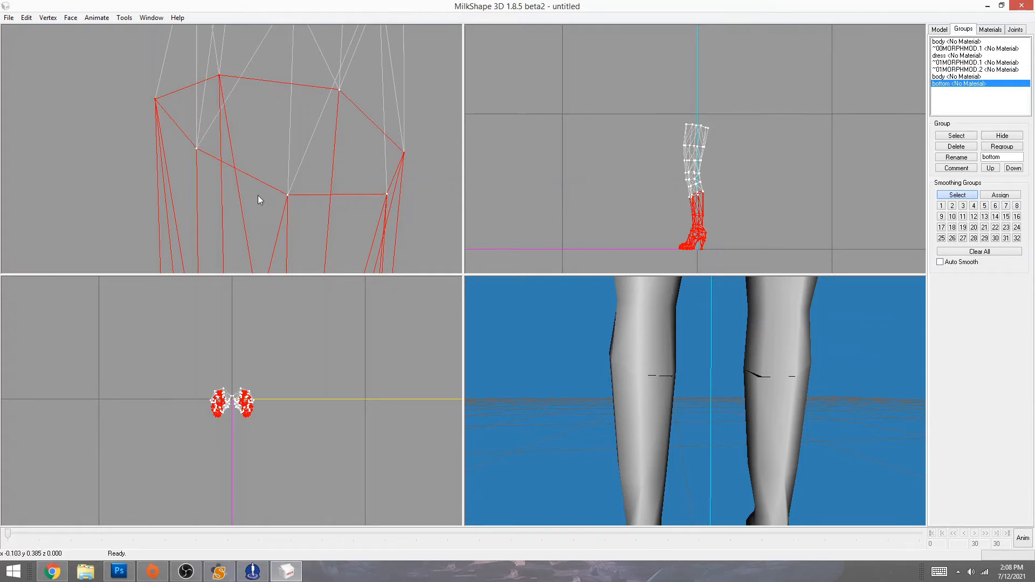
{"action": "left_click_drag", "start_coordinate": [724, 337], "coordinate": [812, 416]}
{"action": "left_click_drag", "start_coordinate": [175, 119], "coordinate": [174, 119]}
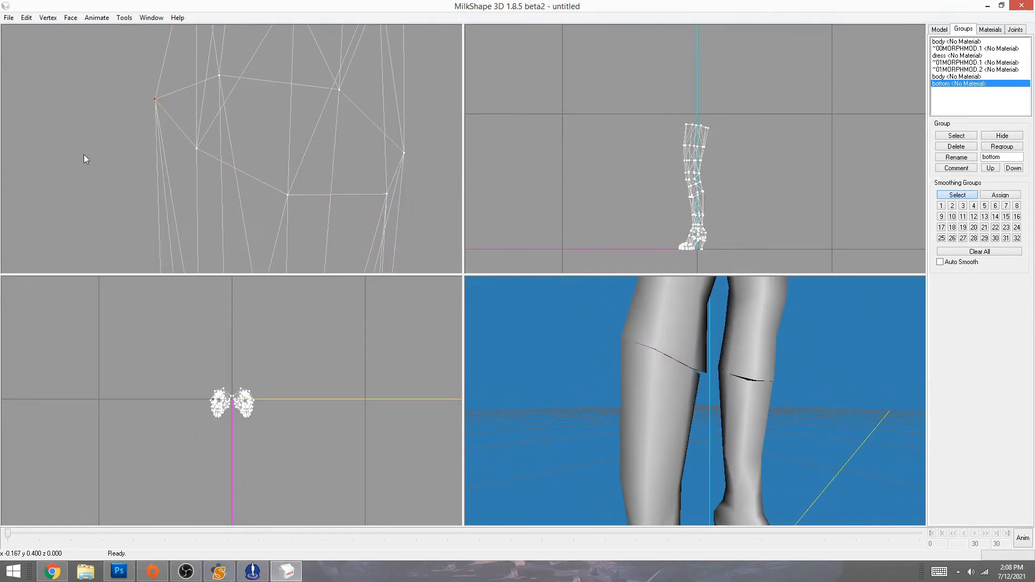
{"action": "right_click", "coordinate": [705, 445]}
{"action": "left_click", "coordinate": [765, 246]}
{"action": "left_click_drag", "start_coordinate": [646, 434], "coordinate": [700, 445]}
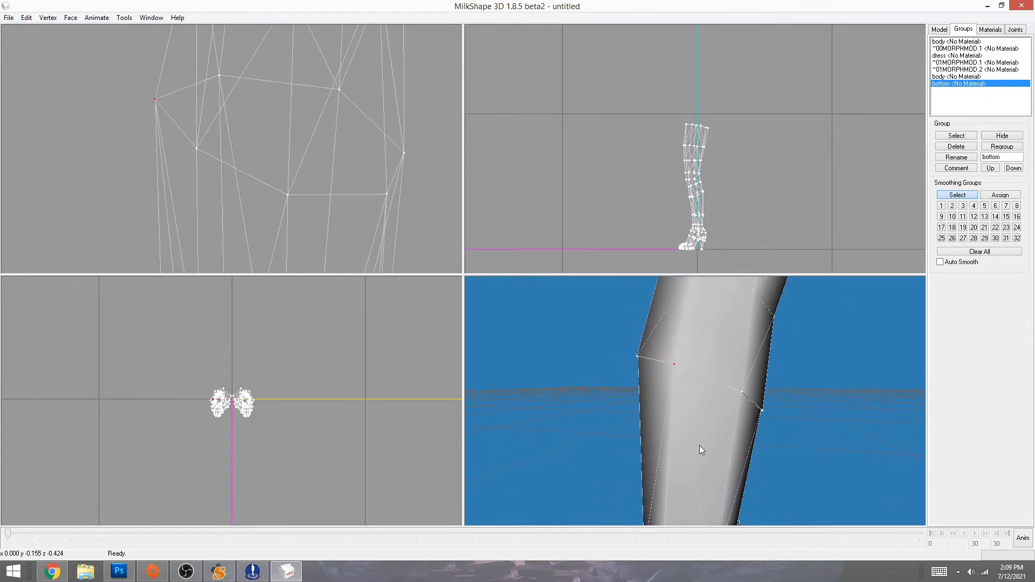
- Hide and re-show the bottom group, then bring up the Vertex menu
{"action": "left_click", "coordinate": [1001, 137]}
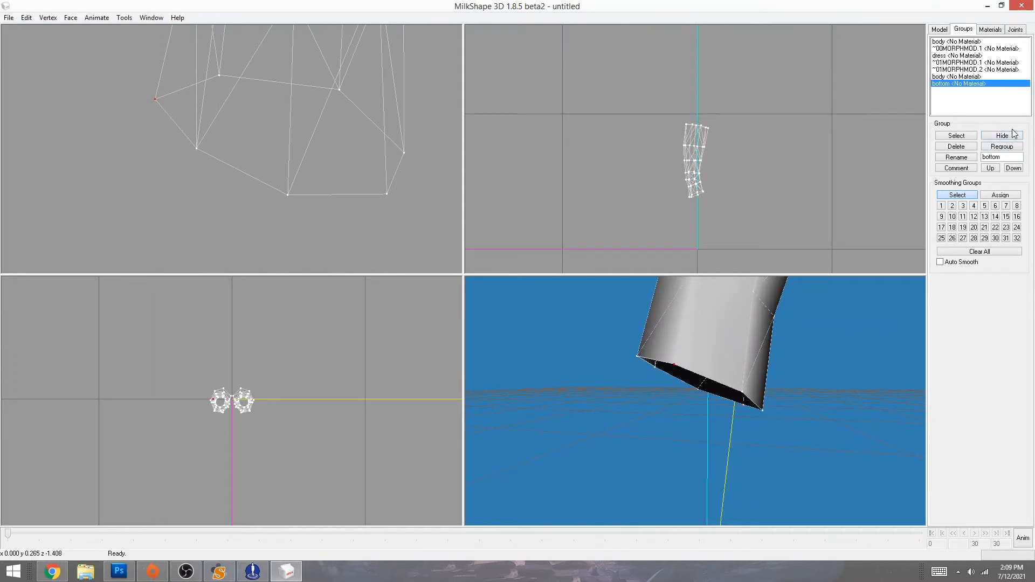
{"action": "left_click", "coordinate": [1012, 138]}
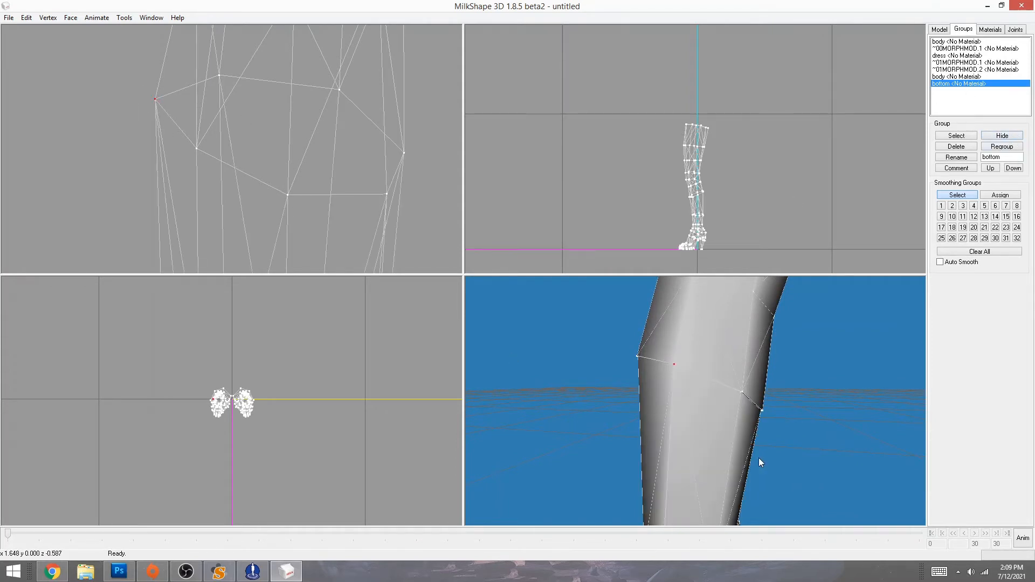
{"action": "left_click", "coordinate": [48, 18]}
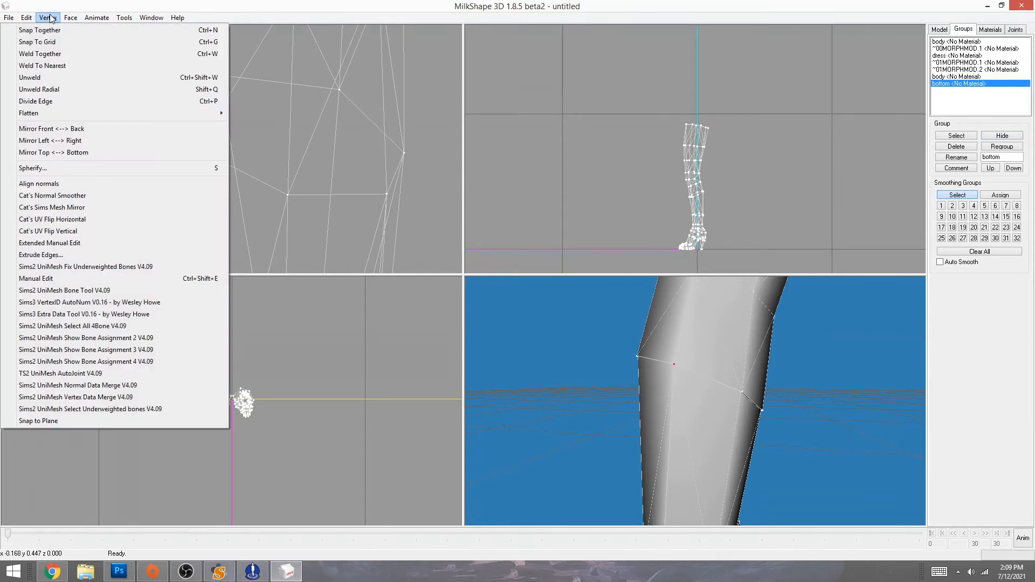
- Merge vertex and normal data on the first seam vertex, checking the knee without wireframe overlay
{"action": "left_click", "coordinate": [38, 399]}
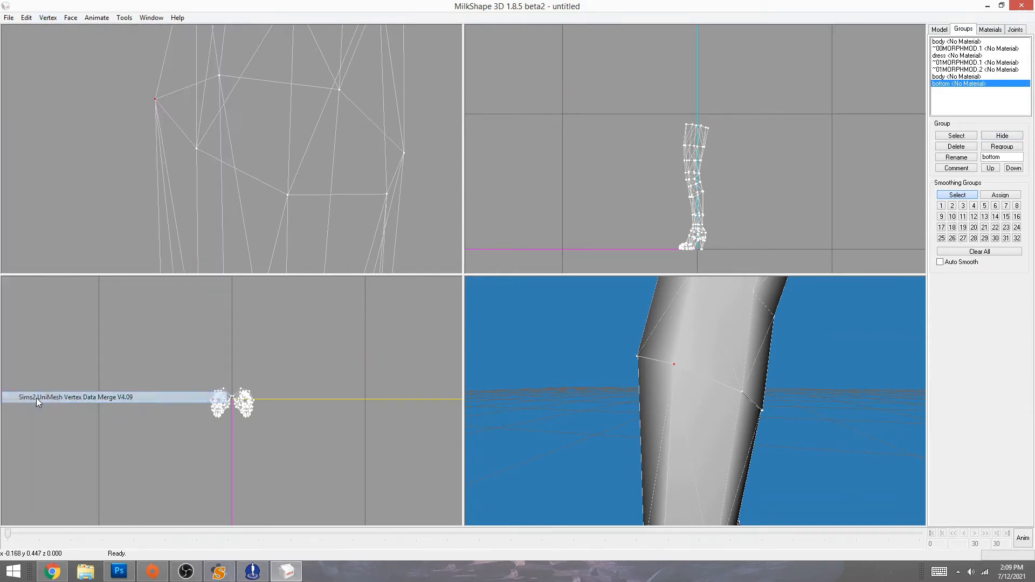
{"action": "left_click", "coordinate": [48, 18]}
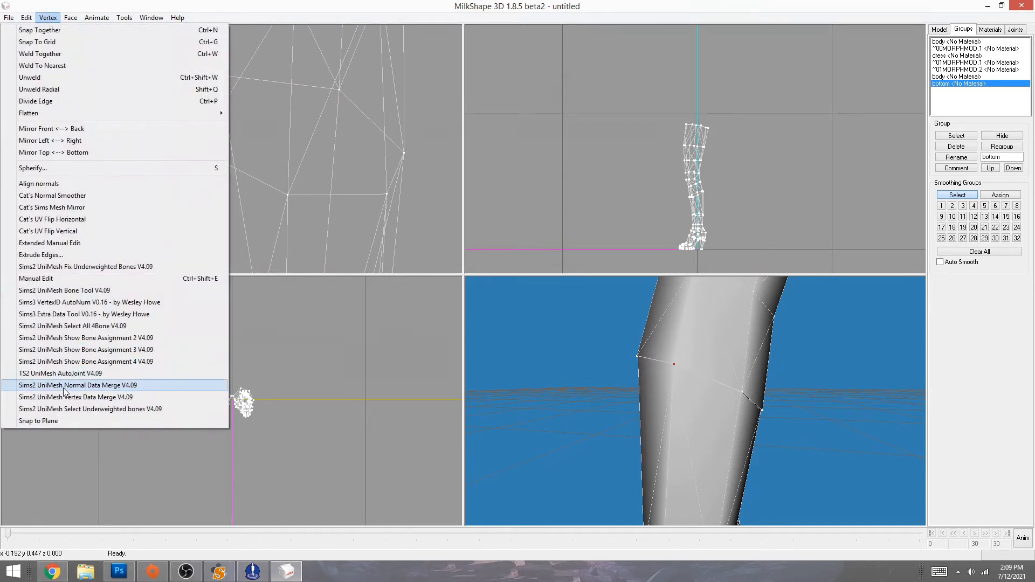
{"action": "left_click", "coordinate": [64, 386]}
{"action": "right_click", "coordinate": [688, 425]}
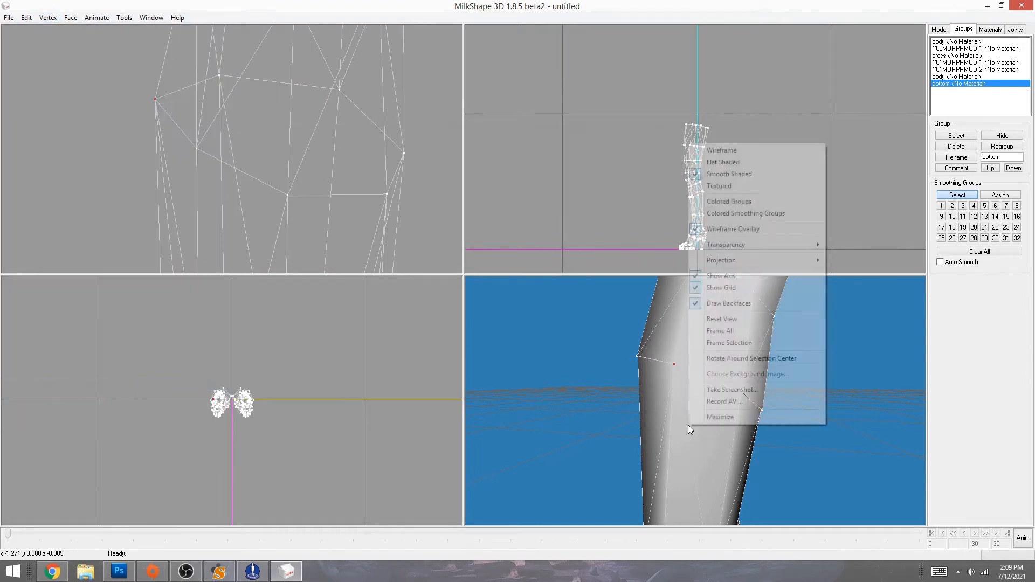
{"action": "left_click", "coordinate": [722, 229]}
{"action": "mouse_move", "coordinate": [692, 402]}
{"action": "left_mouse_down"}
{"action": "mouse_move", "coordinate": [714, 395]}
{"action": "mouse_move", "coordinate": [677, 388]}
{"action": "left_mouse_up"}
{"action": "right_click", "coordinate": [686, 396]}
{"action": "left_click", "coordinate": [725, 200]}
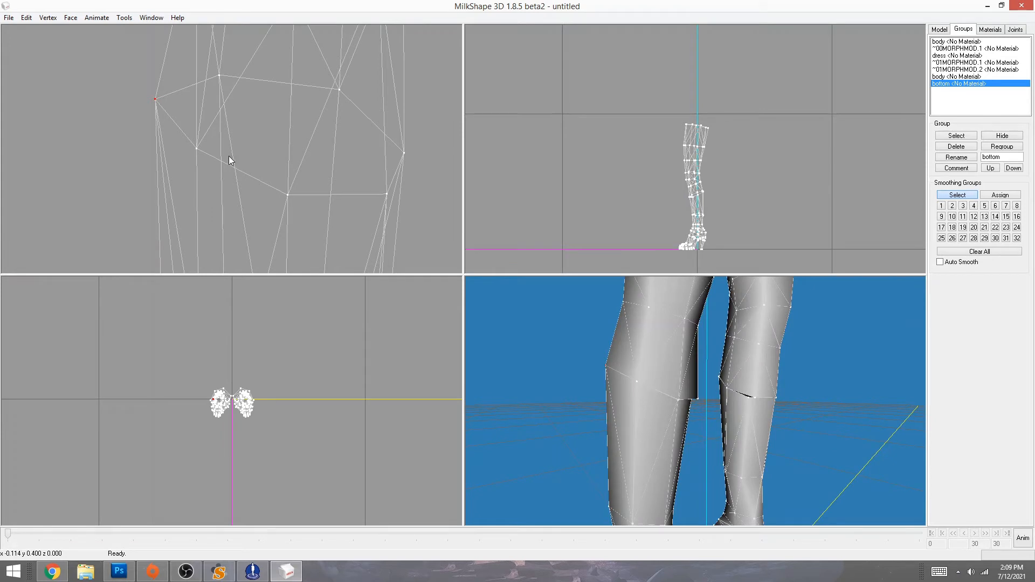
- Reapply Sims2 UniMesh vertex data merge and normal data merge to the selected seam vertex
{"action": "left_click", "coordinate": [47, 18]}
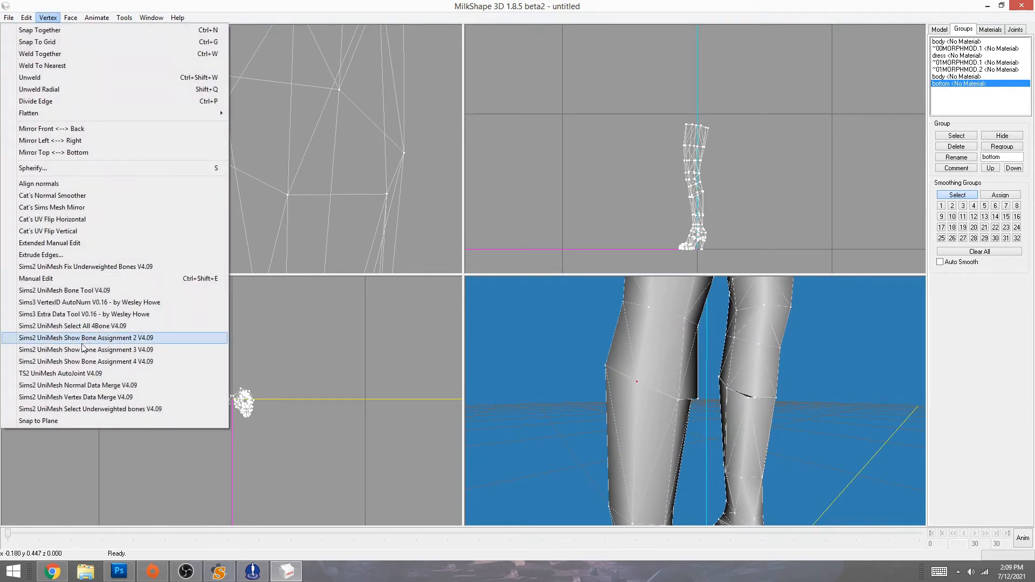
{"action": "left_click", "coordinate": [83, 397]}
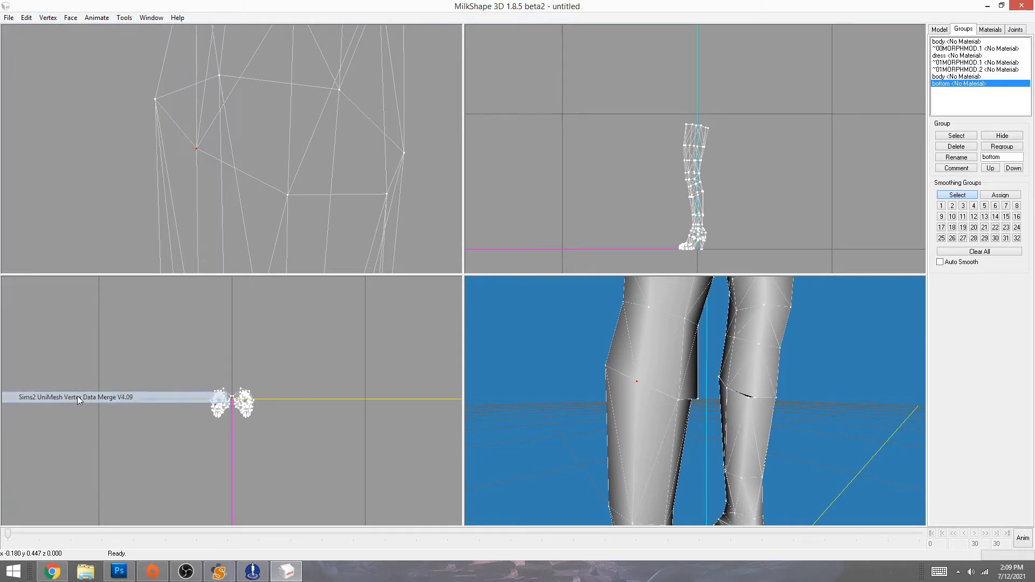
{"action": "left_click", "coordinate": [47, 17]}
{"action": "left_click", "coordinate": [71, 397]}
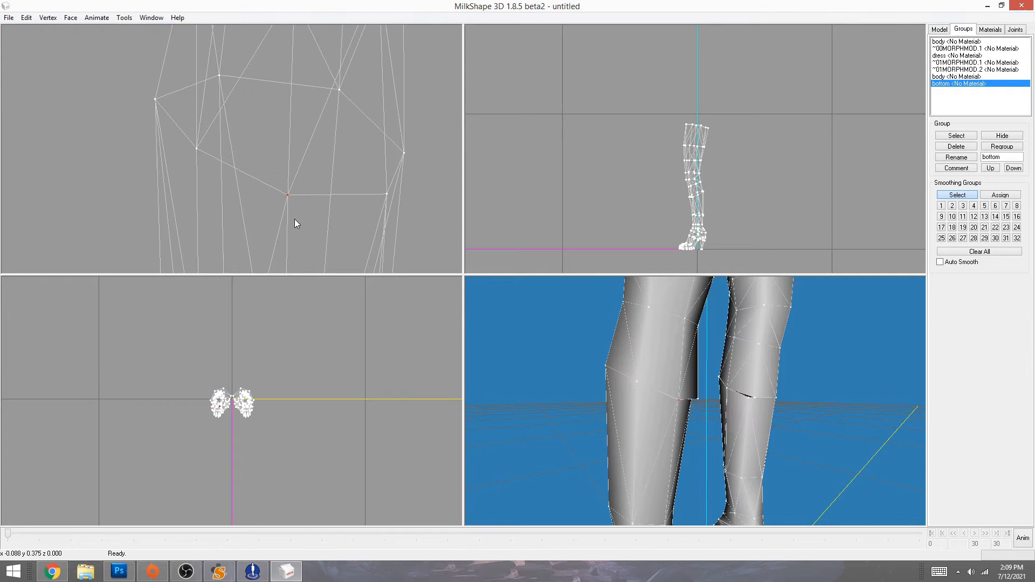
{"action": "left_click", "coordinate": [47, 18]}
{"action": "left_click", "coordinate": [71, 398]}
{"action": "left_click", "coordinate": [48, 18]}
{"action": "left_click", "coordinate": [71, 386]}
- Select the next seam-ring vertex and merge its vertex and normal data
{"action": "left_click_drag", "start_coordinate": [396, 206], "coordinate": [396, 206]}
{"action": "left_click", "coordinate": [48, 18]}
{"action": "left_click", "coordinate": [54, 397]}
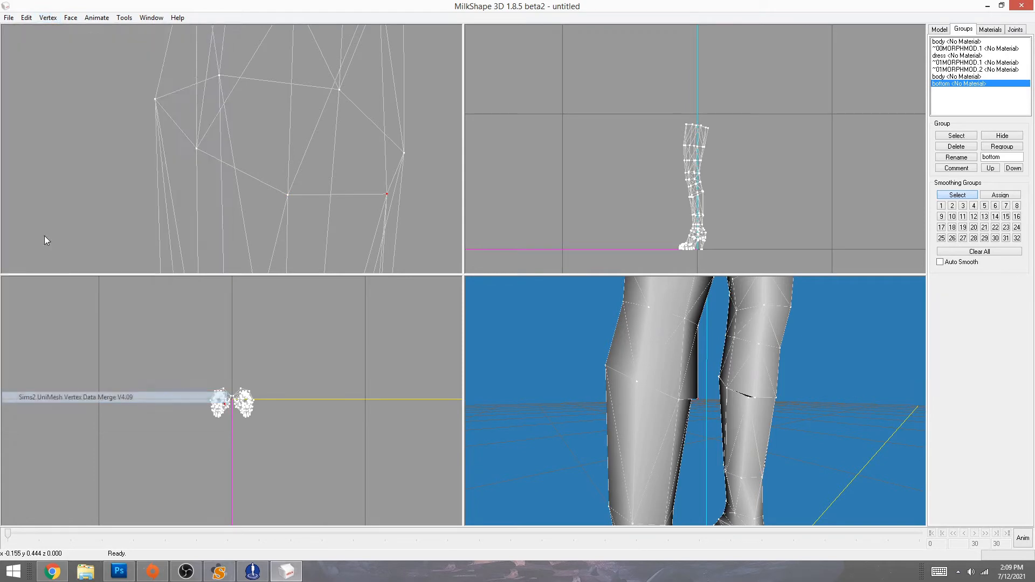
{"action": "left_click", "coordinate": [53, 17]}
{"action": "left_click", "coordinate": [100, 385]}
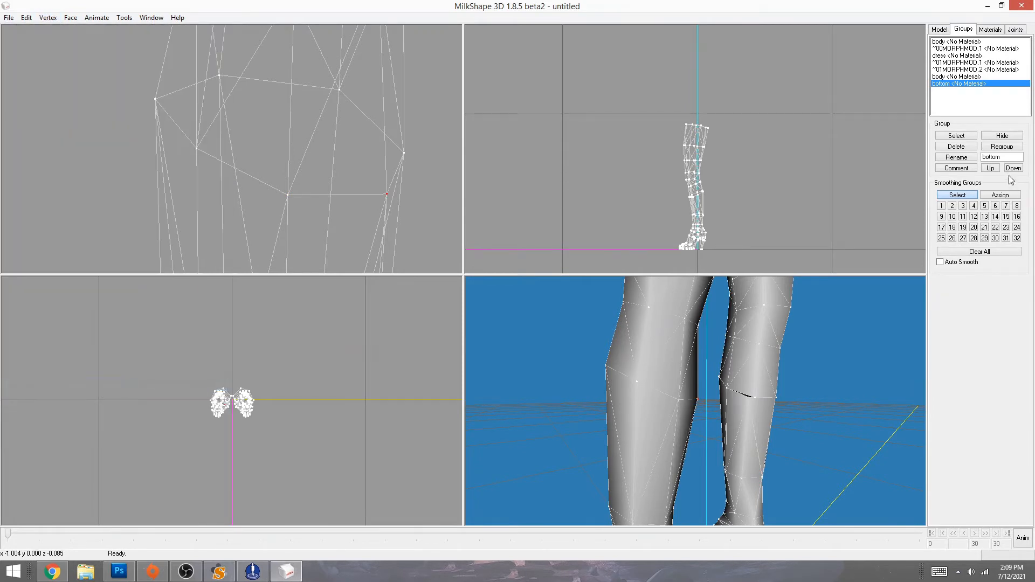
- Select the bottom group, pick a single knee seam vertex, and turn off wireframe overlay
{"action": "left_click", "coordinate": [955, 136]}
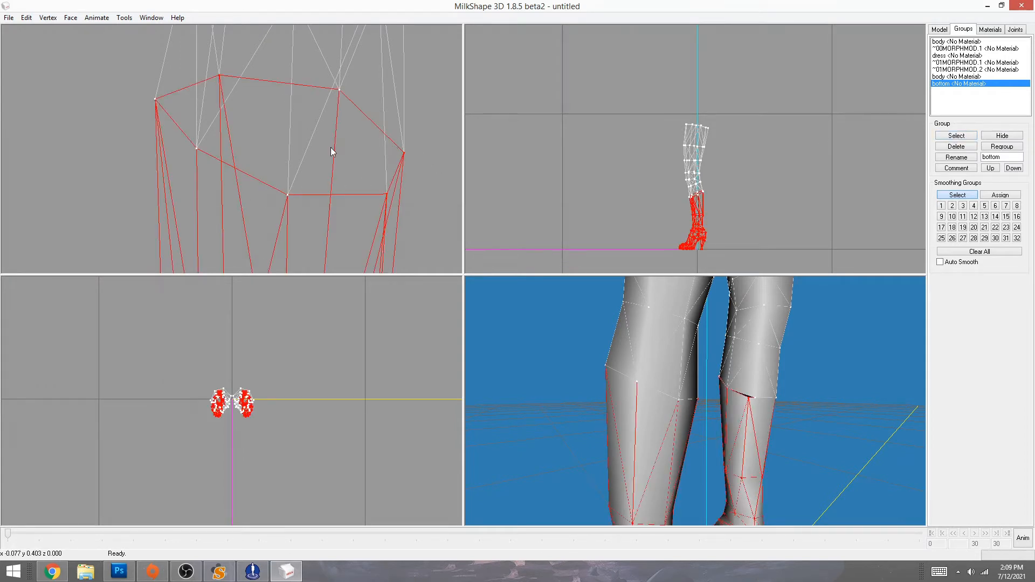
{"action": "left_click_drag", "start_coordinate": [613, 384], "coordinate": [712, 419]}
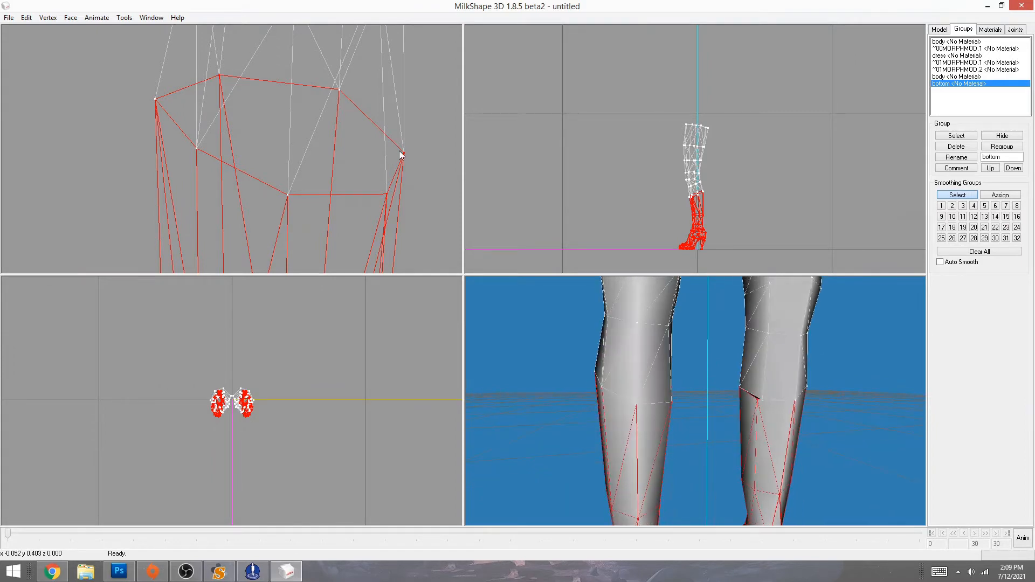
{"action": "left_click", "coordinate": [402, 154]}
{"action": "left_click_drag", "start_coordinate": [752, 476], "coordinate": [674, 472]}
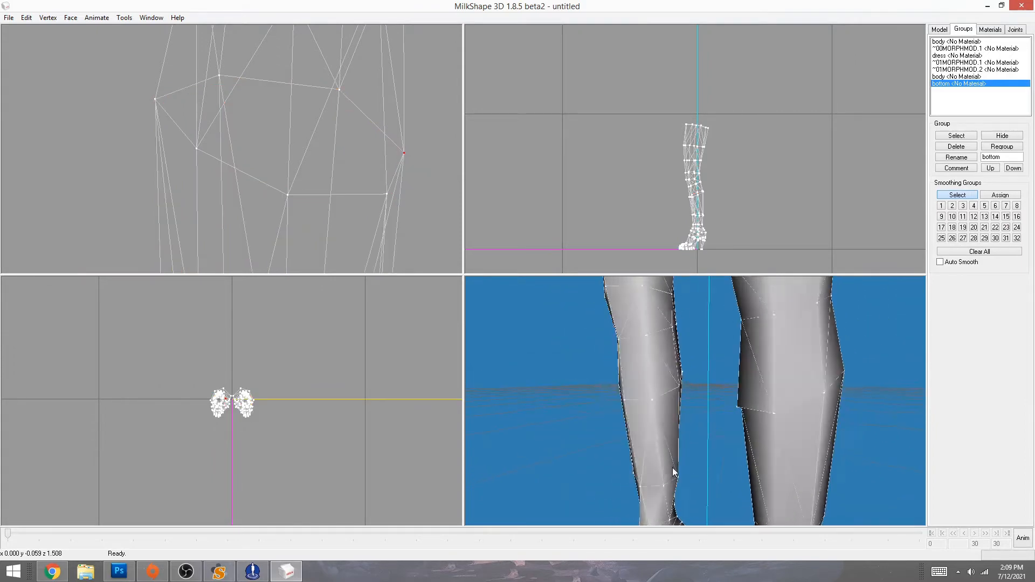
{"action": "right_click", "coordinate": [700, 467]}
{"action": "left_click", "coordinate": [733, 277]}
{"action": "left_click_drag", "start_coordinate": [694, 406], "coordinate": [630, 413]}
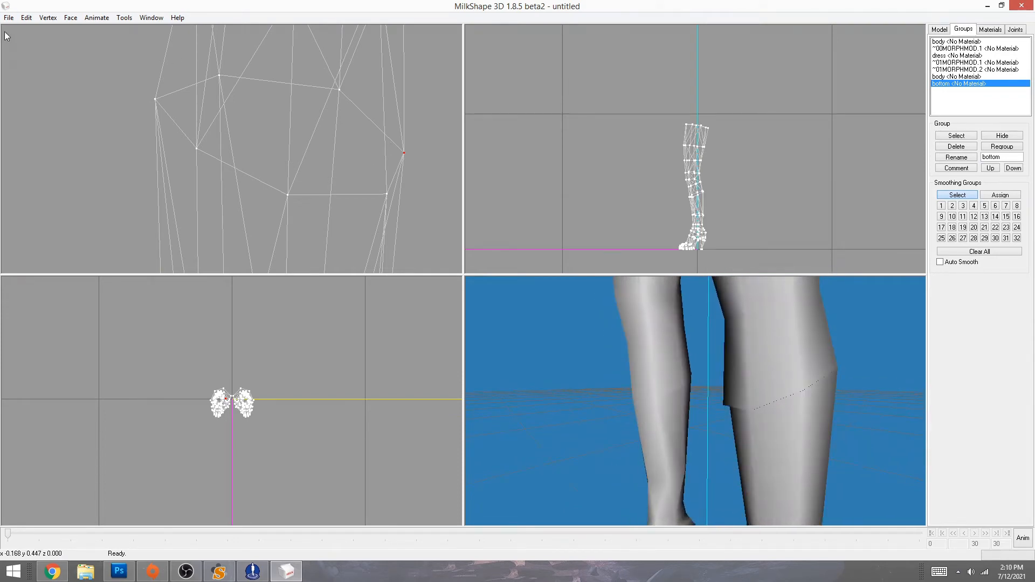
- Merge vertex and normal data for the selected vertex twice, inspecting the knee seam between passes
{"action": "left_click", "coordinate": [47, 19]}
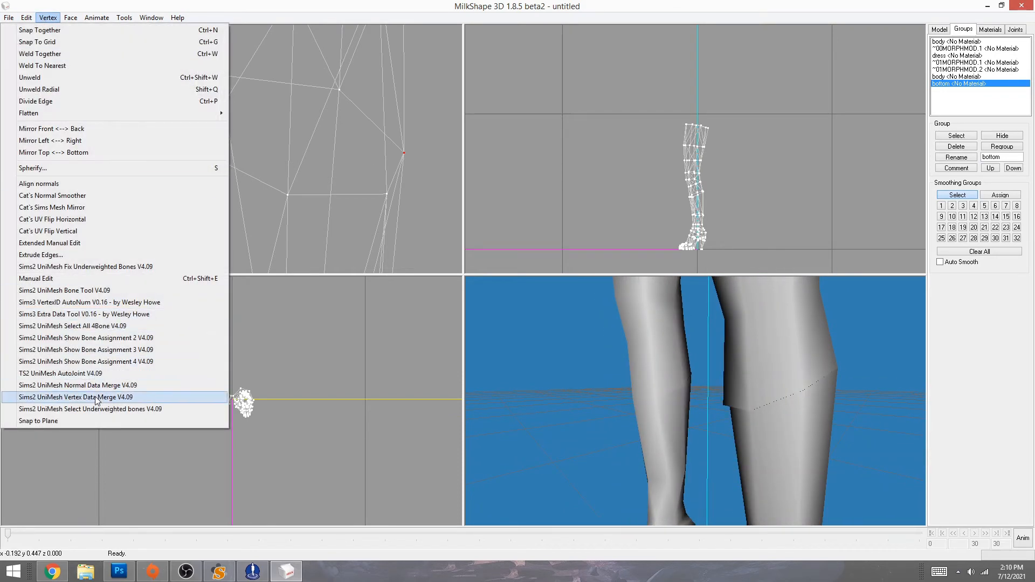
{"action": "left_click", "coordinate": [97, 399]}
{"action": "left_click", "coordinate": [47, 18]}
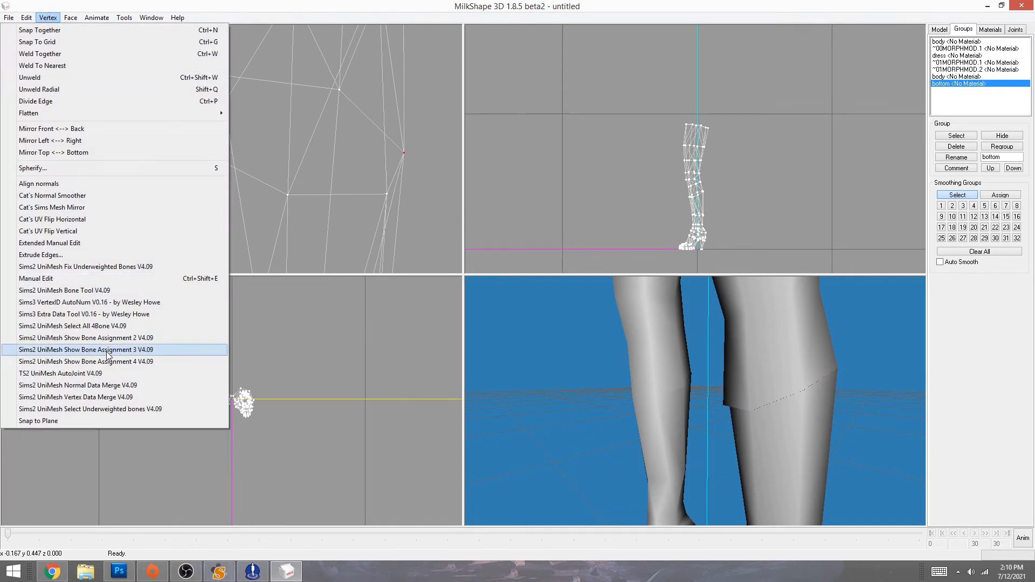
{"action": "left_click", "coordinate": [103, 388]}
{"action": "mouse_move", "coordinate": [686, 458]}
{"action": "left_mouse_down"}
{"action": "mouse_move", "coordinate": [738, 457]}
{"action": "mouse_move", "coordinate": [669, 457]}
{"action": "left_mouse_up"}
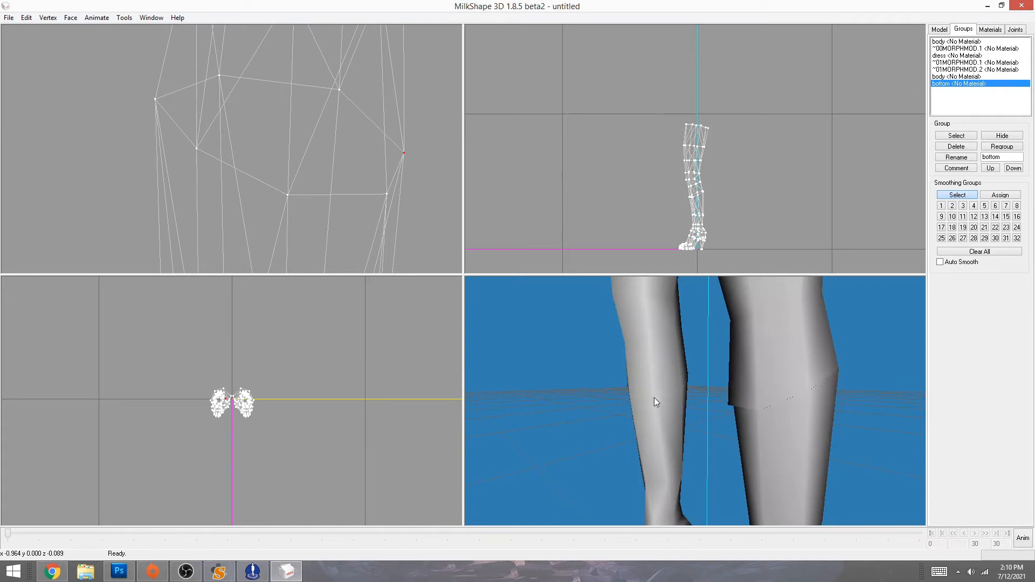
{"action": "left_click_drag", "start_coordinate": [645, 394], "coordinate": [634, 433]}
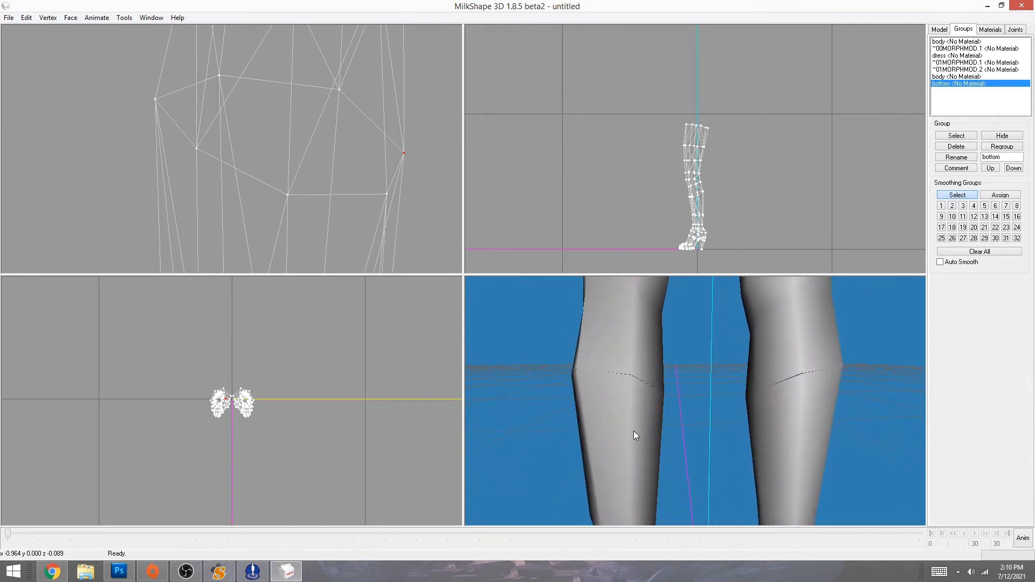
{"action": "left_click", "coordinate": [47, 18]}
{"action": "left_click", "coordinate": [89, 397]}
{"action": "left_click", "coordinate": [50, 17]}
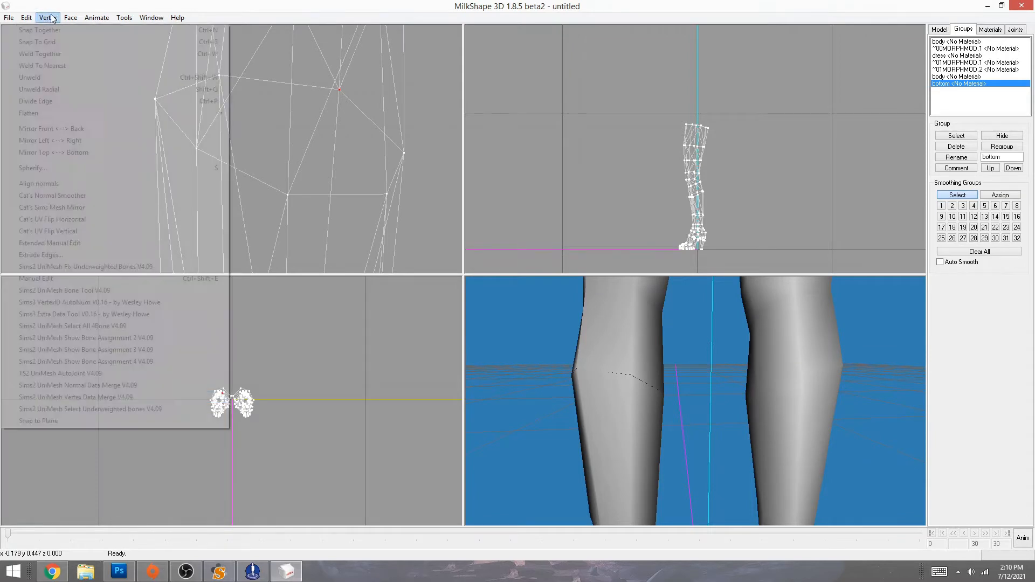
{"action": "left_click", "coordinate": [84, 386]}
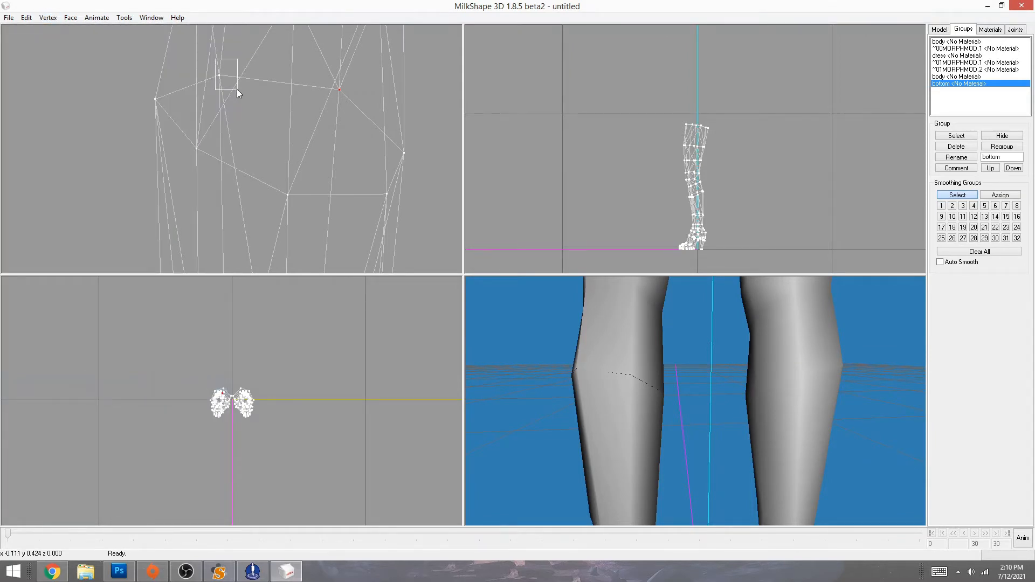
- Select the next seam vertex, merge its vertex and normal data, then inspect the knee seam
{"action": "left_click_drag", "start_coordinate": [237, 89], "coordinate": [238, 90]}
{"action": "left_click", "coordinate": [48, 18]}
{"action": "left_click", "coordinate": [89, 397]}
{"action": "left_click", "coordinate": [48, 17]}
{"action": "left_click", "coordinate": [89, 386]}
{"action": "left_click_drag", "start_coordinate": [659, 500], "coordinate": [635, 457]}
{"action": "left_click_drag", "start_coordinate": [325, 187], "coordinate": [96, 211]}
{"action": "left_click_drag", "start_coordinate": [722, 461], "coordinate": [636, 467]}
{"action": "left_click_drag", "start_coordinate": [740, 479], "coordinate": [704, 426]}
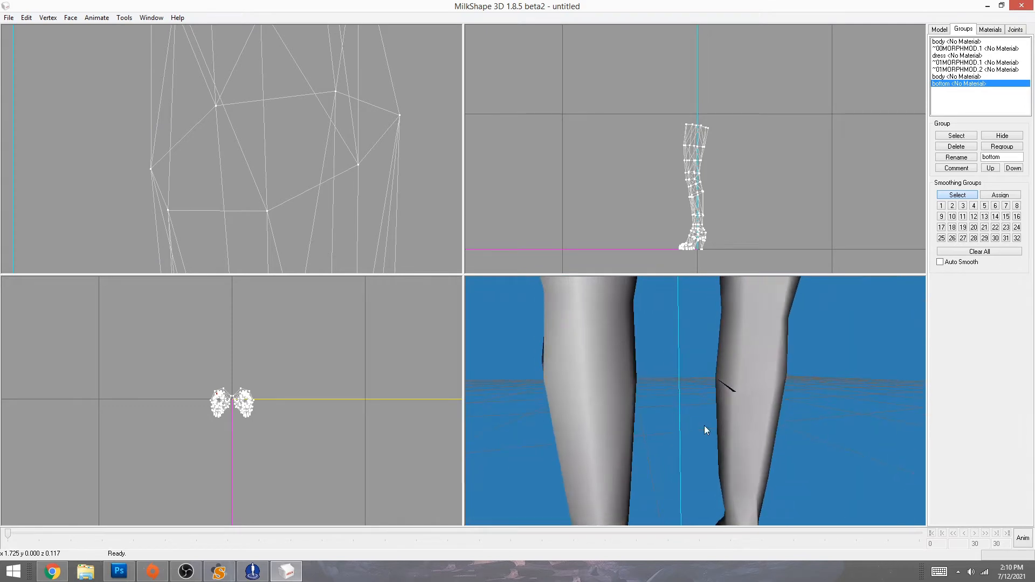
- Merge vertex and normal data on further knee seam vertices
{"action": "left_click", "coordinate": [51, 18]}
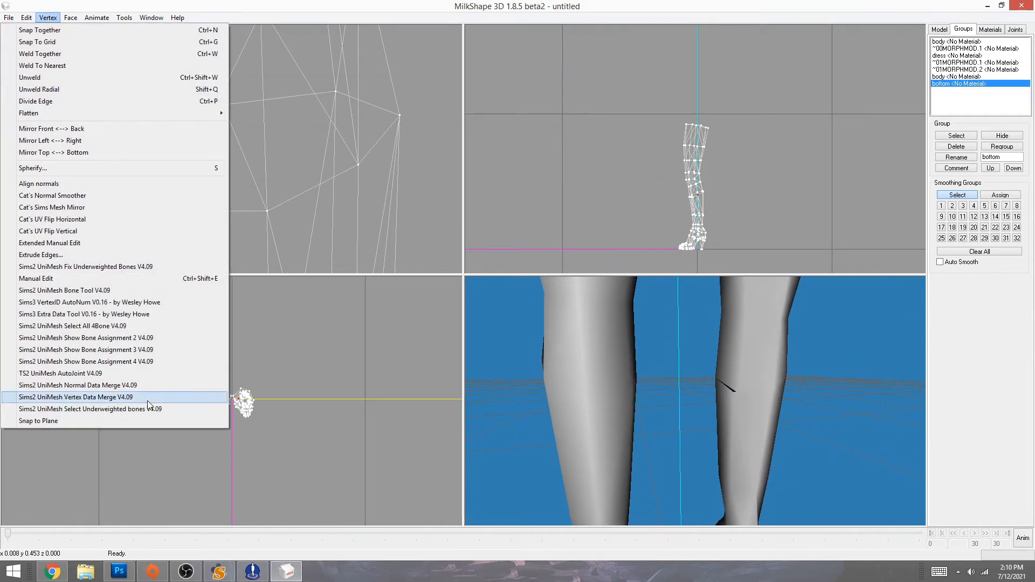
{"action": "left_click", "coordinate": [51, 19]}
{"action": "left_click", "coordinate": [51, 18]}
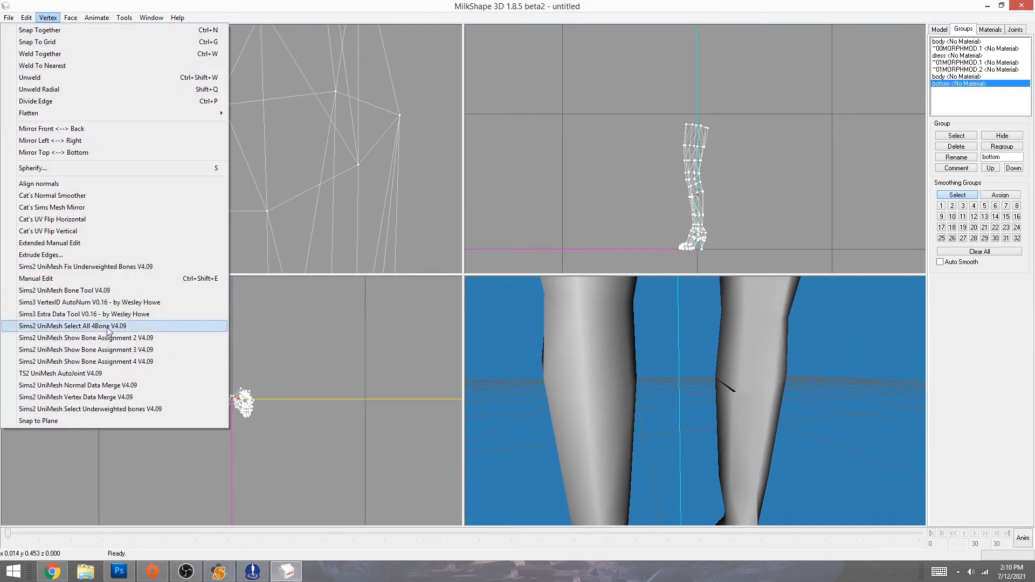
{"action": "left_click", "coordinate": [81, 384]}
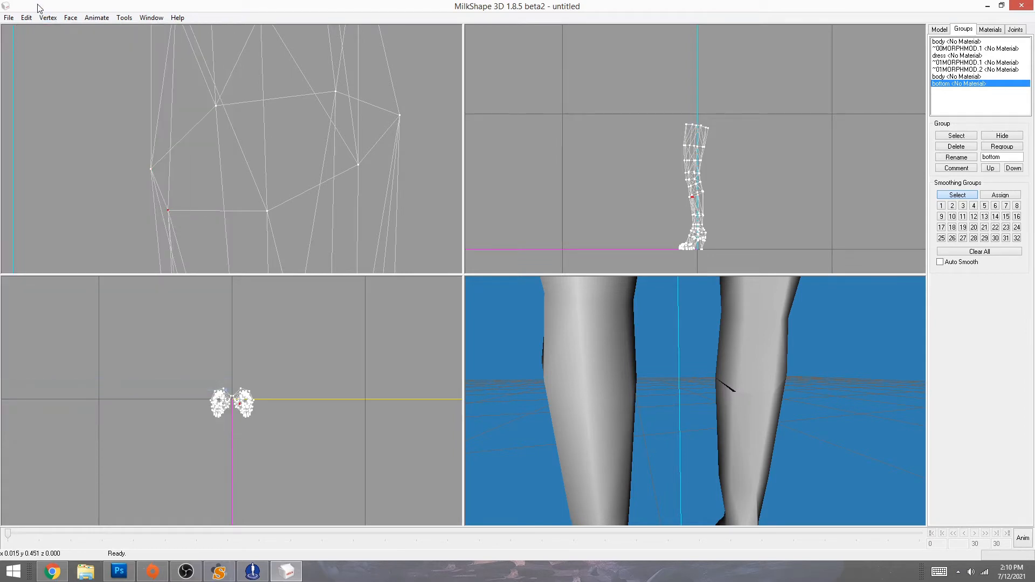
{"action": "left_click", "coordinate": [48, 17]}
{"action": "left_click", "coordinate": [81, 398]}
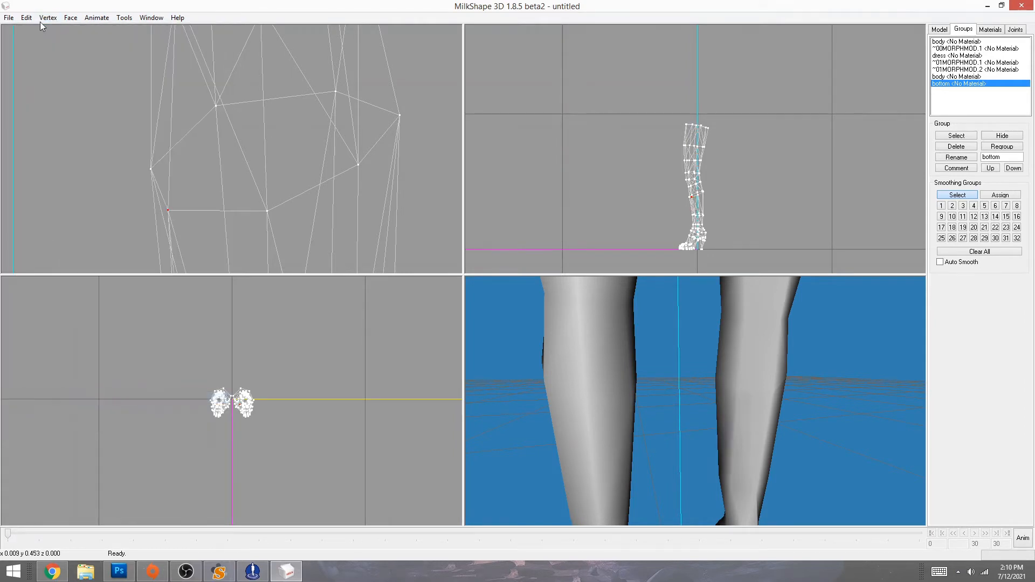
{"action": "left_click", "coordinate": [48, 18]}
{"action": "left_click", "coordinate": [80, 384]}
- Continue Sims2 UniMesh vertex and normal data merges on the remaining seam vertices
{"action": "left_click", "coordinate": [47, 17]}
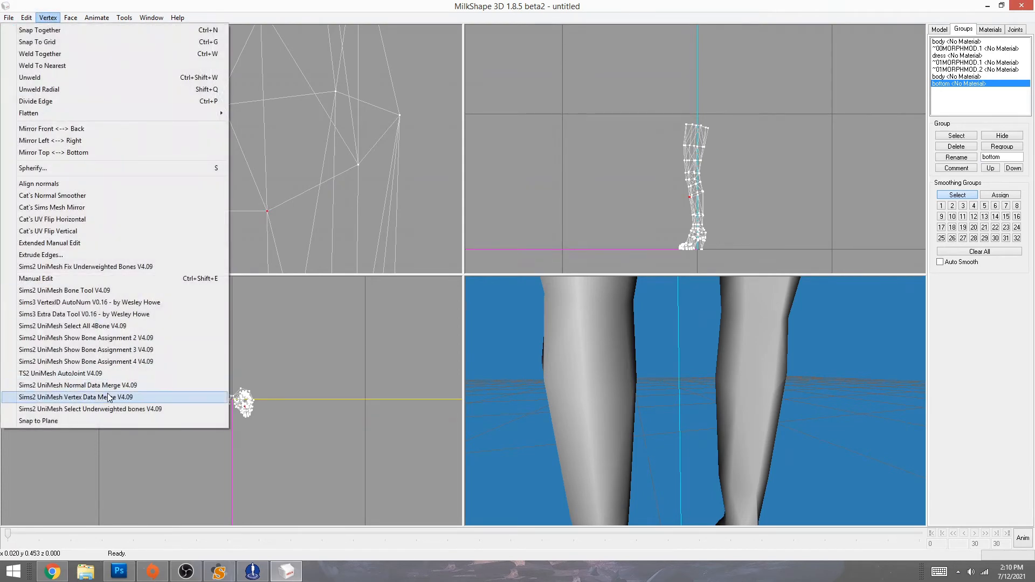
{"action": "left_click", "coordinate": [81, 398]}
{"action": "left_click", "coordinate": [48, 18]}
{"action": "left_click", "coordinate": [72, 385]}
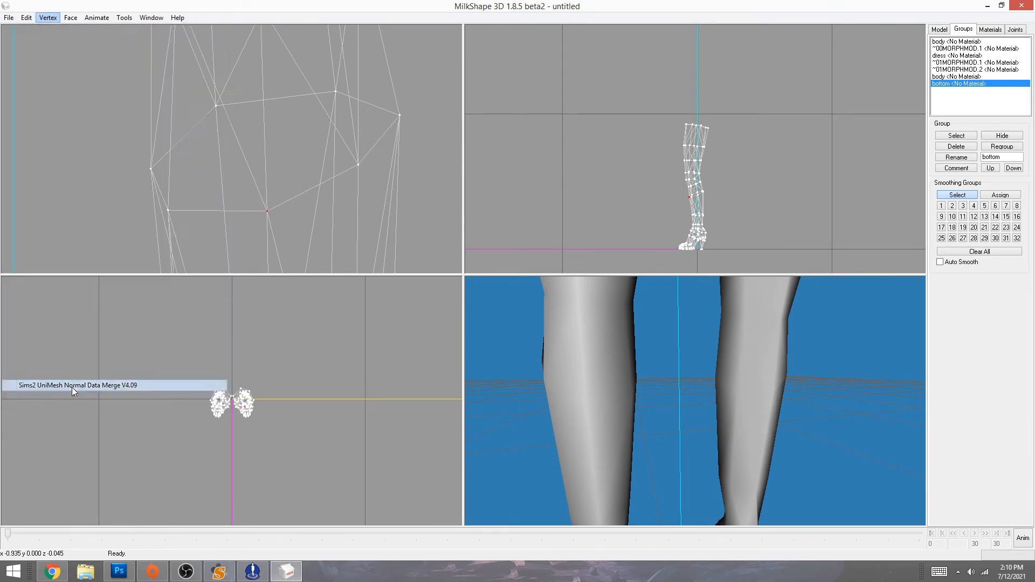
{"action": "left_click", "coordinate": [48, 17]}
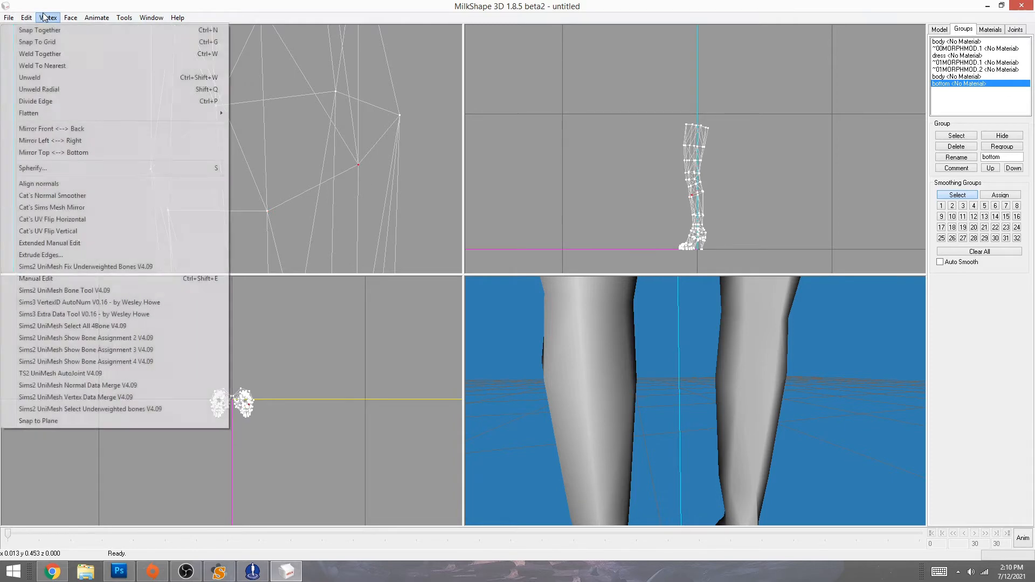
{"action": "left_click", "coordinate": [75, 399]}
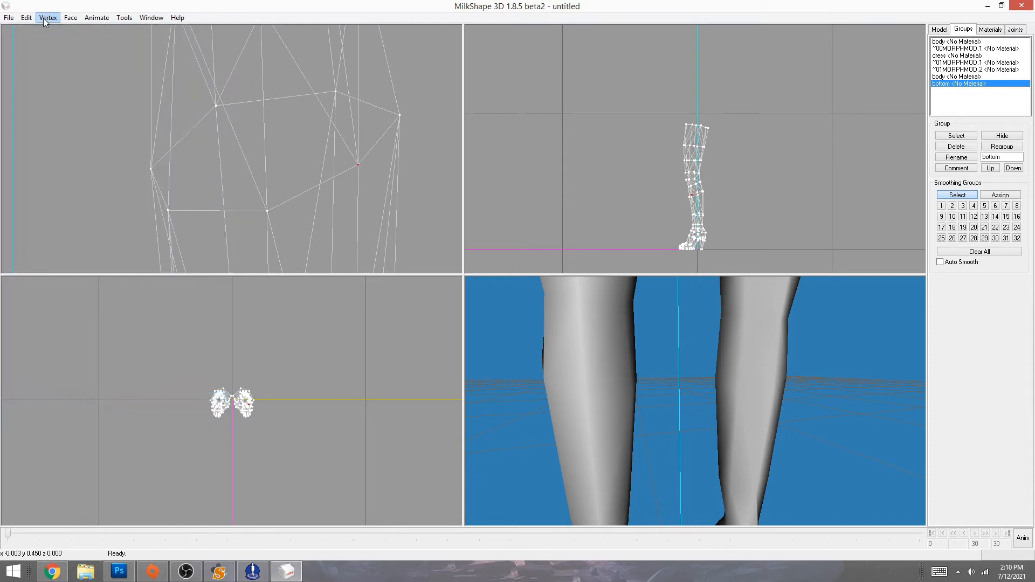
{"action": "left_click", "coordinate": [47, 18]}
{"action": "left_click", "coordinate": [76, 385]}
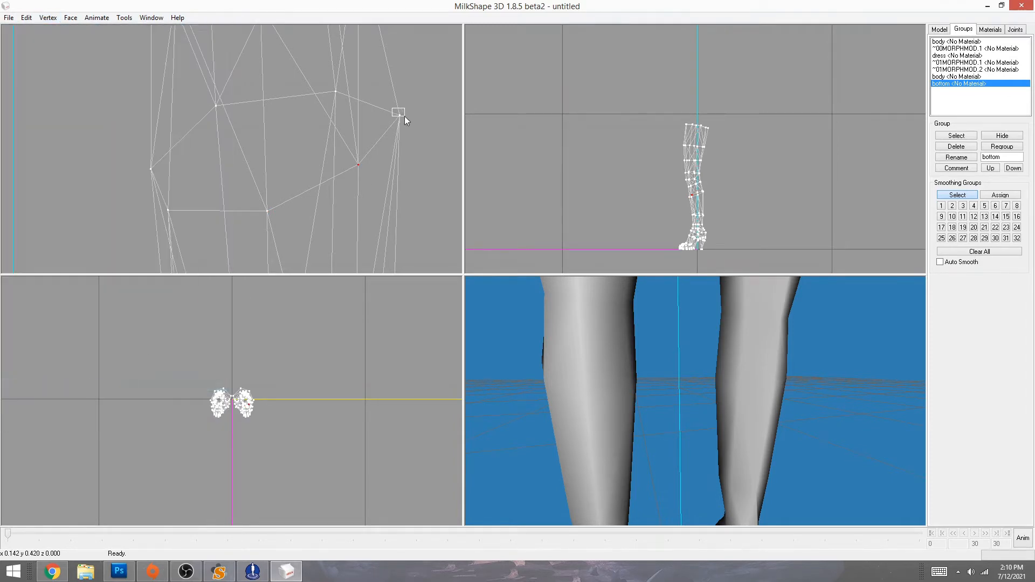
- Apply the final vertex and normal data merges around the seam ring
{"action": "left_click", "coordinate": [47, 18]}
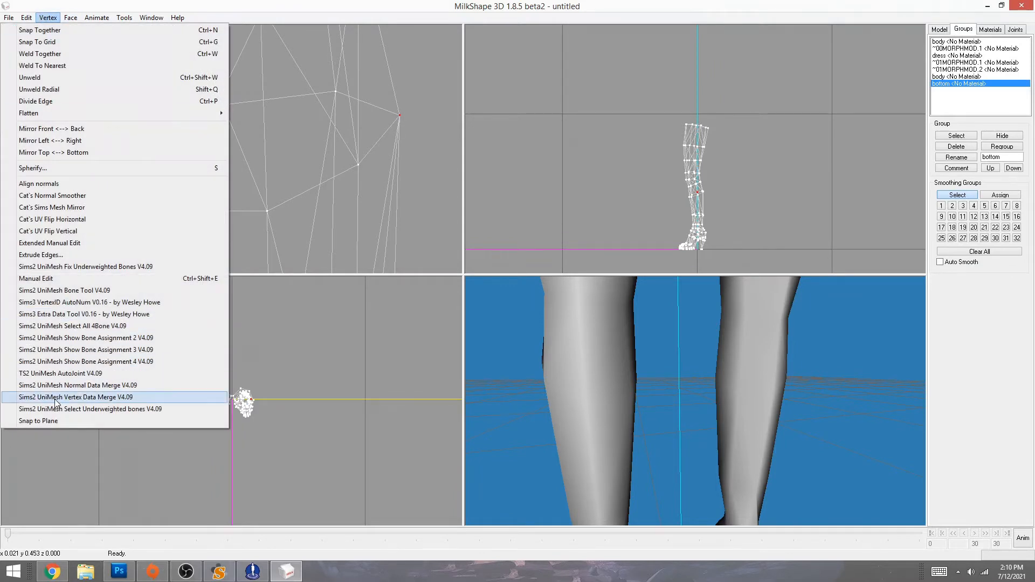
{"action": "left_click", "coordinate": [75, 399]}
{"action": "left_click", "coordinate": [49, 20]}
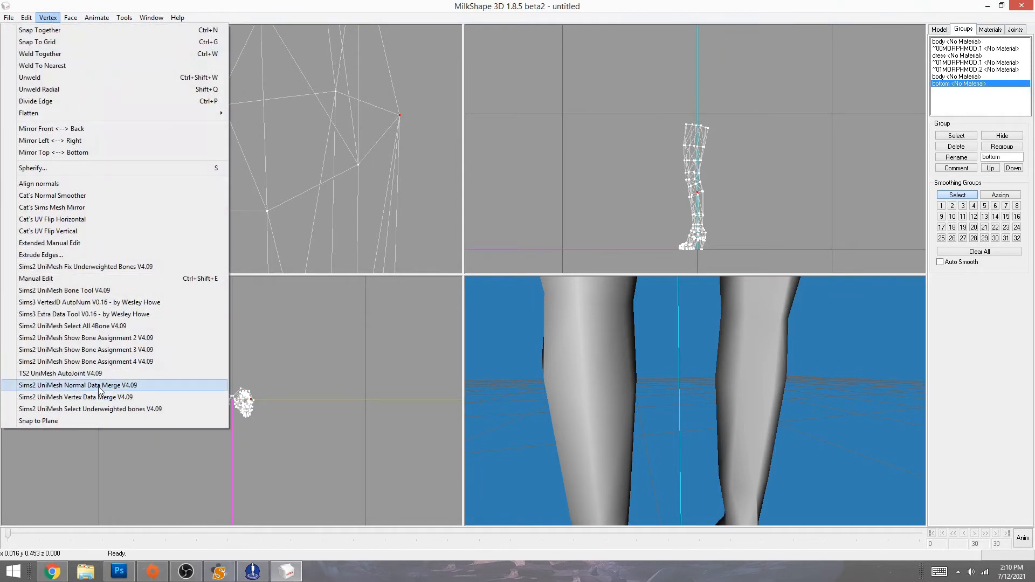
{"action": "left_click", "coordinate": [75, 385]}
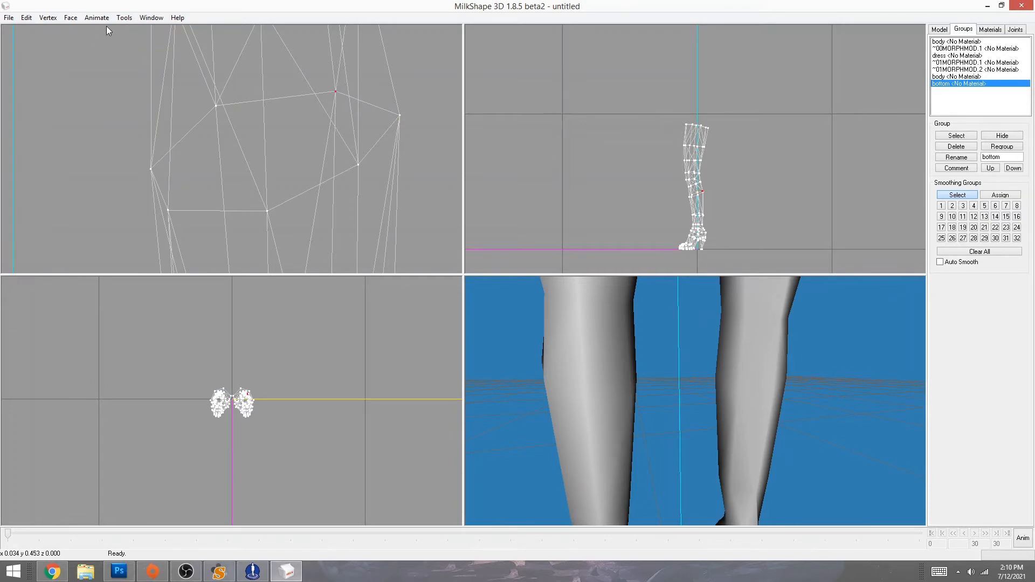
{"action": "left_click", "coordinate": [49, 19]}
{"action": "left_click", "coordinate": [72, 398]}
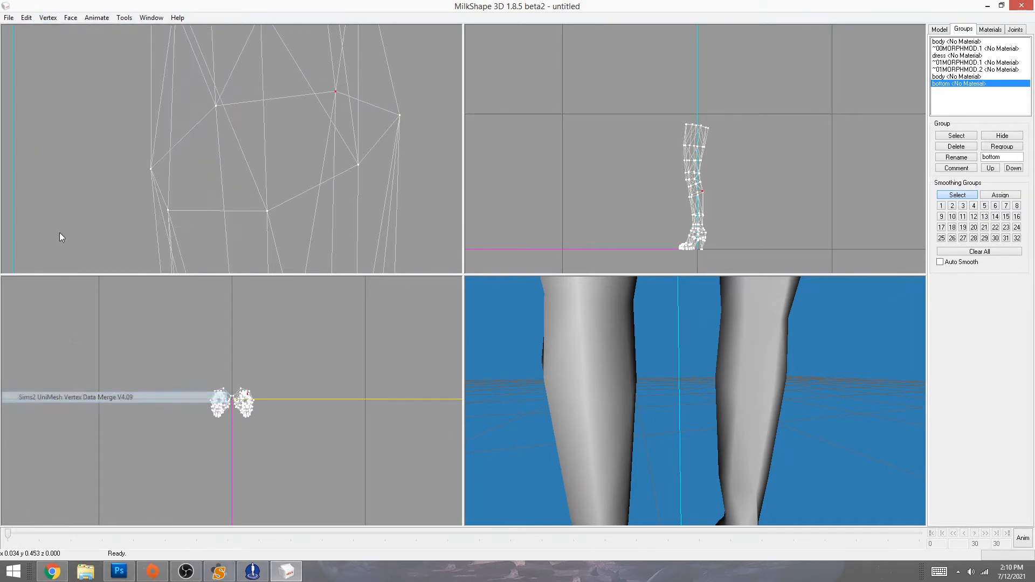
{"action": "left_click", "coordinate": [50, 19]}
{"action": "left_click", "coordinate": [108, 385]}
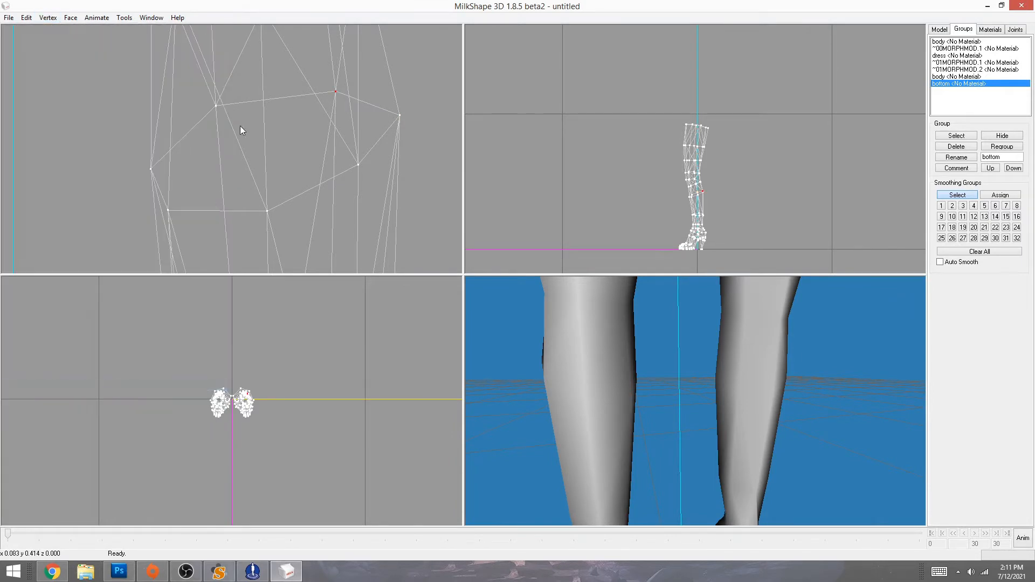
{"action": "left_click", "coordinate": [50, 18]}
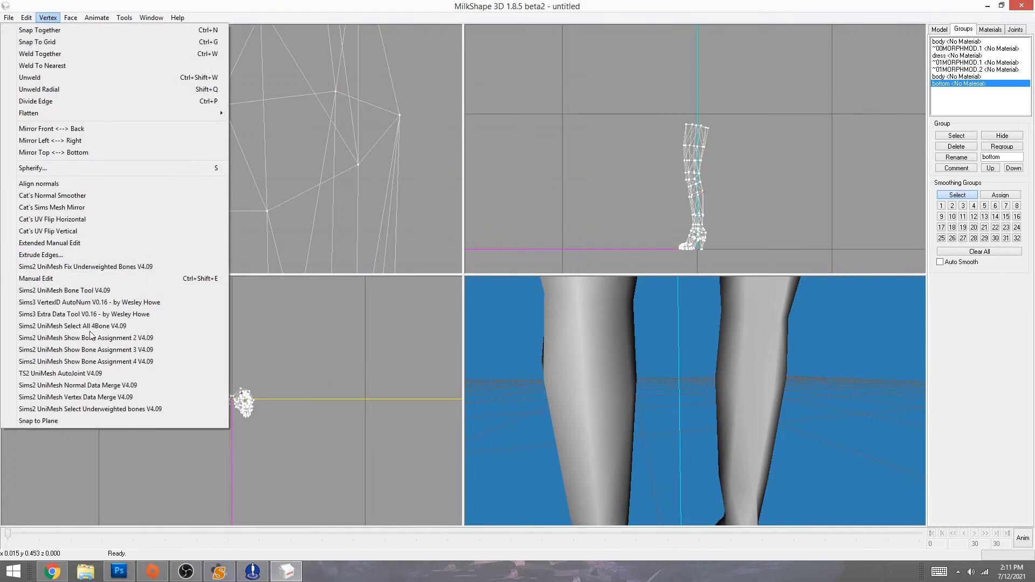
{"action": "left_click", "coordinate": [70, 396]}
- Run Sims2 UniMesh Select Unweighted bones V4.09 on the legs and orbit back to view them
{"action": "left_click", "coordinate": [47, 18]}
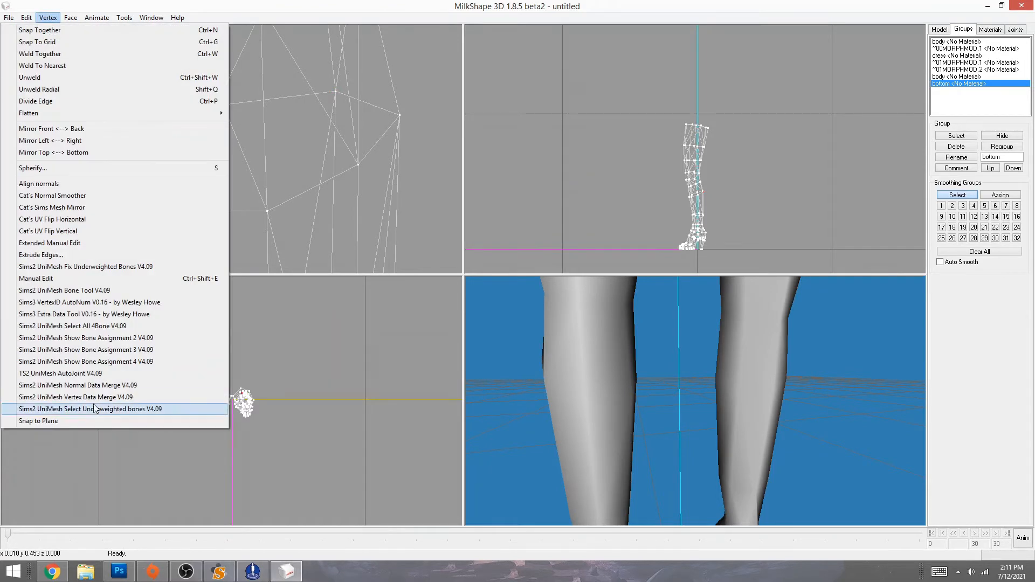
{"action": "left_click", "coordinate": [121, 387]}
{"action": "left_click_drag", "start_coordinate": [485, 442], "coordinate": [719, 458]}
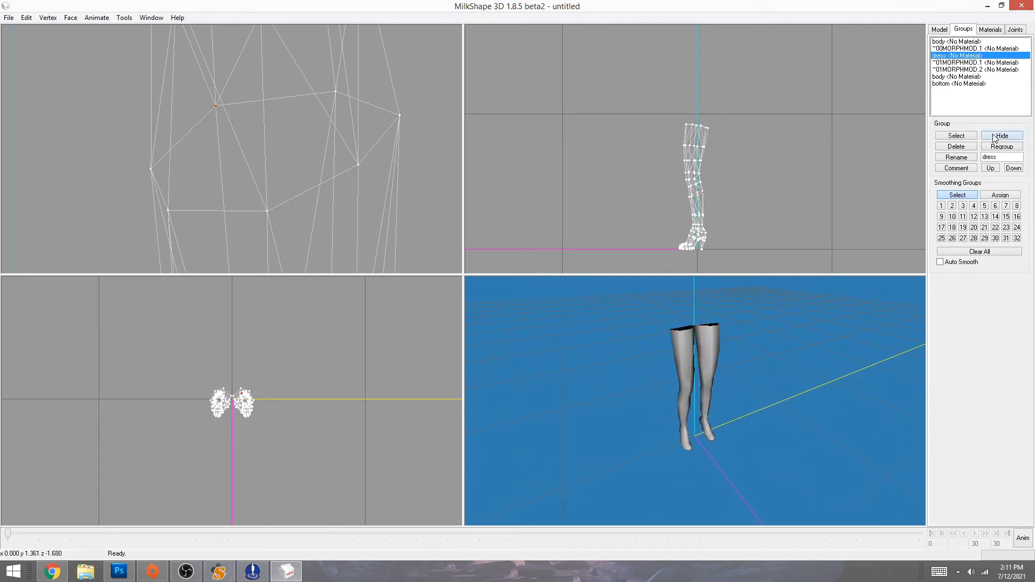
- Show the dress group to check it against the legs, then hide it again
{"action": "left_click", "coordinate": [995, 136]}
{"action": "left_click_drag", "start_coordinate": [820, 353], "coordinate": [825, 318]}
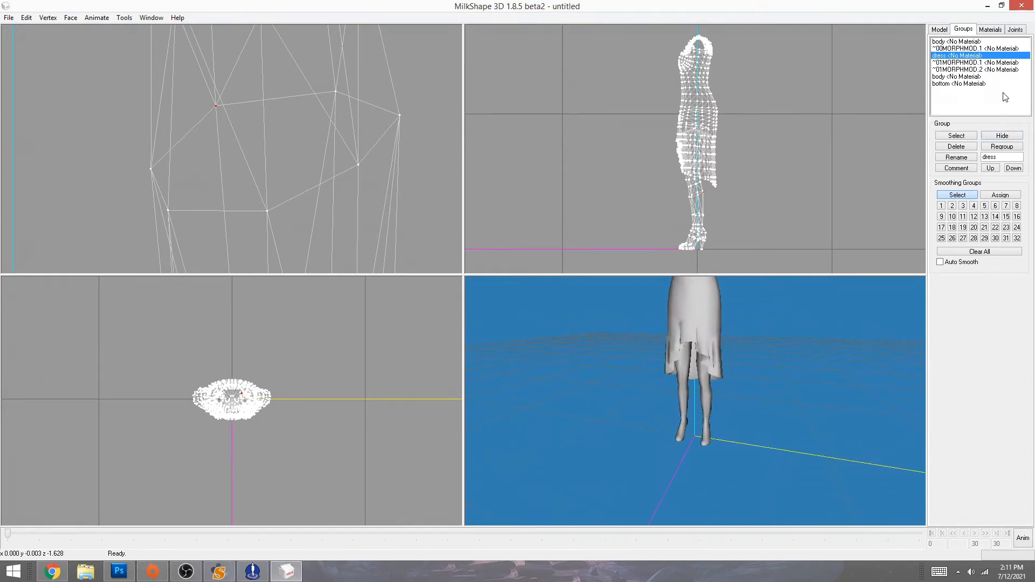
{"action": "left_click", "coordinate": [1002, 136]}
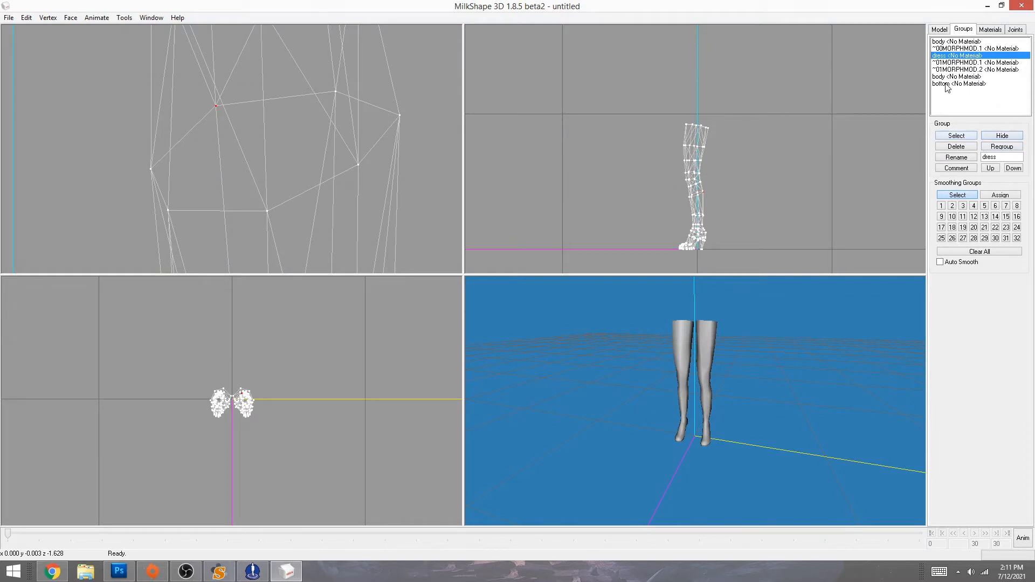
- Select the bottom and body groups together and bring up the Materials panel
{"action": "double_click", "coordinate": [947, 84]}
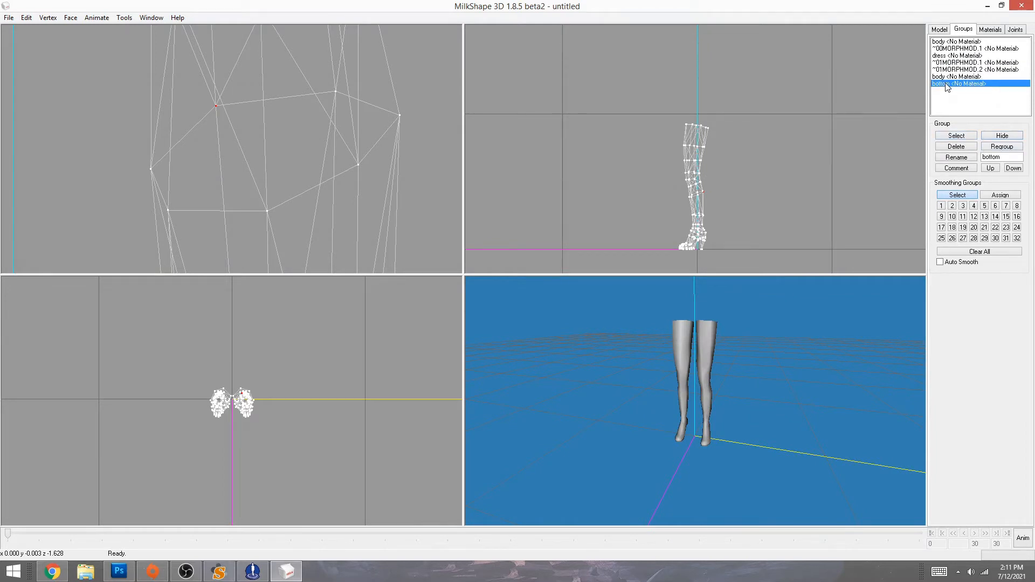
{"action": "double_click", "coordinate": [948, 78]}
{"action": "left_click", "coordinate": [991, 29]}
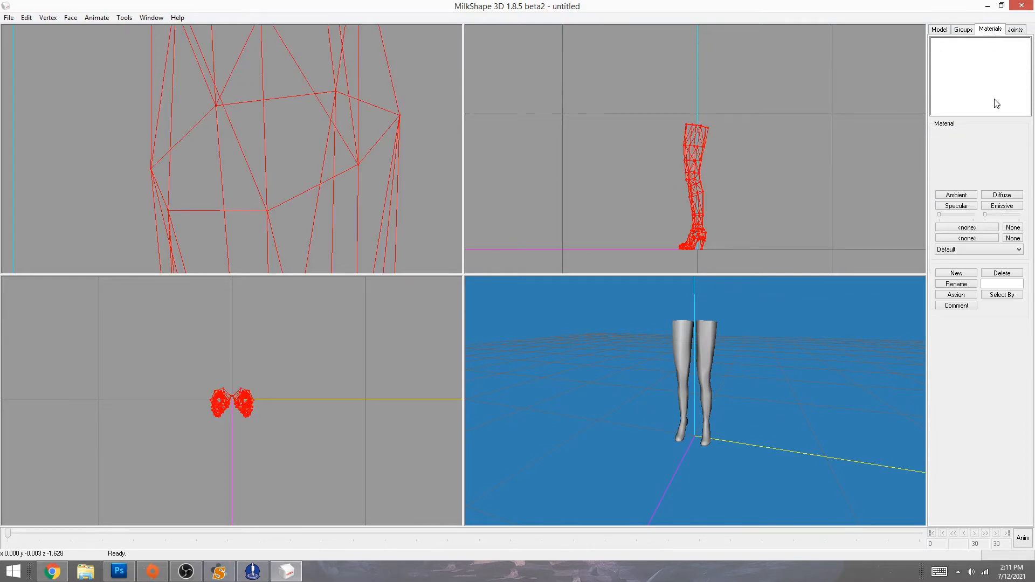
{"action": "left_click", "coordinate": [954, 273]}
{"action": "left_click", "coordinate": [966, 228]}
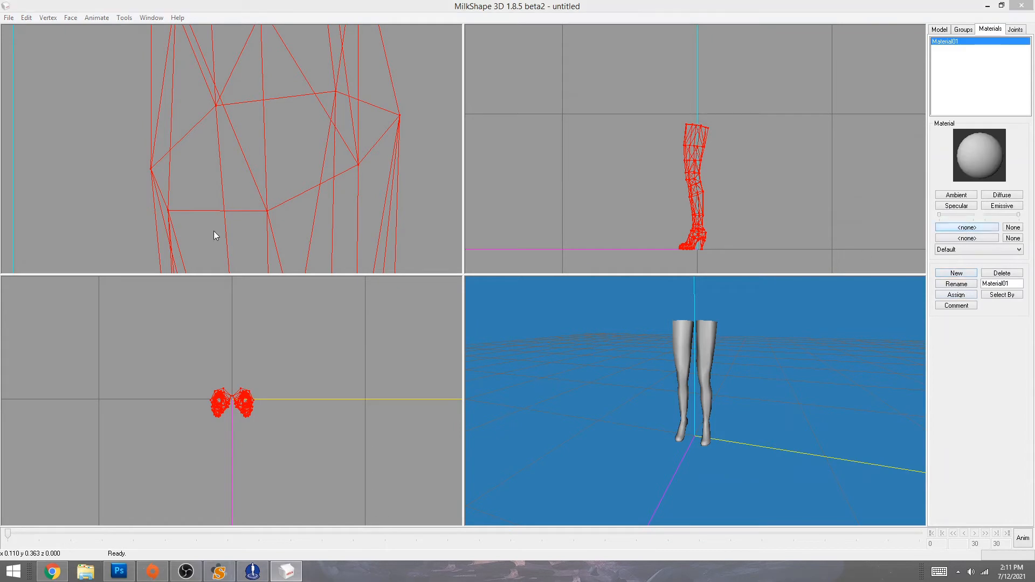
{"action": "left_click", "coordinate": [42, 87]}
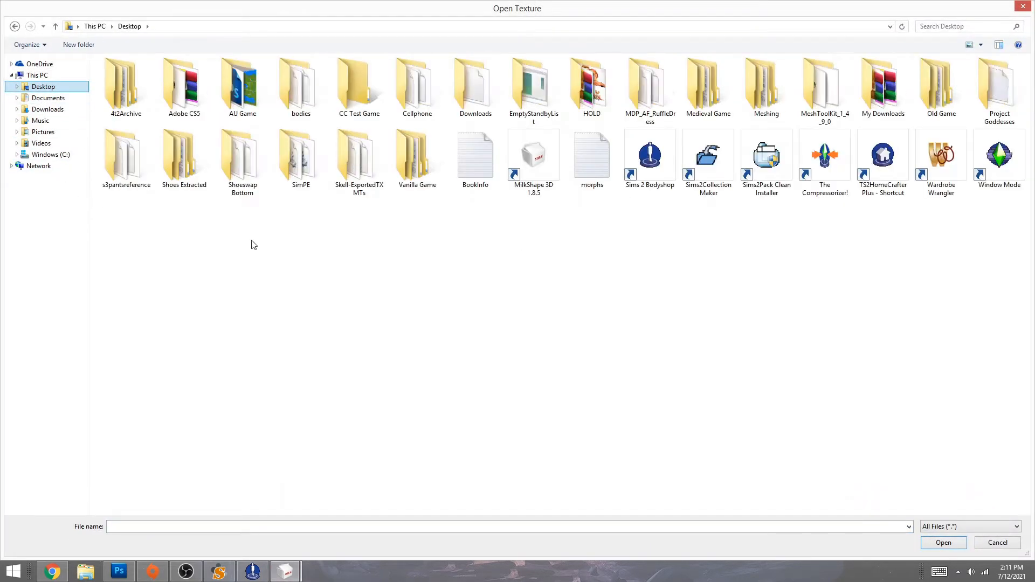
{"action": "double_click", "coordinate": [242, 157]}
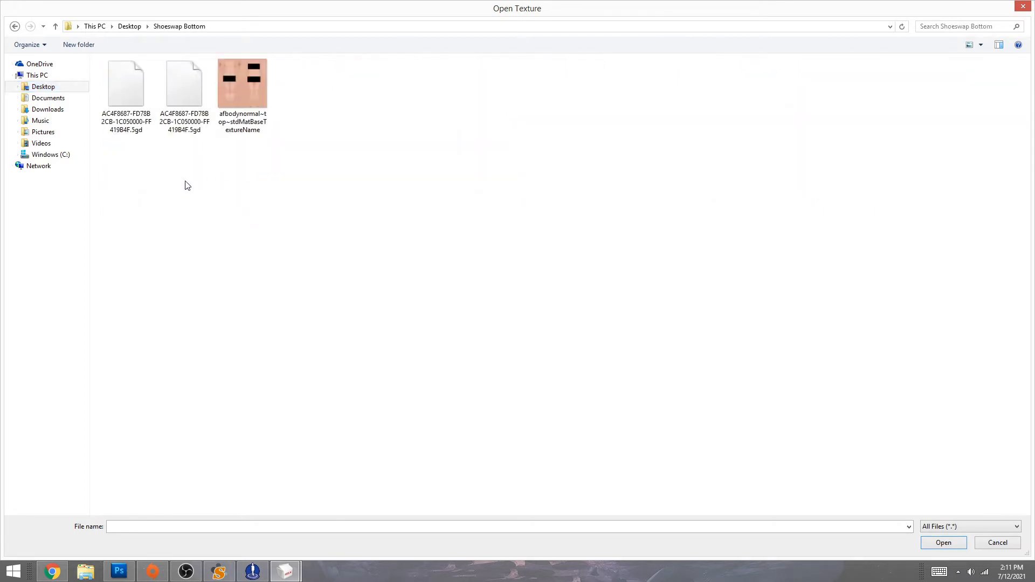
{"action": "double_click", "coordinate": [240, 95]}
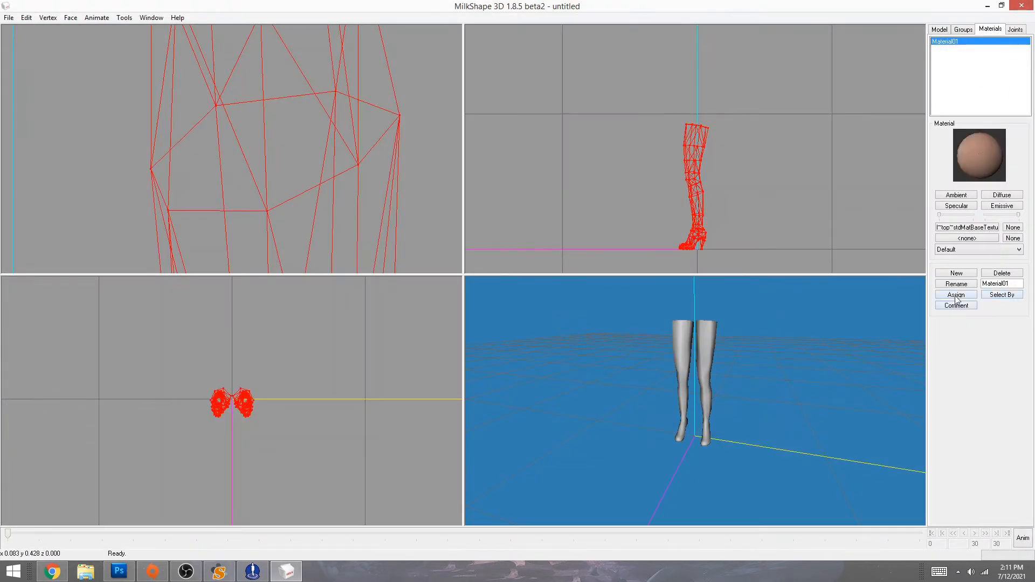
{"action": "left_click", "coordinate": [954, 250]}
{"action": "left_click", "coordinate": [957, 280]}
{"action": "right_click", "coordinate": [788, 411]}
{"action": "left_click", "coordinate": [783, 409]}
{"action": "left_click", "coordinate": [1000, 274]}
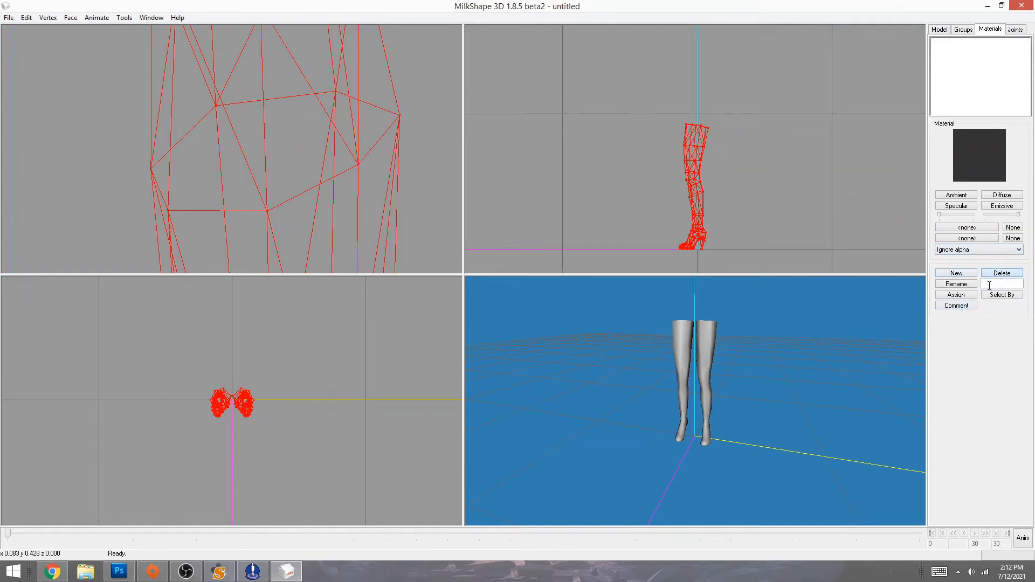
- Create Material02 and assign the afbodynormal skin bitmap as its texture
{"action": "left_click", "coordinate": [956, 273]}
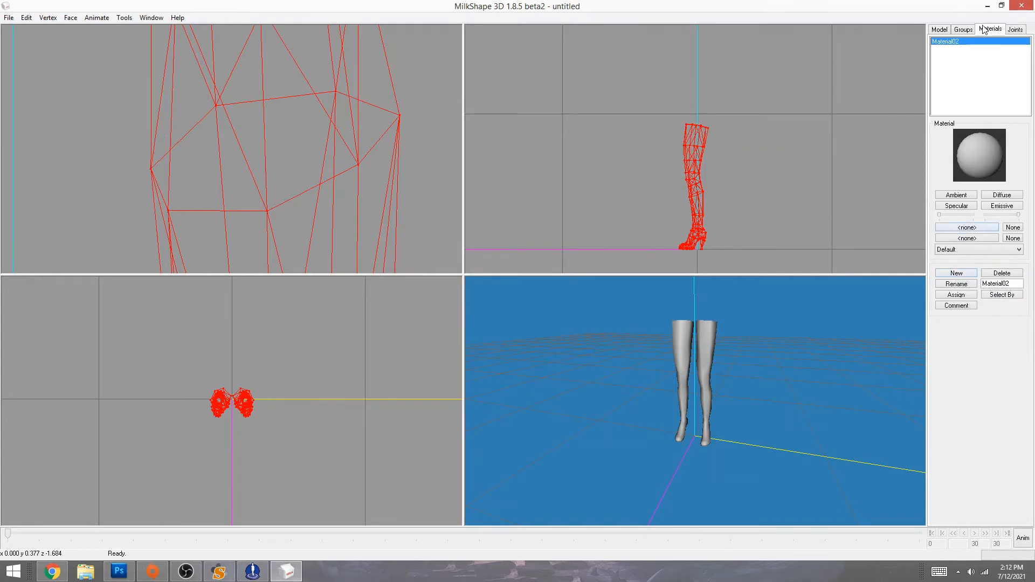
{"action": "left_click", "coordinate": [963, 227]}
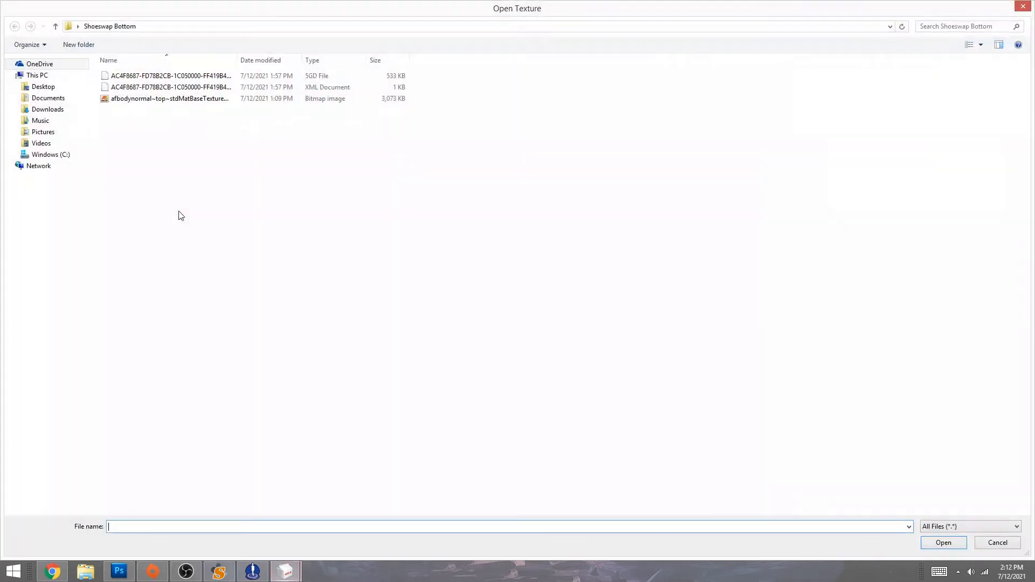
{"action": "left_click", "coordinate": [157, 100]}
{"action": "double_click", "coordinate": [158, 99]}
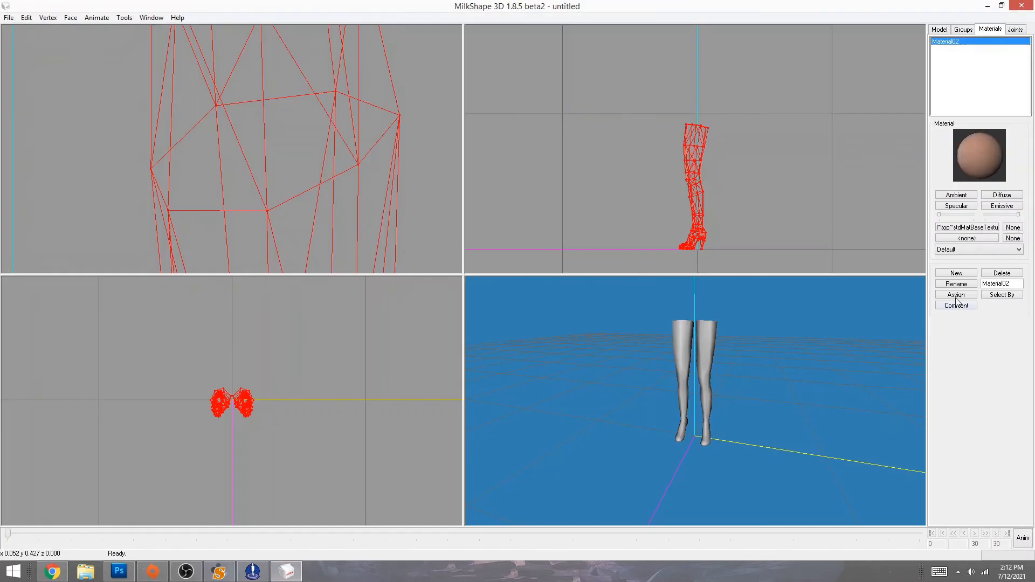
{"action": "mouse_move", "coordinate": [716, 386]}
{"action": "left_mouse_down"}
{"action": "mouse_move", "coordinate": [899, 386]}
{"action": "mouse_move", "coordinate": [497, 397]}
{"action": "mouse_move", "coordinate": [708, 374]}
{"action": "left_mouse_up"}
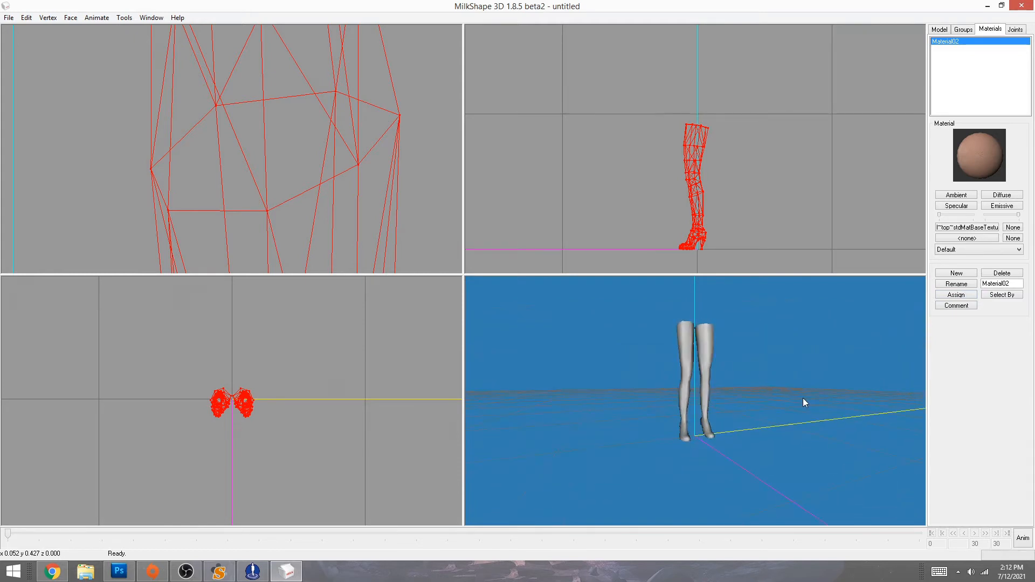
{"action": "left_click_drag", "start_coordinate": [803, 398], "coordinate": [769, 425]}
- Switch the 3D view to Textured display to see the skin on the legs
{"action": "right_click", "coordinate": [769, 421]}
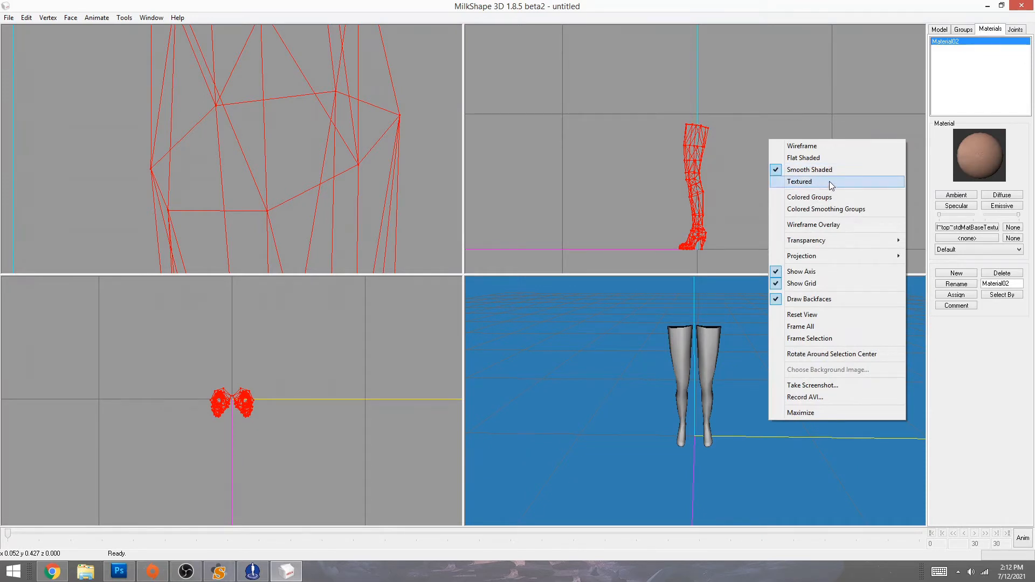
{"action": "left_click", "coordinate": [825, 181]}
{"action": "left_click_drag", "start_coordinate": [806, 427], "coordinate": [545, 286]}
- Open the Texture Coordinate Editor and show the bottom group's UV layout
{"action": "left_click", "coordinate": [146, 19]}
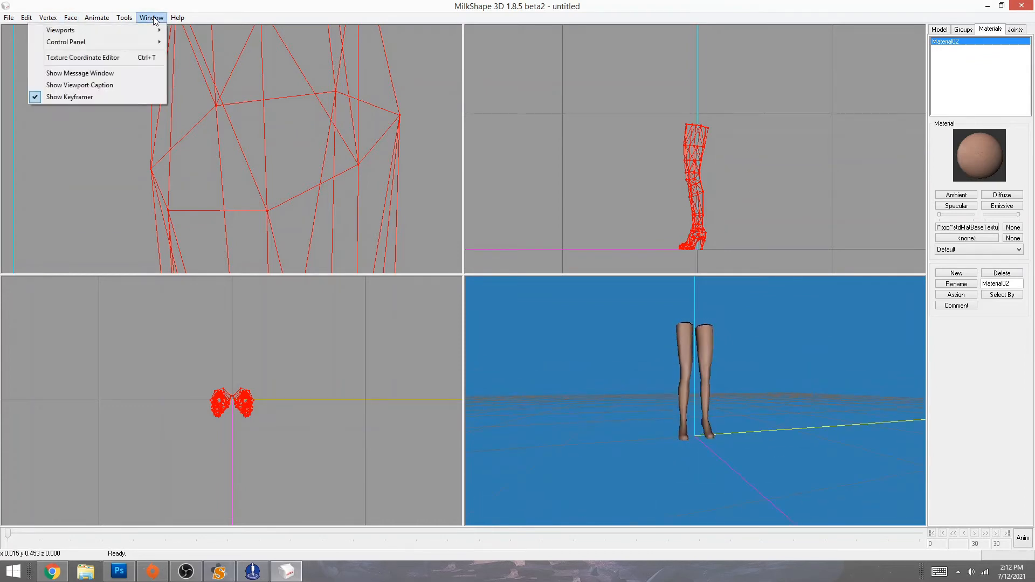
{"action": "left_click", "coordinate": [83, 59]}
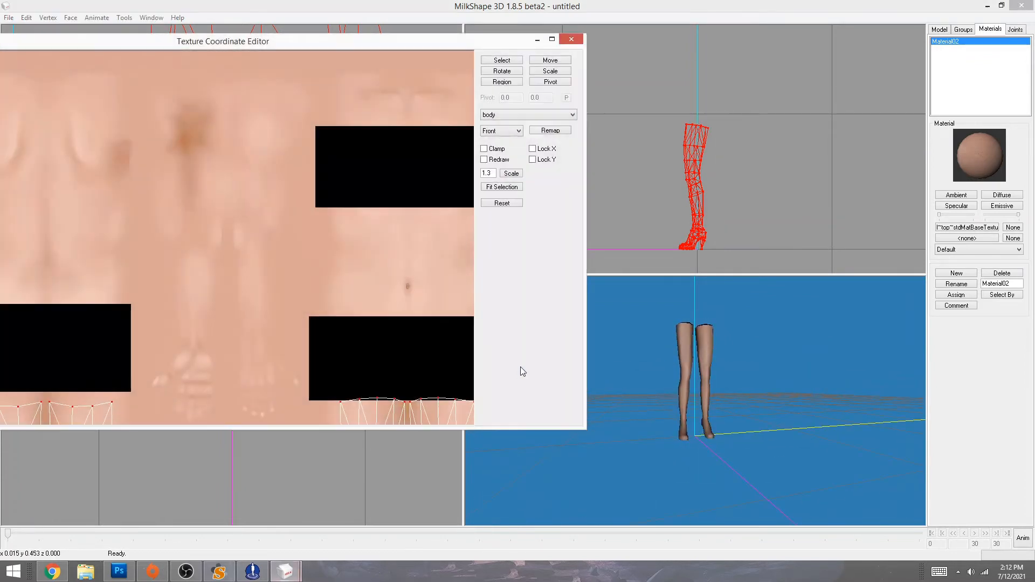
{"action": "left_click_drag", "start_coordinate": [214, 401], "coordinate": [281, 79], "text": "ctrl"}
{"action": "left_click_drag", "start_coordinate": [246, 321], "coordinate": [247, 218], "text": "ctrl"}
{"action": "left_click", "coordinate": [490, 115]}
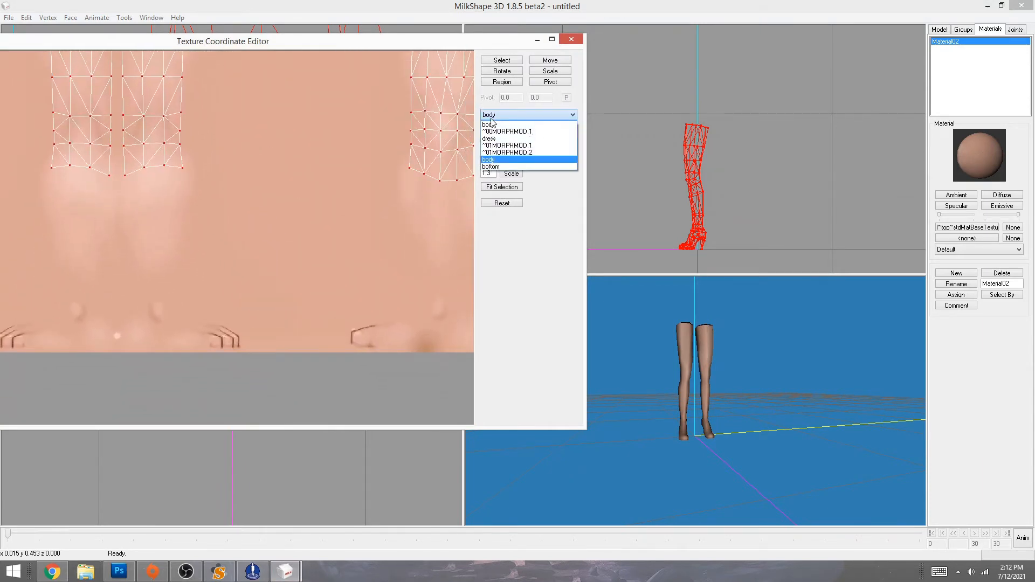
{"action": "left_click", "coordinate": [496, 168]}
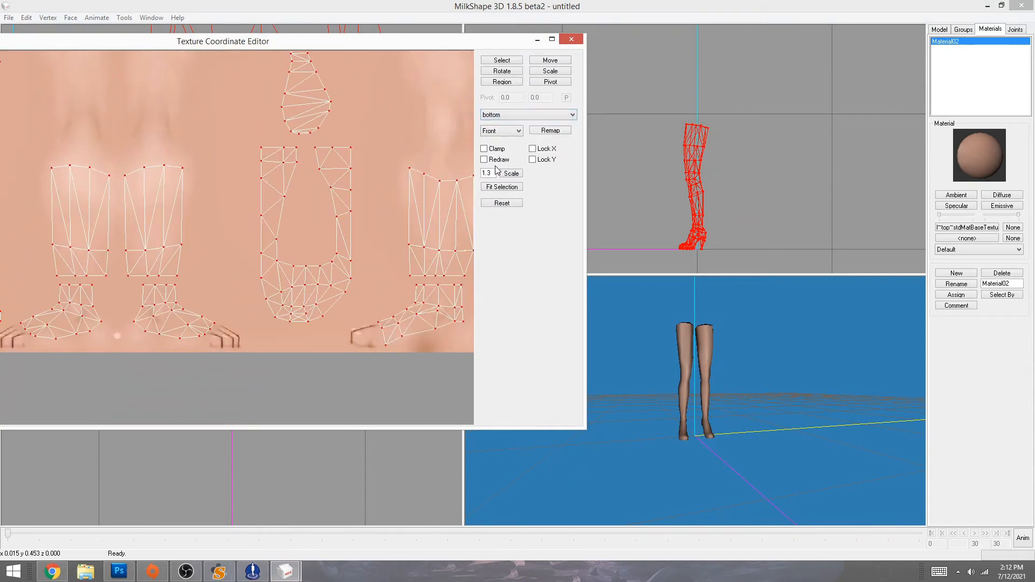
{"action": "left_click", "coordinate": [504, 116]}
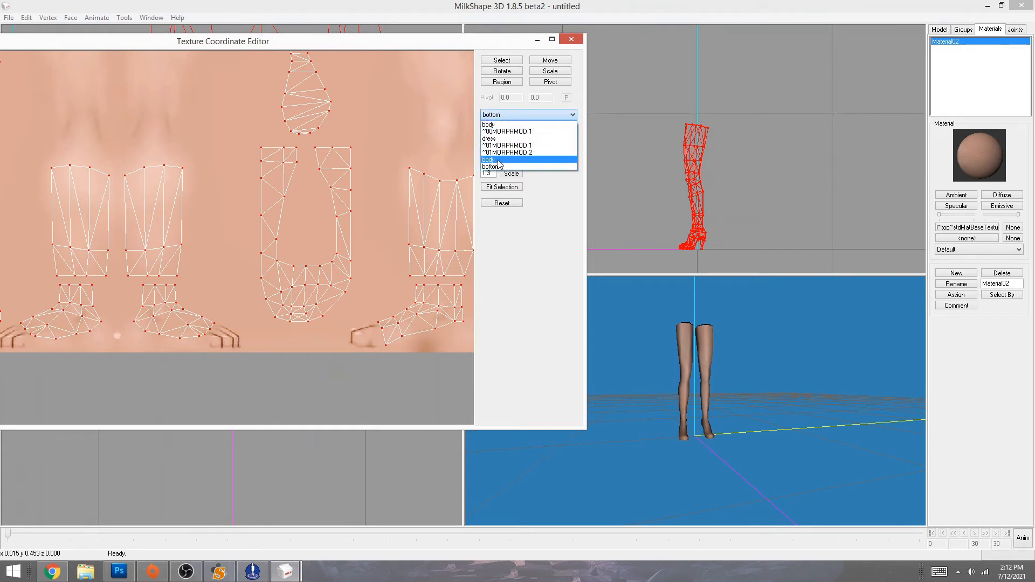
{"action": "left_click", "coordinate": [400, 111]}
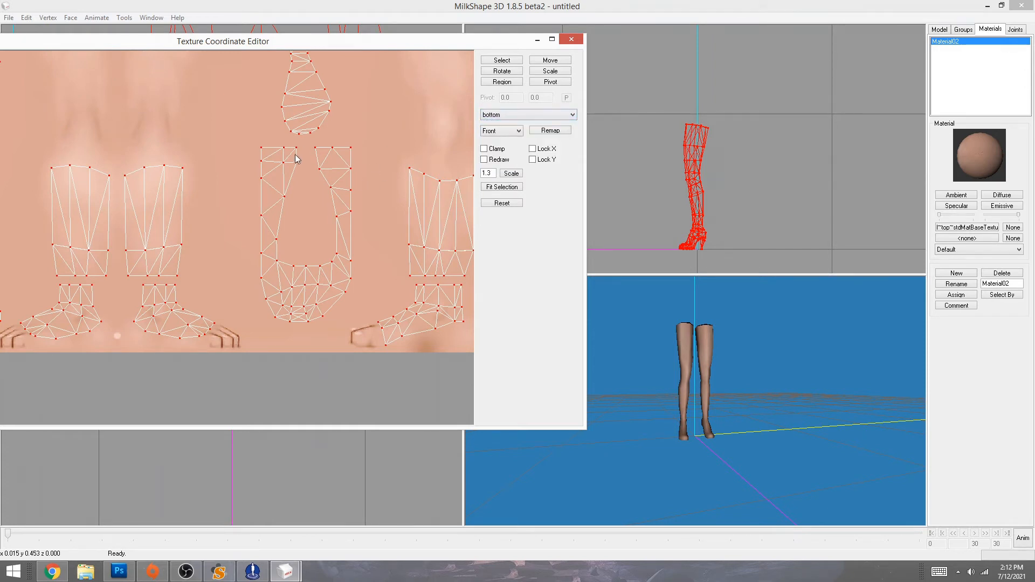
- Enable Wireframe Overlay on the textured legs and inspect the boot seams
{"action": "left_click_drag", "start_coordinate": [695, 462], "coordinate": [663, 345]}
{"action": "right_click", "coordinate": [757, 477]}
{"action": "left_click", "coordinate": [787, 281]}
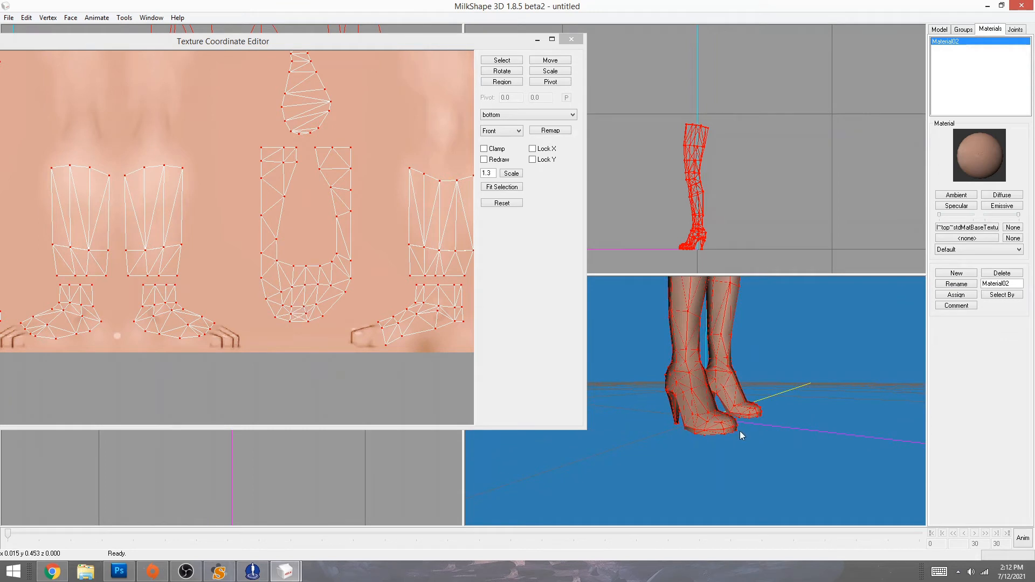
{"action": "left_click_drag", "start_coordinate": [753, 478], "coordinate": [589, 488]}
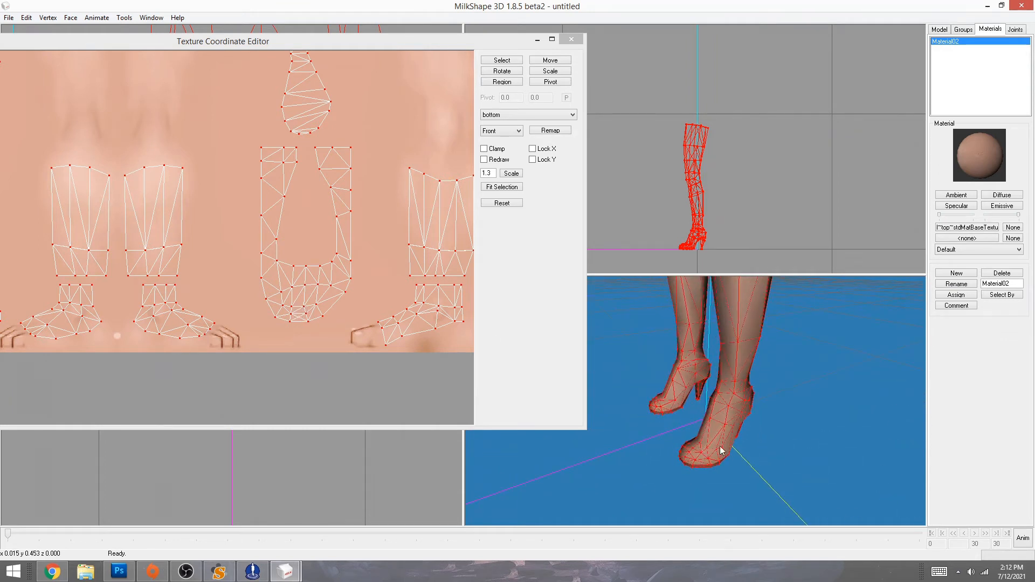
{"action": "left_click_drag", "start_coordinate": [636, 471], "coordinate": [785, 448]}
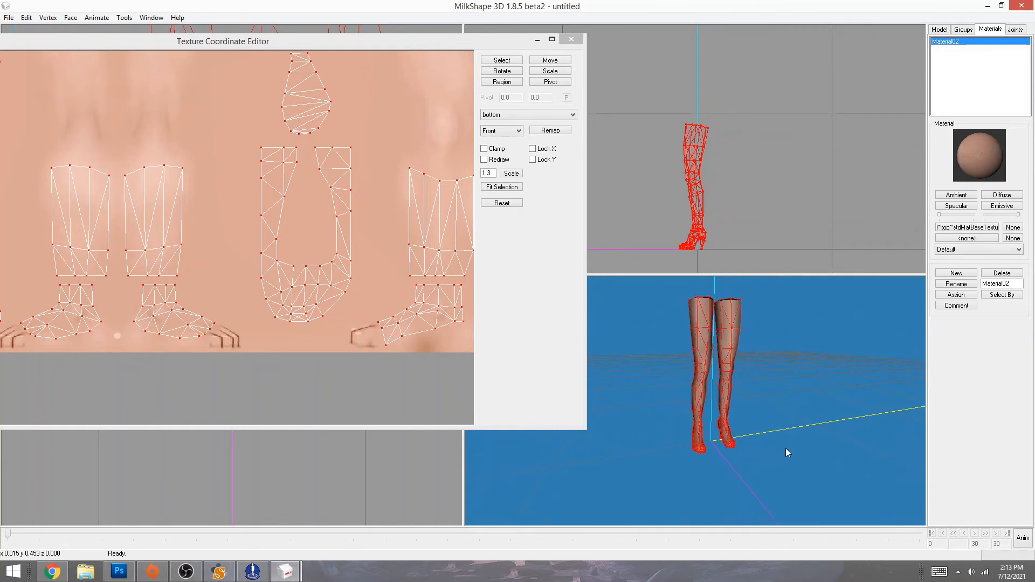
- Compare the body and bottom UV layouts, then close the Texture Coordinate Editor
{"action": "left_click", "coordinate": [497, 114]}
{"action": "left_click", "coordinate": [497, 142]}
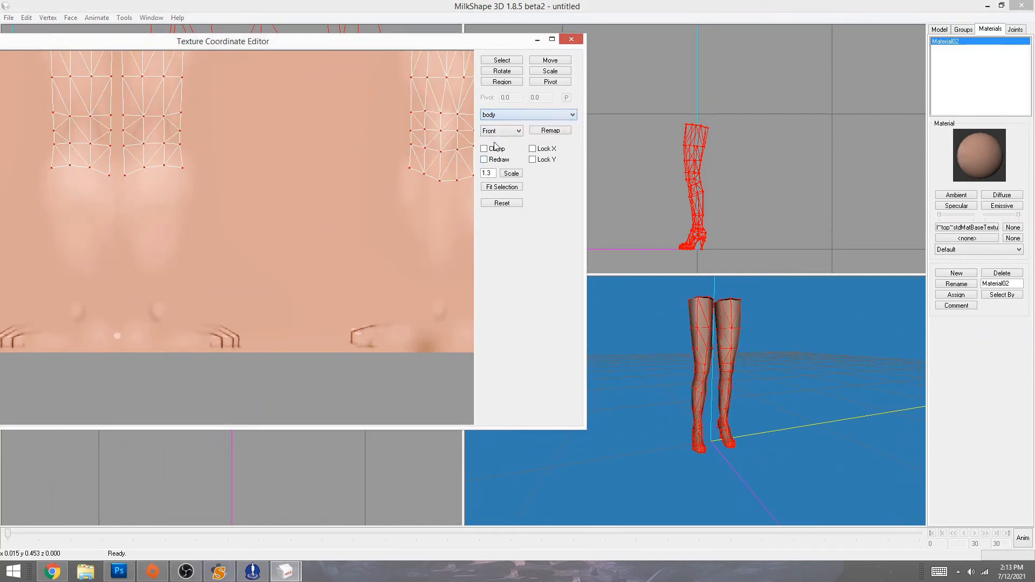
{"action": "left_click", "coordinate": [497, 114]}
{"action": "left_click", "coordinate": [499, 166]}
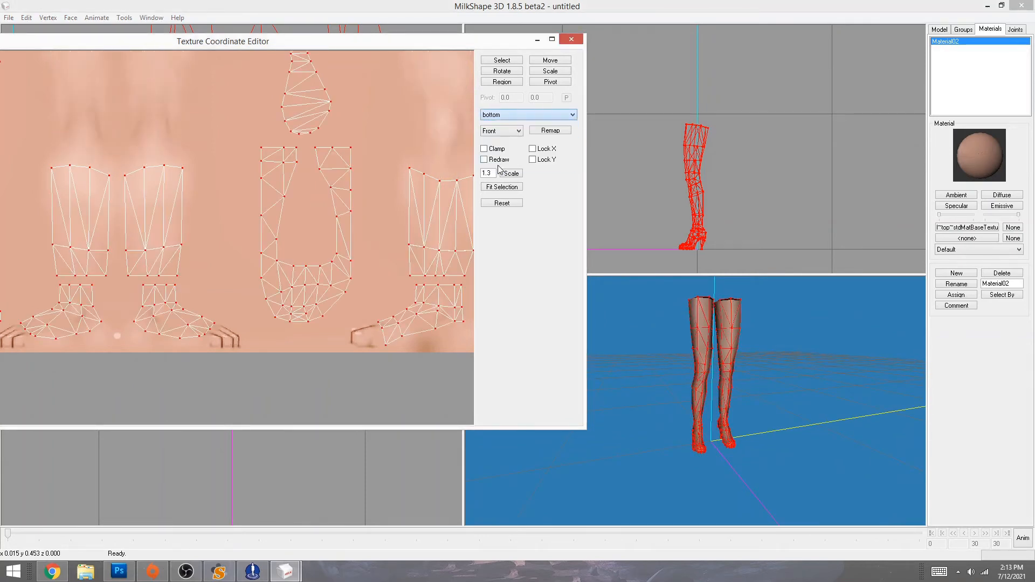
{"action": "left_click", "coordinate": [571, 40]}
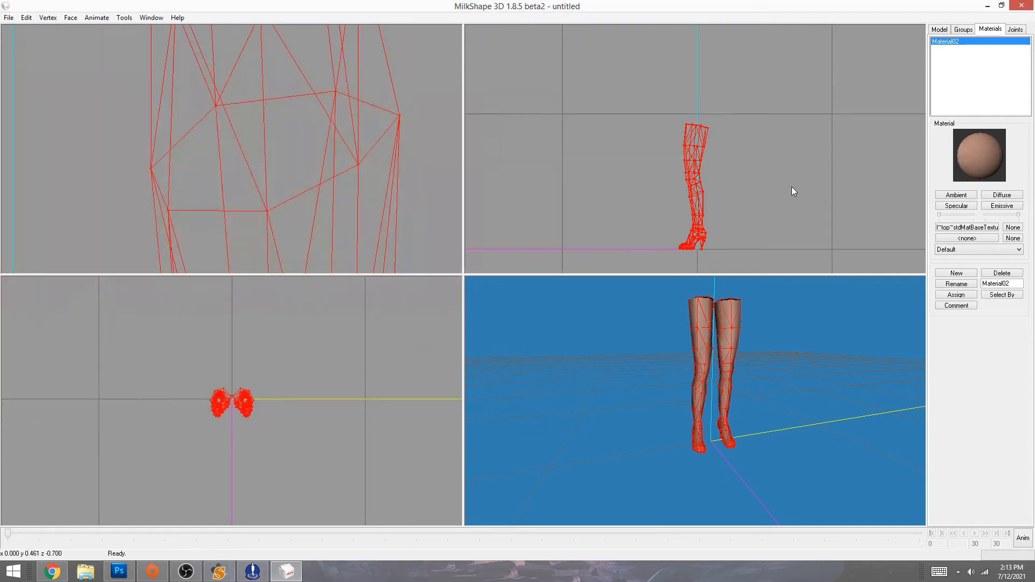
- Select the bottom and body groups on the Groups tab and regroup them into one
{"action": "left_click", "coordinate": [961, 31]}
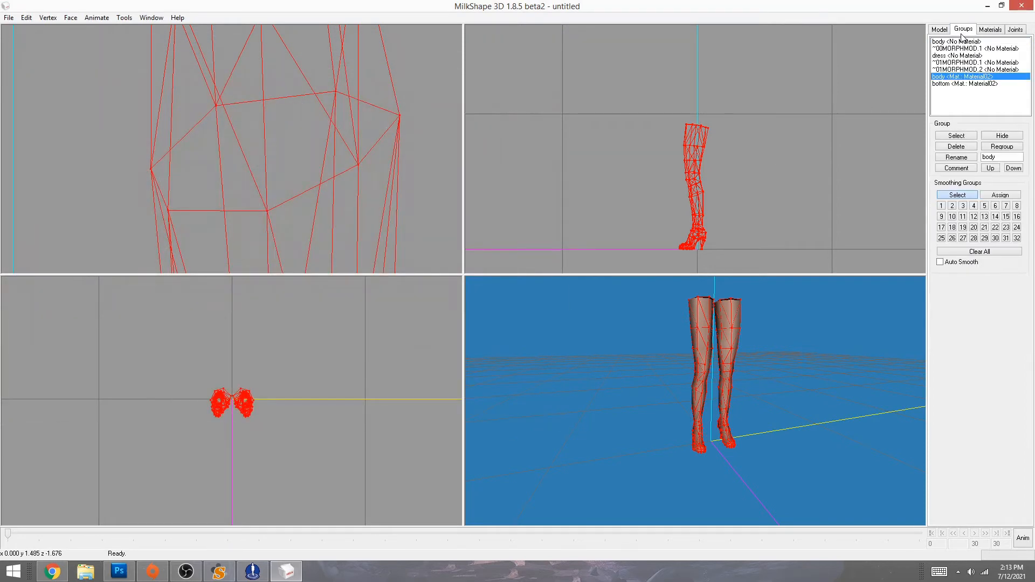
{"action": "left_click", "coordinate": [950, 84]}
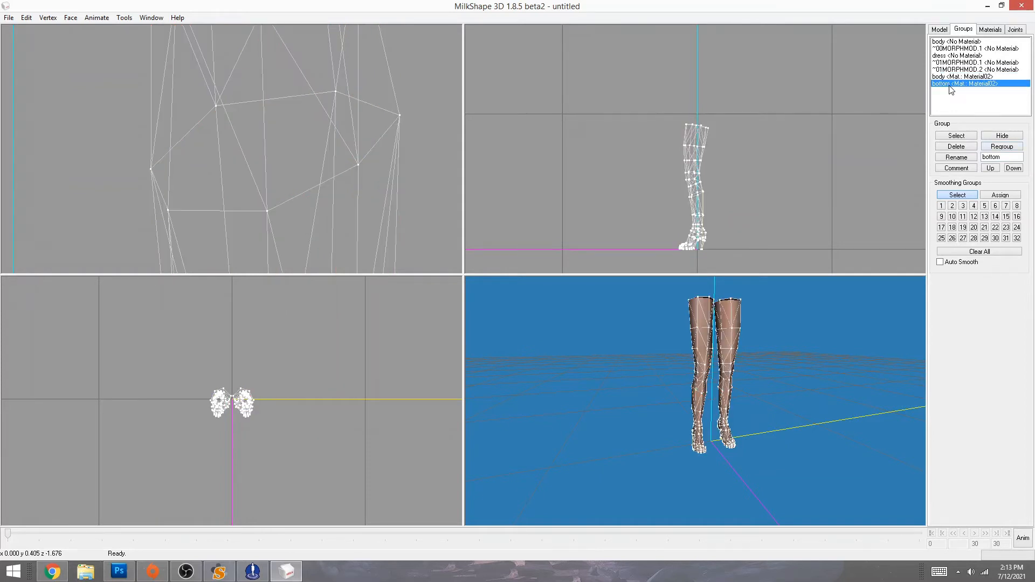
{"action": "left_click", "coordinate": [951, 76]}
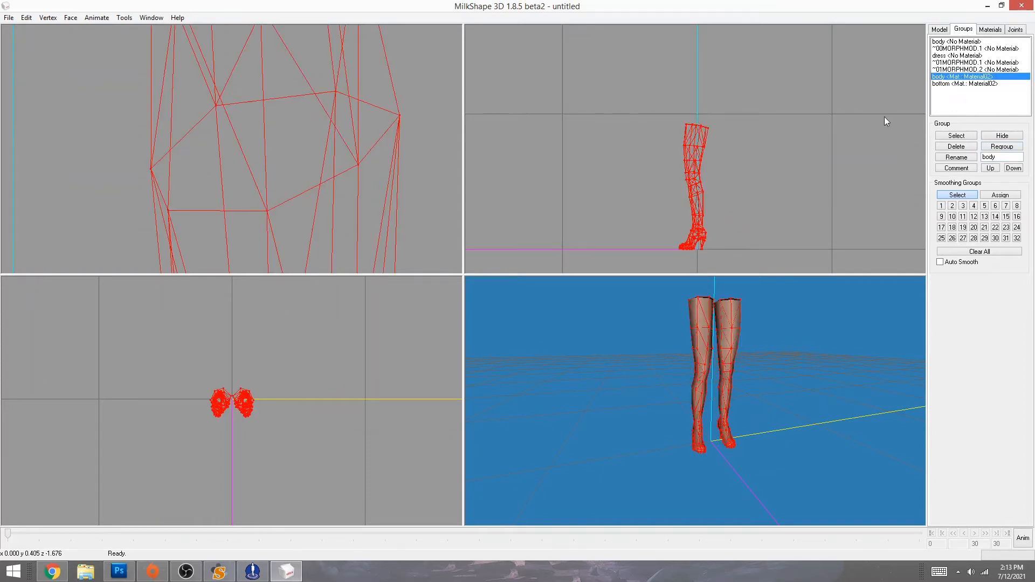
{"action": "left_click", "coordinate": [1000, 147]}
- Rename the merged group to 'body' and select the trailing 'ModelName: bottom' comment lines
{"action": "double_click", "coordinate": [1011, 157]}
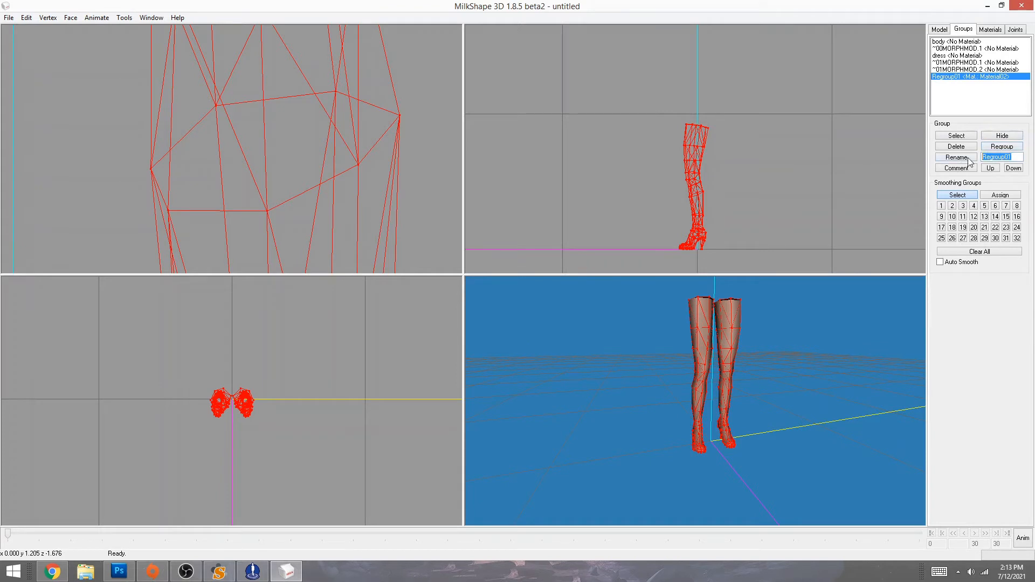
{"action": "type", "text": "body"}
{"action": "left_click", "coordinate": [960, 158]}
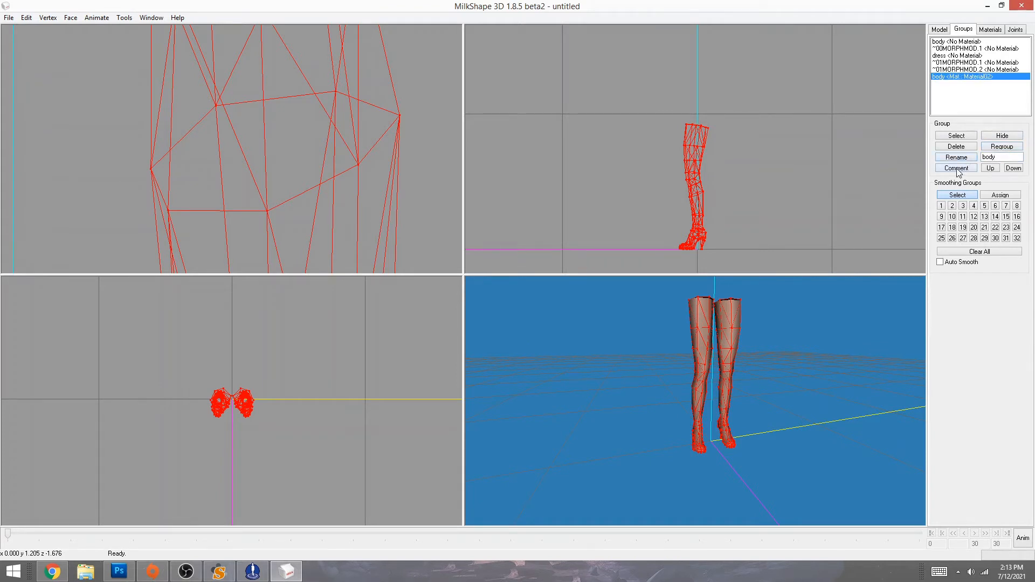
{"action": "left_click", "coordinate": [956, 168]}
{"action": "left_click_drag", "start_coordinate": [438, 240], "coordinate": [380, 220]}
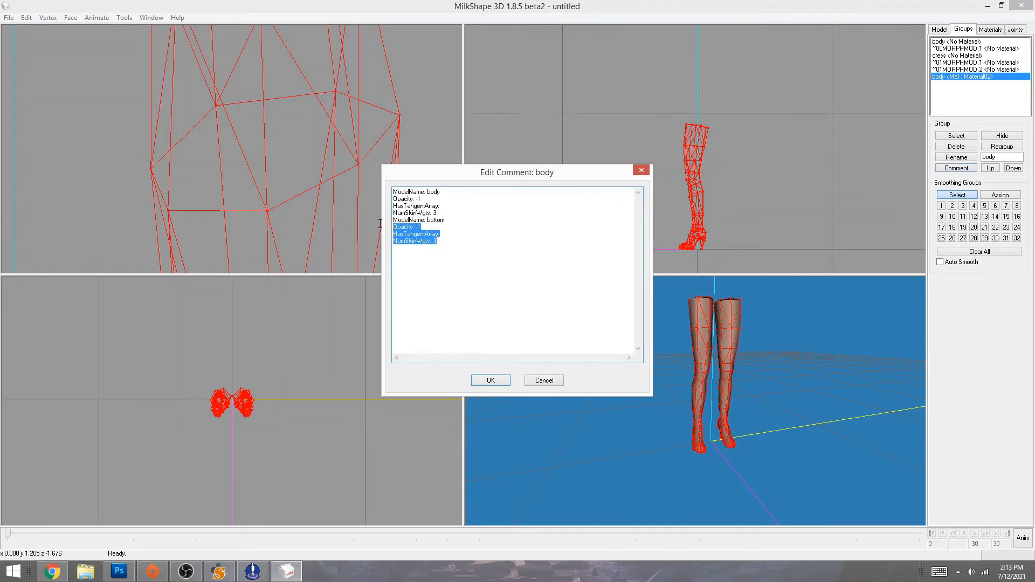
- Delete the duplicate bottom comment lines, confirm with OK, and reselect the body group
{"action": "key", "text": "Delete"}
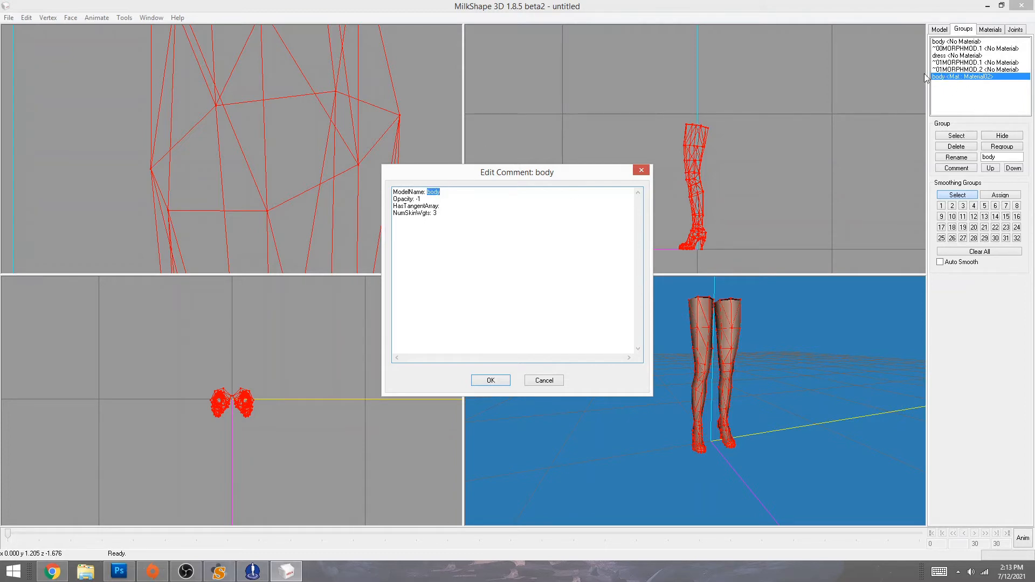
{"action": "left_click", "coordinate": [499, 381]}
{"action": "left_click_drag", "start_coordinate": [779, 436], "coordinate": [748, 435]}
{"action": "left_click", "coordinate": [807, 171]}
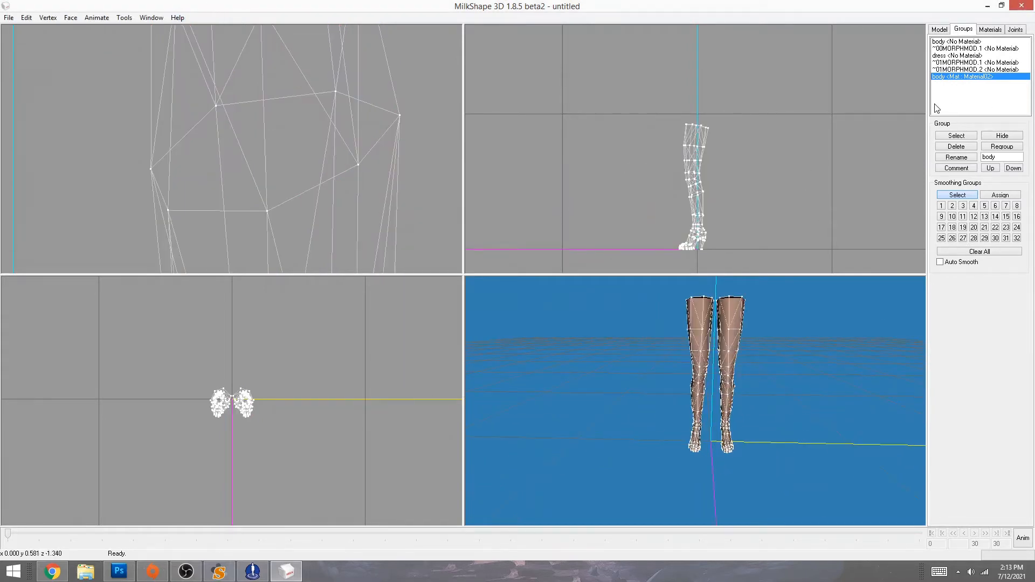
{"action": "double_click", "coordinate": [959, 80]}
{"action": "left_click", "coordinate": [151, 17]}
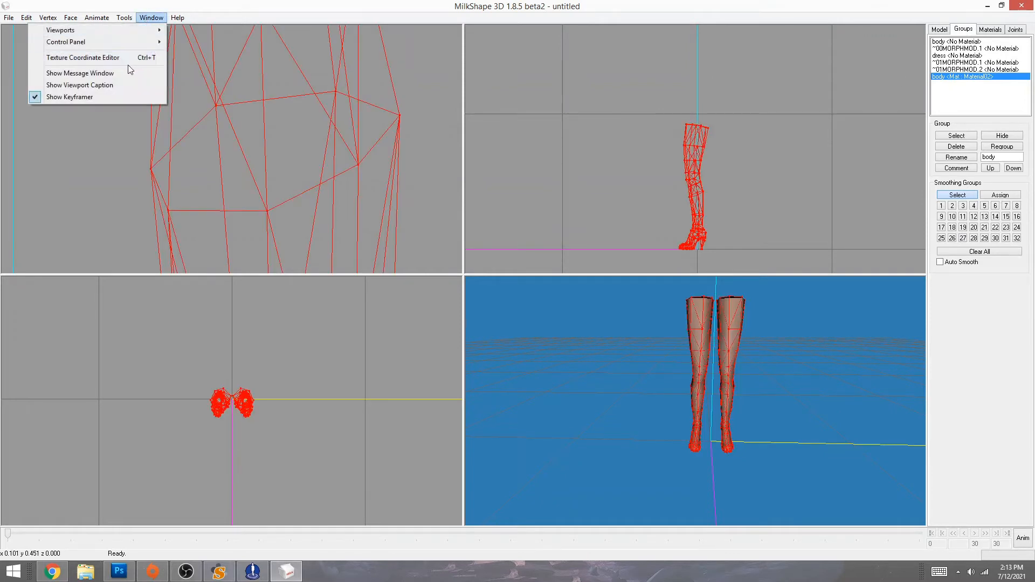
- Open the body group's UV layout and box-select the row of leg seam vertices
{"action": "left_click", "coordinate": [123, 60]}
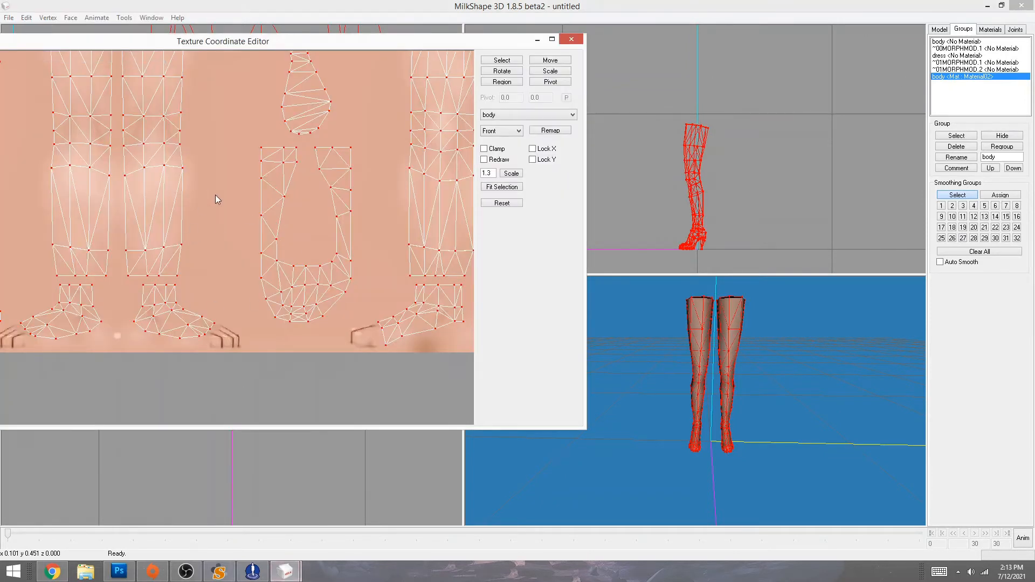
{"action": "middle_click_drag", "start_coordinate": [236, 125], "coordinate": [100, 172]}
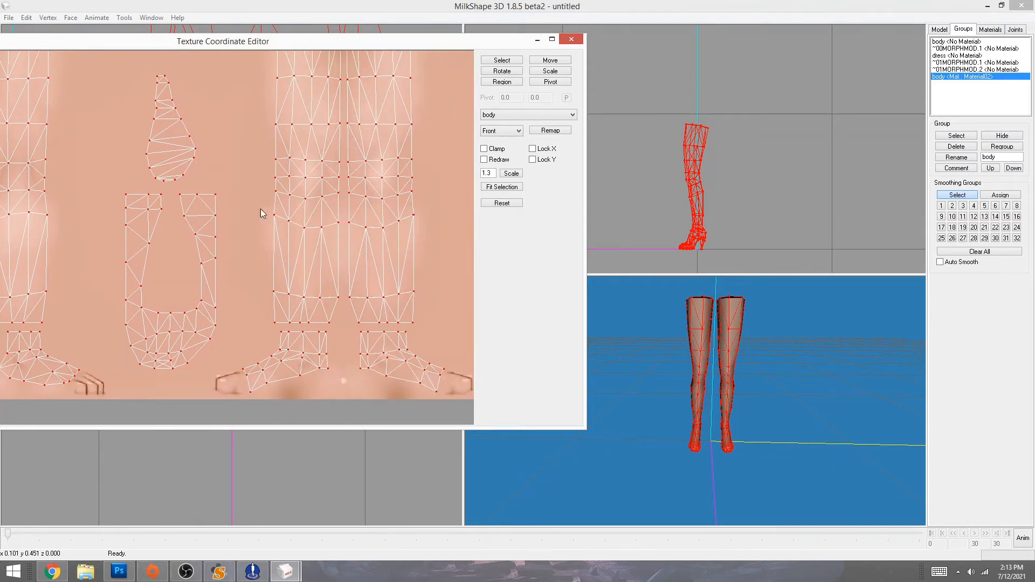
{"action": "left_click", "coordinate": [511, 61]}
{"action": "left_click_drag", "start_coordinate": [267, 209], "coordinate": [425, 235]}
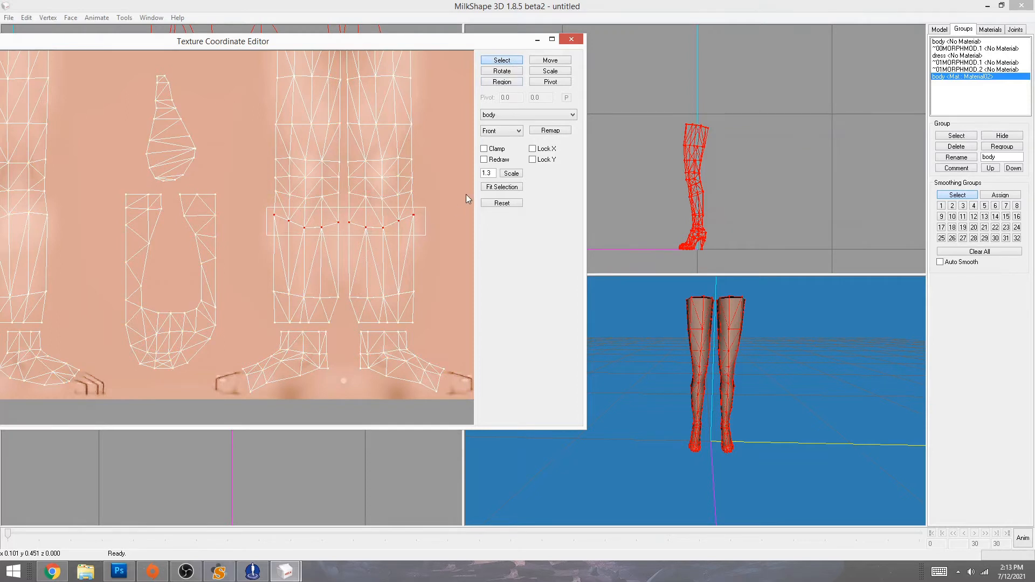
{"action": "left_click", "coordinate": [496, 187]}
{"action": "middle_click_drag", "start_coordinate": [292, 191], "coordinate": [200, 326]}
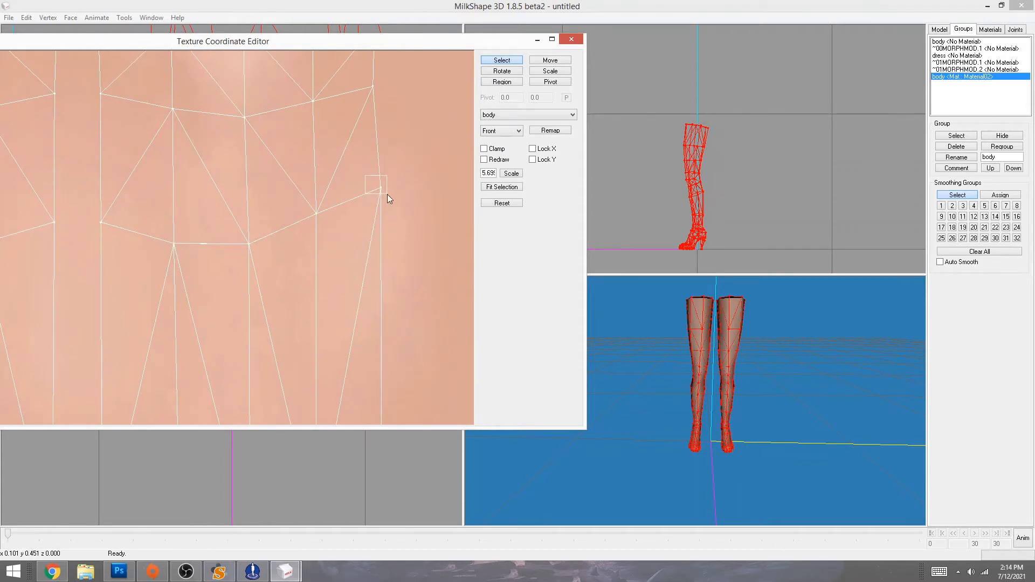
- Zoom onto a single seam vertex and nudge it up and left
{"action": "left_click_drag", "start_coordinate": [387, 195], "coordinate": [387, 195]}
{"action": "left_click", "coordinate": [502, 187]}
{"action": "middle_click_drag", "start_coordinate": [367, 215], "coordinate": [361, 208]}
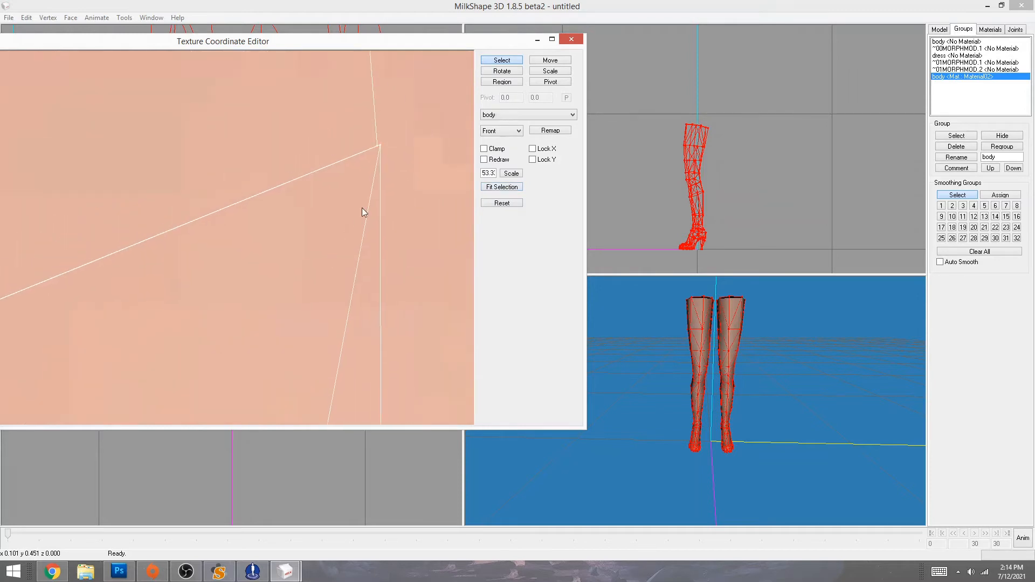
{"action": "left_click", "coordinate": [550, 60]}
{"action": "left_click_drag", "start_coordinate": [408, 162], "coordinate": [405, 159]}
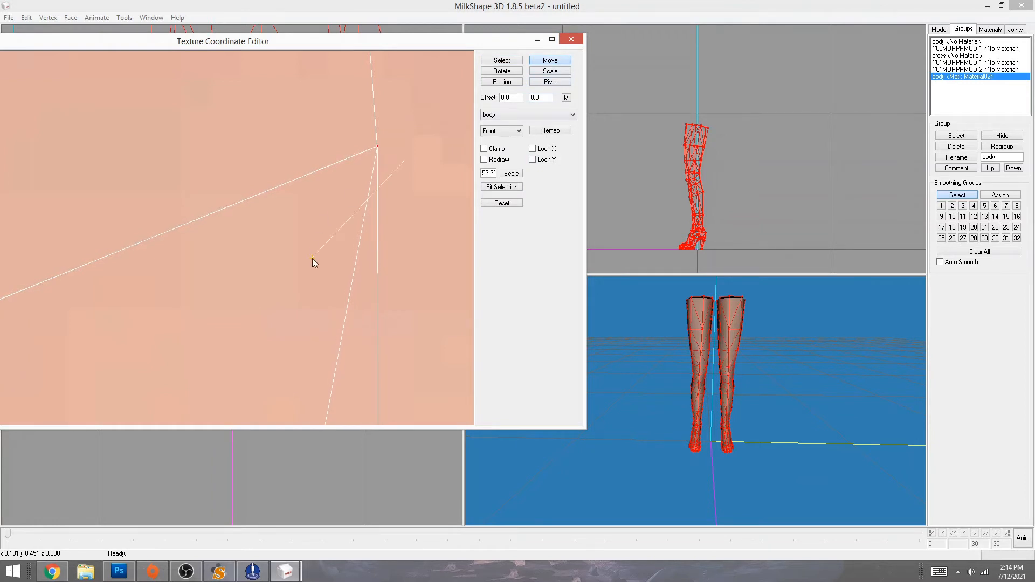
- Nudge another leg seam vertex slightly to the right
{"action": "left_click", "coordinate": [502, 60]}
{"action": "left_click_drag", "start_coordinate": [765, 409], "coordinate": [797, 413]}
{"action": "left_click_drag", "start_coordinate": [232, 293], "coordinate": [485, 289], "text": "ctrl"}
{"action": "left_click_drag", "start_coordinate": [211, 335], "coordinate": [429, 208], "text": "ctrl"}
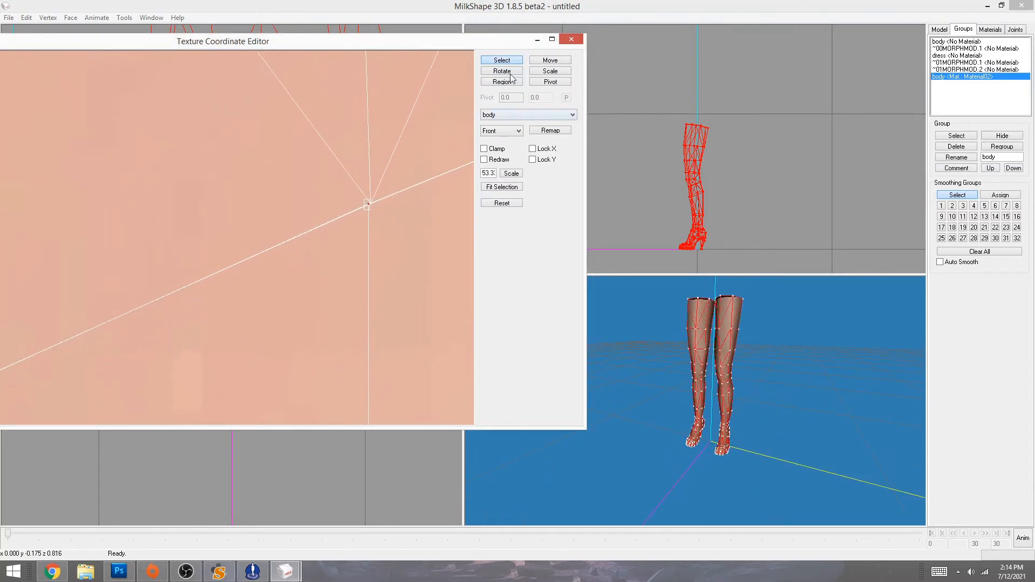
{"action": "left_click", "coordinate": [550, 60]}
{"action": "left_click_drag", "start_coordinate": [407, 251], "coordinate": [408, 250]}
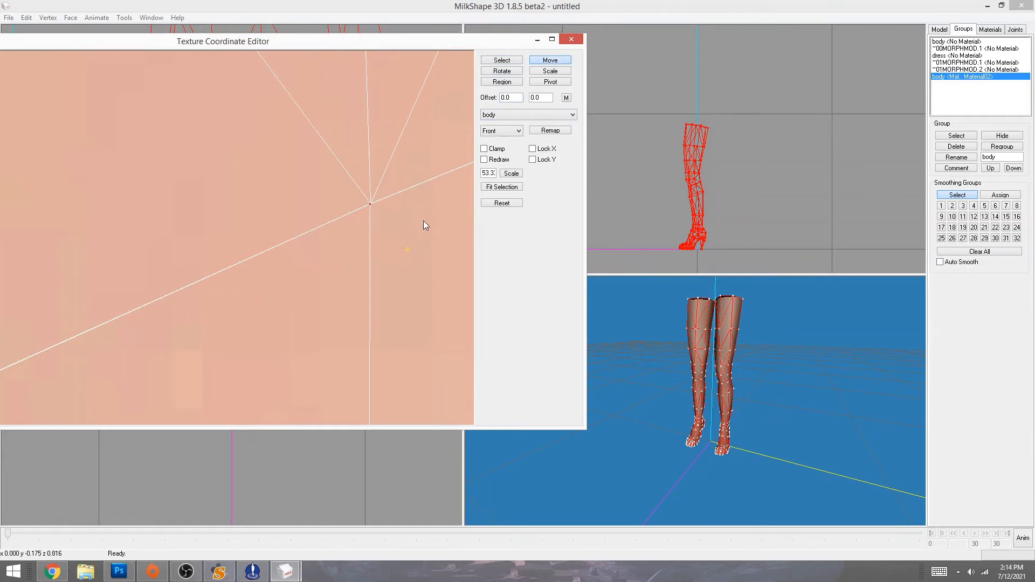
- Pan across the remaining seam vertices, then zoom out to the whole UV layout
{"action": "left_click", "coordinate": [493, 60]}
{"action": "left_click_drag", "start_coordinate": [223, 369], "coordinate": [593, 237], "text": "ctrl"}
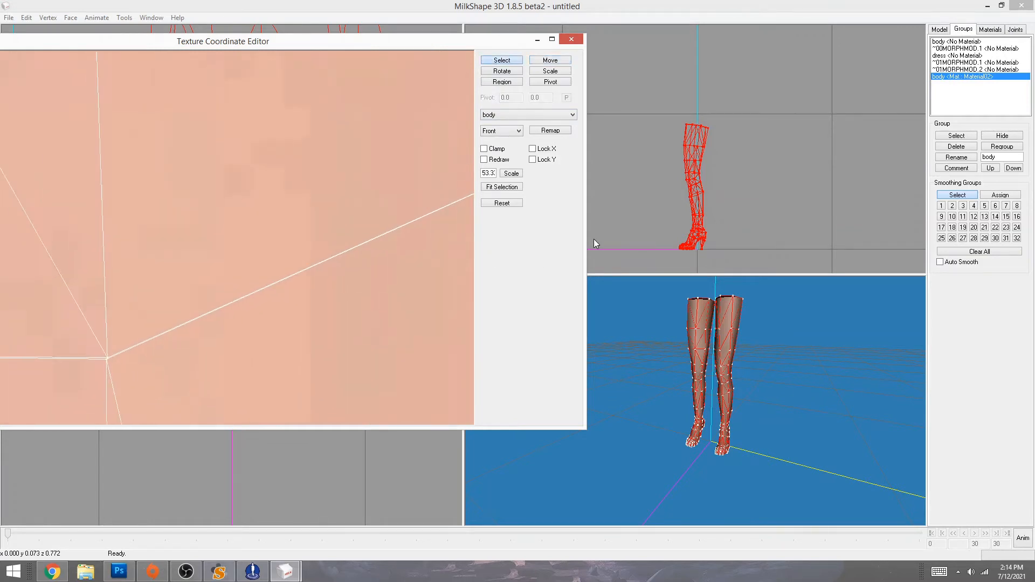
{"action": "mouse_move", "coordinate": [259, 335]}
{"action": "left_mouse_down", "text": "ctrl"}
{"action": "mouse_move", "coordinate": [402, 277]}
{"action": "mouse_move", "coordinate": [533, 246]}
{"action": "left_mouse_up", "text": "ctrl"}
{"action": "left_click_drag", "start_coordinate": [182, 334], "coordinate": [452, 295], "text": "ctrl"}
{"action": "left_click_drag", "start_coordinate": [134, 319], "coordinate": [475, 328], "text": "ctrl"}
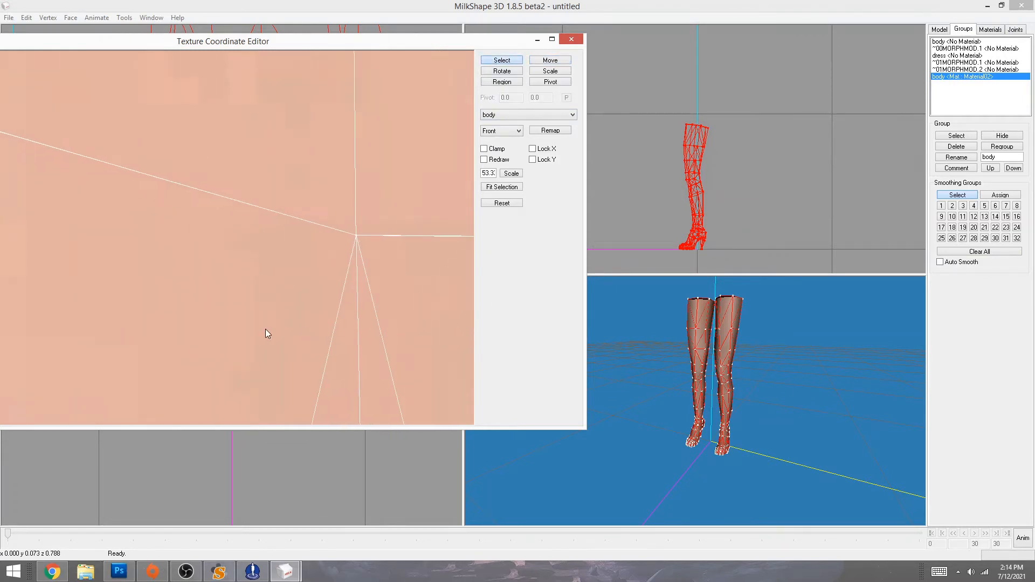
{"action": "left_click_drag", "start_coordinate": [136, 307], "coordinate": [521, 407], "text": "ctrl"}
{"action": "left_click_drag", "start_coordinate": [79, 312], "coordinate": [229, 343], "text": "ctrl"}
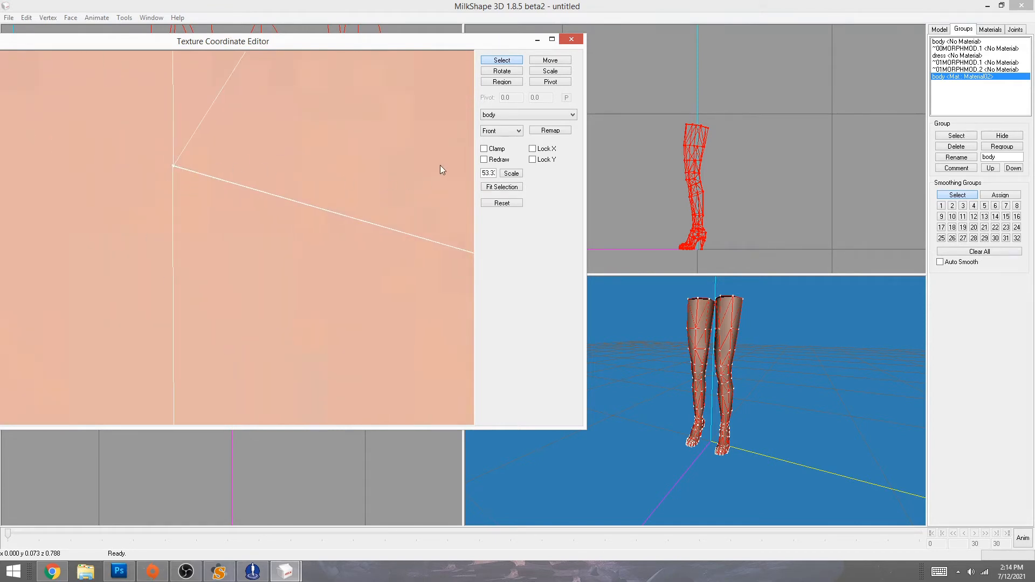
{"action": "left_click", "coordinate": [502, 186]}
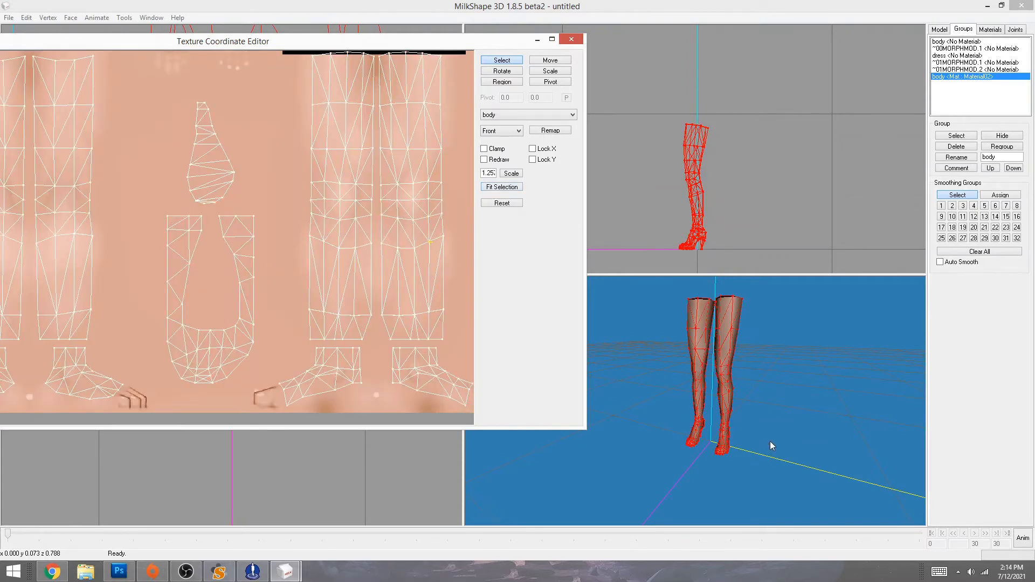
- Turn off the wireframe overlay to view the legs textured in the 3D view
{"action": "left_click_drag", "start_coordinate": [769, 441], "coordinate": [765, 295]}
{"action": "left_click_drag", "start_coordinate": [788, 377], "coordinate": [574, 352]}
{"action": "right_click", "coordinate": [720, 401]}
{"action": "left_click", "coordinate": [776, 205]}
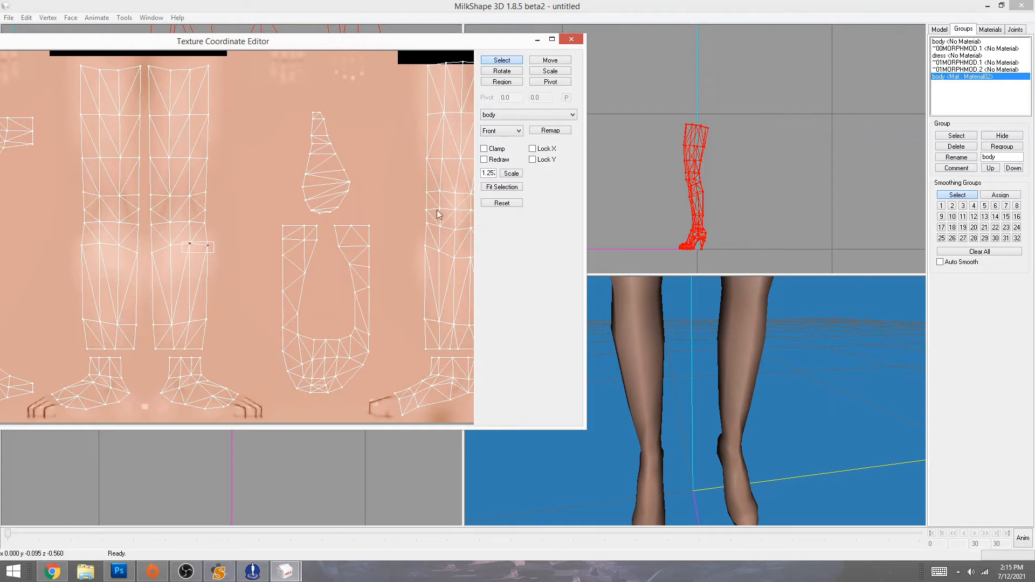
- Zoom onto another seam vertex and nudge it slightly left and down
{"action": "left_click", "coordinate": [494, 188]}
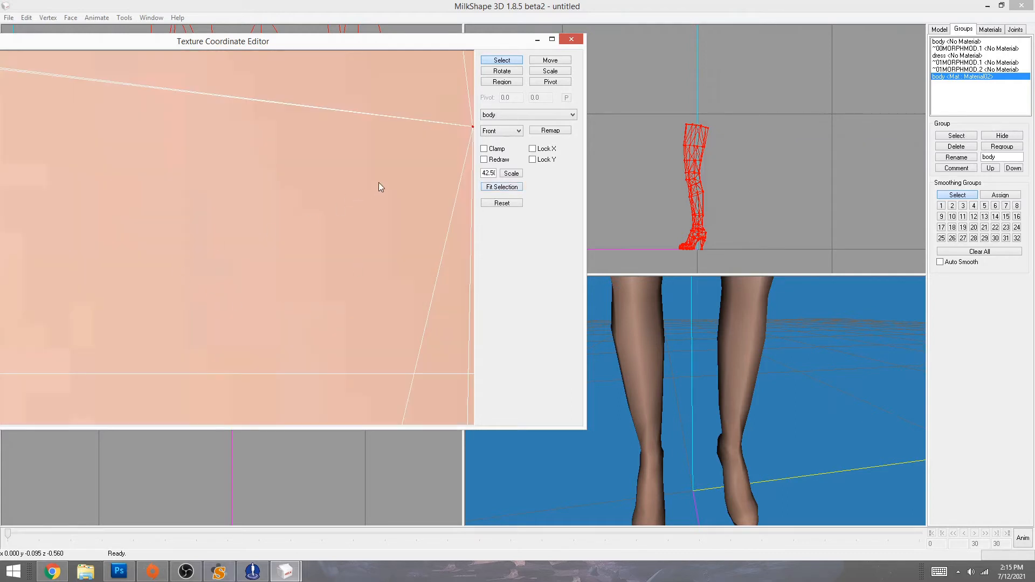
{"action": "middle_click_drag", "start_coordinate": [378, 182], "coordinate": [299, 221]}
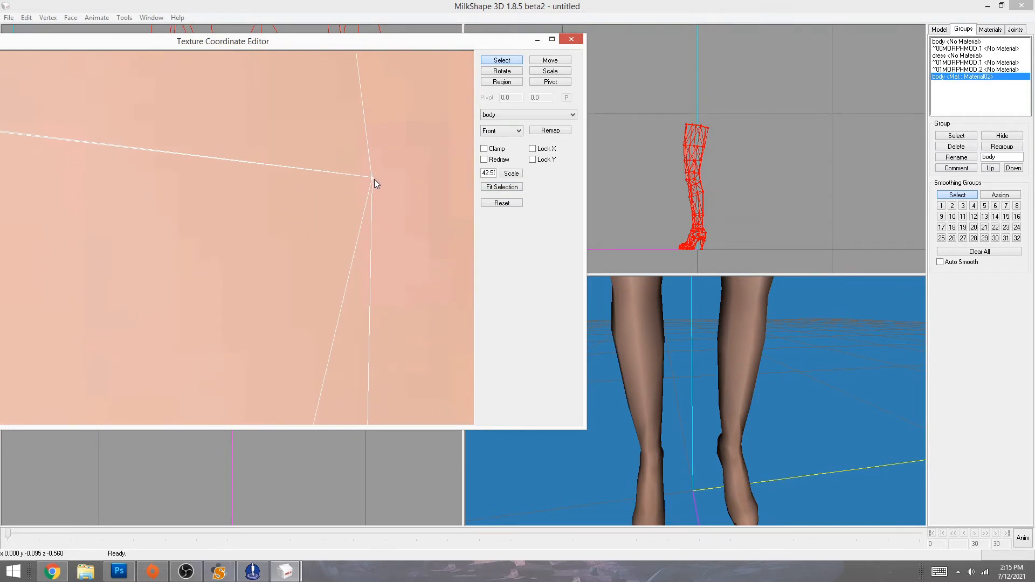
{"action": "left_click_drag", "start_coordinate": [374, 179], "coordinate": [388, 215]}
{"action": "left_click", "coordinate": [542, 61]}
{"action": "left_click_drag", "start_coordinate": [741, 422], "coordinate": [791, 432]}
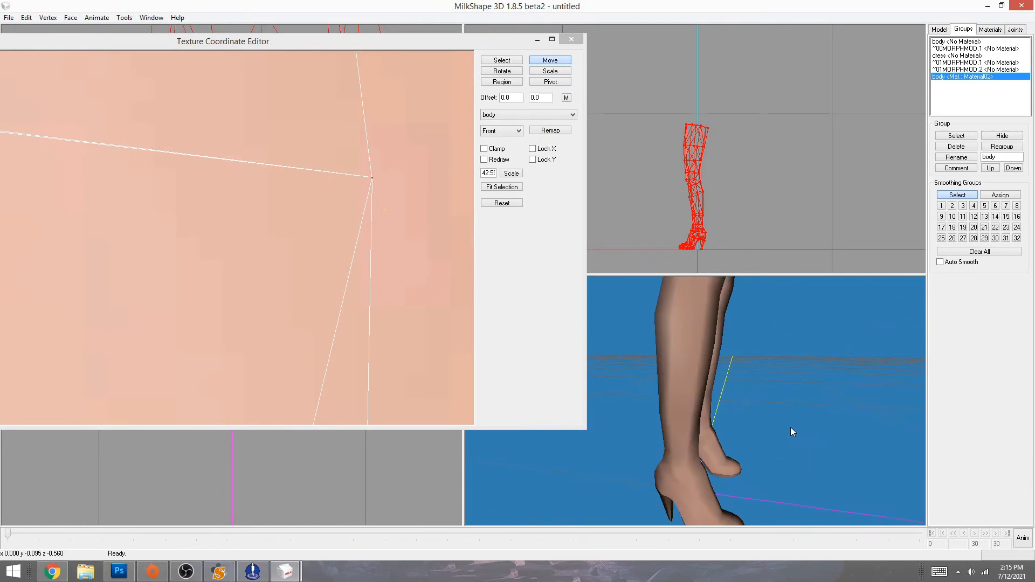
- Close the UV editor and double-click the body group to reselect its mesh
{"action": "left_click", "coordinate": [571, 39]}
{"action": "left_click_drag", "start_coordinate": [744, 474], "coordinate": [651, 423]}
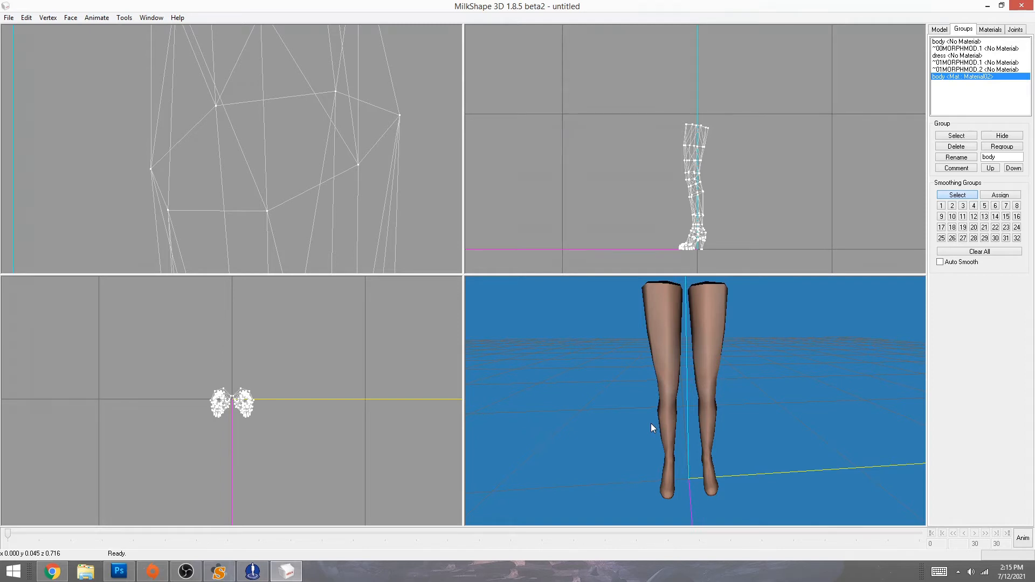
{"action": "double_click", "coordinate": [954, 77]}
{"action": "left_click", "coordinate": [151, 19]}
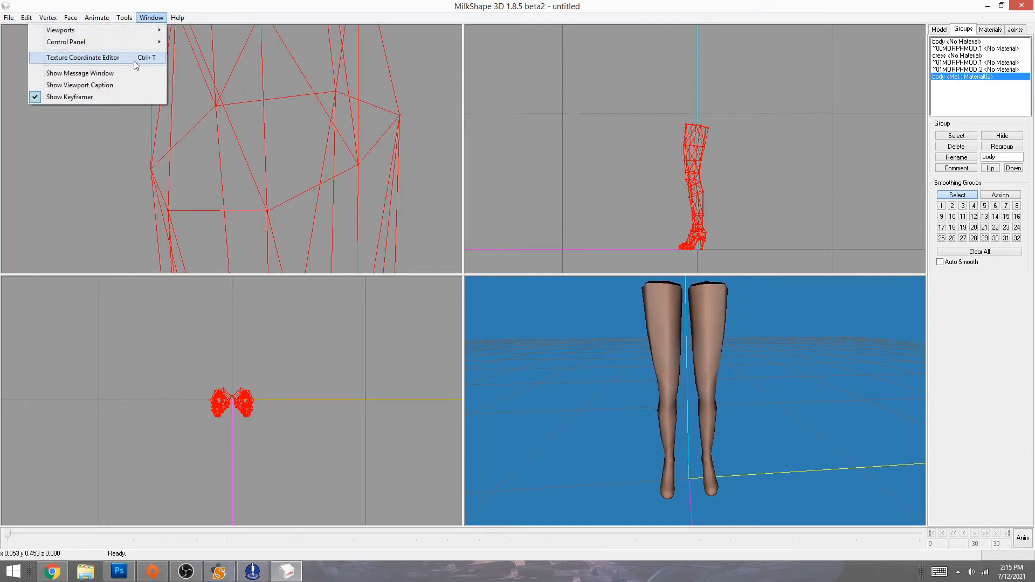
- Reopen the UV editor at .75 scale, showing the whole leg layout with nothing selected
{"action": "left_click", "coordinate": [134, 60]}
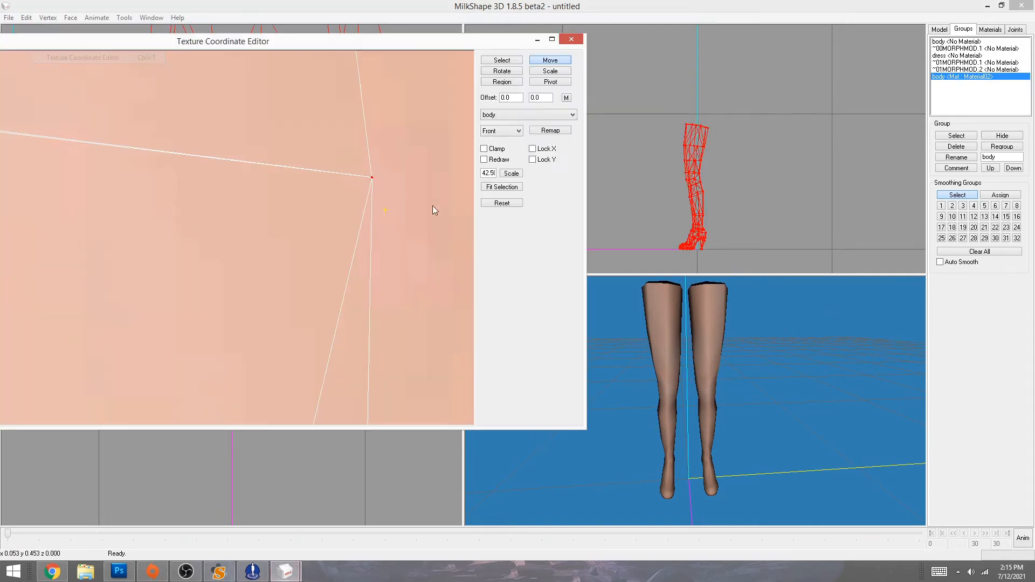
{"action": "double_click", "coordinate": [488, 173]}
{"action": "type", "text": ".75"}
{"action": "left_click", "coordinate": [512, 174]}
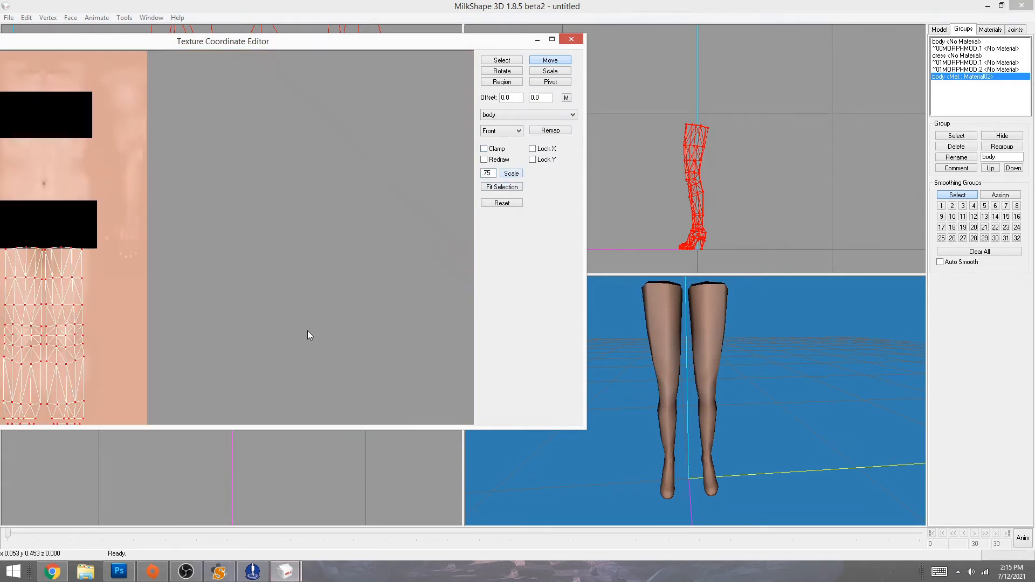
{"action": "middle_click_drag", "start_coordinate": [291, 288], "coordinate": [630, 159]}
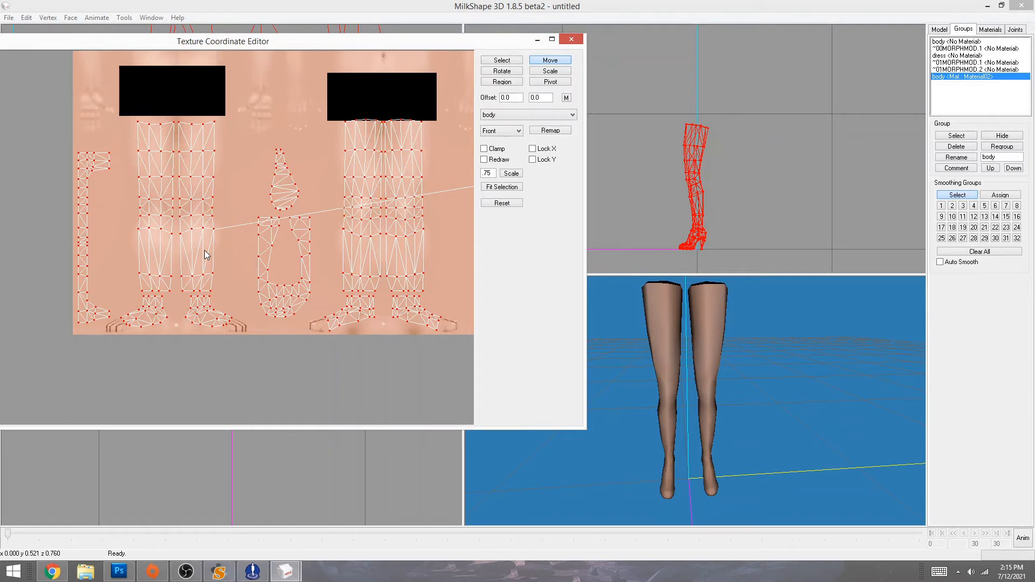
{"action": "left_click", "coordinate": [502, 60]}
{"action": "left_click", "coordinate": [256, 138]}
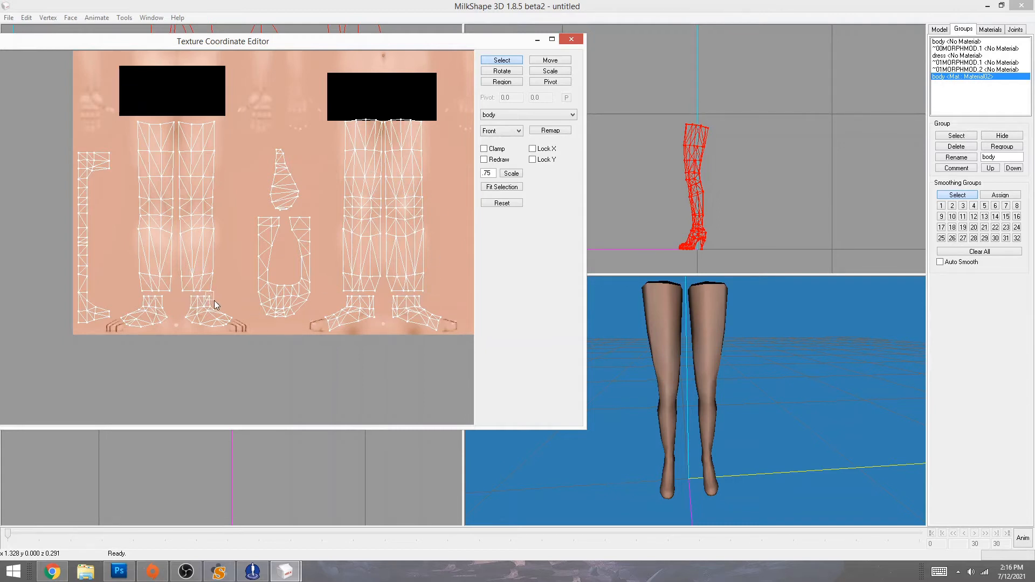
- Box-select the left ankle UV vertices and fit the UV view to them, with the boot orbited into 3D view
{"action": "left_click_drag", "start_coordinate": [206, 291], "coordinate": [214, 300]}
{"action": "left_click_drag", "start_coordinate": [836, 502], "coordinate": [749, 413]}
{"action": "scroll", "coordinate": [718, 480], "scroll_direction": "up", "scroll_amount": 4}
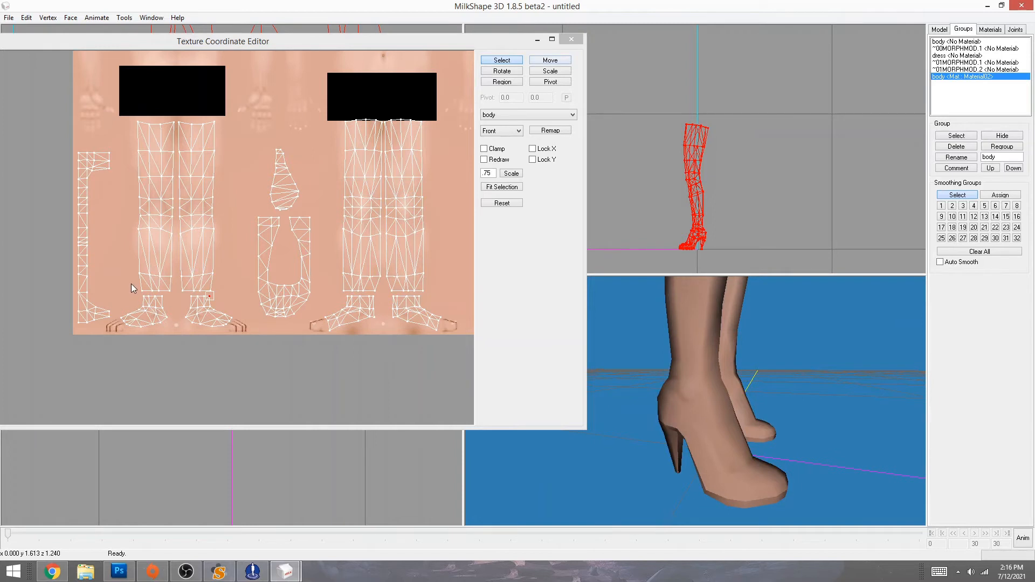
{"action": "left_click_drag", "start_coordinate": [131, 283], "coordinate": [174, 302]}
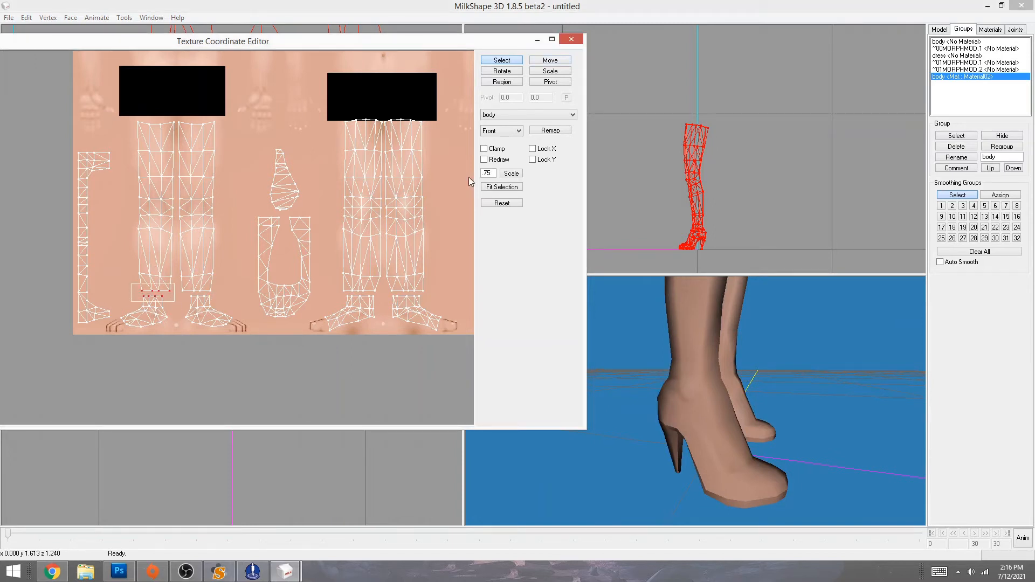
{"action": "left_click", "coordinate": [502, 187]}
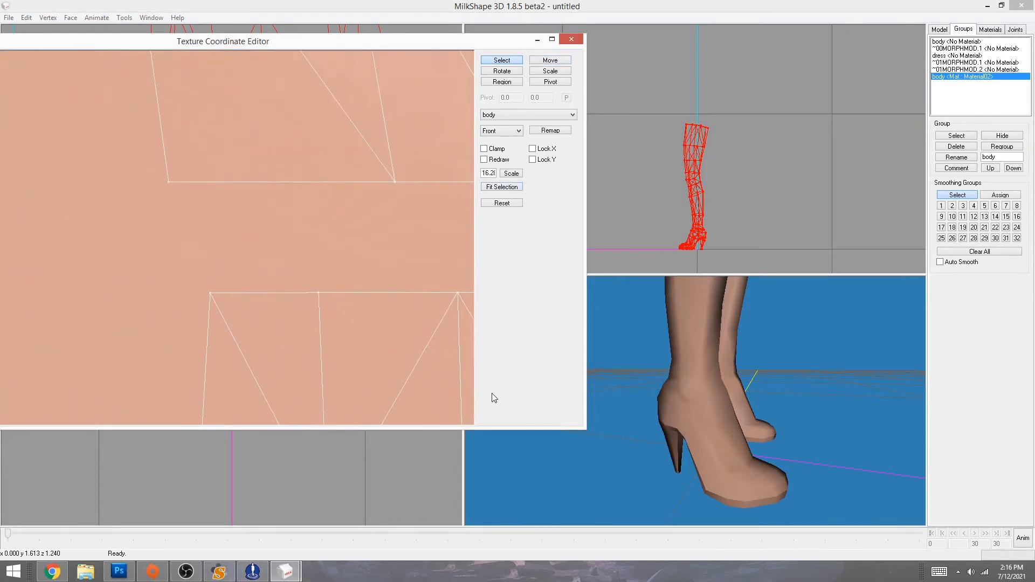
- Set the UV view scale to 10.75, then back to .75
{"action": "double_click", "coordinate": [489, 173]}
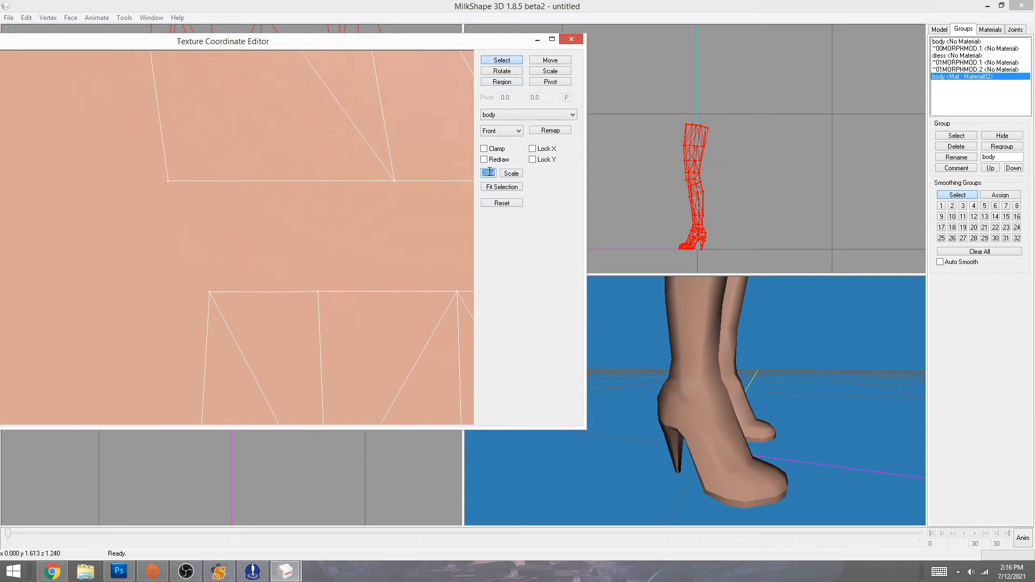
{"action": "type", "text": "10.75"}
{"action": "left_click", "coordinate": [507, 175]}
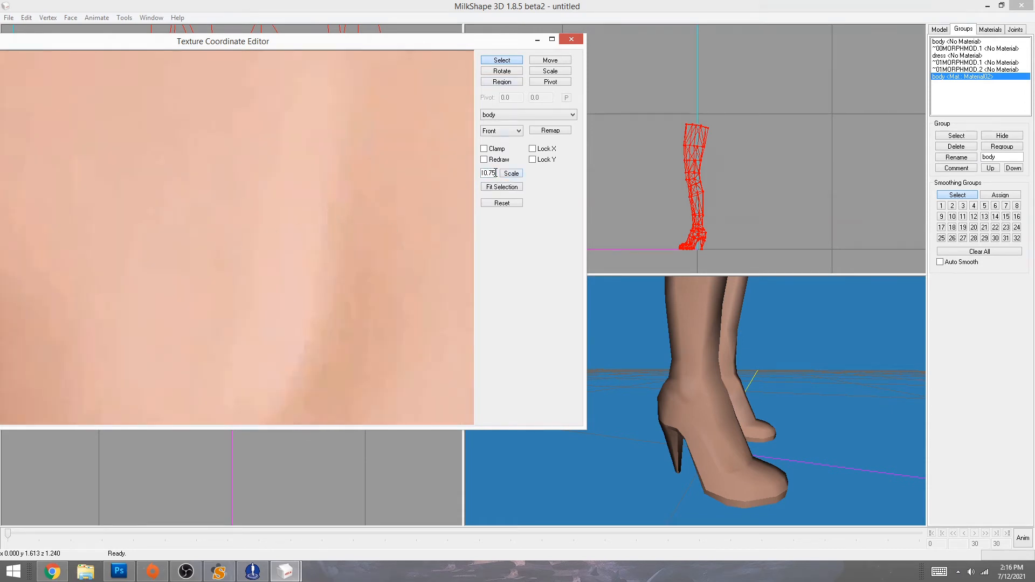
{"action": "double_click", "coordinate": [494, 173]}
{"action": "type", "text": ".75"}
{"action": "left_click", "coordinate": [511, 173]}
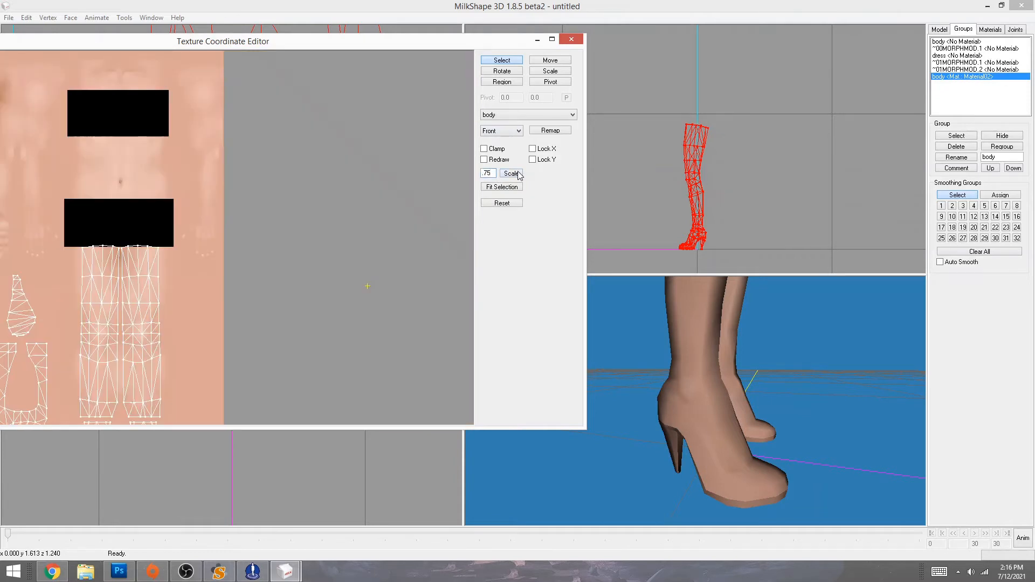
- Pan to the legs and zoom the UV view onto the selected ankle vertices
{"action": "right_click_drag", "start_coordinate": [135, 288], "coordinate": [462, 210]}
{"action": "left_click_drag", "start_coordinate": [221, 302], "coordinate": [314, 323]}
{"action": "left_click", "coordinate": [496, 186]}
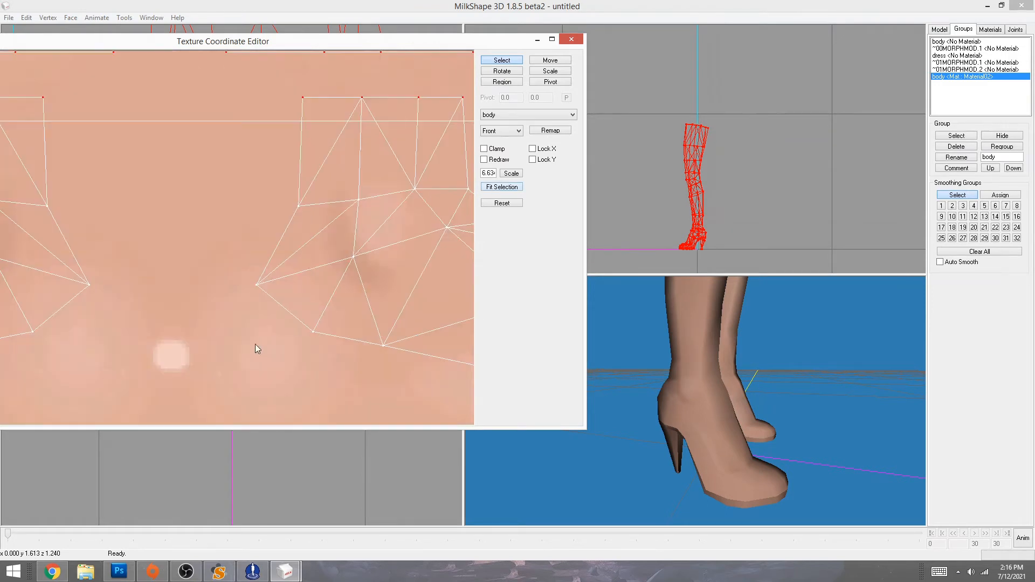
{"action": "middle_click_drag", "start_coordinate": [165, 240], "coordinate": [468, 407]}
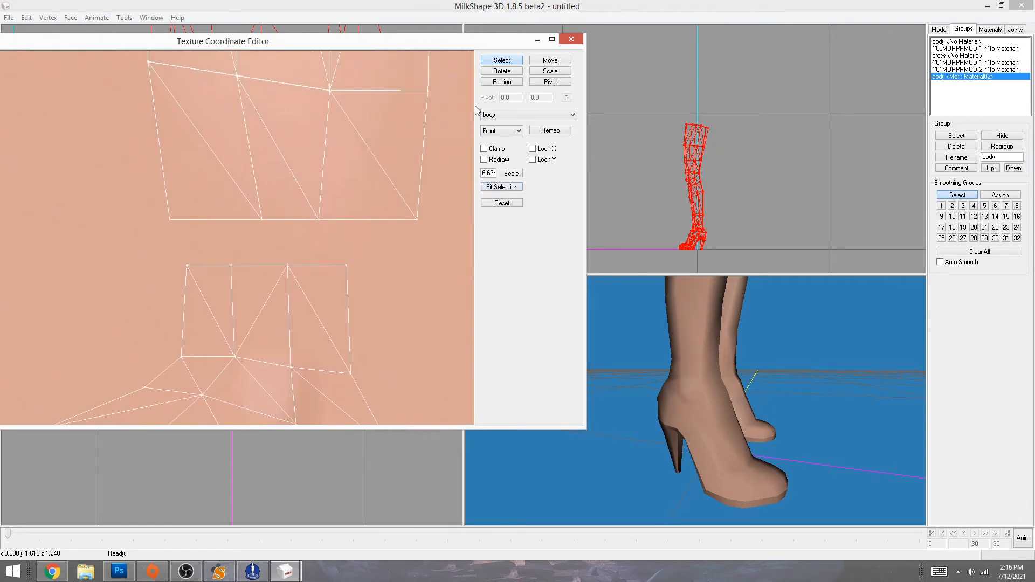
- Move the first lower ankle UV vertices, raising one up and to the right
{"action": "mouse_move", "coordinate": [165, 250]}
{"action": "left_mouse_down"}
{"action": "mouse_move", "coordinate": [204, 285]}
{"action": "mouse_move", "coordinate": [150, 263]}
{"action": "left_mouse_up"}
{"action": "left_click", "coordinate": [538, 63]}
{"action": "left_click_drag", "start_coordinate": [716, 431], "coordinate": [725, 428]}
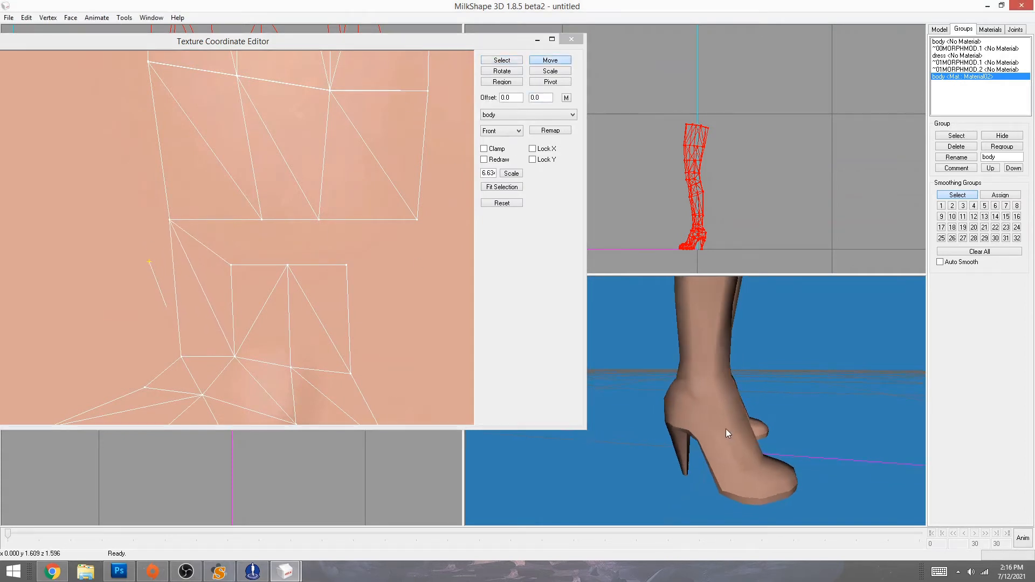
{"action": "left_click", "coordinate": [502, 61]}
{"action": "left_click_drag", "start_coordinate": [224, 251], "coordinate": [305, 284]}
{"action": "left_click", "coordinate": [550, 60]}
{"action": "left_click", "coordinate": [501, 61]}
{"action": "left_click", "coordinate": [550, 60]}
{"action": "left_click_drag", "start_coordinate": [306, 319], "coordinate": [364, 282]}
- Raise the next ankle vertex to the upper row and orbit to check both boots
{"action": "left_click", "coordinate": [501, 60]}
{"action": "left_click", "coordinate": [550, 60]}
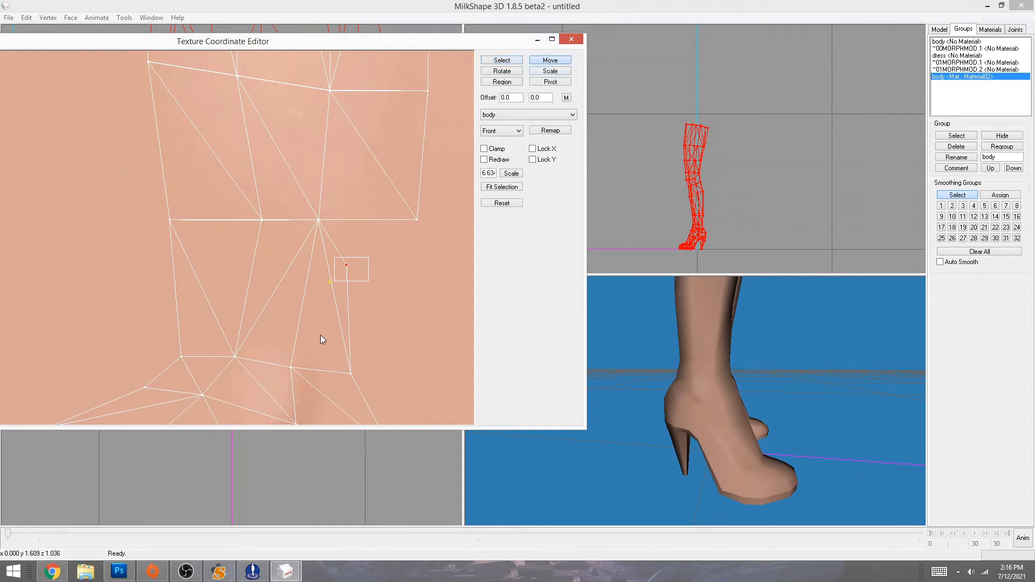
{"action": "left_click_drag", "start_coordinate": [320, 335], "coordinate": [390, 290]}
{"action": "left_click_drag", "start_coordinate": [822, 442], "coordinate": [987, 434]}
{"action": "left_click_drag", "start_coordinate": [409, 338], "coordinate": [0, 355], "text": "ctrl"}
- Pan along the ankle mesh and pull the next lower vertices up and to the left
{"action": "left_click_drag", "start_coordinate": [96, 338], "coordinate": [178, 338], "text": "ctrl"}
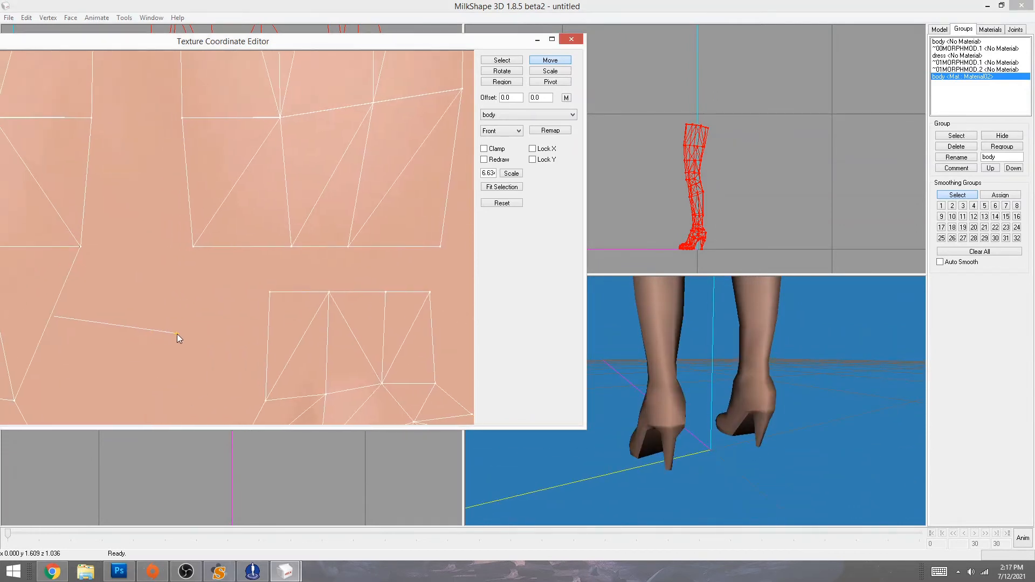
{"action": "left_click", "coordinate": [502, 60]}
{"action": "left_click_drag", "start_coordinate": [279, 300], "coordinate": [255, 276]}
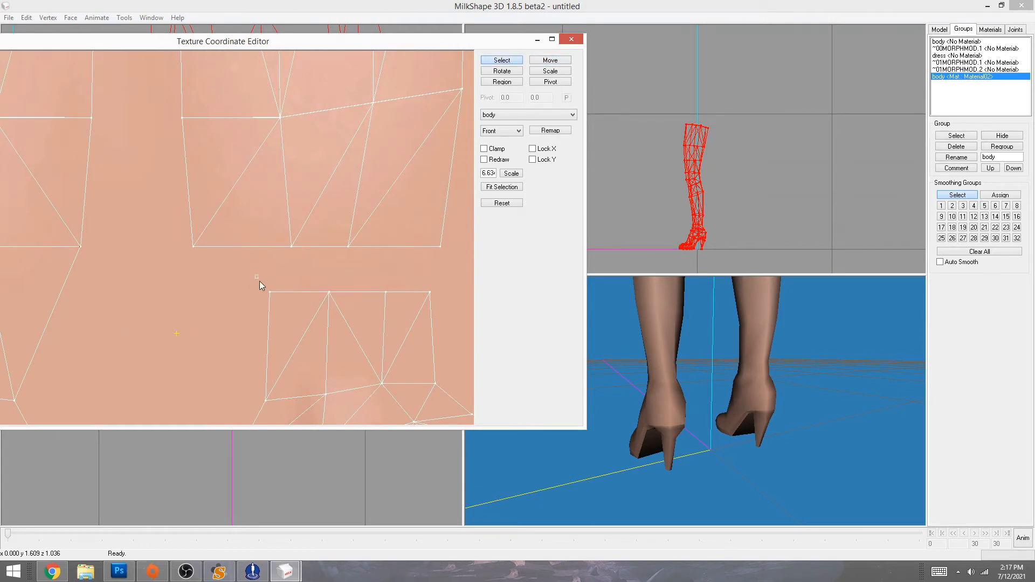
{"action": "left_click", "coordinate": [550, 60]}
{"action": "left_click_drag", "start_coordinate": [287, 311], "coordinate": [211, 266]}
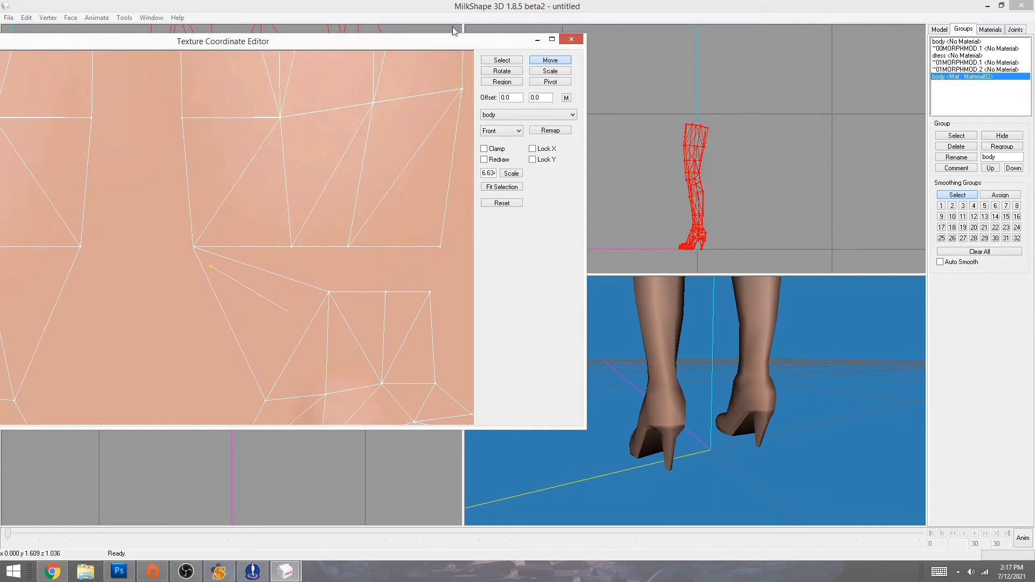
{"action": "left_click", "coordinate": [502, 60]}
{"action": "mouse_move", "coordinate": [315, 281]}
{"action": "left_mouse_down"}
{"action": "mouse_move", "coordinate": [345, 303]}
{"action": "mouse_move", "coordinate": [309, 264]}
{"action": "left_mouse_up"}
{"action": "left_click", "coordinate": [551, 61]}
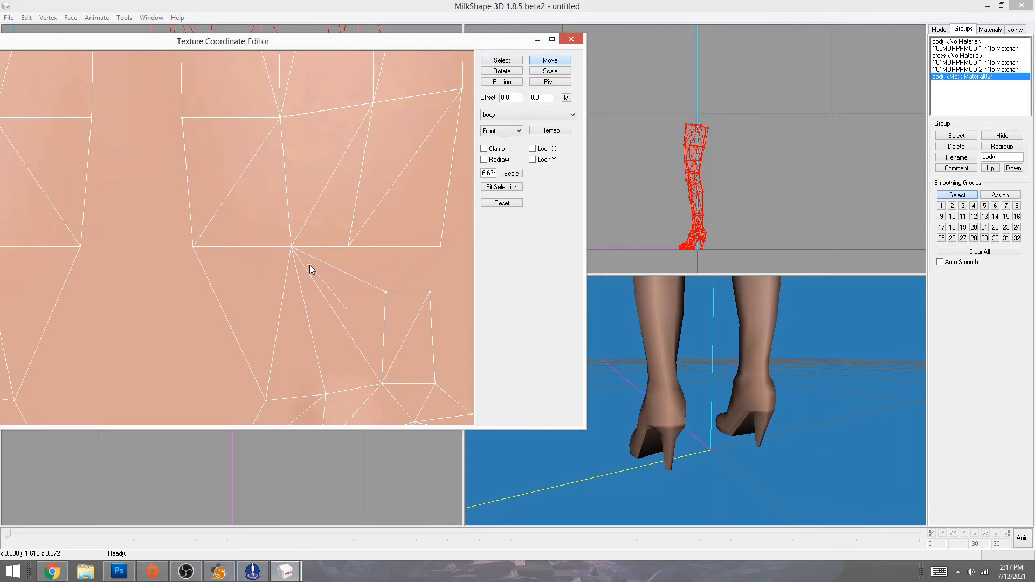
- Pull another ankle vertex up-left and raise the rightmost lower vertex, checking the boots' front
{"action": "left_click", "coordinate": [502, 60]}
{"action": "left_click_drag", "start_coordinate": [376, 276], "coordinate": [399, 295]}
{"action": "left_click", "coordinate": [550, 61]}
{"action": "left_click_drag", "start_coordinate": [367, 330], "coordinate": [332, 289]}
{"action": "left_click", "coordinate": [501, 61]}
{"action": "left_click_drag", "start_coordinate": [419, 279], "coordinate": [438, 271]}
{"action": "left_click", "coordinate": [550, 59]}
{"action": "mouse_move", "coordinate": [718, 384]}
{"action": "left_mouse_down"}
{"action": "mouse_move", "coordinate": [706, 403]}
{"action": "mouse_move", "coordinate": [947, 403]}
{"action": "left_mouse_up"}
- Pan to the next ankle mesh and pull a lower vertex up and to the left
{"action": "left_click_drag", "start_coordinate": [461, 323], "coordinate": [1, 355], "text": "ctrl"}
{"action": "left_click_drag", "start_coordinate": [353, 334], "coordinate": [1, 326], "text": "ctrl"}
{"action": "left_click_drag", "start_coordinate": [1, 327], "coordinate": [377, 318]}
{"action": "left_click_drag", "start_coordinate": [378, 318], "coordinate": [18, 318], "text": "ctrl"}
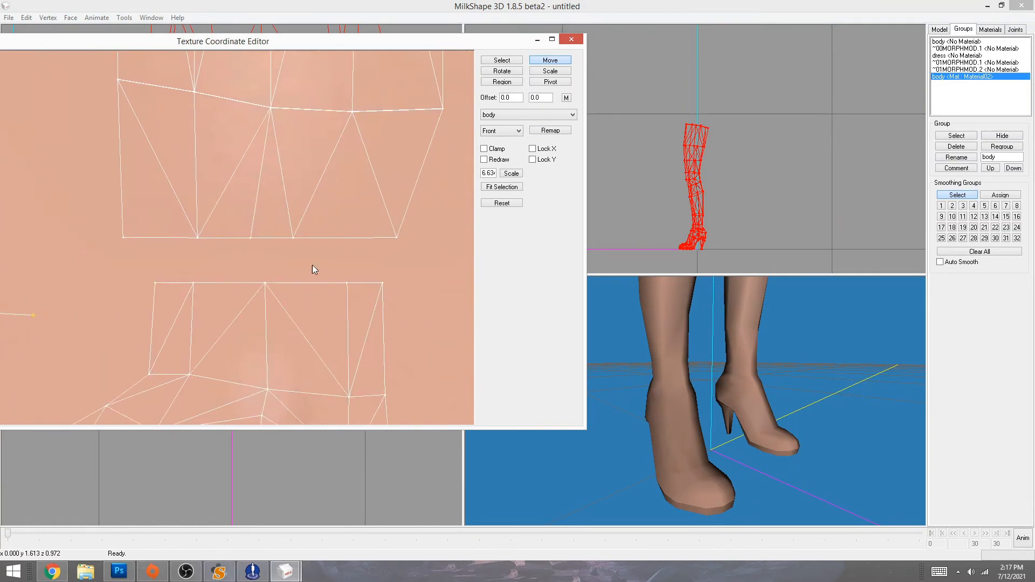
{"action": "left_click", "coordinate": [501, 60]}
{"action": "left_click_drag", "start_coordinate": [139, 262], "coordinate": [172, 299]}
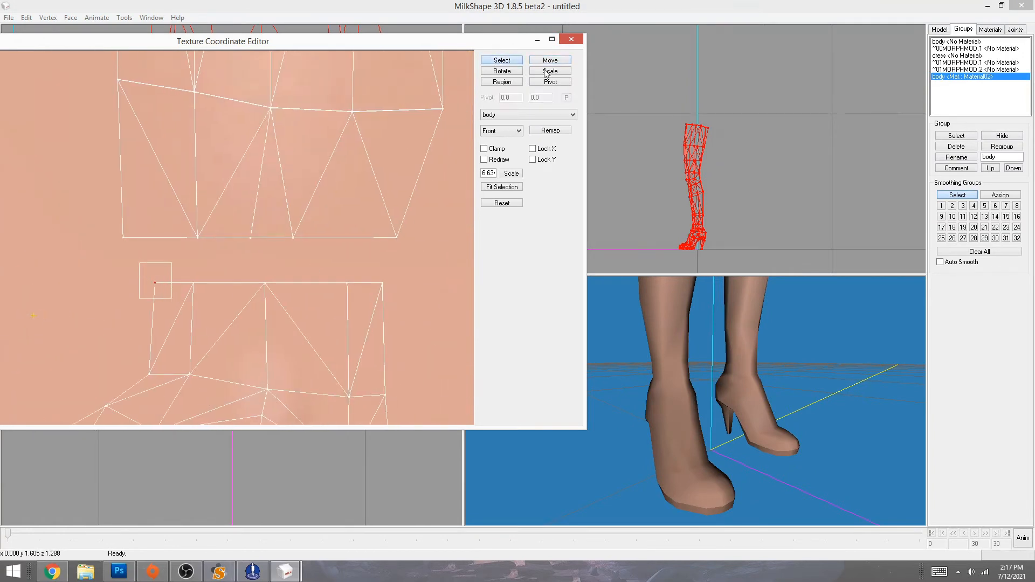
{"action": "left_click", "coordinate": [550, 61]}
{"action": "left_click_drag", "start_coordinate": [248, 336], "coordinate": [208, 294]}
- Shift one ankle vertex right and raise the next one to the upper row
{"action": "left_click", "coordinate": [502, 60]}
{"action": "left_click", "coordinate": [550, 60]}
{"action": "left_click_drag", "start_coordinate": [331, 282], "coordinate": [281, 273]}
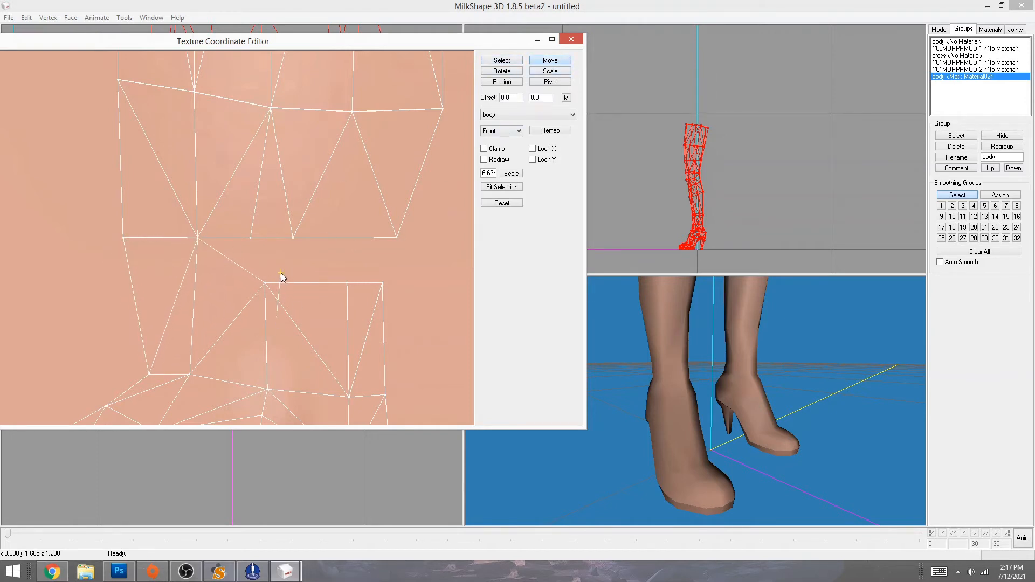
{"action": "left_click", "coordinate": [502, 60]}
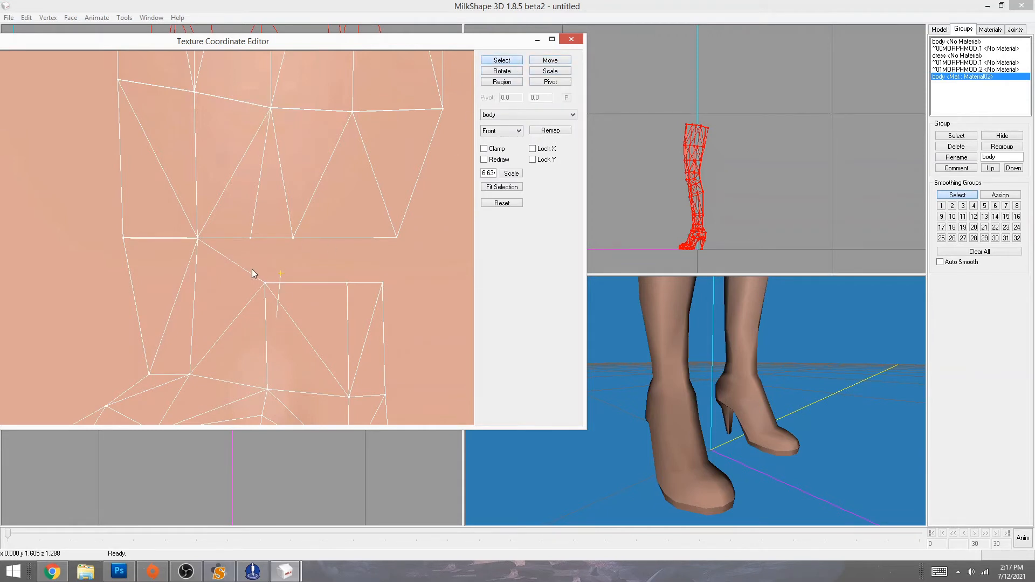
{"action": "left_click_drag", "start_coordinate": [394, 295], "coordinate": [368, 278]}
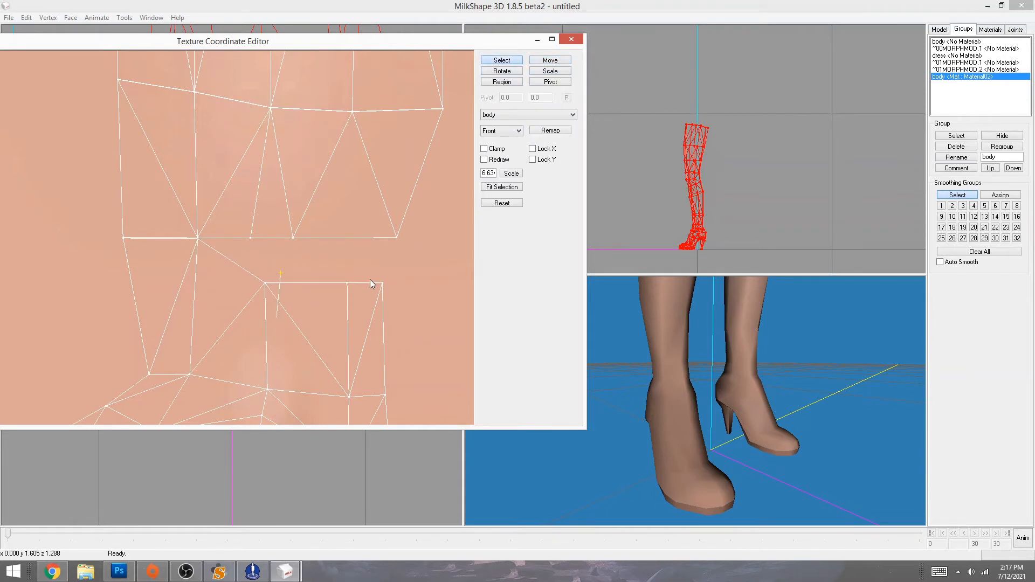
{"action": "left_click", "coordinate": [557, 61]}
{"action": "left_click_drag", "start_coordinate": [410, 364], "coordinate": [424, 319]}
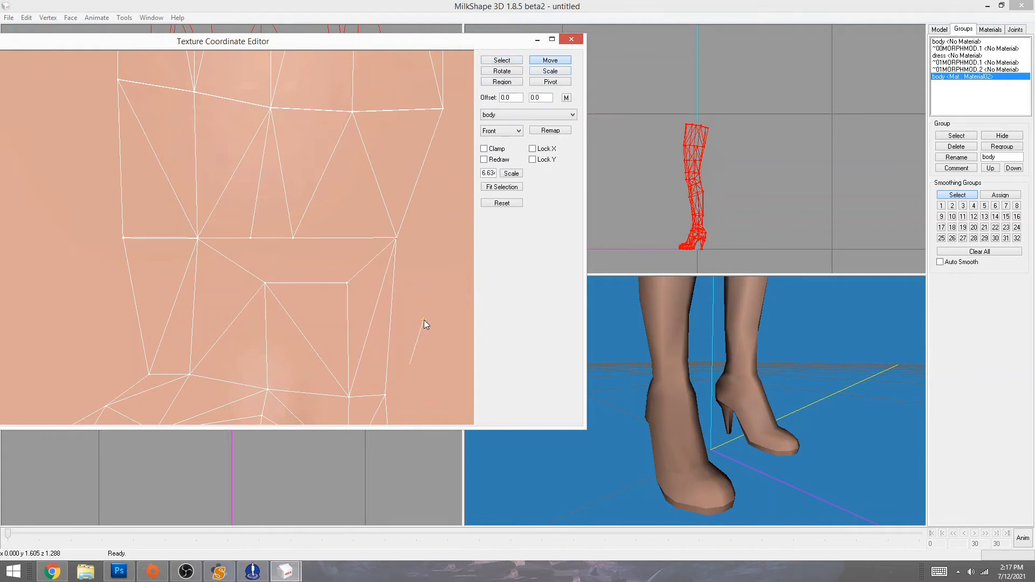
- Pull two more lower ankle vertices up, one toward the left
{"action": "left_click", "coordinate": [501, 61]}
{"action": "left_click_drag", "start_coordinate": [319, 273], "coordinate": [358, 294]}
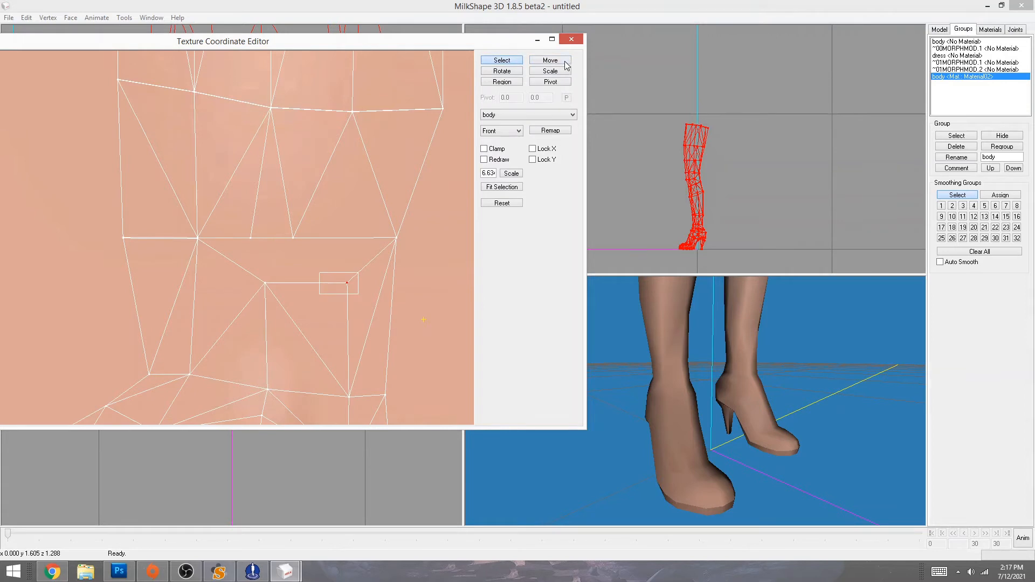
{"action": "left_click", "coordinate": [566, 63]}
{"action": "left_click_drag", "start_coordinate": [391, 380], "coordinate": [335, 335]}
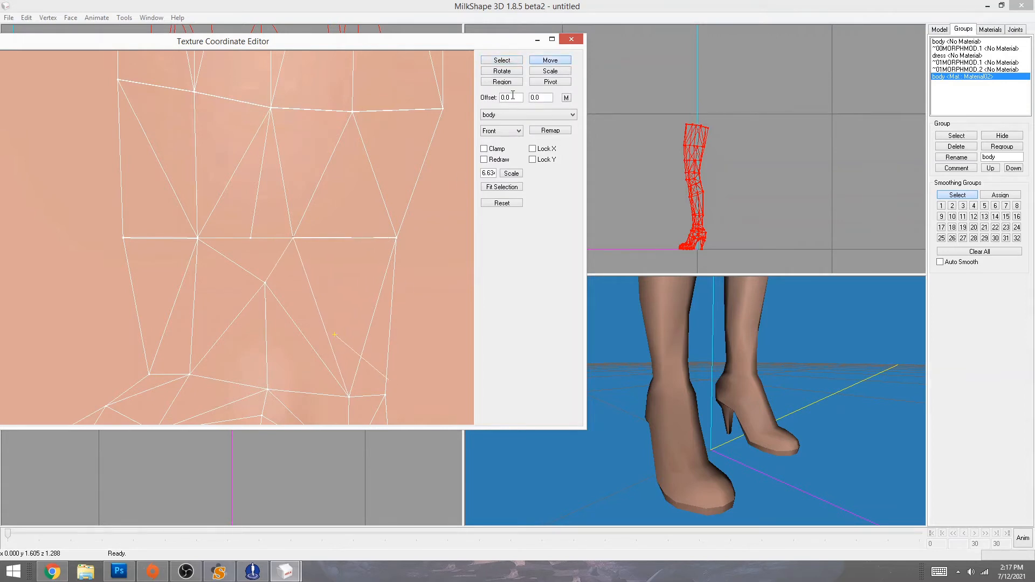
{"action": "left_click", "coordinate": [501, 61]}
{"action": "left_click_drag", "start_coordinate": [256, 268], "coordinate": [273, 292]}
{"action": "left_click", "coordinate": [554, 61]}
{"action": "left_click_drag", "start_coordinate": [279, 399], "coordinate": [263, 354]}
- Bring the right leg's ankle mesh into view and raise its first two lower vertices
{"action": "middle_click_drag", "start_coordinate": [422, 338], "coordinate": [166, 326]}
{"action": "middle_click_drag", "start_coordinate": [439, 317], "coordinate": [296, 330]}
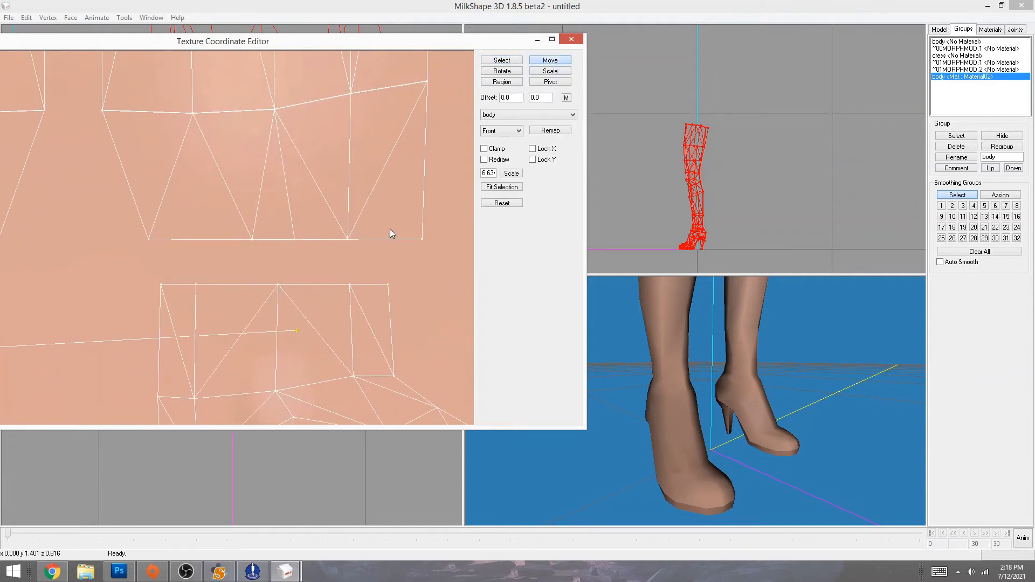
{"action": "left_click", "coordinate": [502, 60]}
{"action": "left_click_drag", "start_coordinate": [153, 278], "coordinate": [171, 299]}
{"action": "left_click", "coordinate": [550, 60]}
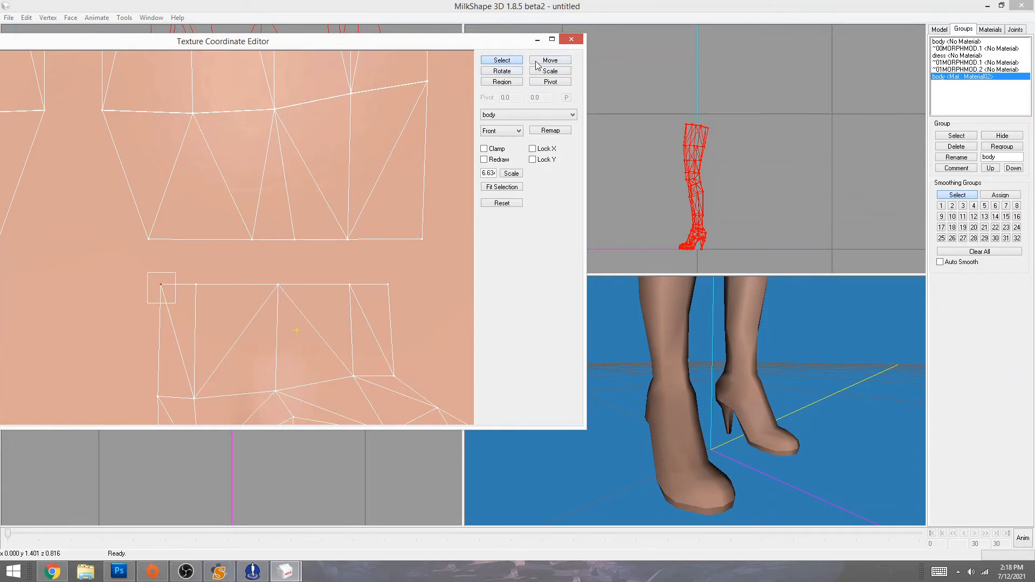
{"action": "left_click_drag", "start_coordinate": [262, 341], "coordinate": [250, 295]}
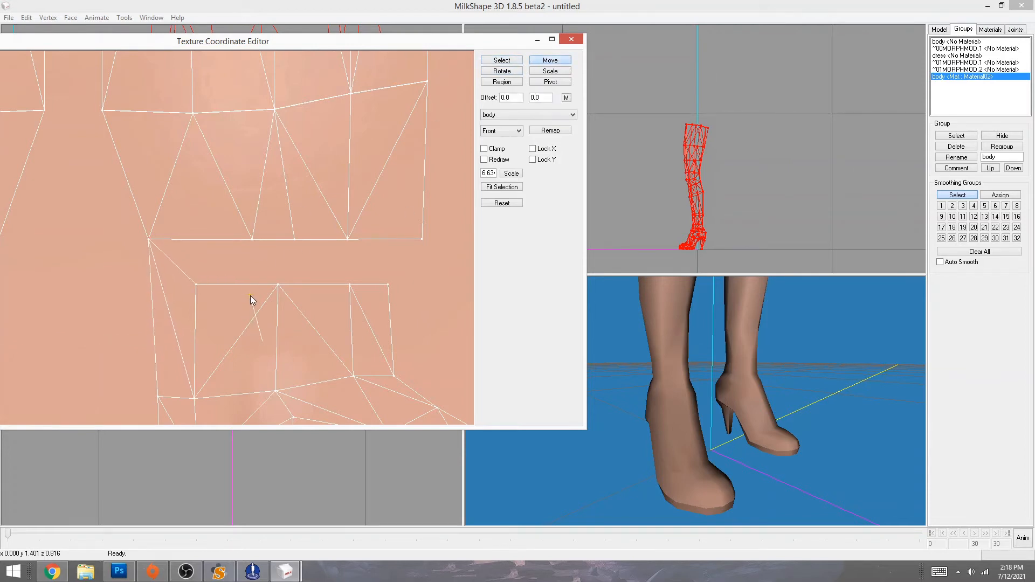
{"action": "left_click", "coordinate": [502, 60]}
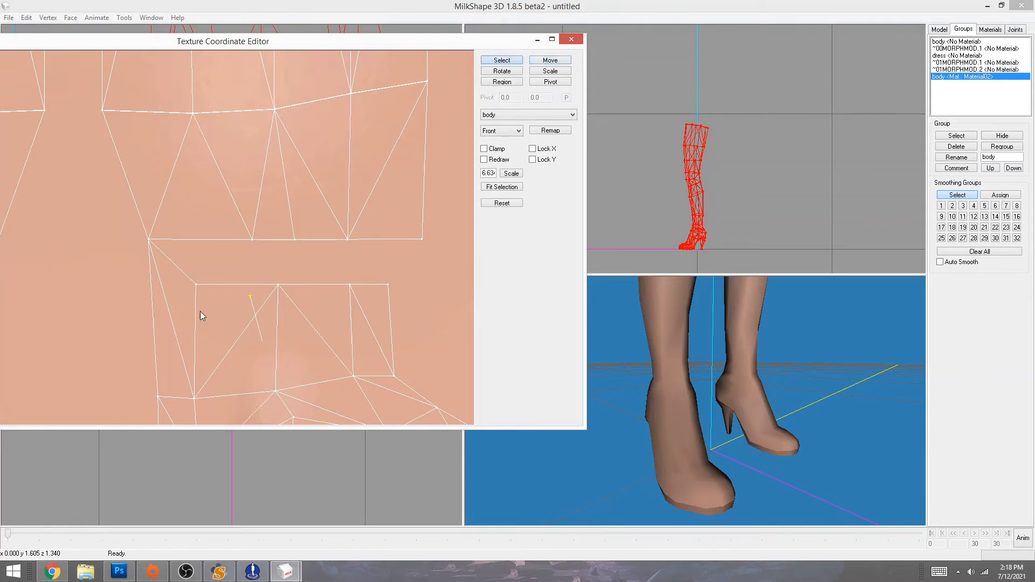
{"action": "left_click_drag", "start_coordinate": [181, 276], "coordinate": [209, 292]}
{"action": "left_click", "coordinate": [549, 60]}
{"action": "left_click_drag", "start_coordinate": [232, 371], "coordinate": [289, 328]}
- Raise the remaining right-ankle lower vertices upward, nudging the last one slightly right
{"action": "left_click", "coordinate": [502, 60]}
{"action": "left_click_drag", "start_coordinate": [259, 283], "coordinate": [298, 300]}
{"action": "left_click_drag", "start_coordinate": [295, 385], "coordinate": [309, 340]}
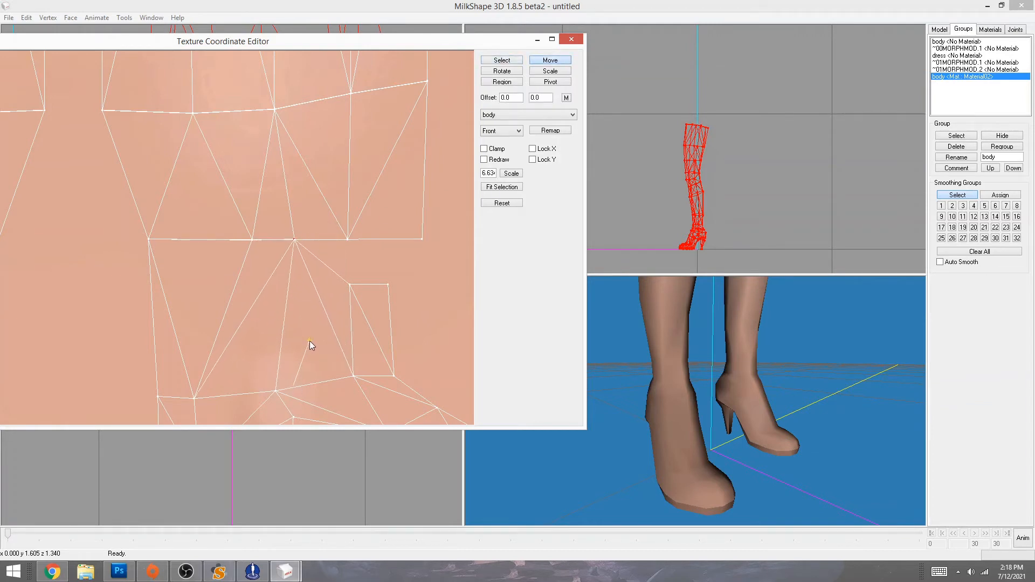
{"action": "left_click", "coordinate": [489, 60]}
{"action": "left_click_drag", "start_coordinate": [337, 276], "coordinate": [360, 292]}
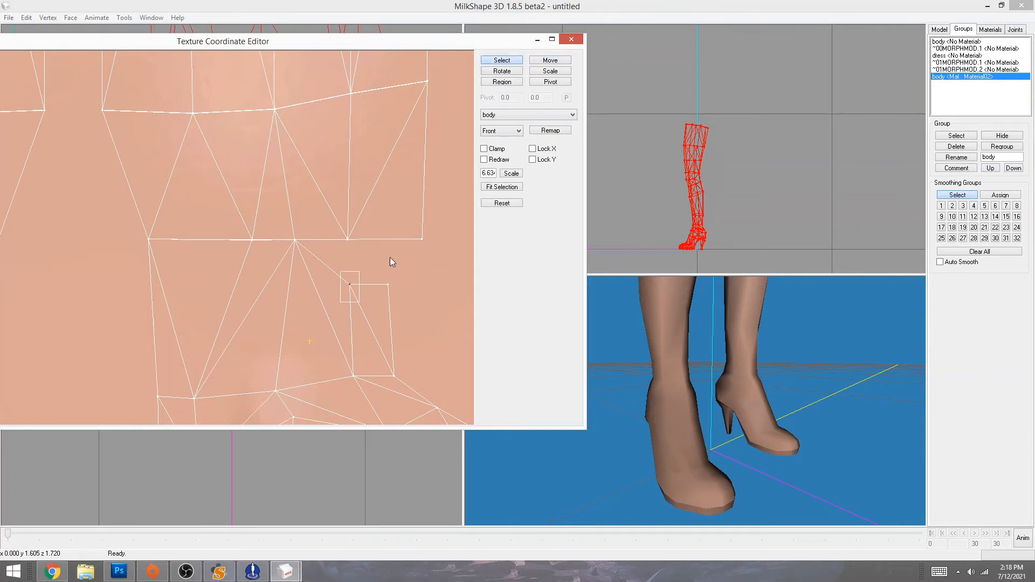
{"action": "left_click", "coordinate": [550, 59]}
{"action": "left_click_drag", "start_coordinate": [409, 359], "coordinate": [408, 313]}
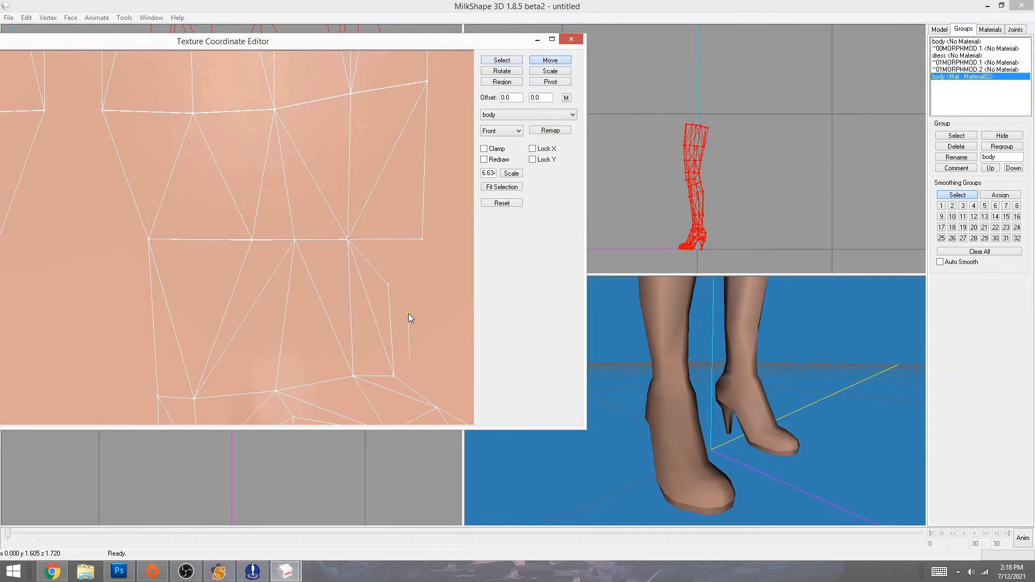
{"action": "left_click", "coordinate": [502, 60]}
{"action": "left_click", "coordinate": [549, 60]}
{"action": "left_click_drag", "start_coordinate": [359, 354], "coordinate": [393, 309]}
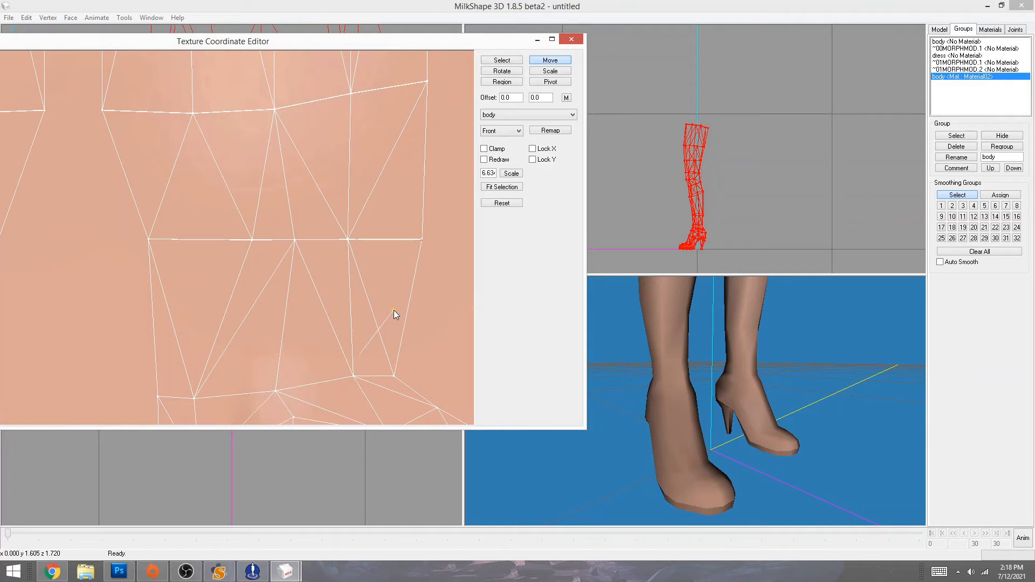
{"action": "left_click", "coordinate": [667, 429]}
- Orbit around the boots to inspect the heels, then close the Texture Coordinate Editor
{"action": "left_click_drag", "start_coordinate": [810, 452], "coordinate": [655, 453]}
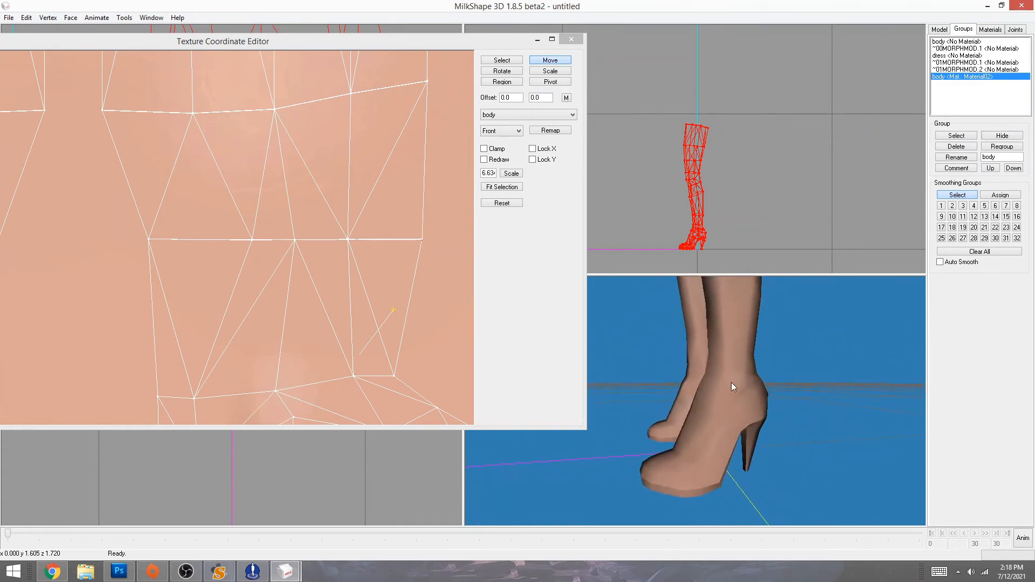
{"action": "left_click_drag", "start_coordinate": [731, 383], "coordinate": [684, 354]}
{"action": "left_click_drag", "start_coordinate": [665, 414], "coordinate": [817, 402]}
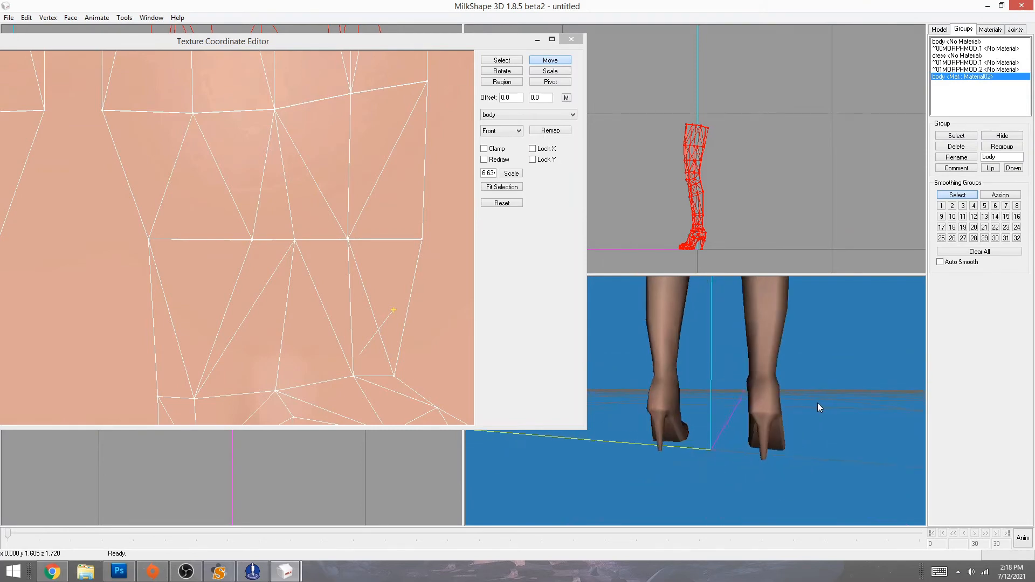
{"action": "left_click", "coordinate": [569, 40]}
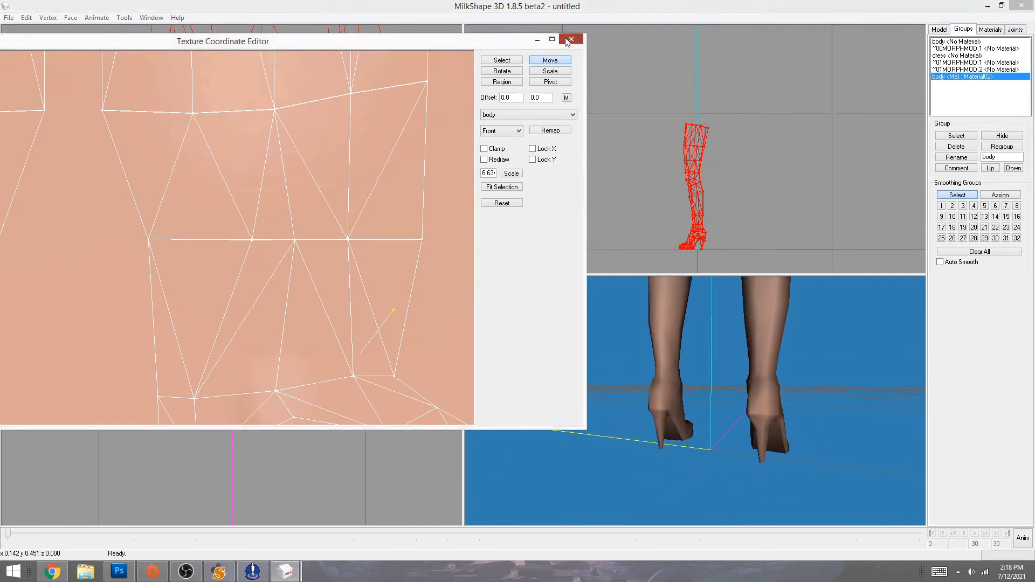
- Deselect the leg mesh and orbit and zoom out to show both stocking-textured legs
{"action": "left_click", "coordinate": [618, 208]}
{"action": "left_click_drag", "start_coordinate": [667, 437], "coordinate": [647, 574]}
{"action": "left_click_drag", "start_coordinate": [642, 451], "coordinate": [575, 442]}
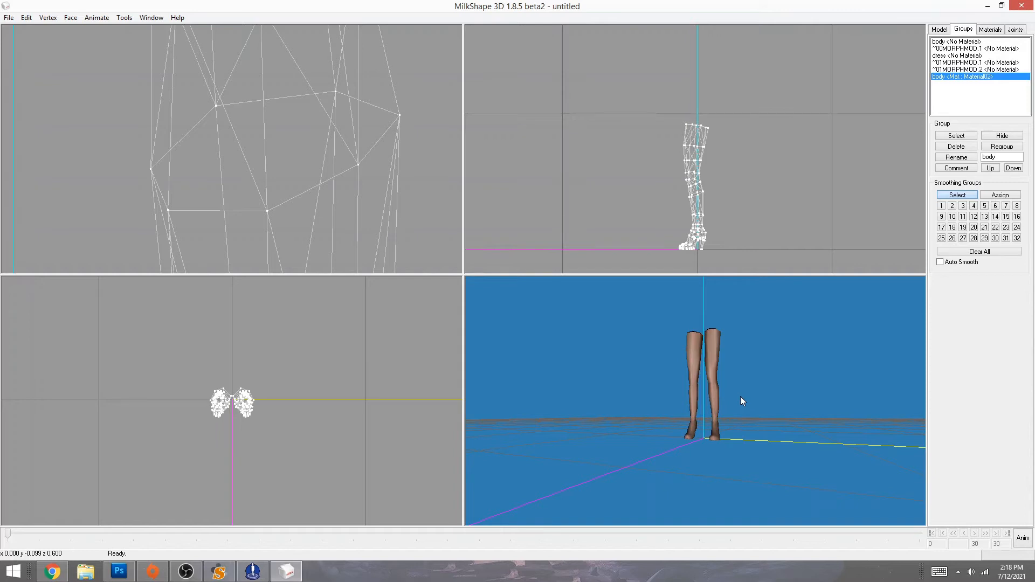
{"action": "left_click_drag", "start_coordinate": [742, 399], "coordinate": [762, 431]}
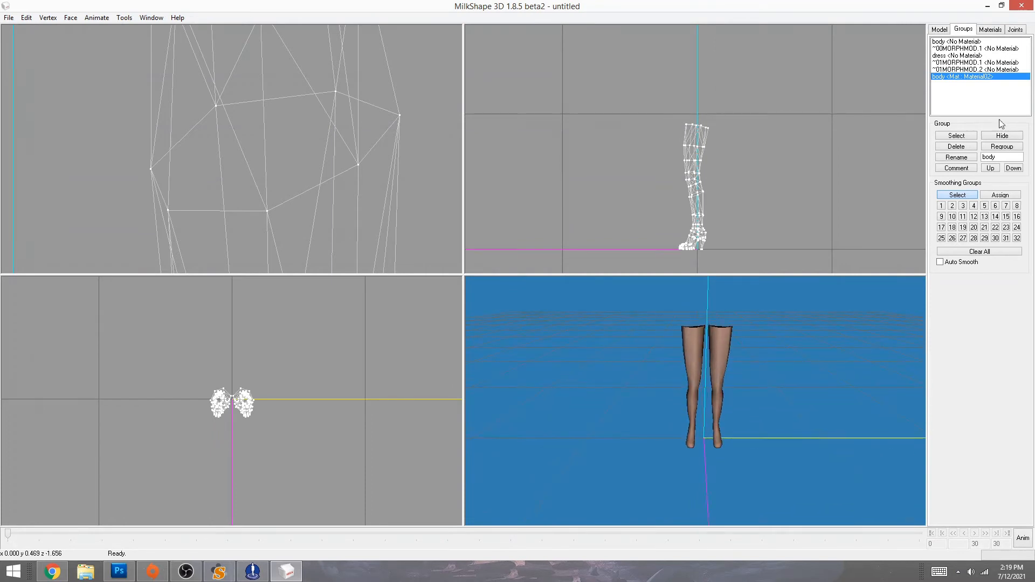
- Delete Material02, reselect the body group's mesh, and create a new material
{"action": "left_click", "coordinate": [989, 30]}
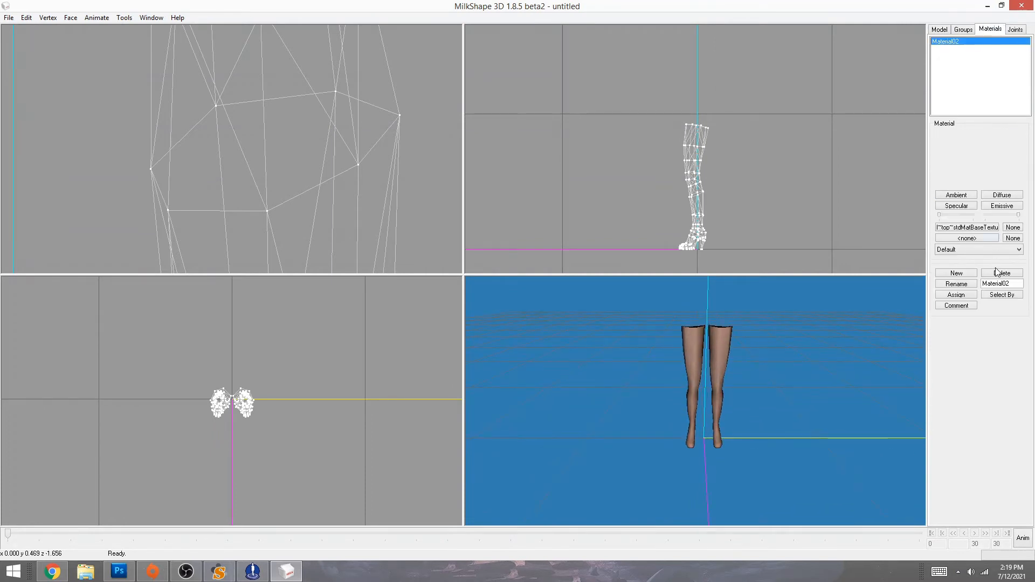
{"action": "left_click", "coordinate": [1002, 273]}
{"action": "left_click", "coordinate": [963, 31]}
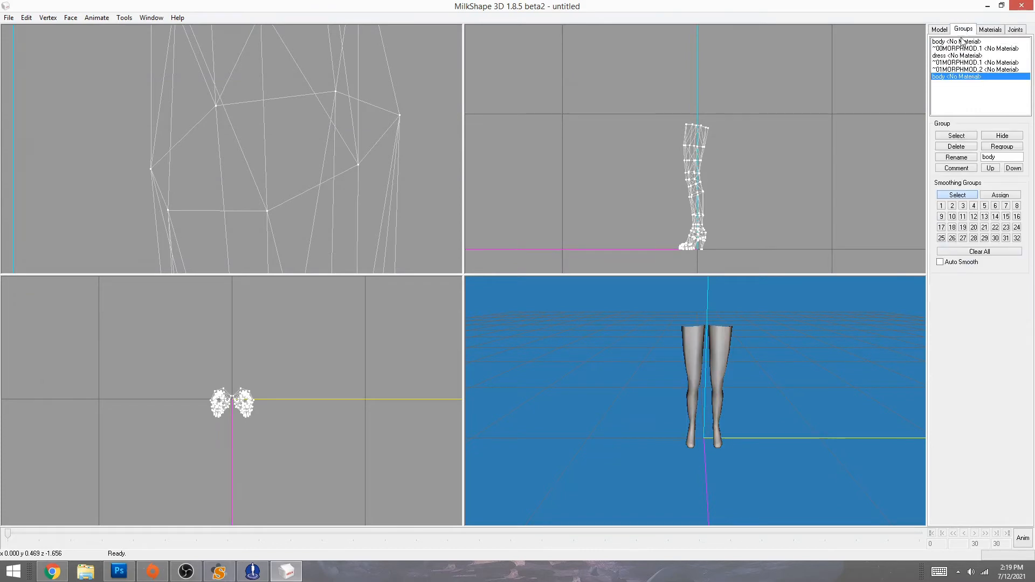
{"action": "double_click", "coordinate": [946, 78]}
{"action": "left_click", "coordinate": [990, 29]}
{"action": "left_click", "coordinate": [948, 273]}
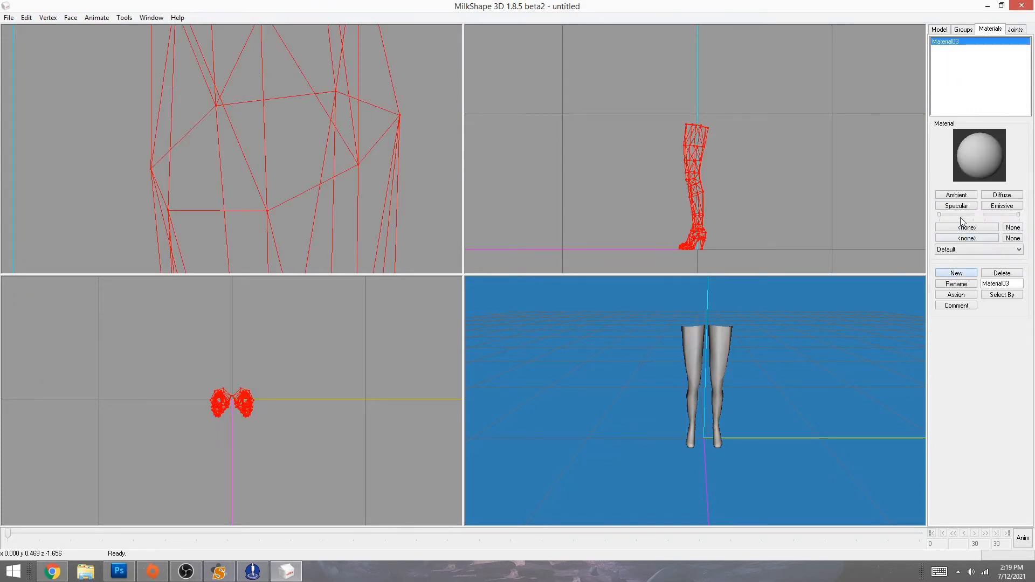
- Load the second SenatePumps texture from Desktop\Shoes Extracted\SenatePumps and assign it
{"action": "left_click", "coordinate": [966, 227]}
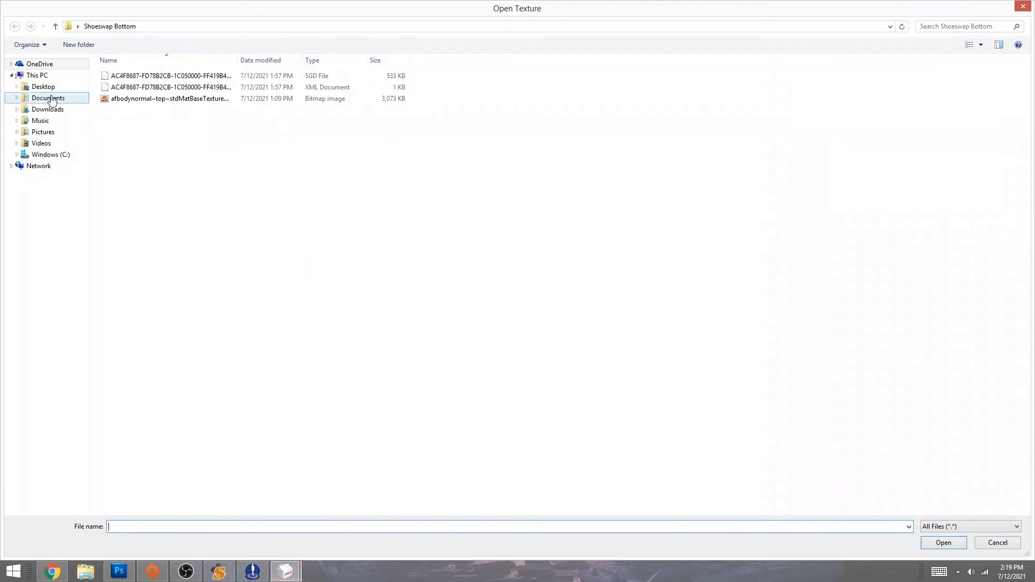
{"action": "left_click", "coordinate": [47, 88]}
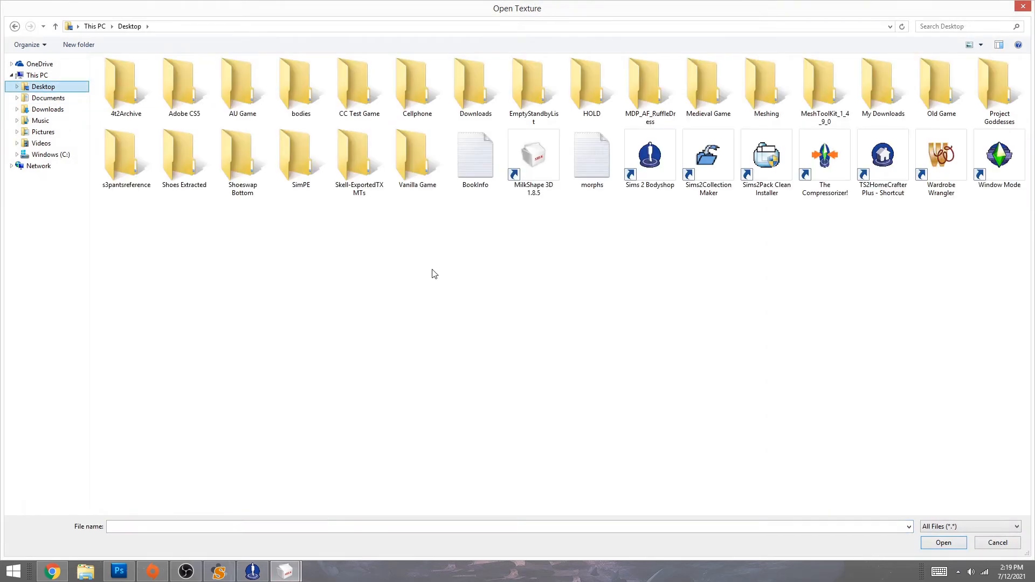
{"action": "double_click", "coordinate": [189, 162]}
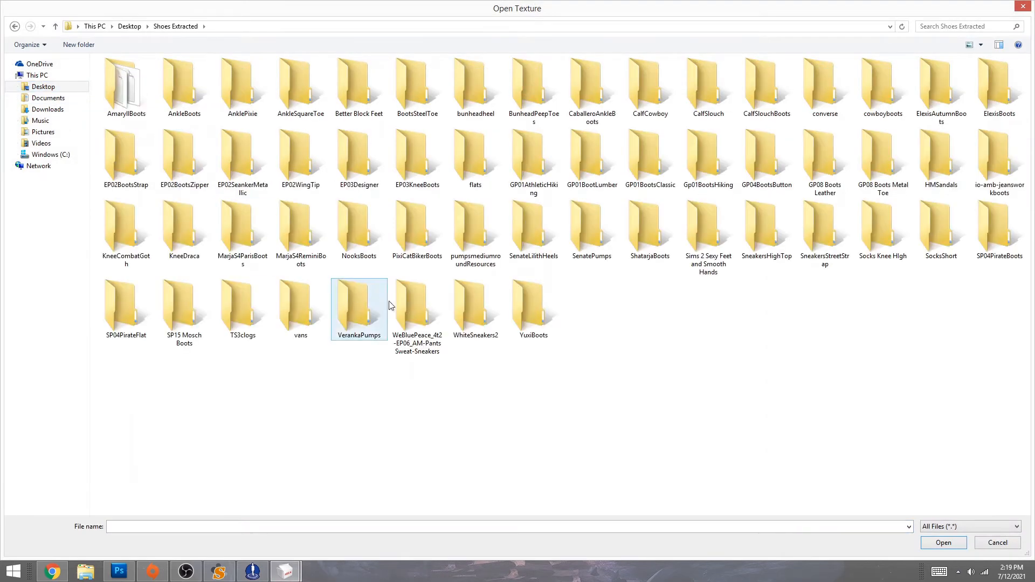
{"action": "double_click", "coordinate": [579, 236]}
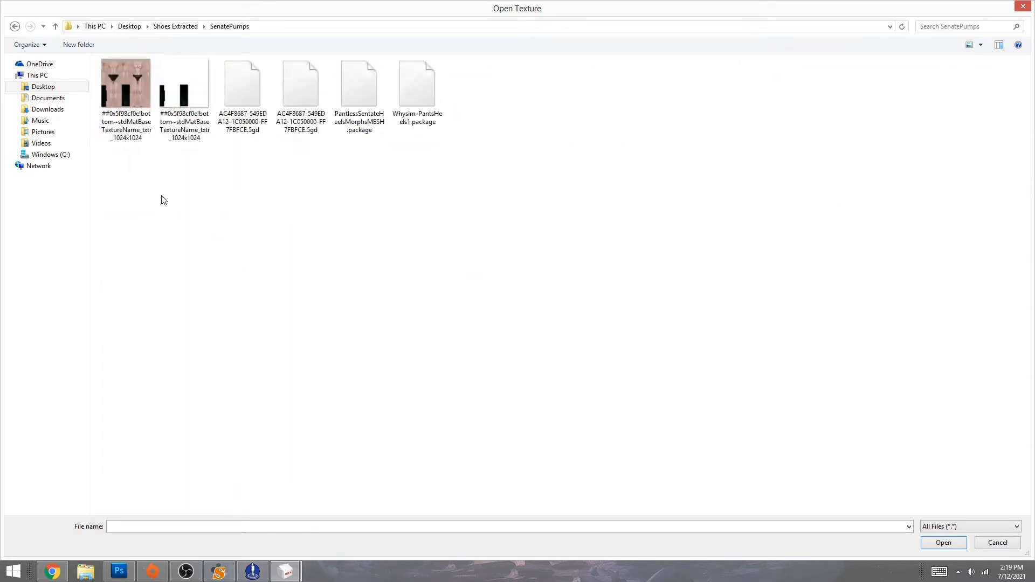
{"action": "double_click", "coordinate": [183, 89]}
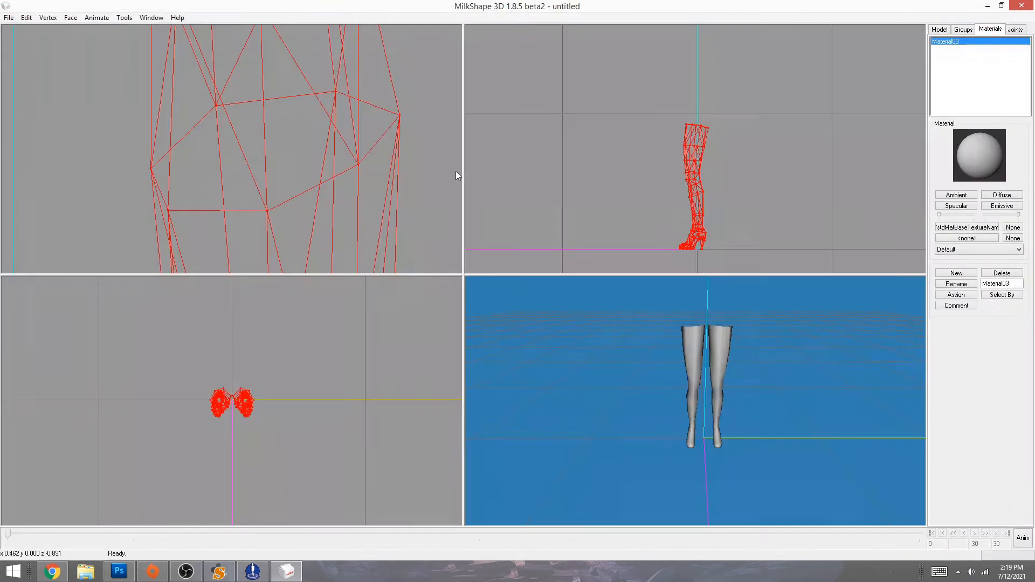
{"action": "left_click", "coordinate": [964, 297]}
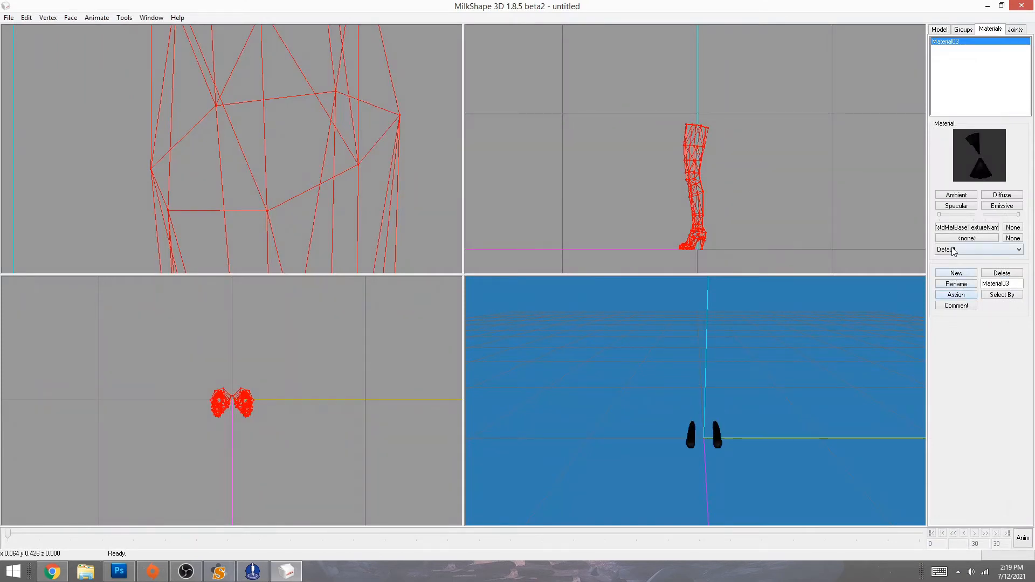
- Set the material's blend to Ignore alpha and inspect the black shoes
{"action": "left_click", "coordinate": [954, 249]}
{"action": "left_click", "coordinate": [954, 265]}
{"action": "left_click_drag", "start_coordinate": [700, 452], "coordinate": [834, 455]}
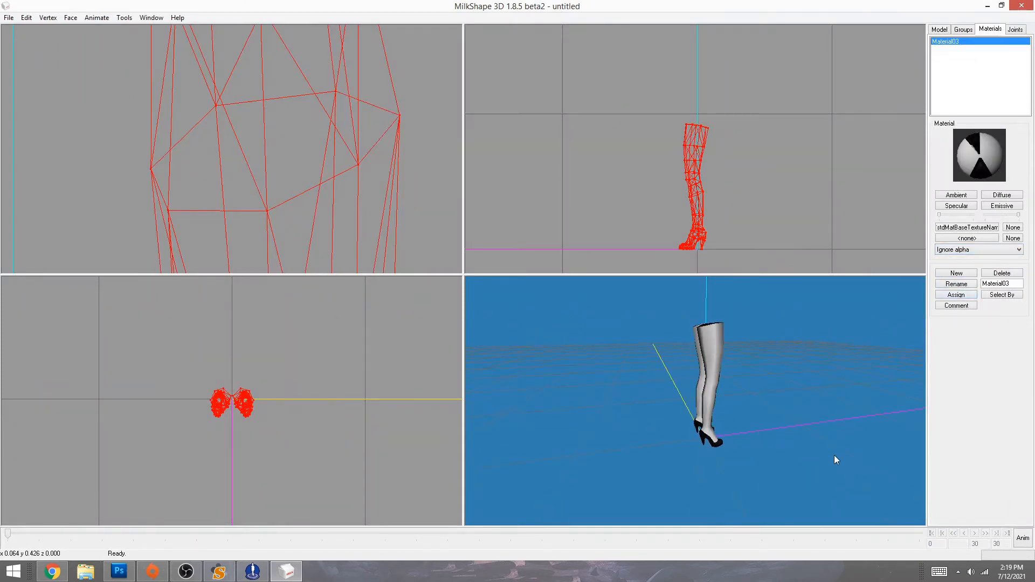
{"action": "scroll", "coordinate": [833, 455], "scroll_direction": "up", "scroll_amount": 5}
{"action": "left_click_drag", "start_coordinate": [866, 414], "coordinate": [823, 232], "text": "ctrl"}
{"action": "left_click_drag", "start_coordinate": [793, 401], "coordinate": [823, 406]}
- Delete Material03 and create another material using the first SenatePumps texture
{"action": "left_click", "coordinate": [1000, 274]}
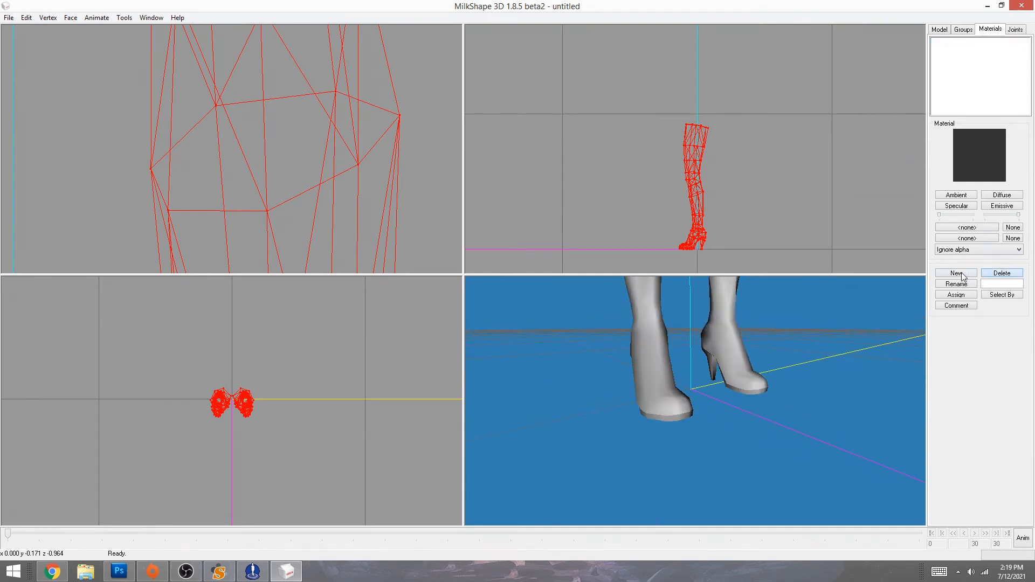
{"action": "left_click", "coordinate": [957, 273]}
{"action": "left_click", "coordinate": [967, 227]}
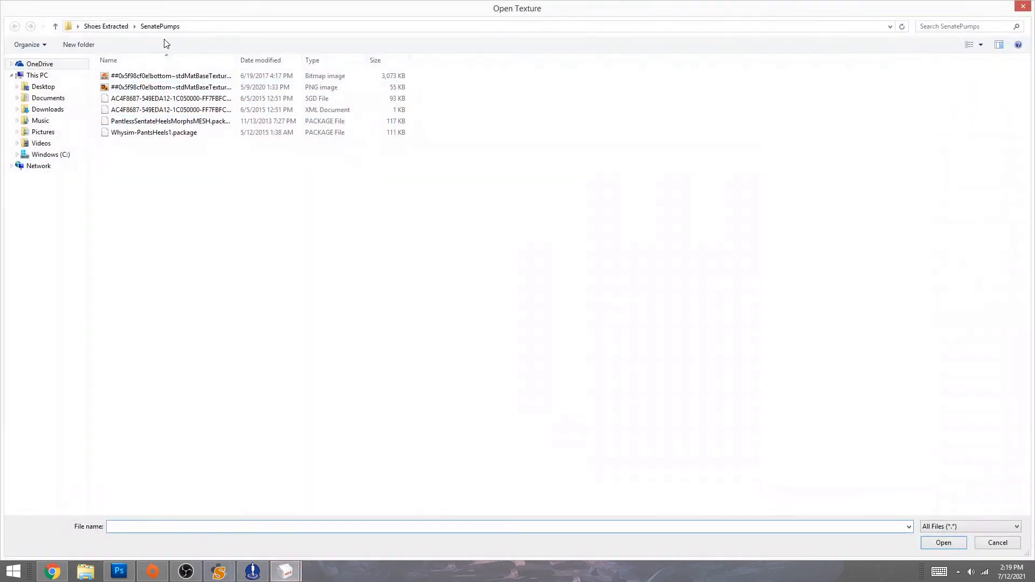
{"action": "left_click", "coordinate": [981, 45]}
{"action": "left_click", "coordinate": [992, 32]}
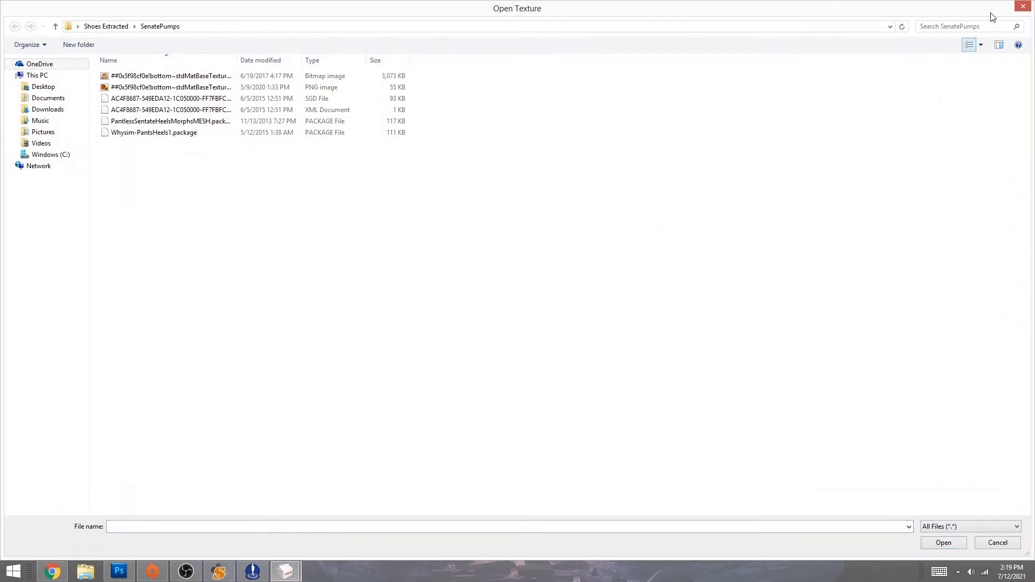
{"action": "left_click", "coordinate": [160, 123]}
{"action": "double_click", "coordinate": [160, 123]}
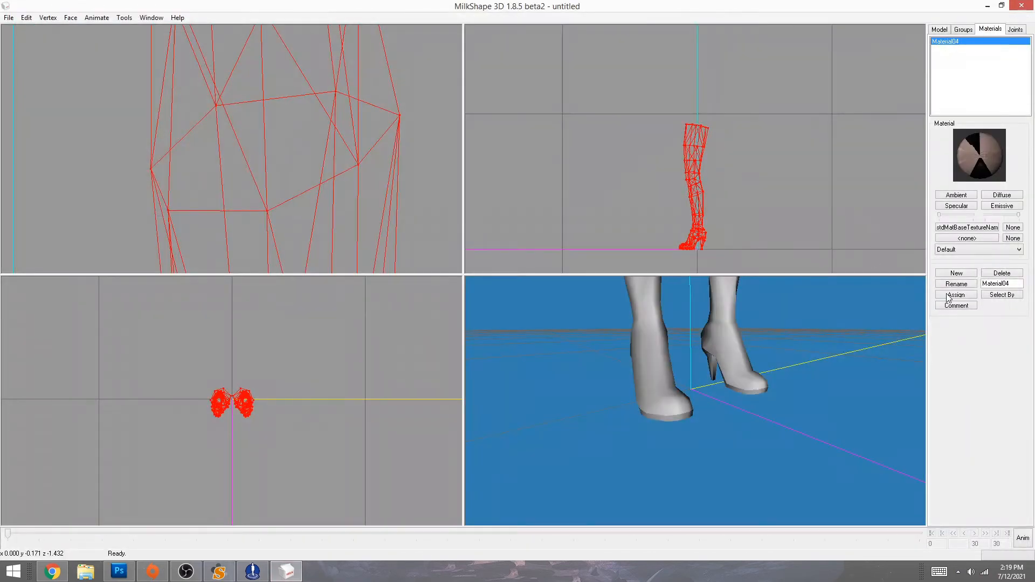
- Assign Material04 to the mesh with Ignore alpha and view the heels
{"action": "left_click", "coordinate": [950, 249]}
{"action": "left_click", "coordinate": [950, 281]}
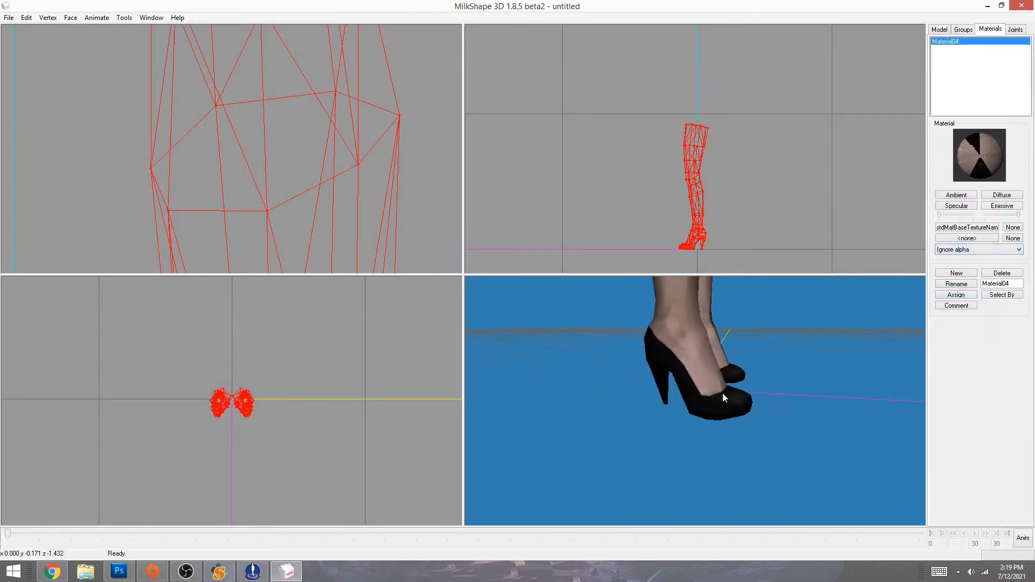
{"action": "left_click_drag", "start_coordinate": [722, 393], "coordinate": [904, 395]}
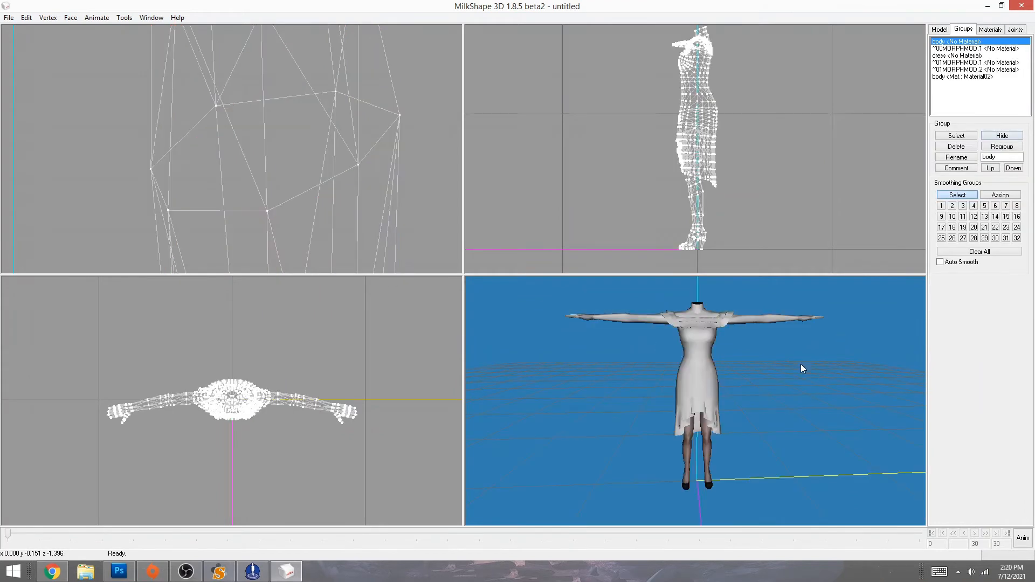
- Start a Sims2 UniMesh Exporter V4.09 export into the Desktop's Shoeswap Bottom folder
{"action": "mouse_move", "coordinate": [737, 412]}
{"action": "left_mouse_down"}
{"action": "mouse_move", "coordinate": [822, 399]}
{"action": "mouse_move", "coordinate": [727, 402]}
{"action": "left_mouse_up"}
{"action": "left_click", "coordinate": [9, 17]}
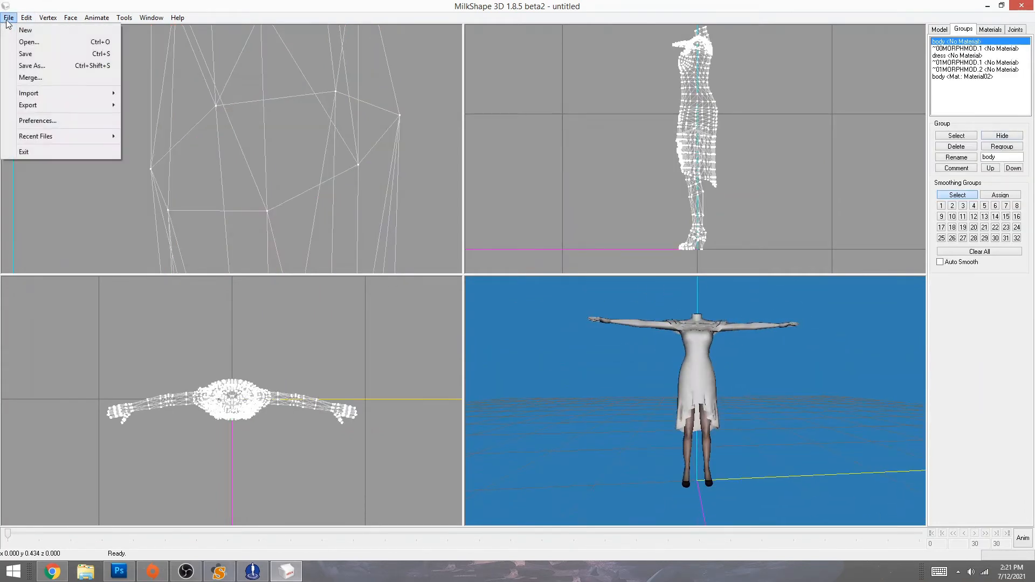
{"action": "mouse_move", "coordinate": [42, 113]}
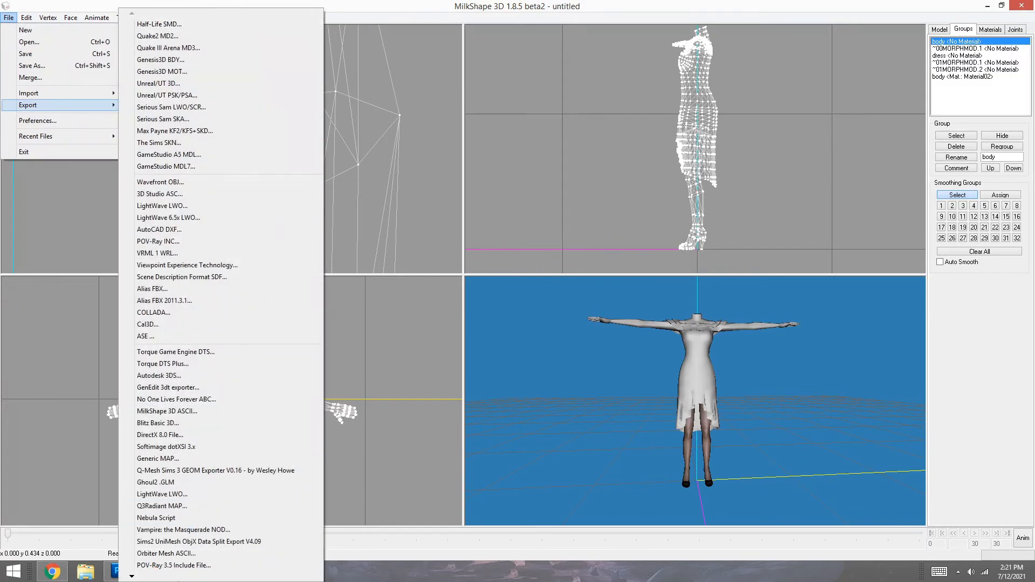
{"action": "mouse_move", "coordinate": [156, 578]}
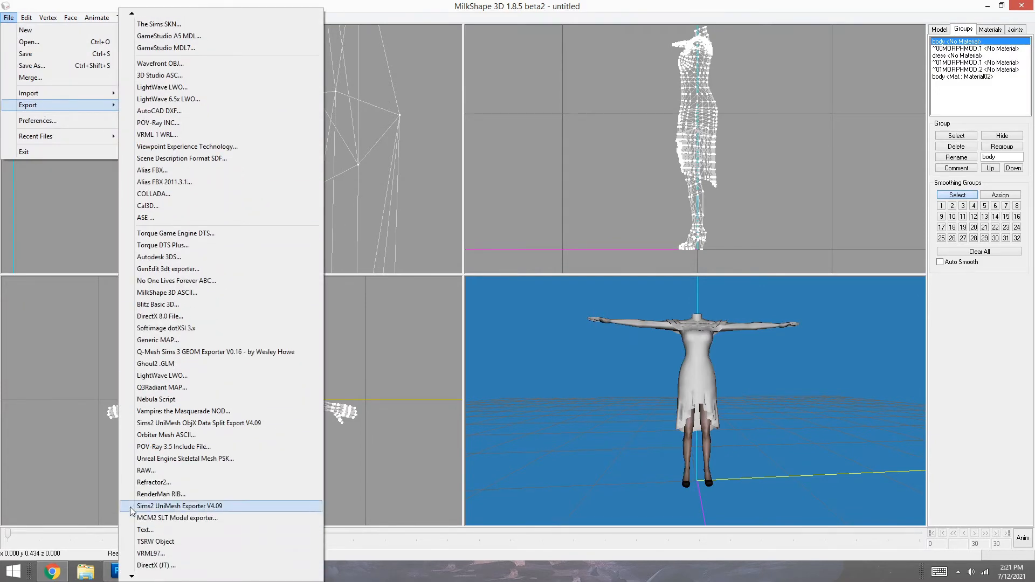
{"action": "left_click", "coordinate": [155, 505]}
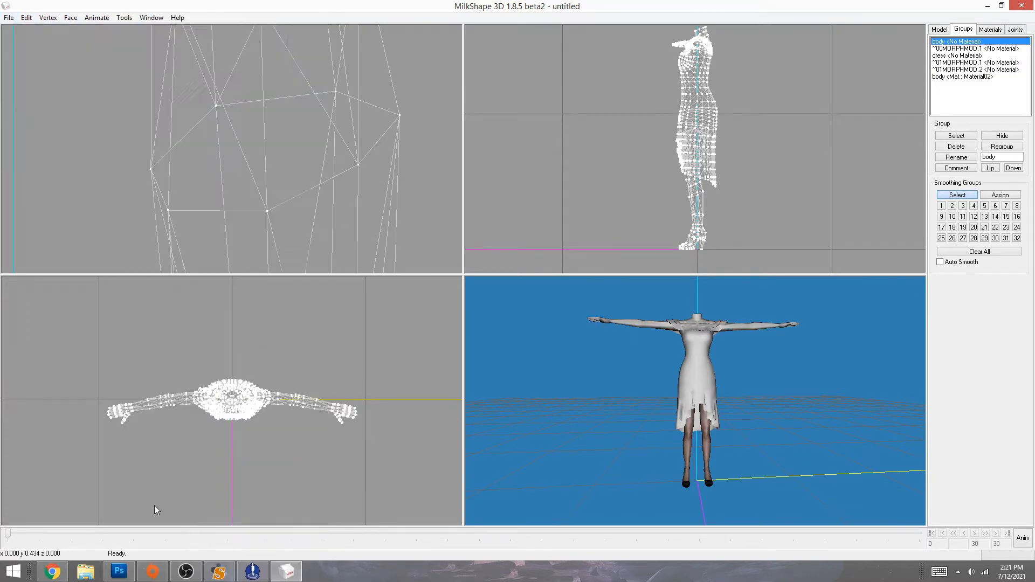
{"action": "left_click", "coordinate": [43, 86]}
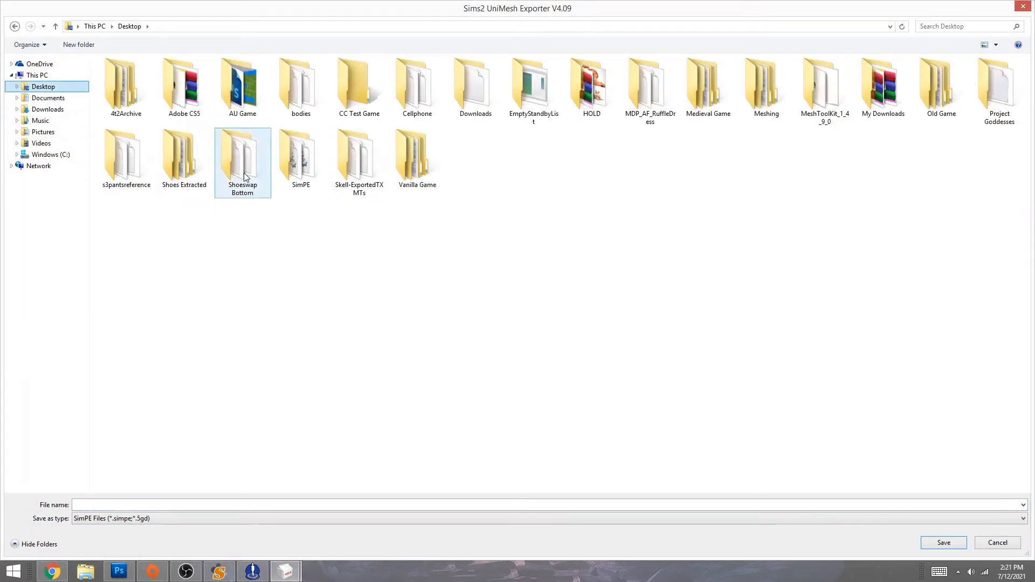
{"action": "double_click", "coordinate": [244, 162]}
- Save the export as MDP_AF_RuffleDress_SenatePumps_MESH, removing stray characters from the name
{"action": "left_click", "coordinate": [96, 504]}
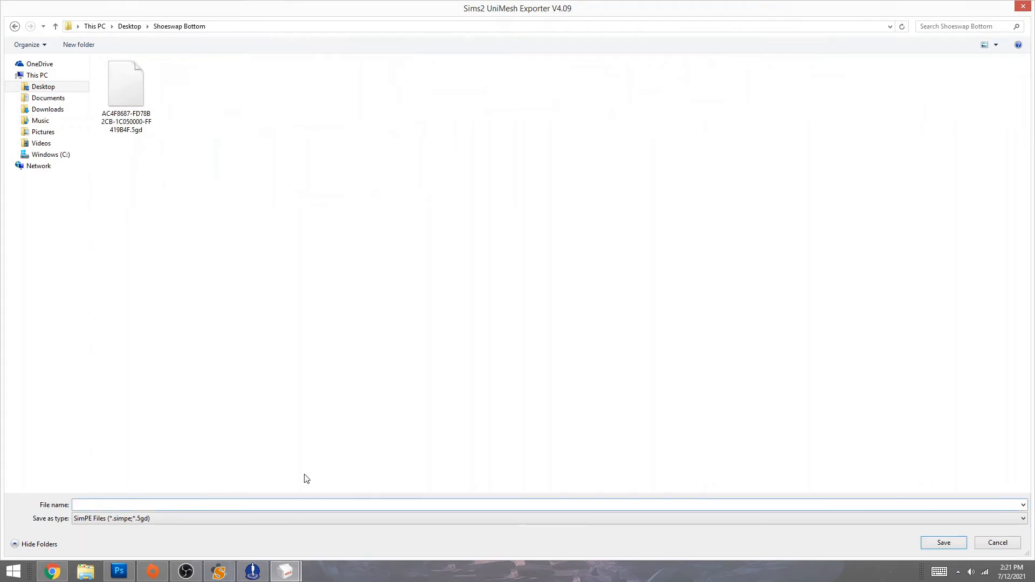
{"action": "type", "text": "MDP_AF_"}
{"action": "type", "text": "RuffleDr"}
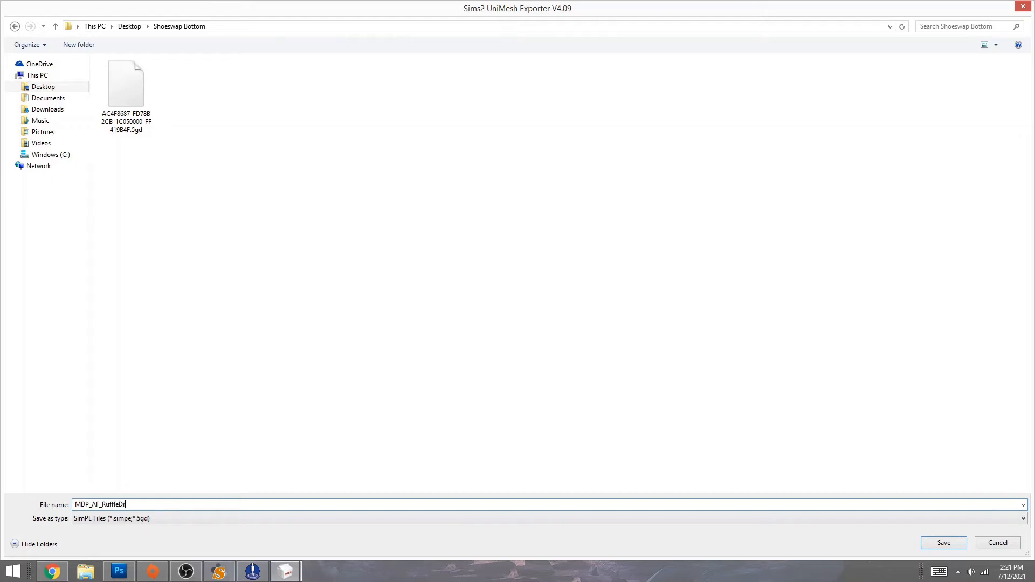
{"action": "type", "text": "ess_SenatePumps_MESH"}
{"action": "left_click_drag", "start_coordinate": [197, 506], "coordinate": [69, 505]}
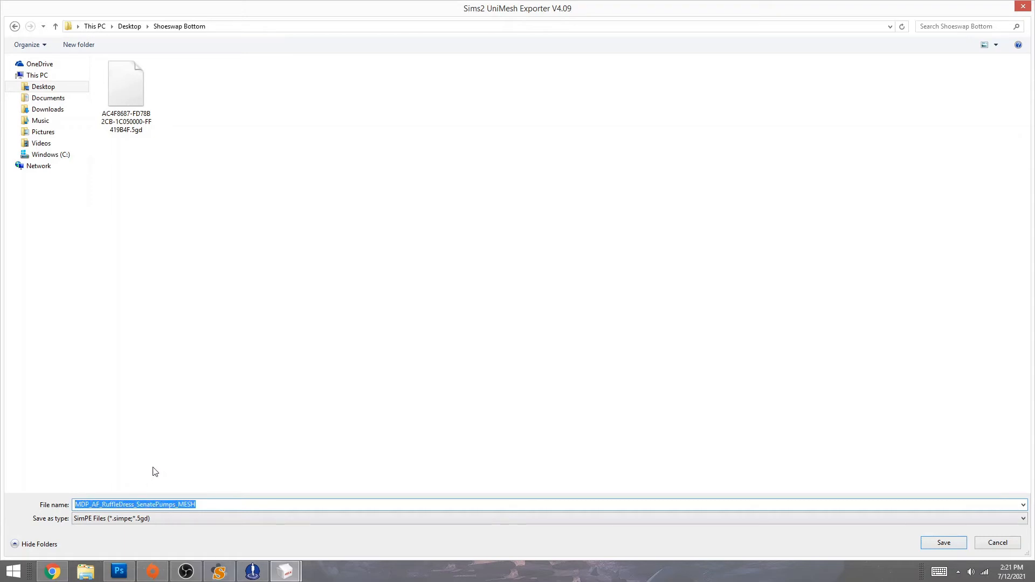
{"action": "left_click", "coordinate": [211, 507]}
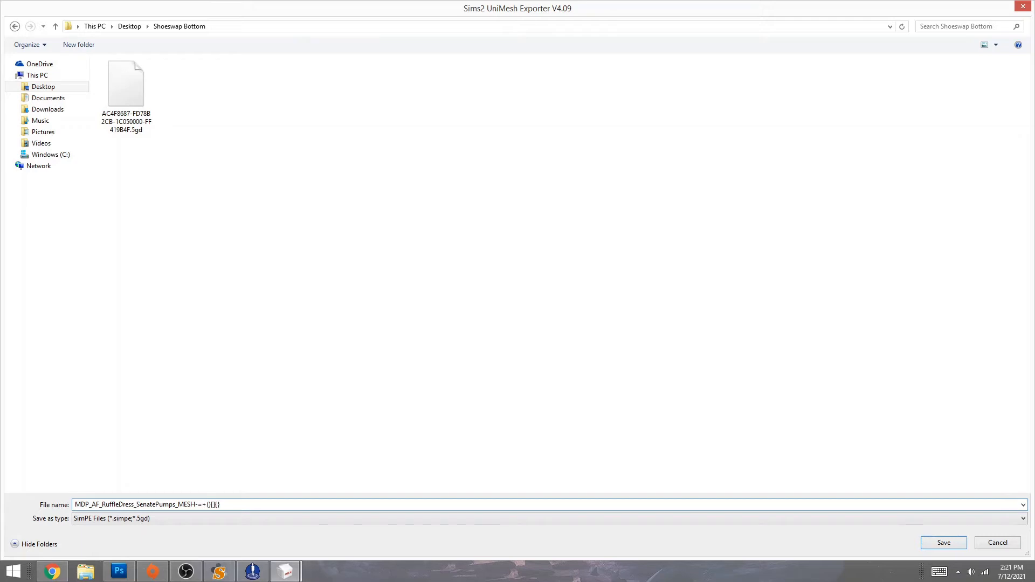
{"action": "type", "text": "12365496xfbd561"}
{"action": "left_click_drag", "start_coordinate": [271, 505], "coordinate": [195, 505]}
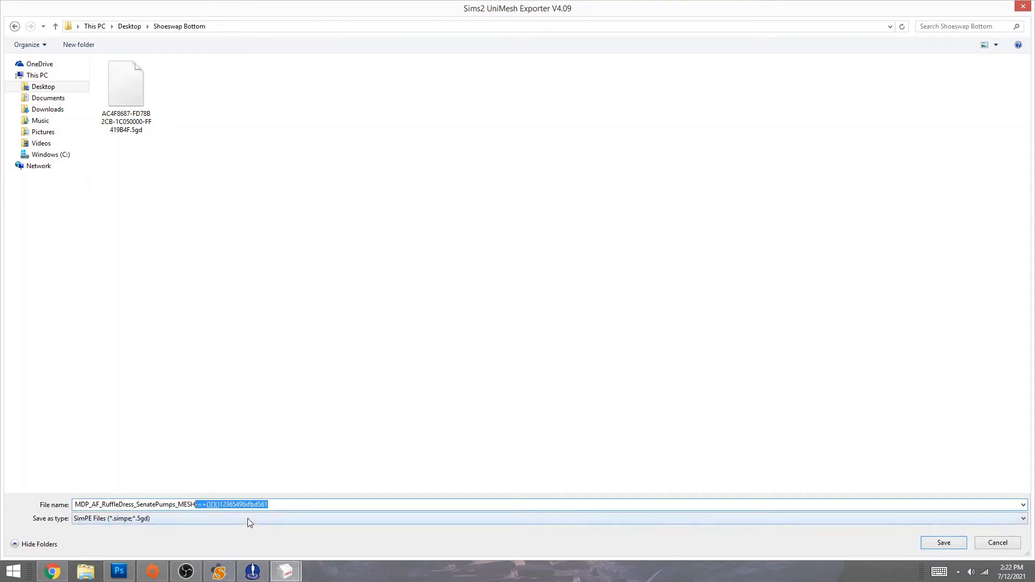
{"action": "key", "text": "BackSpace"}
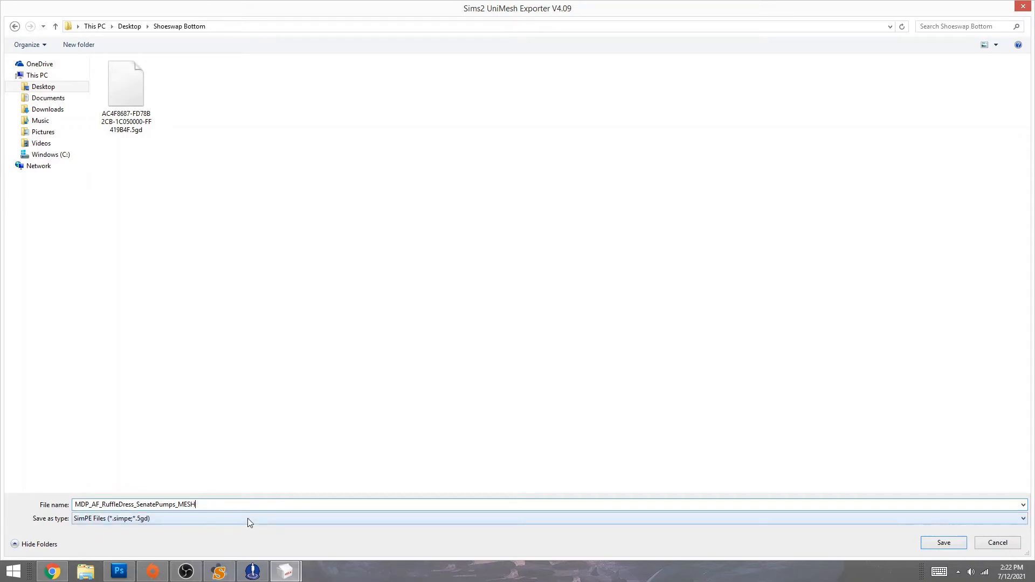
{"action": "left_click_drag", "start_coordinate": [175, 505], "coordinate": [179, 505]}
{"action": "left_click", "coordinate": [181, 505]}
{"action": "left_click", "coordinate": [943, 543]}
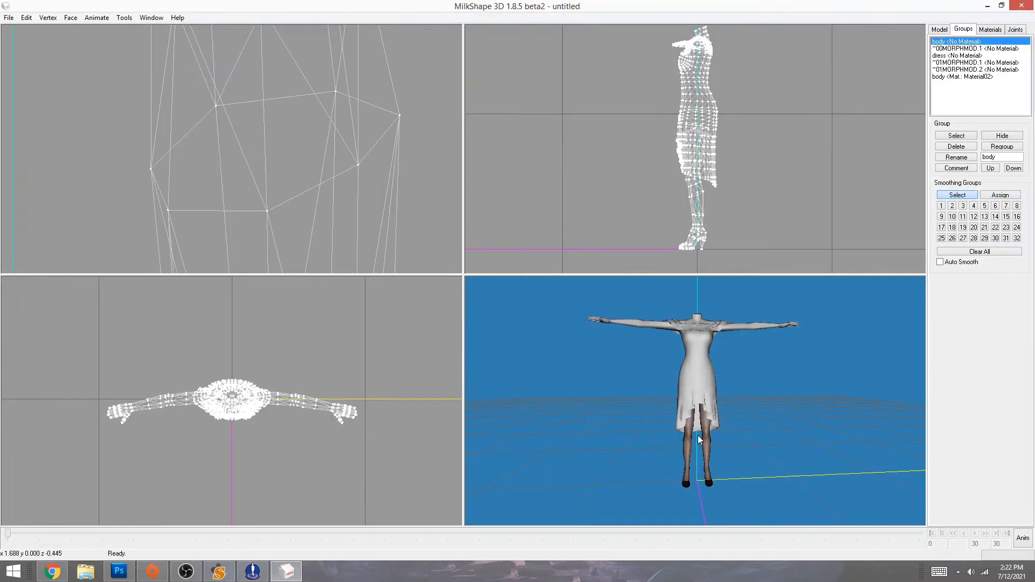
{"action": "left_click_drag", "start_coordinate": [699, 439], "coordinate": [723, 455]}
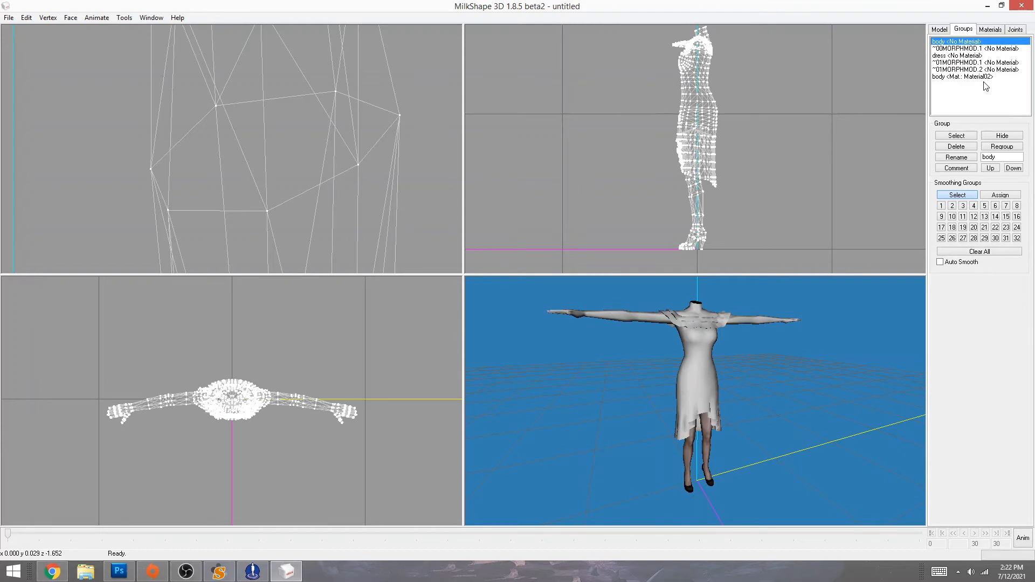
{"action": "left_click", "coordinate": [987, 6]}
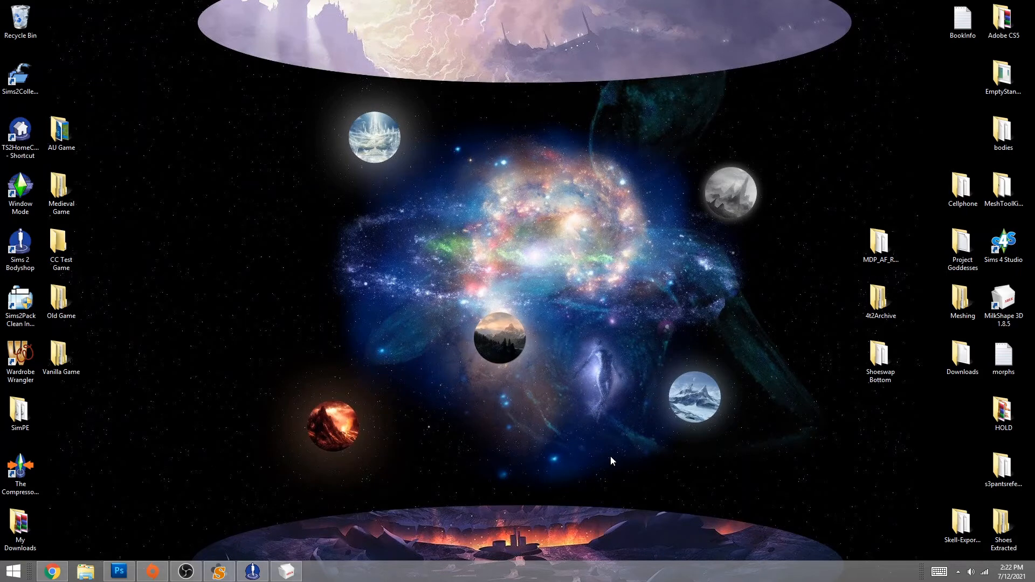
{"action": "double_click", "coordinate": [998, 297]}
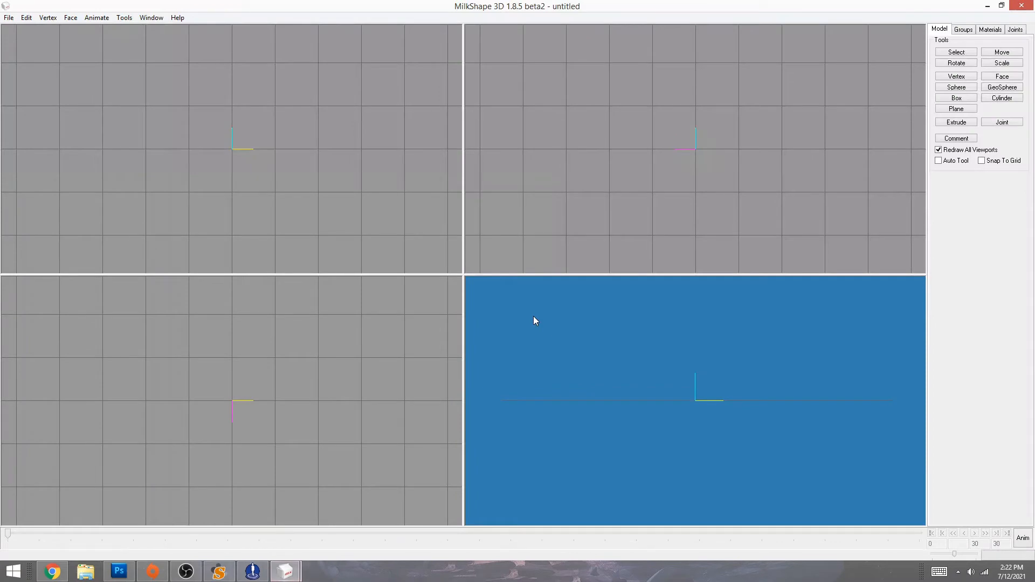
{"action": "left_click", "coordinate": [9, 17]}
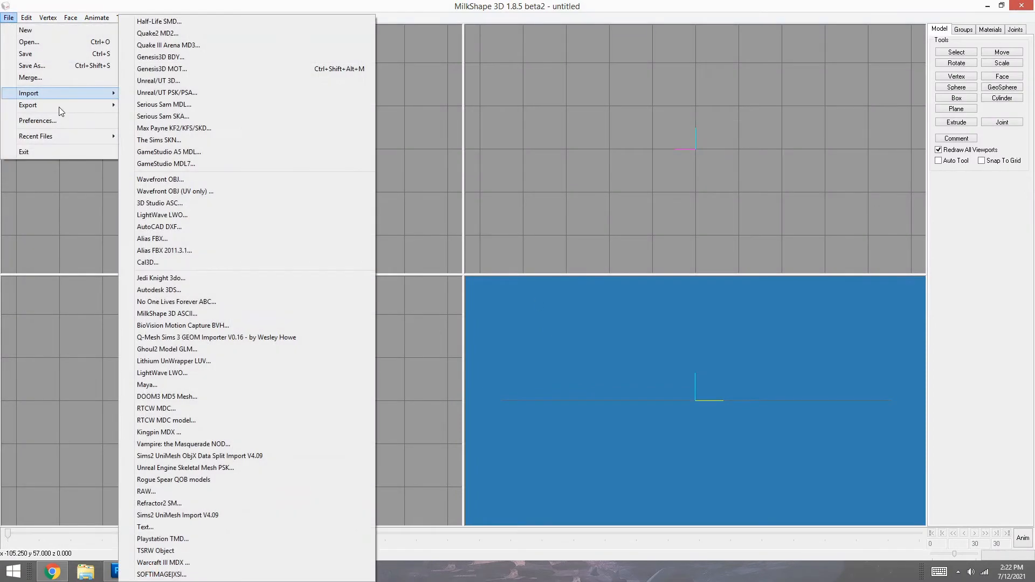
{"action": "left_click", "coordinate": [198, 516]}
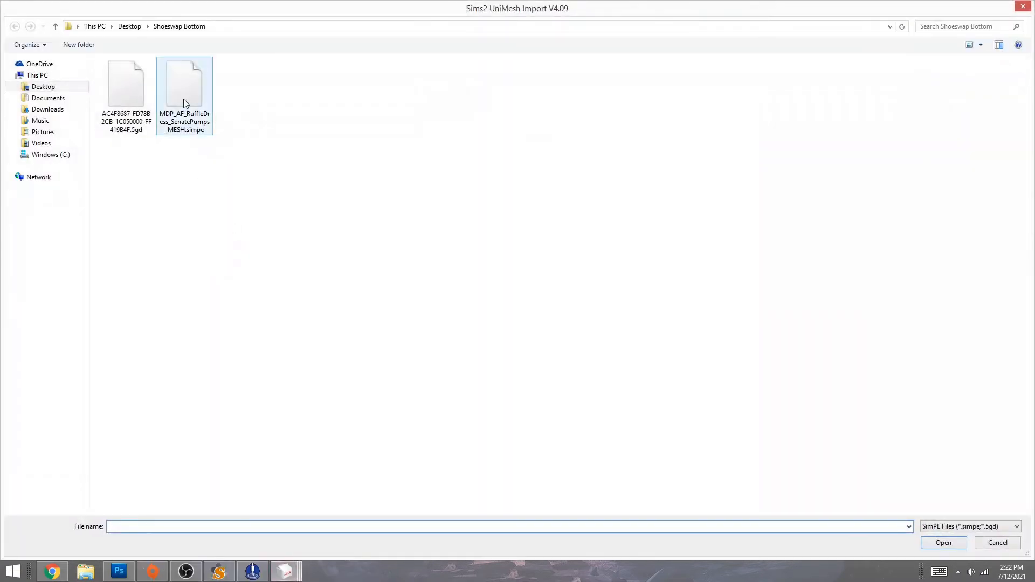
{"action": "double_click", "coordinate": [184, 98]}
{"action": "left_click", "coordinate": [502, 324]}
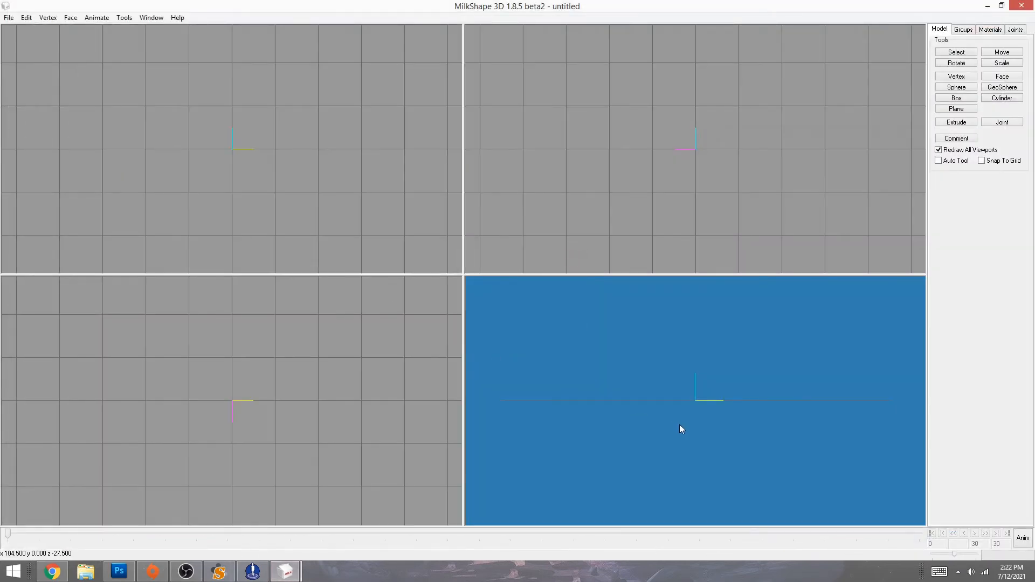
{"action": "left_click_drag", "start_coordinate": [891, 437], "coordinate": [690, 443]}
{"action": "scroll", "coordinate": [692, 429], "scroll_direction": "up", "scroll_amount": 6}
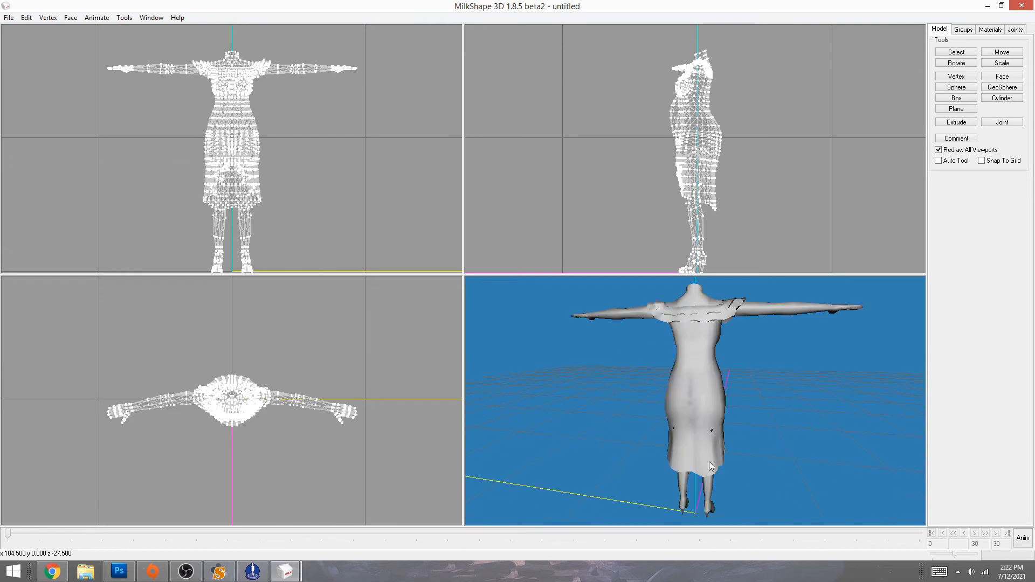
{"action": "right_click", "coordinate": [700, 395]}
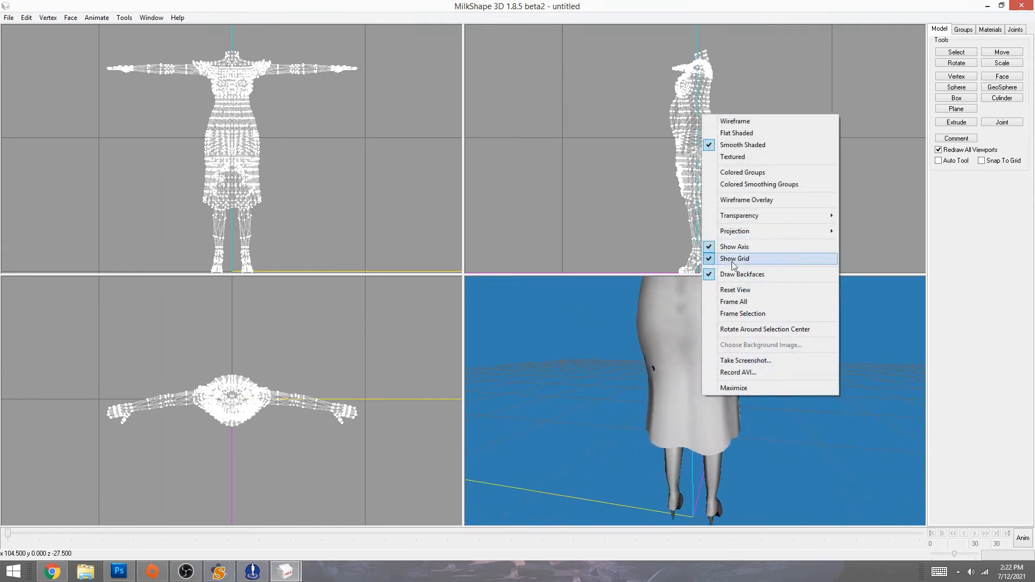
{"action": "left_click", "coordinate": [778, 275]}
{"action": "mouse_move", "coordinate": [641, 443]}
{"action": "left_mouse_down"}
{"action": "mouse_move", "coordinate": [769, 444]}
{"action": "mouse_move", "coordinate": [600, 441]}
{"action": "mouse_move", "coordinate": [638, 512]}
{"action": "mouse_move", "coordinate": [746, 410]}
{"action": "mouse_move", "coordinate": [608, 411]}
{"action": "mouse_move", "coordinate": [671, 424]}
{"action": "mouse_move", "coordinate": [398, 416]}
{"action": "mouse_move", "coordinate": [754, 420]}
{"action": "left_mouse_up"}
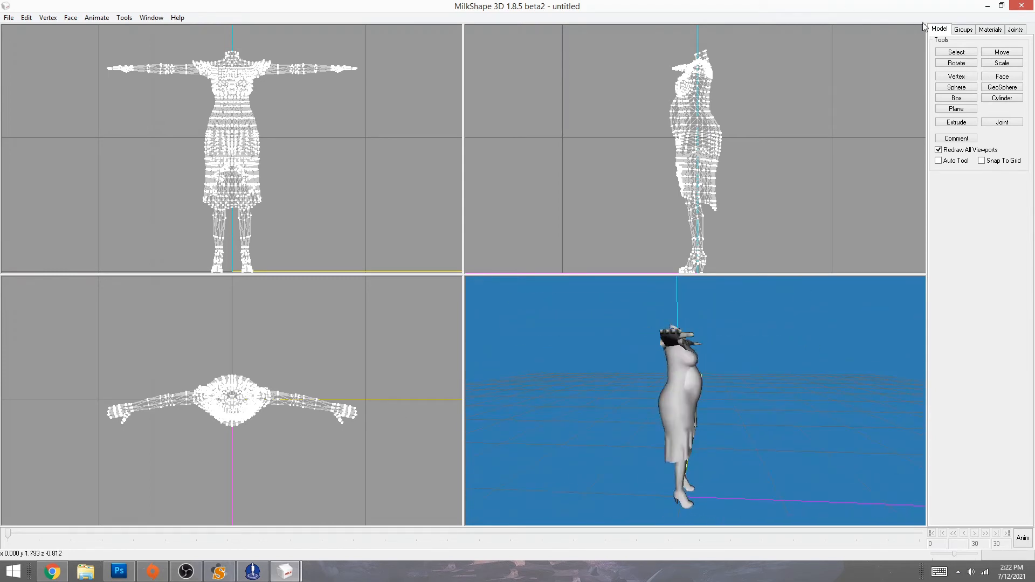
{"action": "left_click", "coordinate": [1021, 6]}
{"action": "left_click", "coordinate": [536, 324]}
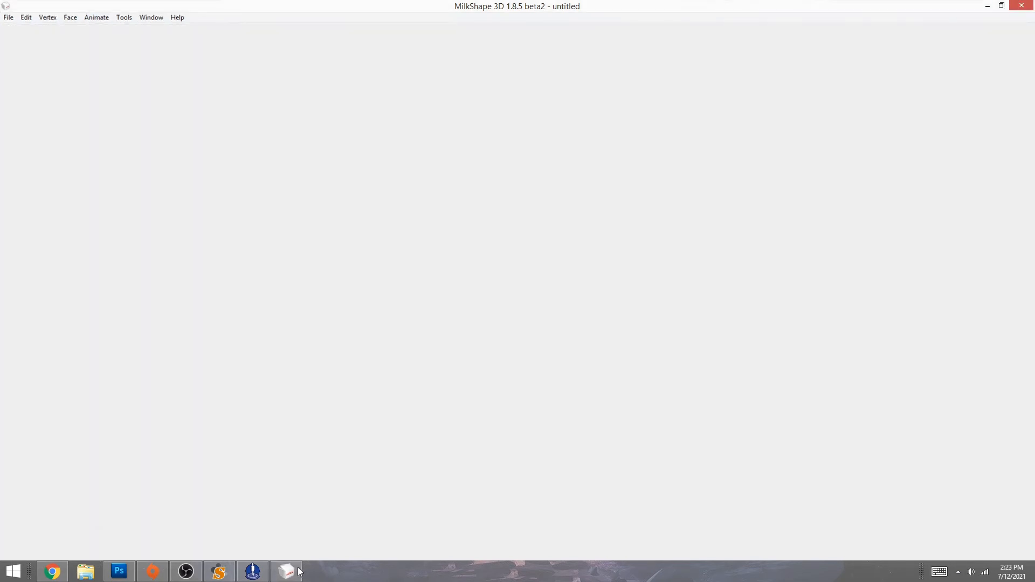
{"action": "left_click", "coordinate": [285, 571]}
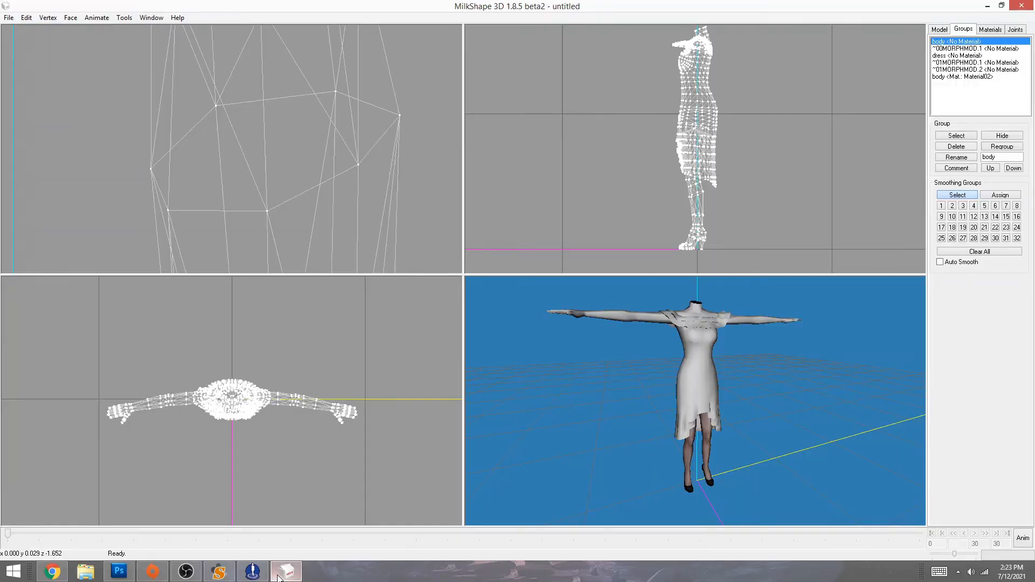
- Minimize MilkShape and restore Body Shop's start screen, opening the CC Test Game folder
{"action": "left_click", "coordinate": [284, 571]}
{"action": "left_click_drag", "start_coordinate": [172, 90], "coordinate": [837, 494]}
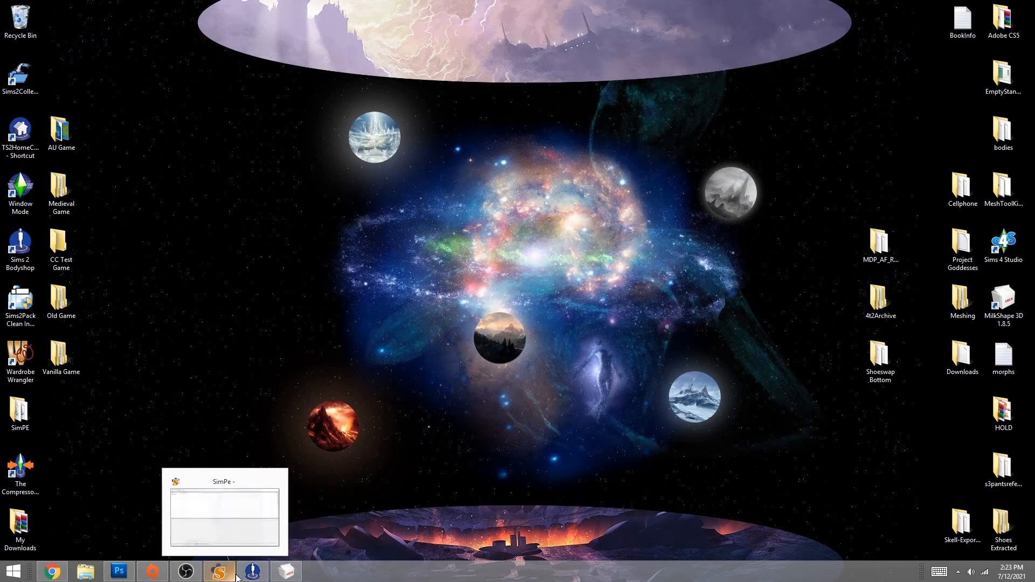
{"action": "left_click", "coordinate": [253, 571]}
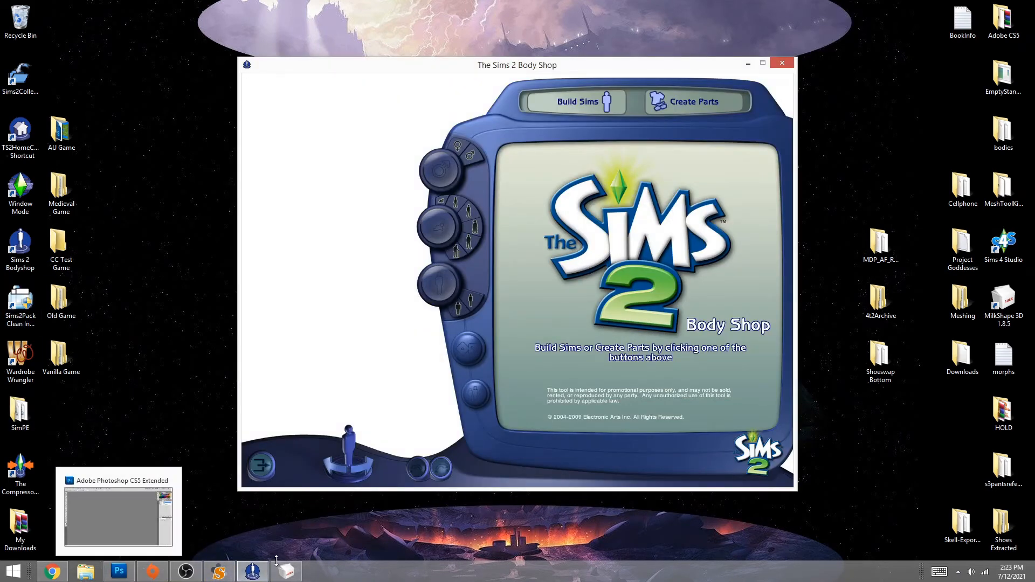
{"action": "double_click", "coordinate": [59, 247]}
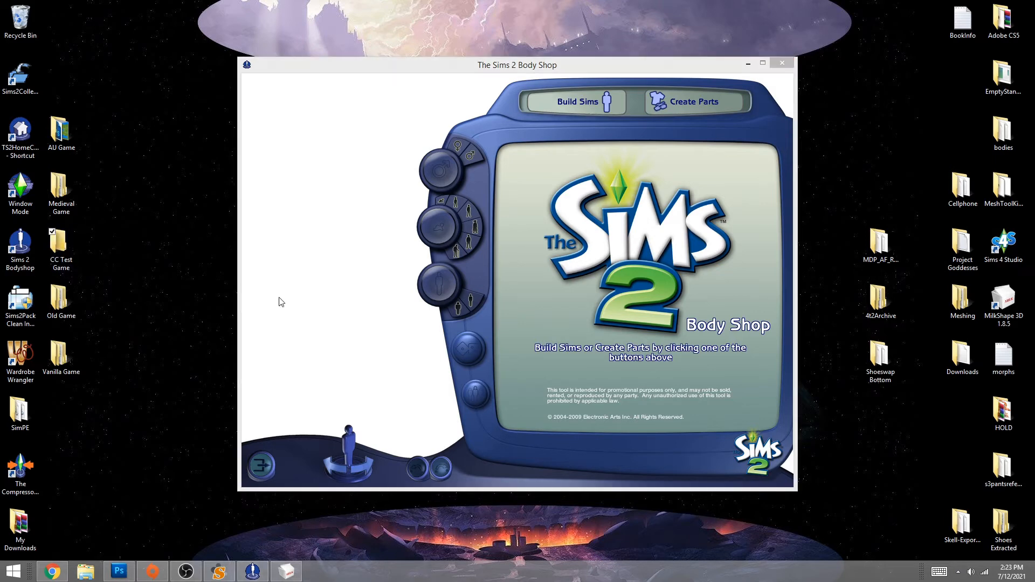
- Browse Documents > EA Games > The Sims 2 Ultimate Collection > Downloads > 0_tutorial
{"action": "left_click", "coordinate": [267, 173]}
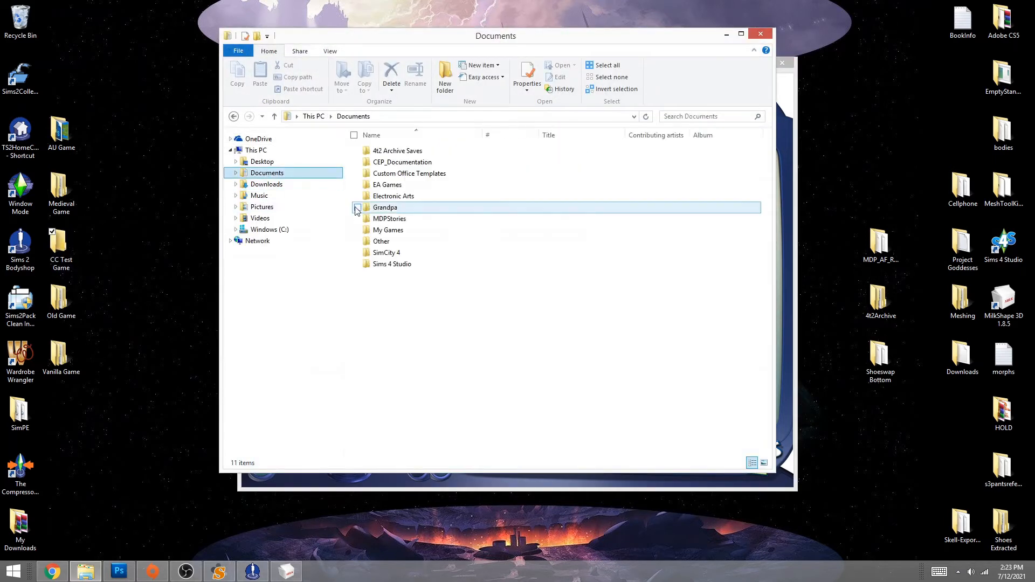
{"action": "left_click", "coordinate": [399, 185]}
{"action": "double_click", "coordinate": [399, 185]}
{"action": "double_click", "coordinate": [399, 151]}
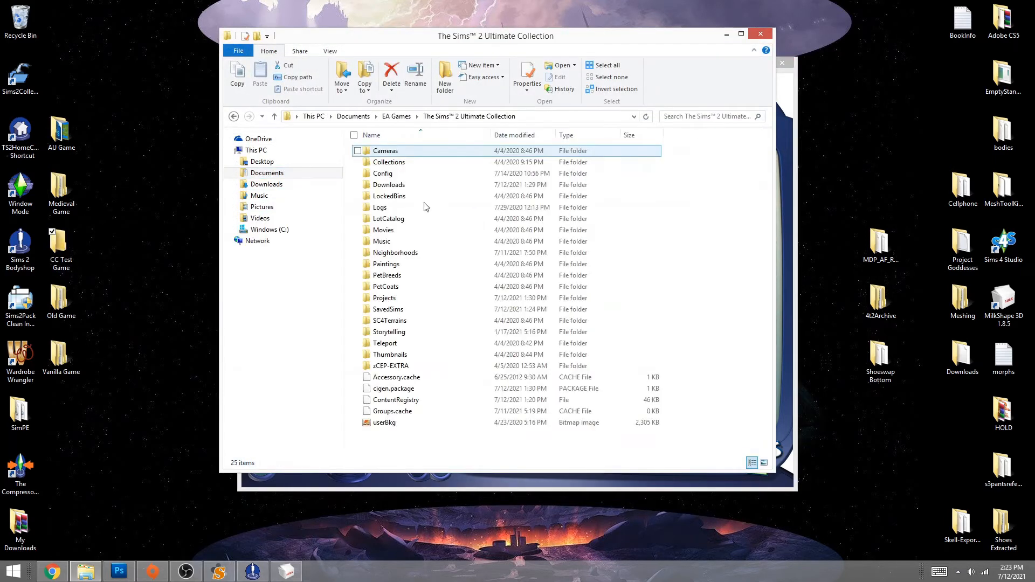
{"action": "left_click", "coordinate": [401, 185]}
{"action": "double_click", "coordinate": [401, 185]}
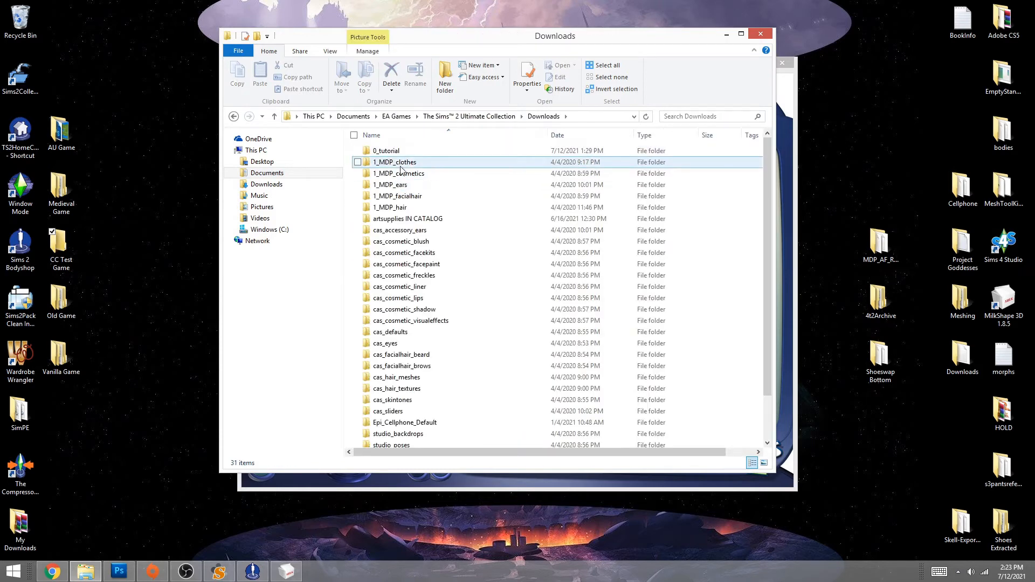
{"action": "double_click", "coordinate": [386, 151]}
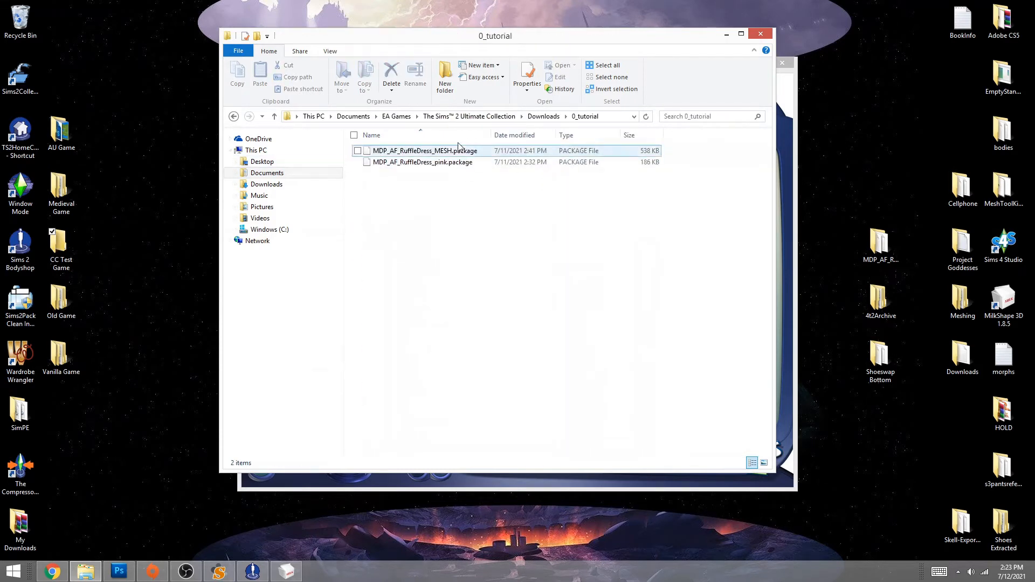
- Check SavedSims, revisit 0_tutorial's ruffle dress MESH and pink packages, then choose Create Parts
{"action": "left_click", "coordinate": [544, 117]}
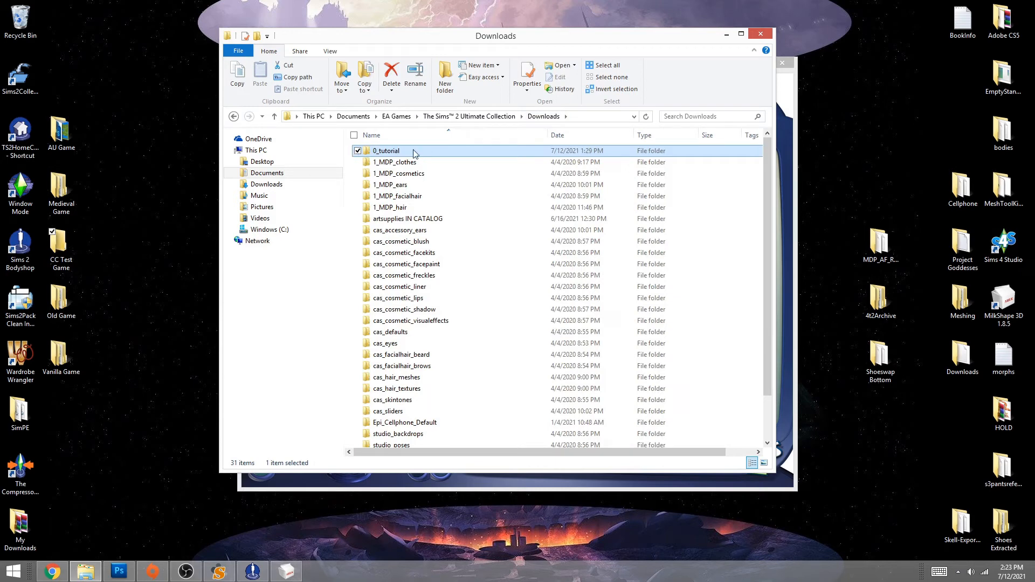
{"action": "left_click", "coordinate": [469, 117]}
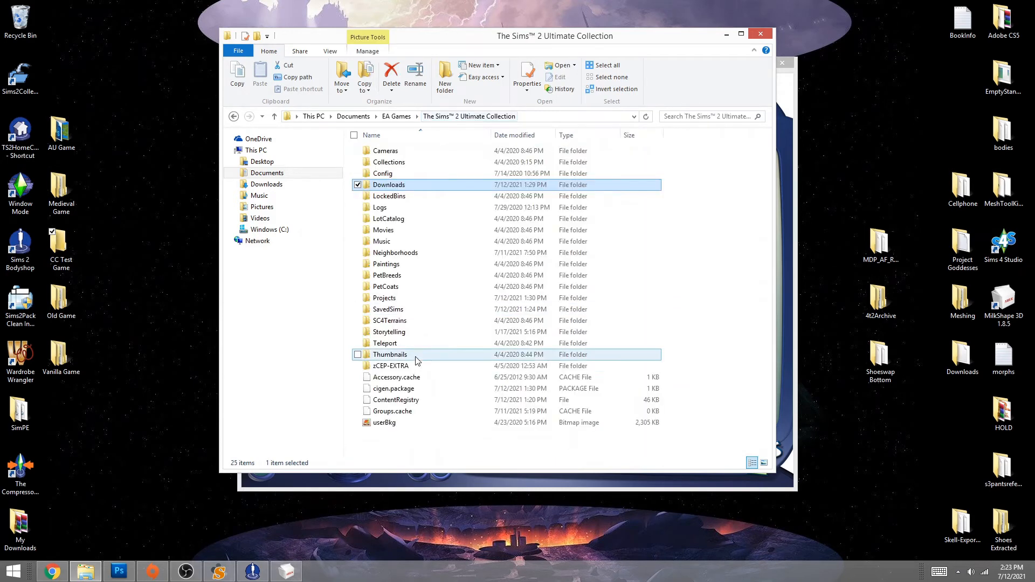
{"action": "double_click", "coordinate": [386, 317]}
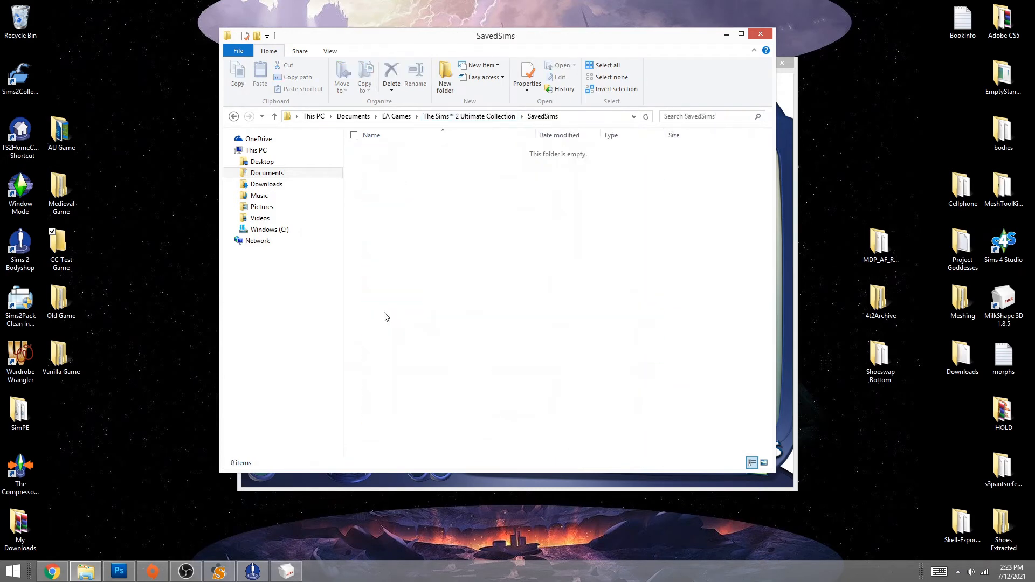
{"action": "left_click", "coordinate": [480, 117]}
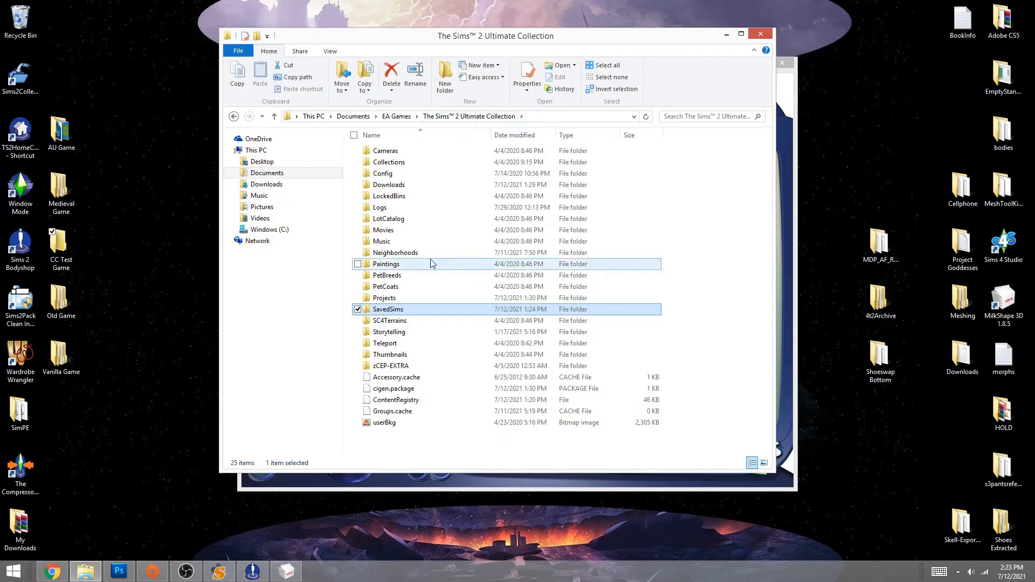
{"action": "double_click", "coordinate": [395, 185]}
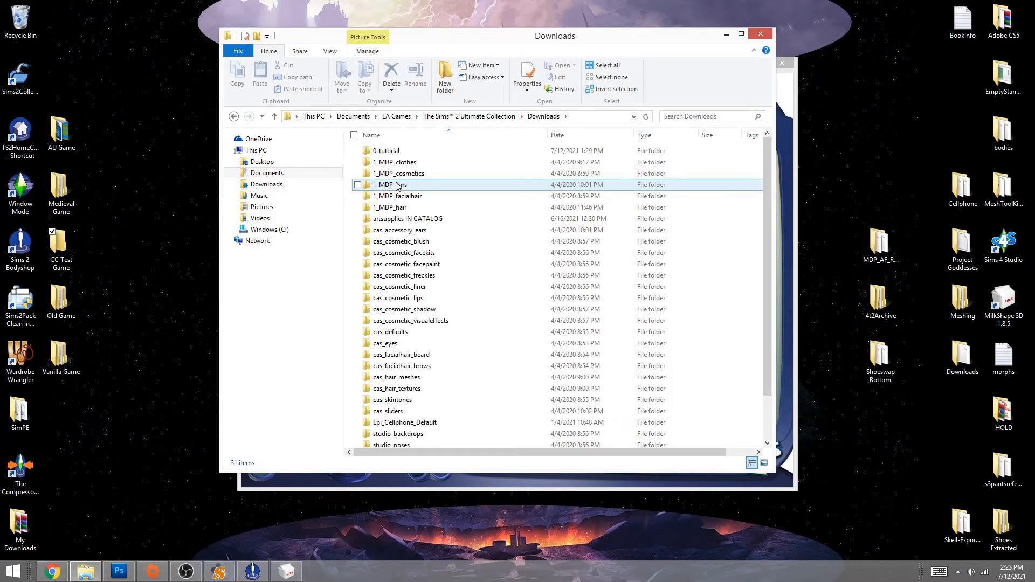
{"action": "double_click", "coordinate": [393, 151]}
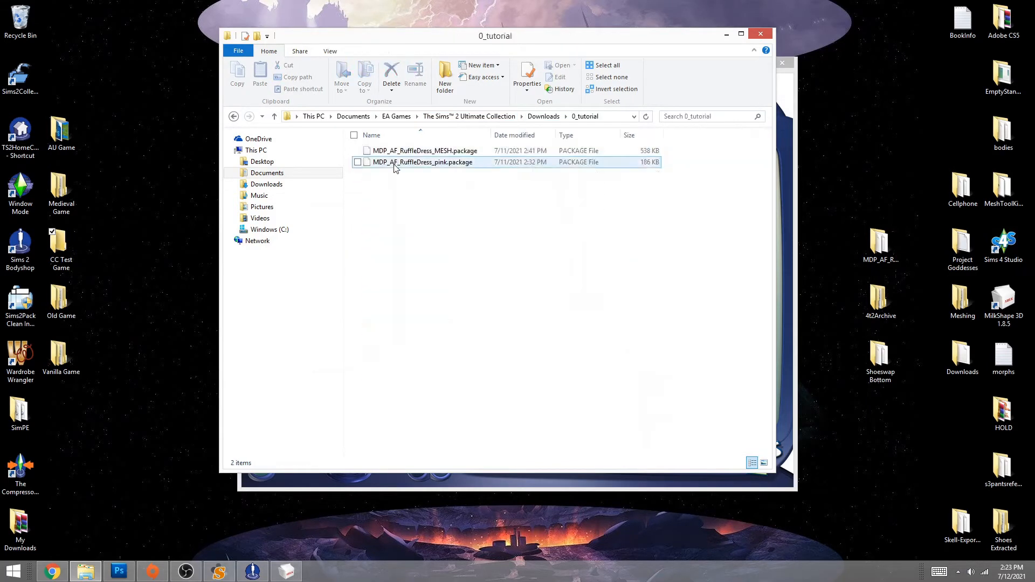
{"action": "left_click", "coordinate": [426, 153]}
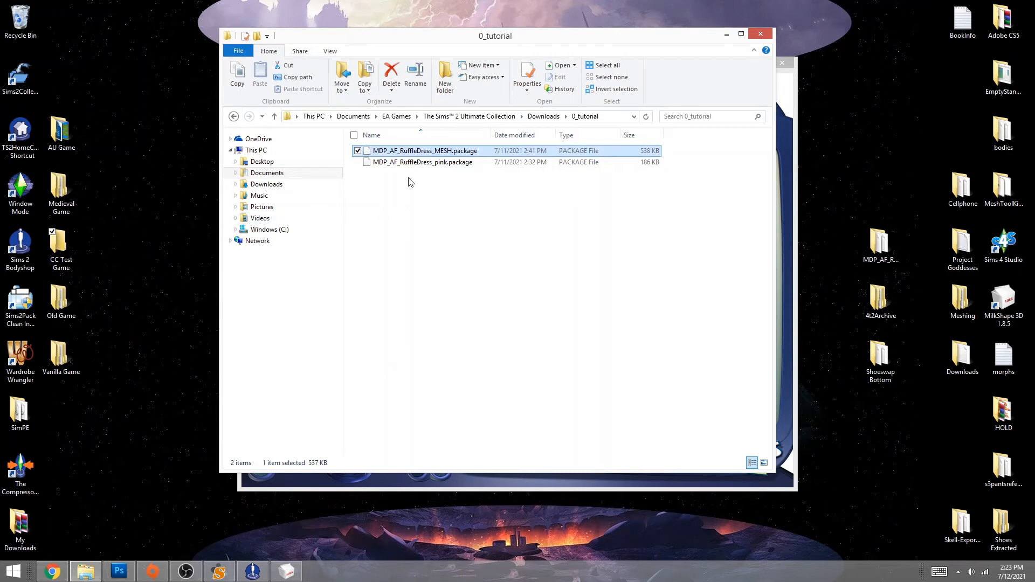
{"action": "left_click", "coordinate": [405, 162]}
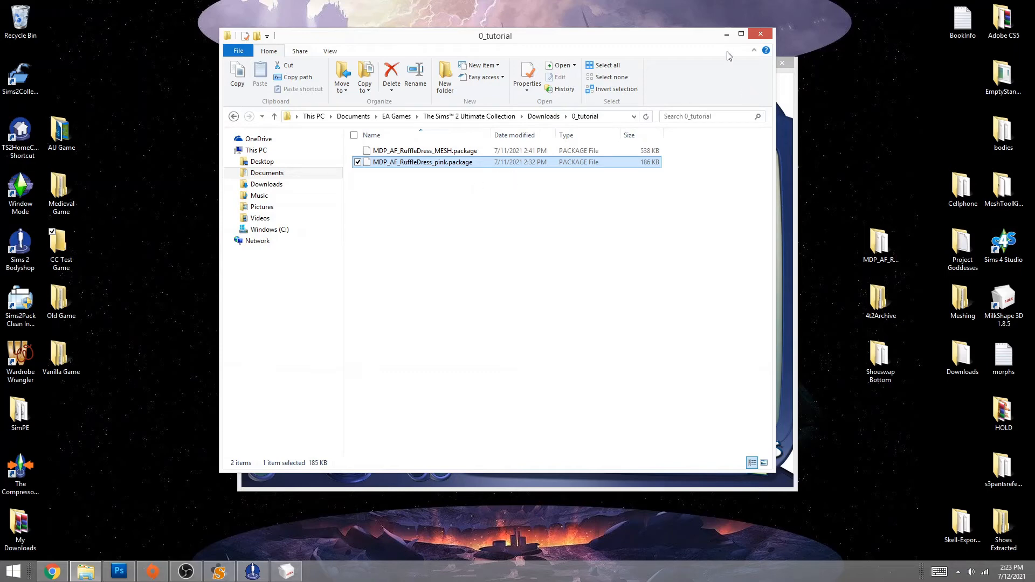
{"action": "left_click", "coordinate": [726, 34]}
{"action": "left_click", "coordinate": [709, 110]}
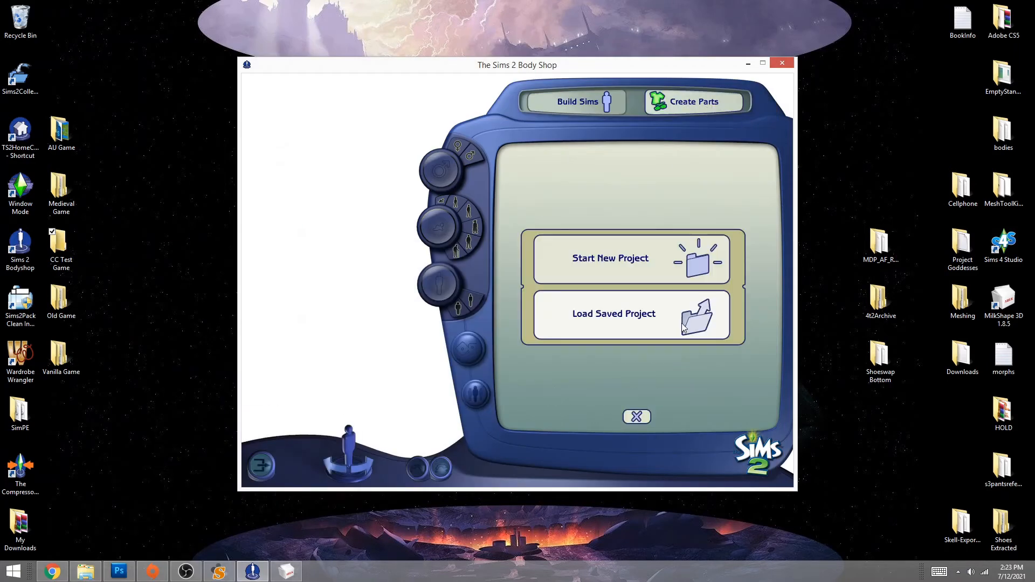
- Start a new everyday-clothing project from the pink ruffle dress and export it as dress
{"action": "left_click", "coordinate": [695, 264]}
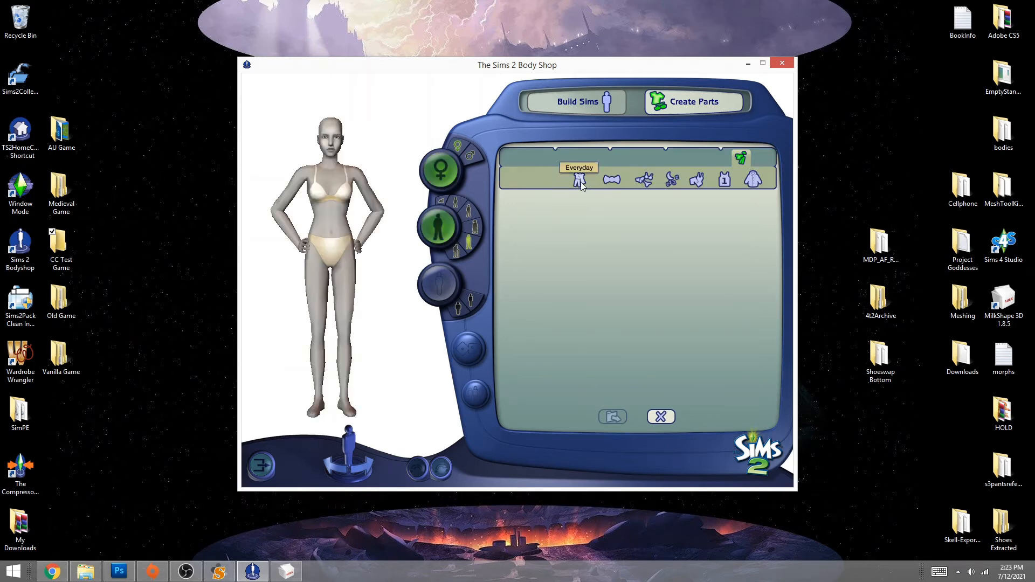
{"action": "left_click", "coordinate": [579, 180]}
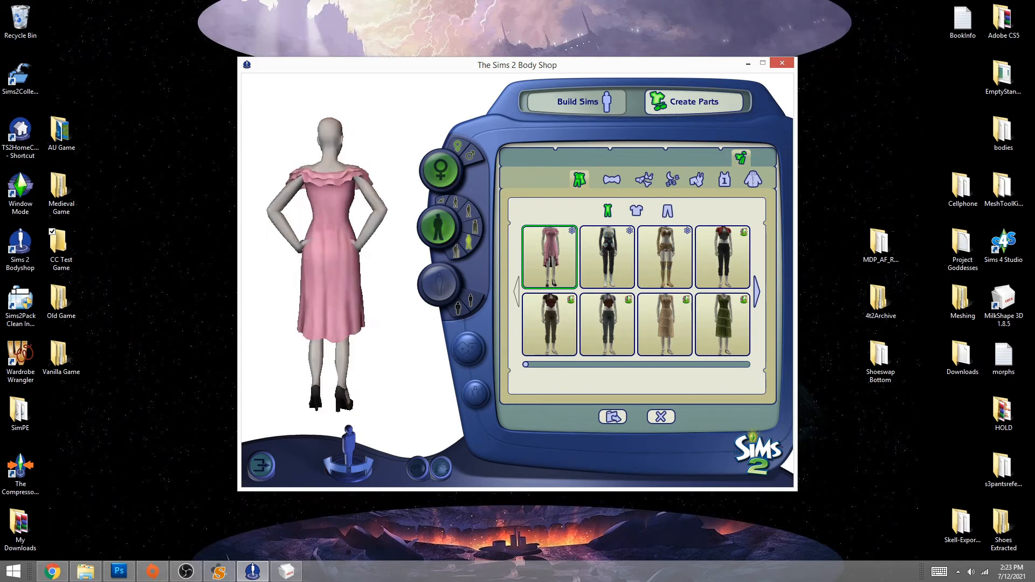
{"action": "left_click", "coordinate": [613, 418]}
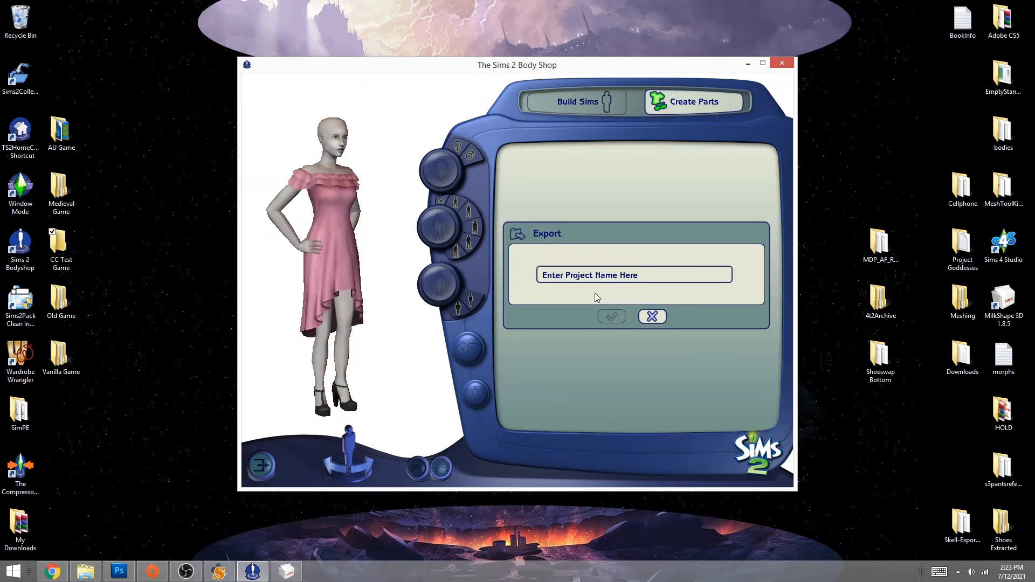
{"action": "left_click", "coordinate": [604, 274]}
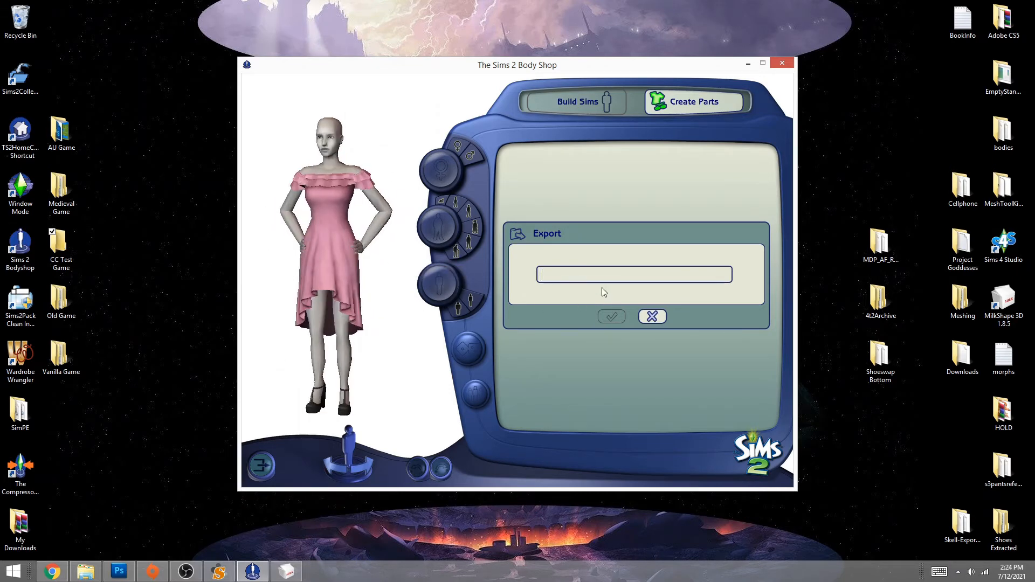
{"action": "type", "text": "dress"}
{"action": "left_click", "coordinate": [609, 317]}
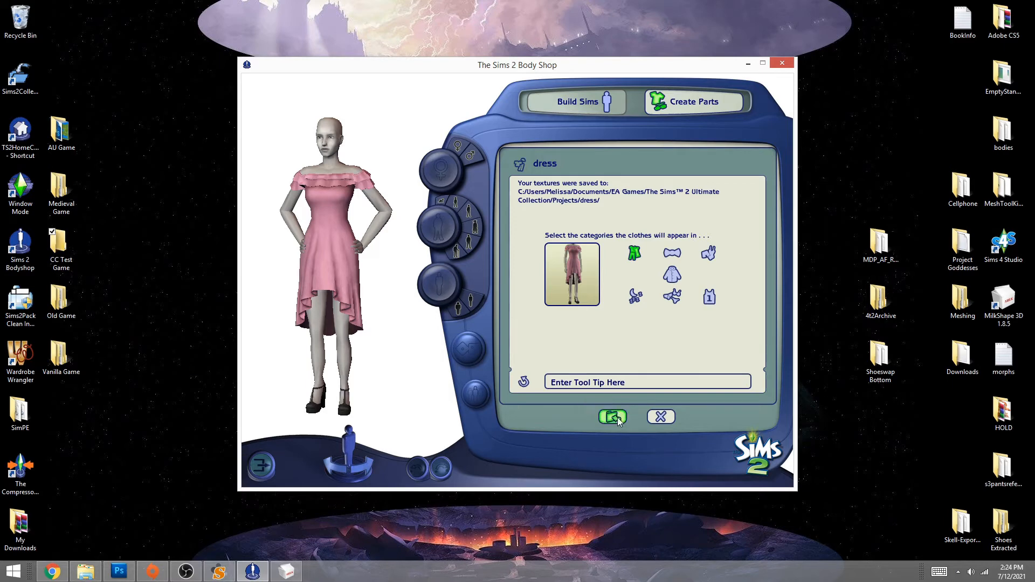
- Import the dress project into the game and back out to the start screen
{"action": "left_click", "coordinate": [616, 418]}
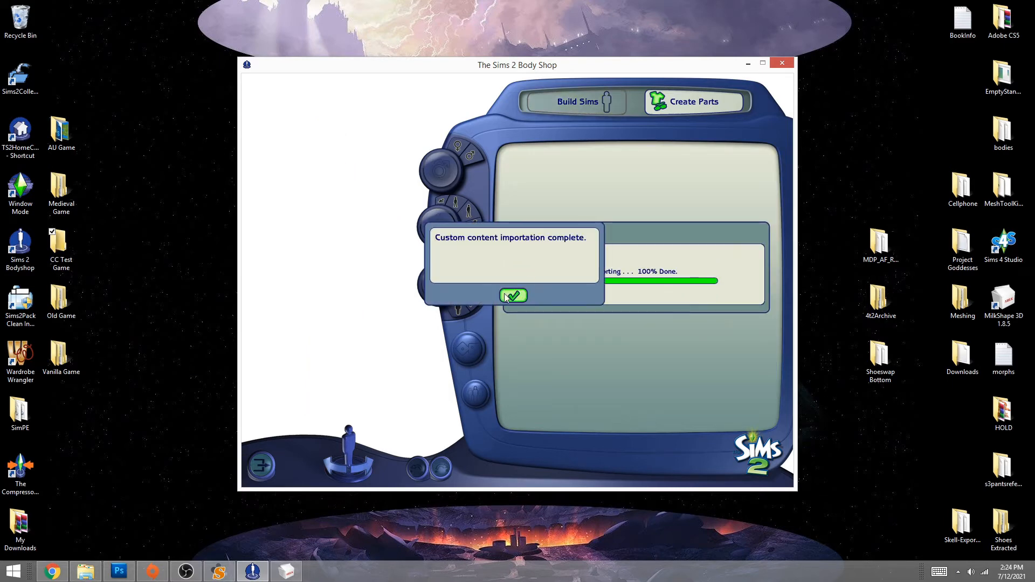
{"action": "left_click", "coordinate": [506, 295]}
{"action": "left_click", "coordinate": [658, 418]}
{"action": "left_click", "coordinate": [635, 416]}
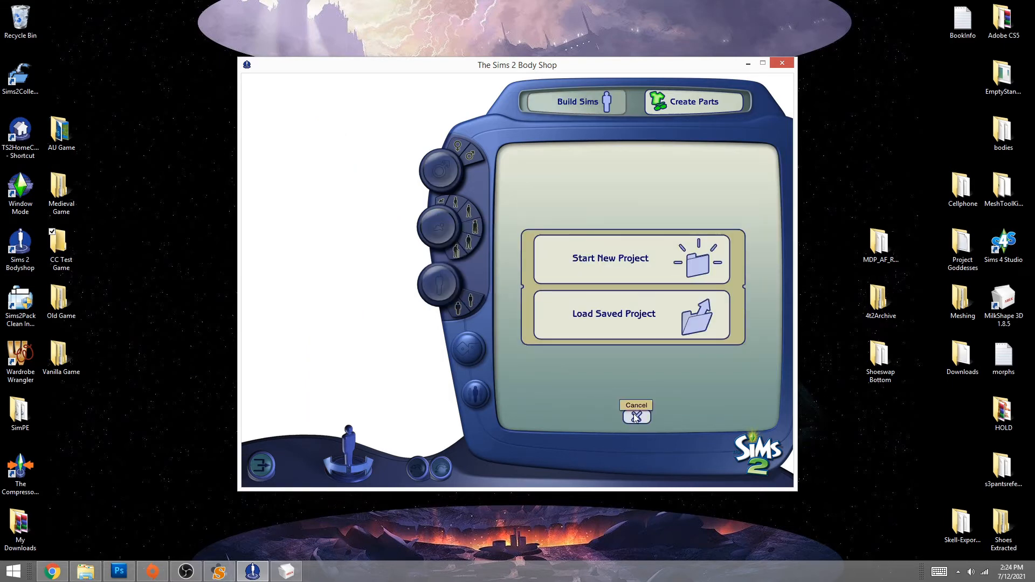
{"action": "left_click", "coordinate": [636, 416]}
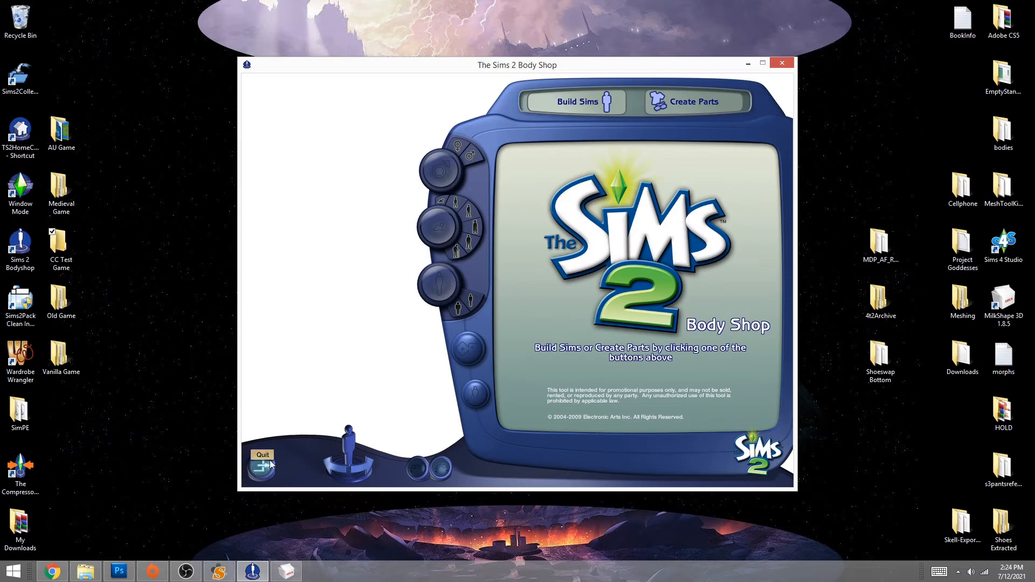
- Load Saved Project and preview the AFbottom and then the dress project on the model
{"action": "left_click", "coordinate": [694, 101]}
{"action": "left_click", "coordinate": [639, 330]}
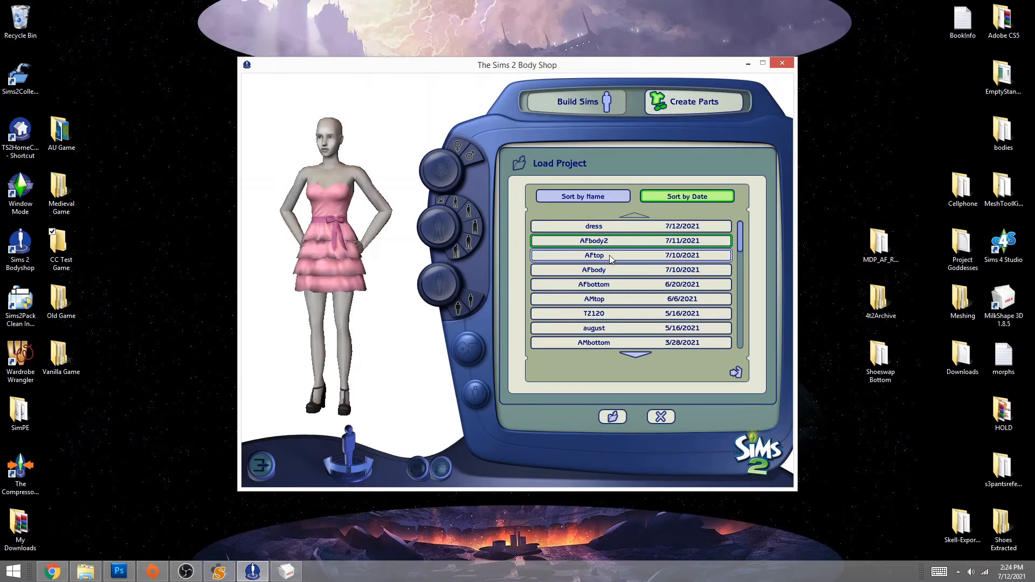
{"action": "left_click", "coordinate": [611, 282]}
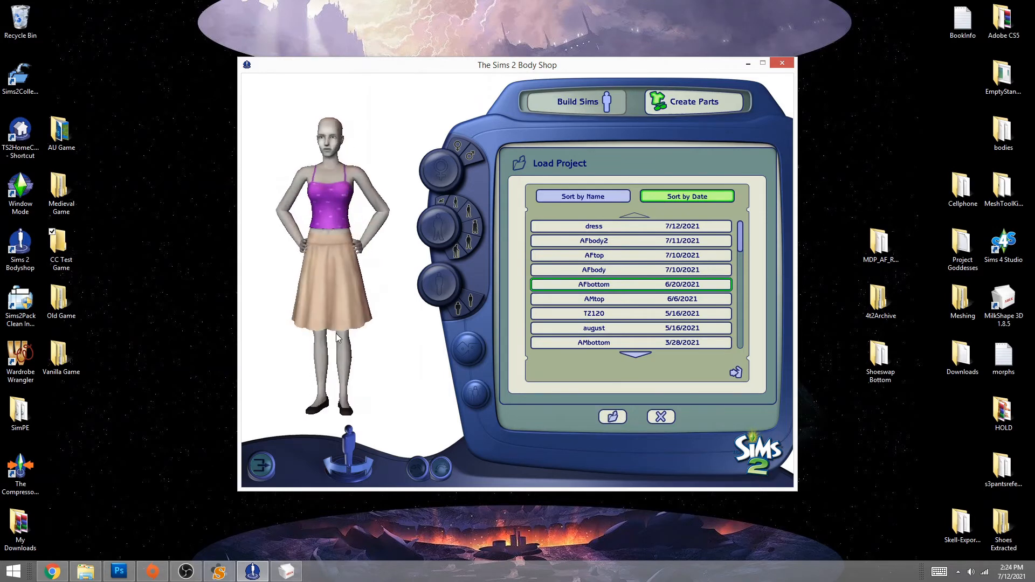
{"action": "left_click", "coordinate": [635, 354]}
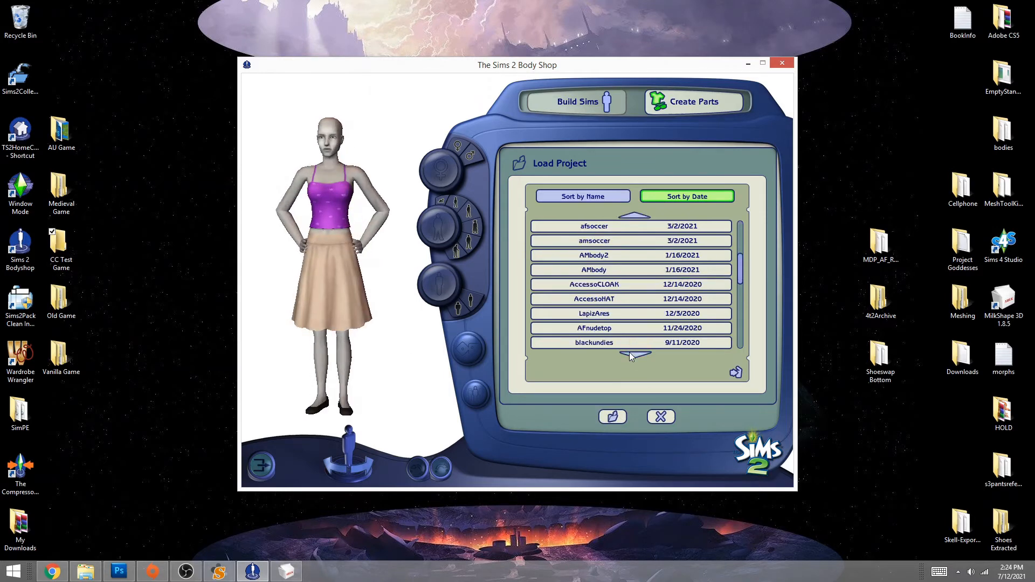
{"action": "left_click", "coordinate": [633, 217]}
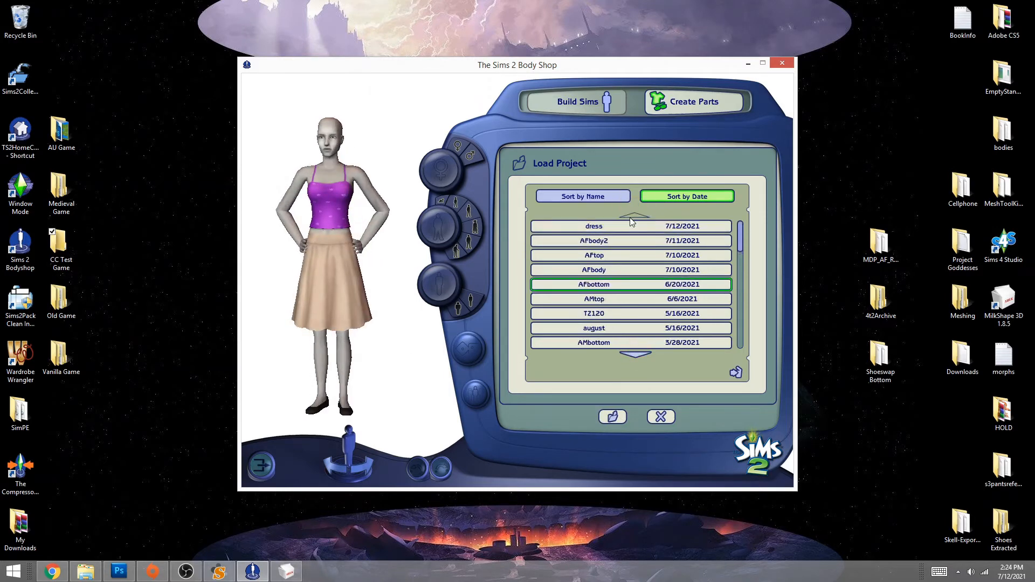
{"action": "left_click", "coordinate": [596, 227]}
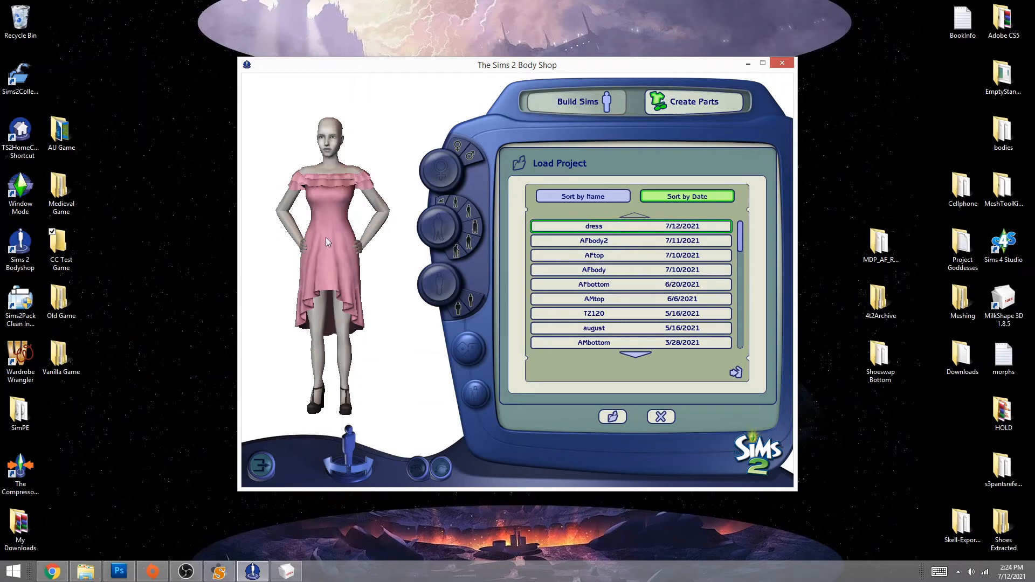
- Back out of the project list without loading and quit Body Shop
{"action": "left_click", "coordinate": [657, 419]}
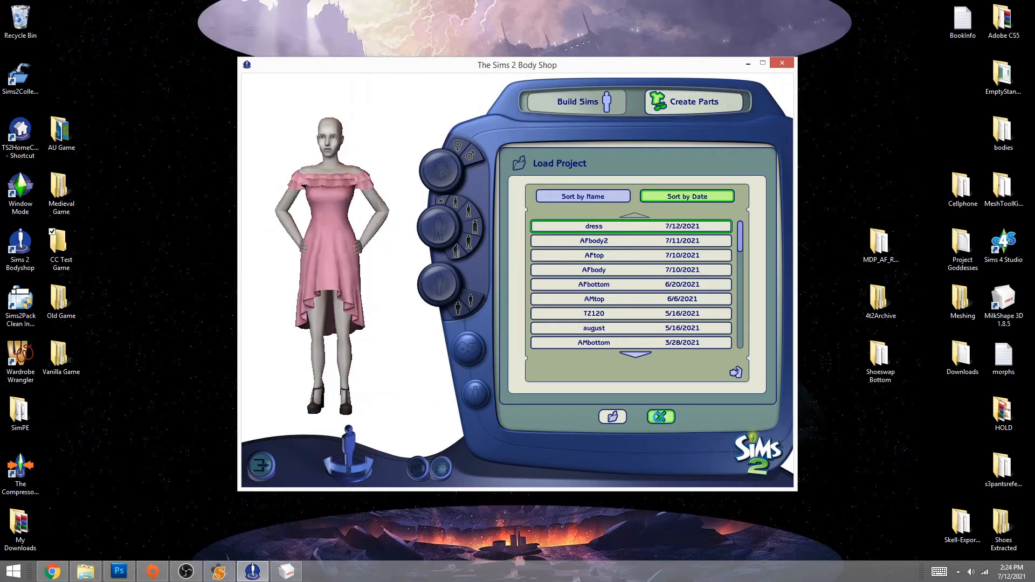
{"action": "left_click", "coordinate": [647, 420]}
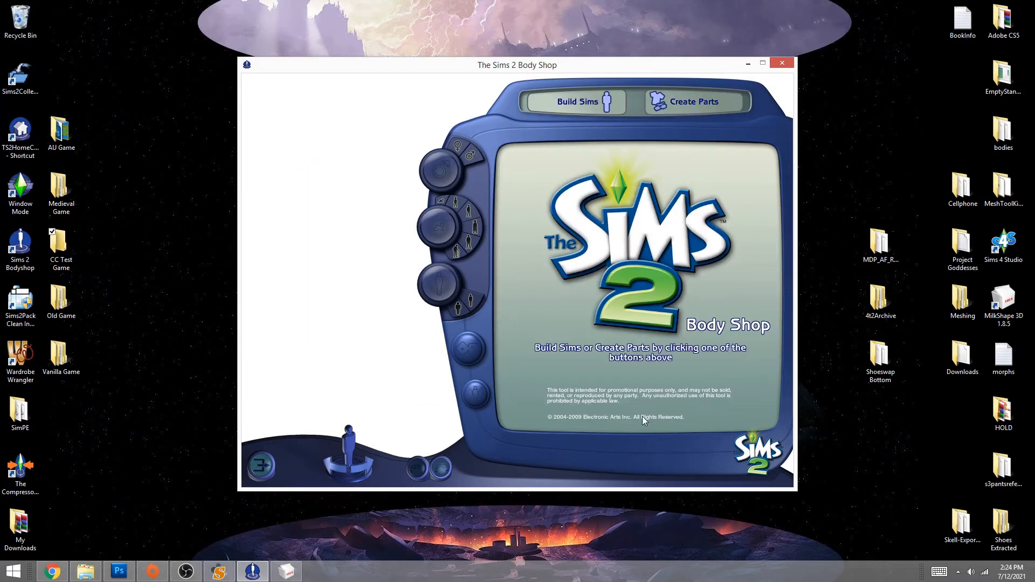
{"action": "left_click", "coordinate": [262, 468]}
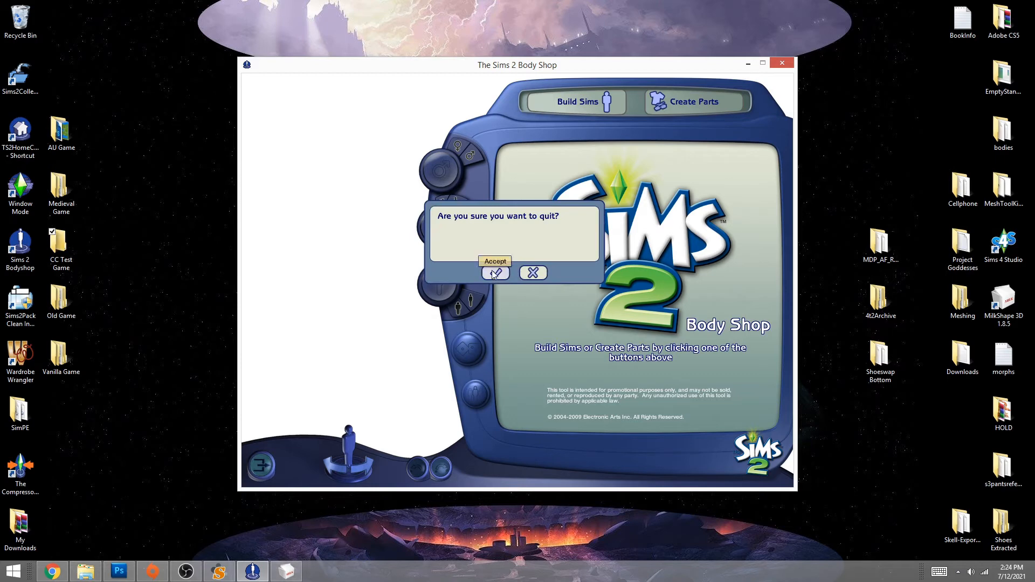
{"action": "left_click", "coordinate": [495, 273]}
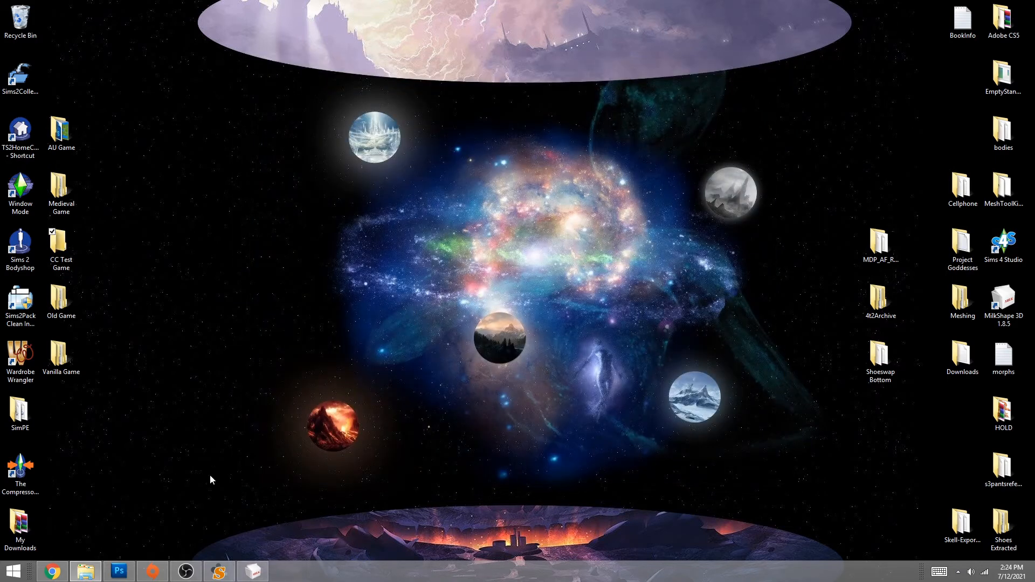
- In SimPE, start the PJSE Body Mesh Tool's Extracting stage
{"action": "left_click", "coordinate": [218, 571]}
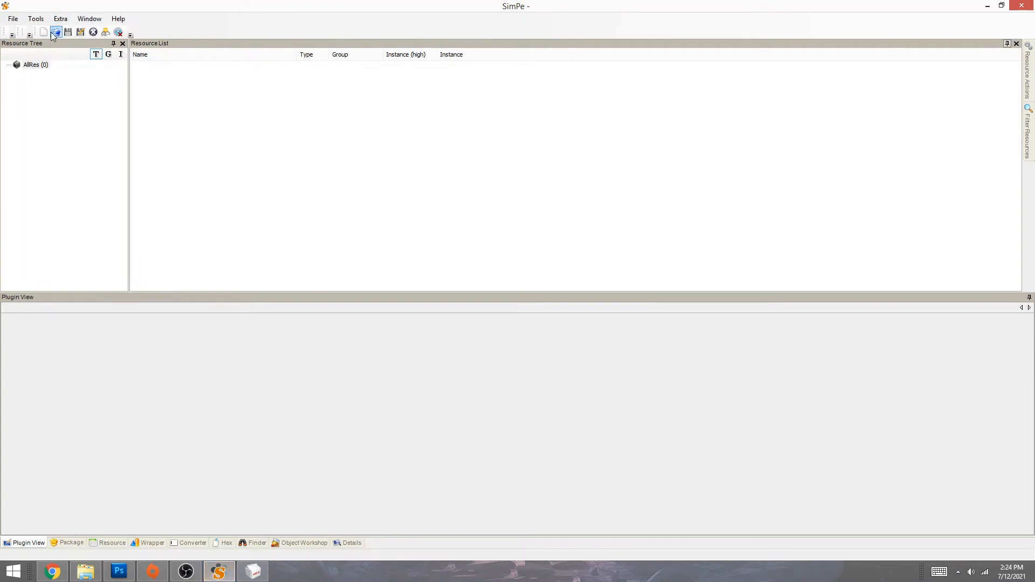
{"action": "left_click", "coordinate": [35, 18]}
{"action": "mouse_move", "coordinate": [46, 43]}
{"action": "mouse_move", "coordinate": [211, 45]}
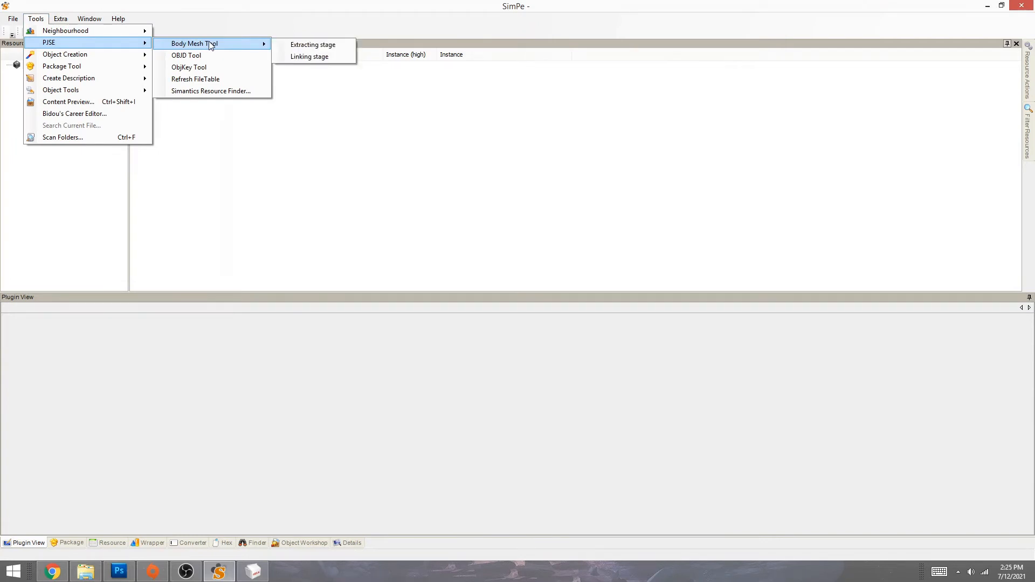
{"action": "left_click", "coordinate": [300, 45]}
- Browse to Documents\EA Games\The Sims 2 Ultimate Collection\SavedSims and load the dress package
{"action": "left_click", "coordinate": [198, 198]}
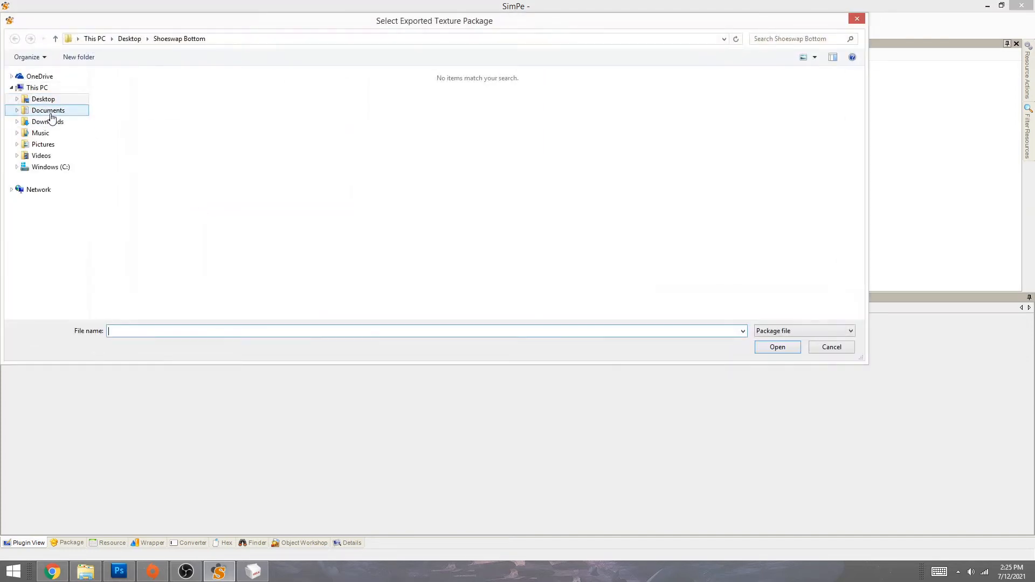
{"action": "left_click", "coordinate": [50, 111]}
{"action": "double_click", "coordinate": [127, 123]}
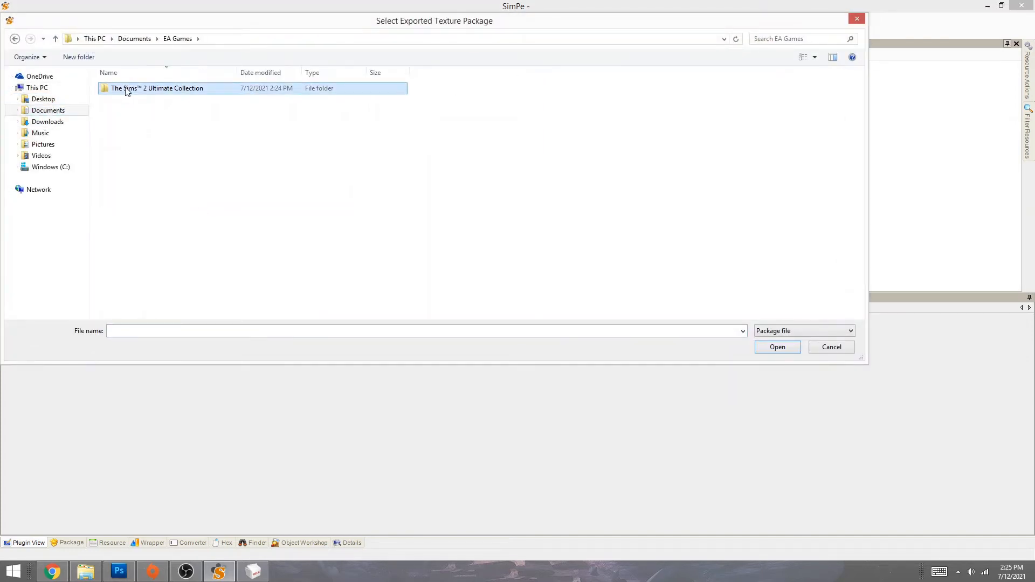
{"action": "double_click", "coordinate": [127, 86]}
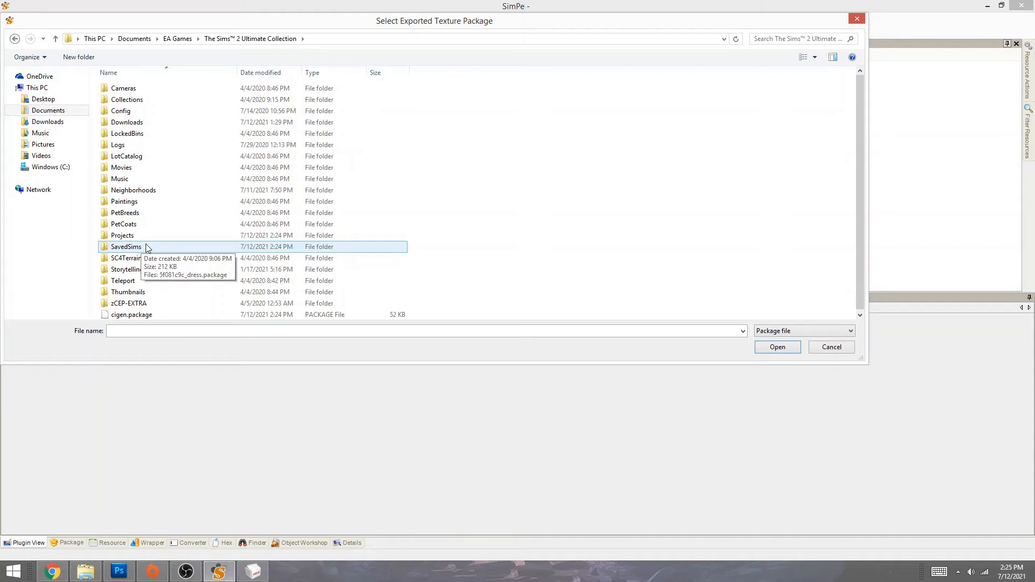
{"action": "double_click", "coordinate": [146, 249]}
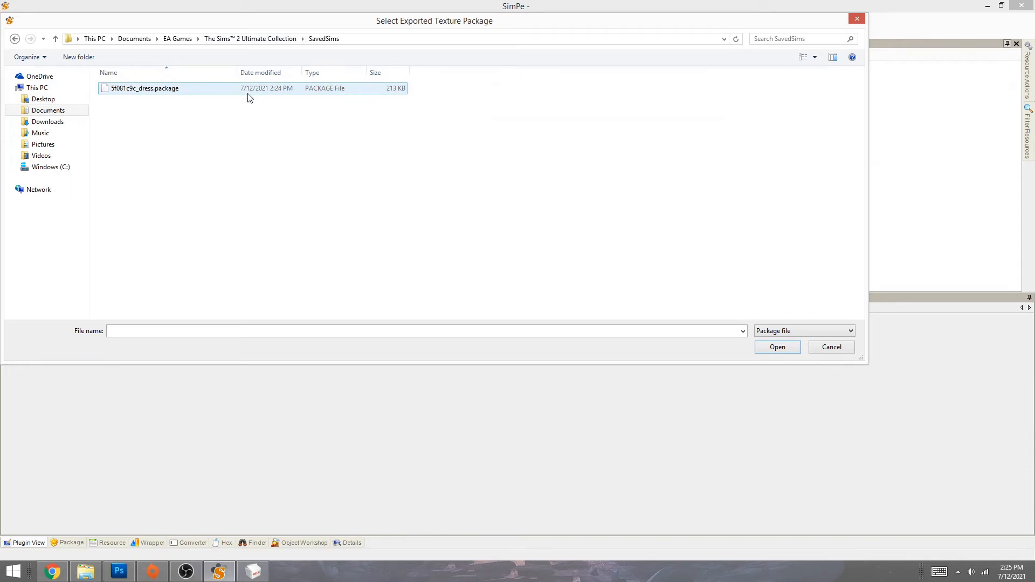
{"action": "double_click", "coordinate": [183, 89]}
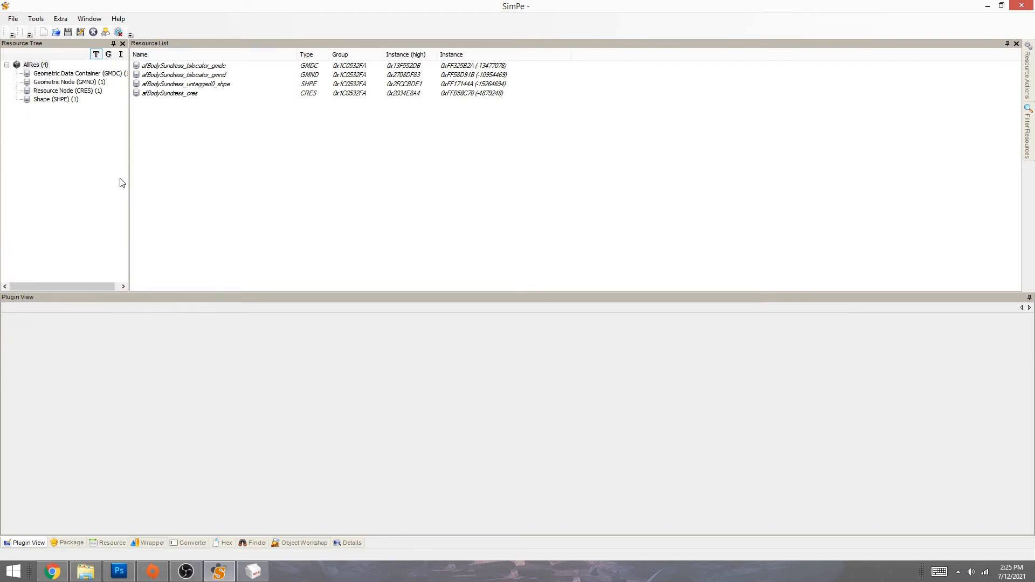
- Run Fix Integrity to rename all four mesh resources to MDP_AF_RuffleDress_SenatePumps_MESH
{"action": "left_click", "coordinate": [48, 18]}
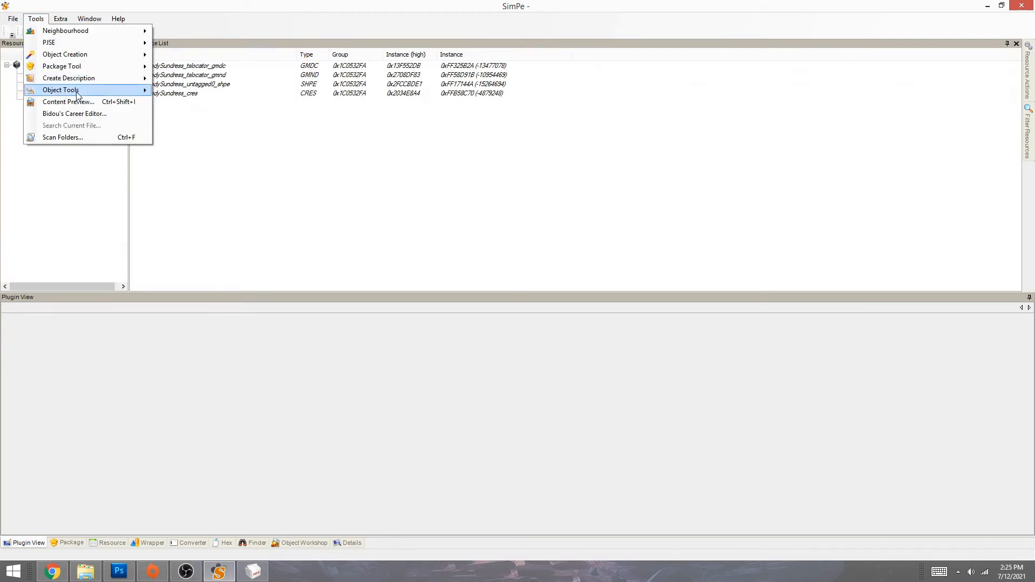
{"action": "mouse_move", "coordinate": [79, 92]}
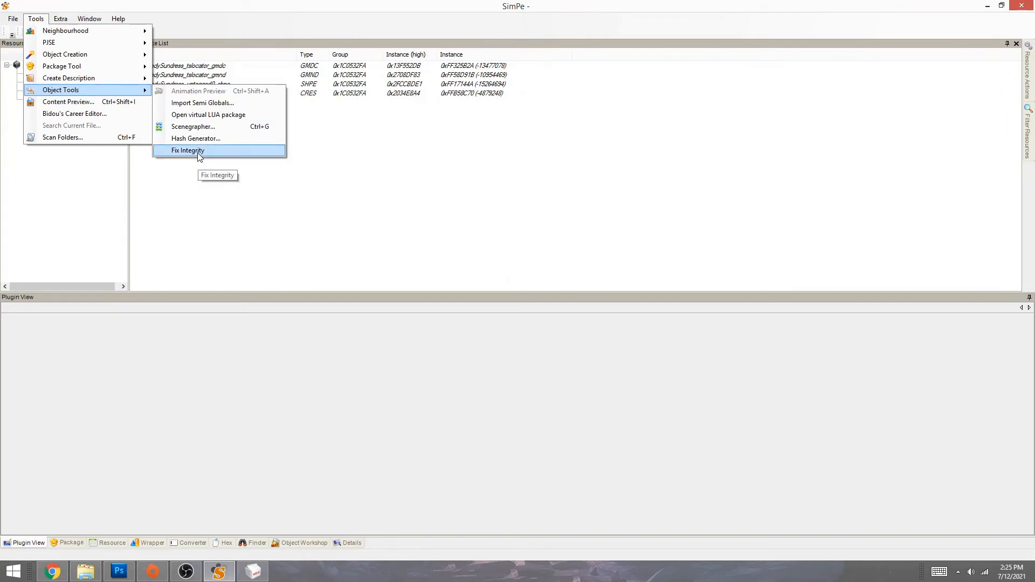
{"action": "left_click", "coordinate": [37, 20]}
{"action": "left_click", "coordinate": [42, 22]}
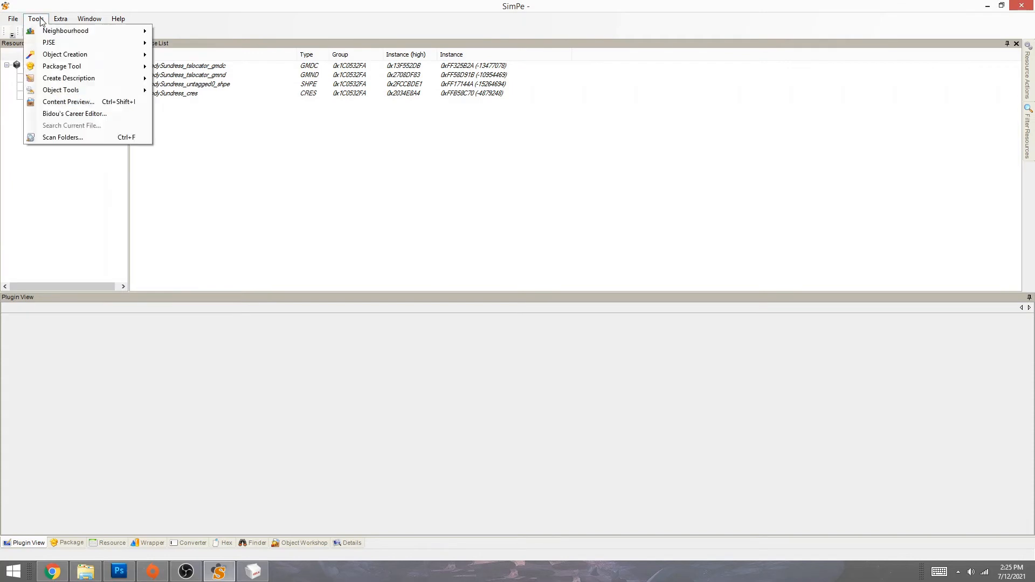
{"action": "left_click", "coordinate": [41, 22]}
{"action": "left_click", "coordinate": [37, 20]}
{"action": "mouse_move", "coordinate": [58, 94]}
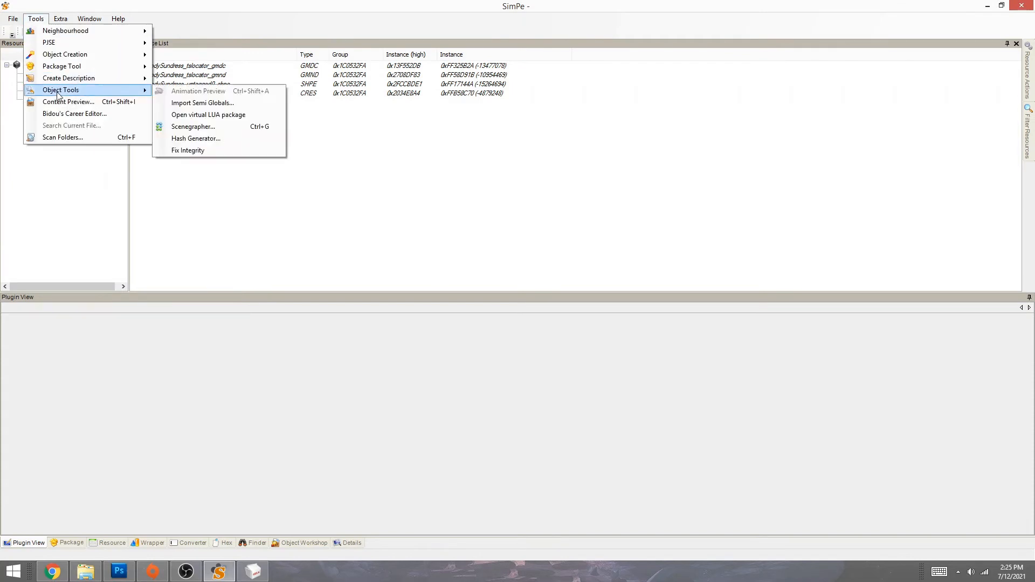
{"action": "left_click", "coordinate": [174, 151]}
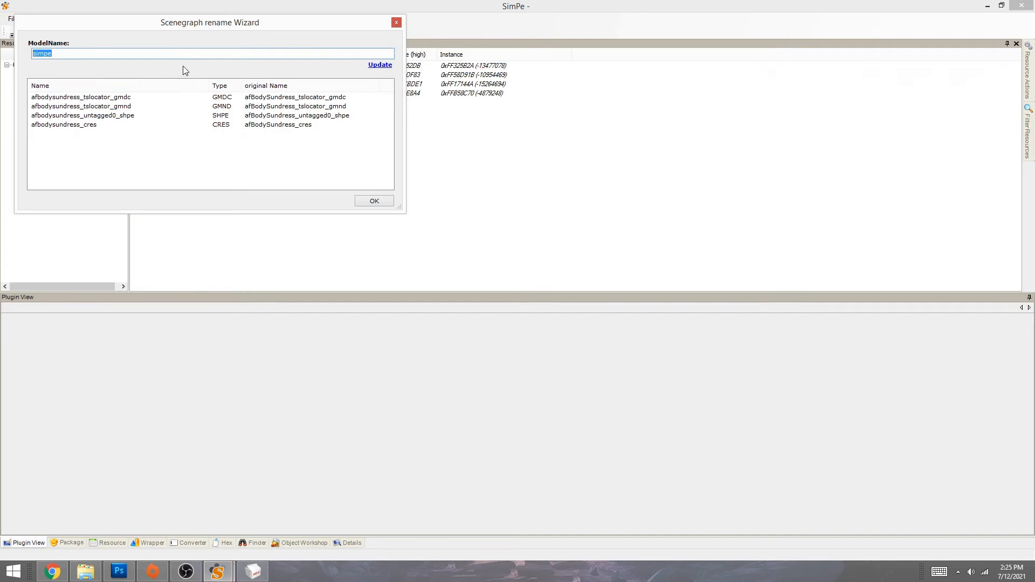
{"action": "type", "text": "MDP_AF_RuffleDress_SenatePumps_MESH"}
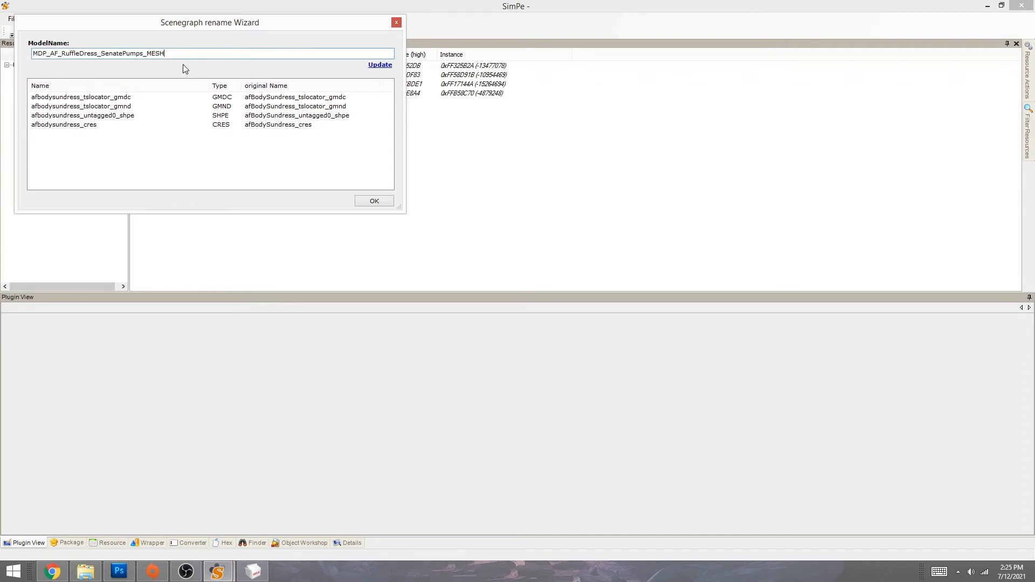
{"action": "left_click", "coordinate": [380, 65]}
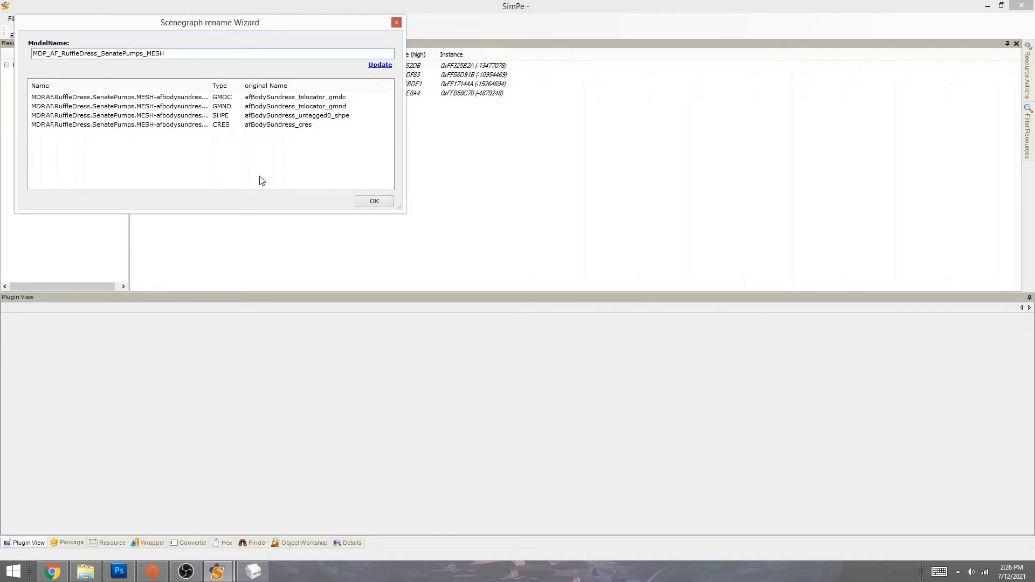
{"action": "left_click", "coordinate": [372, 205]}
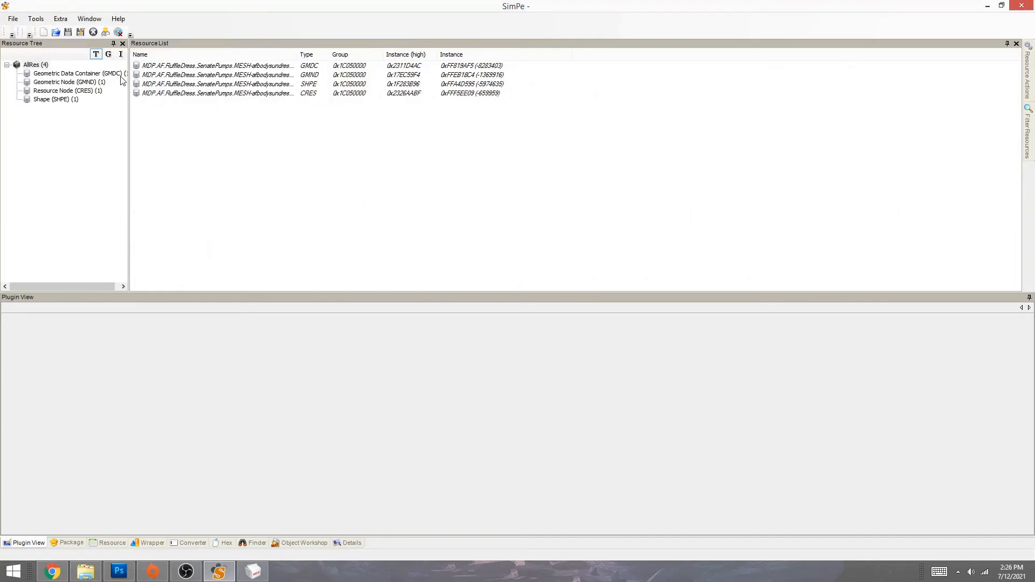
- Save as MDP_AF_RuffleDress_SenatePumps_MESH.package in SavedSims
{"action": "left_click", "coordinate": [81, 32]}
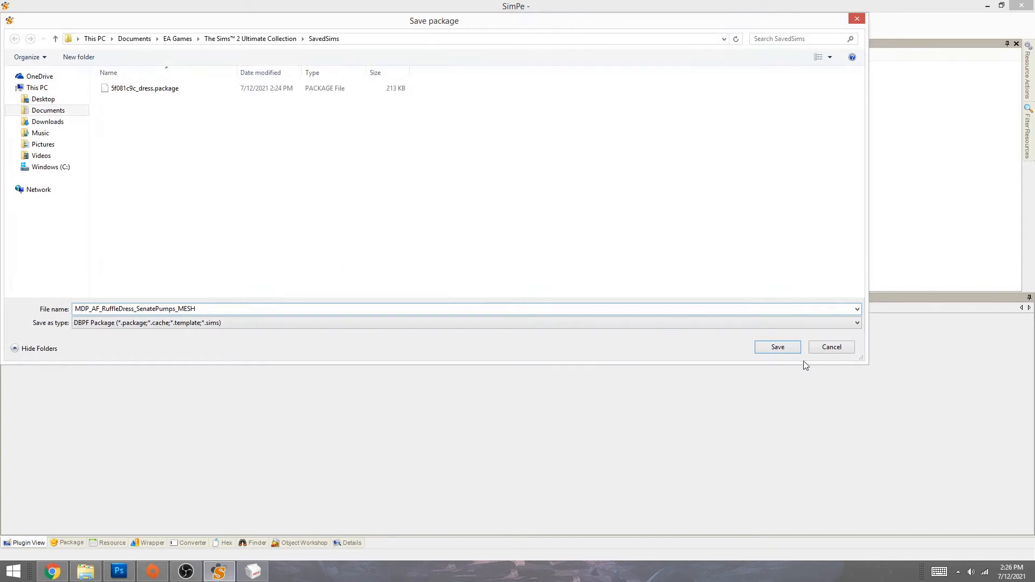
{"action": "left_click", "coordinate": [775, 348]}
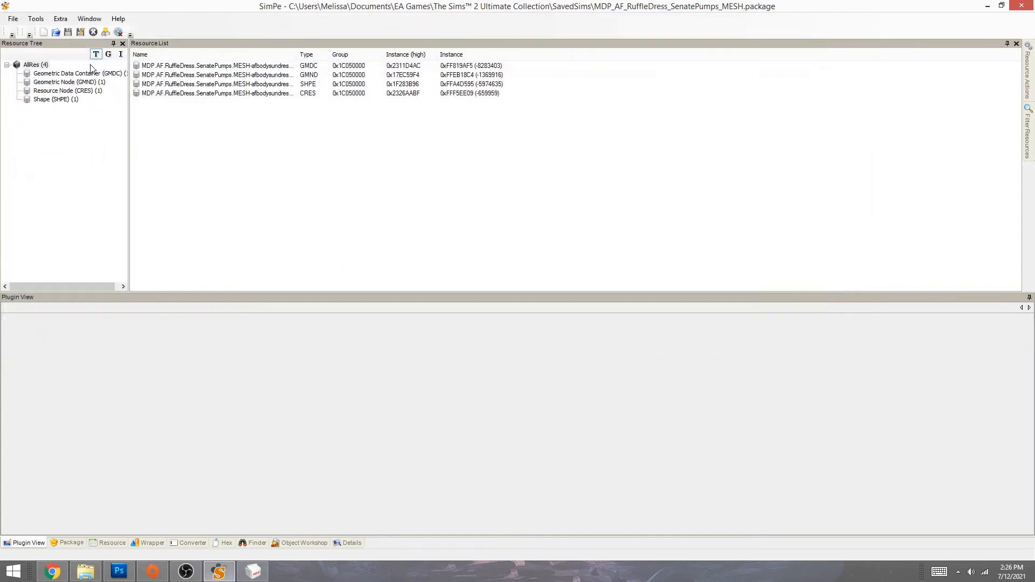
{"action": "left_click", "coordinate": [64, 75]}
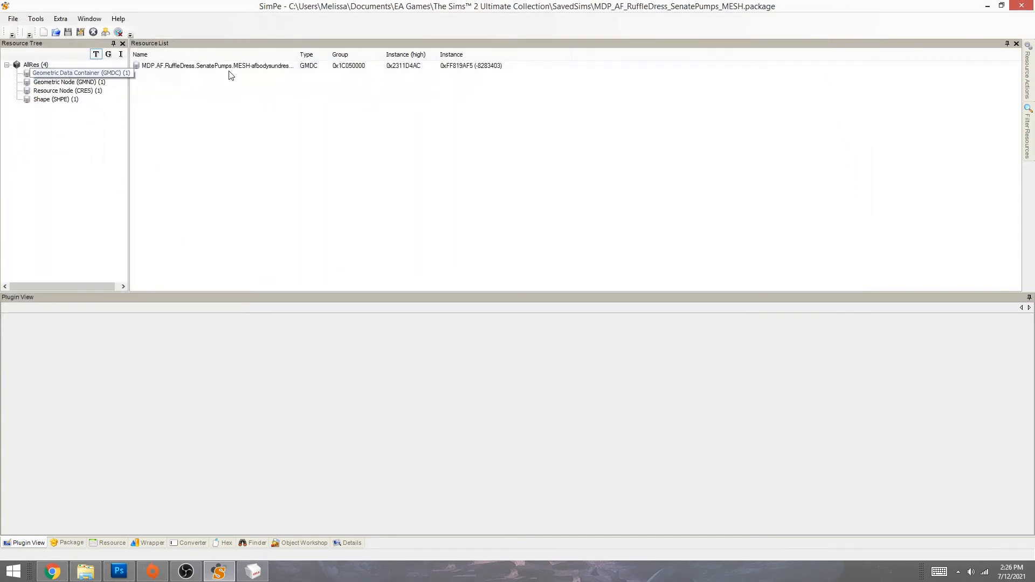
- Replace the GMDC with Shoeswap Bottom's MDP_AF_RuffleDress_SenatePumps_MESH.simpe and save the package
{"action": "left_click", "coordinate": [214, 65]}
{"action": "right_click", "coordinate": [215, 66]}
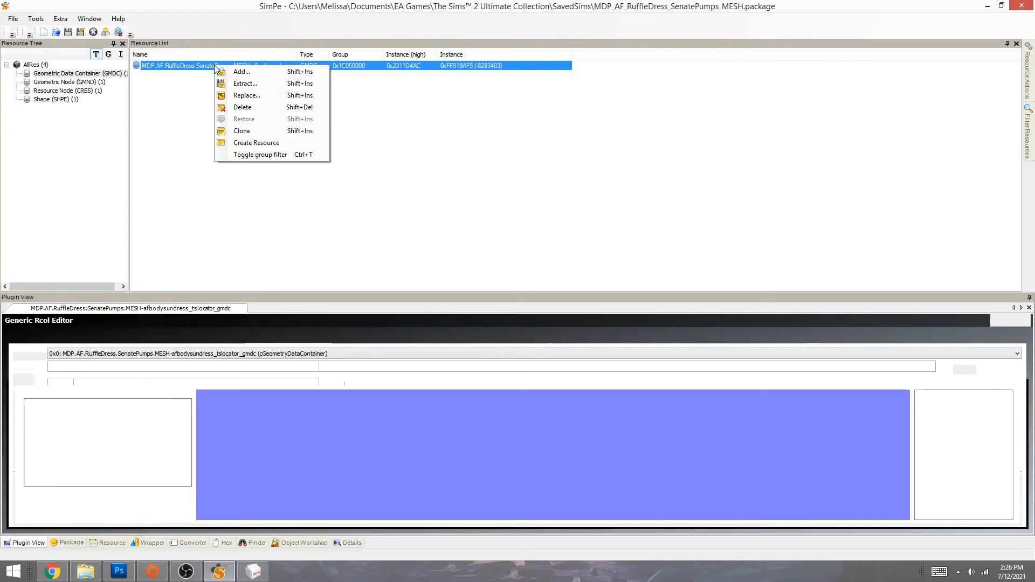
{"action": "left_click", "coordinate": [257, 98]}
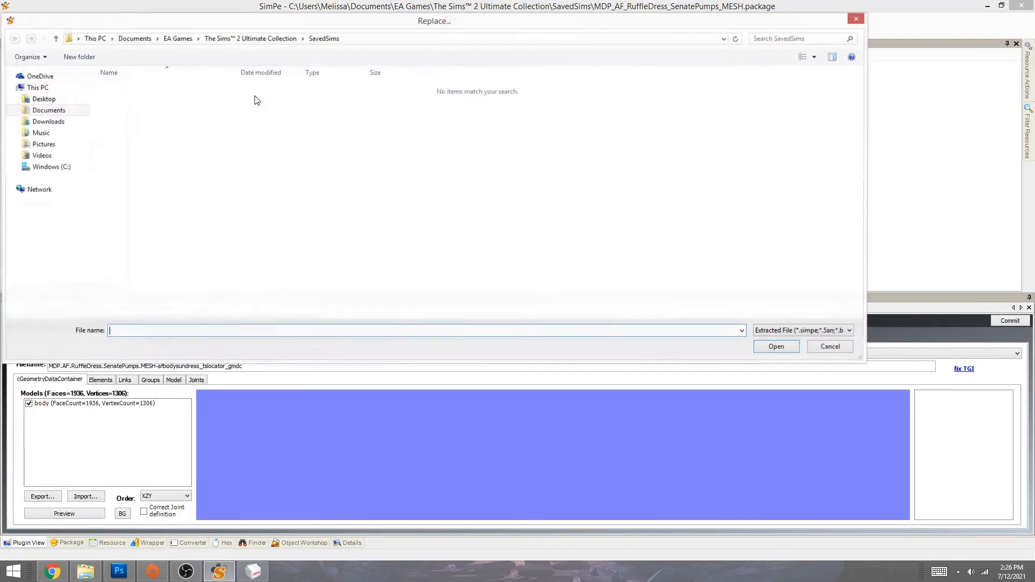
{"action": "left_click", "coordinate": [56, 100]}
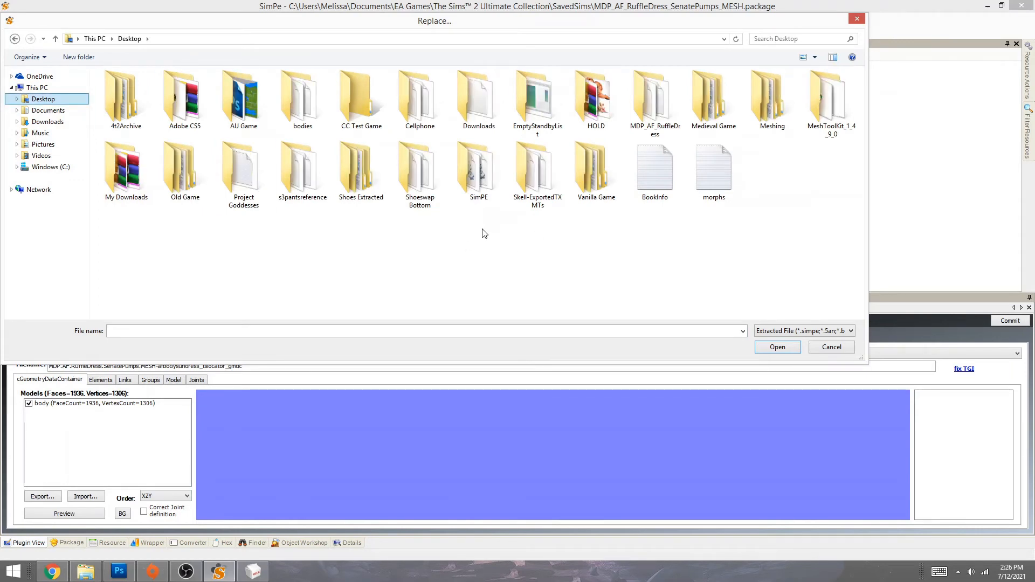
{"action": "double_click", "coordinate": [423, 183]}
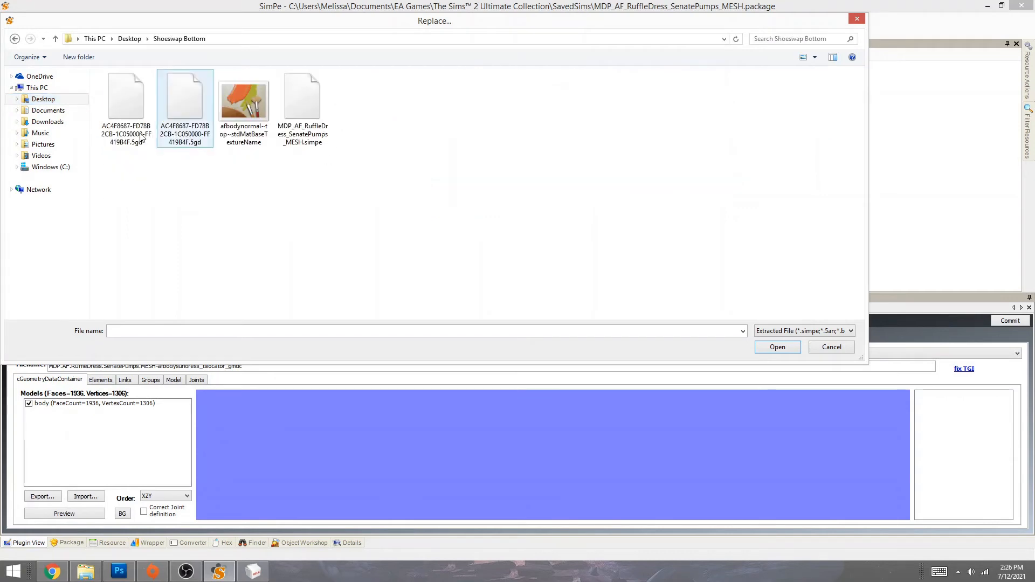
{"action": "left_click", "coordinate": [303, 100]}
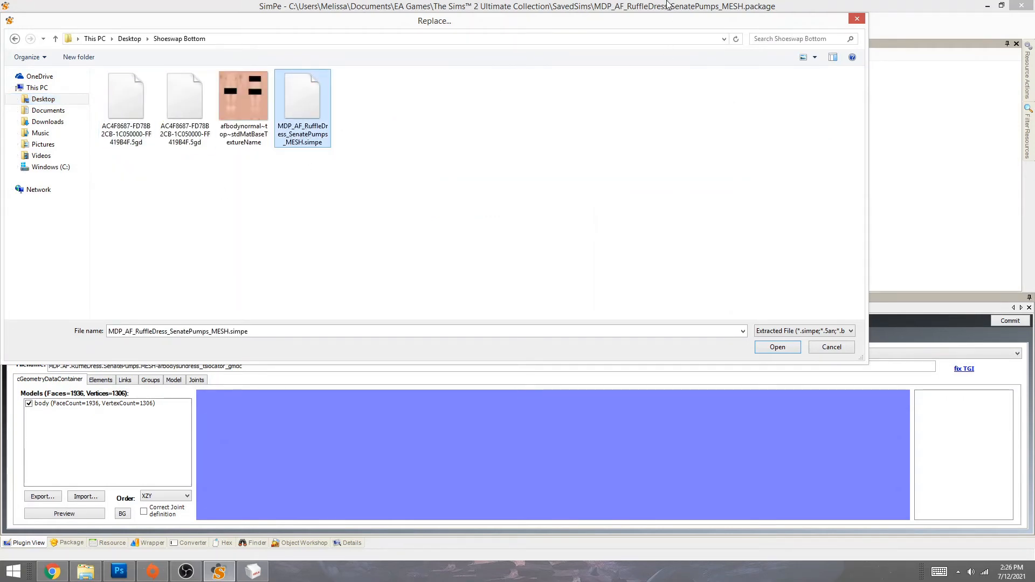
{"action": "double_click", "coordinate": [309, 105]}
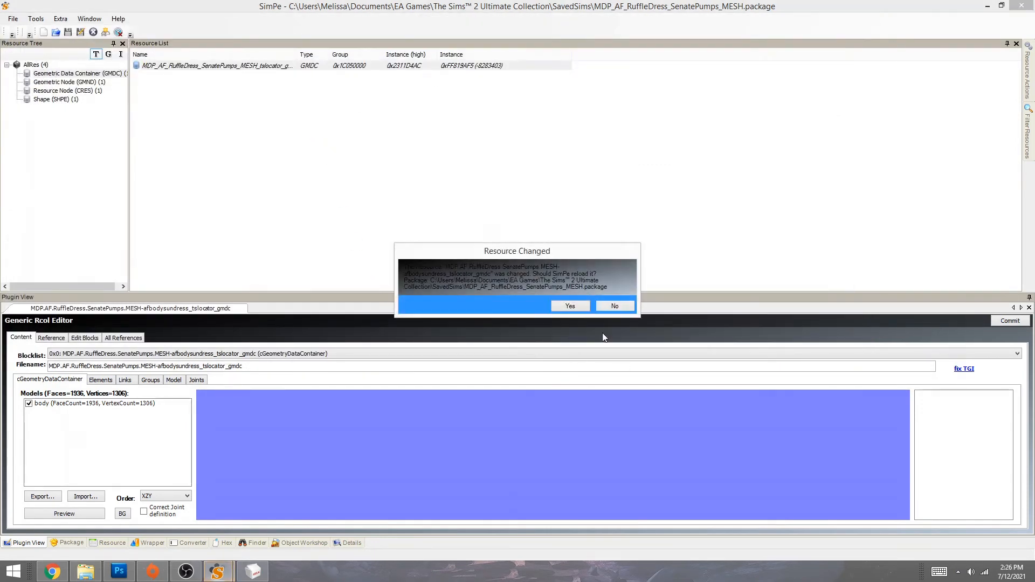
{"action": "left_click", "coordinate": [567, 306]}
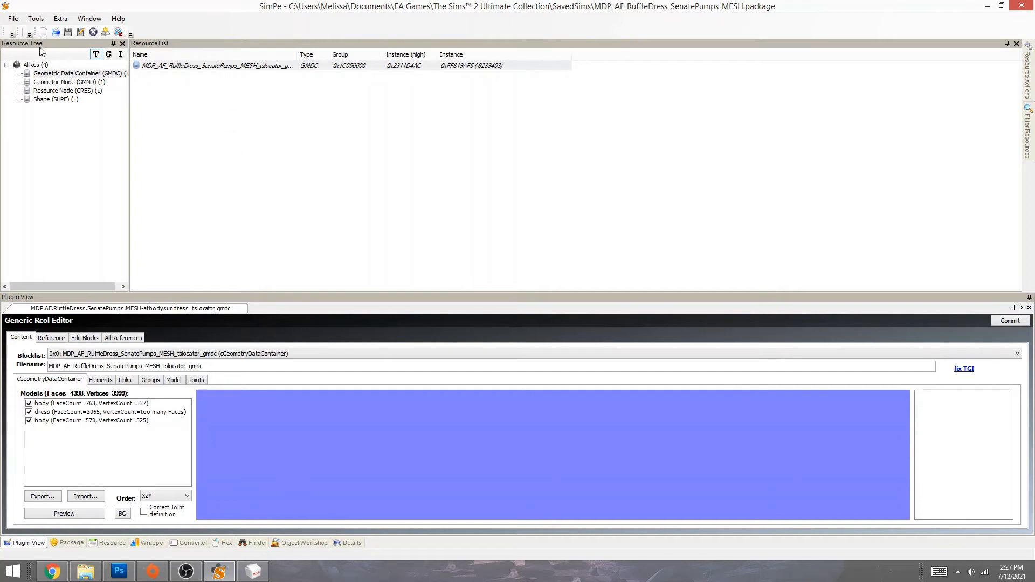
{"action": "left_click", "coordinate": [69, 34]}
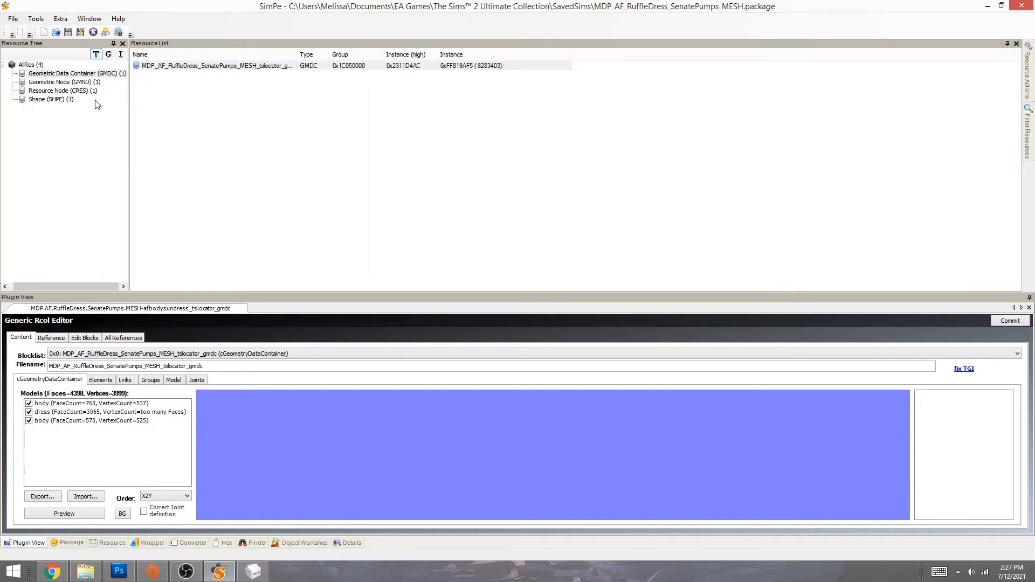
- Close the mesh package and open SavedSims' 5f081c9c_dress.package, showing its 3D ID Referencing File
{"action": "left_click", "coordinate": [94, 33]}
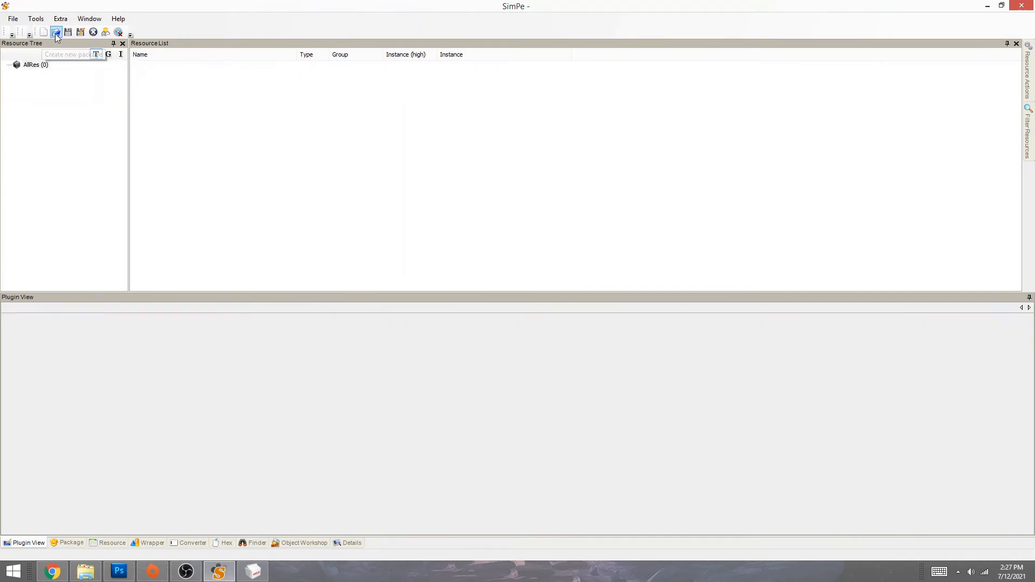
{"action": "left_click", "coordinate": [56, 33]}
{"action": "left_click", "coordinate": [52, 112]}
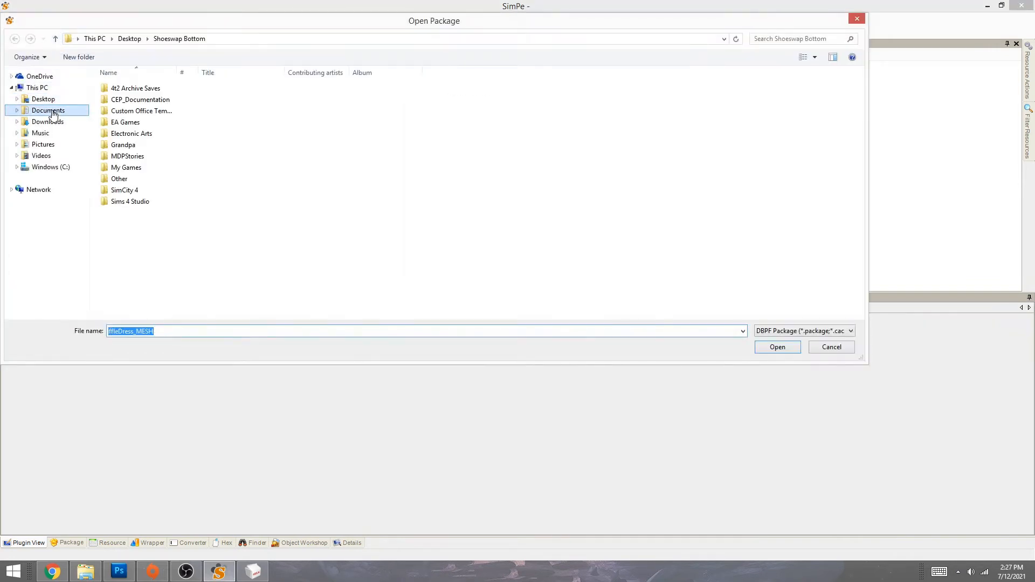
{"action": "double_click", "coordinate": [120, 122]}
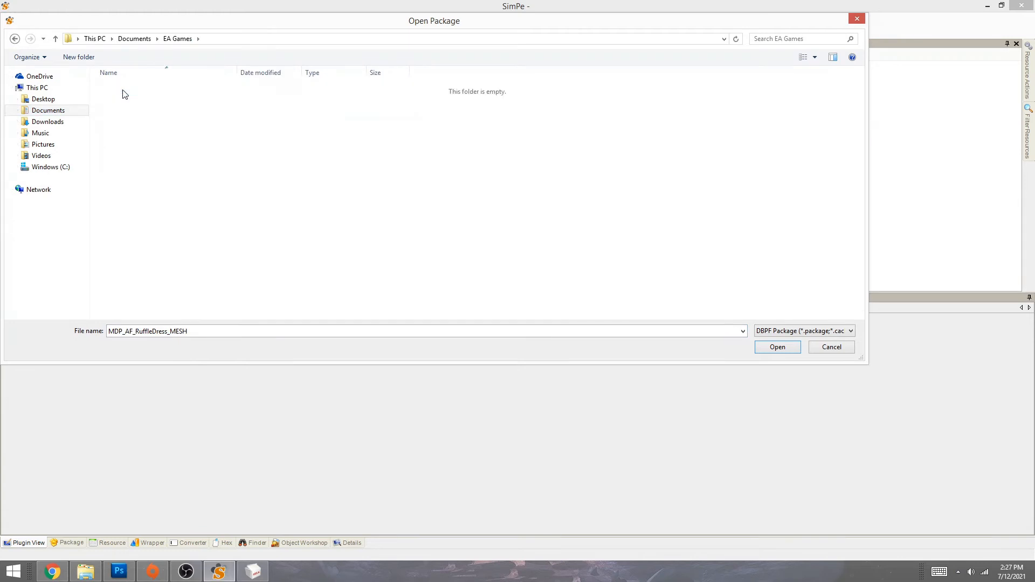
{"action": "double_click", "coordinate": [125, 89]}
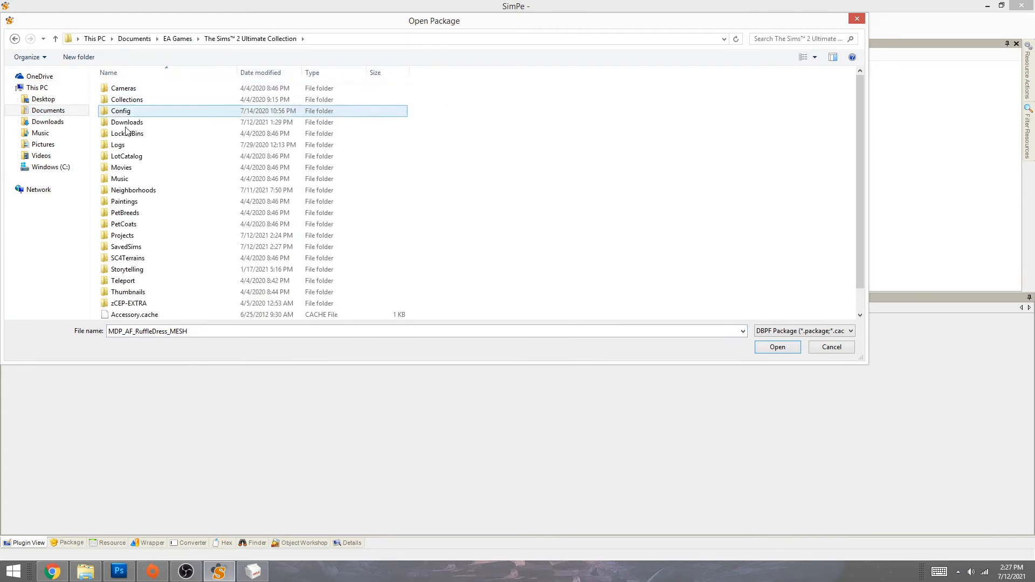
{"action": "double_click", "coordinate": [139, 249]}
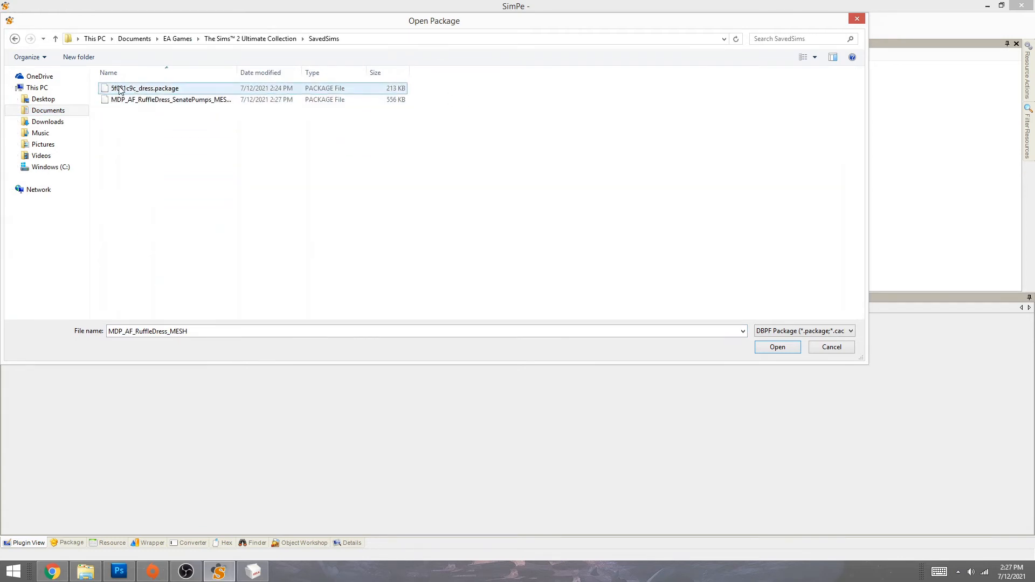
{"action": "left_click", "coordinate": [149, 90]}
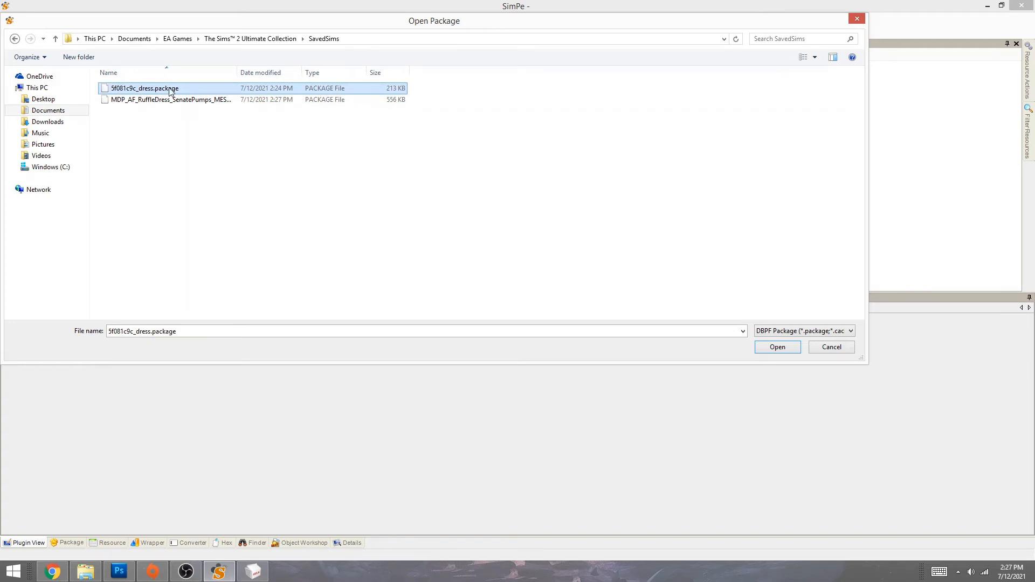
{"action": "double_click", "coordinate": [170, 90]}
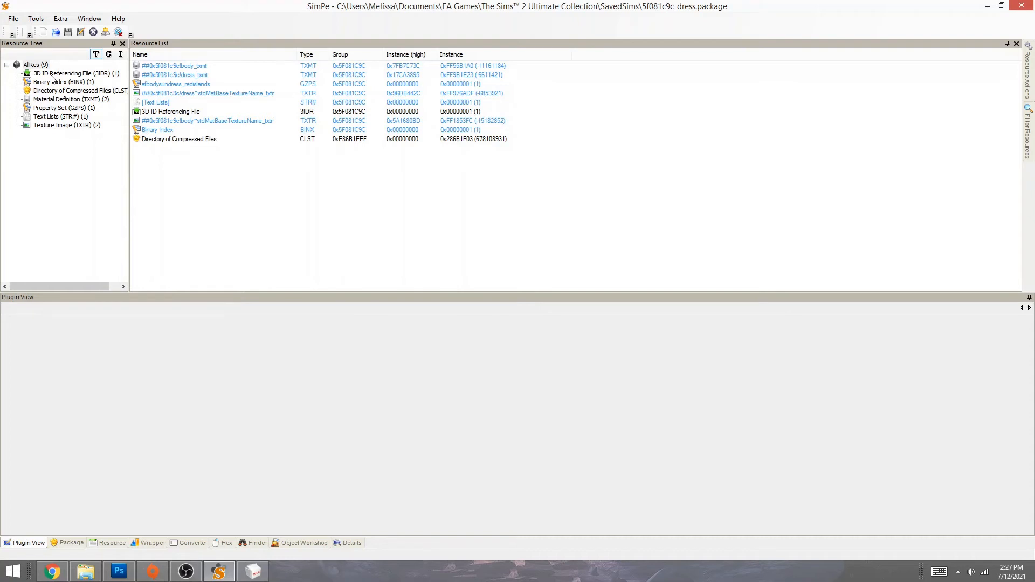
{"action": "left_click", "coordinate": [53, 74]}
- Use the Body Mesh Tool Linking stage to link the 3IDR to MDP_AF_RuffleDress_SenatePumps_MESH.package
{"action": "left_click", "coordinate": [192, 67]}
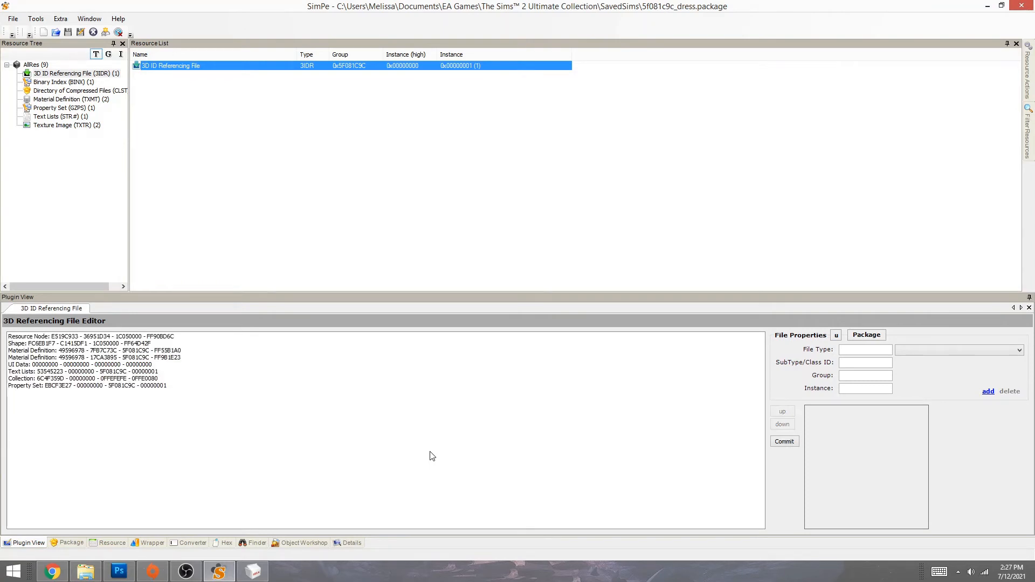
{"action": "left_click", "coordinate": [36, 18]}
{"action": "mouse_move", "coordinate": [51, 46]}
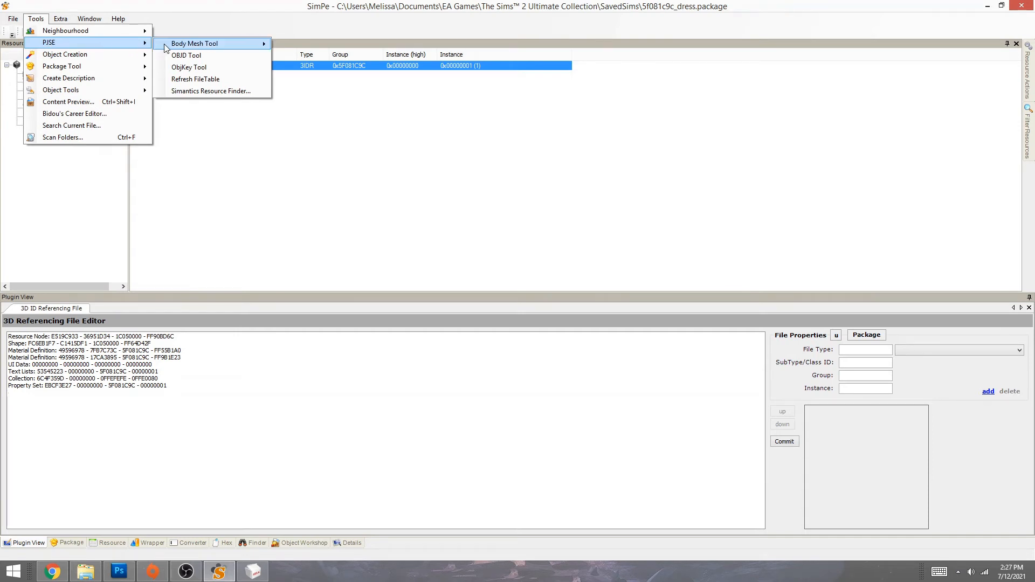
{"action": "mouse_move", "coordinate": [170, 47]}
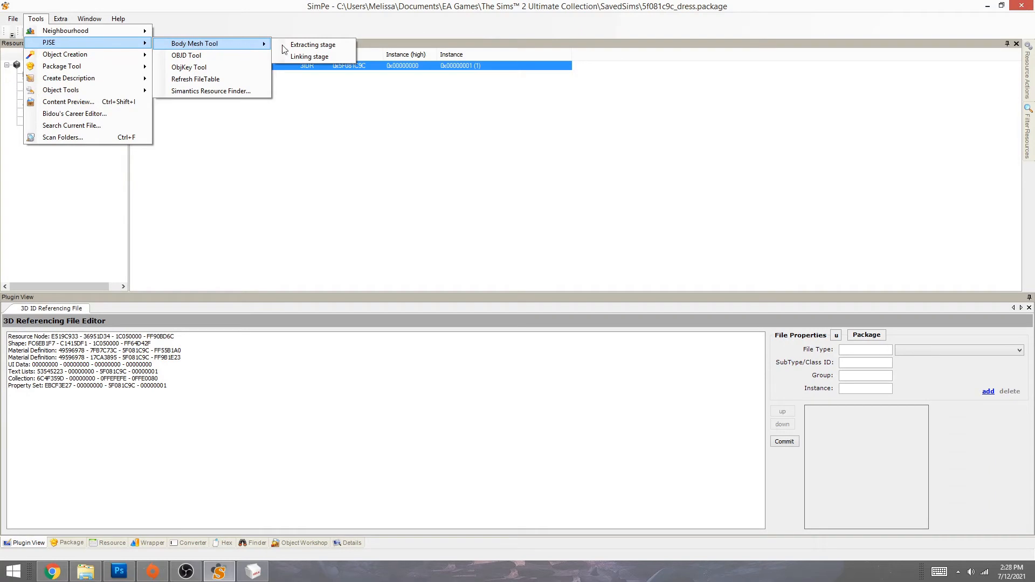
{"action": "left_click", "coordinate": [310, 57]}
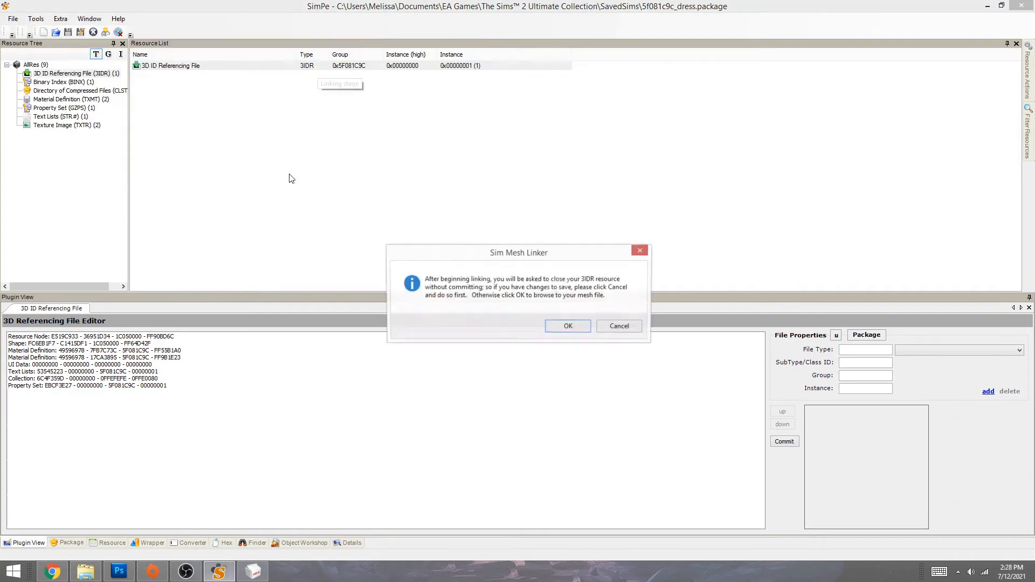
{"action": "left_click", "coordinate": [569, 327]}
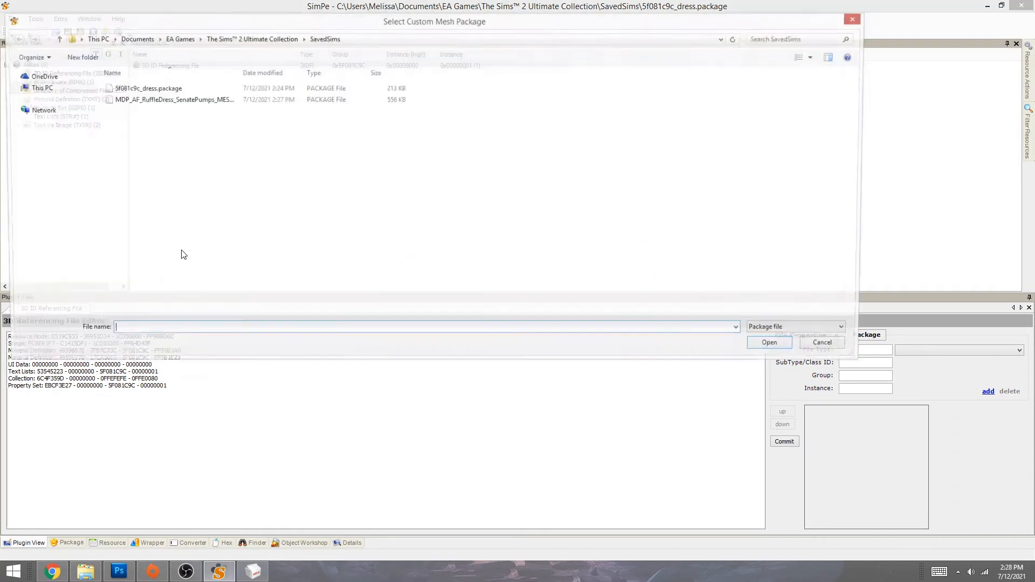
{"action": "double_click", "coordinate": [167, 100]}
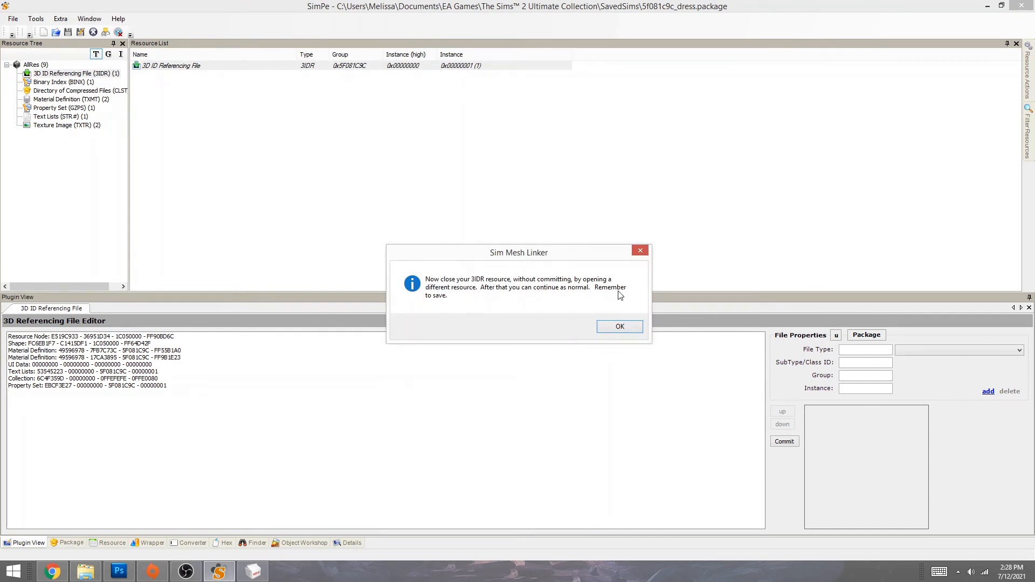
{"action": "left_click", "coordinate": [619, 327]}
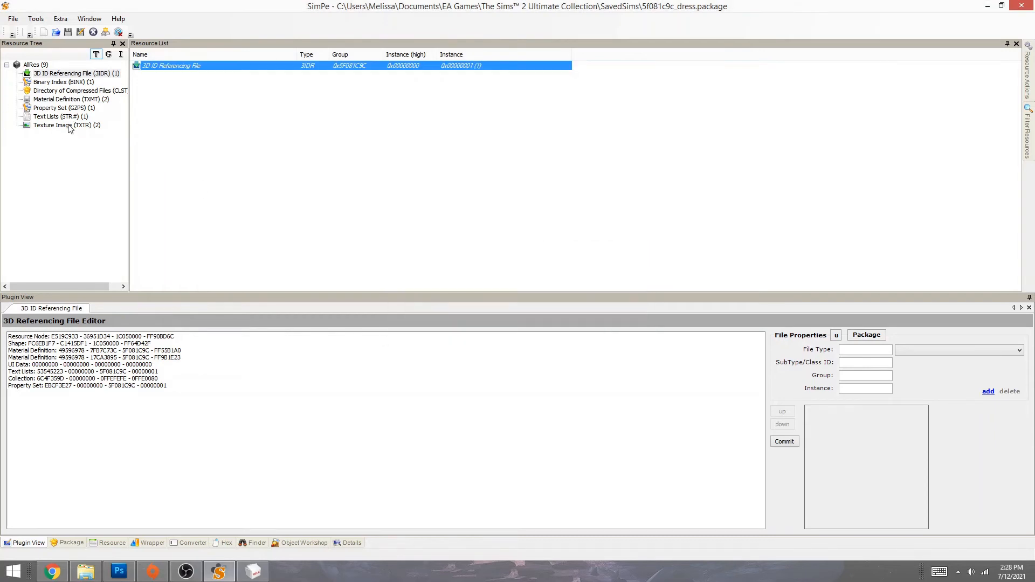
- Open the dress's texture image (TXTR) resource in SimPE's texture editor
{"action": "left_click", "coordinate": [67, 126]}
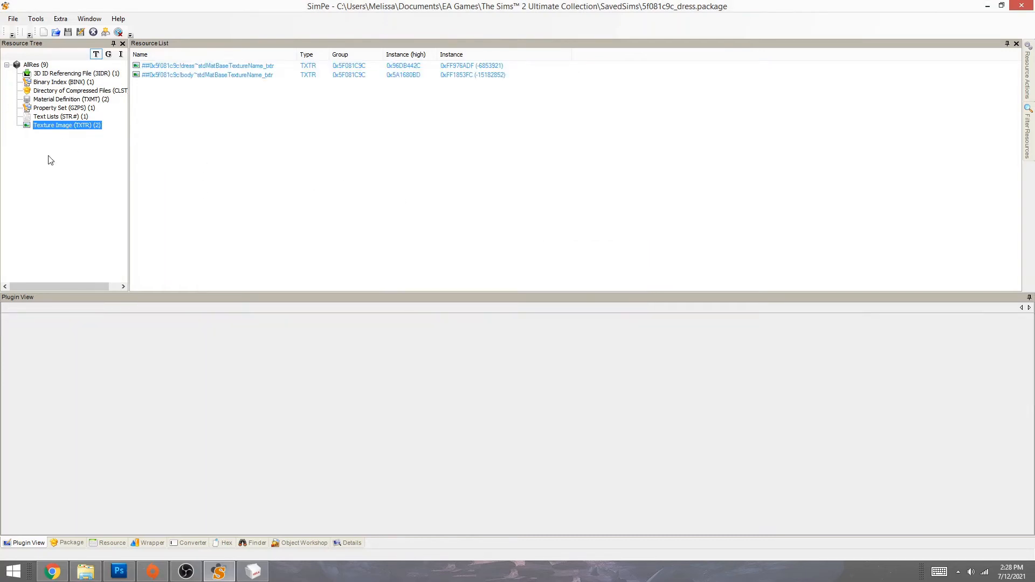
{"action": "left_click", "coordinate": [167, 66]}
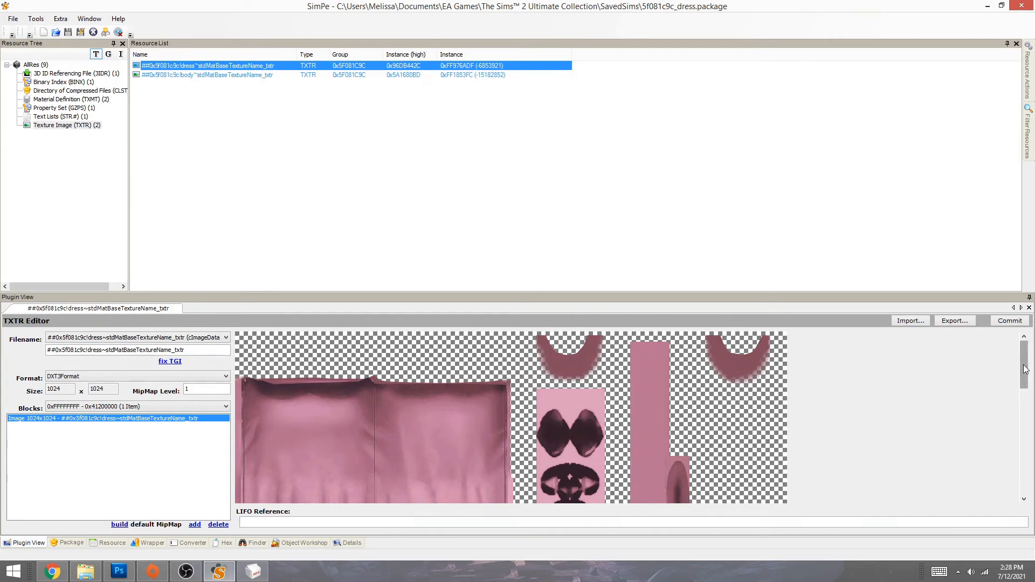
{"action": "mouse_move", "coordinate": [1026, 369]}
{"action": "left_mouse_down"}
{"action": "mouse_move", "coordinate": [1032, 493]}
{"action": "mouse_move", "coordinate": [1029, 357]}
{"action": "left_mouse_up"}
{"action": "mouse_move", "coordinate": [1026, 355]}
{"action": "left_mouse_down"}
{"action": "mouse_move", "coordinate": [1027, 415]}
{"action": "mouse_move", "coordinate": [1026, 356]}
{"action": "left_mouse_up"}
- Look at the dress texture's Build DXT builder, cancel it, and open the body texture
{"action": "right_click", "coordinate": [380, 430]}
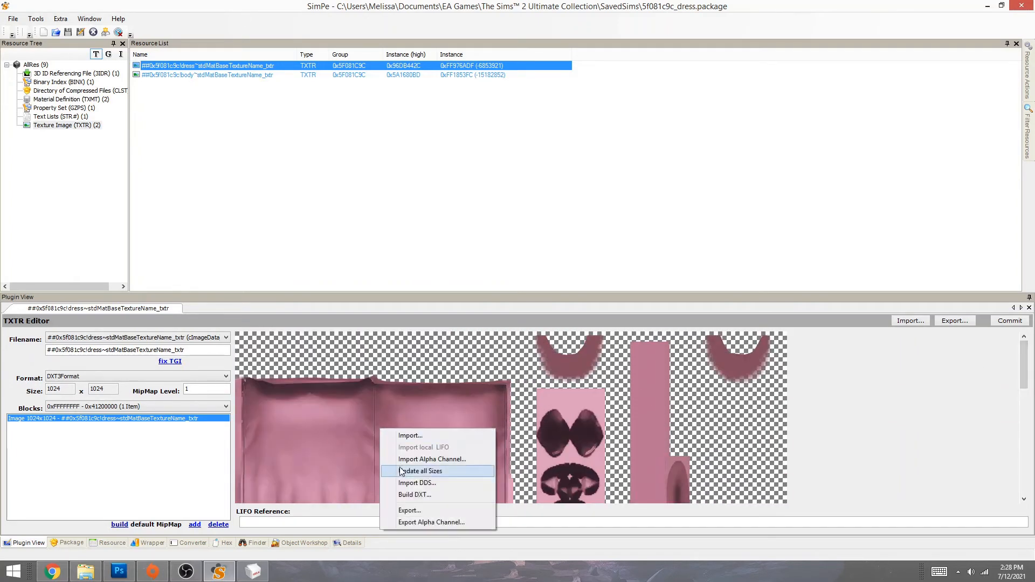
{"action": "left_click", "coordinate": [404, 495]}
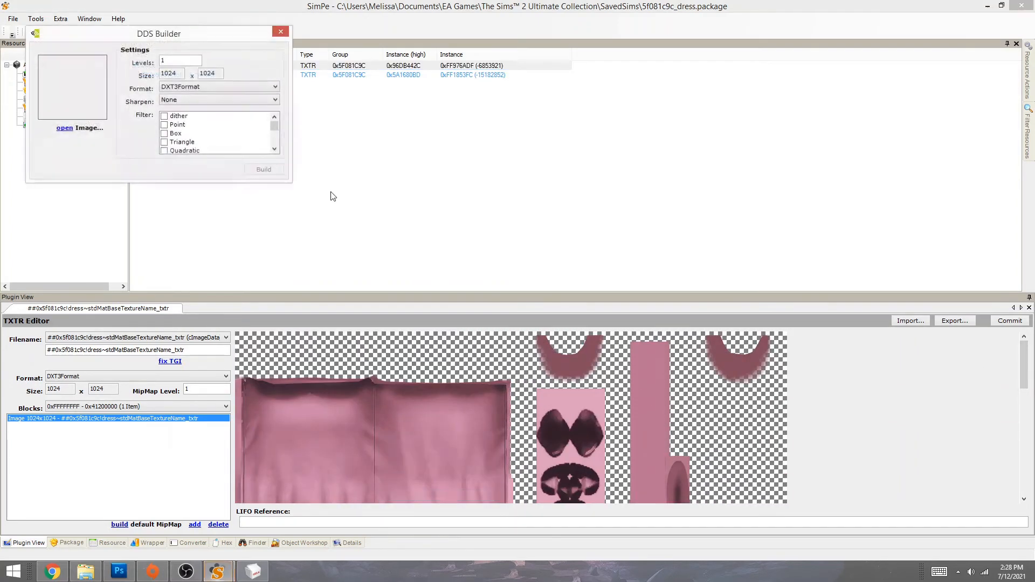
{"action": "left_click", "coordinate": [280, 31]}
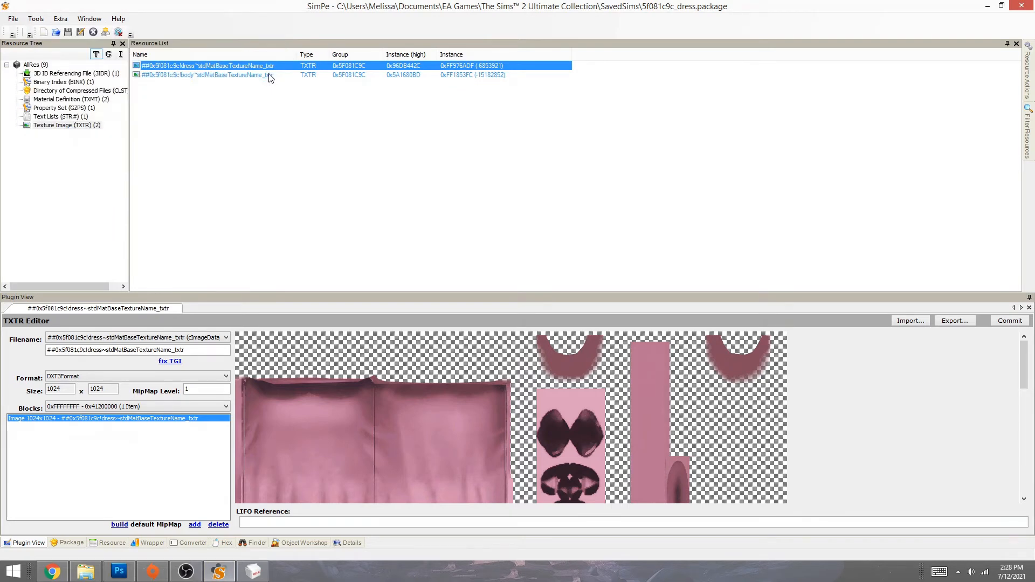
{"action": "left_click", "coordinate": [269, 76]}
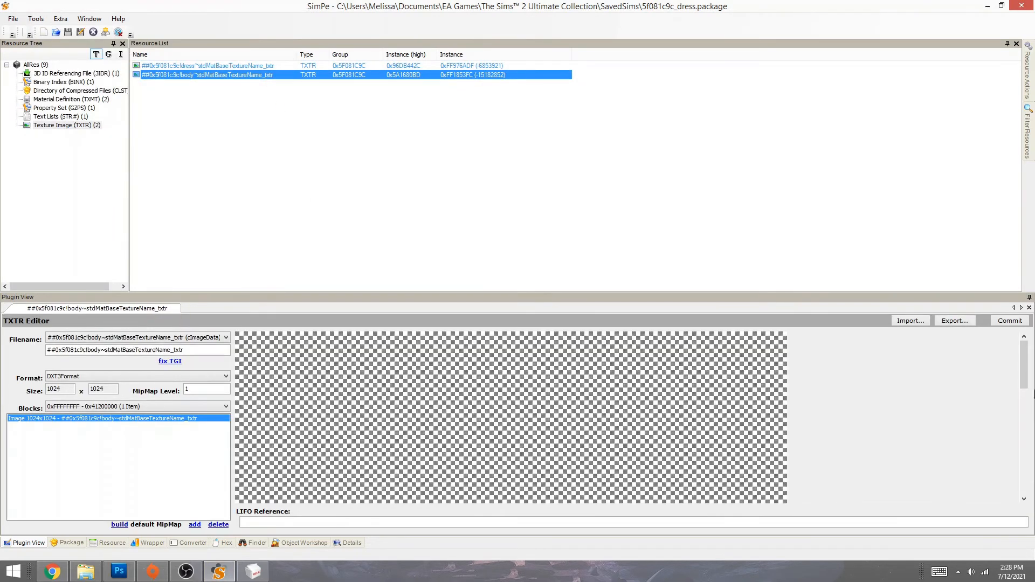
- Rebuild the body texture in DXT3Format from the SenatePumps folder's texture image
{"action": "left_click_drag", "start_coordinate": [1030, 372], "coordinate": [1030, 475]}
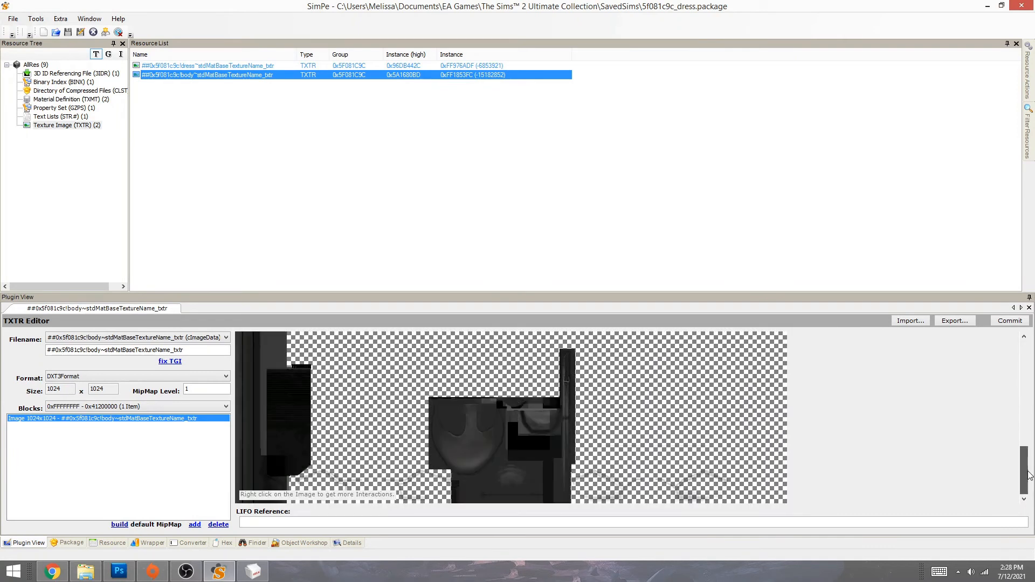
{"action": "right_click", "coordinate": [402, 446]}
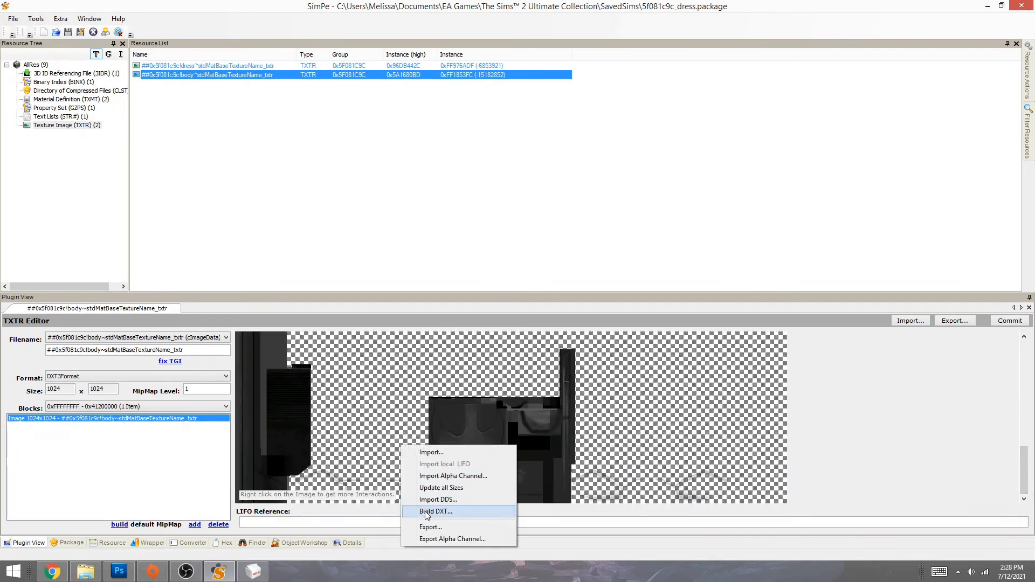
{"action": "left_click", "coordinate": [428, 512]}
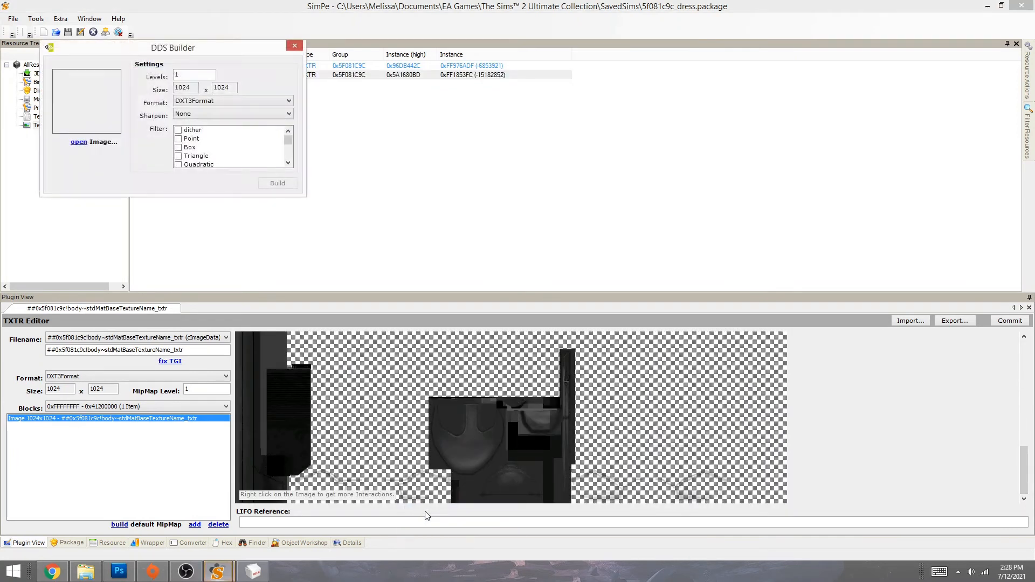
{"action": "left_click", "coordinate": [78, 142]}
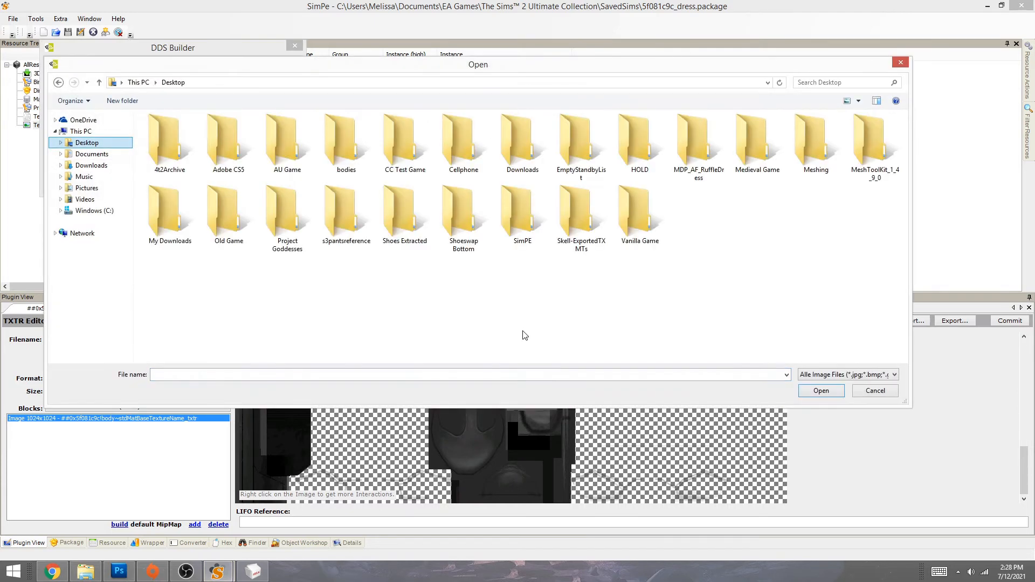
{"action": "double_click", "coordinate": [402, 218]}
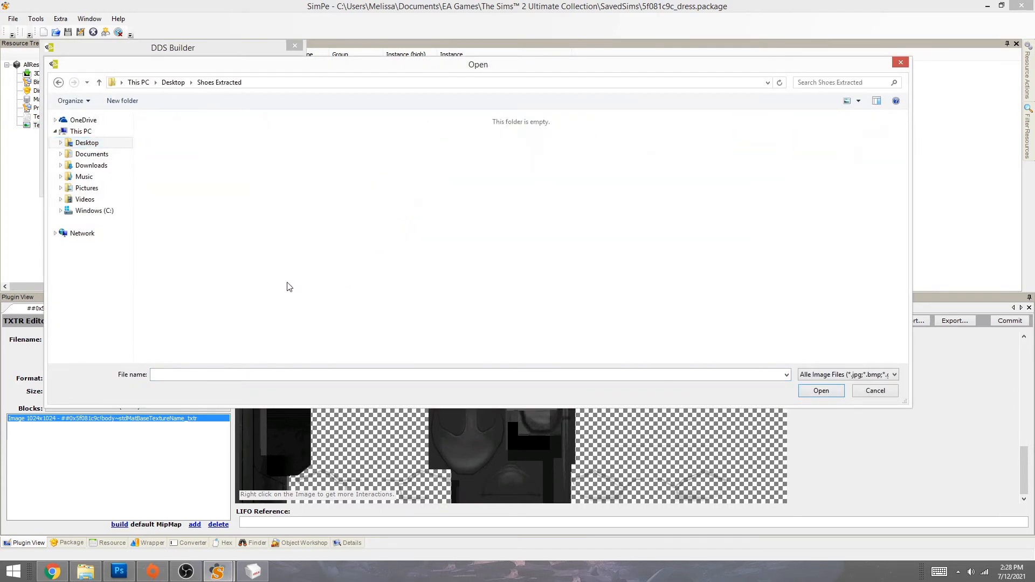
{"action": "scroll", "coordinate": [458, 326], "scroll_direction": "down", "scroll_amount": 3}
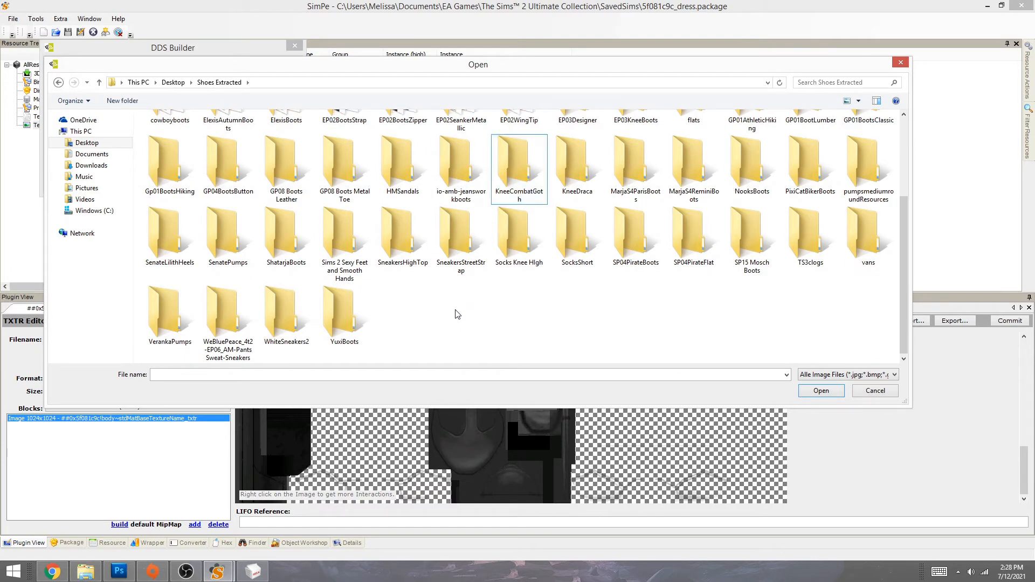
{"action": "double_click", "coordinate": [219, 234]}
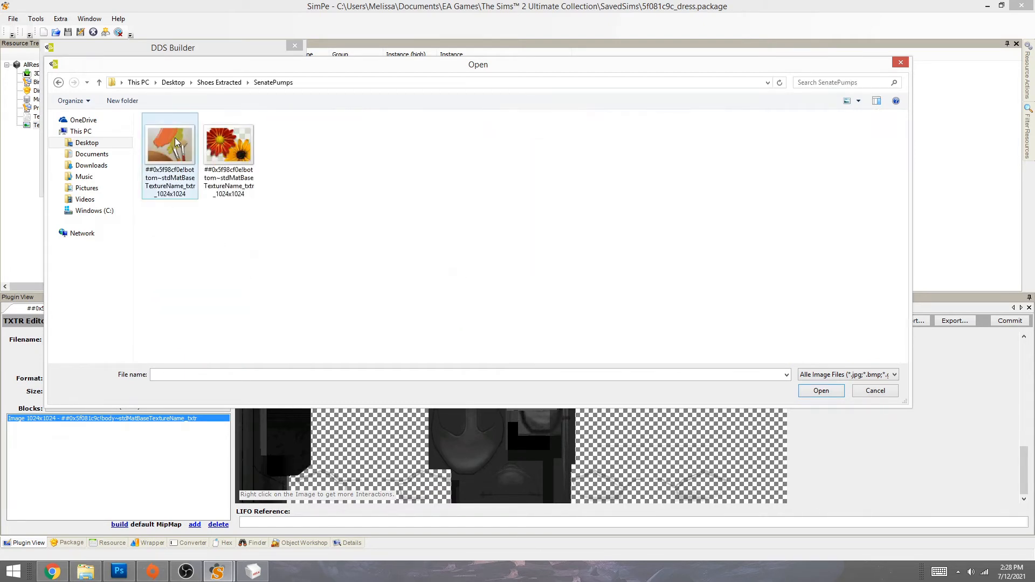
{"action": "double_click", "coordinate": [226, 145]}
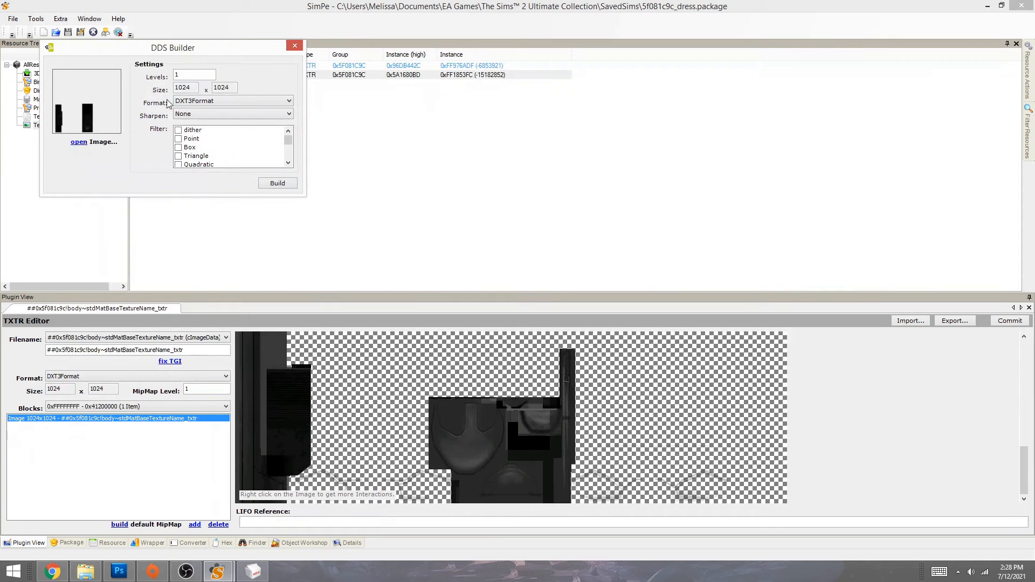
{"action": "left_click", "coordinate": [216, 102]}
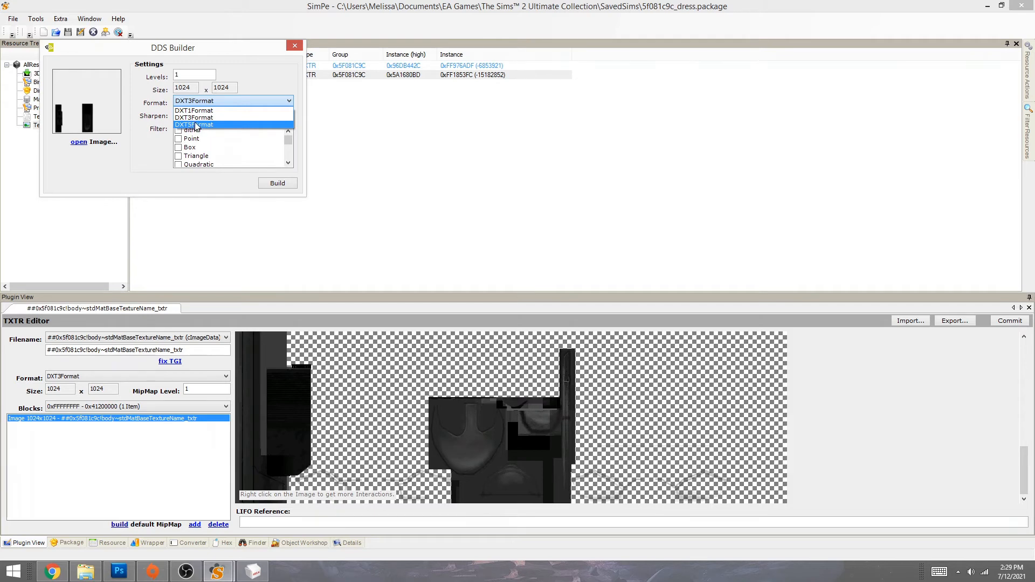
{"action": "left_click", "coordinate": [196, 118]}
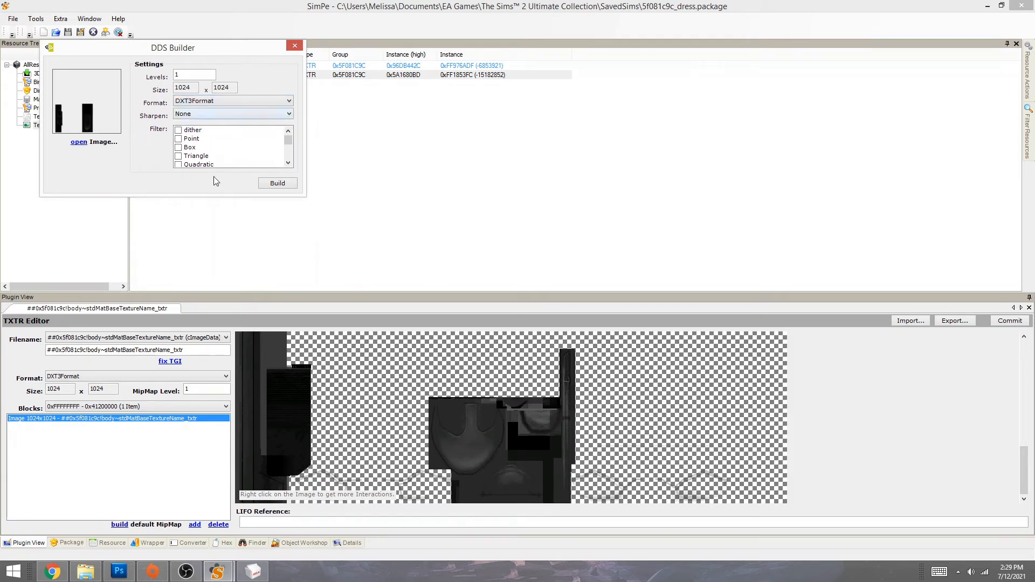
{"action": "left_click", "coordinate": [274, 184]}
- Commit the new body texture, then save and close the package
{"action": "left_click_drag", "start_coordinate": [1026, 369], "coordinate": [1032, 480]}
{"action": "left_click", "coordinate": [1009, 321]}
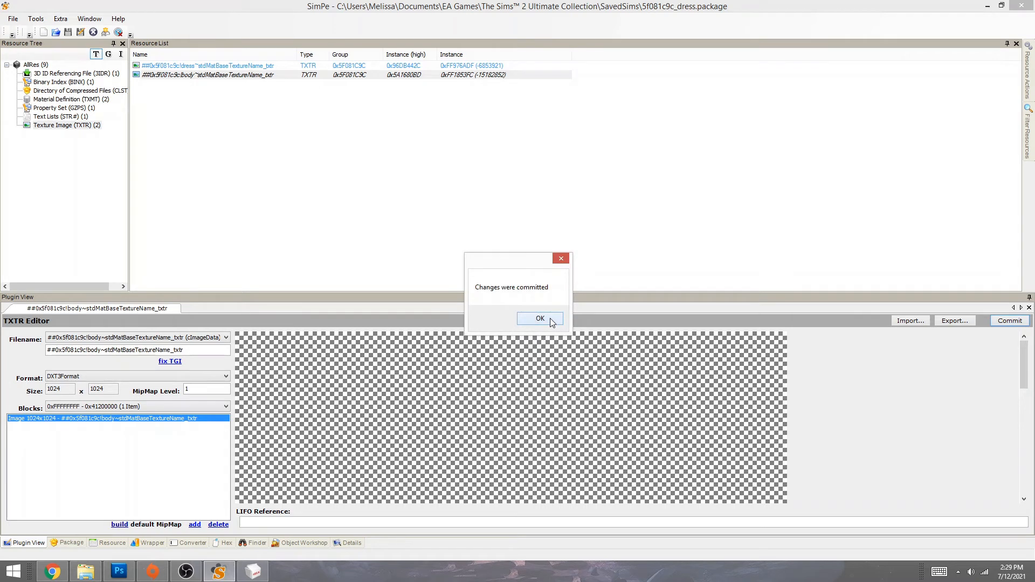
{"action": "left_click", "coordinate": [540, 318]}
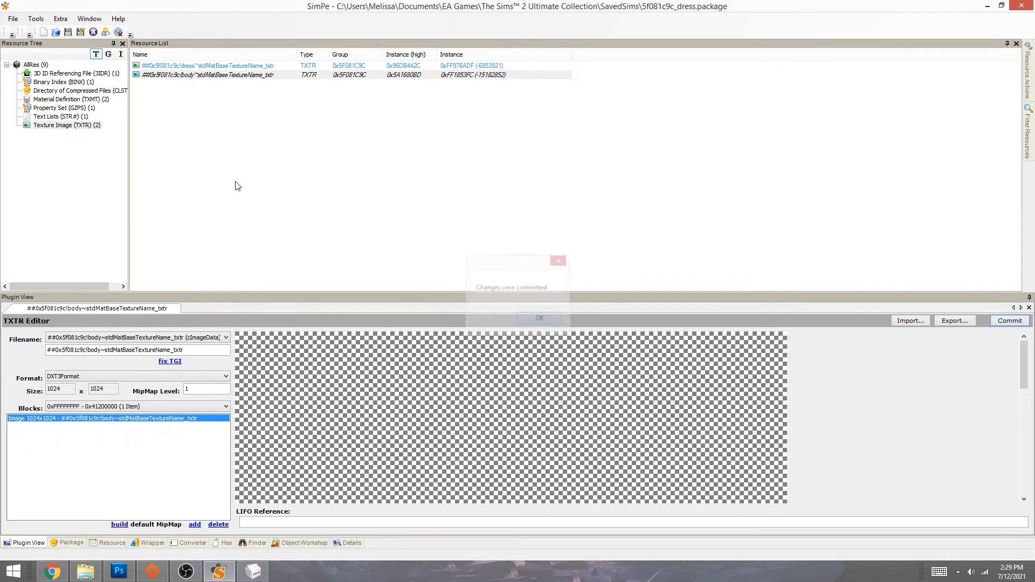
{"action": "left_click", "coordinate": [68, 34]}
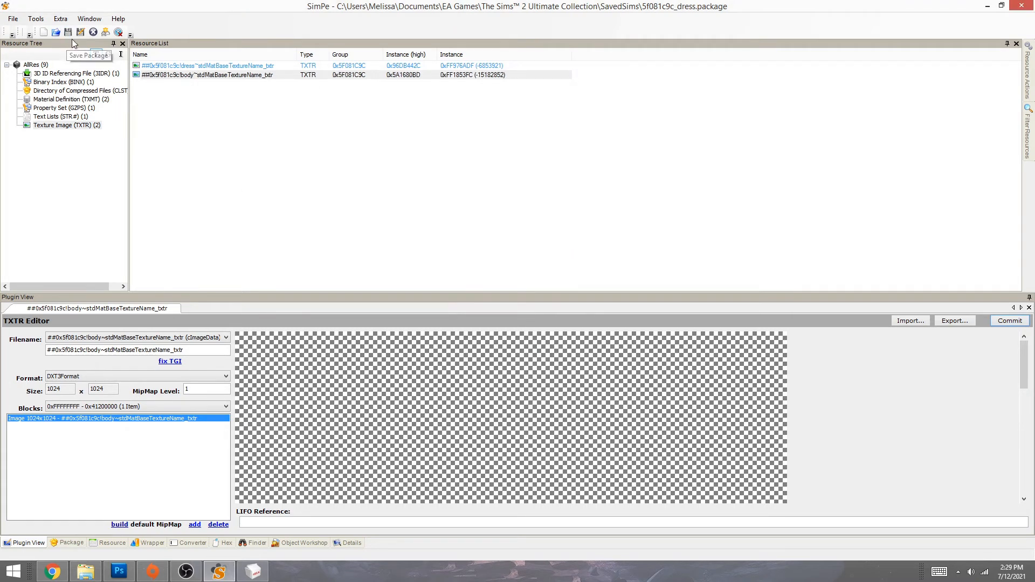
{"action": "left_click", "coordinate": [93, 32]}
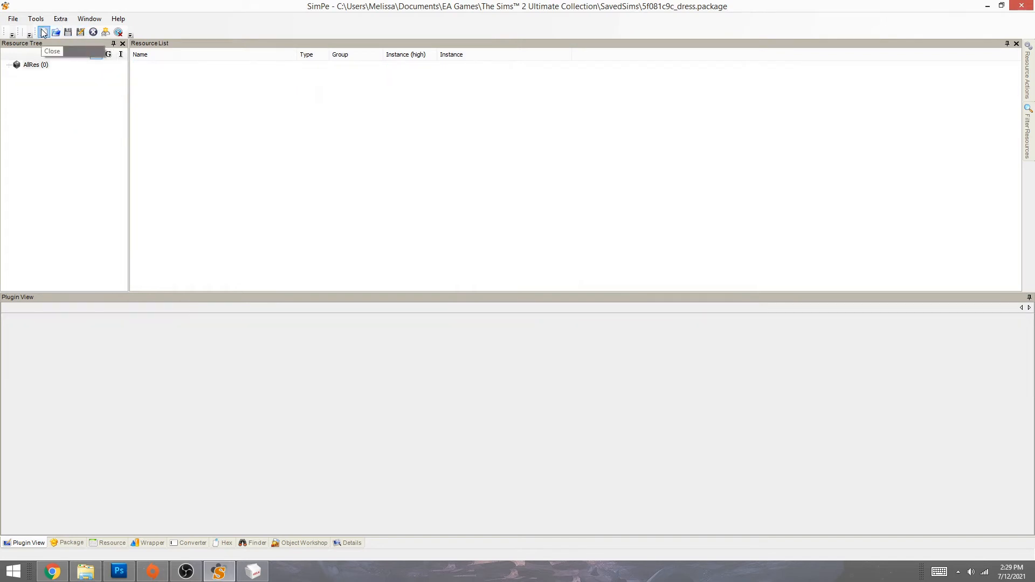
- Minimize SimPE and launch Sims 2 Bodyshop from its desktop shortcut
{"action": "left_click", "coordinate": [989, 5]}
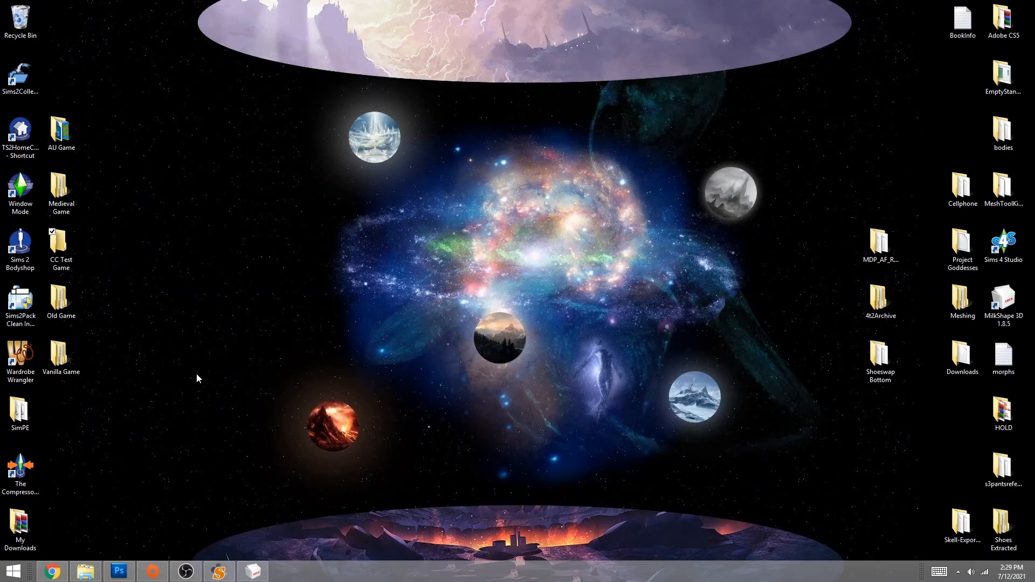
{"action": "double_click", "coordinate": [21, 249]}
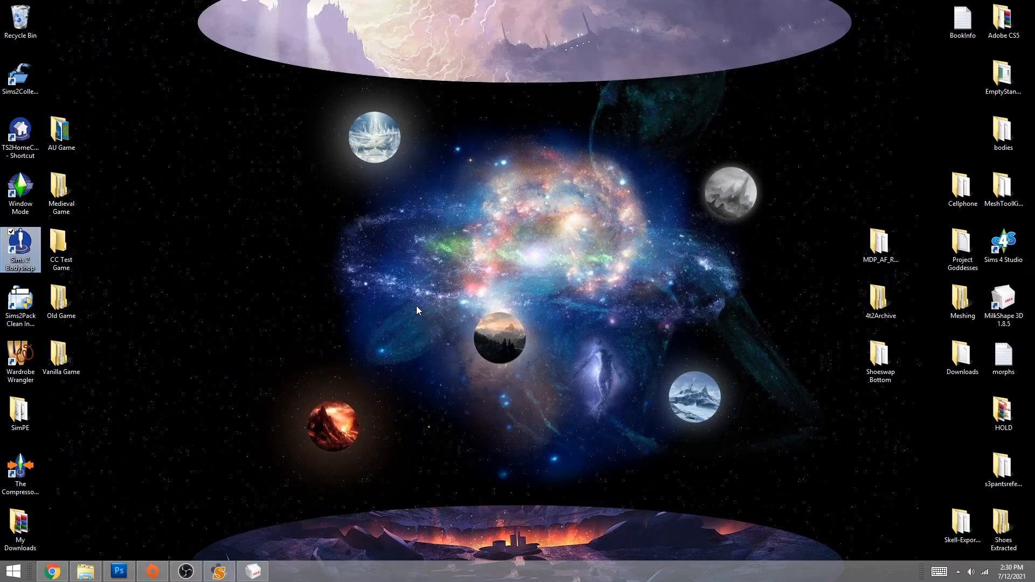
- Restore Chrome and scroll through the open Tumblr post
{"action": "left_click", "coordinate": [53, 571]}
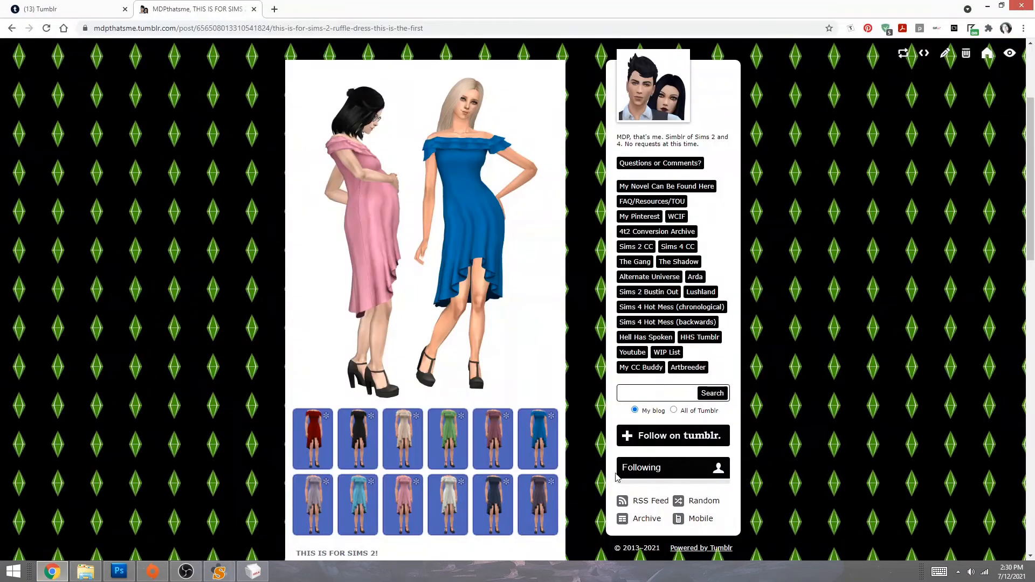
{"action": "scroll", "coordinate": [721, 320], "scroll_direction": "up", "scroll_amount": 3}
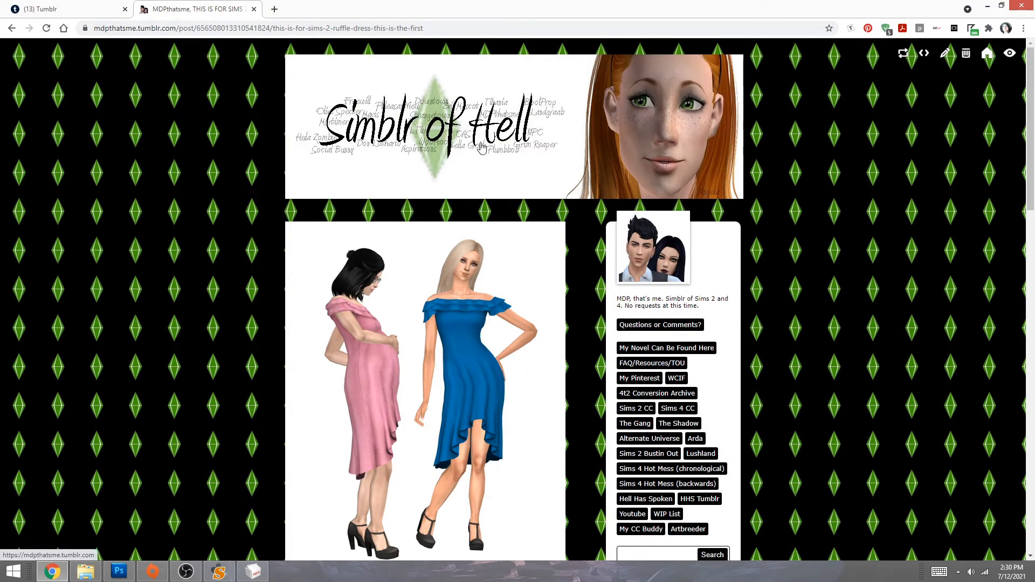
{"action": "scroll", "coordinate": [603, 359], "scroll_direction": "down", "scroll_amount": 2}
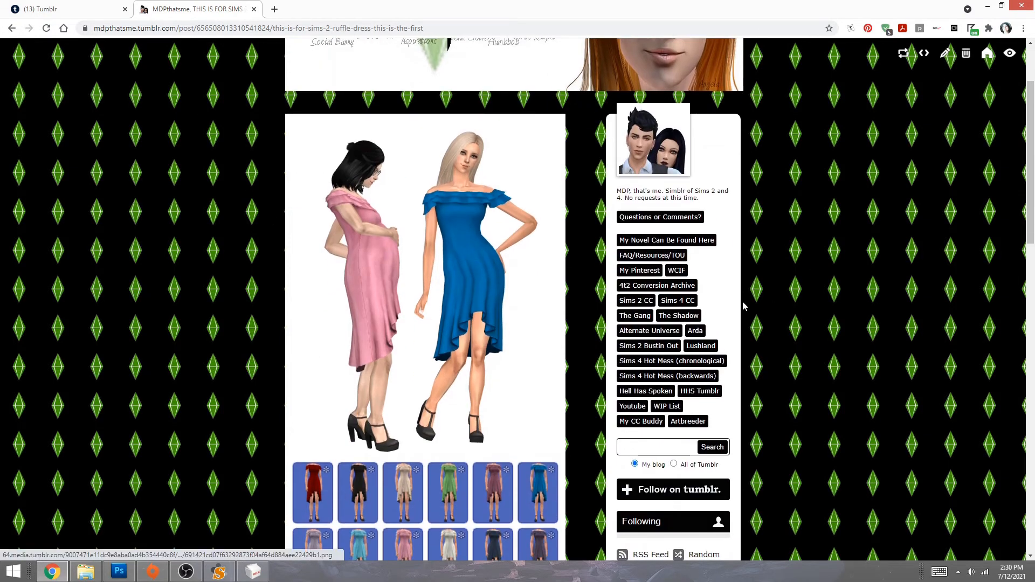
- Open the blog's Sims 2 CC listing and browse down its tagged download posts
{"action": "left_click", "coordinate": [634, 304]}
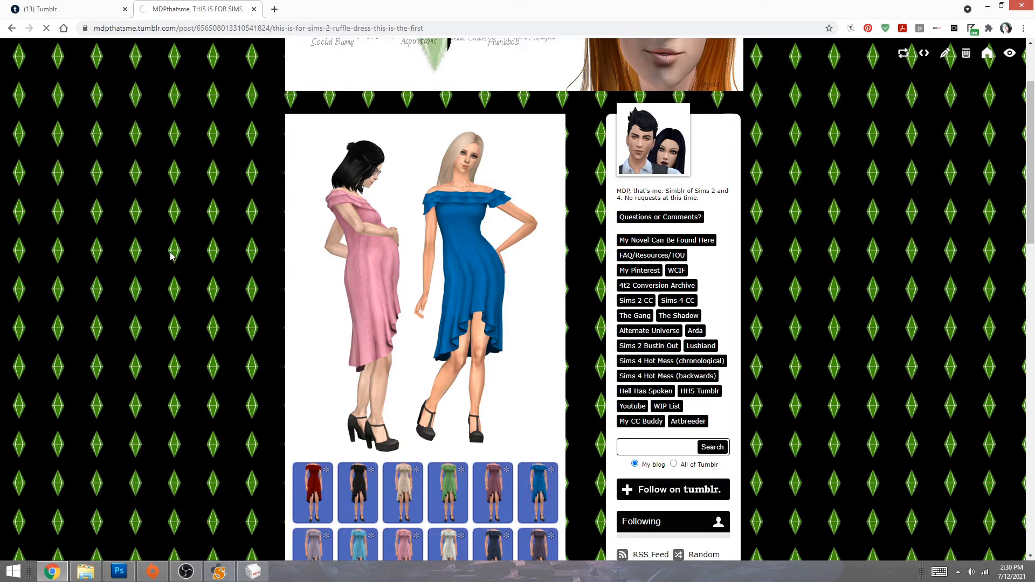
{"action": "scroll", "coordinate": [171, 256], "scroll_direction": "down", "scroll_amount": 13}
{"action": "scroll", "coordinate": [171, 256], "scroll_direction": "up", "scroll_amount": 5}
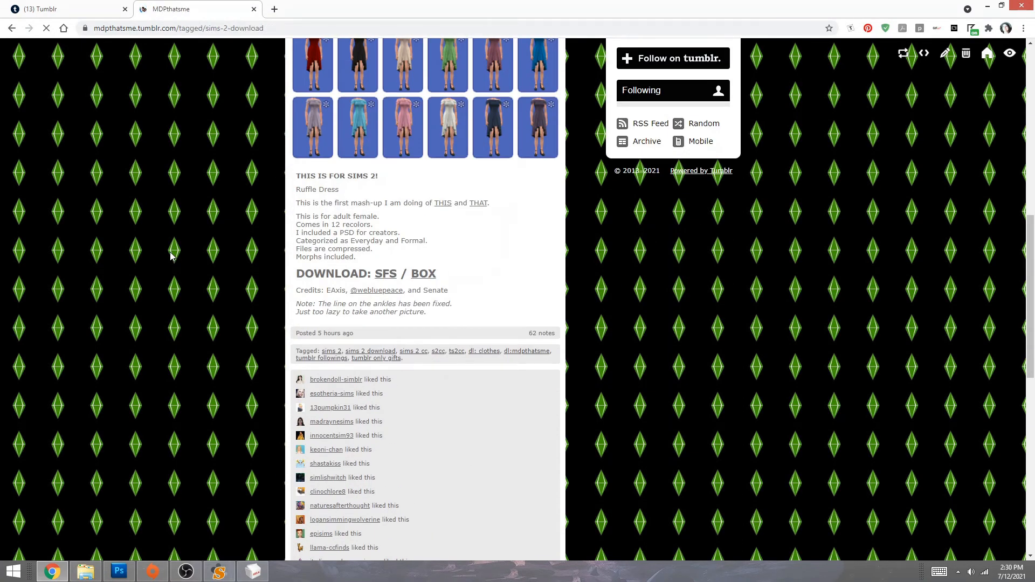
{"action": "scroll", "coordinate": [171, 256], "scroll_direction": "down", "scroll_amount": 1}
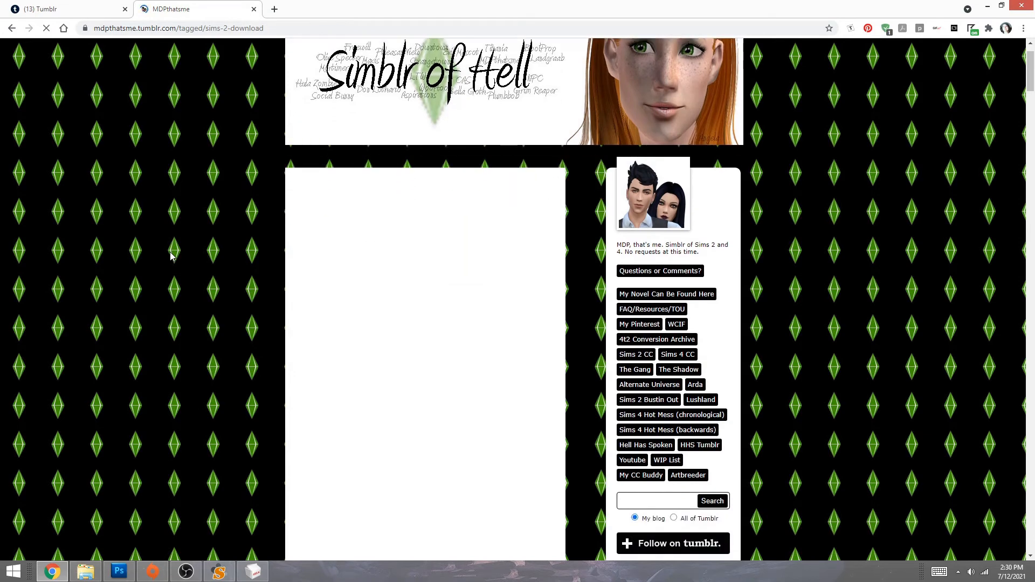
{"action": "scroll", "coordinate": [171, 256], "scroll_direction": "down", "scroll_amount": 1}
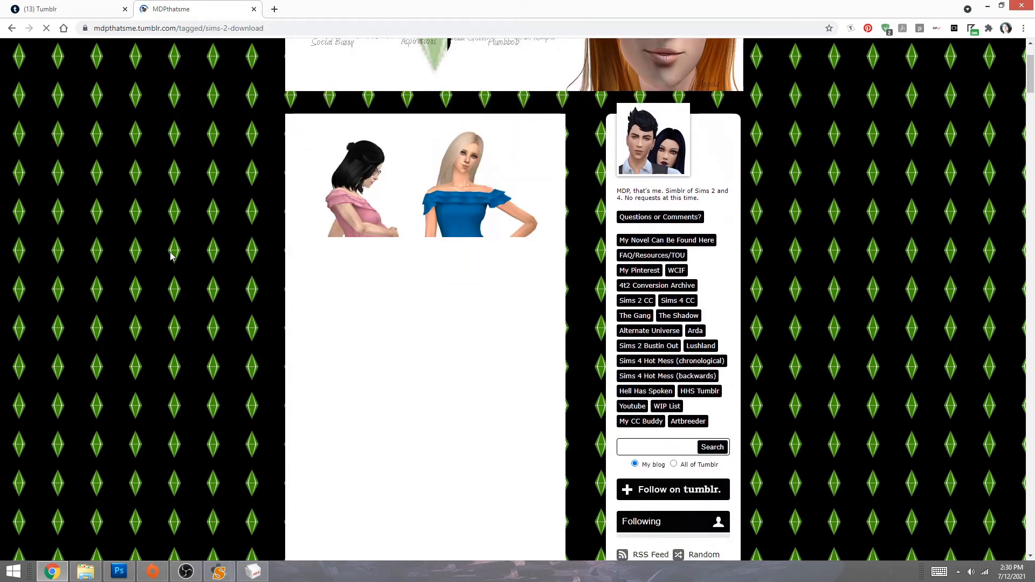
{"action": "scroll", "coordinate": [171, 256], "scroll_direction": "down", "scroll_amount": 1}
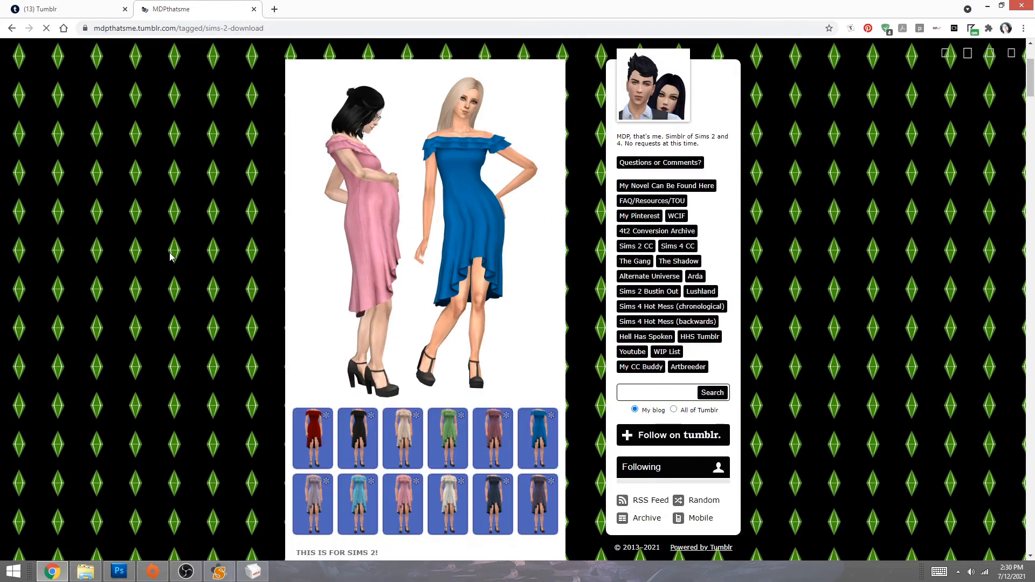
{"action": "scroll", "coordinate": [172, 256], "scroll_direction": "down", "scroll_amount": 9}
{"action": "scroll", "coordinate": [172, 256], "scroll_direction": "down", "scroll_amount": 2}
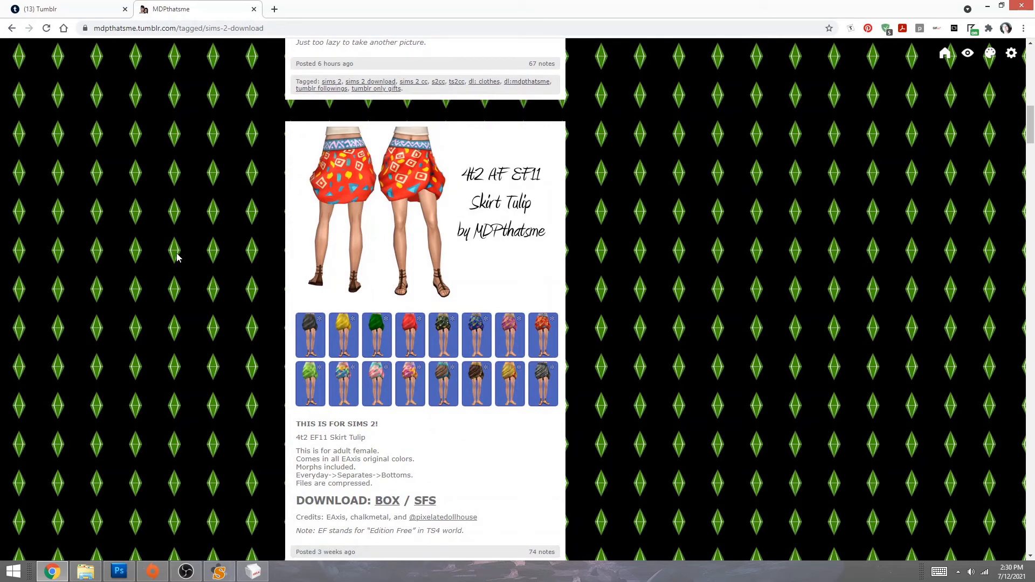
{"action": "scroll", "coordinate": [178, 257], "scroll_direction": "down", "scroll_amount": 15}
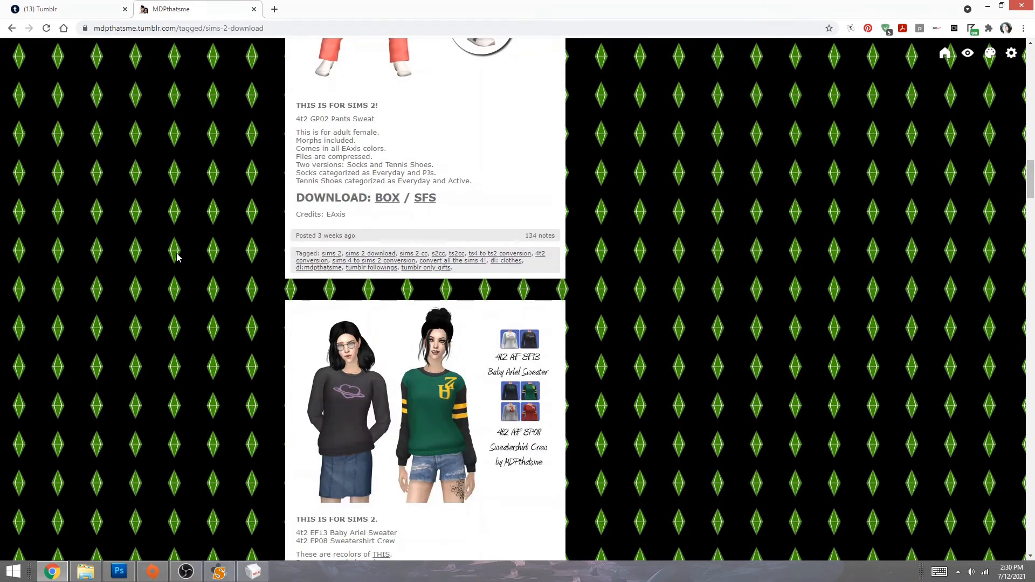
{"action": "scroll", "coordinate": [175, 255], "scroll_direction": "down", "scroll_amount": 10}
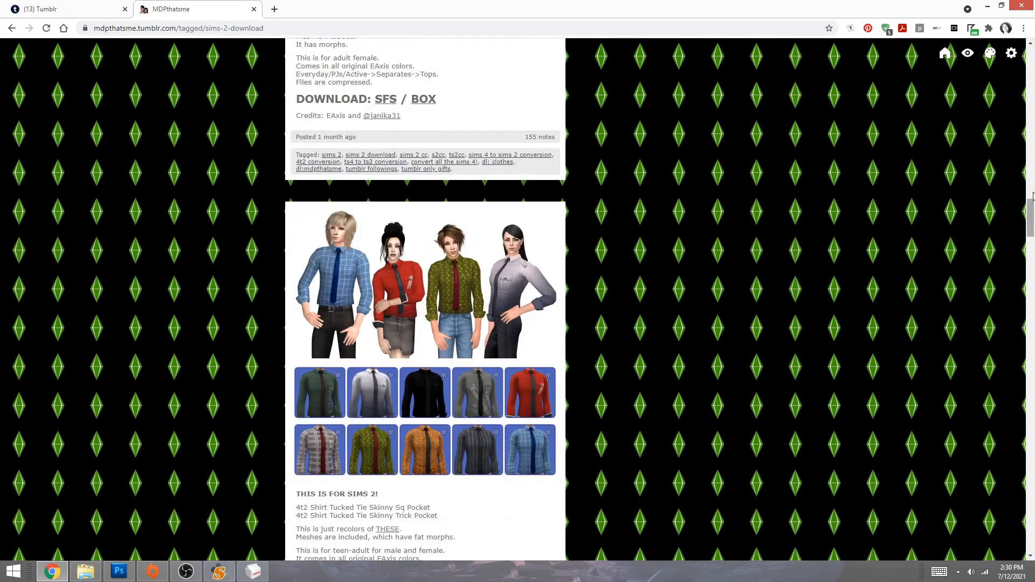
{"action": "left_click_drag", "start_coordinate": [1031, 220], "coordinate": [1032, 62]}
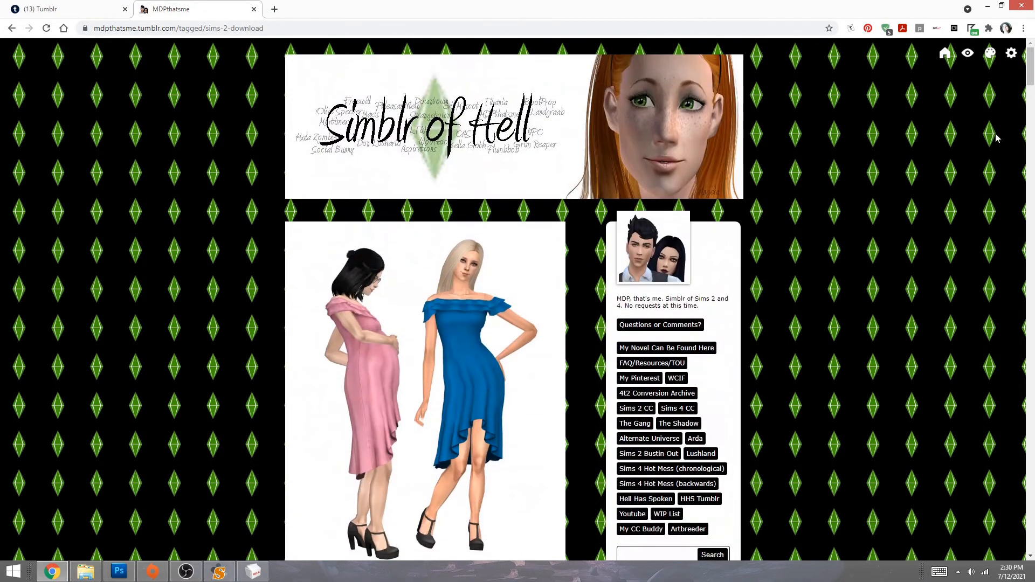
{"action": "scroll", "coordinate": [844, 459], "scroll_direction": "down", "scroll_amount": 1}
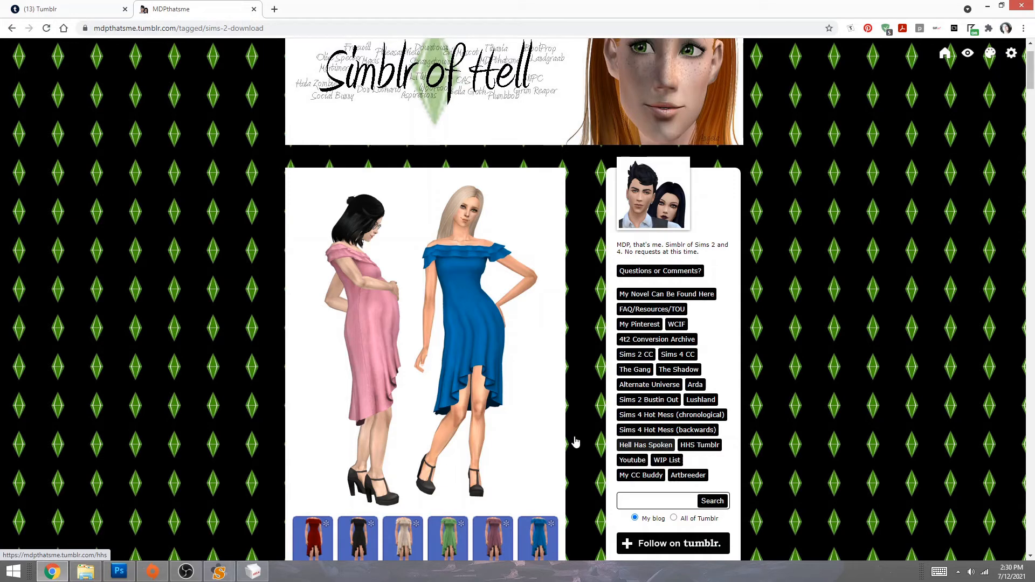
- Open the blog's Sims 4 CC listing and scroll through its posts
{"action": "left_click", "coordinate": [682, 358]}
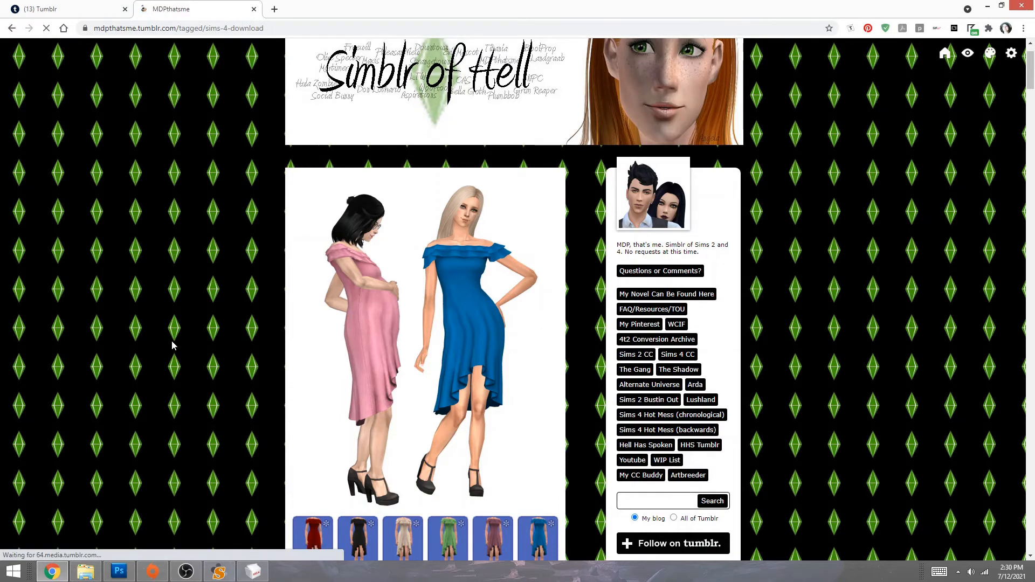
{"action": "scroll", "coordinate": [173, 340], "scroll_direction": "down", "scroll_amount": 11}
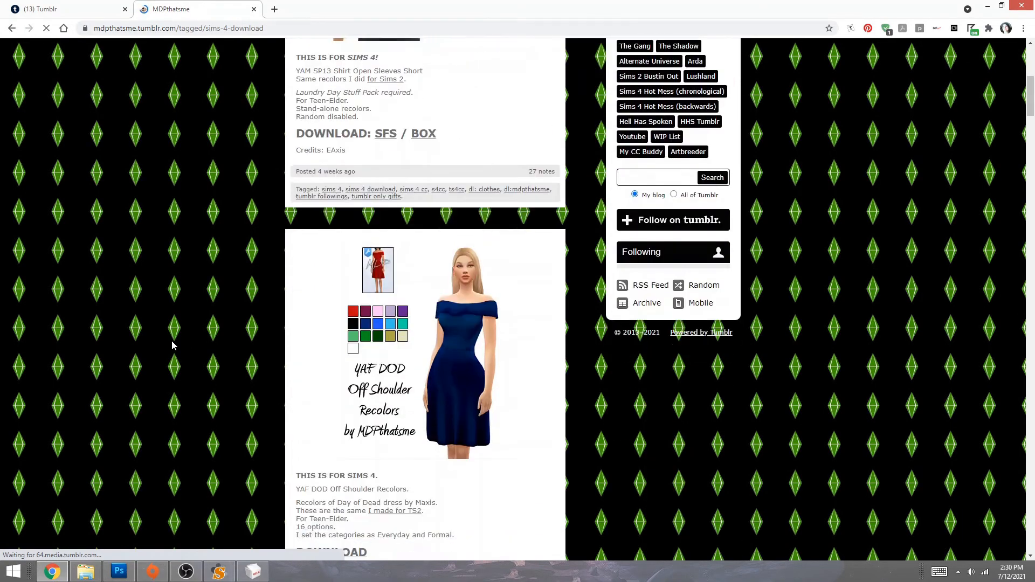
{"action": "scroll", "coordinate": [507, 339], "scroll_direction": "up", "scroll_amount": 4}
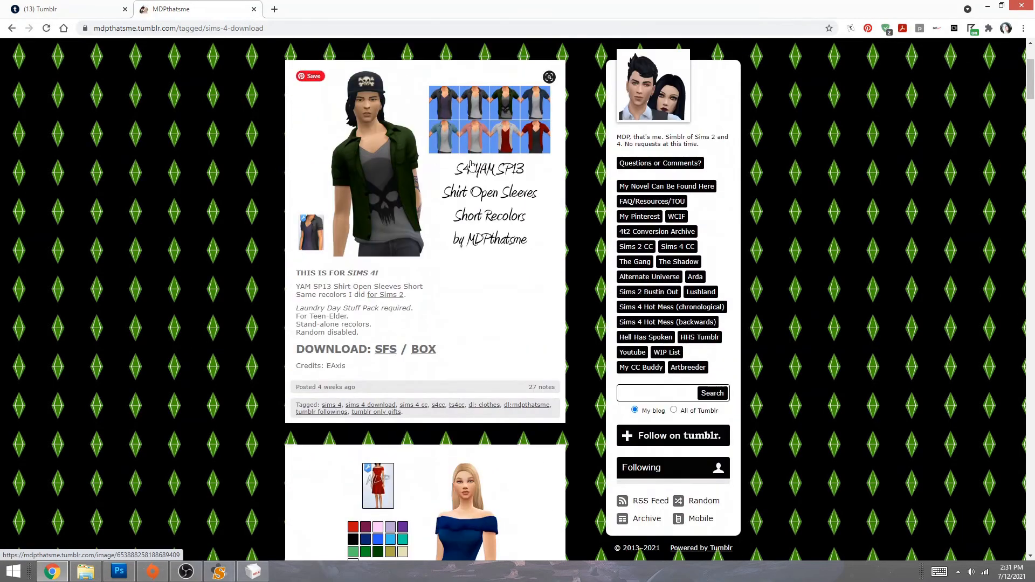
{"action": "scroll", "coordinate": [468, 380], "scroll_direction": "down", "scroll_amount": 11}
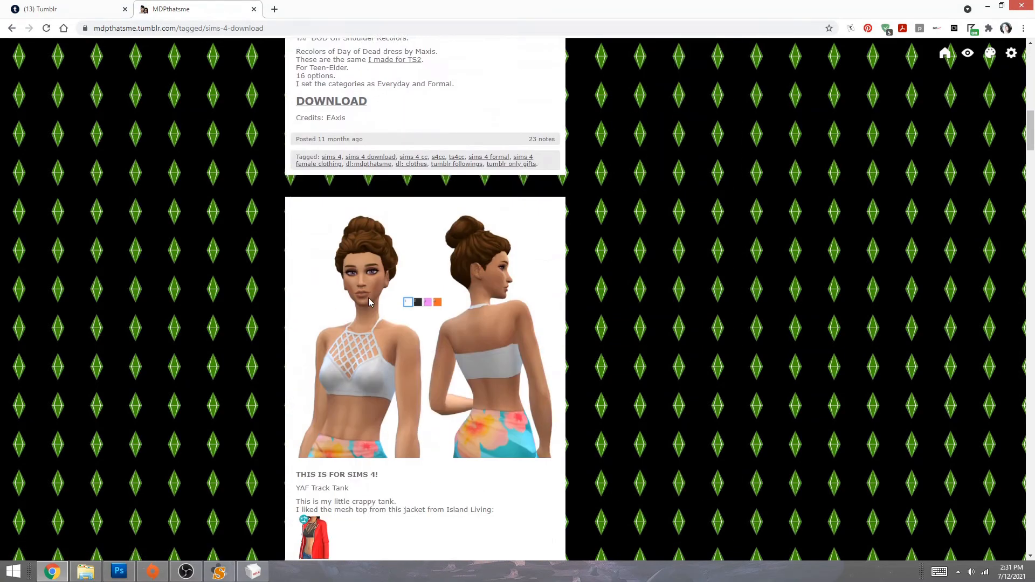
{"action": "scroll", "coordinate": [369, 303], "scroll_direction": "down", "scroll_amount": 11}
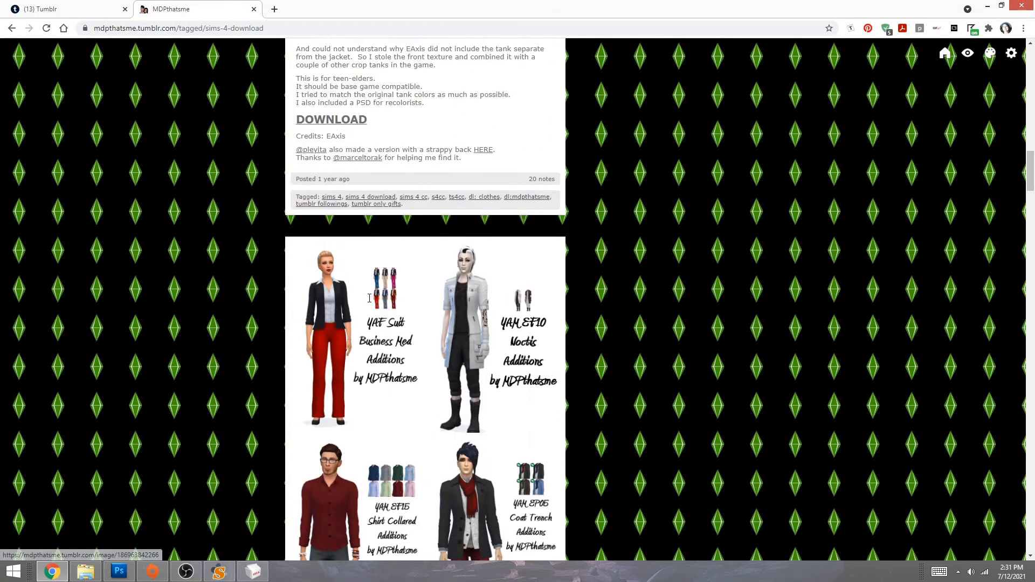
{"action": "scroll", "coordinate": [331, 346], "scroll_direction": "down", "scroll_amount": 7}
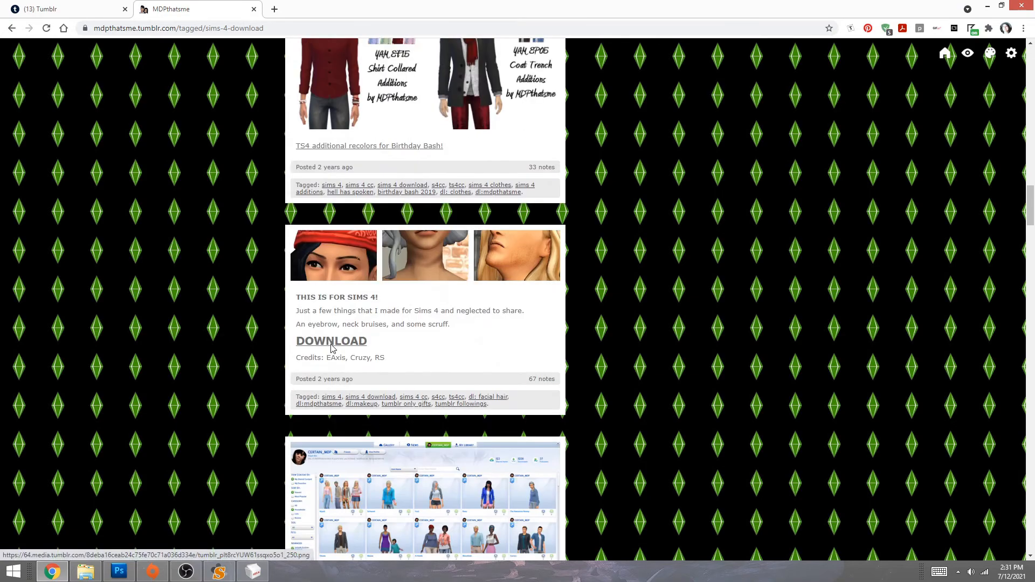
{"action": "scroll", "coordinate": [330, 346], "scroll_direction": "up", "scroll_amount": 20}
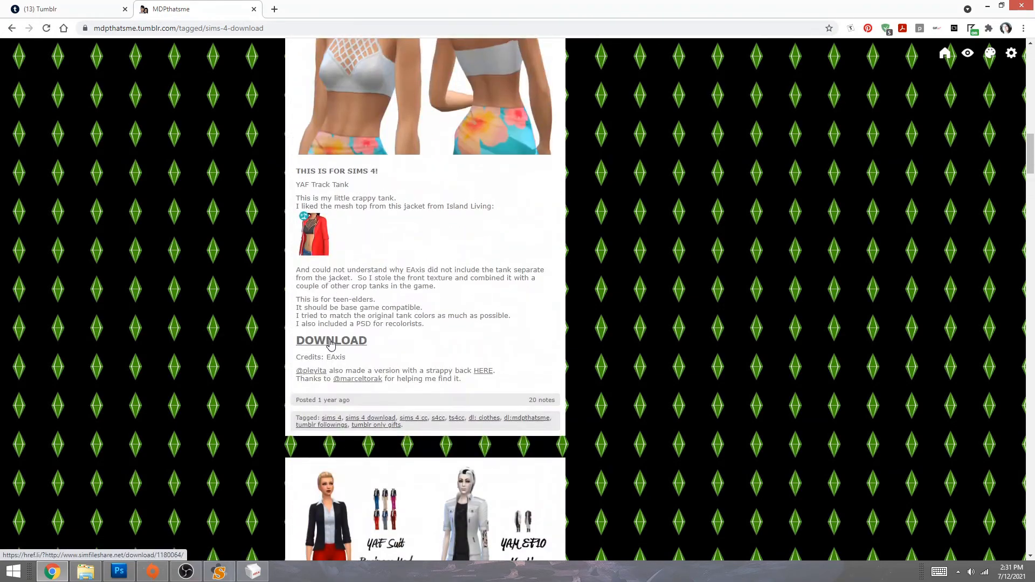
{"action": "scroll", "coordinate": [330, 344], "scroll_direction": "up", "scroll_amount": 3}
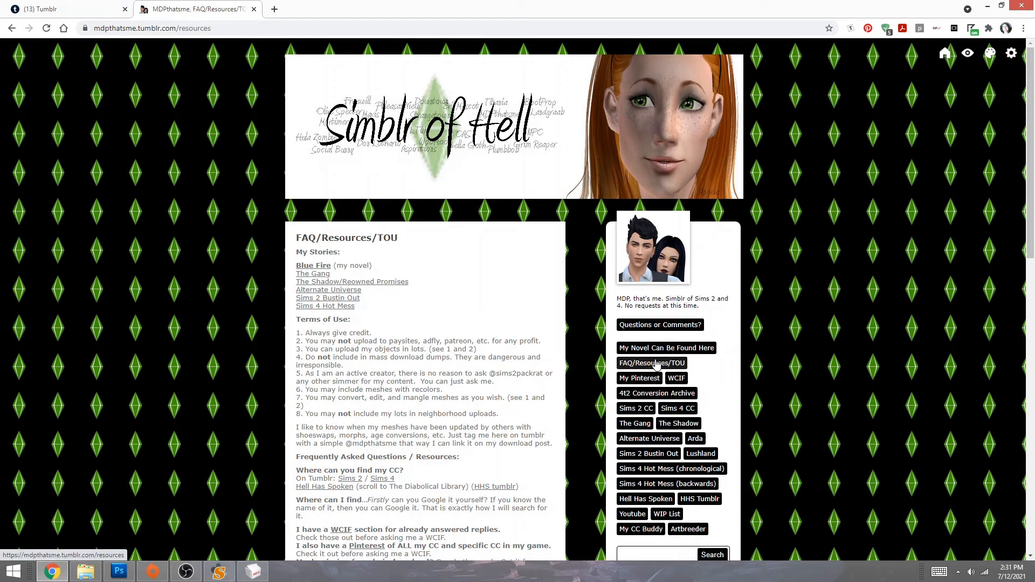
{"action": "scroll", "coordinate": [247, 295], "scroll_direction": "down", "scroll_amount": 1}
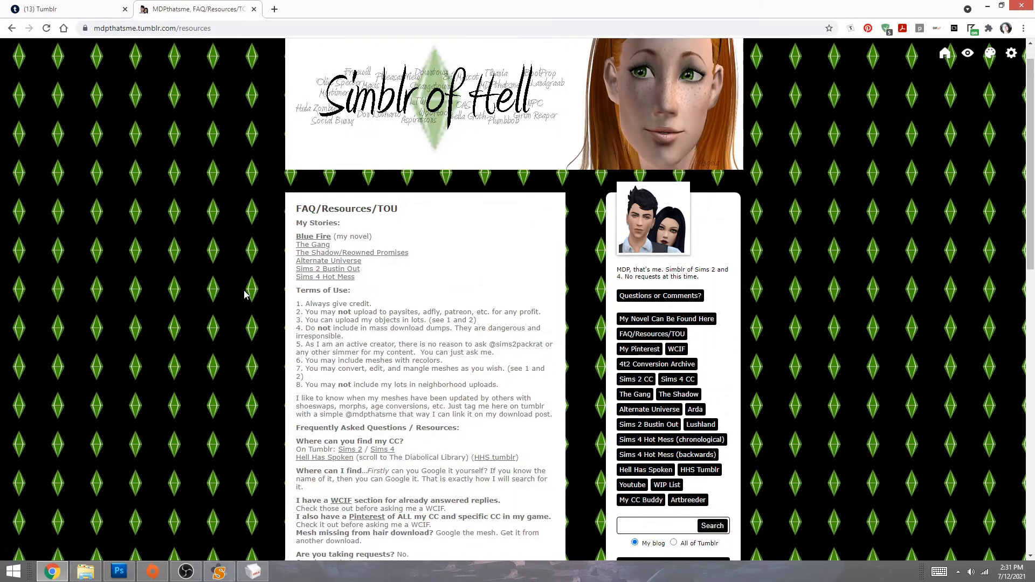
{"action": "scroll", "coordinate": [244, 294], "scroll_direction": "down", "scroll_amount": 1}
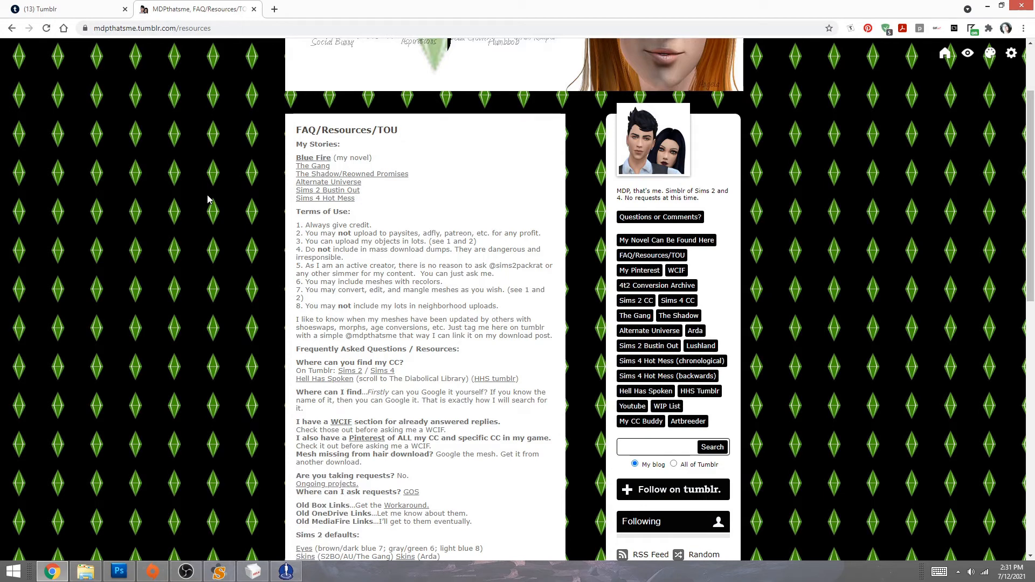
{"action": "left_click_drag", "start_coordinate": [355, 212], "coordinate": [236, 196]}
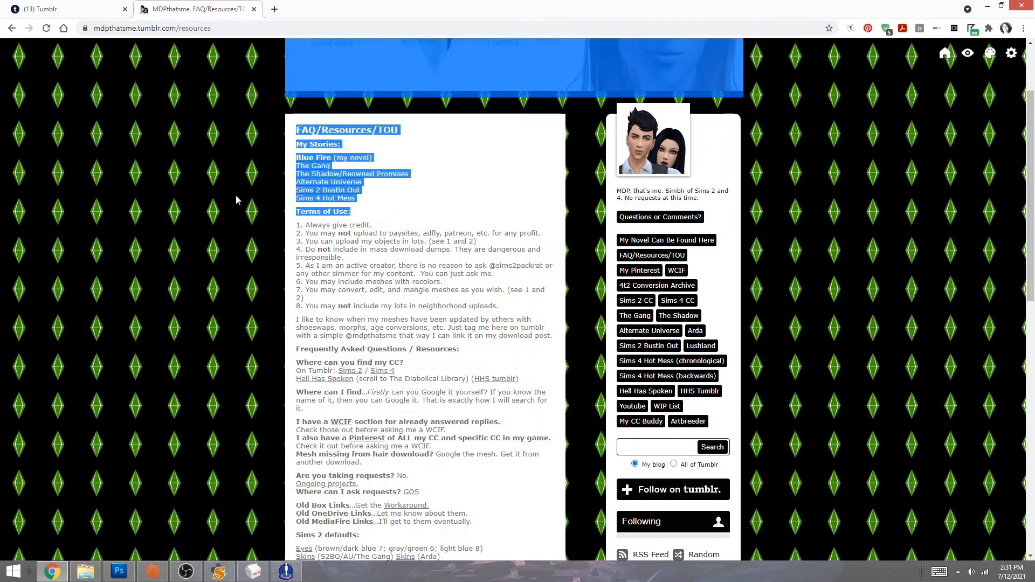
{"action": "left_click", "coordinate": [294, 222]}
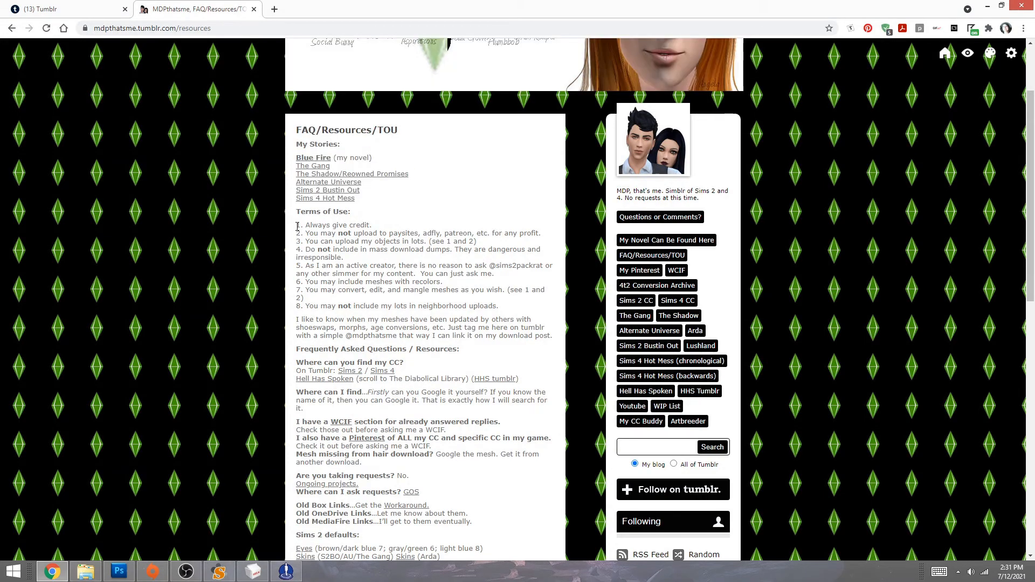
{"action": "left_click_drag", "start_coordinate": [297, 226], "coordinate": [540, 232]}
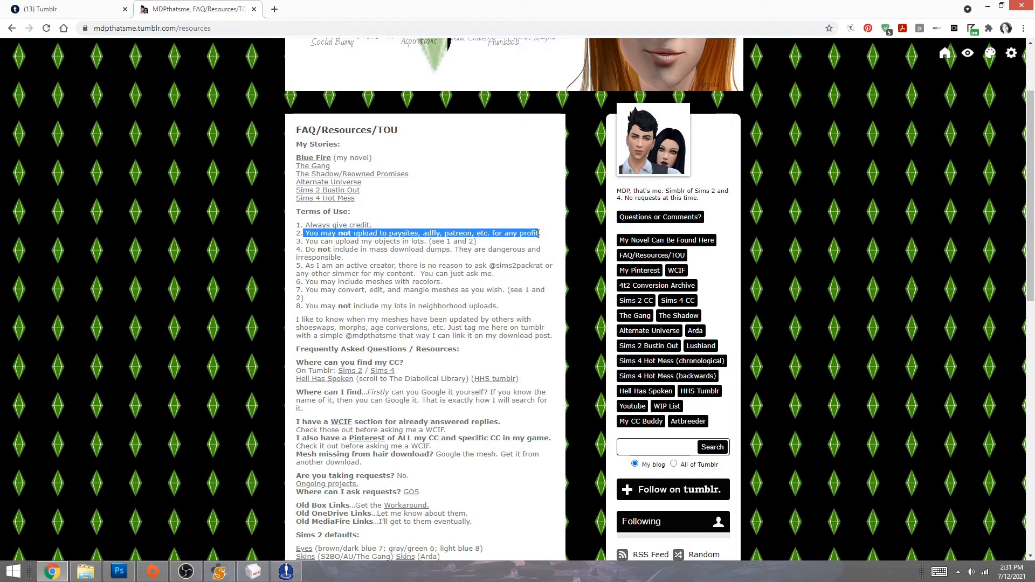
{"action": "left_click", "coordinate": [338, 266]}
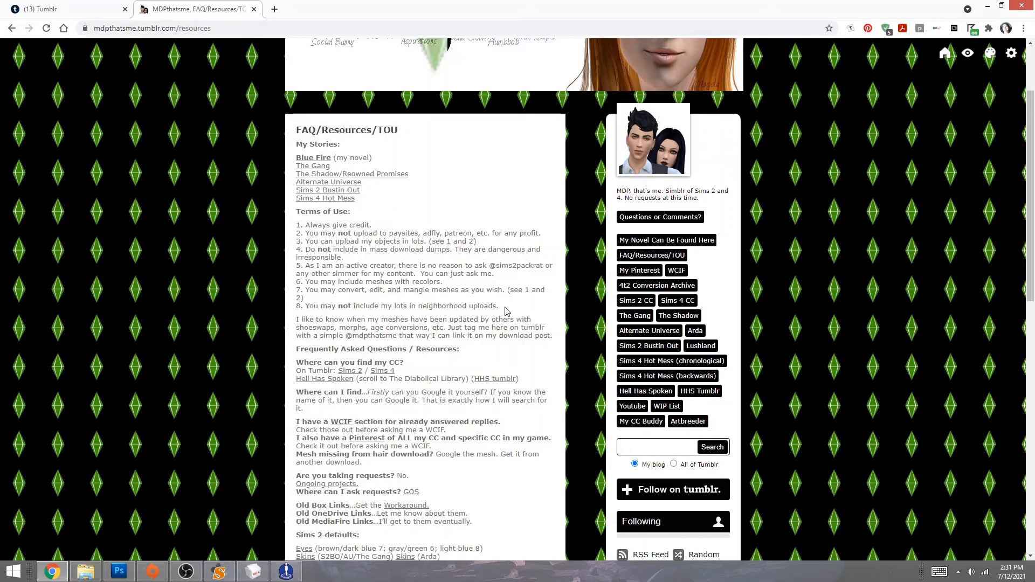
{"action": "left_click_drag", "start_coordinate": [506, 311], "coordinate": [171, 257]}
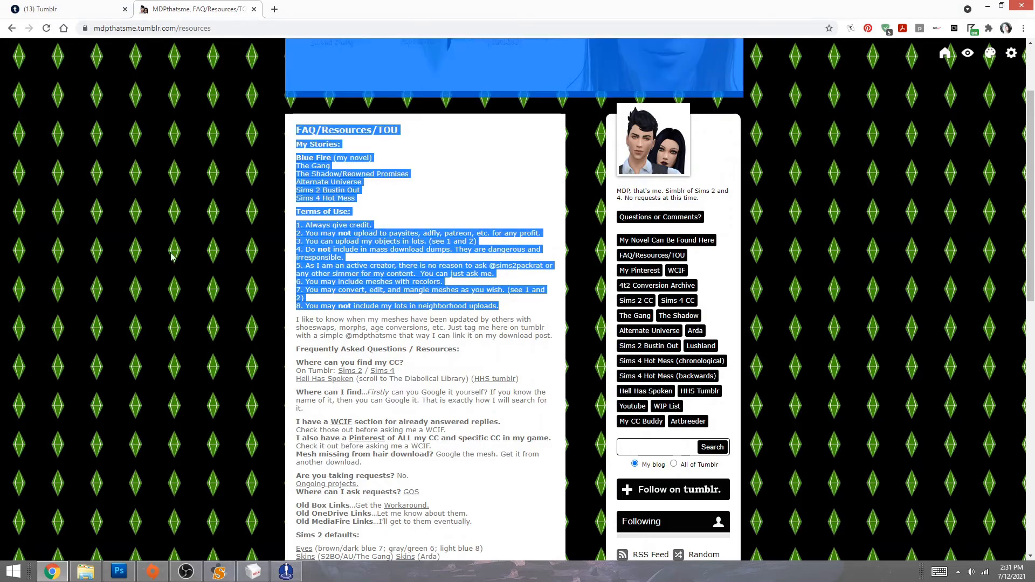
{"action": "left_click", "coordinate": [357, 269]}
{"action": "left_click_drag", "start_coordinate": [345, 258], "coordinate": [303, 252]}
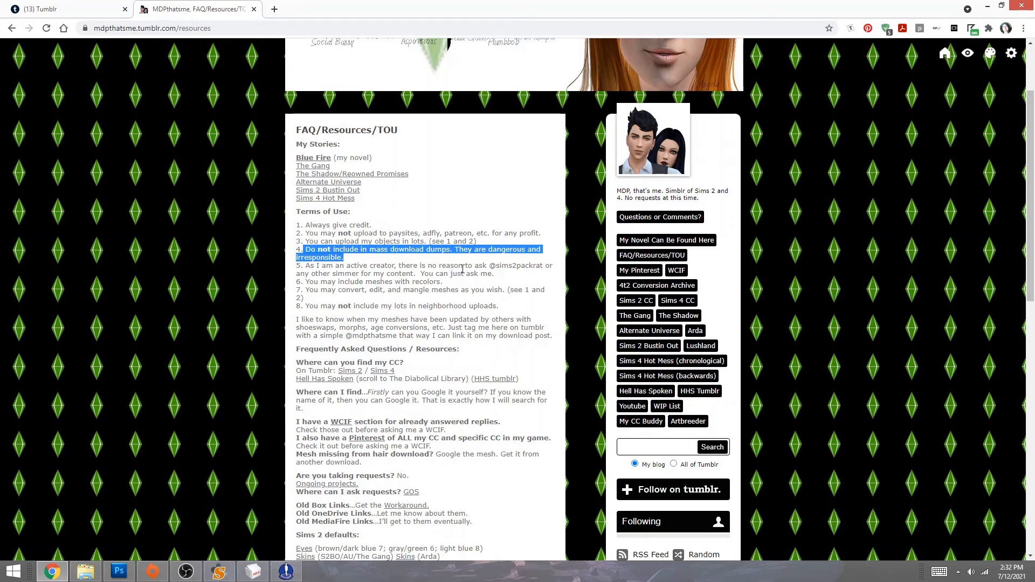
{"action": "left_click_drag", "start_coordinate": [494, 274], "coordinate": [430, 265]}
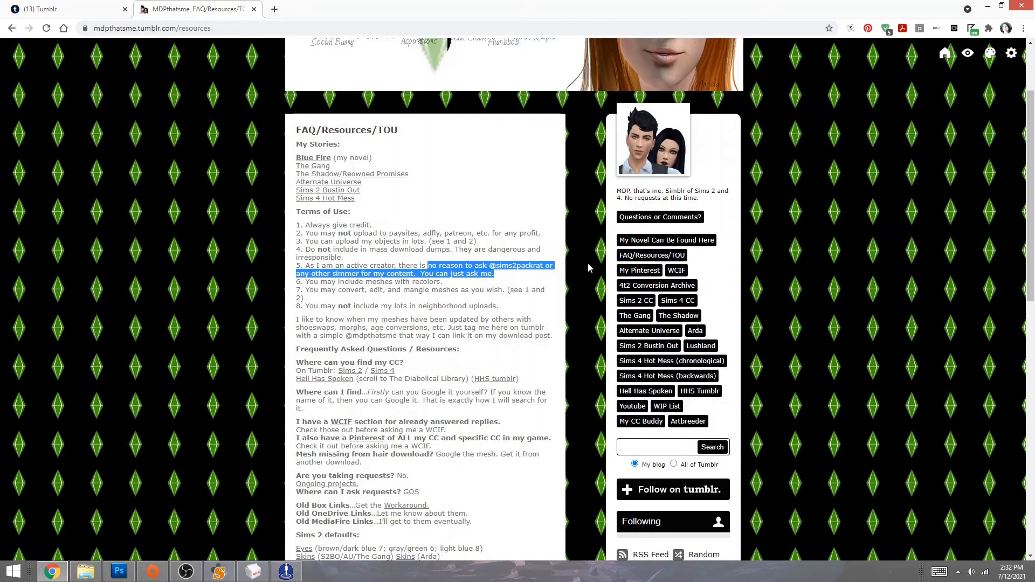
{"action": "left_click", "coordinate": [465, 289]}
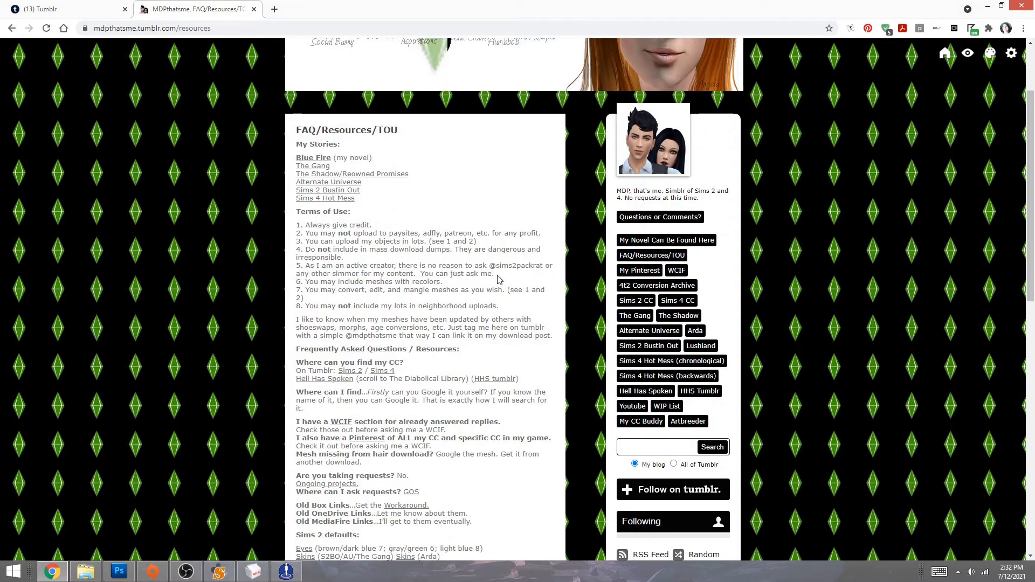
{"action": "left_click_drag", "start_coordinate": [443, 282], "coordinate": [306, 285]}
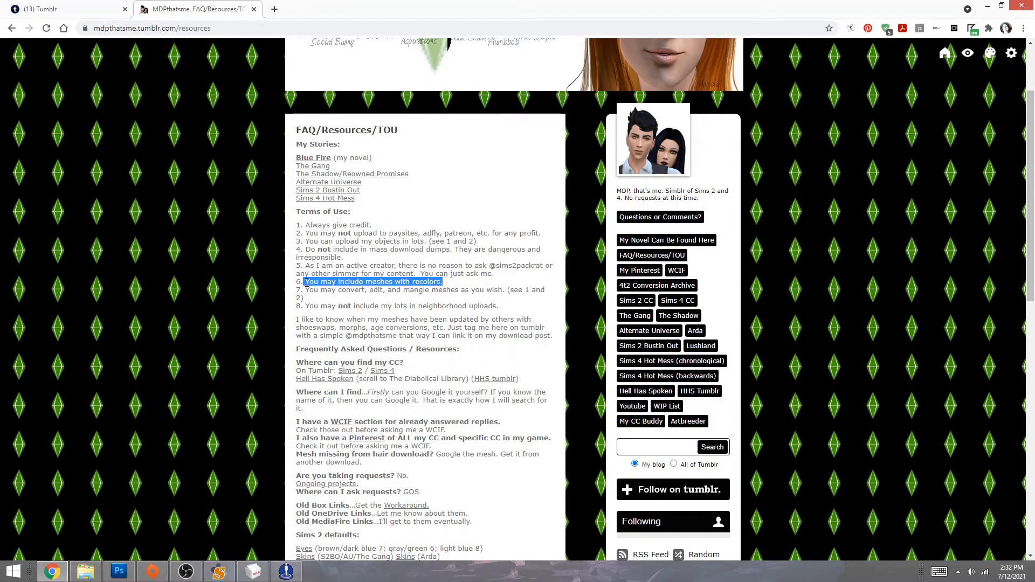
{"action": "left_click", "coordinate": [320, 303]}
{"action": "left_click_drag", "start_coordinate": [315, 290], "coordinate": [531, 291]}
{"action": "left_click_drag", "start_coordinate": [296, 224], "coordinate": [546, 239]}
{"action": "left_click", "coordinate": [421, 266]}
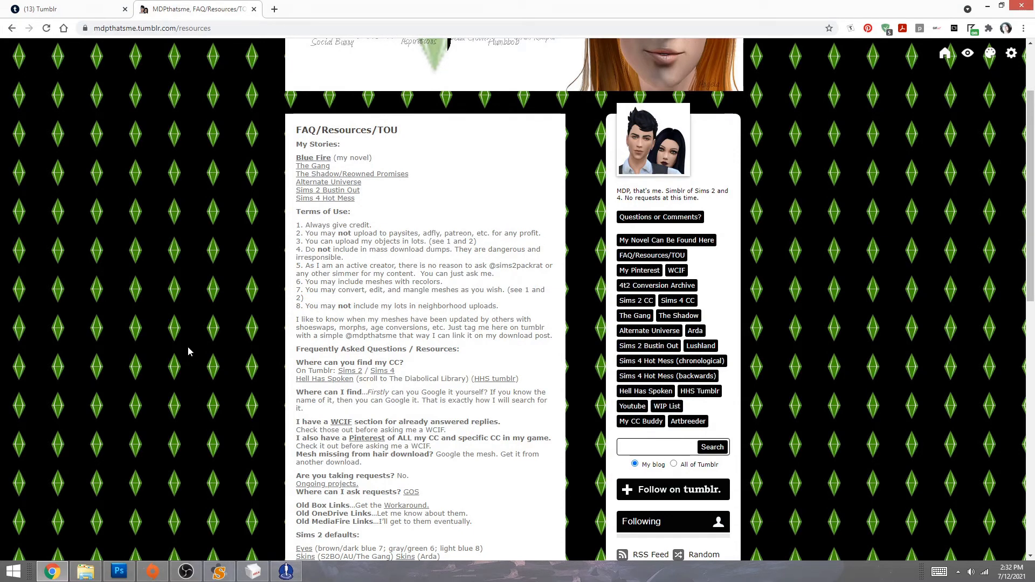
{"action": "left_click", "coordinate": [285, 570]}
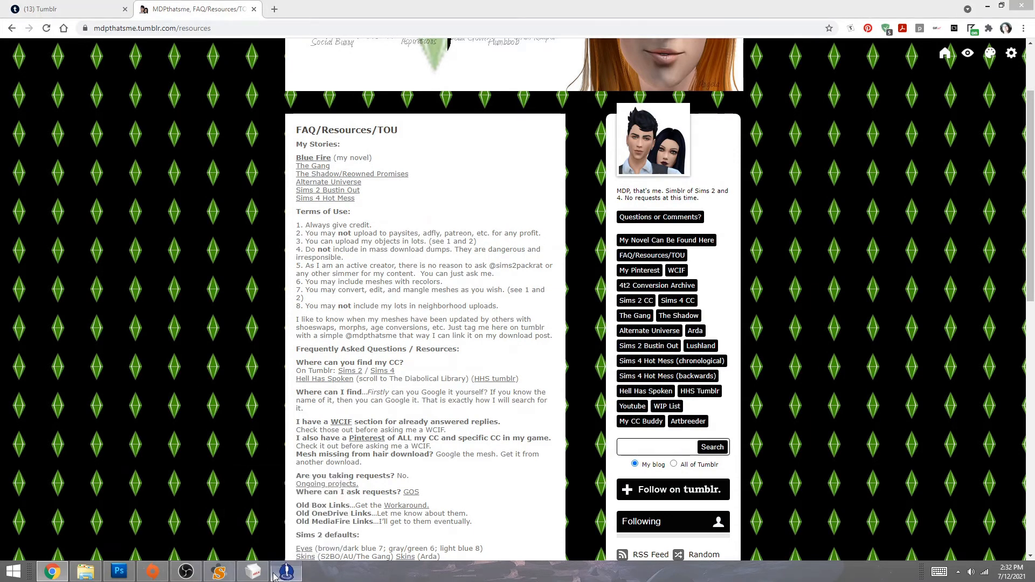
- Minimize Chrome and start a new Create Clothing project showing full-body outfits
{"action": "left_click", "coordinate": [987, 6]}
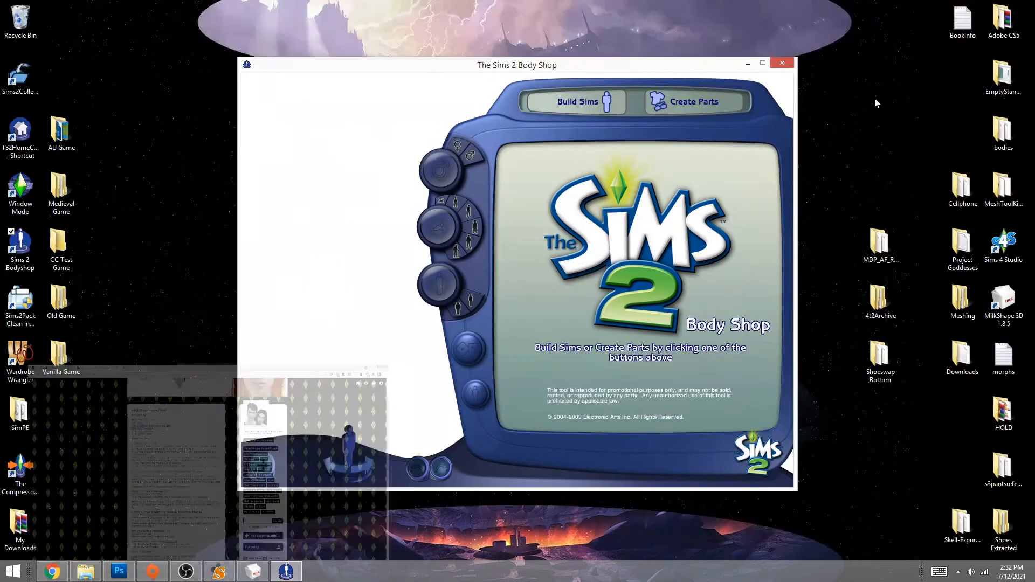
{"action": "left_click", "coordinate": [685, 106]}
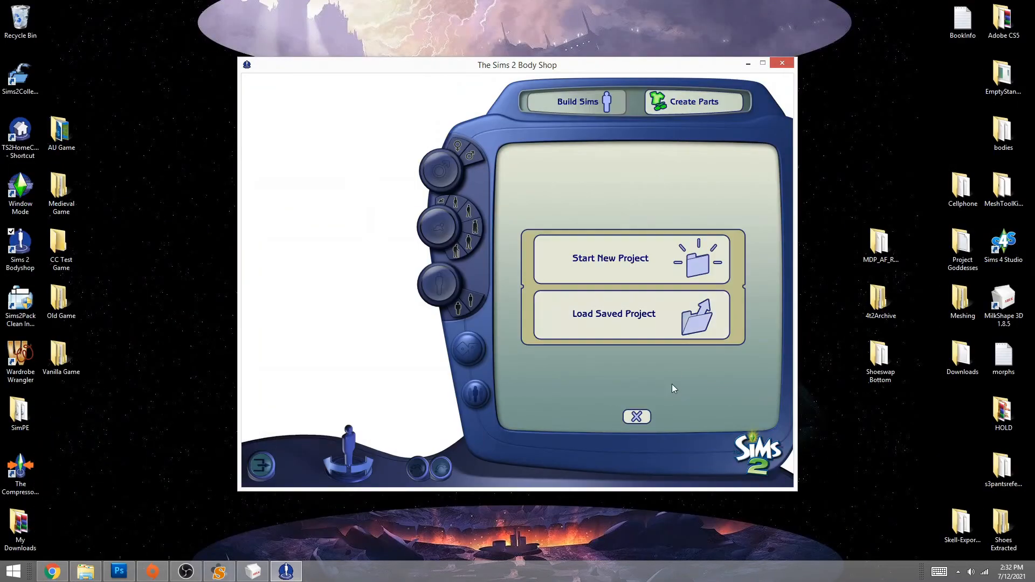
{"action": "left_click", "coordinate": [604, 258]}
{"action": "left_click", "coordinate": [634, 353]}
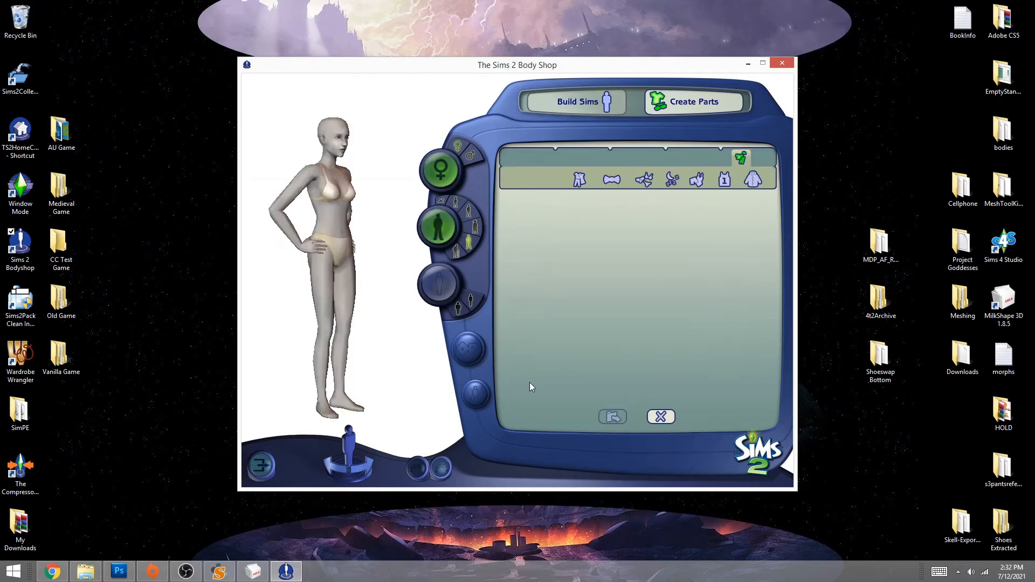
{"action": "left_click", "coordinate": [579, 180]}
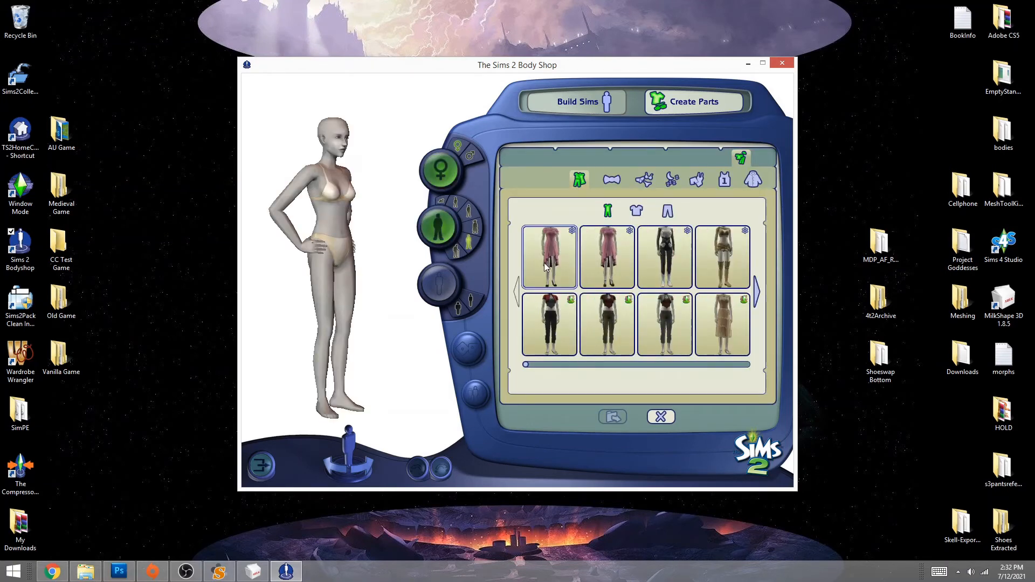
- Compare the two pink ruffle dress versions and settle on the first one
{"action": "left_click", "coordinate": [623, 275]}
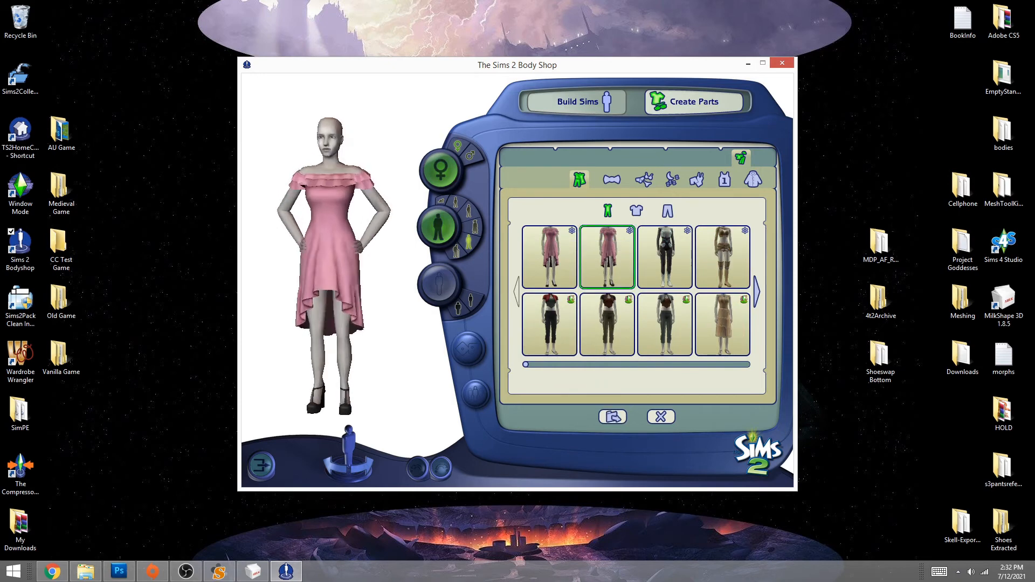
{"action": "left_click", "coordinate": [570, 253]}
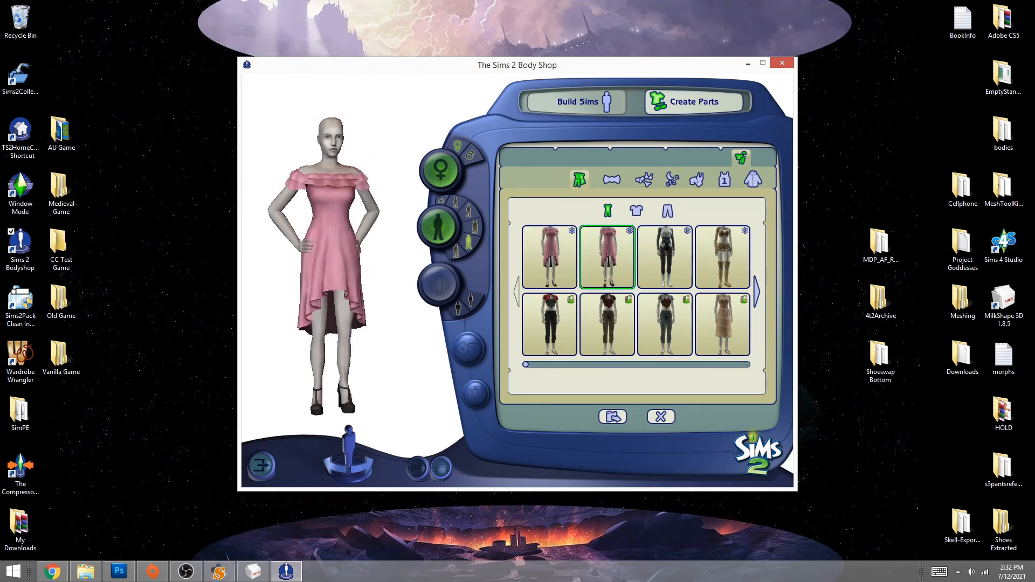
{"action": "left_click", "coordinate": [600, 268]}
{"action": "left_click", "coordinate": [556, 261]}
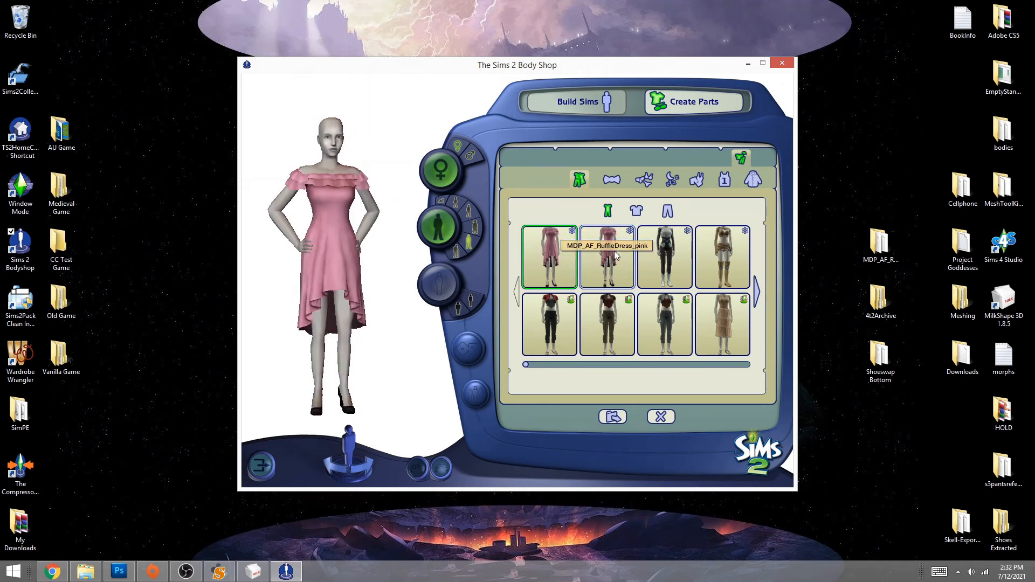
{"action": "left_click", "coordinate": [597, 259]}
{"action": "left_click", "coordinate": [556, 252]}
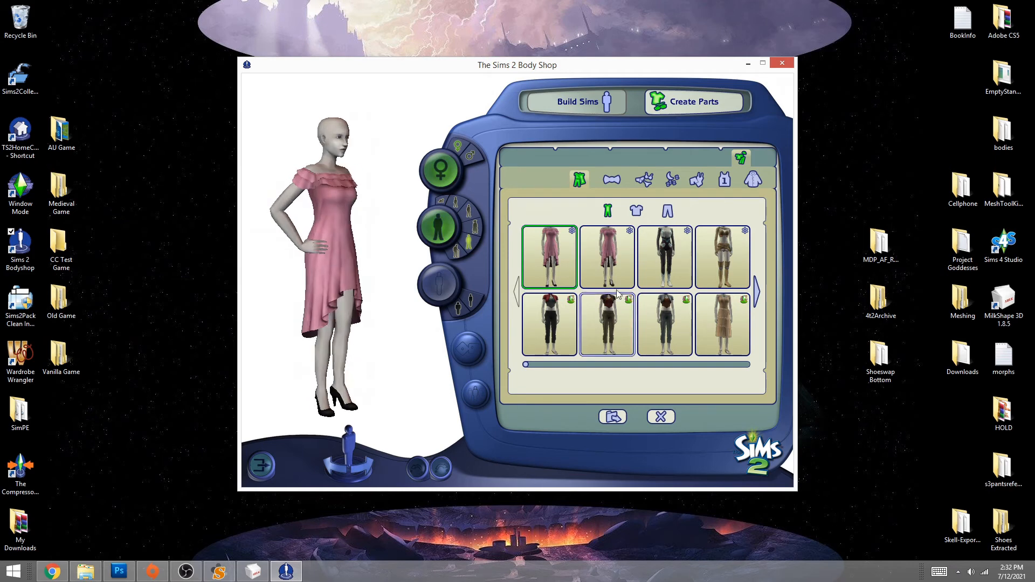
{"action": "left_click", "coordinate": [615, 273]}
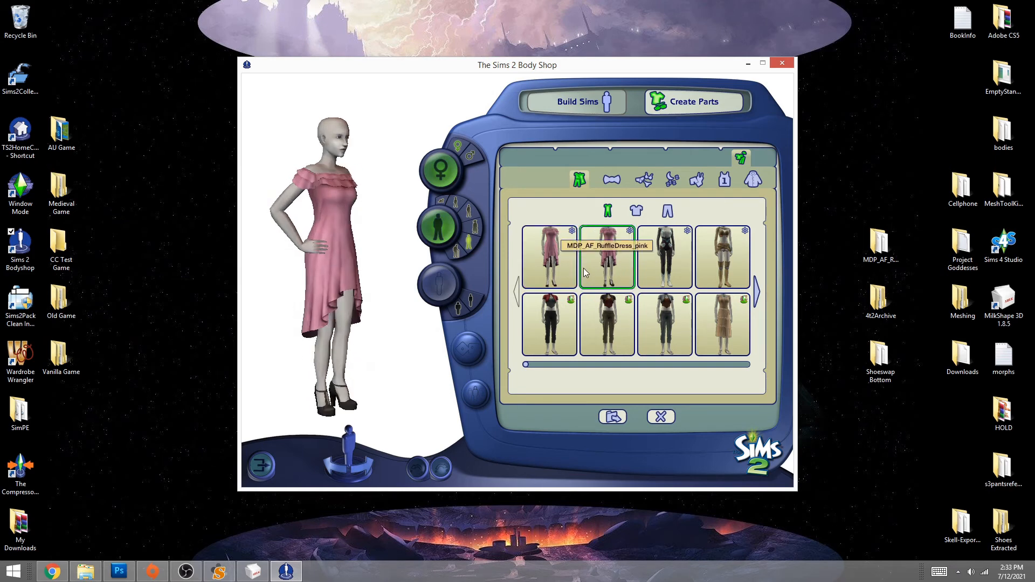
{"action": "left_click", "coordinate": [547, 262]}
{"action": "left_click", "coordinate": [597, 257]}
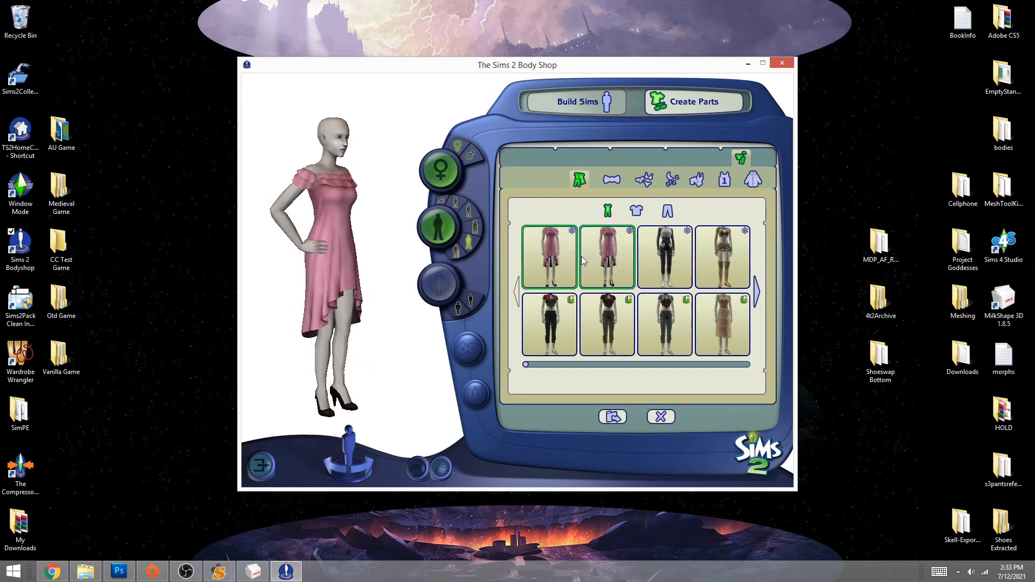
{"action": "left_click", "coordinate": [548, 258]}
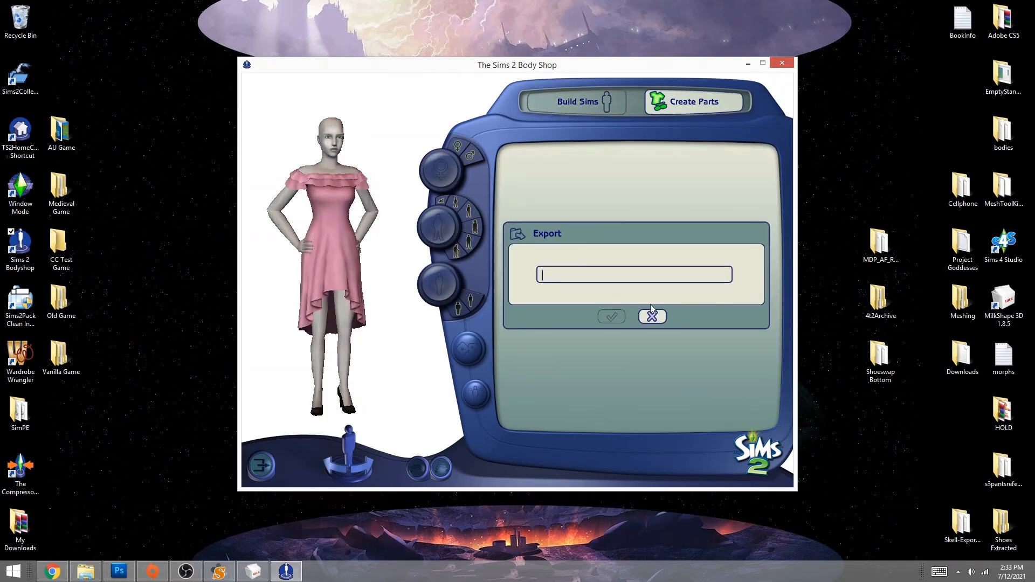
- Export the dress as project 'ruffle' and add an extra clothing category
{"action": "type", "text": "ruff"}
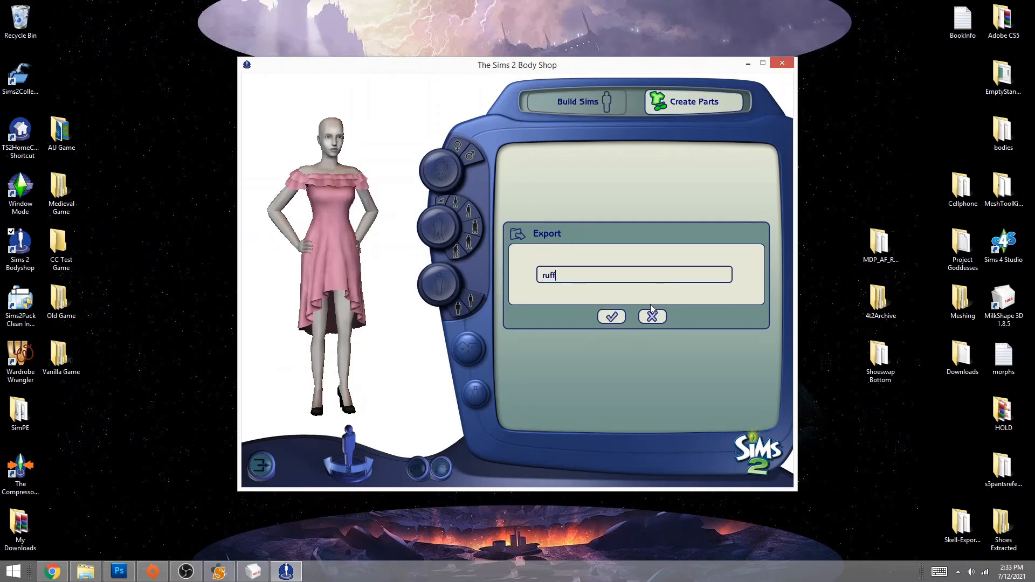
{"action": "type", "text": "le"}
{"action": "left_click", "coordinate": [613, 317]}
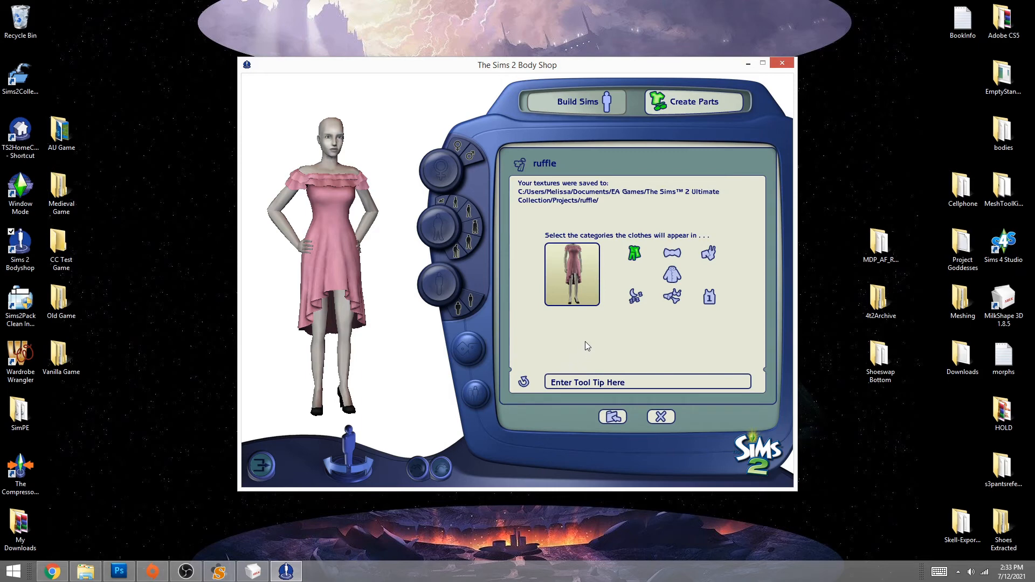
{"action": "left_click", "coordinate": [675, 253]}
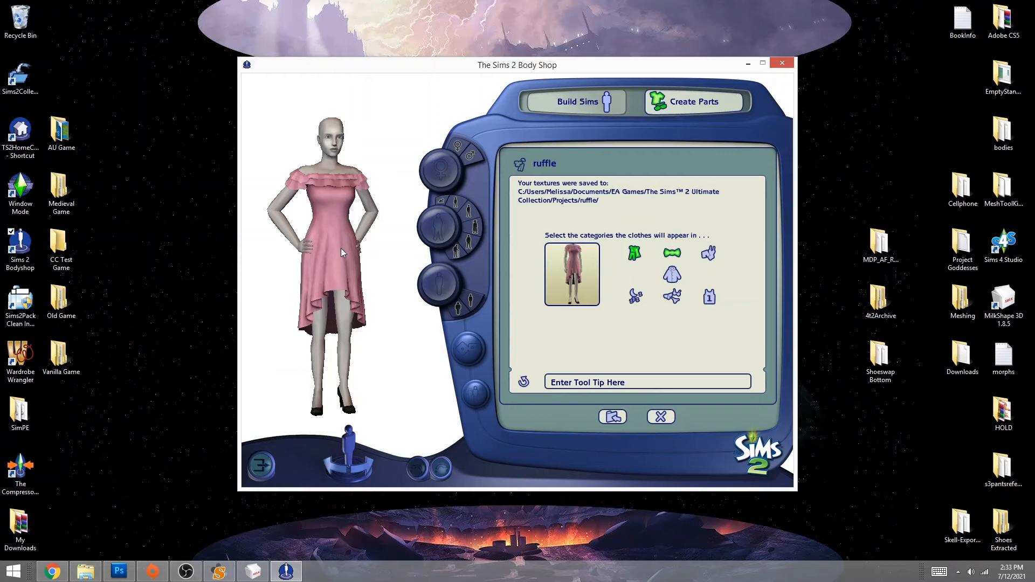
- Name the recolor MDP_AF_RuffleDress_SenatePumps_pink by pasting the mesh name and replacing 'MESH' with 'pink'
{"action": "mouse_move", "coordinate": [325, 326]}
{"action": "left_mouse_down"}
{"action": "mouse_move", "coordinate": [410, 328]}
{"action": "mouse_move", "coordinate": [325, 327]}
{"action": "left_mouse_up"}
{"action": "left_click", "coordinate": [617, 383]}
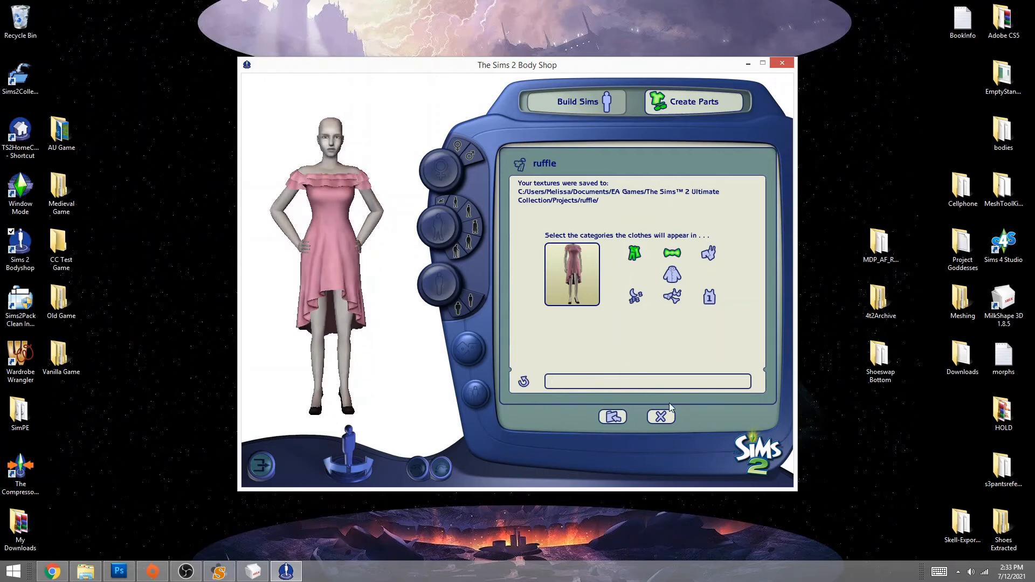
{"action": "type", "text": "MDP_AF_RuffleDress_SenatePumps_MESH"}
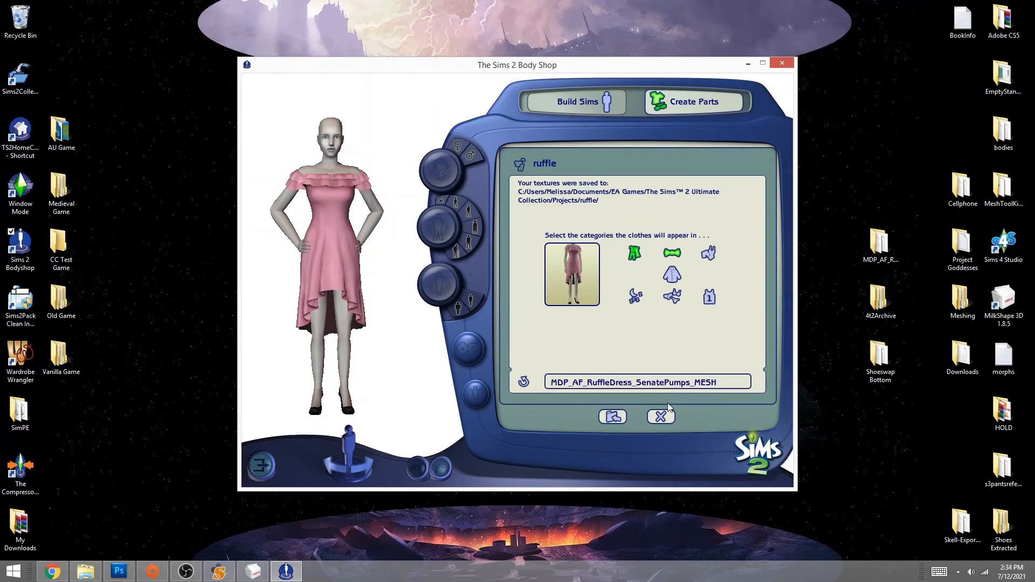
{"action": "key", "text": "BackSpace"}
{"action": "key", "text": "BackSpace"}
{"action": "key", "text": "BackSpace"}
{"action": "key", "text": "BackSpace"}
{"action": "type", "text": "pink"}
- In Photoshop's Open dialog, browse to Documents > EA Games > The Sims 2 Ultimate Collection > Projects > ruffle
{"action": "left_click", "coordinate": [120, 571]}
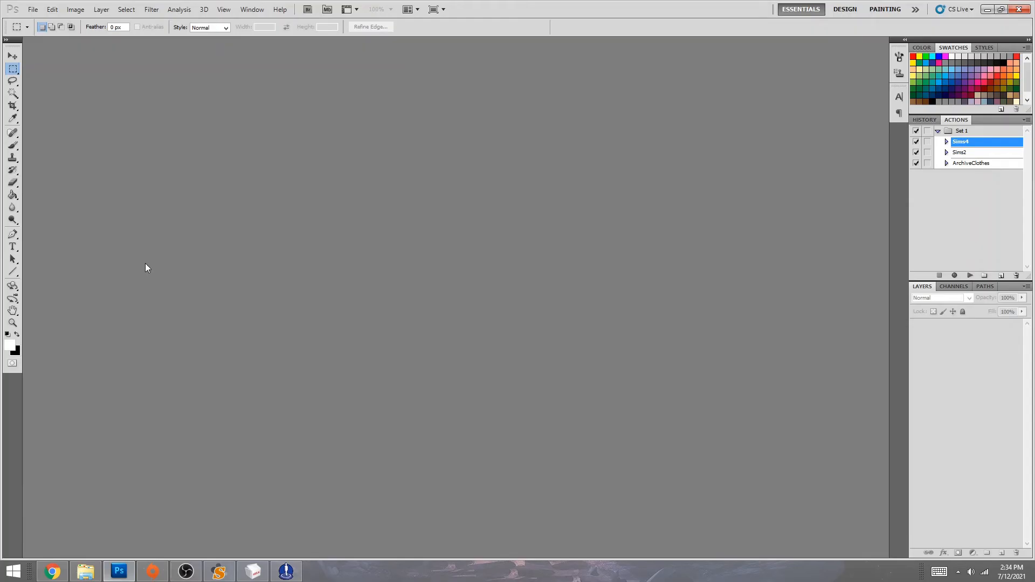
{"action": "left_click", "coordinate": [13, 57]}
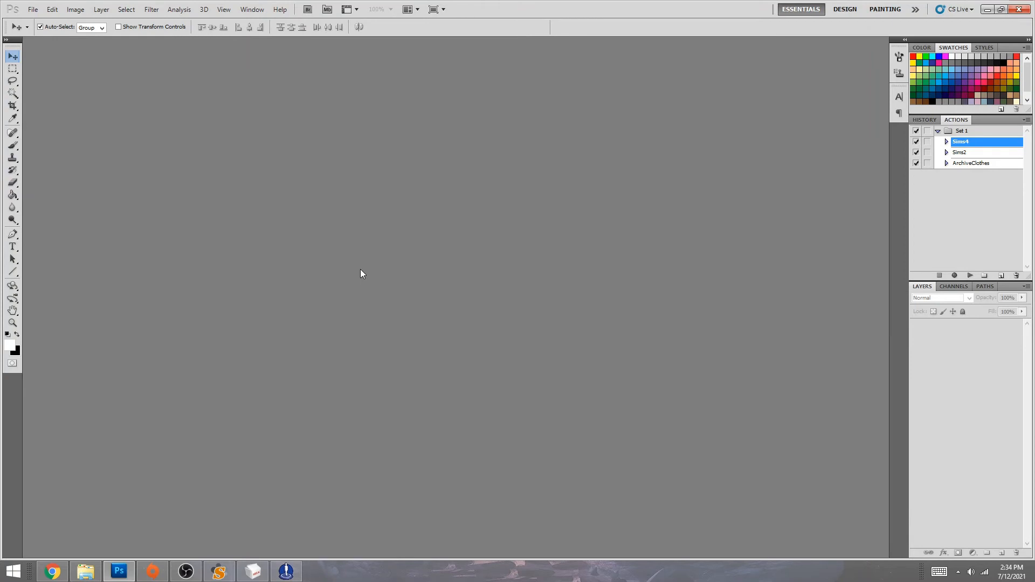
{"action": "double_click", "coordinate": [377, 246]}
{"action": "left_click", "coordinate": [197, 214]}
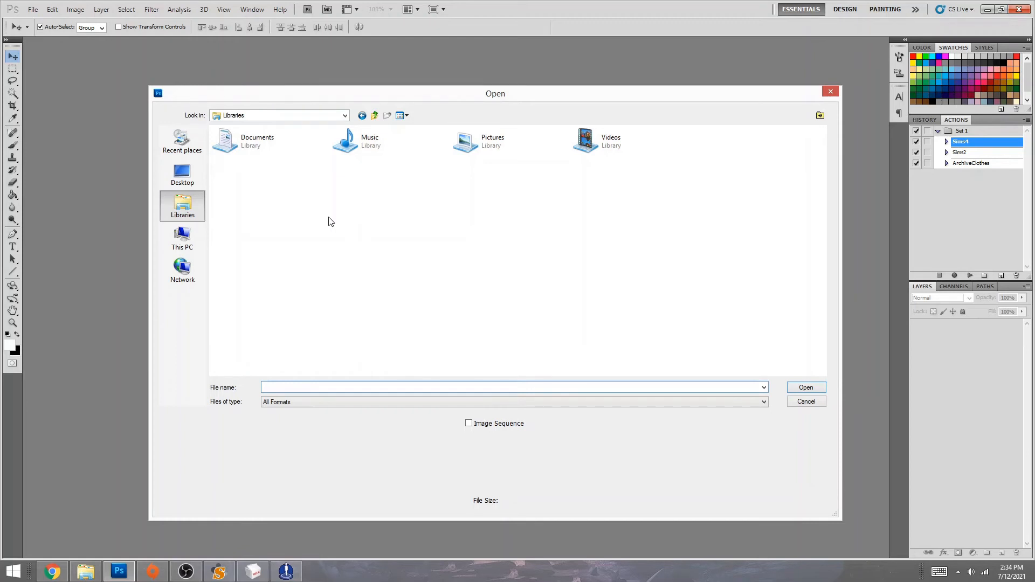
{"action": "double_click", "coordinate": [255, 141]}
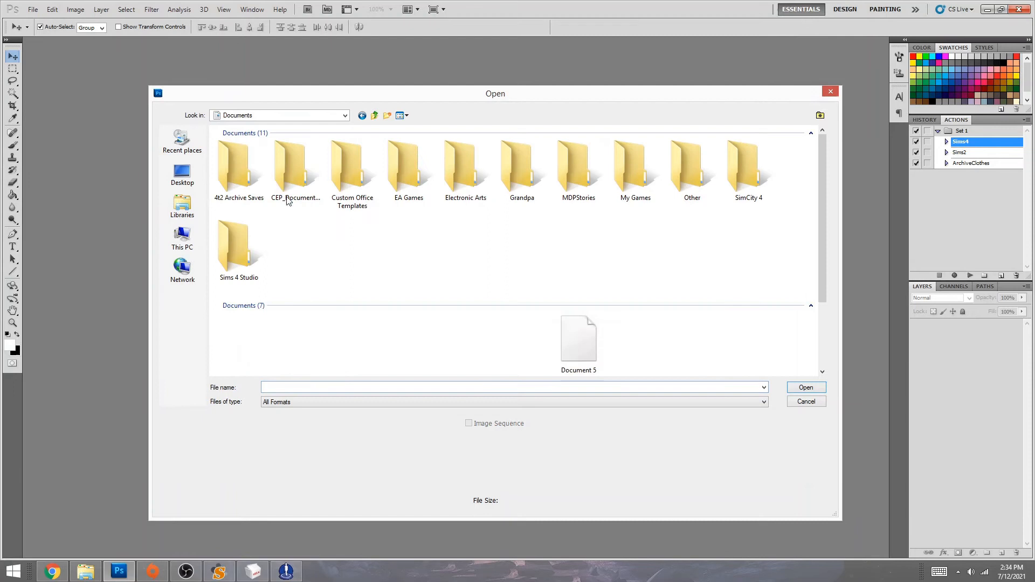
{"action": "double_click", "coordinate": [405, 172]}
{"action": "double_click", "coordinate": [233, 160]}
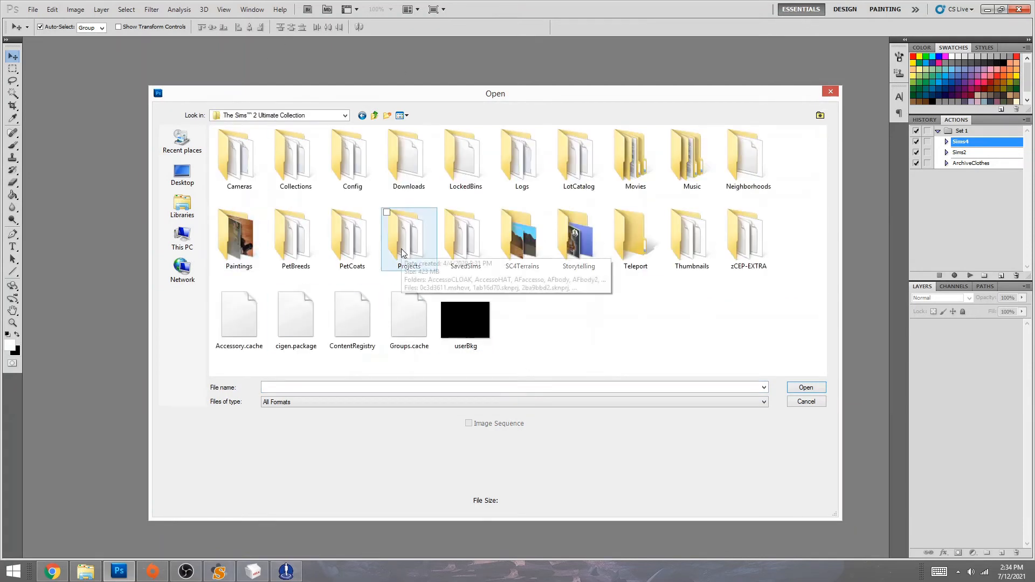
{"action": "double_click", "coordinate": [401, 248]}
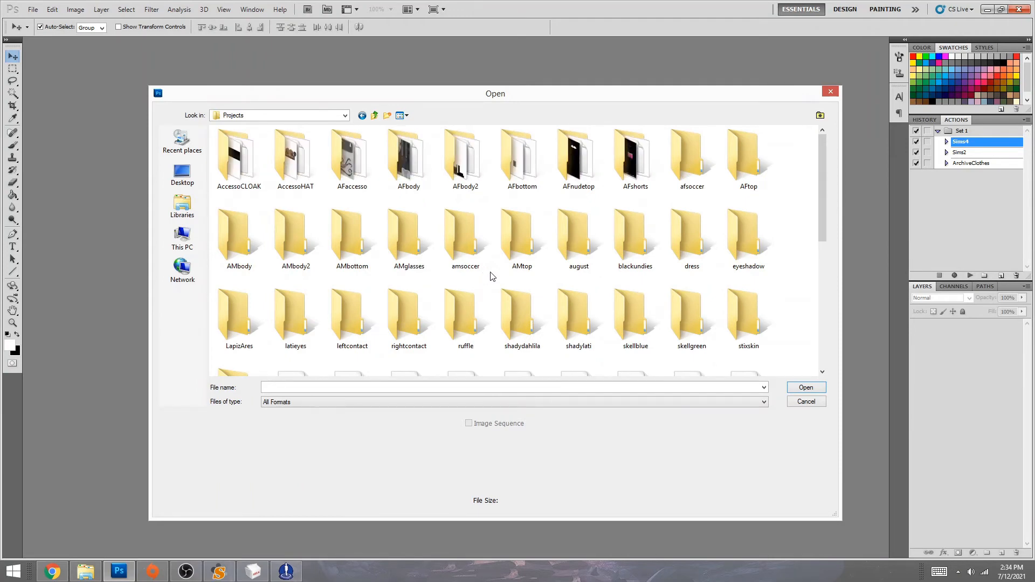
{"action": "double_click", "coordinate": [474, 325]}
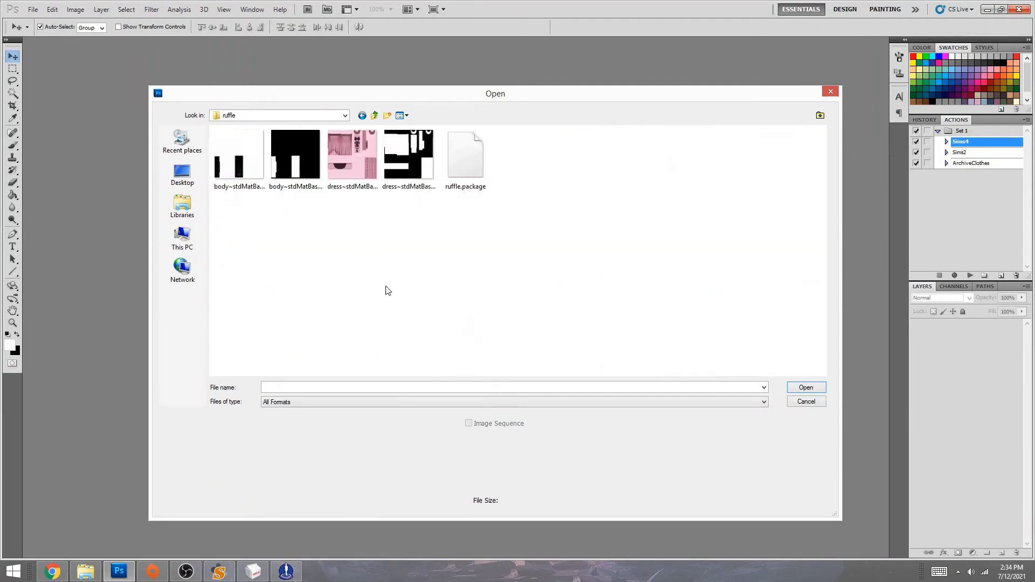
- Preview the body texture and body alpha texture thumbnails in the ruffle folder
{"action": "left_click", "coordinate": [229, 173]}
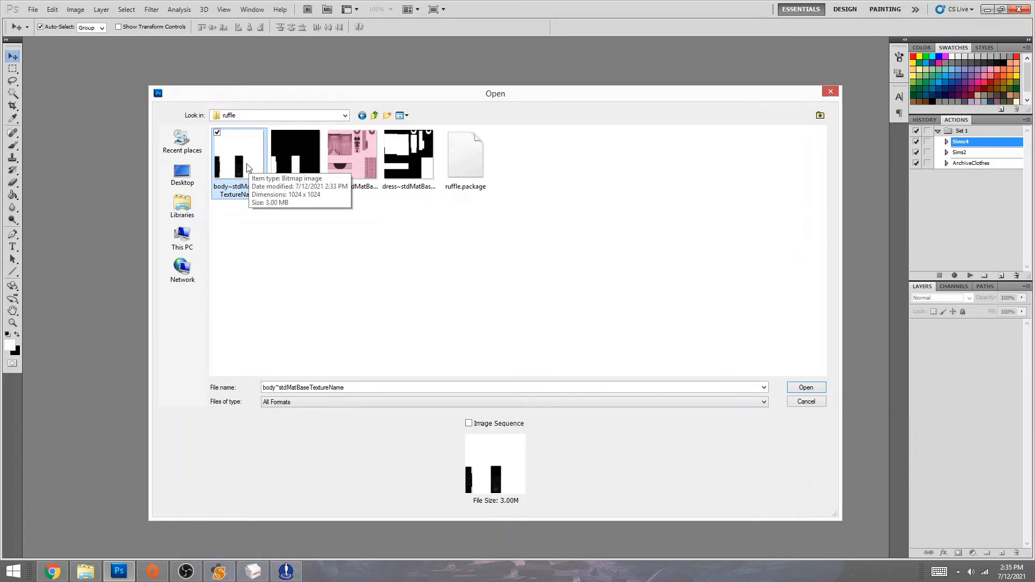
{"action": "left_click", "coordinate": [235, 220]}
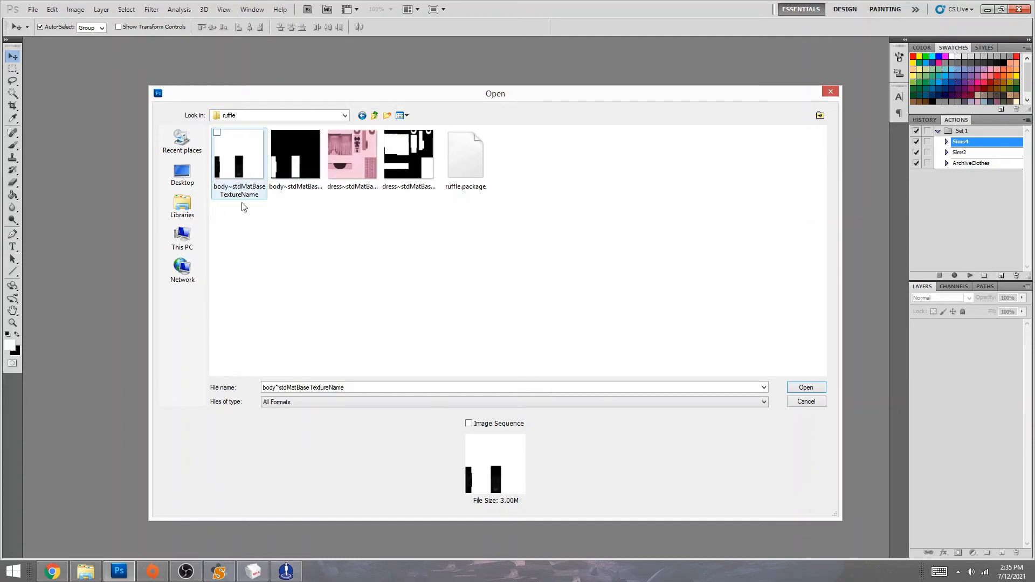
{"action": "left_click", "coordinate": [240, 145]}
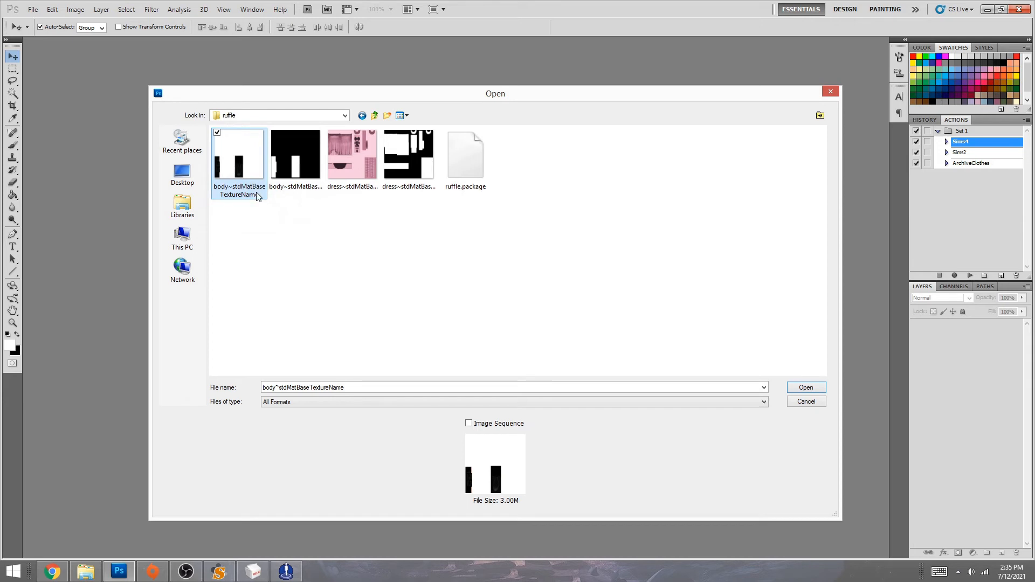
{"action": "left_click", "coordinate": [243, 227]}
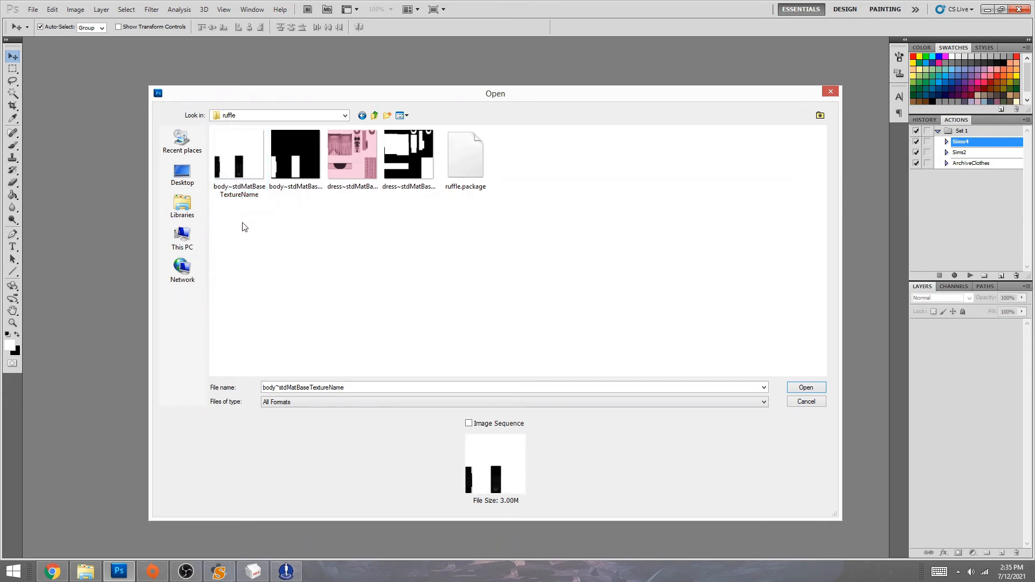
{"action": "left_click", "coordinate": [300, 157]}
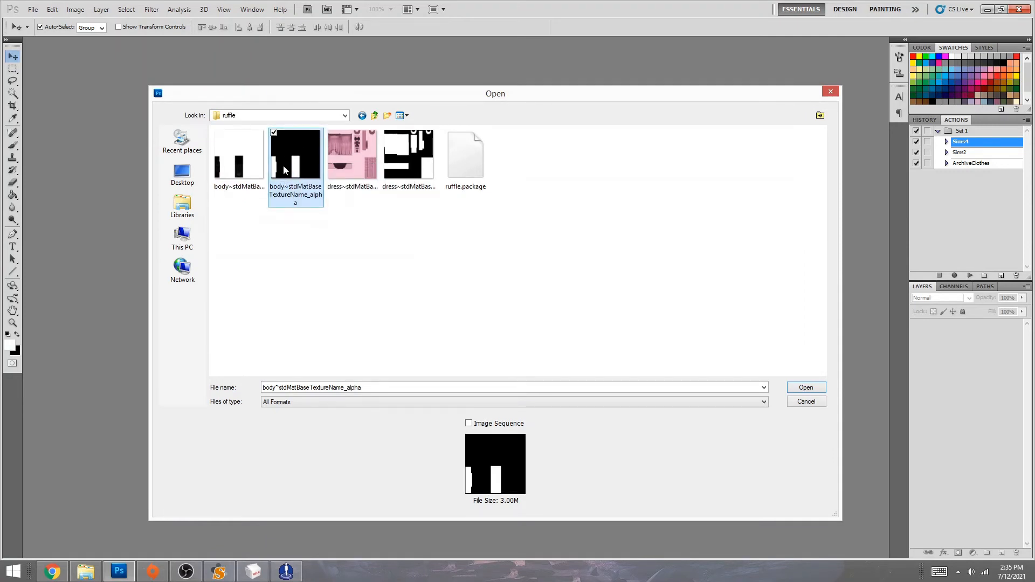
{"action": "key", "text": "Left"}
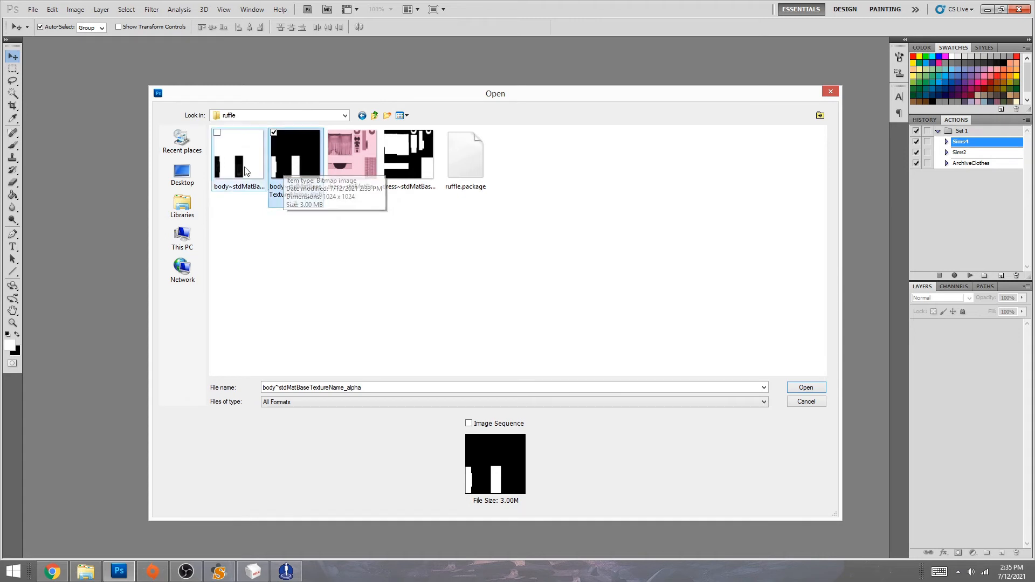
{"action": "left_click", "coordinate": [297, 165]}
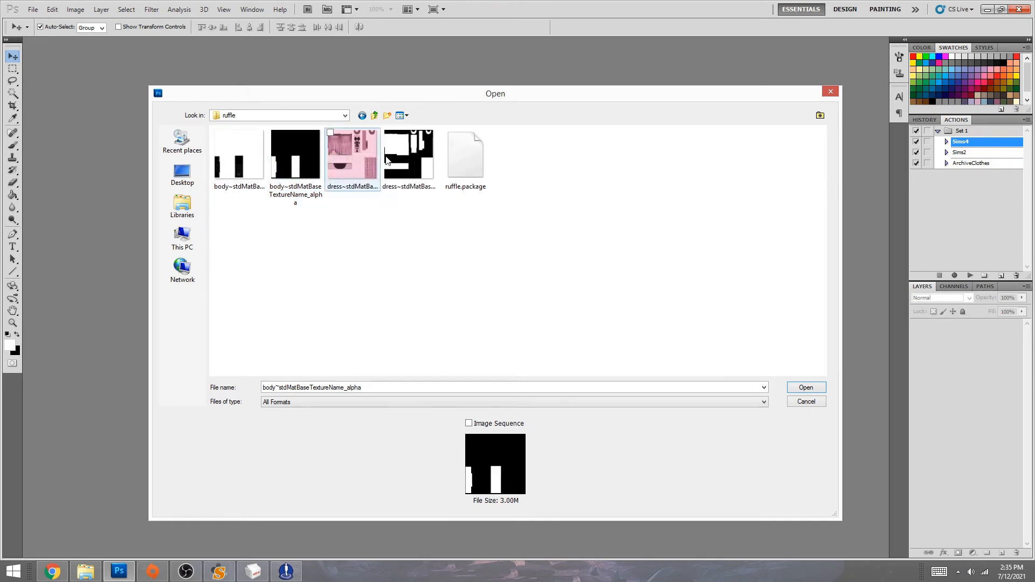
- Check the dress alpha, then open dress~stdMatBaseTextureName, the pink dress texture
{"action": "left_click", "coordinate": [415, 159]}
{"action": "key", "text": "Left"}
{"action": "left_click", "coordinate": [414, 156]}
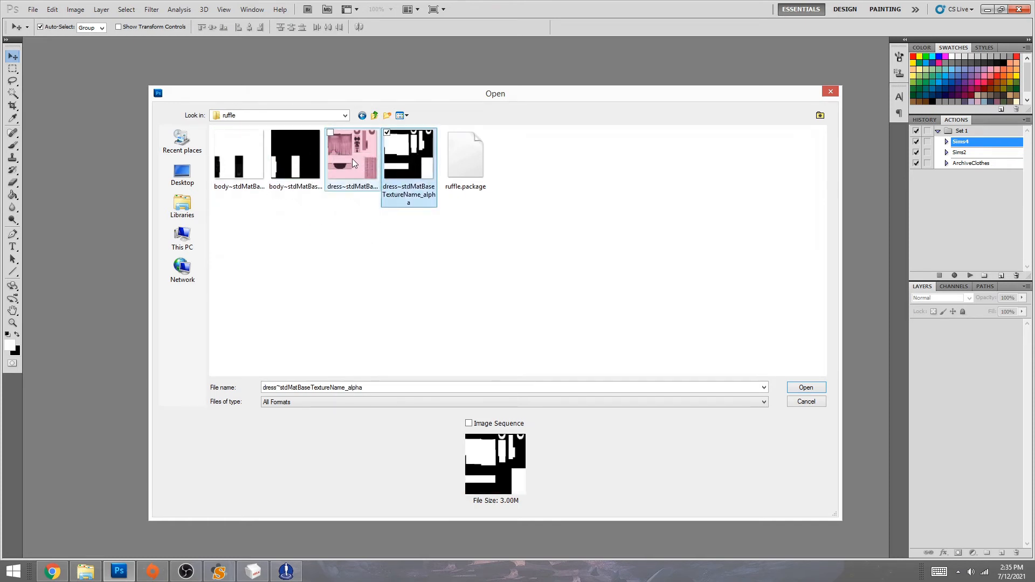
{"action": "left_click", "coordinate": [352, 159]}
{"action": "double_click", "coordinate": [357, 156]}
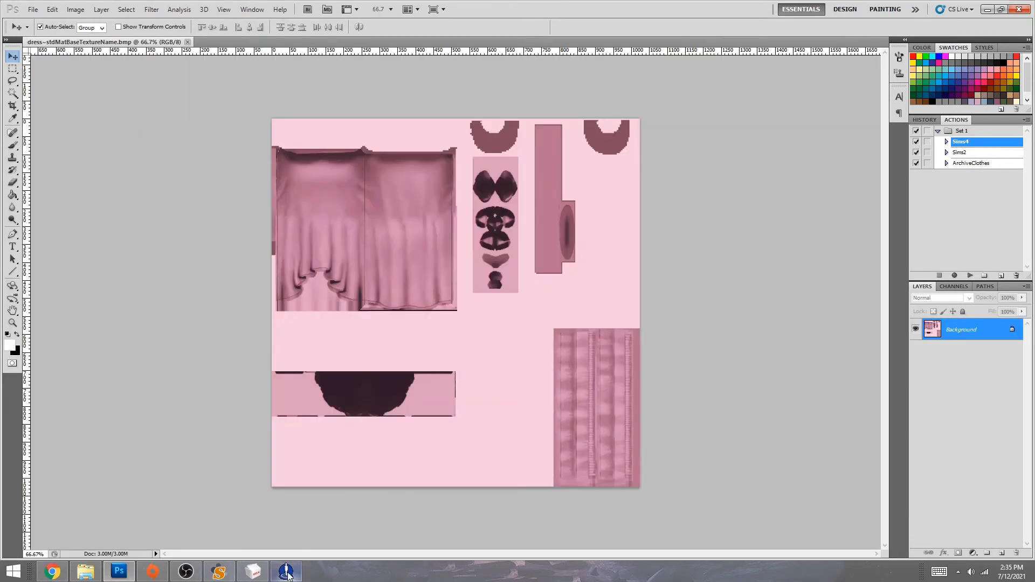
- Import the pink ruffle recolor into the game and put it on the model from the full-outfit category
{"action": "left_click", "coordinate": [286, 572]}
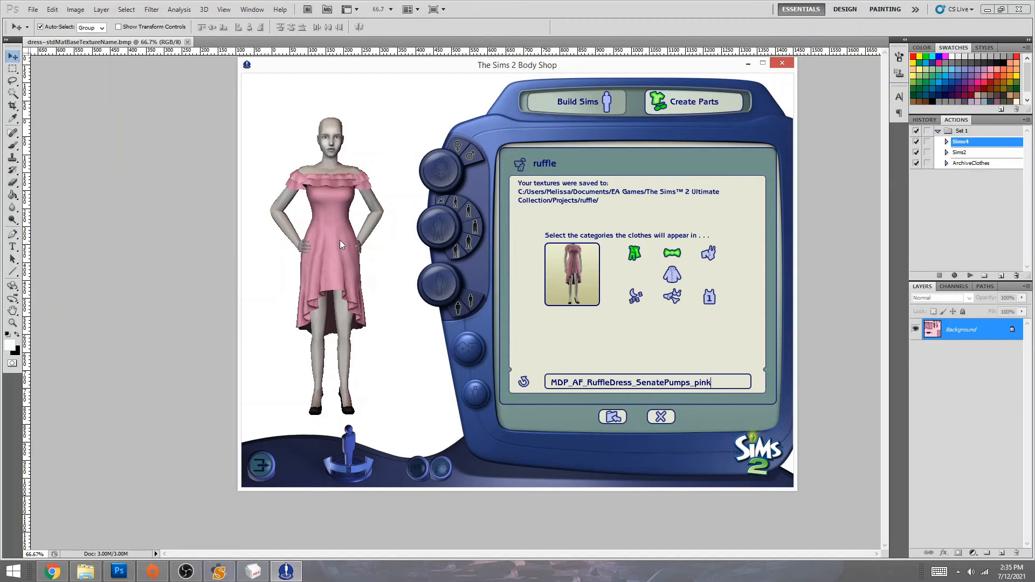
{"action": "left_click", "coordinate": [612, 419]}
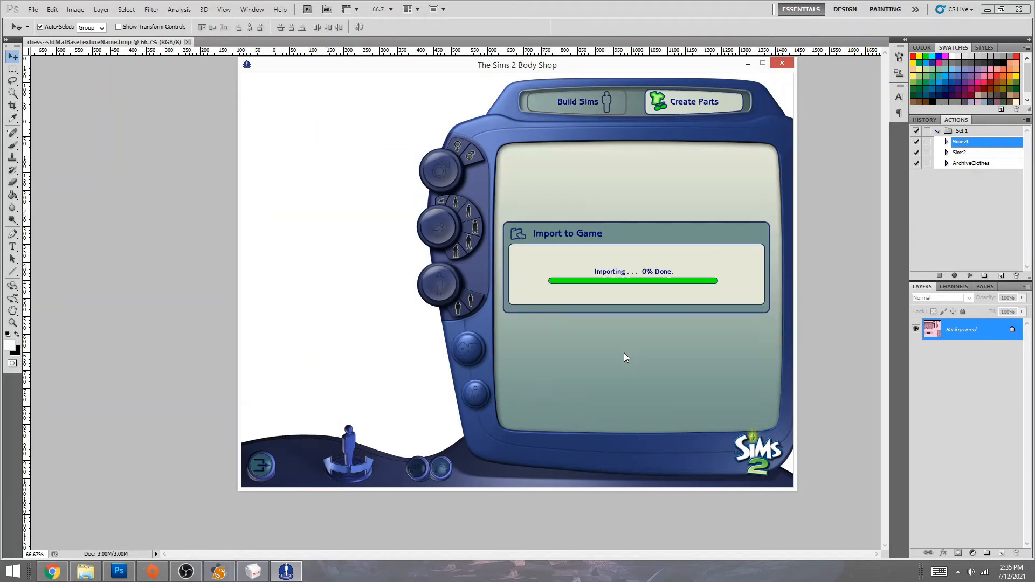
{"action": "left_click", "coordinate": [513, 297]}
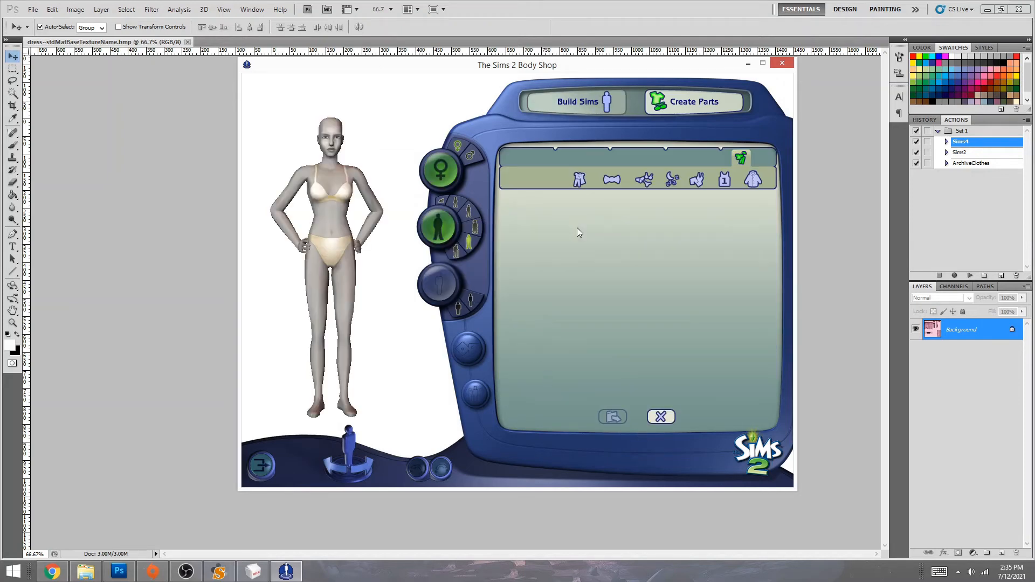
{"action": "left_click", "coordinate": [579, 181]}
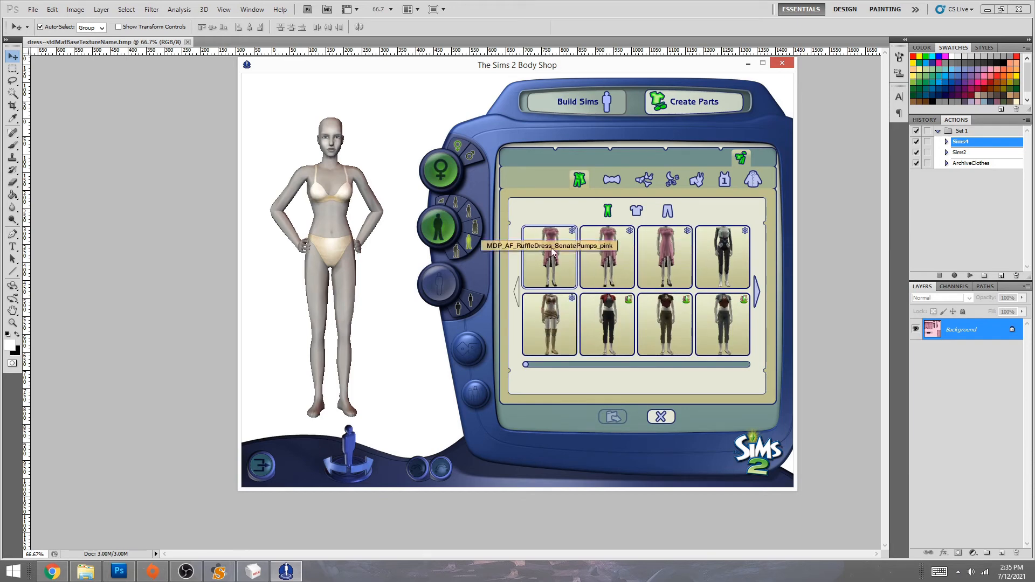
{"action": "left_click", "coordinate": [550, 248]}
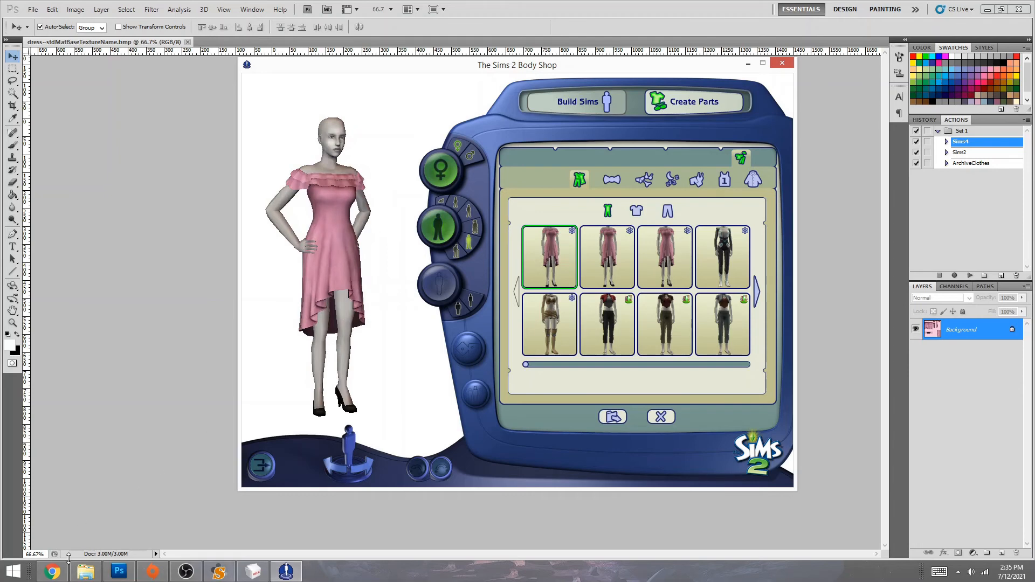
{"action": "left_click", "coordinate": [84, 576]}
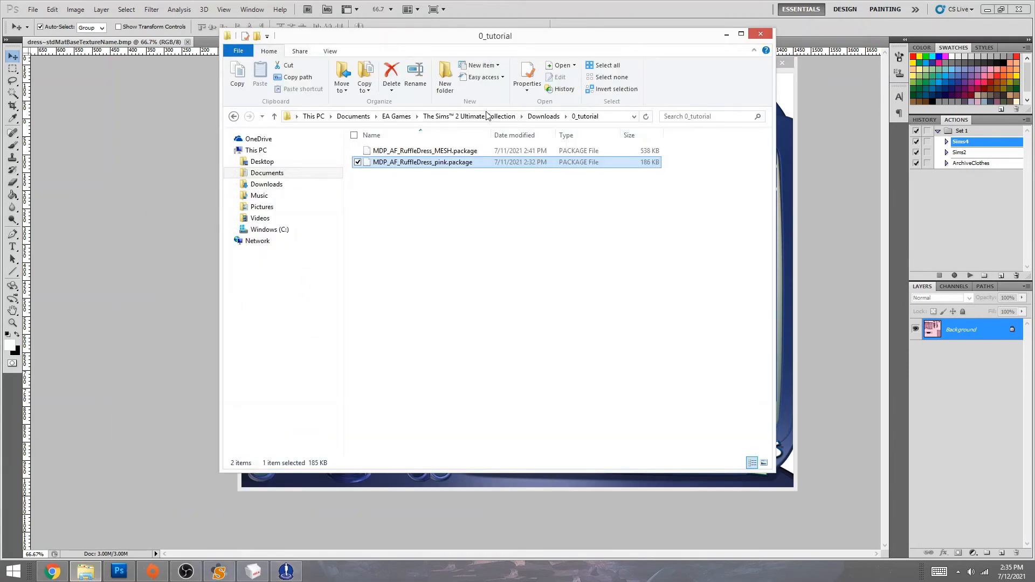
- Open the SavedSims folder and look at 5f081c9c_dress.package and 5fac0609_ruffle.package
{"action": "left_click", "coordinate": [487, 117]}
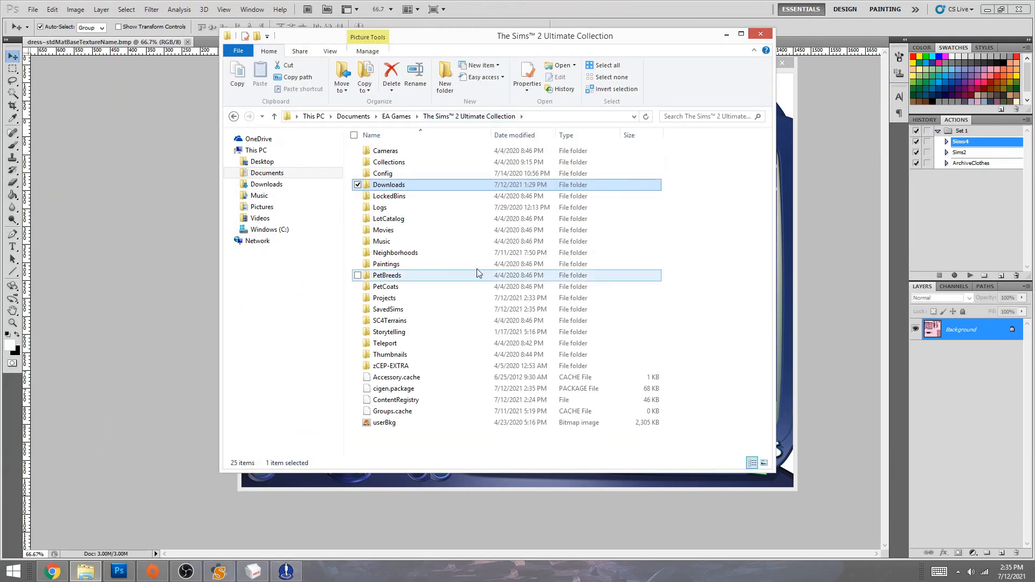
{"action": "left_click", "coordinate": [394, 311]}
{"action": "double_click", "coordinate": [394, 311]}
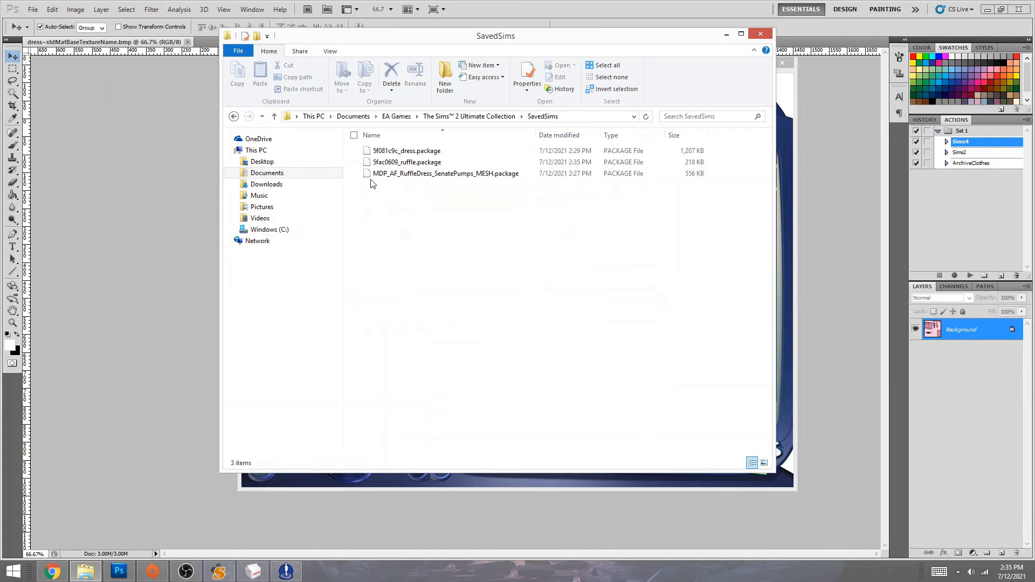
{"action": "left_click", "coordinate": [393, 152]}
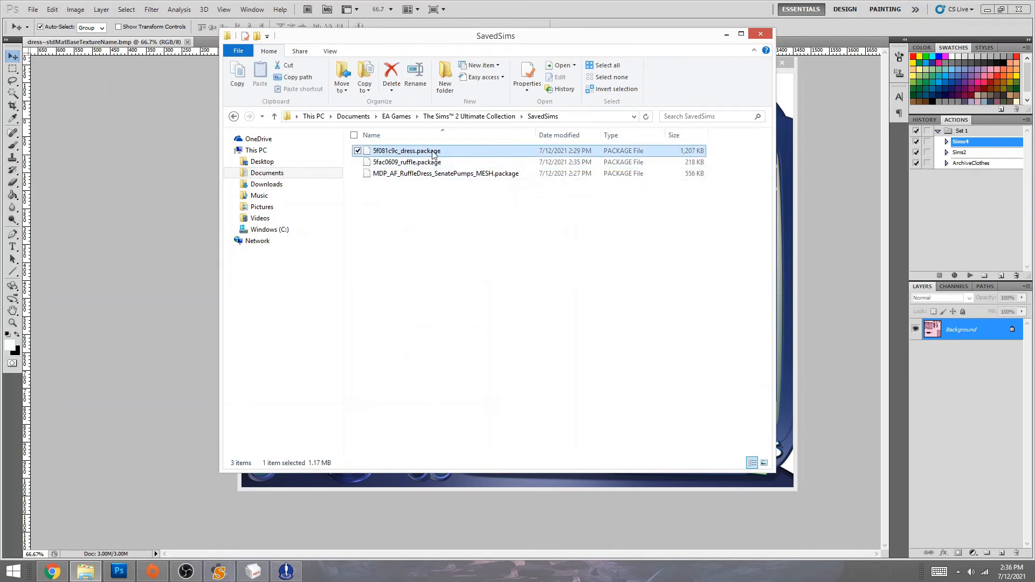
{"action": "left_click", "coordinate": [405, 163]}
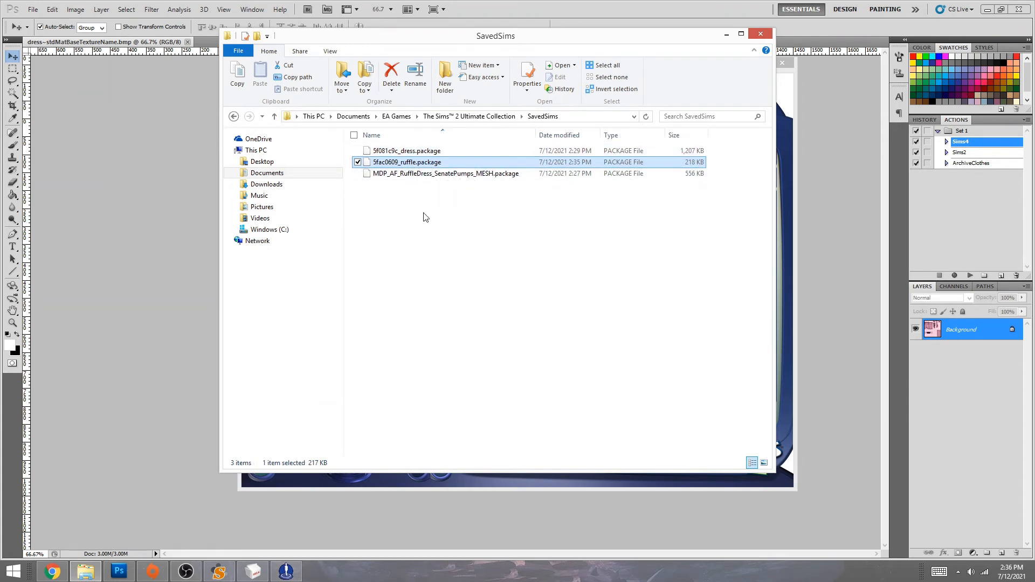
{"action": "left_click", "coordinate": [105, 223]}
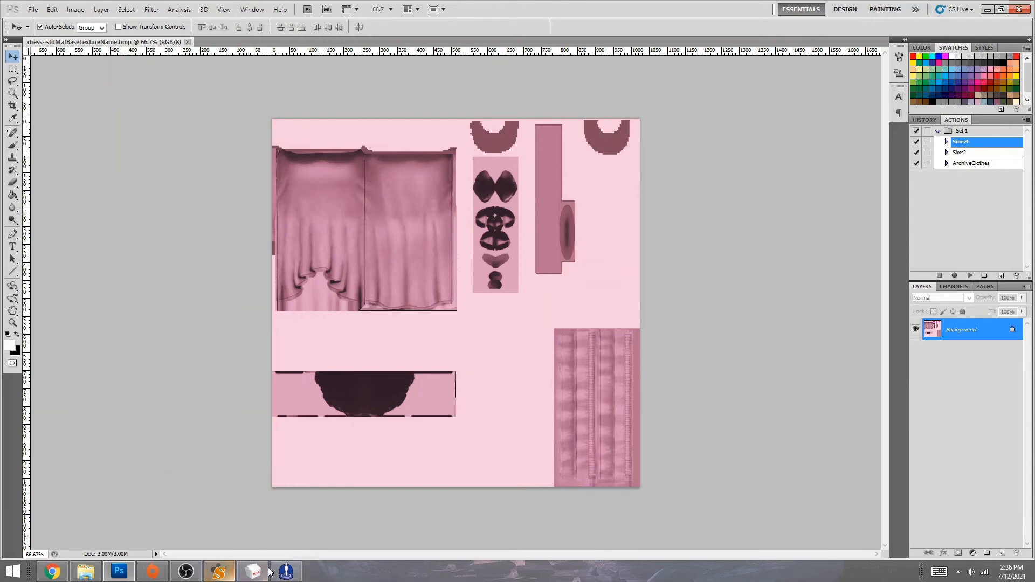
- Scroll the blog's Sims 2 download page to the ruffle dress post
{"action": "left_click", "coordinate": [52, 576]}
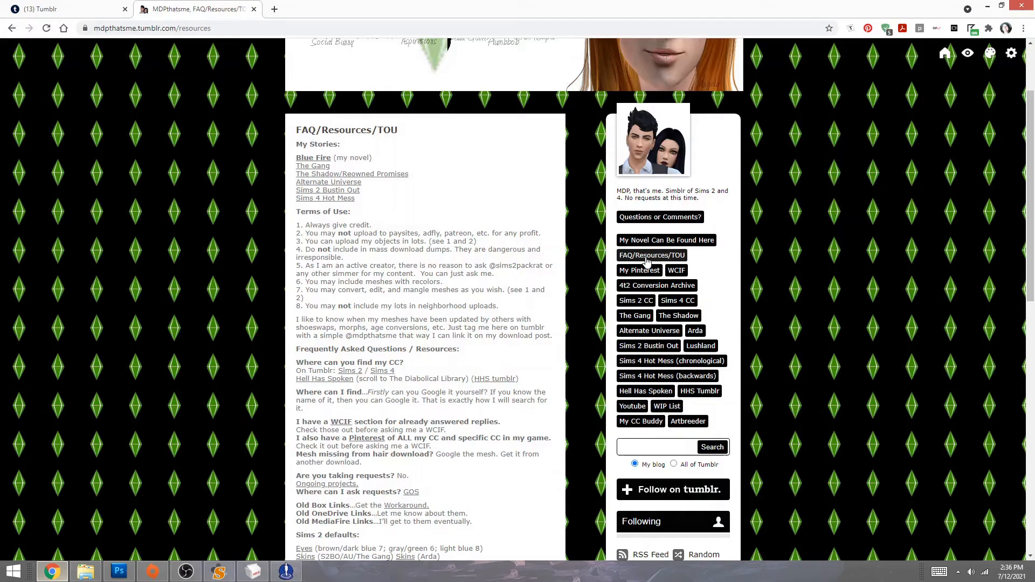
{"action": "left_click", "coordinate": [640, 302]}
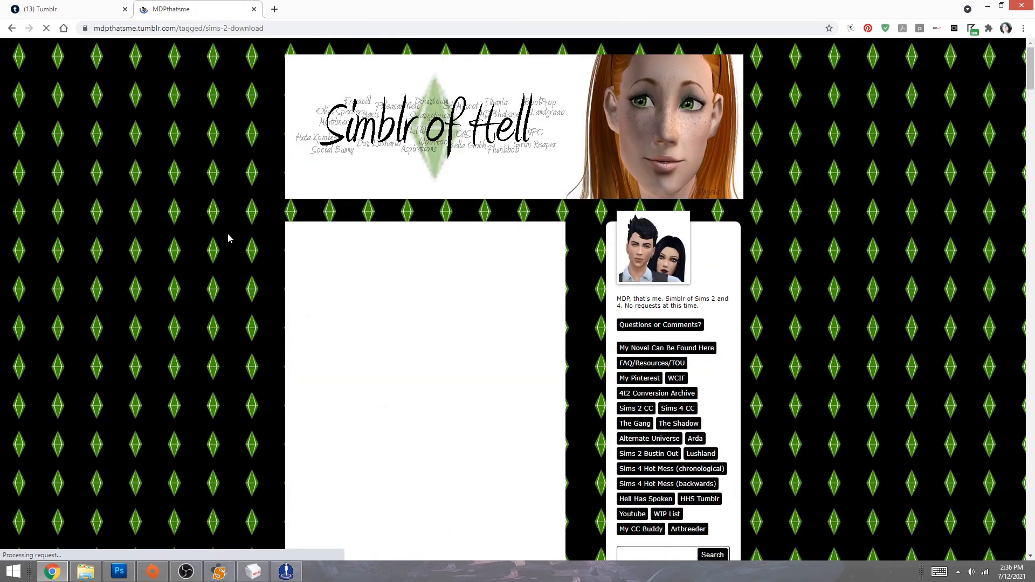
{"action": "scroll", "coordinate": [234, 293], "scroll_direction": "down", "scroll_amount": 3}
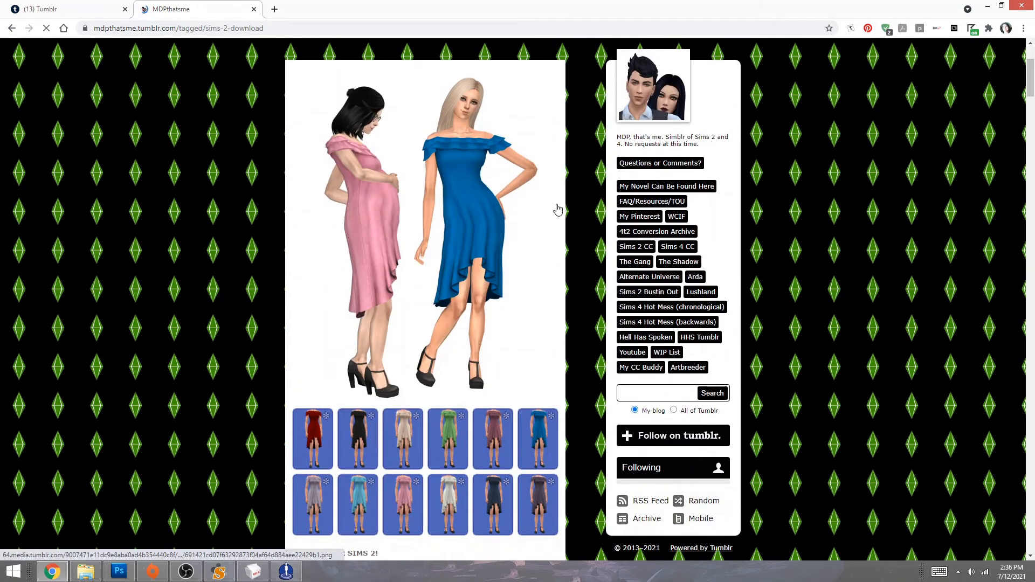
{"action": "left_click", "coordinate": [219, 571]}
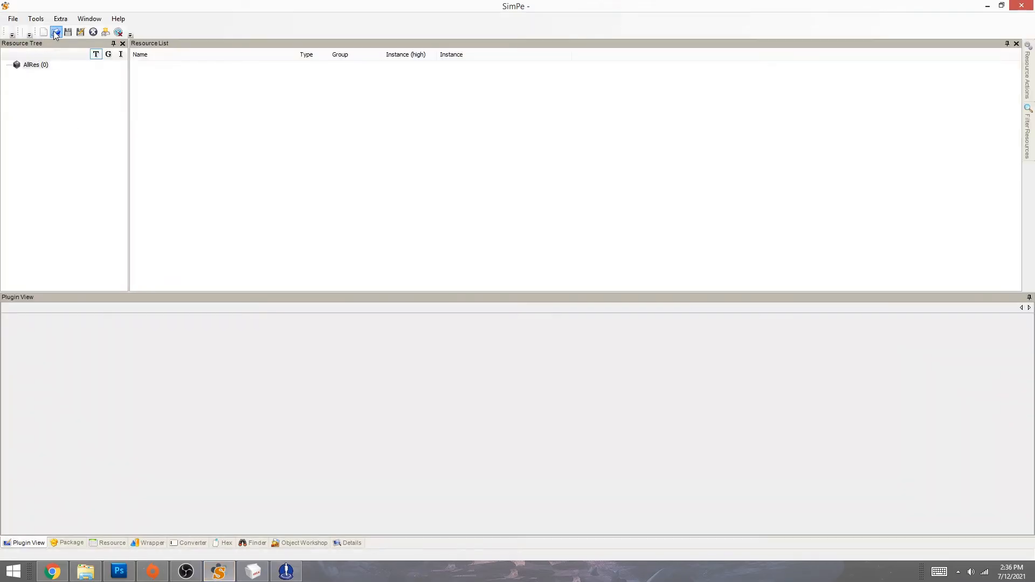
- Open MDP_AF_RuffleDress_black.package from the Desktop folder and load its dress TXTR texture
{"action": "left_click", "coordinate": [55, 32]}
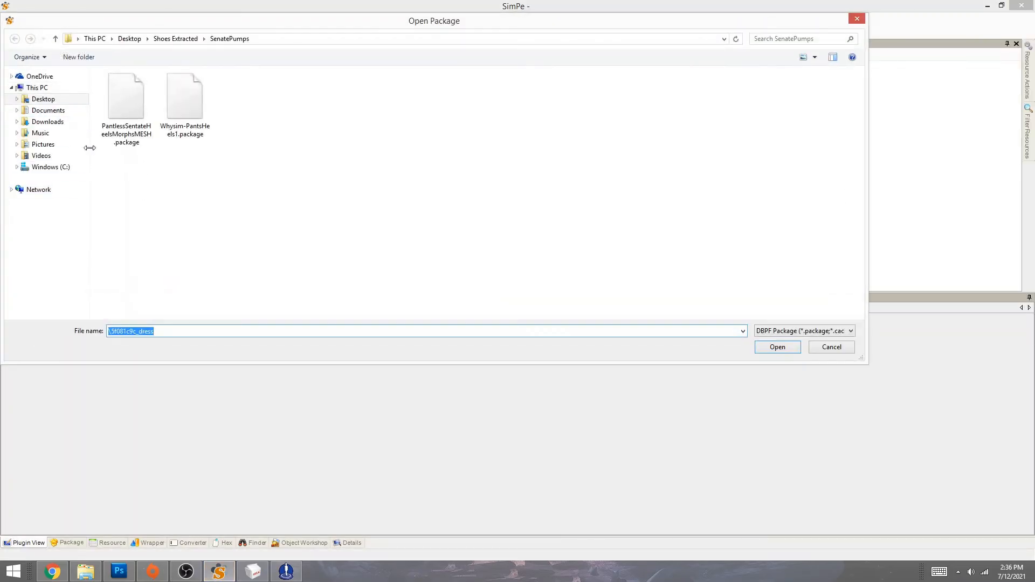
{"action": "left_click", "coordinate": [44, 99]}
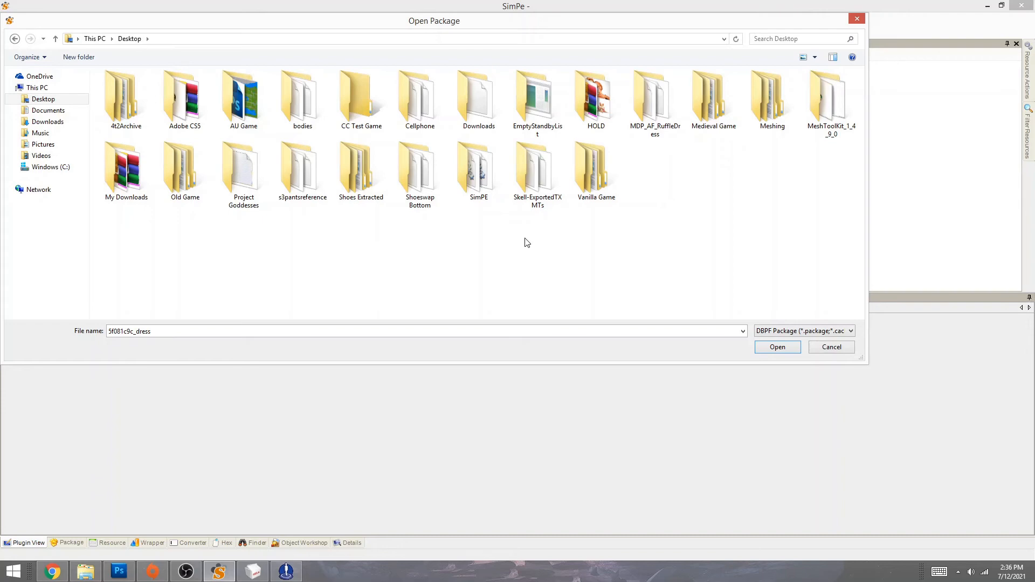
{"action": "double_click", "coordinate": [661, 125]}
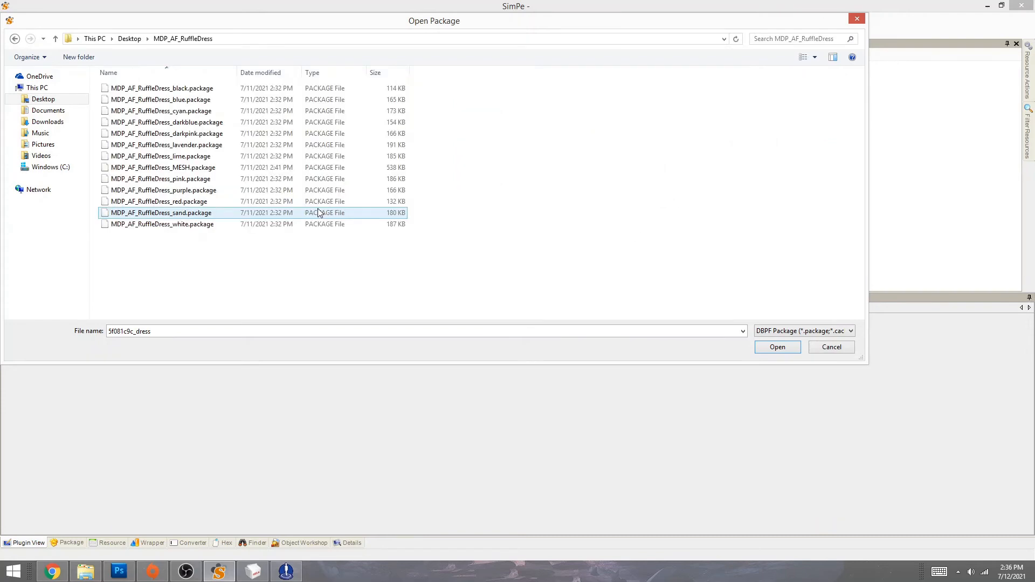
{"action": "double_click", "coordinate": [140, 88]}
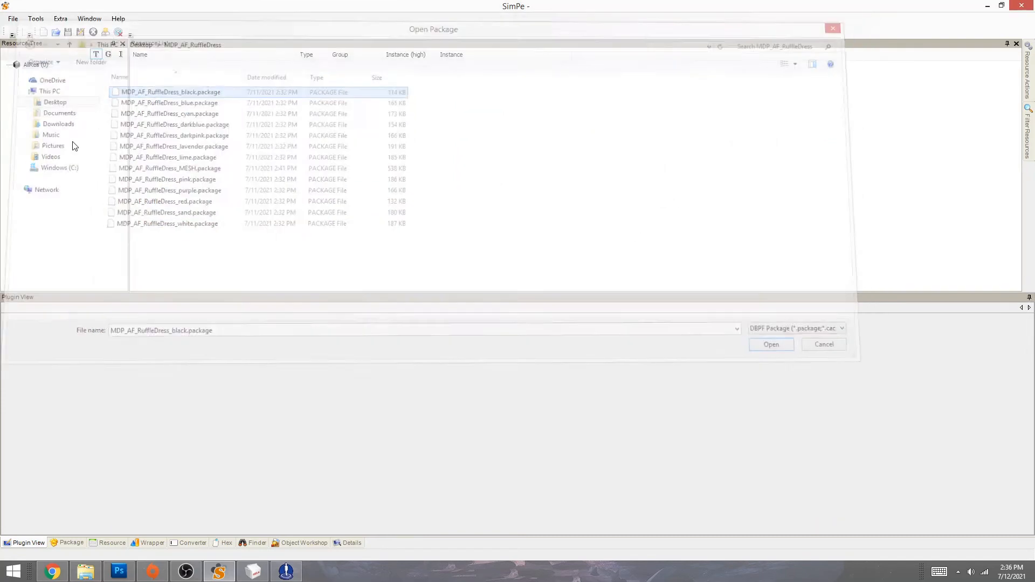
{"action": "left_click", "coordinate": [56, 125]}
{"action": "left_click", "coordinate": [172, 66]}
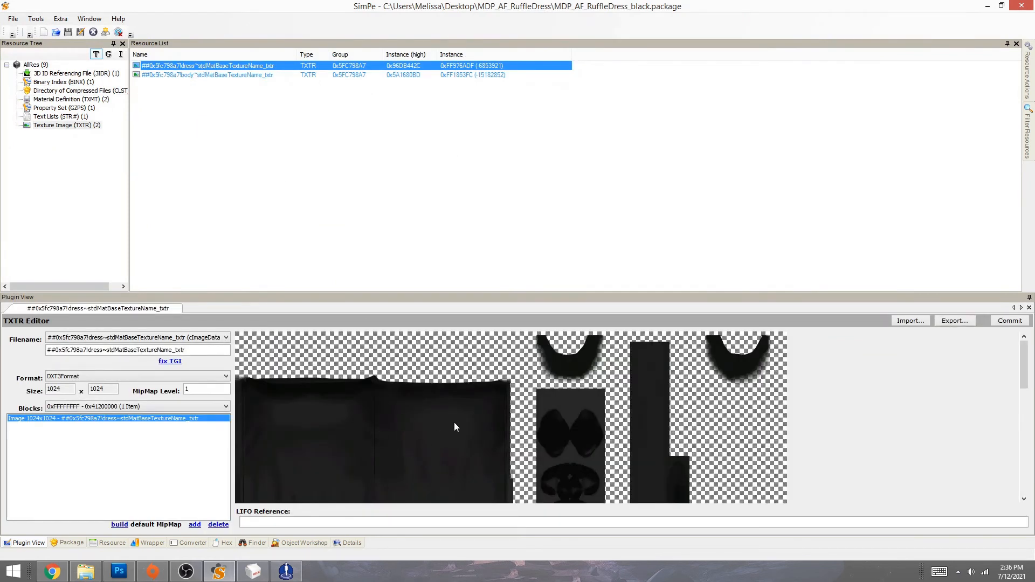
- Export the black dress texture as a PNG
{"action": "right_click", "coordinate": [419, 425]}
{"action": "left_click", "coordinate": [433, 433]}
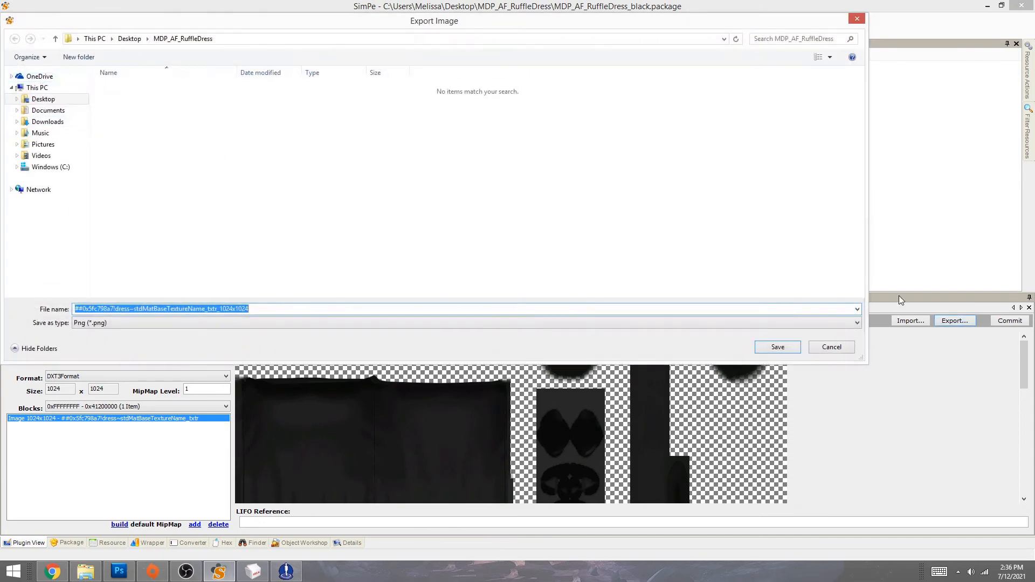
{"action": "left_click", "coordinate": [830, 349]}
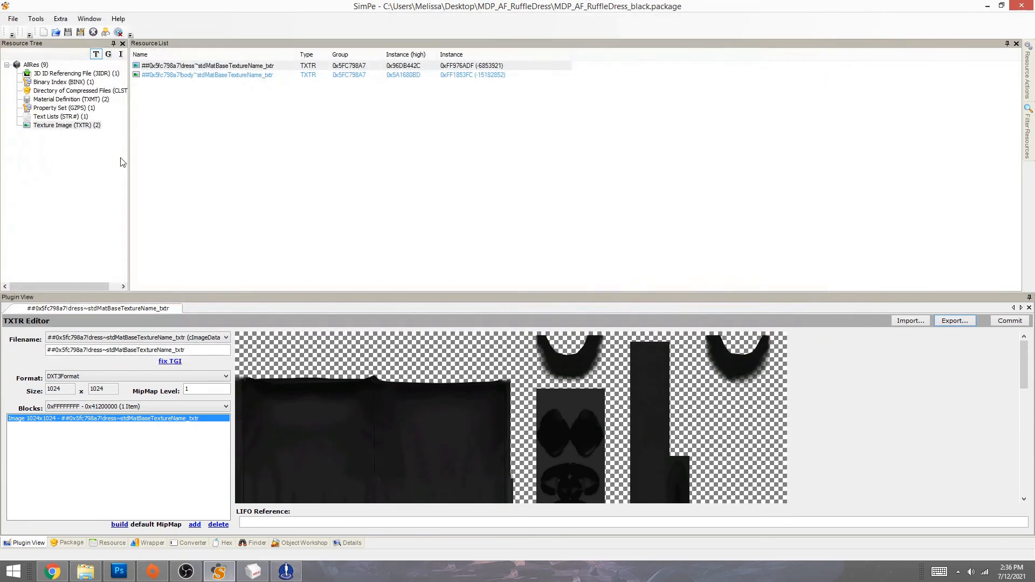
{"action": "left_click", "coordinate": [954, 321]}
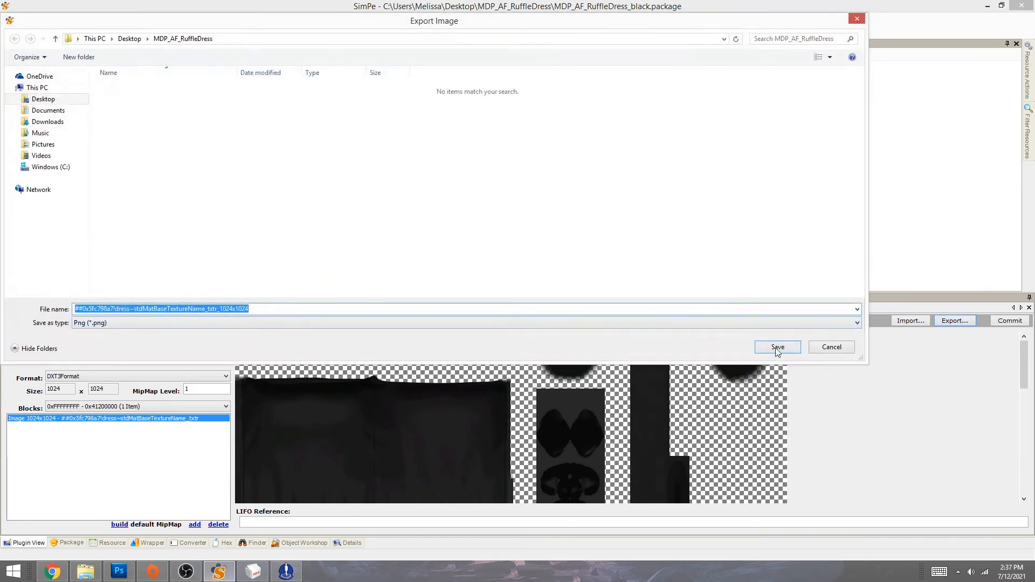
{"action": "left_click", "coordinate": [777, 349]}
- In Photoshop, open the exported black dress PNG from the Desktop MDP_AF_RuffleDress folder
{"action": "mouse_move", "coordinate": [285, 575]}
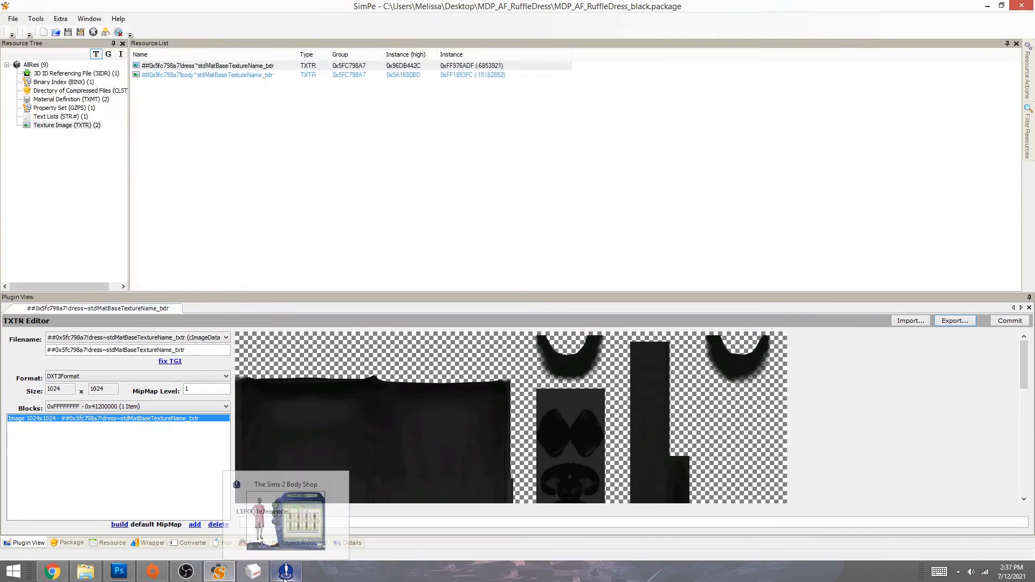
{"action": "left_click", "coordinate": [119, 571]}
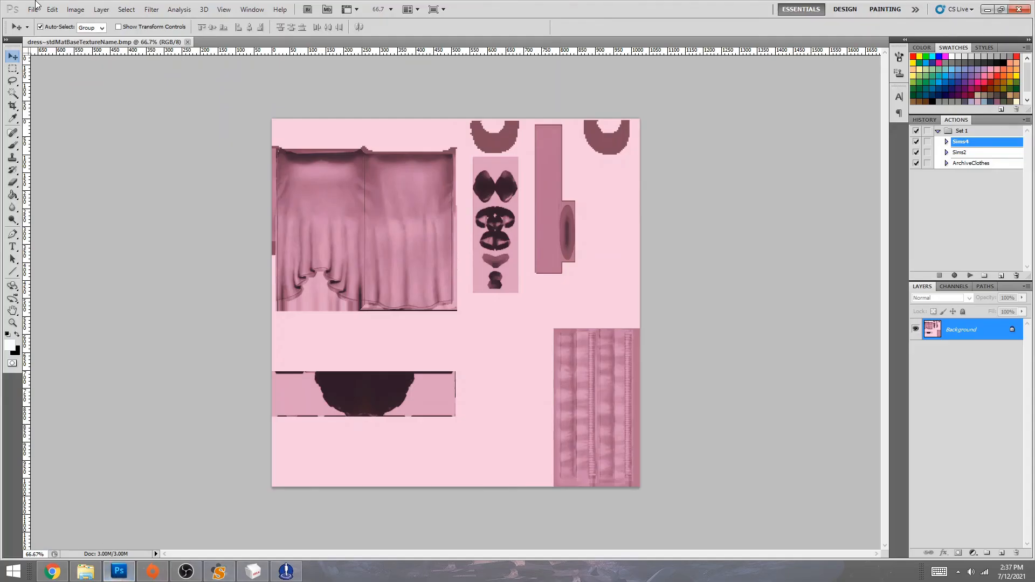
{"action": "left_click", "coordinate": [34, 9]}
{"action": "left_click", "coordinate": [46, 32]}
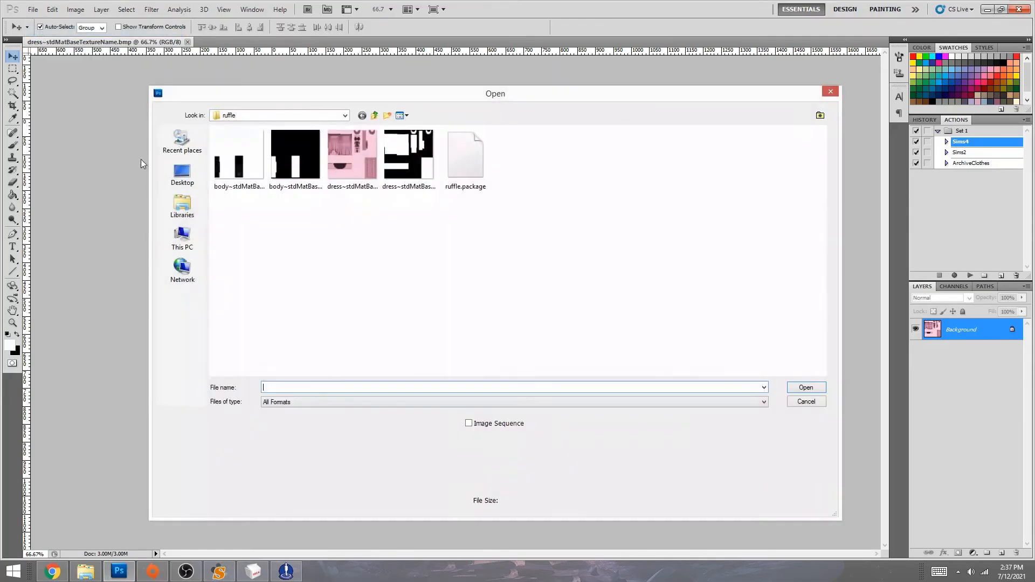
{"action": "left_click", "coordinate": [183, 173]}
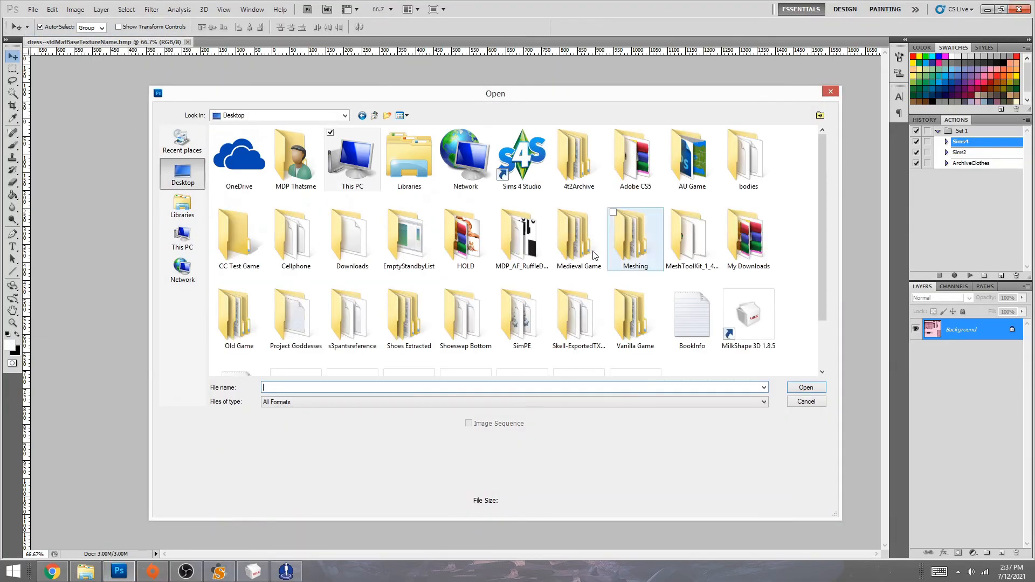
{"action": "double_click", "coordinate": [522, 237]}
{"action": "double_click", "coordinate": [259, 143]}
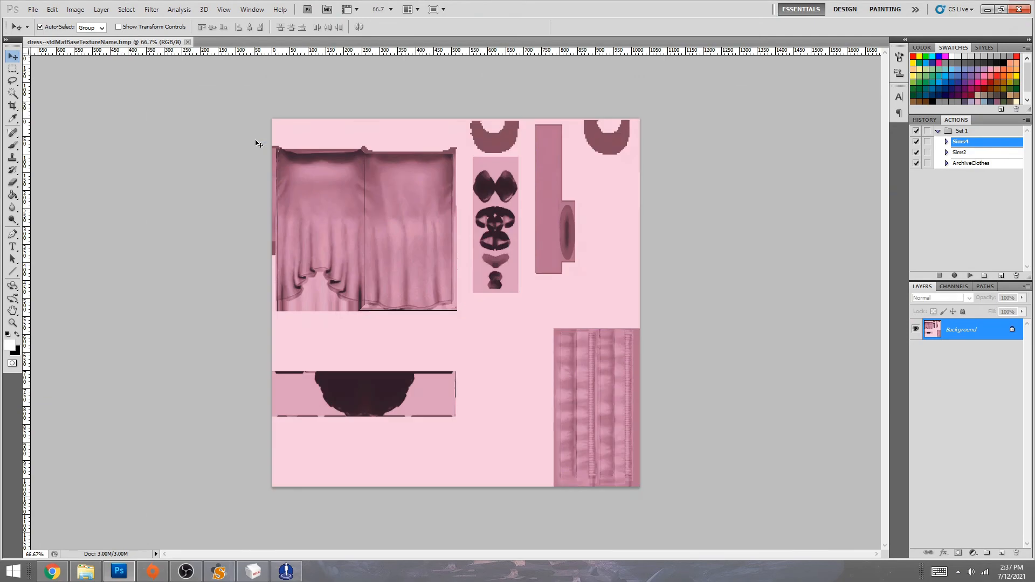
- Flatten the black texture, drag it onto the pink dress document, and close the PNG unsaved
{"action": "left_click_drag", "start_coordinate": [322, 47], "coordinate": [191, 87]}
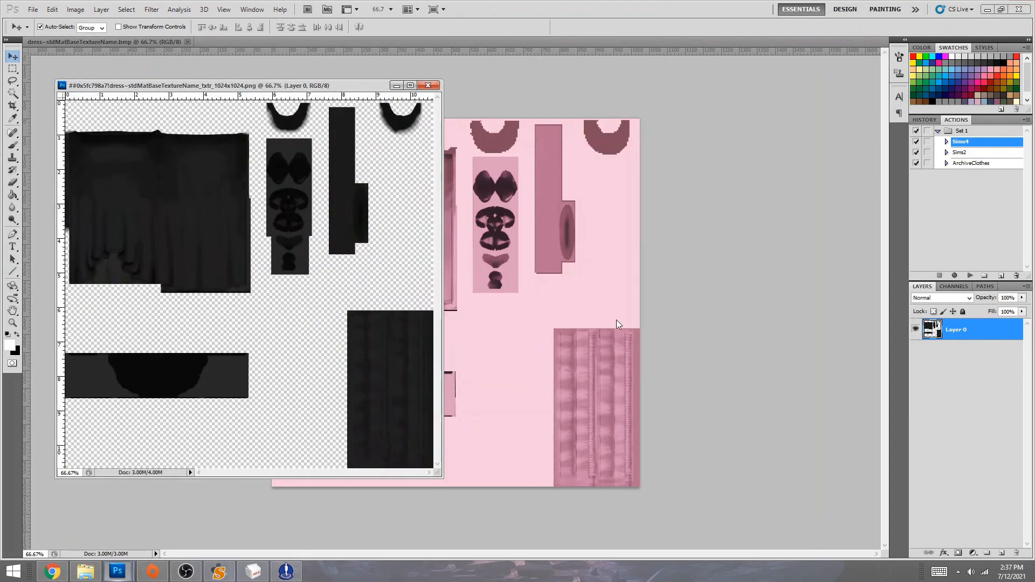
{"action": "left_click", "coordinate": [1028, 286]}
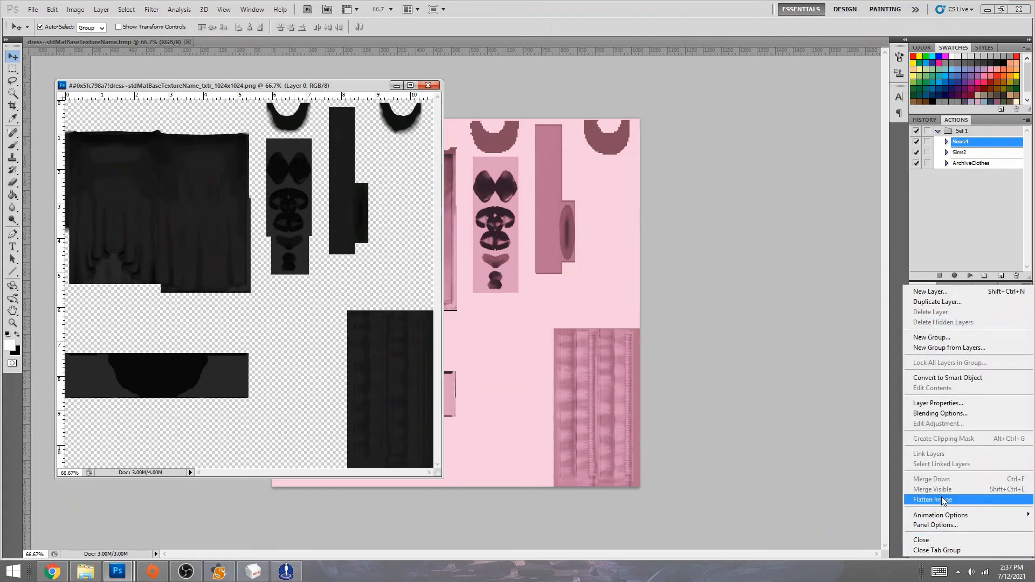
{"action": "left_click", "coordinate": [944, 501]}
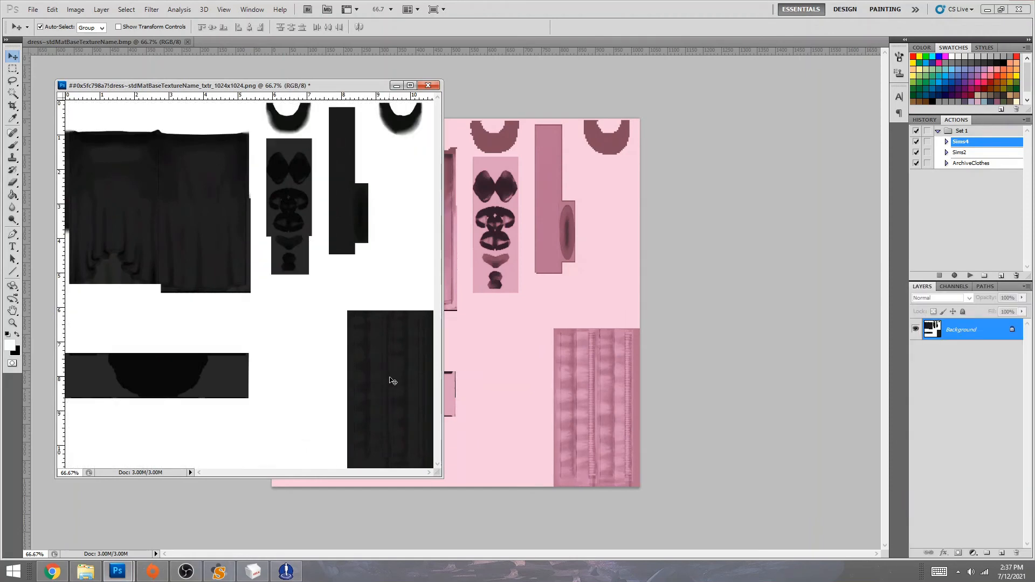
{"action": "left_click_drag", "start_coordinate": [393, 381], "coordinate": [579, 382]}
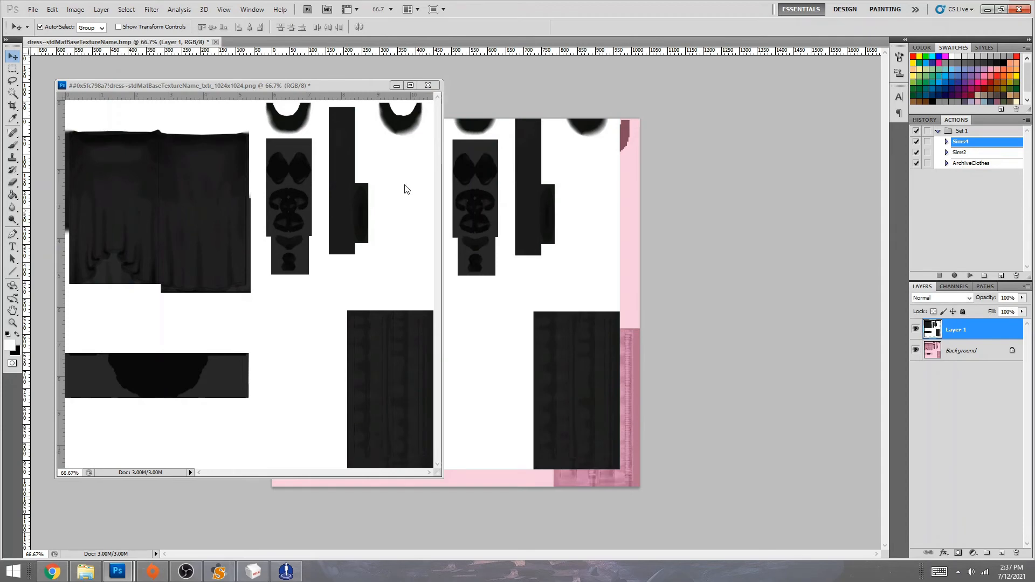
{"action": "left_click", "coordinate": [428, 86]}
{"action": "left_click", "coordinate": [428, 85]}
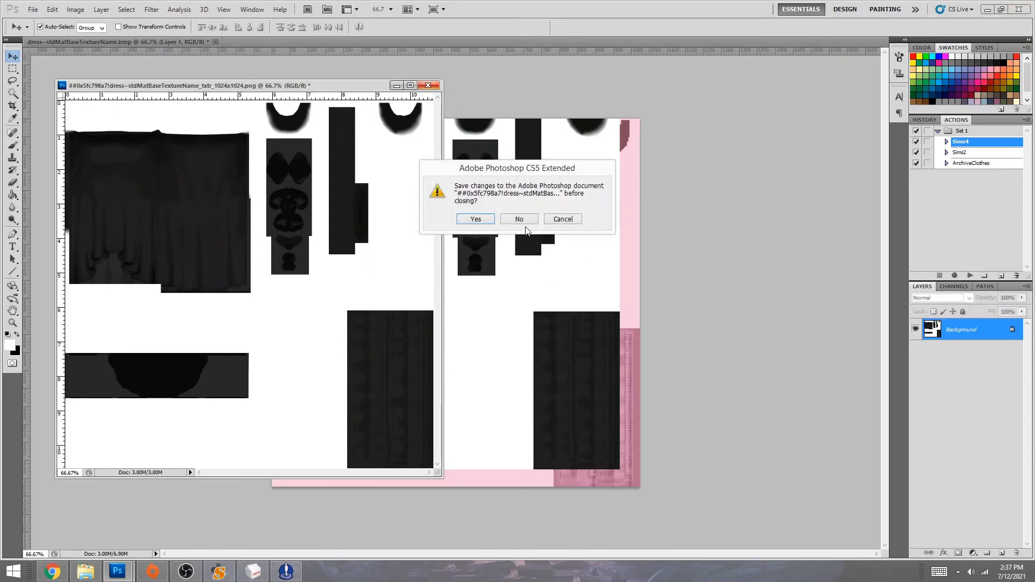
{"action": "left_click", "coordinate": [525, 221]}
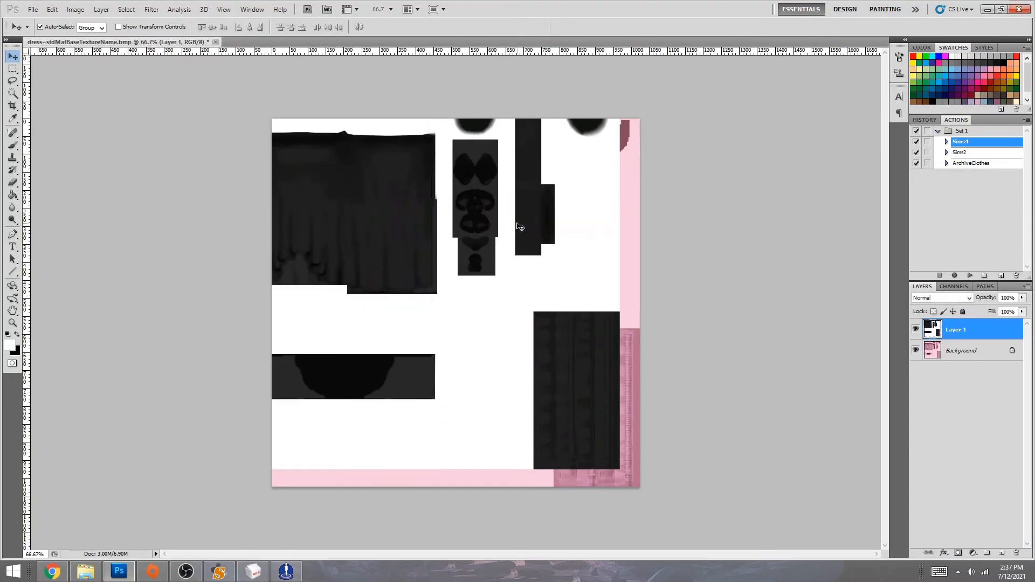
- Align the black texture layer to the canvas edges, merge it down, and save
{"action": "key", "text": "ctrl+t"}
{"action": "left_click_drag", "start_coordinate": [466, 194], "coordinate": [487, 218]}
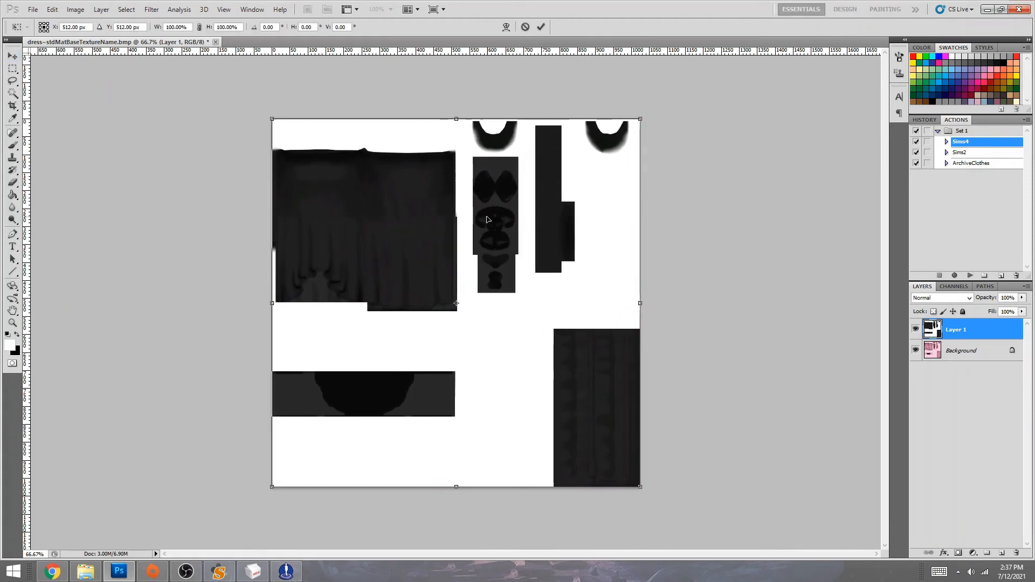
{"action": "left_click", "coordinate": [543, 27]}
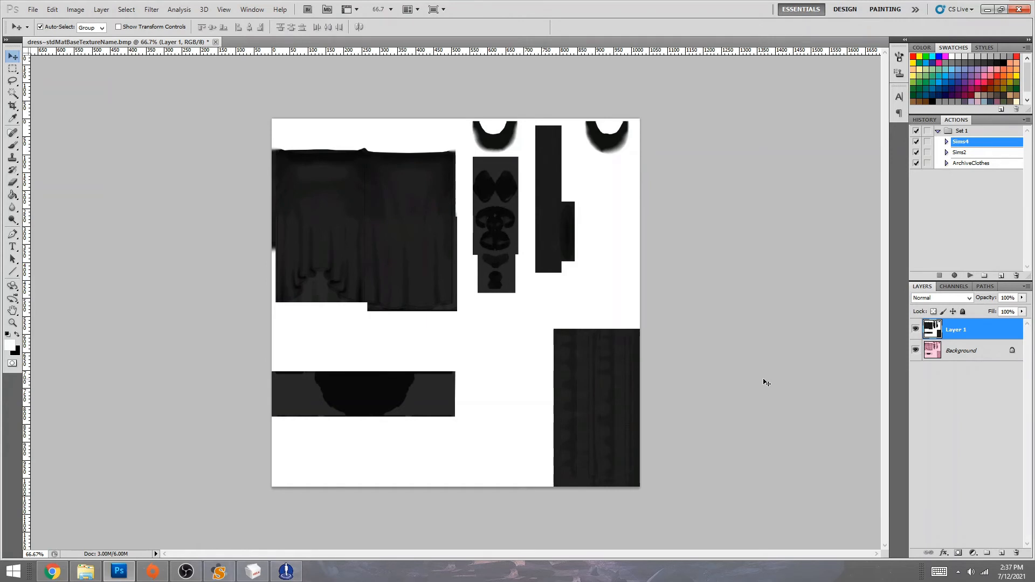
{"action": "key", "text": "ctrl+e"}
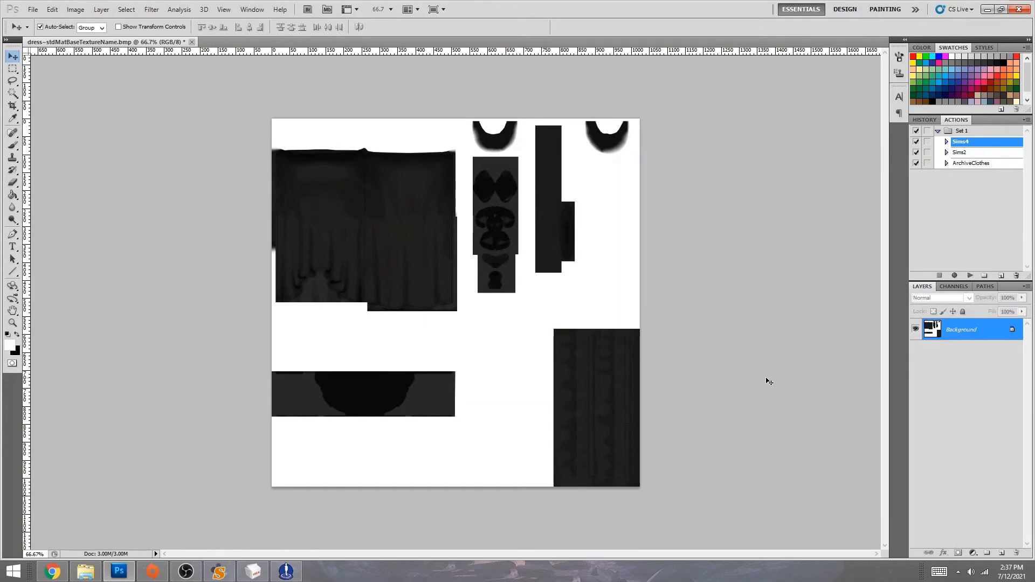
{"action": "key", "text": "ctrl+s"}
- Undo the merge in History, merge visible layers instead, and save the texture again
{"action": "left_click", "coordinate": [926, 120]}
{"action": "left_click", "coordinate": [960, 173]}
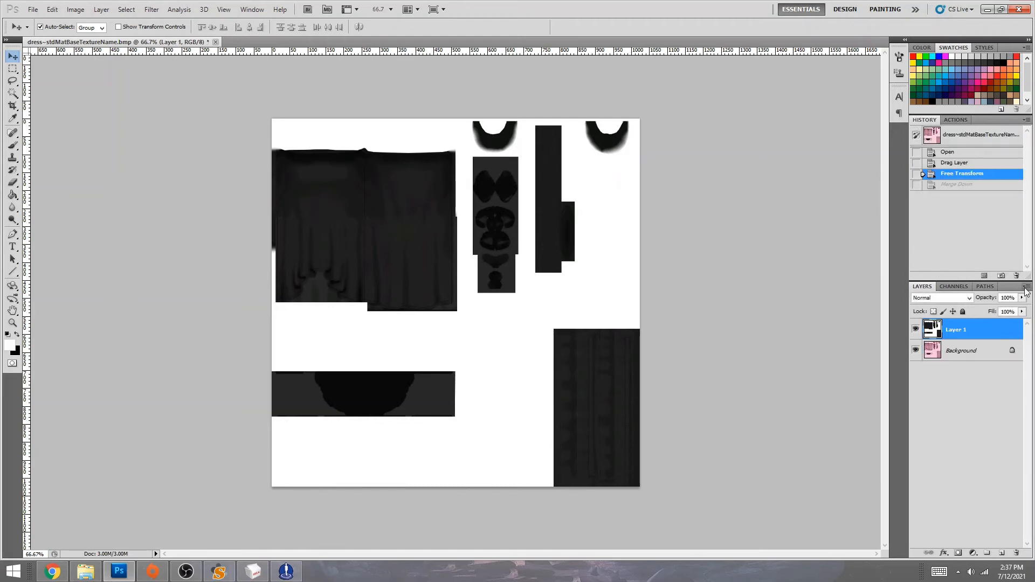
{"action": "right_click", "coordinate": [970, 329]}
{"action": "left_click", "coordinate": [936, 492]}
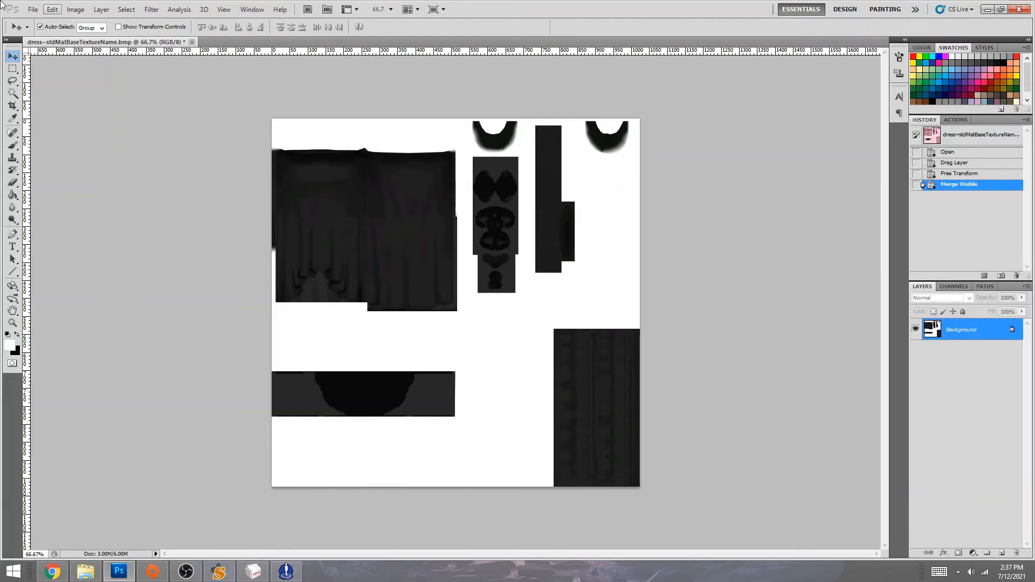
{"action": "left_click", "coordinate": [33, 9]}
{"action": "left_click", "coordinate": [48, 174]}
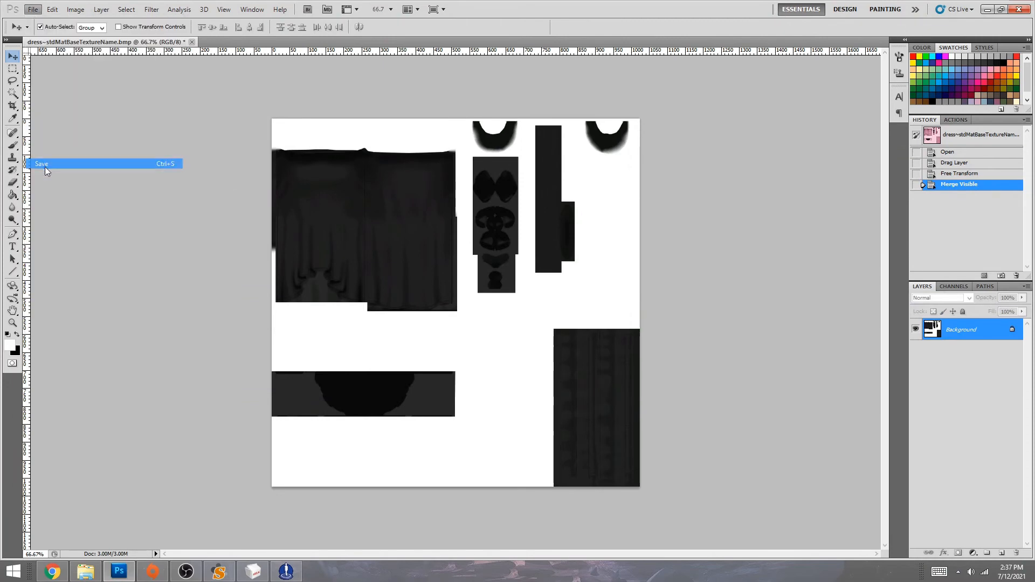
{"action": "left_click", "coordinate": [291, 572]}
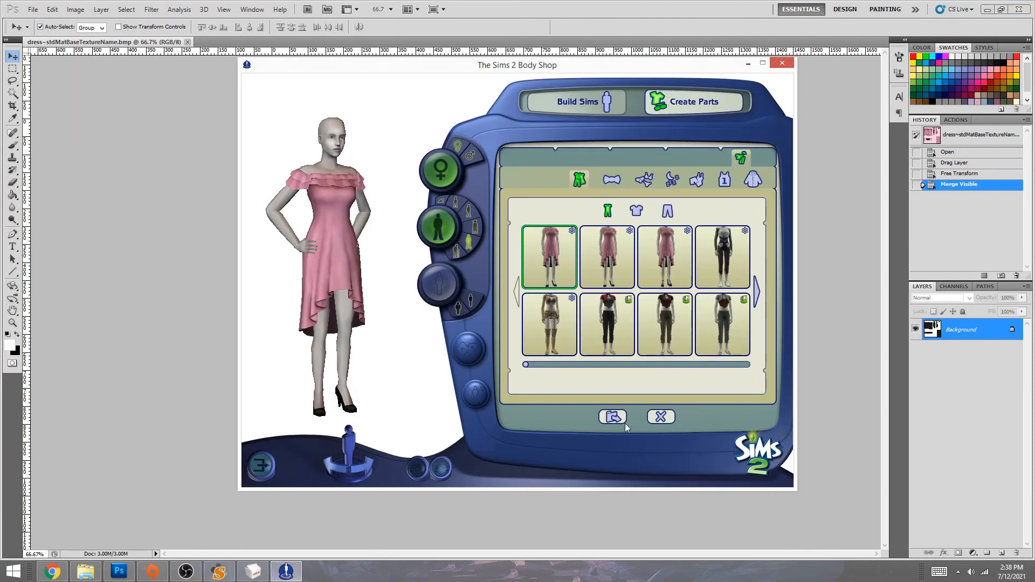
- Load the saved ruffle project in Body Shop
{"action": "left_click", "coordinate": [662, 417]}
{"action": "left_click", "coordinate": [580, 296]}
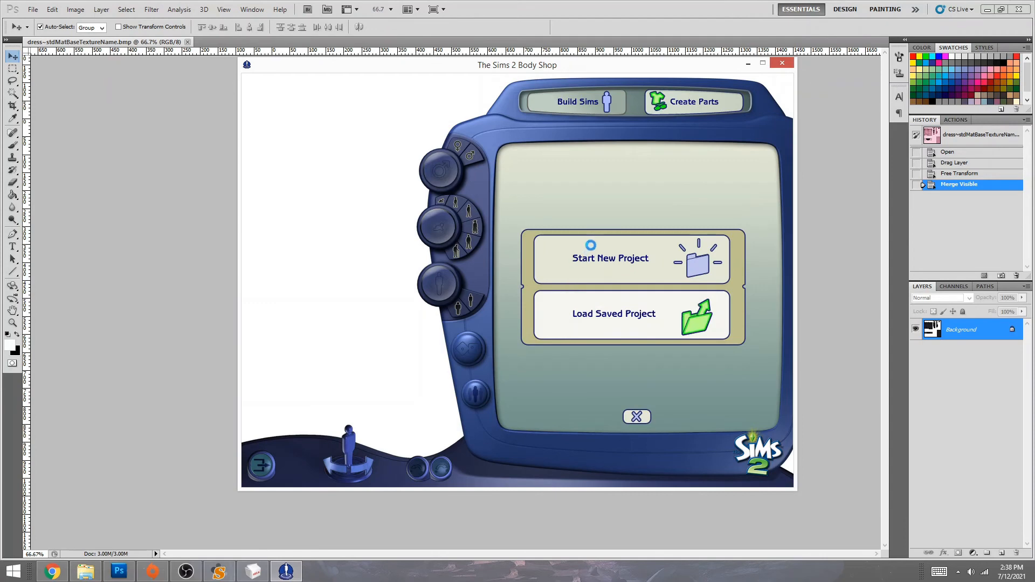
{"action": "left_click", "coordinate": [592, 228]}
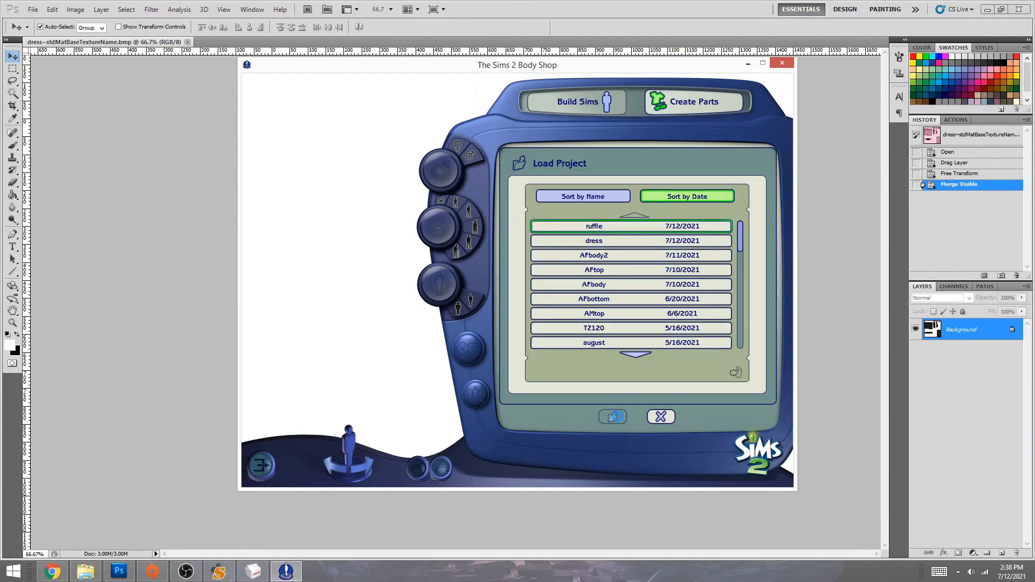
{"action": "left_click", "coordinate": [613, 417]}
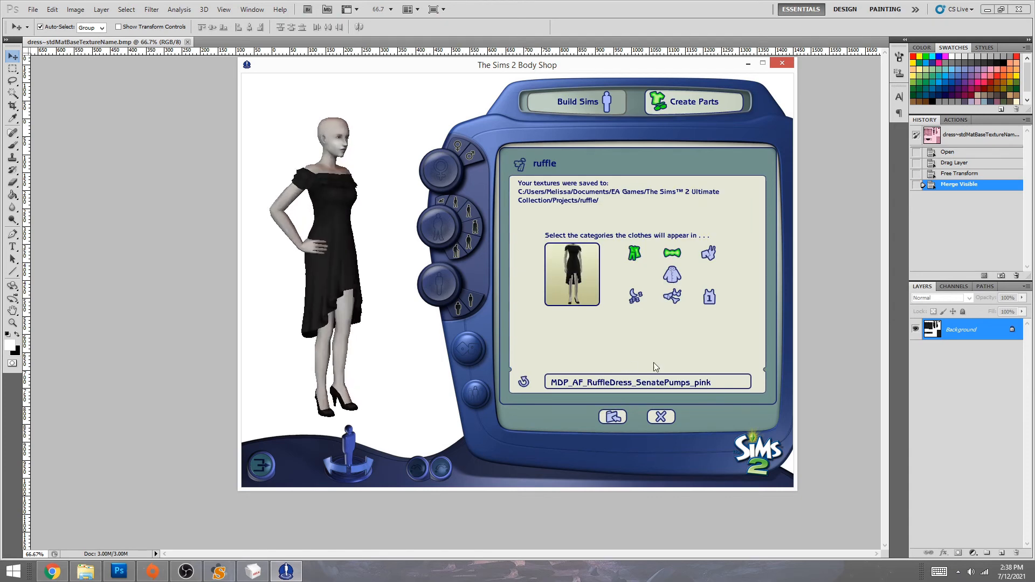
- Rename the recolor MDP_AF_RuffleDress_SenatePumps_black, import it to the game, and return home
{"action": "double_click", "coordinate": [719, 381]}
{"action": "type", "text": "blac"}
{"action": "left_click", "coordinate": [610, 416]}
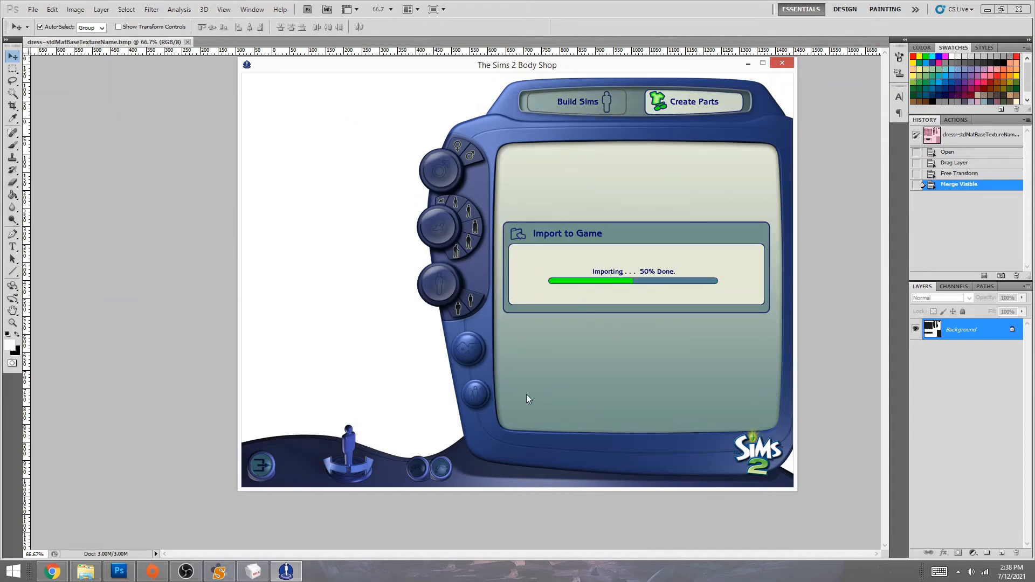
{"action": "left_click", "coordinate": [514, 295]}
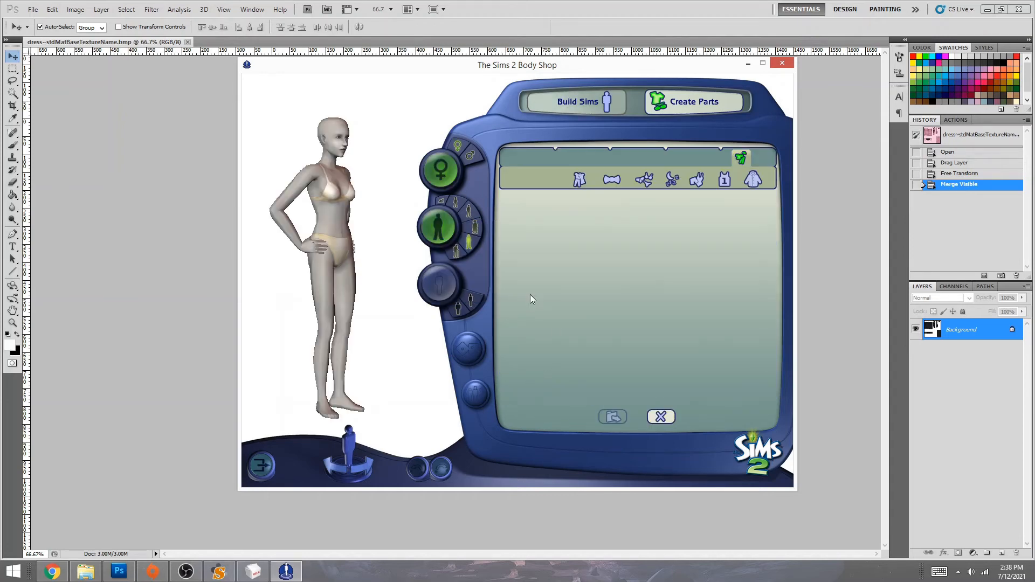
{"action": "left_click", "coordinate": [660, 416]}
{"action": "left_click", "coordinate": [644, 416]}
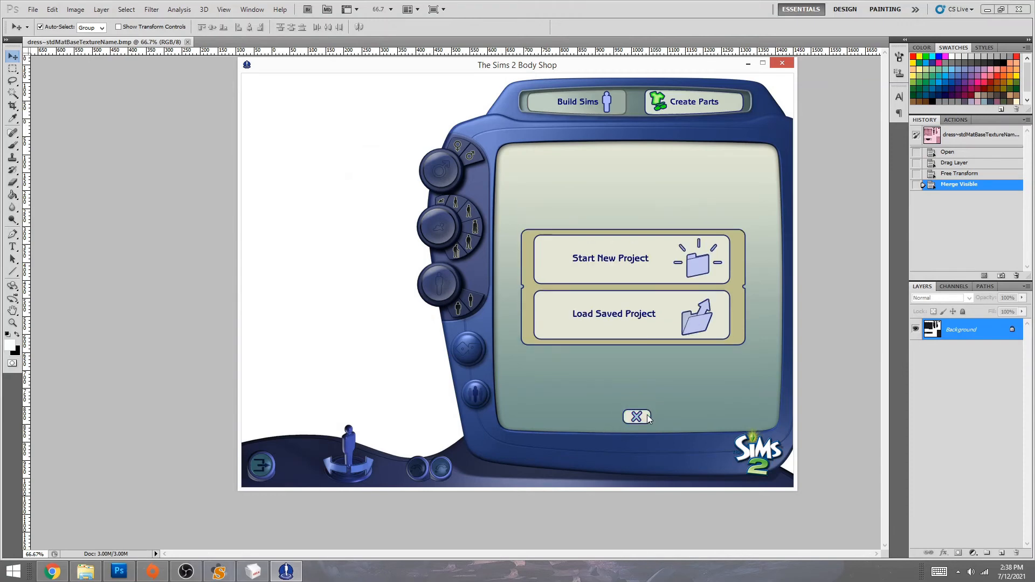
{"action": "left_click", "coordinate": [647, 418]}
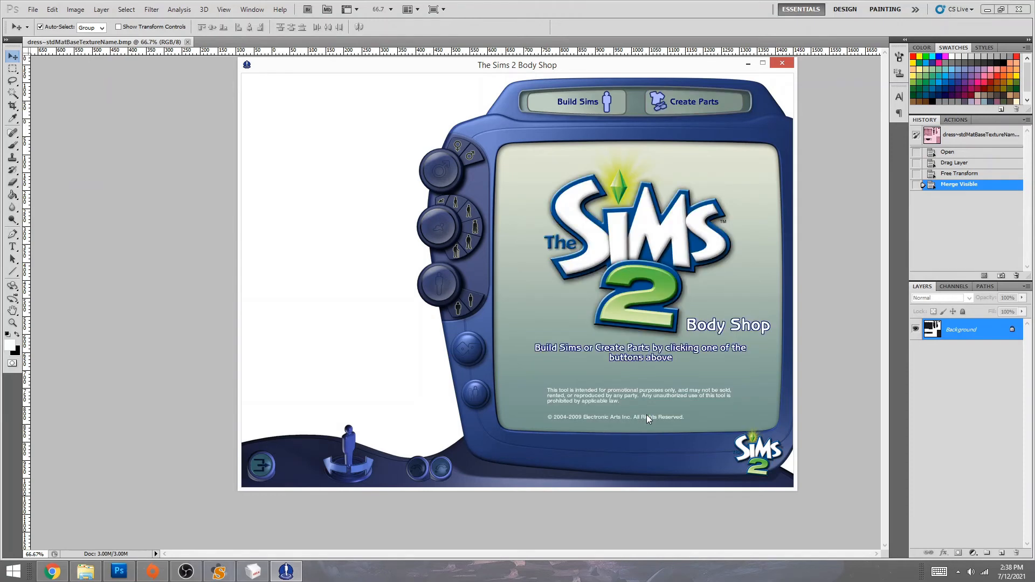
{"action": "left_click", "coordinate": [126, 294]}
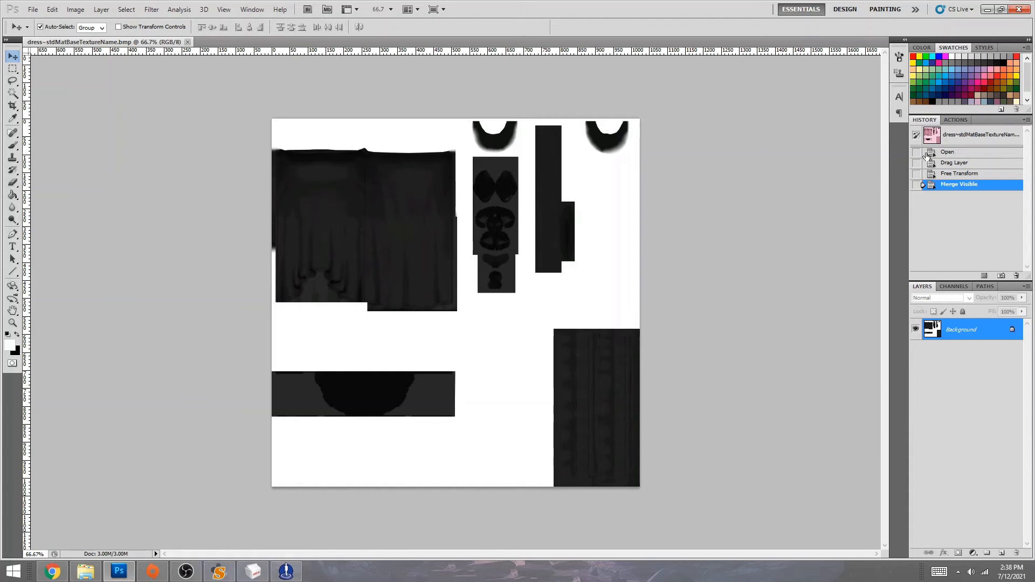
- Revert the dress texture to the top History snapshot, quit Body Shop, and close Photoshop without saving
{"action": "left_click", "coordinate": [952, 135]}
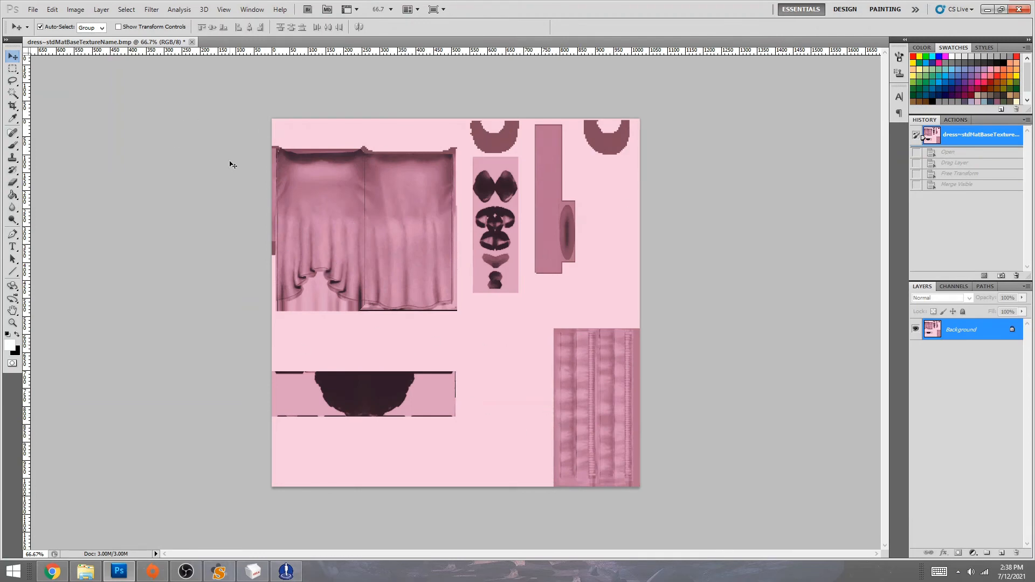
{"action": "left_click", "coordinate": [286, 571]}
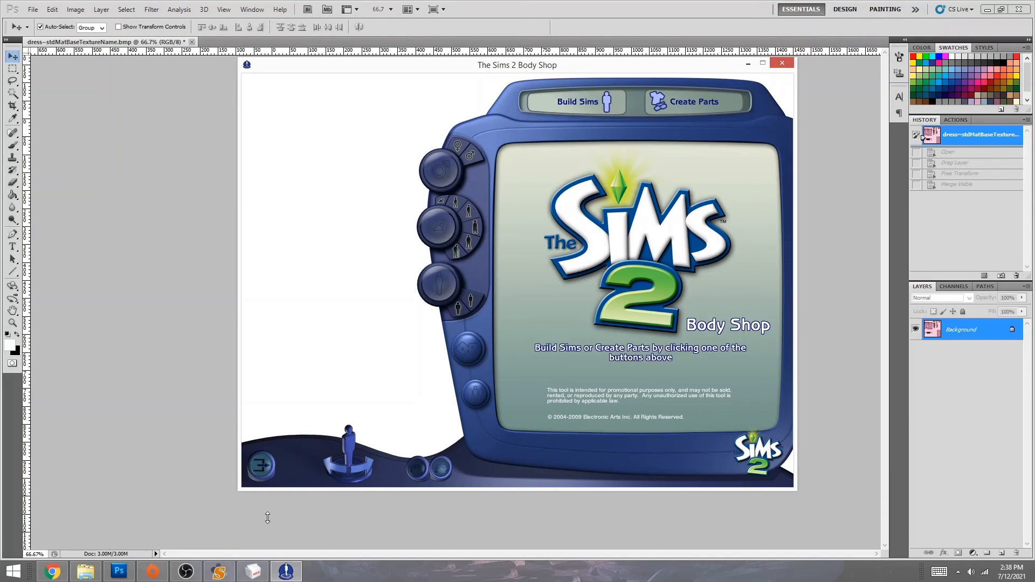
{"action": "left_click", "coordinate": [258, 463]}
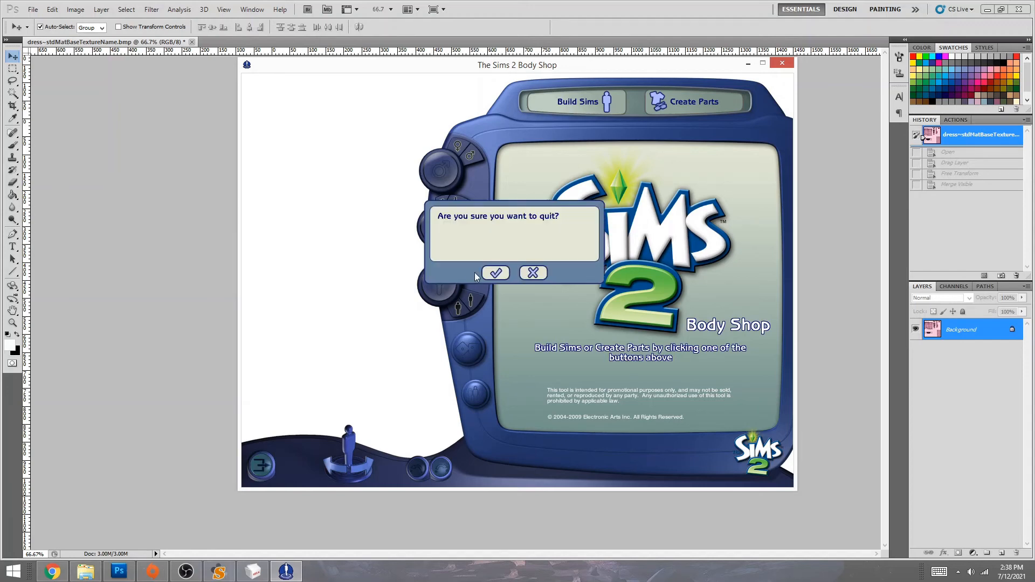
{"action": "left_click", "coordinate": [493, 273]}
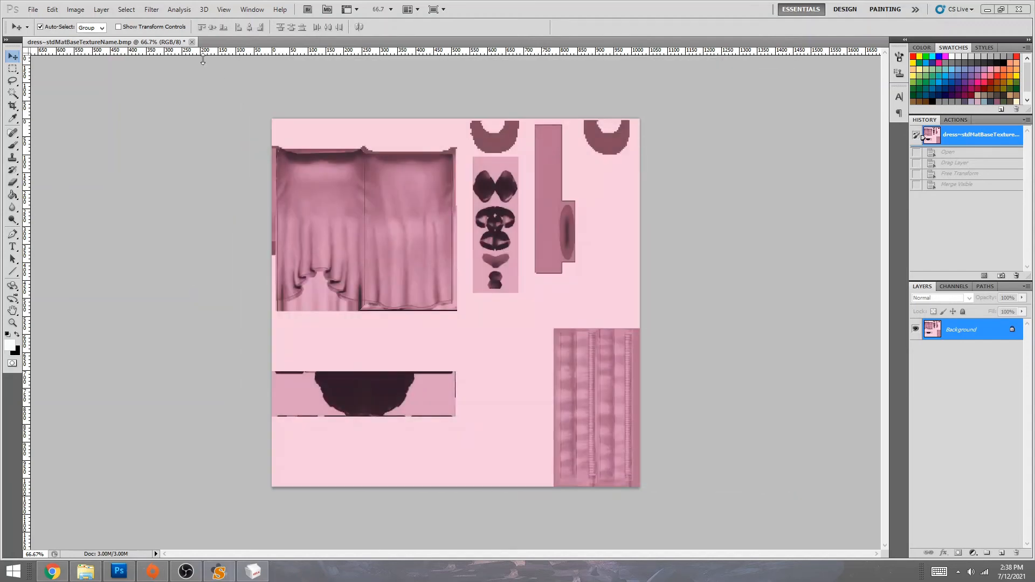
{"action": "left_click", "coordinate": [1019, 10]}
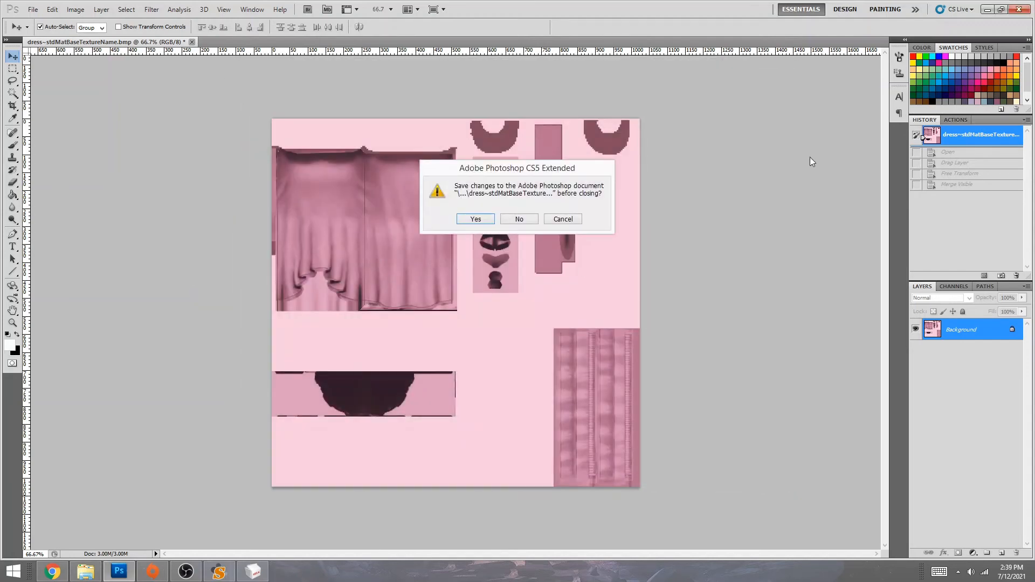
{"action": "left_click", "coordinate": [528, 220]}
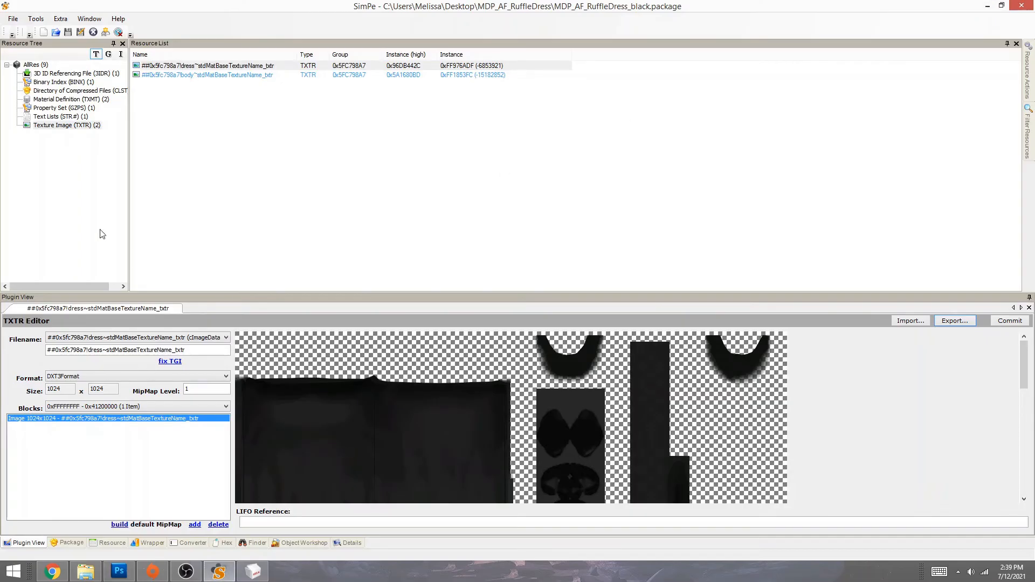
- Close the SimPE package, minimize SimPE and Chrome, and launch Sims2Pack Clean Installer from the desktop
{"action": "left_click", "coordinate": [93, 32]}
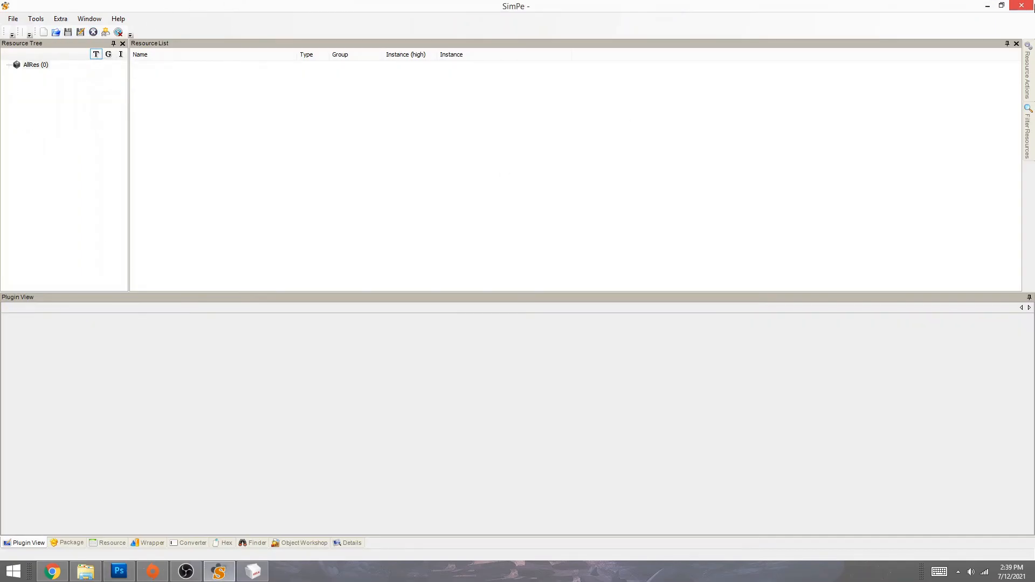
{"action": "left_click", "coordinate": [987, 6]}
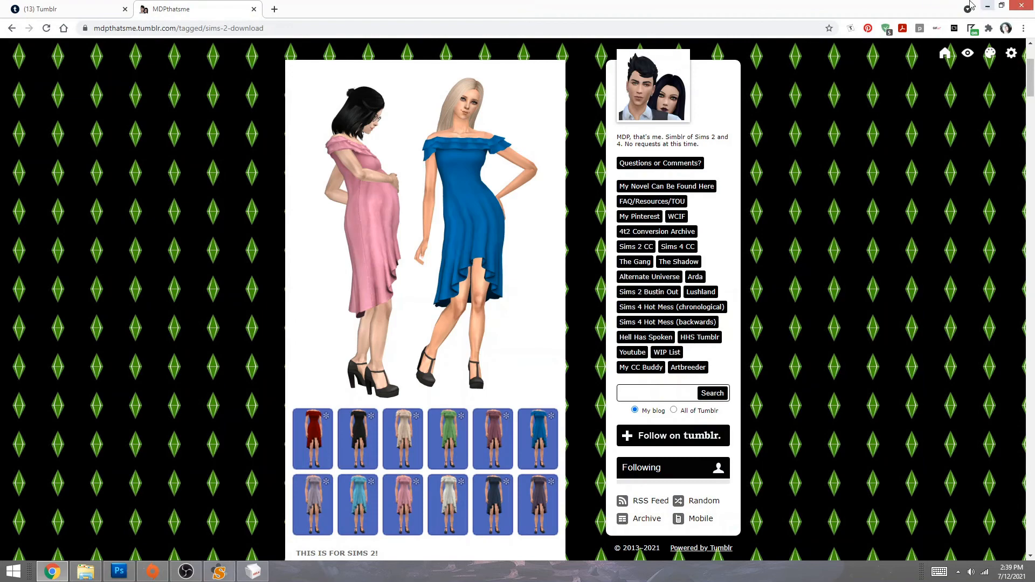
{"action": "left_click", "coordinate": [987, 5]}
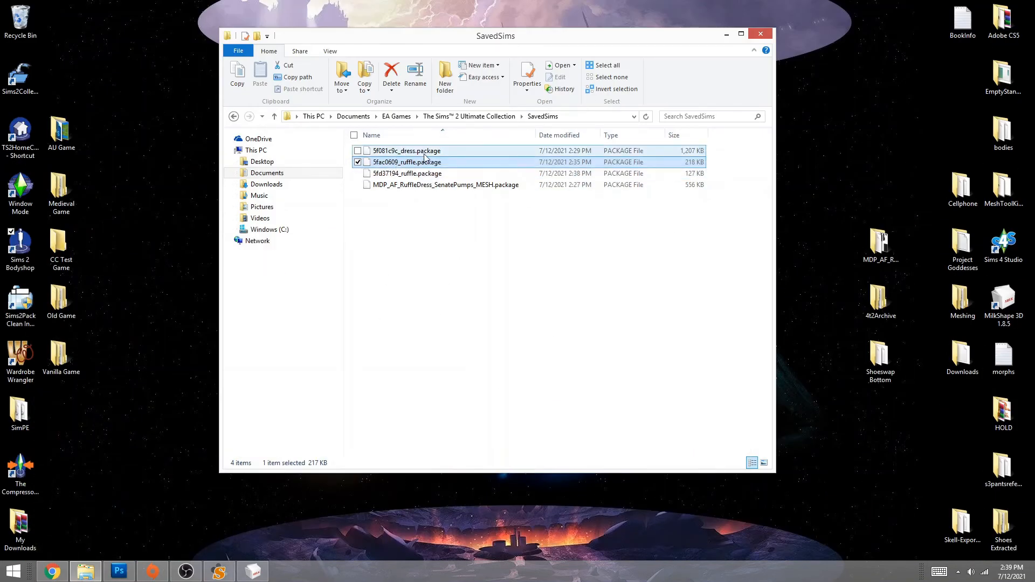
{"action": "double_click", "coordinate": [30, 318]}
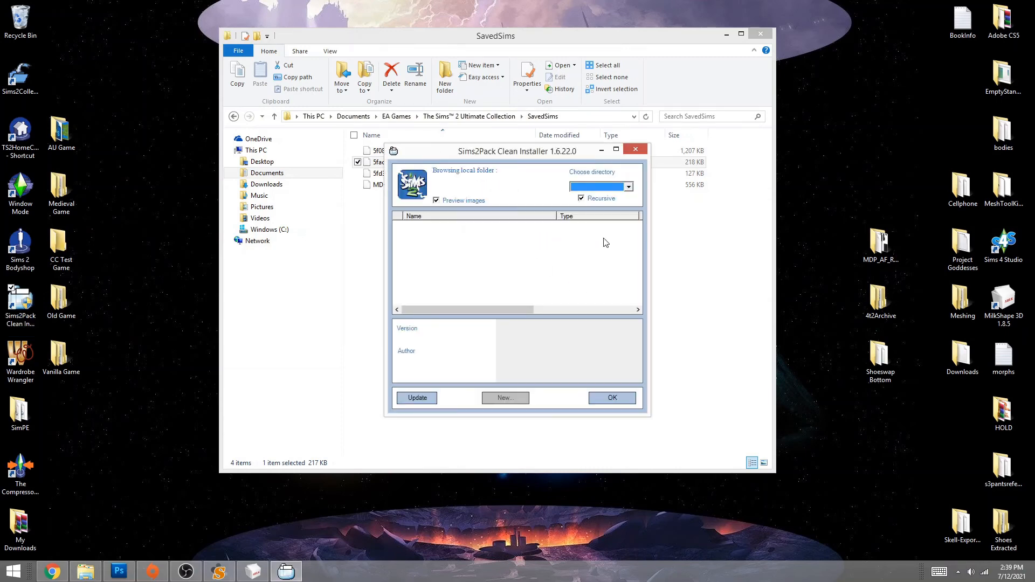
- Browse the SavedSims folder at full window height and preview MDP_AF_RuffleDress_SenatePumps_pink
{"action": "left_click", "coordinate": [602, 186]}
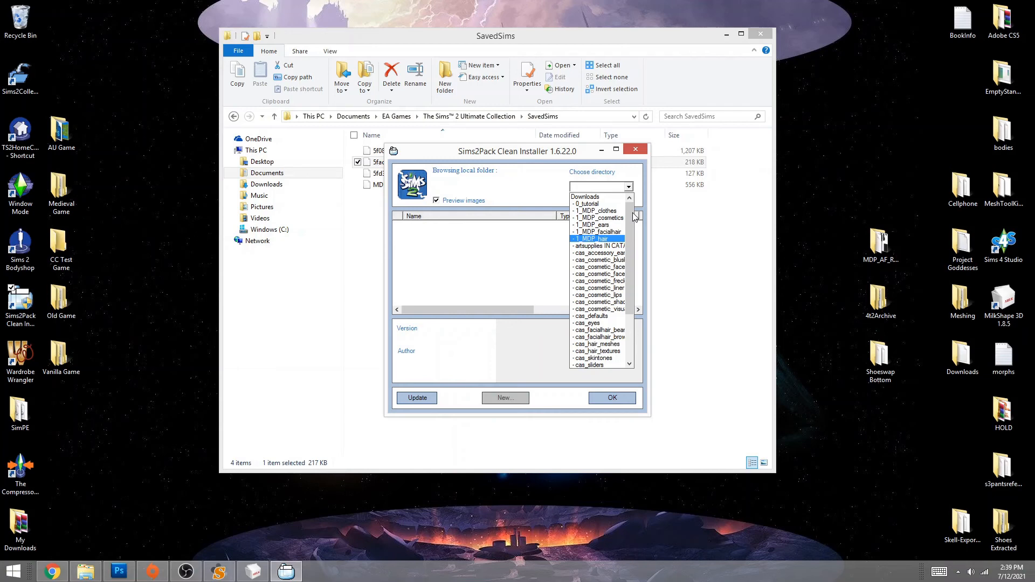
{"action": "left_click_drag", "start_coordinate": [635, 216], "coordinate": [637, 275]}
{"action": "left_click", "coordinate": [589, 354]}
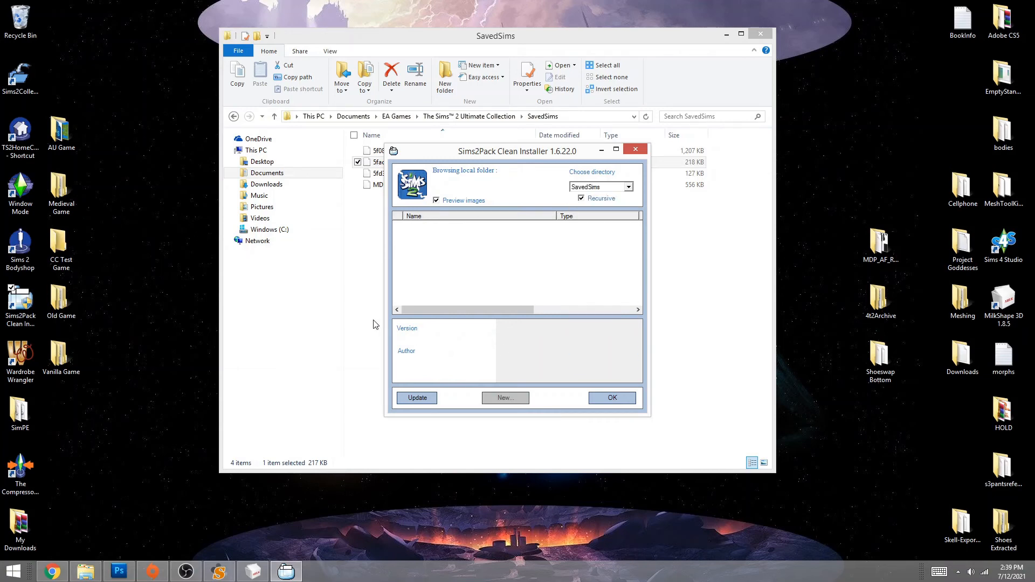
{"action": "double_click", "coordinate": [478, 144]}
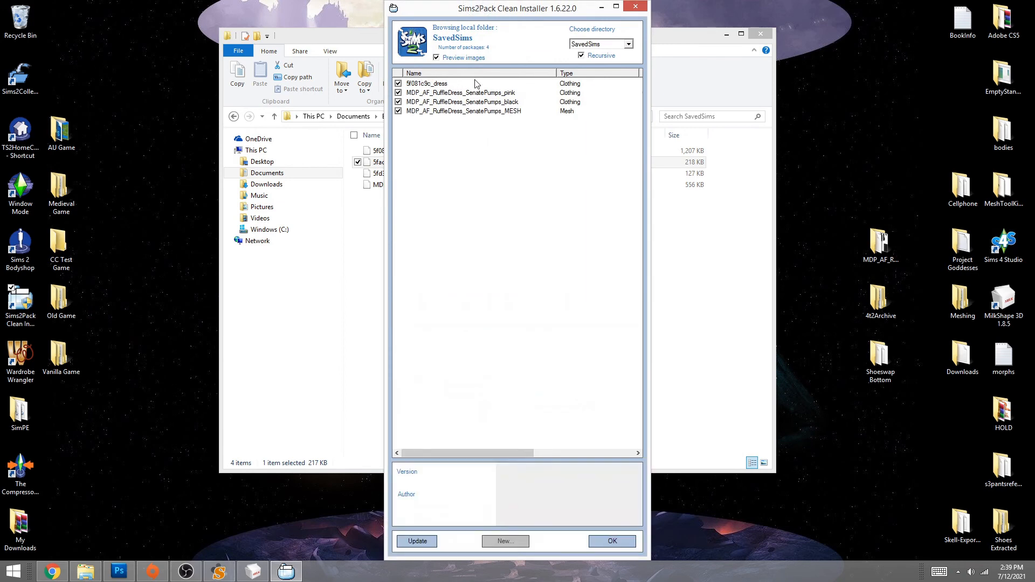
{"action": "left_click", "coordinate": [448, 93]}
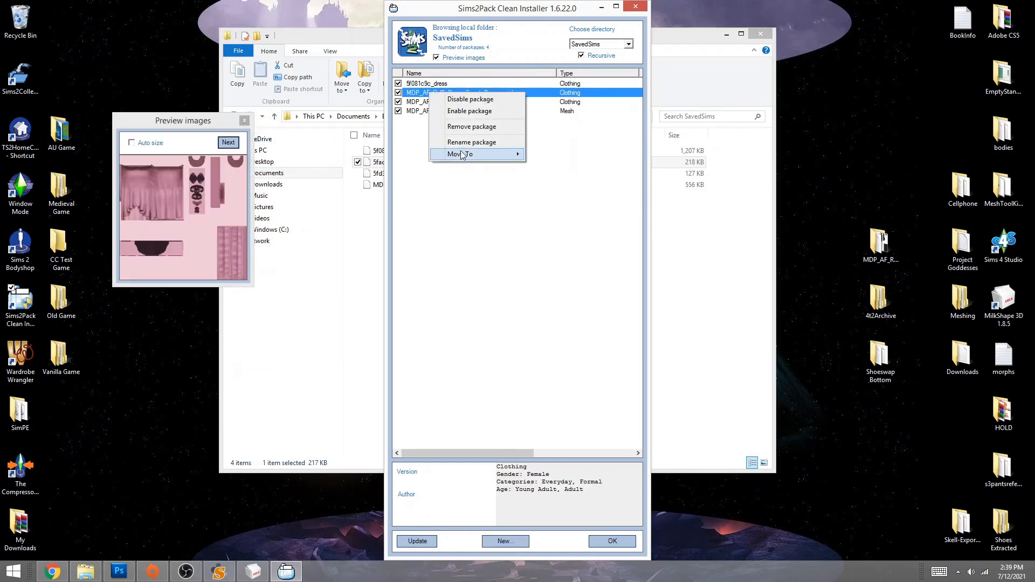
- Rename the pink recolor's file to its package name, MDP_AF_RuffleDress_SenatePumps_pink
{"action": "left_click", "coordinate": [472, 142]}
{"action": "type", "text": "5fac0609_ruffle"}
{"action": "double_click", "coordinate": [534, 265]}
{"action": "key", "text": "ctrl+c"}
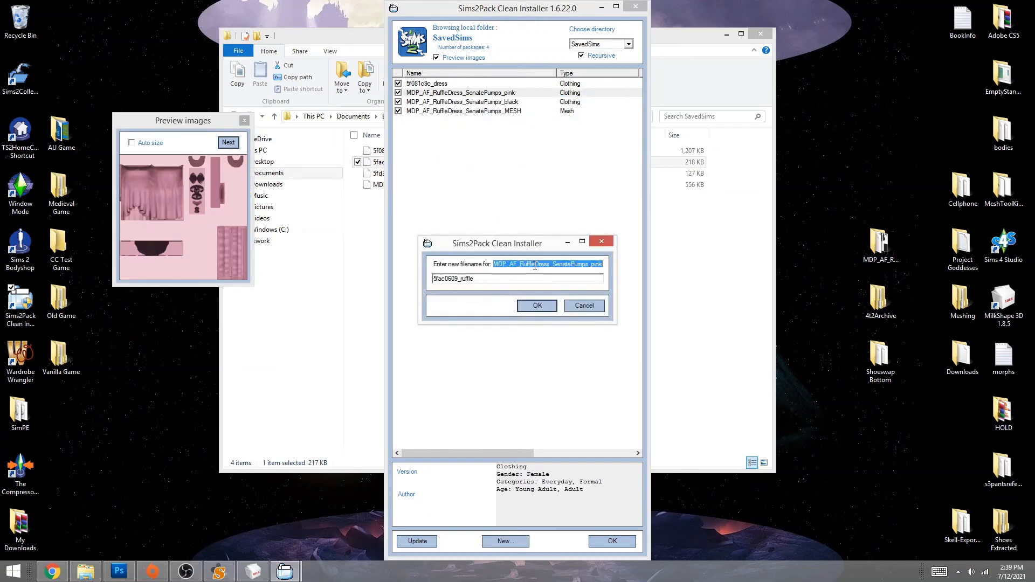
{"action": "right_click", "coordinate": [534, 265]}
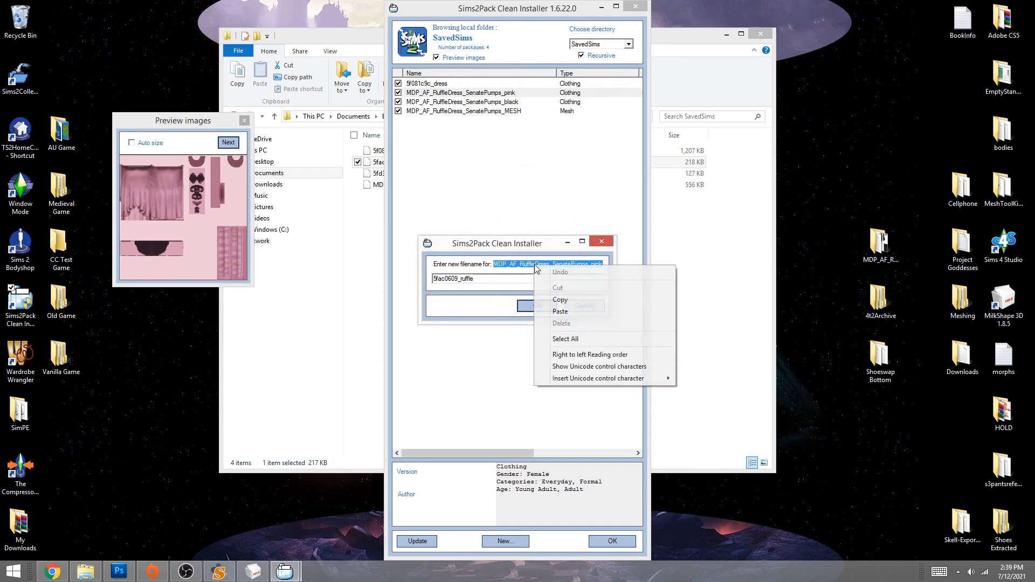
{"action": "left_click", "coordinate": [557, 304]}
{"action": "right_click", "coordinate": [472, 278]}
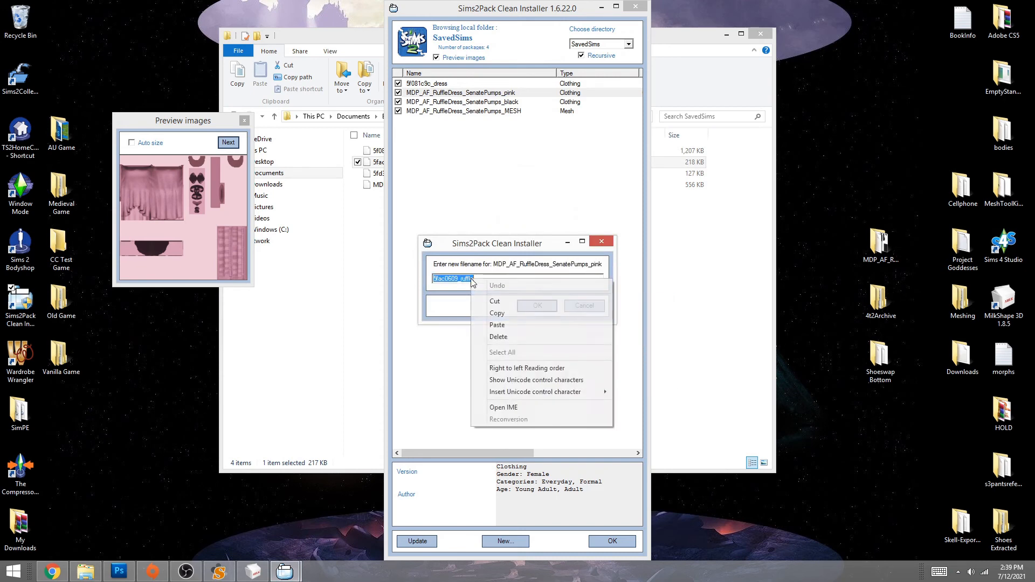
{"action": "left_click", "coordinate": [503, 327]}
{"action": "left_click", "coordinate": [541, 307]}
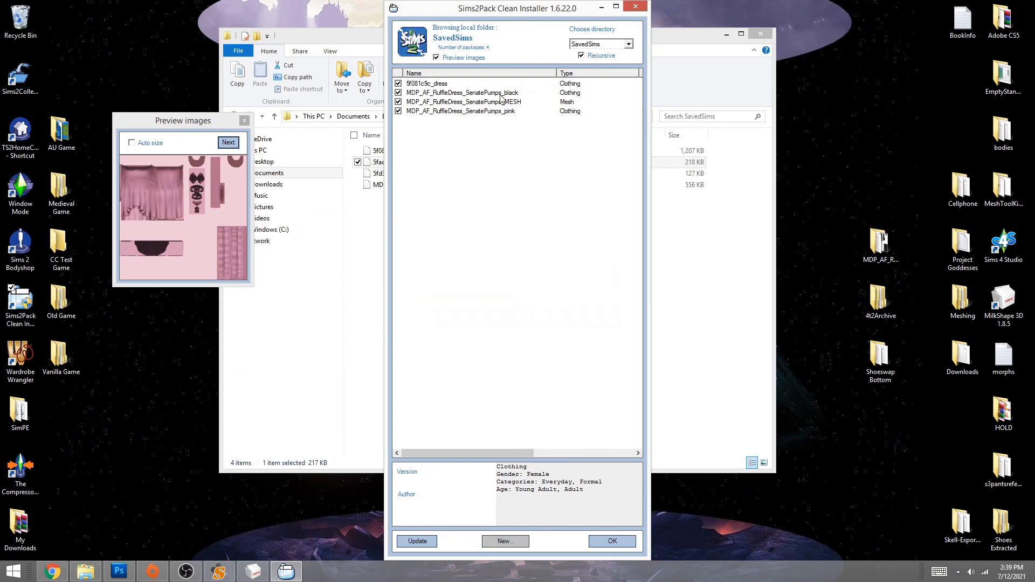
- Rename the black recolor's file to MDP_AF_RuffleDress_SenatePumps_black and close the installer
{"action": "right_click", "coordinate": [501, 94]}
{"action": "left_click", "coordinate": [531, 148]}
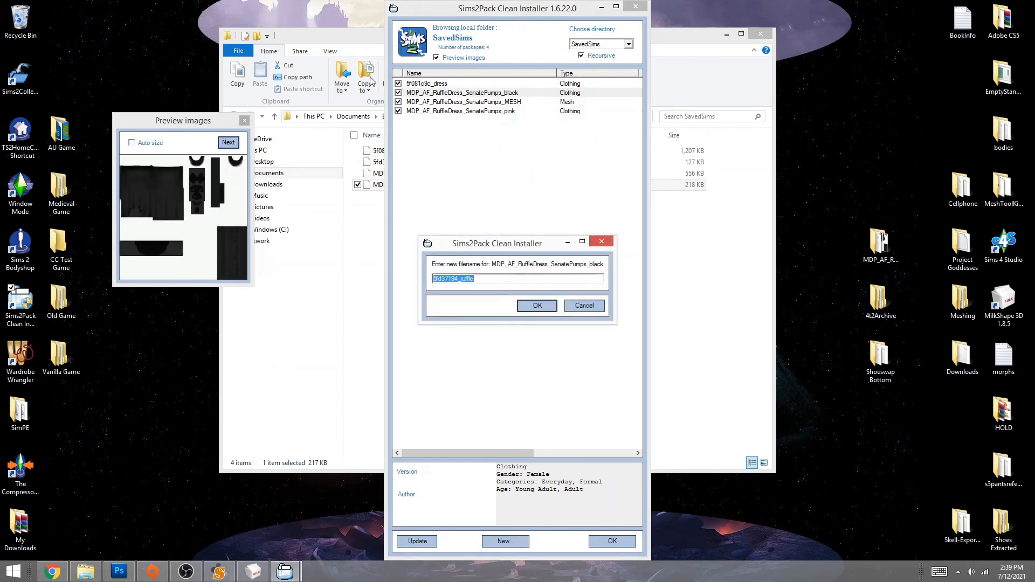
{"action": "right_click", "coordinate": [529, 262]}
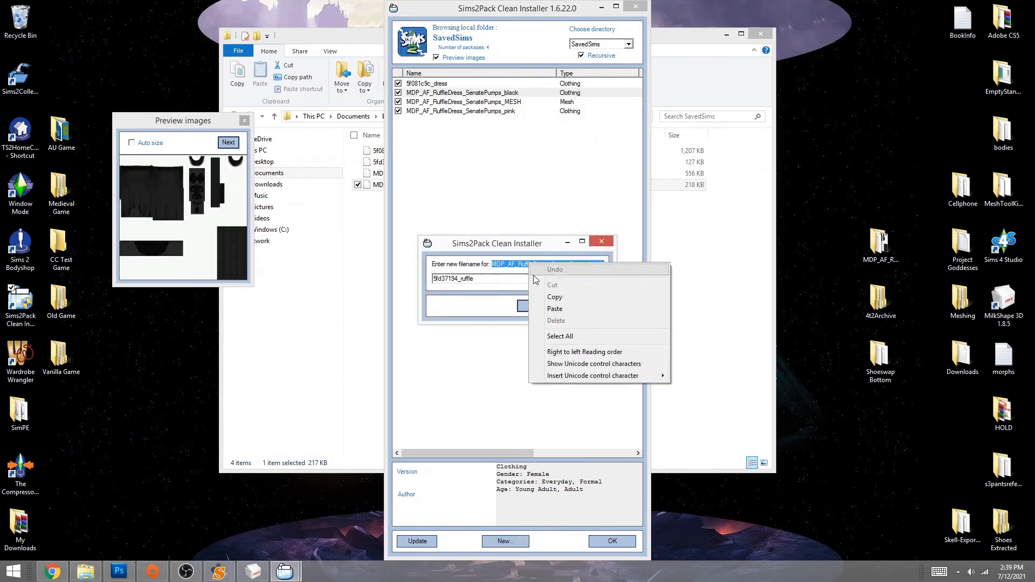
{"action": "left_click", "coordinate": [545, 296]}
{"action": "right_click", "coordinate": [491, 275]}
{"action": "left_click", "coordinate": [516, 322]}
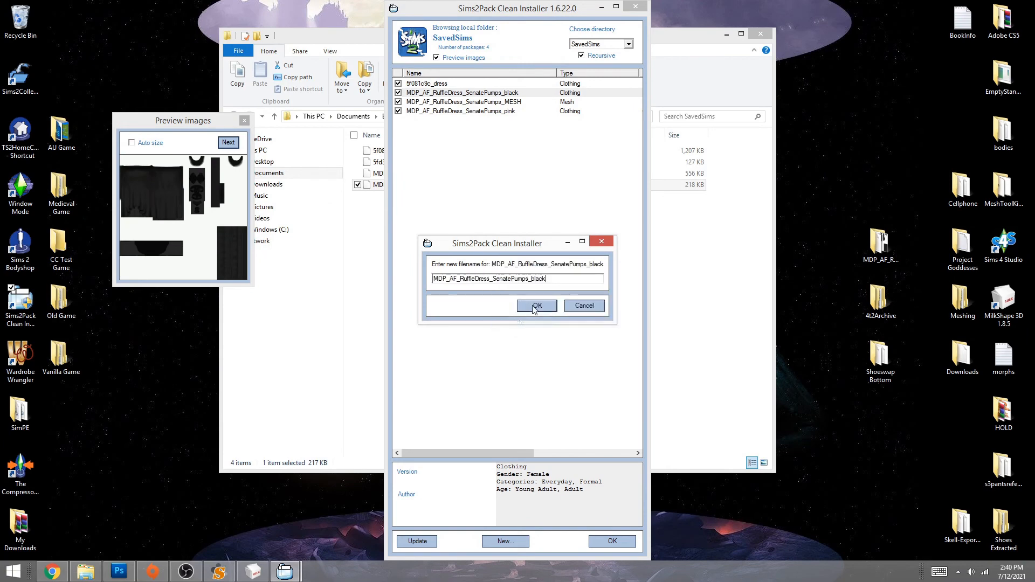
{"action": "left_click", "coordinate": [534, 306]}
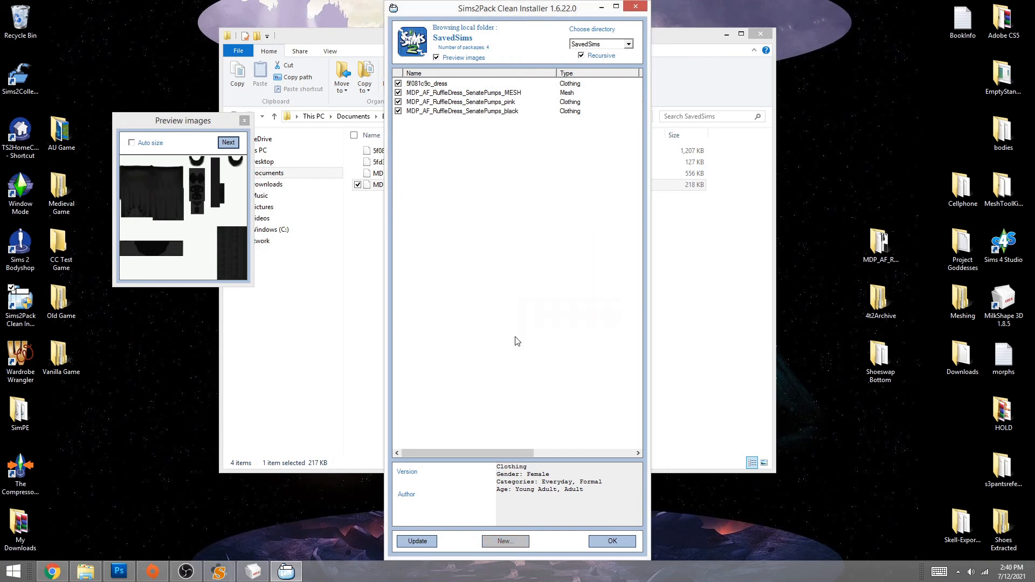
{"action": "left_click", "coordinate": [615, 540]}
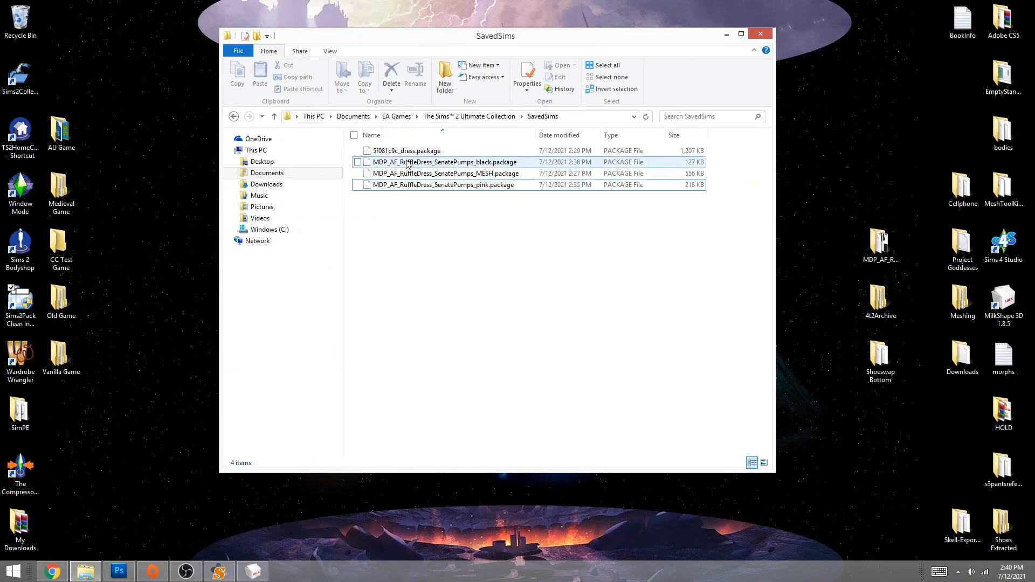
- Delete the leftover 5f081c9c_dress.package and move the SavedSims window aside
{"action": "left_click", "coordinate": [409, 151]}
{"action": "key", "text": "Delete"}
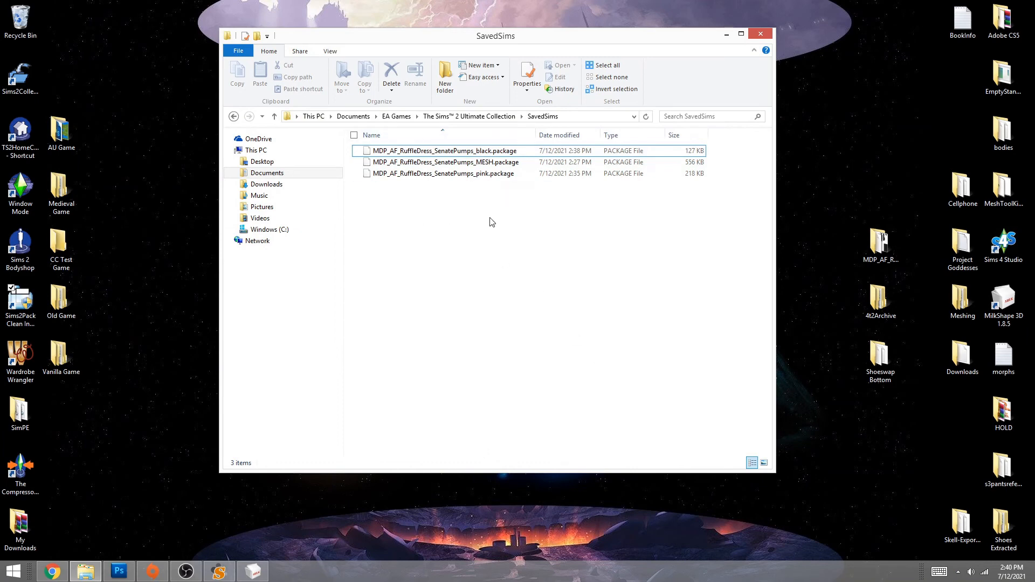
{"action": "left_click_drag", "start_coordinate": [666, 40], "coordinate": [512, 58]}
- Create a desktop folder named MDP_AF_RuffleDress_SenatePumps
{"action": "right_click", "coordinate": [767, 261]}
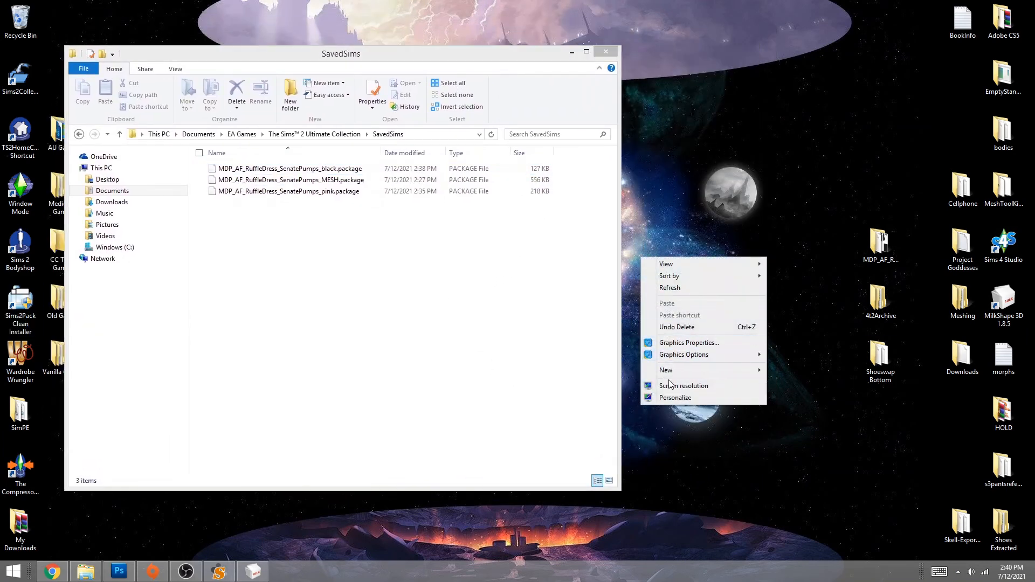
{"action": "mouse_move", "coordinate": [668, 371]}
{"action": "left_click", "coordinate": [584, 371]}
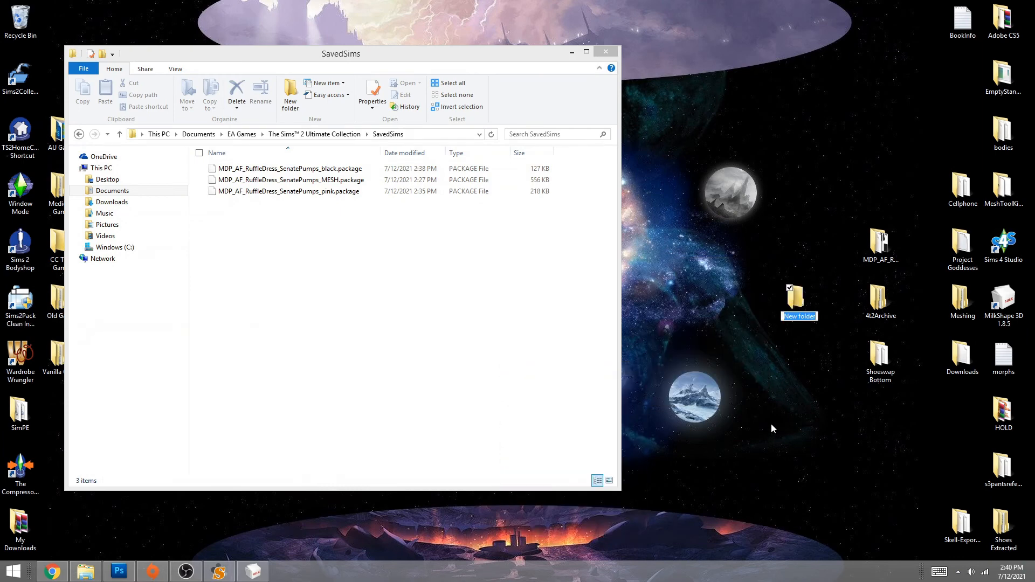
{"action": "key", "text": "ctrl+v"}
{"action": "key", "text": "BackSpace"}
{"action": "key", "text": "BackSpace"}
{"action": "key", "text": "BackSpace"}
{"action": "key", "text": "BackSpace"}
{"action": "key", "text": "BackSpace"}
{"action": "key", "text": "BackSpace"}
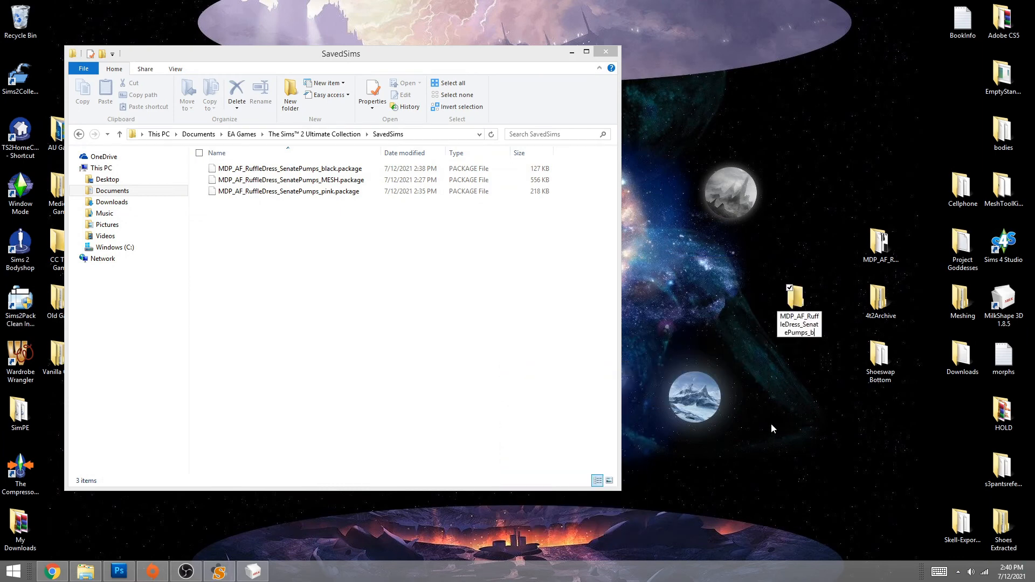
{"action": "key", "text": "Return"}
- Create a matching MDP_AF_RuffleDress_SenatePumps WinRAR archive and move the three packages into the folder
{"action": "right_click", "coordinate": [733, 386]}
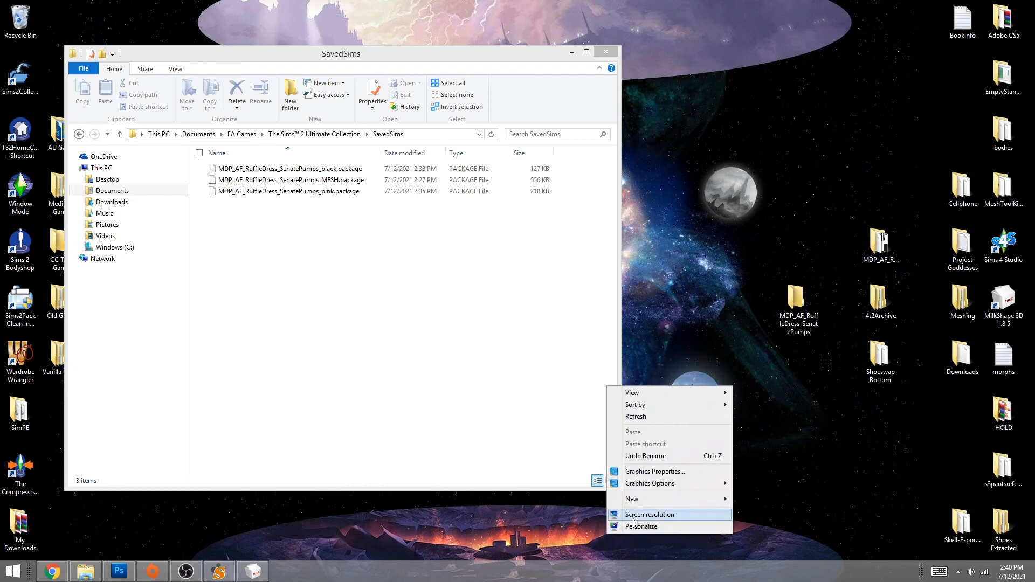
{"action": "mouse_move", "coordinate": [668, 499]}
{"action": "left_click", "coordinate": [526, 455]}
{"action": "key", "text": "ctrl+v"}
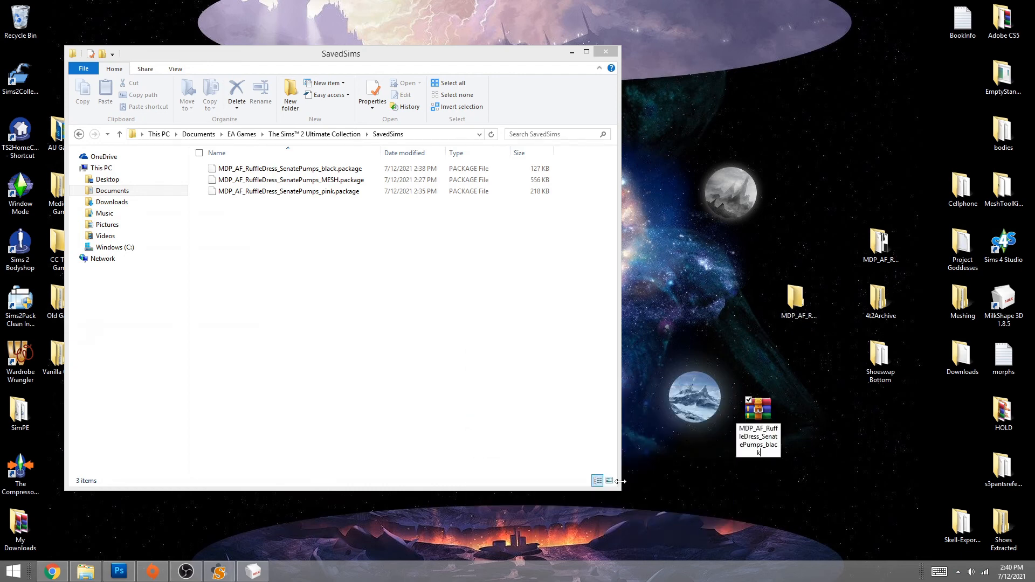
{"action": "key", "text": "BackSpace"}
{"action": "key", "text": "BackSpace"}
{"action": "key", "text": "BackSpace"}
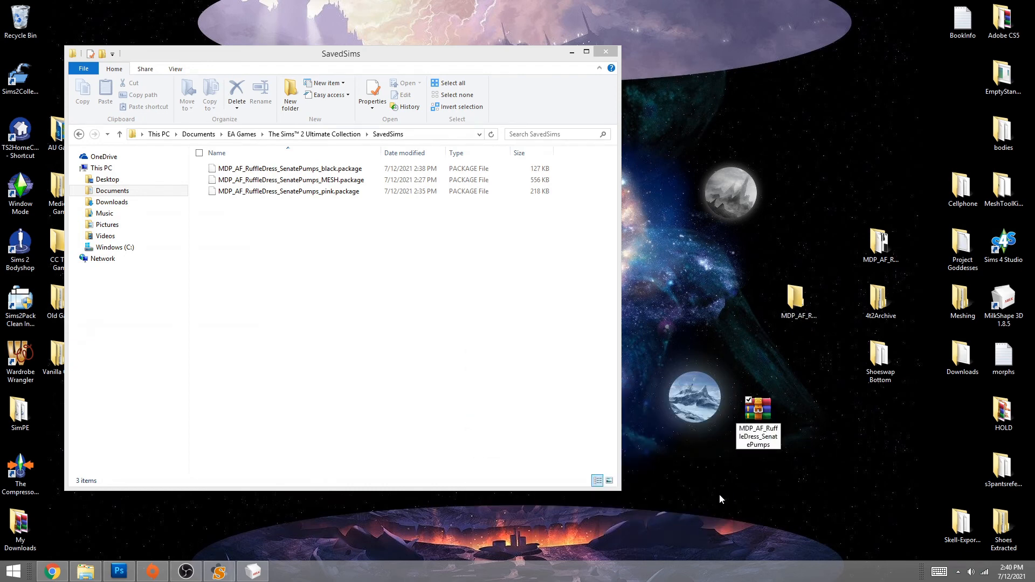
{"action": "left_click_drag", "start_coordinate": [758, 410], "coordinate": [798, 367]}
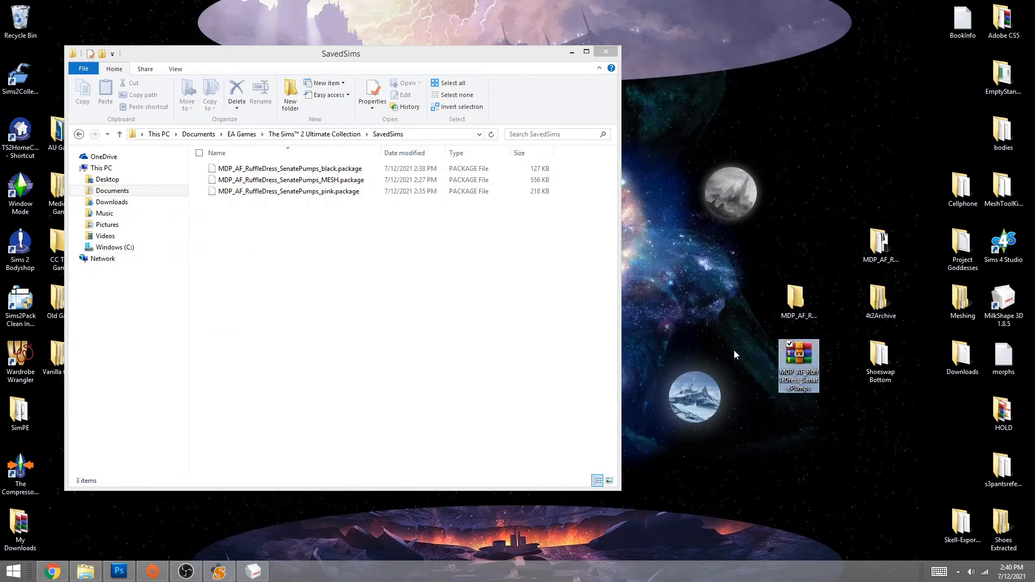
{"action": "left_click_drag", "start_coordinate": [330, 220], "coordinate": [783, 297]}
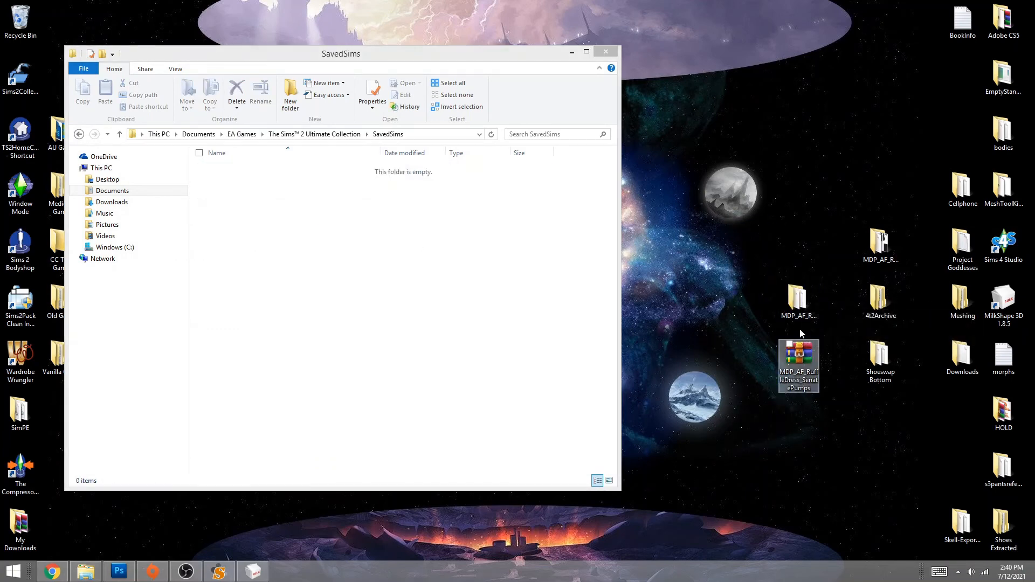
- Compress the three packages in the MDP_AF_RuffleDress_SenatePumps folder with The Compressorizer, saving 1 MB
{"action": "double_click", "coordinate": [22, 465]}
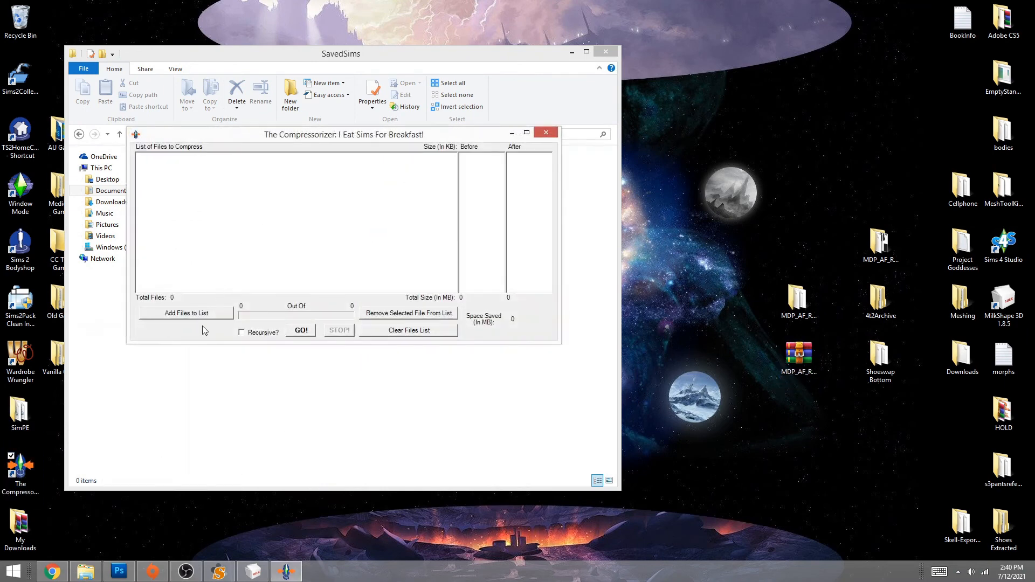
{"action": "left_click", "coordinate": [204, 316]}
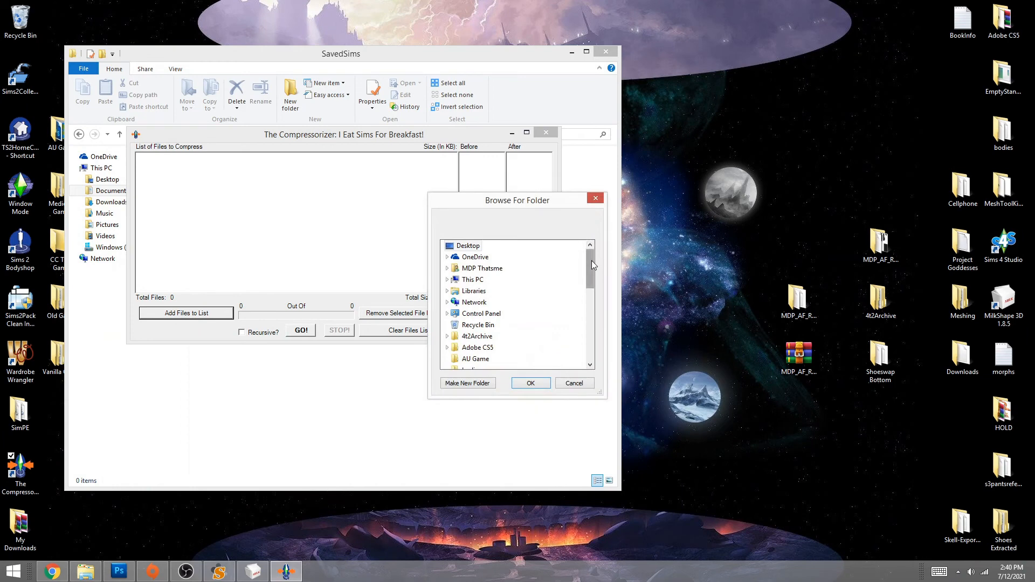
{"action": "left_click_drag", "start_coordinate": [591, 261], "coordinate": [594, 311]}
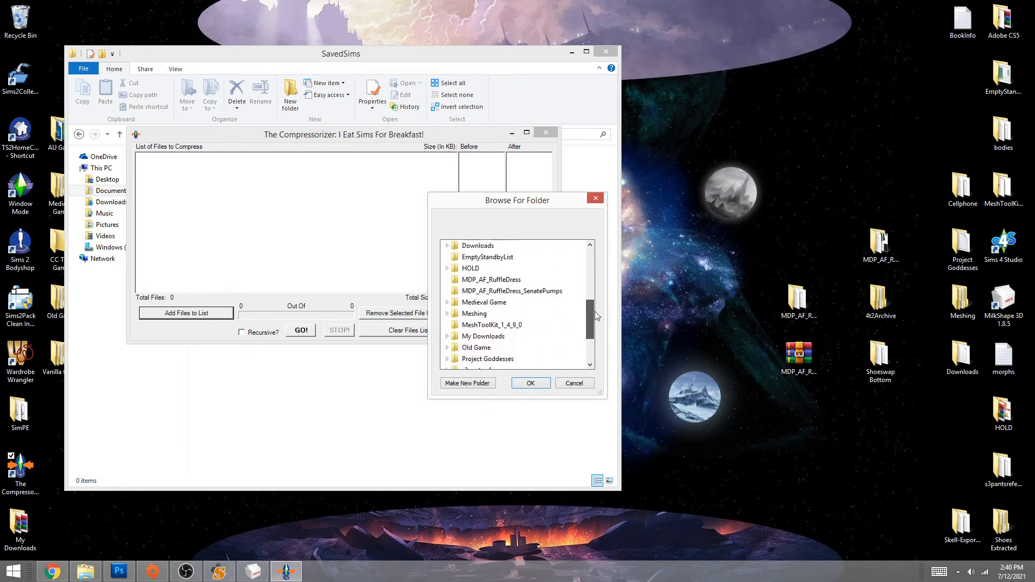
{"action": "left_click", "coordinate": [512, 292]}
{"action": "left_click", "coordinate": [530, 383]}
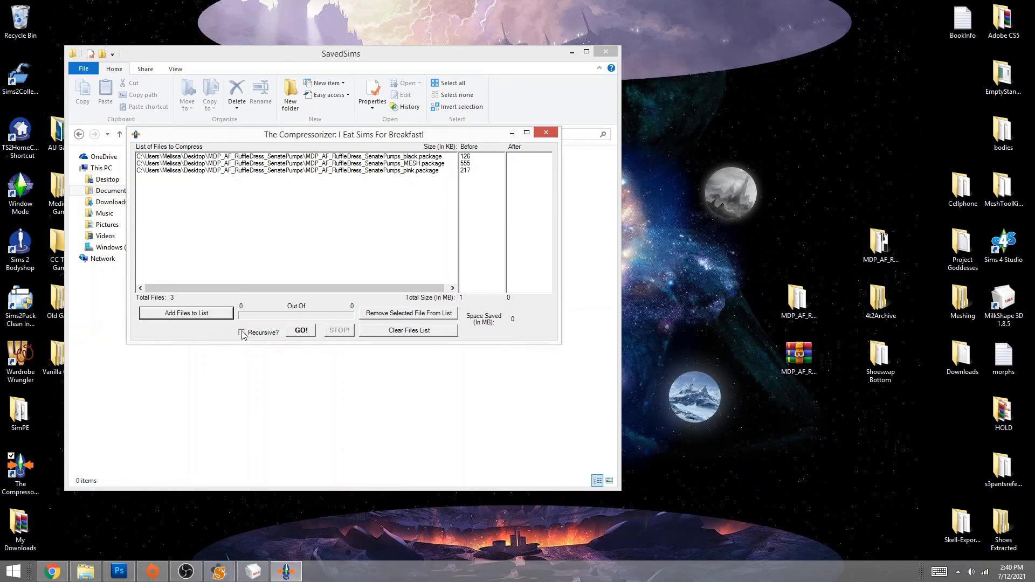
{"action": "left_click", "coordinate": [302, 332]}
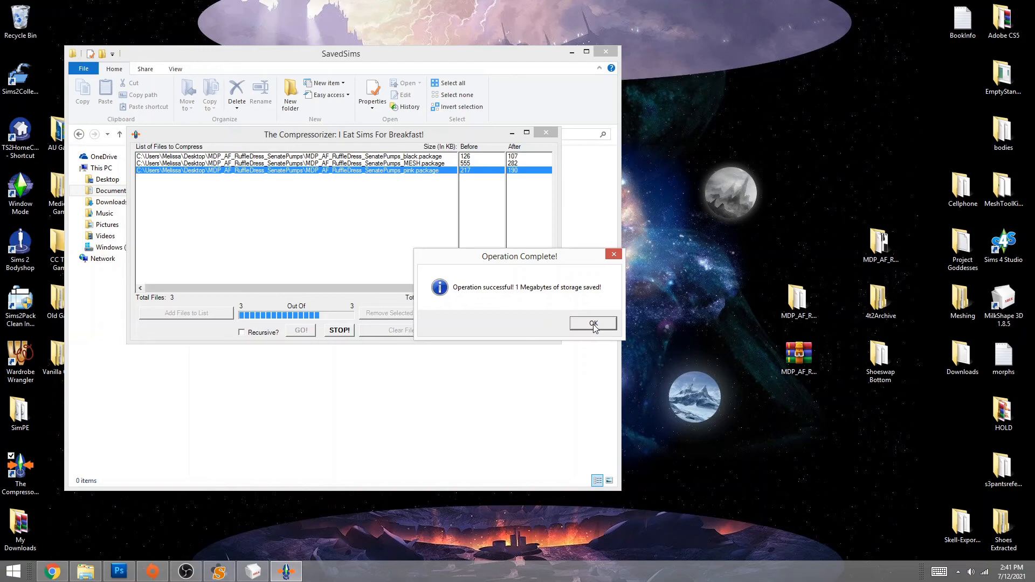
{"action": "left_click", "coordinate": [594, 324]}
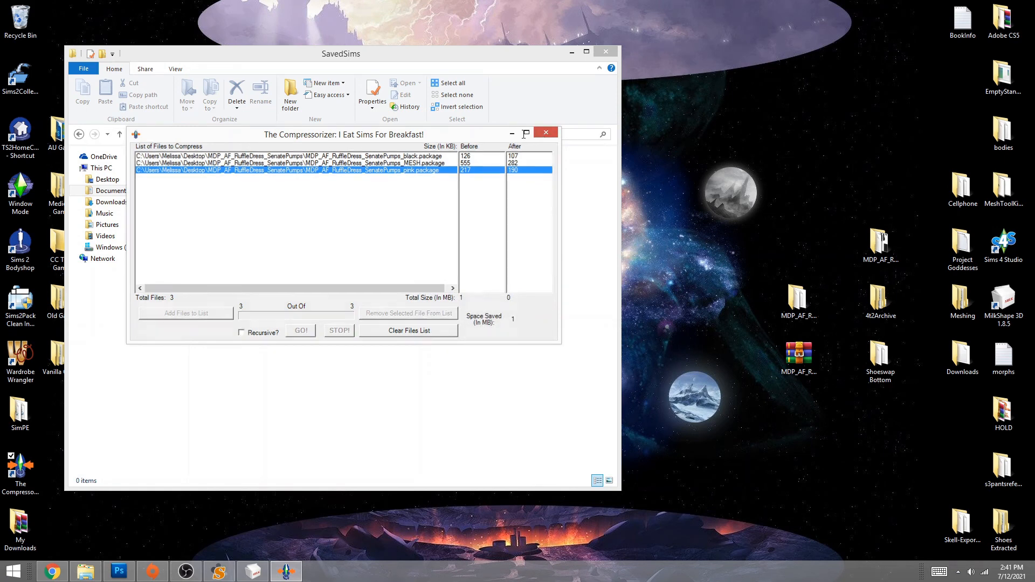
- Close The Compressorizer and move the MDP_AF_RuffleDress_SenatePumps folder into Downloads\0_tutorial
{"action": "left_click", "coordinate": [544, 135]}
{"action": "left_click_drag", "start_coordinate": [416, 53], "coordinate": [520, 48]}
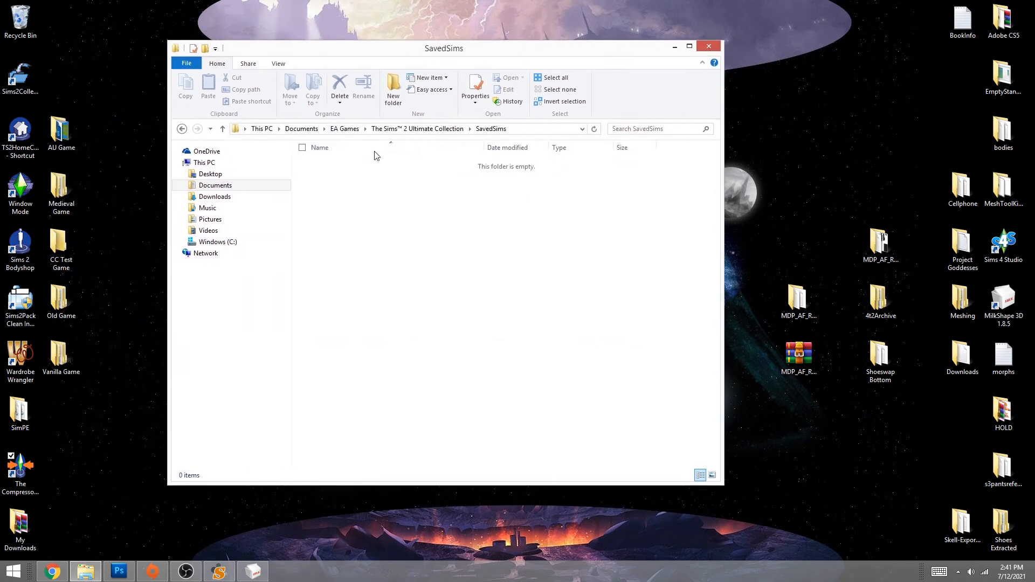
{"action": "left_click", "coordinate": [419, 129]}
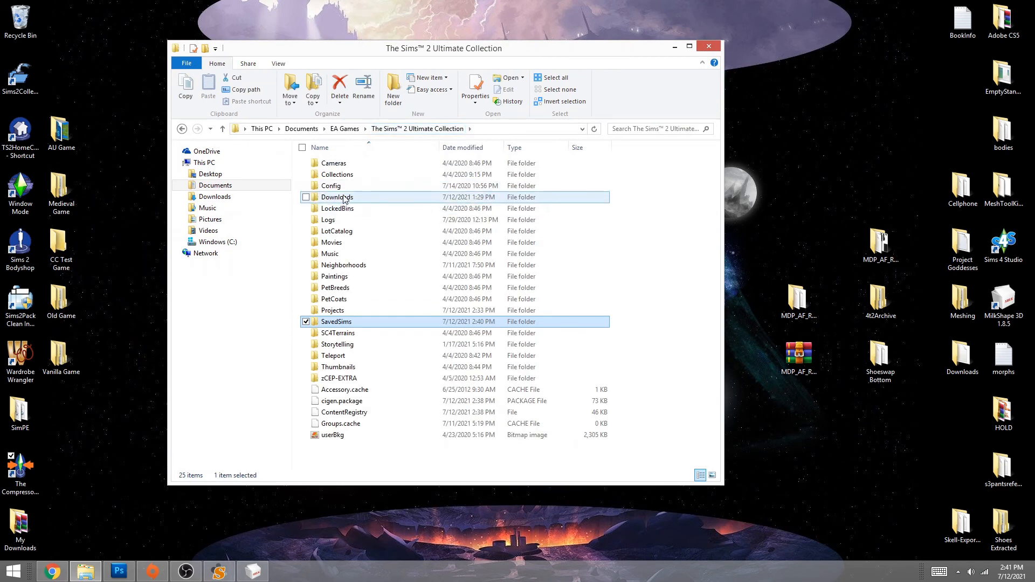
{"action": "double_click", "coordinate": [337, 197]}
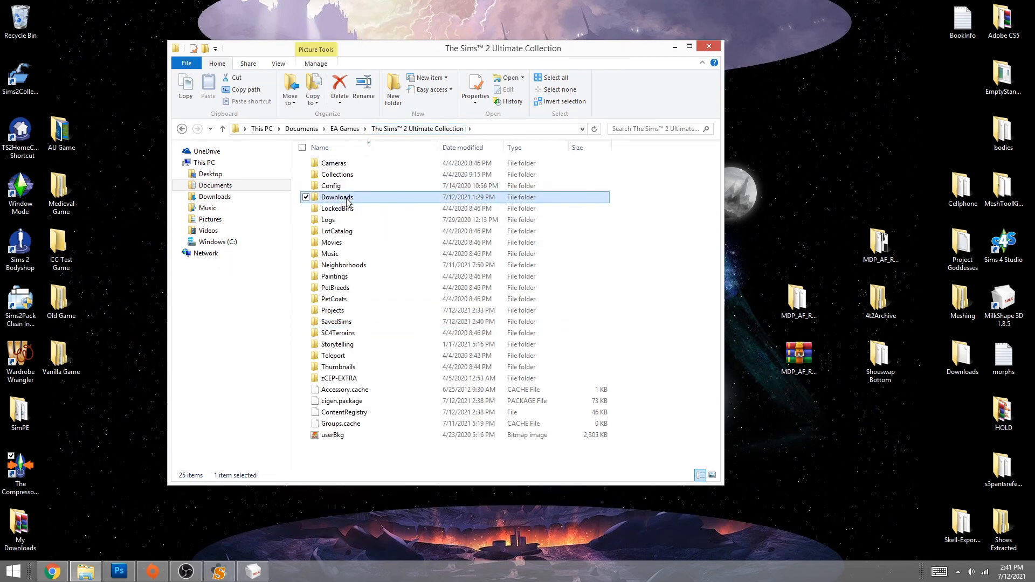
{"action": "left_click", "coordinate": [790, 362]}
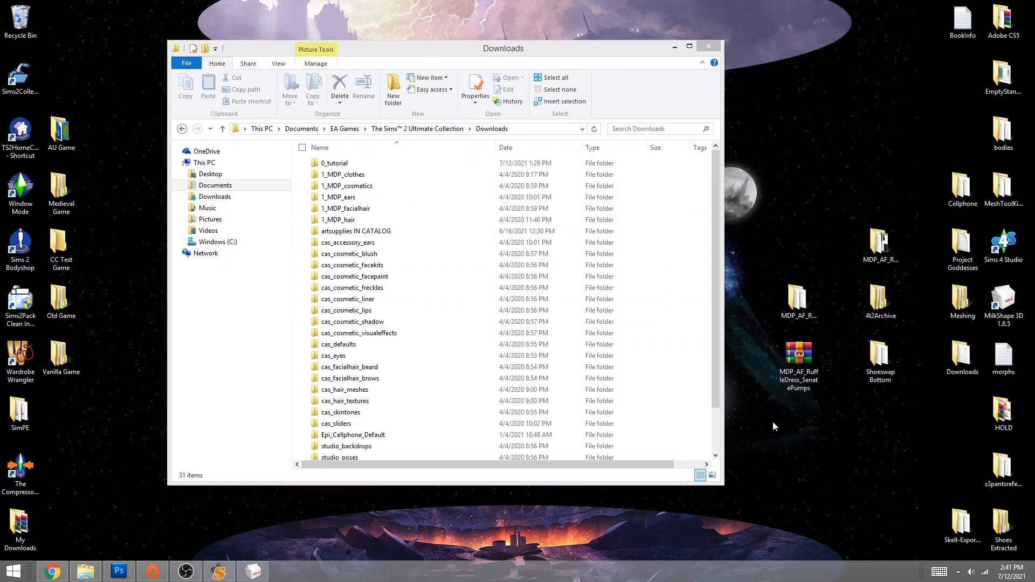
{"action": "double_click", "coordinate": [340, 164]}
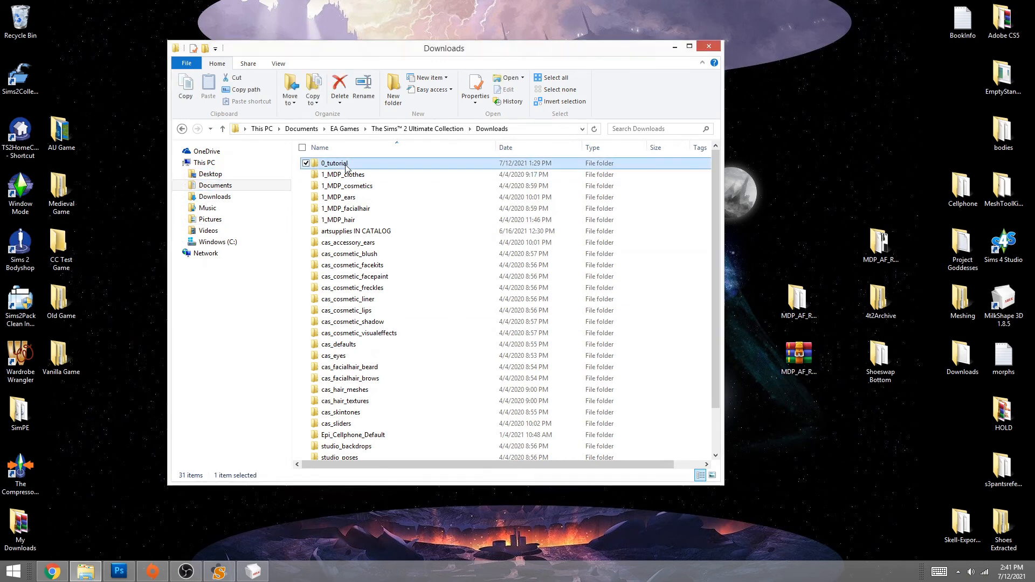
{"action": "left_click_drag", "start_coordinate": [803, 308], "coordinate": [463, 269]}
{"action": "left_click", "coordinate": [396, 229]}
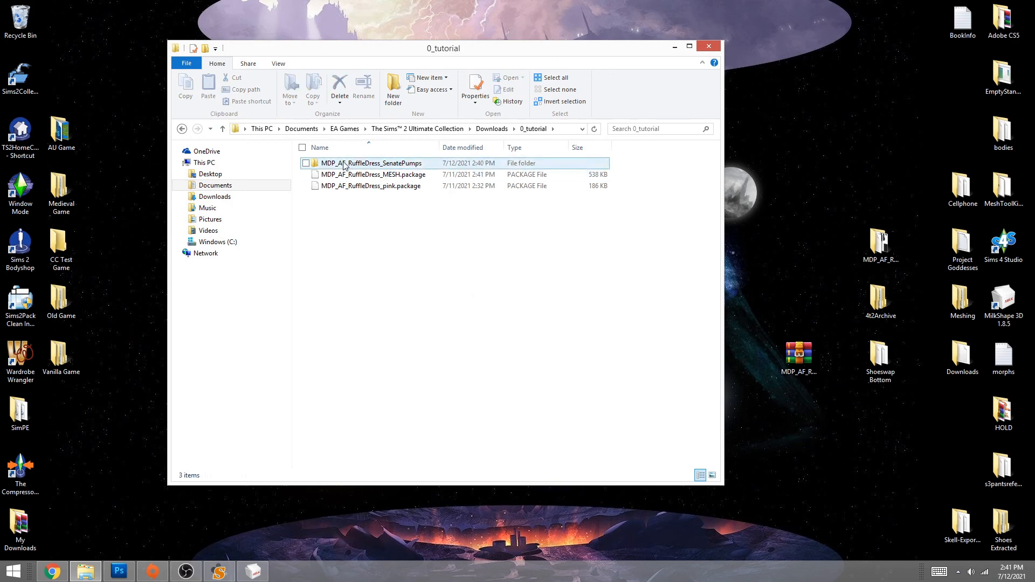
{"action": "left_click", "coordinate": [673, 46]}
{"action": "left_click_drag", "start_coordinate": [204, 65], "coordinate": [754, 489]}
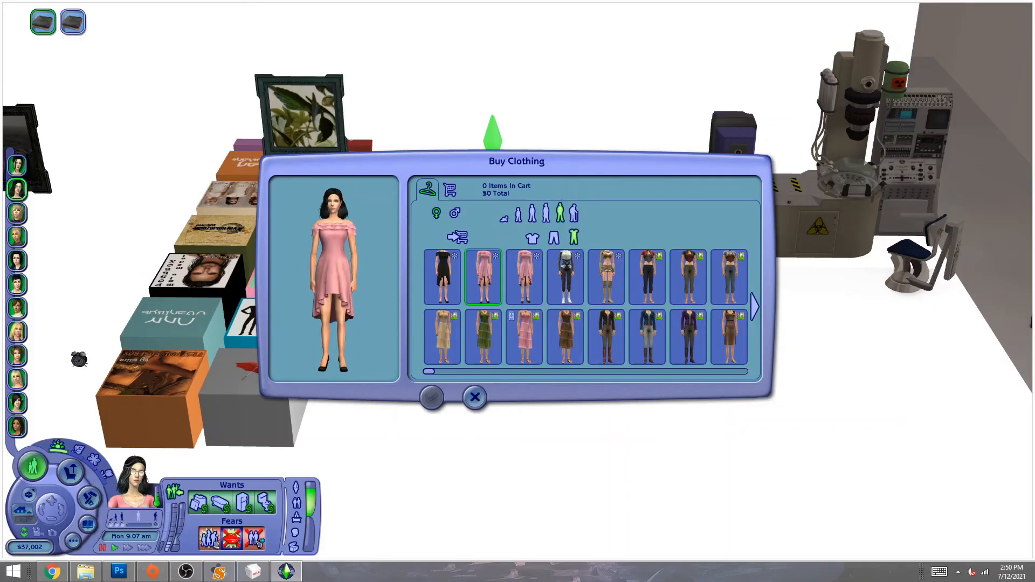
- Buy the pink ruffle dress and change the Sim into it as her everyday outfit
{"action": "left_click", "coordinate": [460, 237]}
{"action": "left_click", "coordinate": [432, 398]}
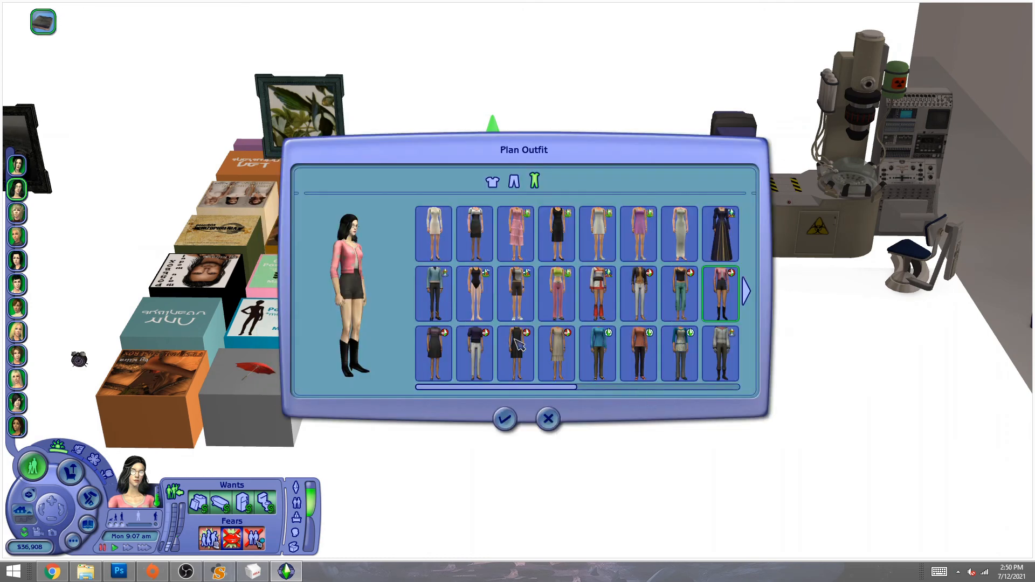
{"action": "scroll", "coordinate": [517, 344], "scroll_direction": "down", "scroll_amount": 1}
{"action": "left_click", "coordinate": [427, 353]}
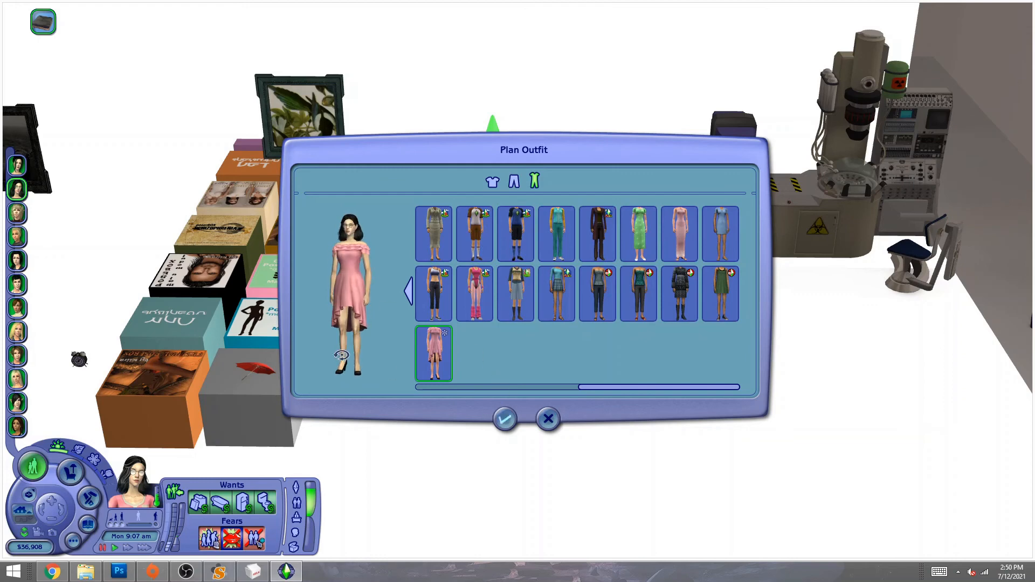
{"action": "left_click", "coordinate": [505, 419]}
{"action": "left_click", "coordinate": [757, 279]}
{"action": "left_click", "coordinate": [671, 279]}
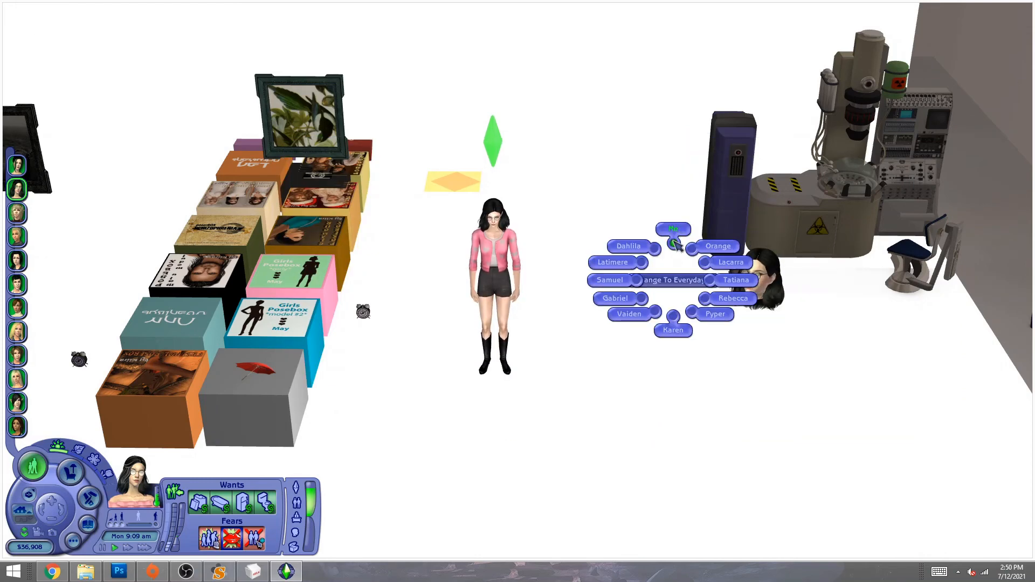
{"action": "left_click", "coordinate": [673, 231]}
- Inspect the dress hem and black pumps up close, then rotate the Sim in Buy mode
{"action": "scroll", "coordinate": [398, 273], "scroll_direction": "up", "scroll_amount": 3}
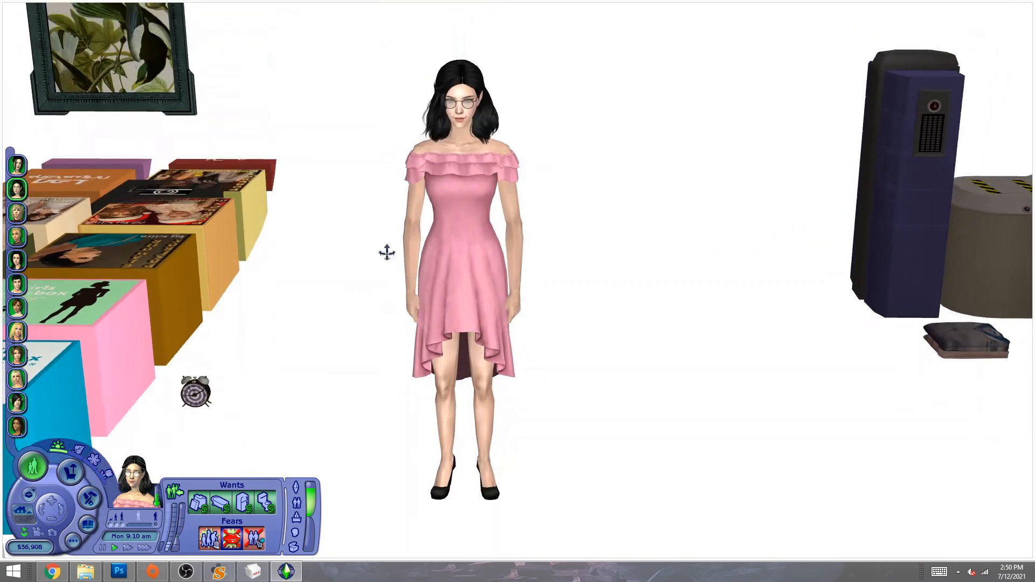
{"action": "middle_click_drag", "start_coordinate": [387, 252], "coordinate": [387, 253]}
{"action": "key", "text": "Tab"}
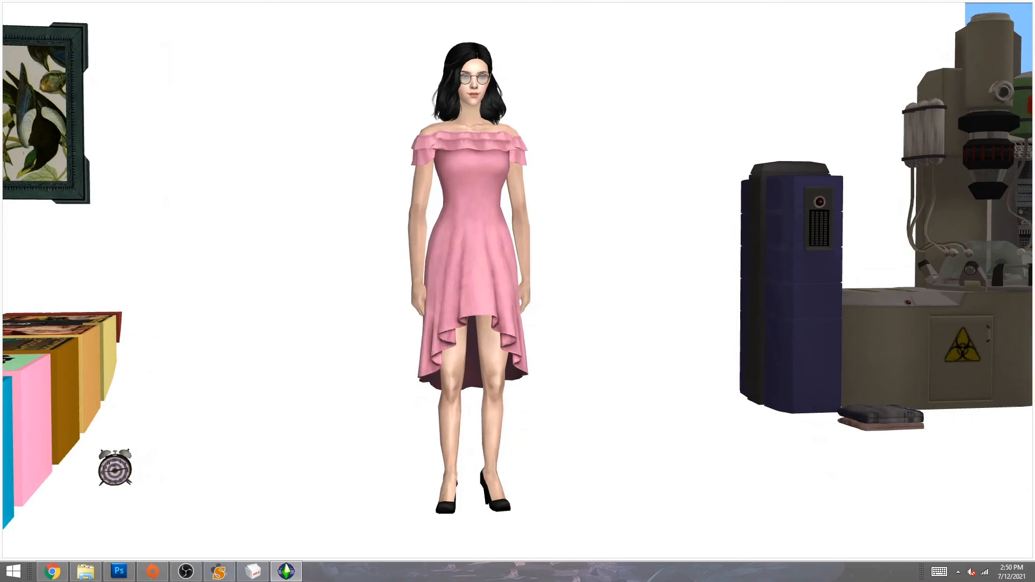
{"action": "key", "text": "z"}
{"action": "key", "text": "x"}
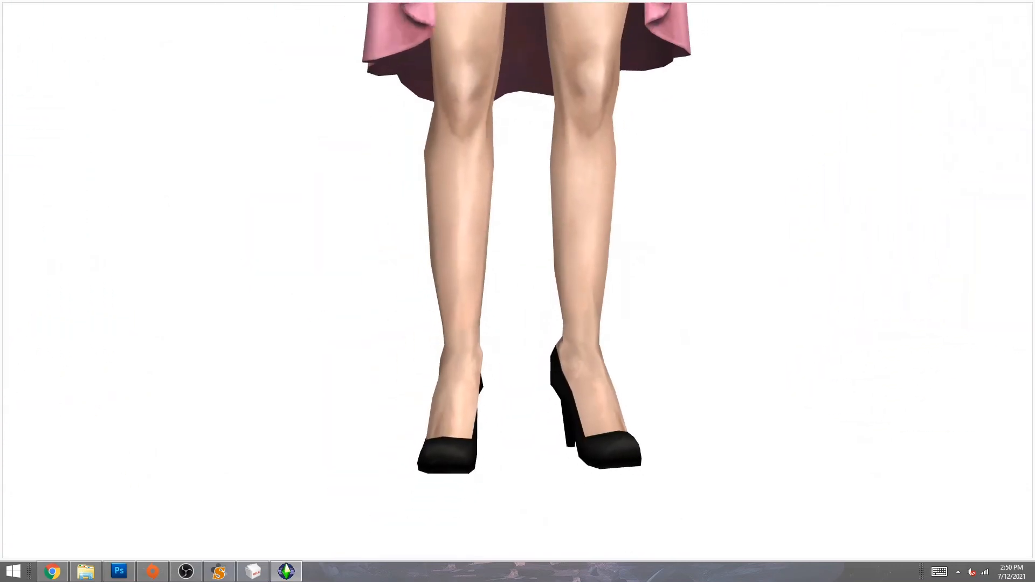
{"action": "key", "text": "Tab"}
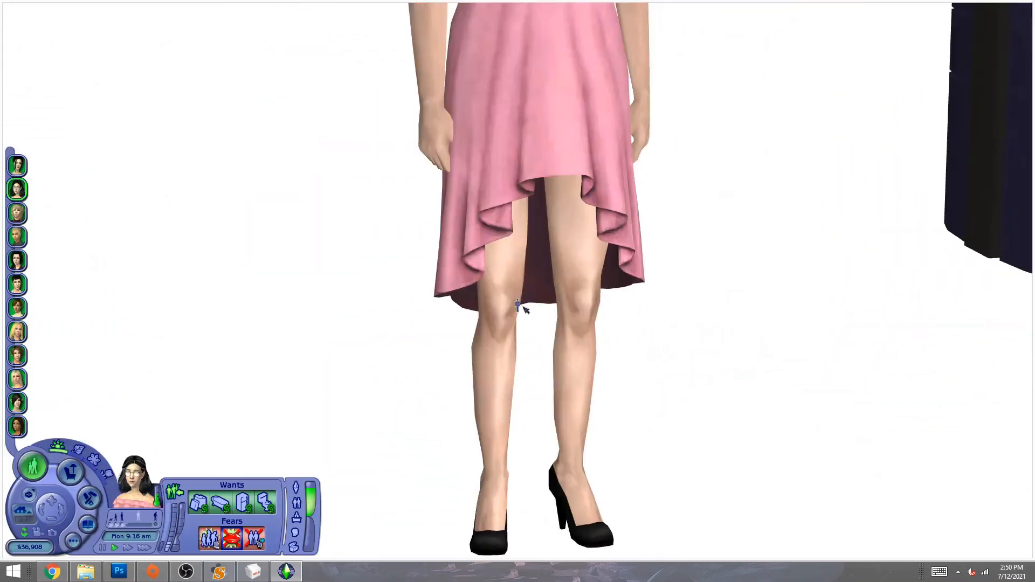
{"action": "key", "text": "F2"}
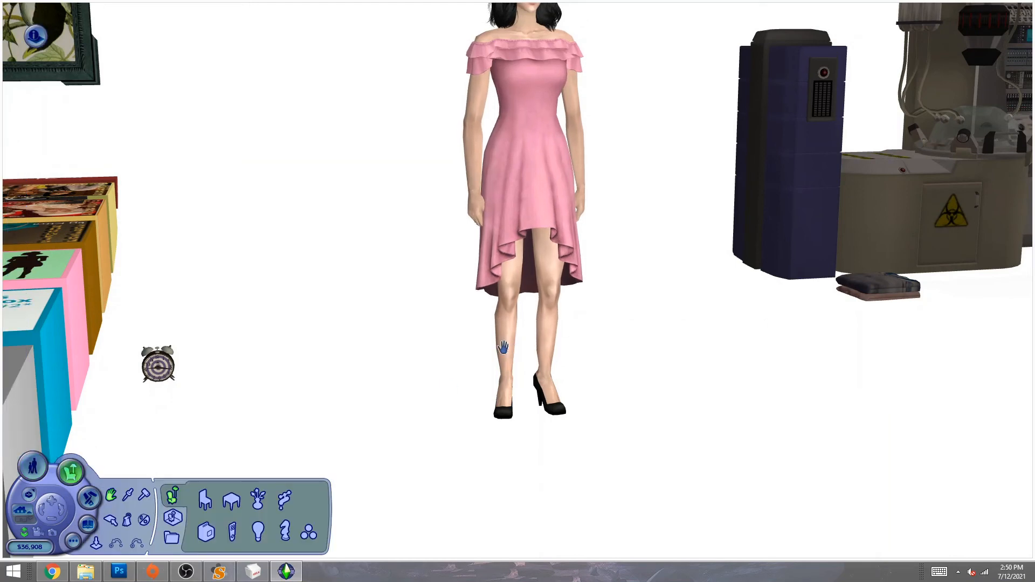
{"action": "left_click_drag", "start_coordinate": [502, 348], "coordinate": [529, 319]}
{"action": "left_click_drag", "start_coordinate": [643, 354], "coordinate": [474, 419]}
- Make the Sim walk in a Female style, pausing mid-stride to inspect the dress
{"action": "left_click", "coordinate": [33, 467]}
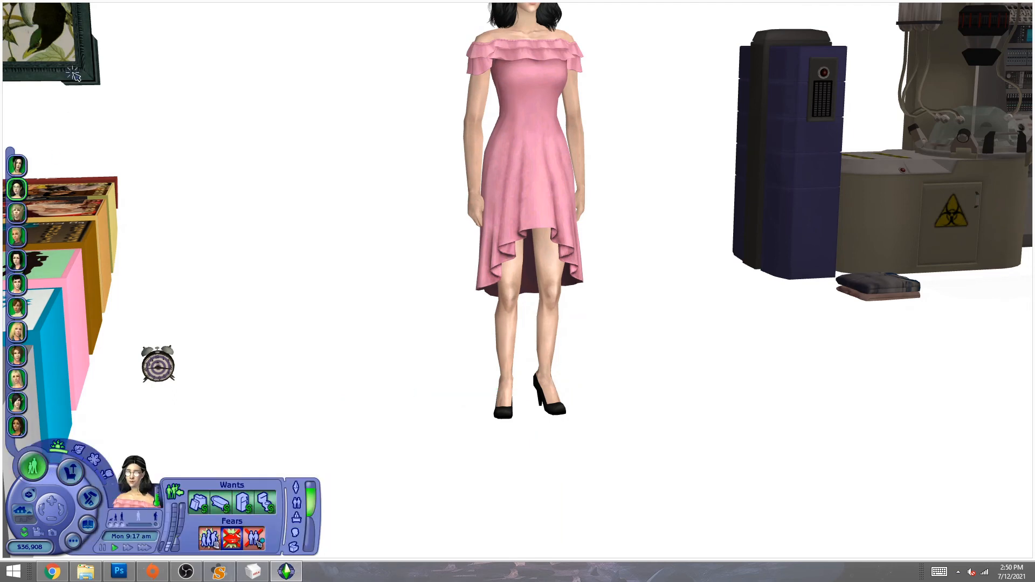
{"action": "left_click", "coordinate": [111, 103]}
{"action": "left_click", "coordinate": [114, 54]}
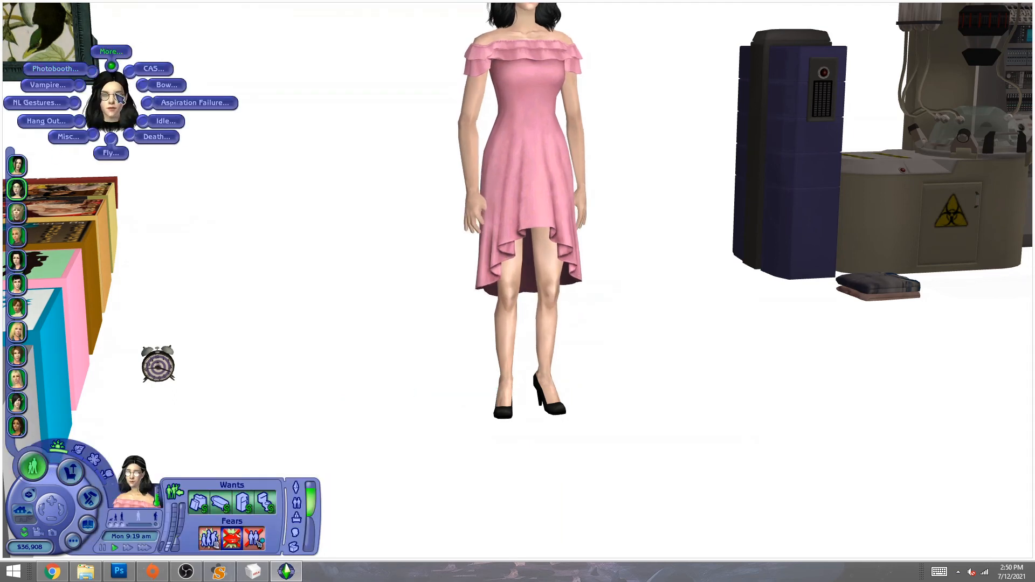
{"action": "left_click", "coordinate": [108, 137]}
{"action": "left_click", "coordinate": [113, 94]}
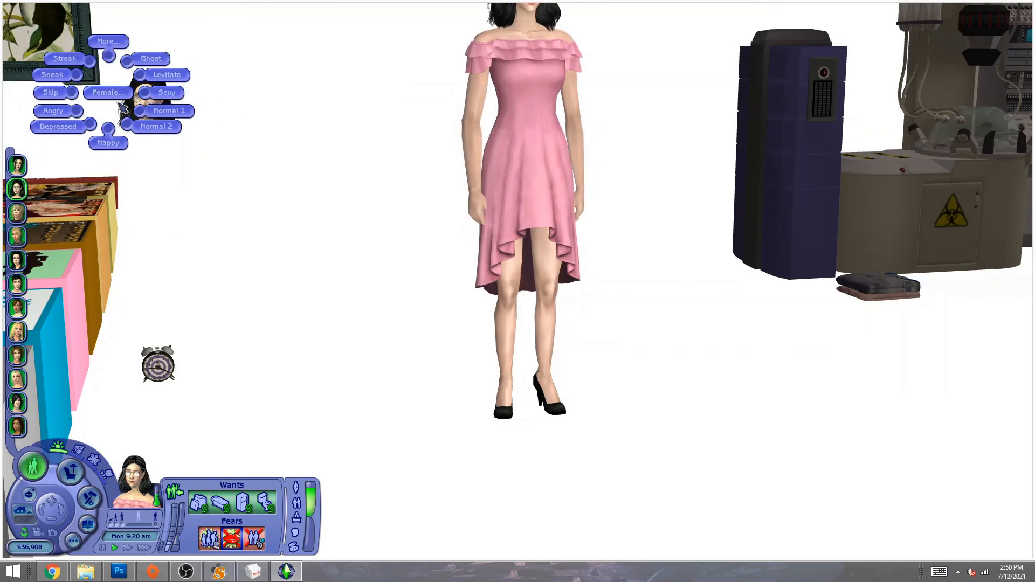
{"action": "left_click", "coordinate": [133, 125]}
{"action": "mouse_move", "coordinate": [398, 418]}
{"action": "middle_mouse_down"}
{"action": "mouse_move", "coordinate": [494, 450]}
{"action": "mouse_move", "coordinate": [385, 408]}
{"action": "middle_mouse_up"}
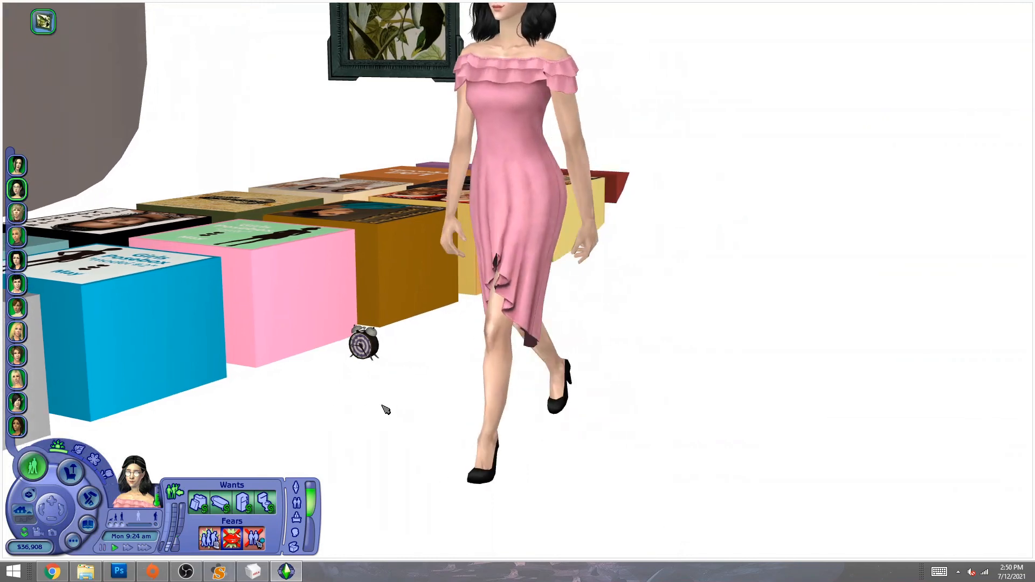
{"action": "key", "text": "p"}
{"action": "key", "text": "p"}
{"action": "key", "text": "p"}
{"action": "key", "text": "p"}
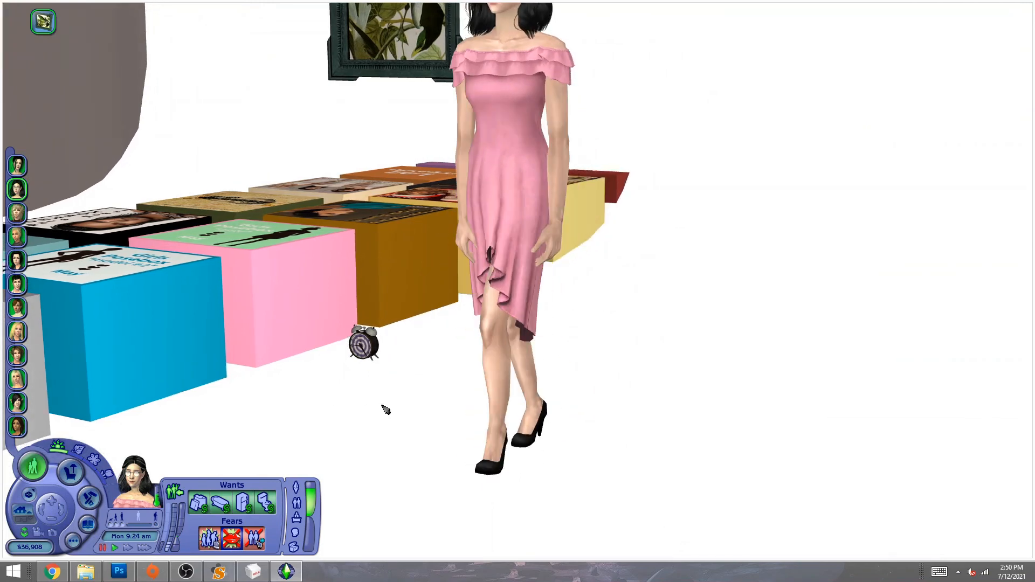
{"action": "key", "text": "p"}
{"action": "key", "text": "p"}
{"action": "key", "text": "p"}
{"action": "key", "text": "p"}
{"action": "key", "text": "p"}
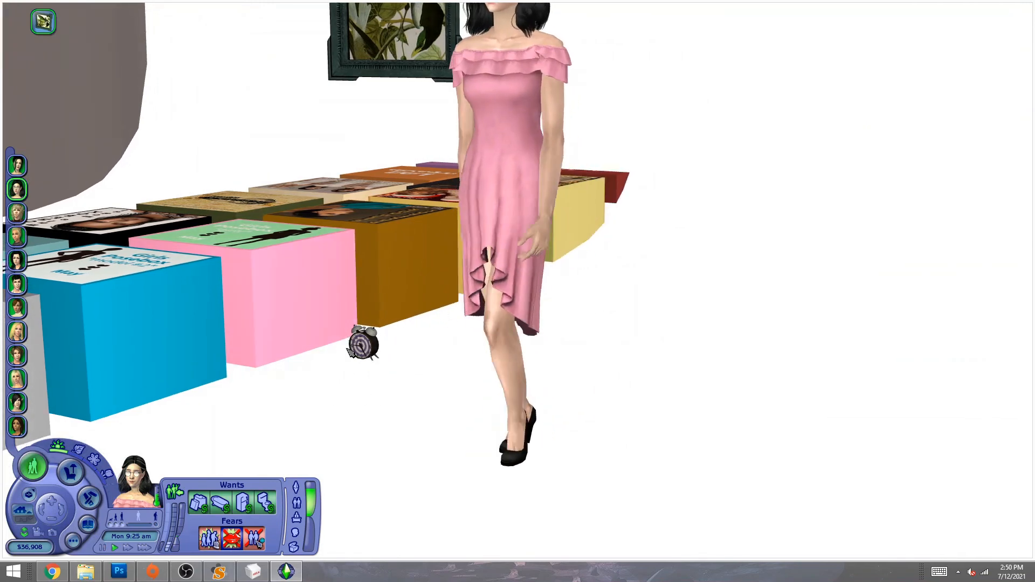
{"action": "key", "text": "p"}
{"action": "key", "text": "p"}
{"action": "key", "text": "p"}
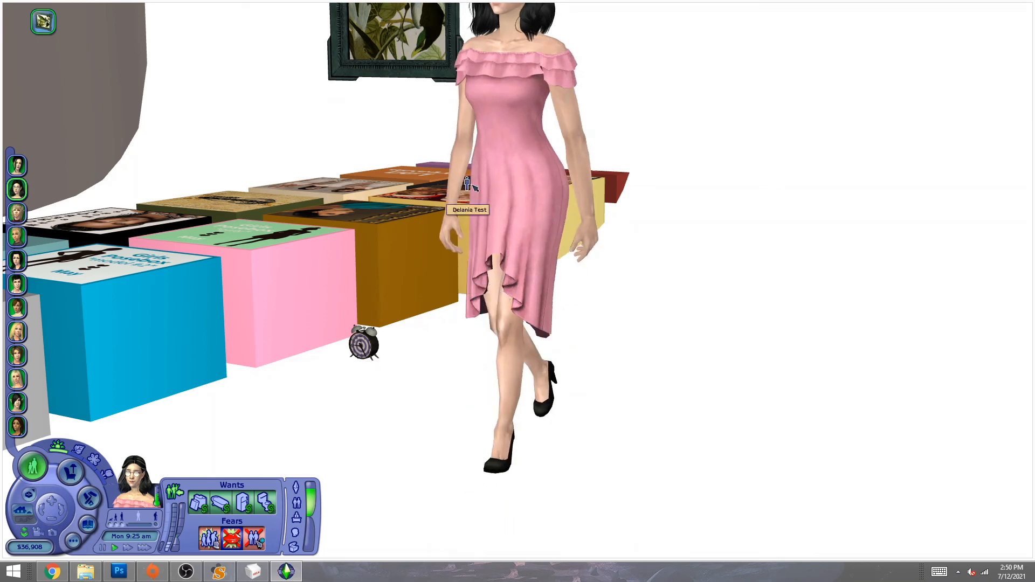
- Seat the Sim using the posebox's Legs Overlays > More > Normal pose
{"action": "key", "text": "p"}
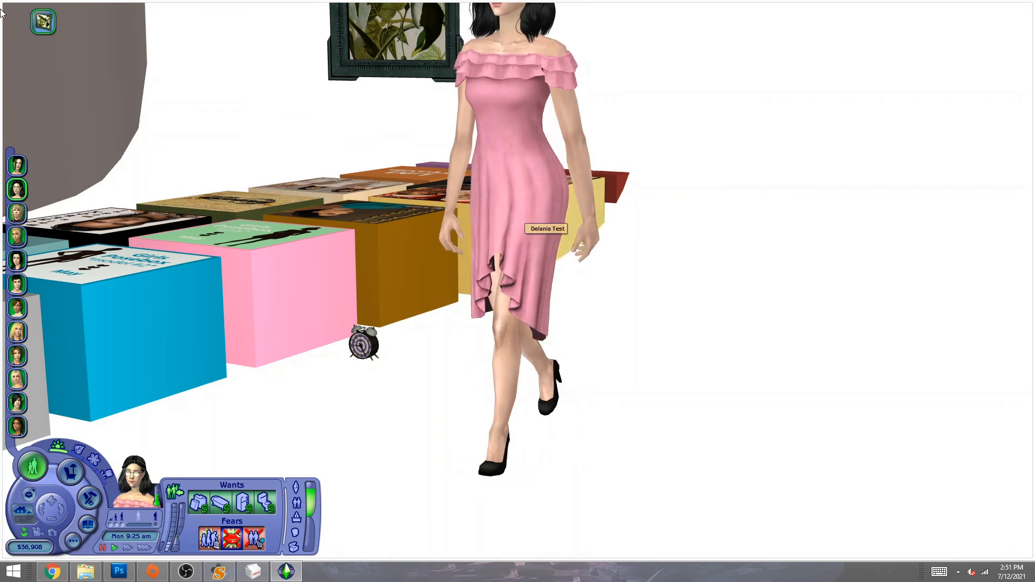
{"action": "key", "text": "p"}
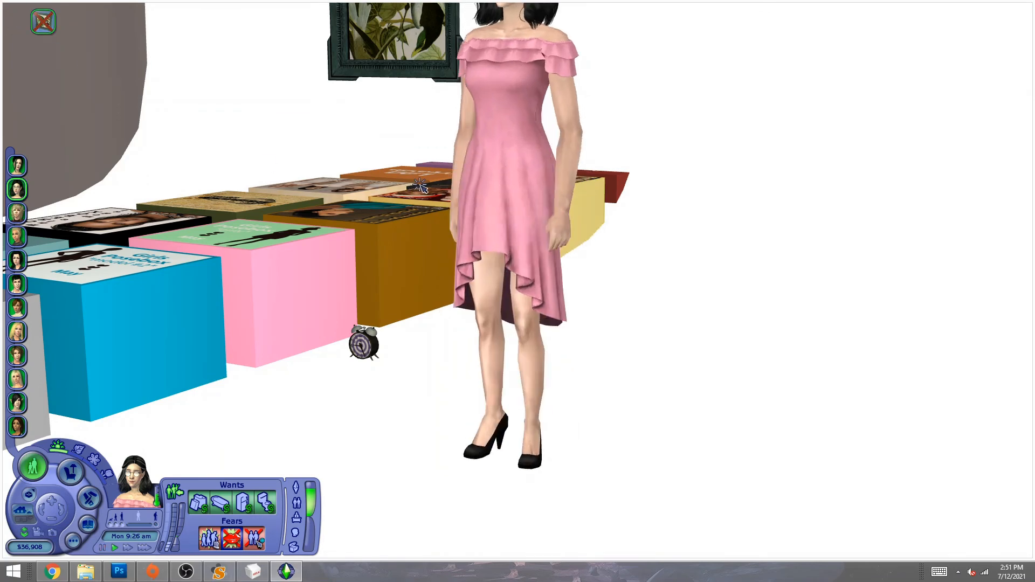
{"action": "left_click", "coordinate": [424, 189]}
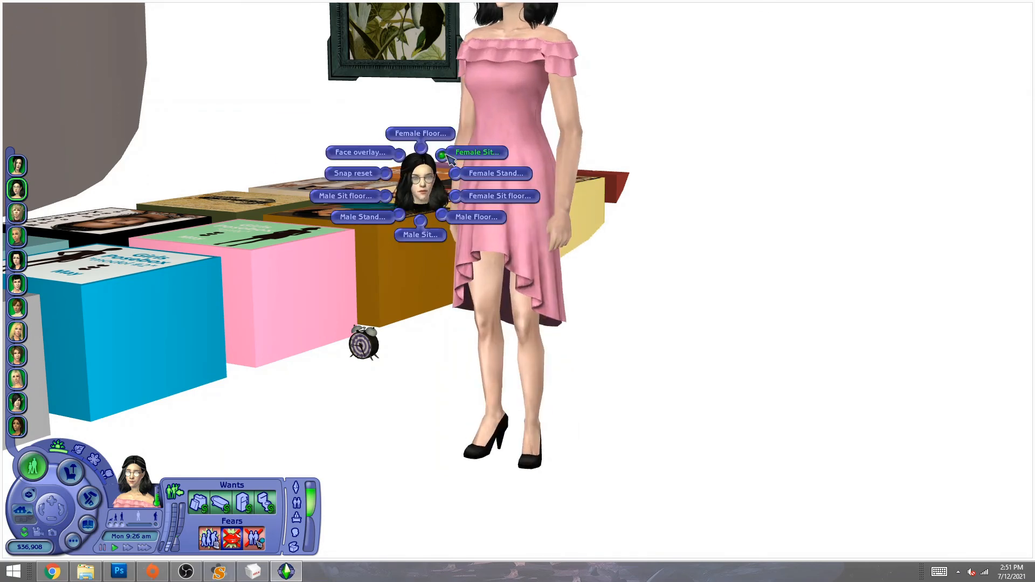
{"action": "left_click", "coordinate": [258, 198]}
{"action": "left_click", "coordinate": [257, 198]}
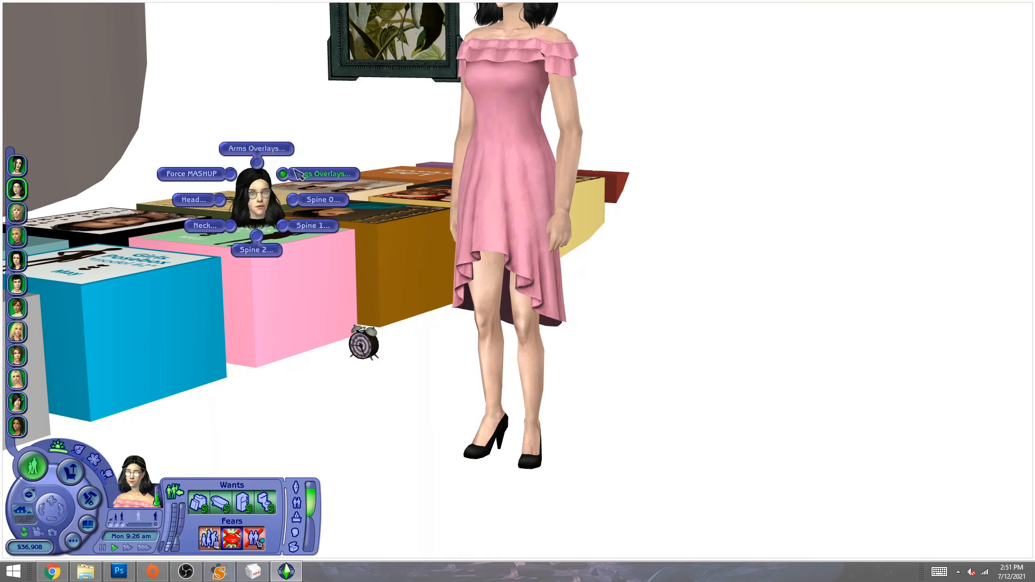
{"action": "left_click", "coordinate": [303, 173]}
{"action": "left_click", "coordinate": [318, 130]}
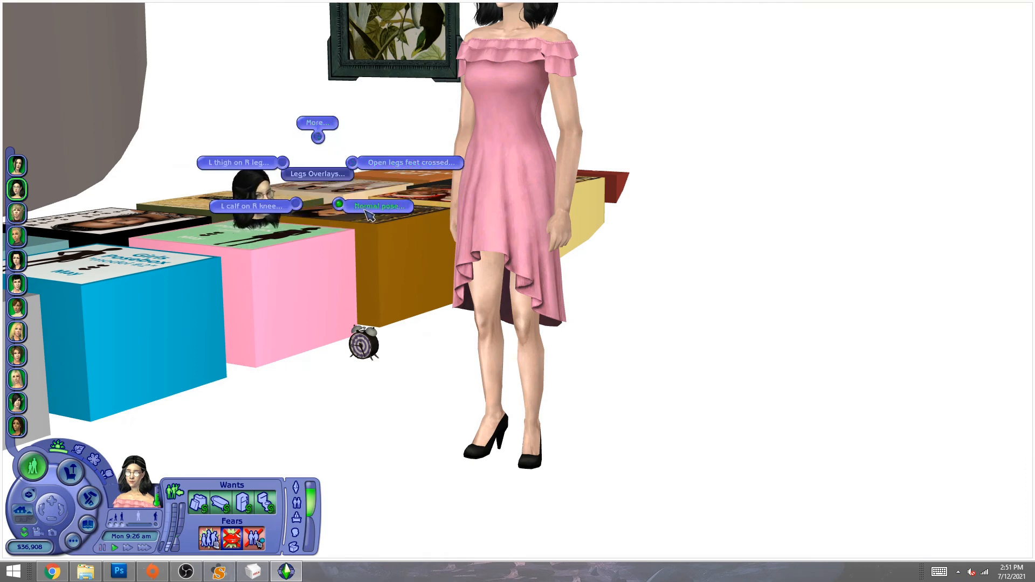
{"action": "left_click", "coordinate": [372, 208]}
{"action": "left_click", "coordinate": [372, 165]}
{"action": "key", "text": "p"}
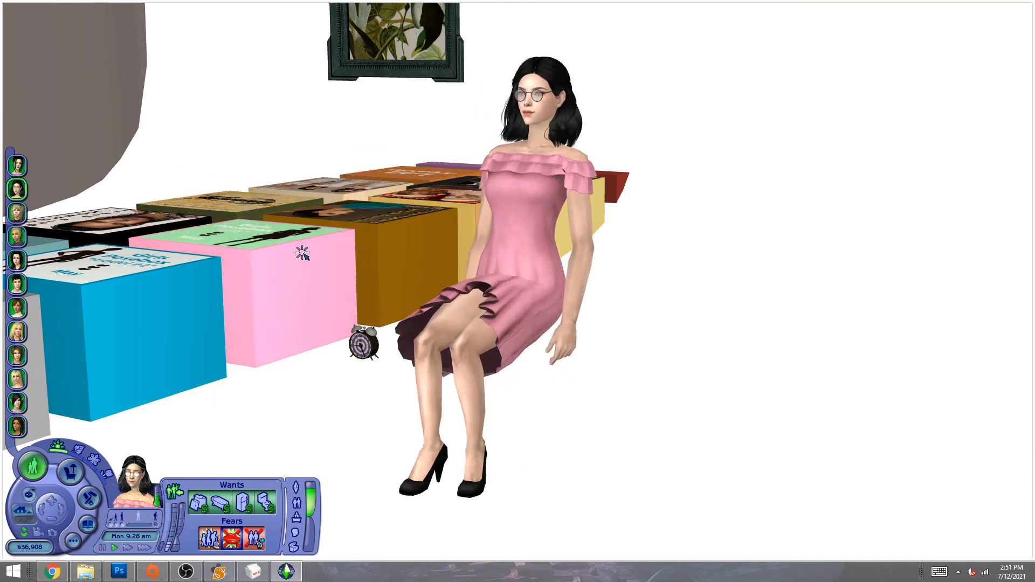
{"action": "key", "text": "p"}
- Apply the Open legs feet crossed leg pose to the seated Sim
{"action": "middle_click_drag", "start_coordinate": [408, 358], "coordinate": [387, 367]}
{"action": "scroll", "coordinate": [387, 366], "scroll_direction": "down", "scroll_amount": 4}
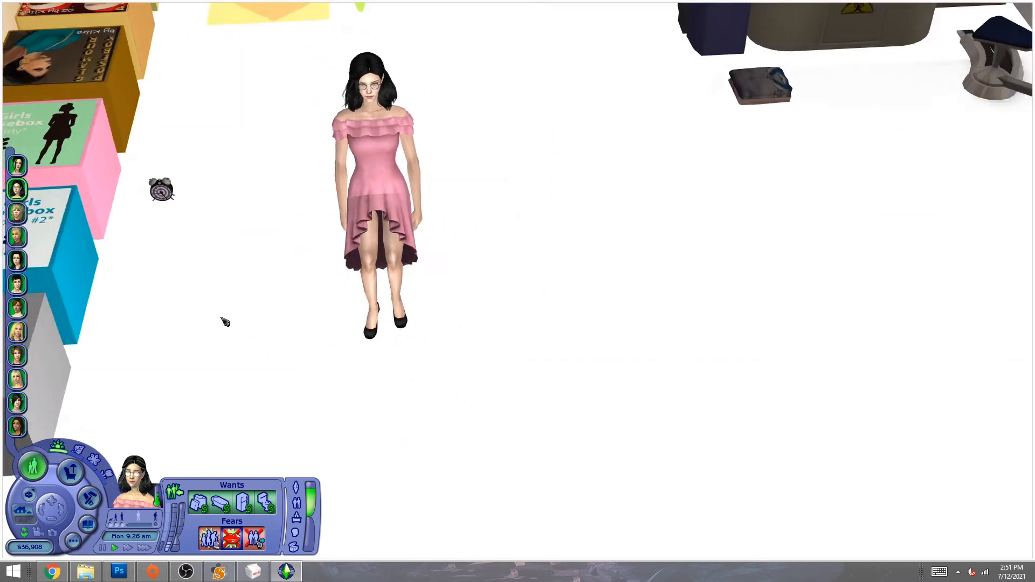
{"action": "left_click", "coordinate": [129, 150]}
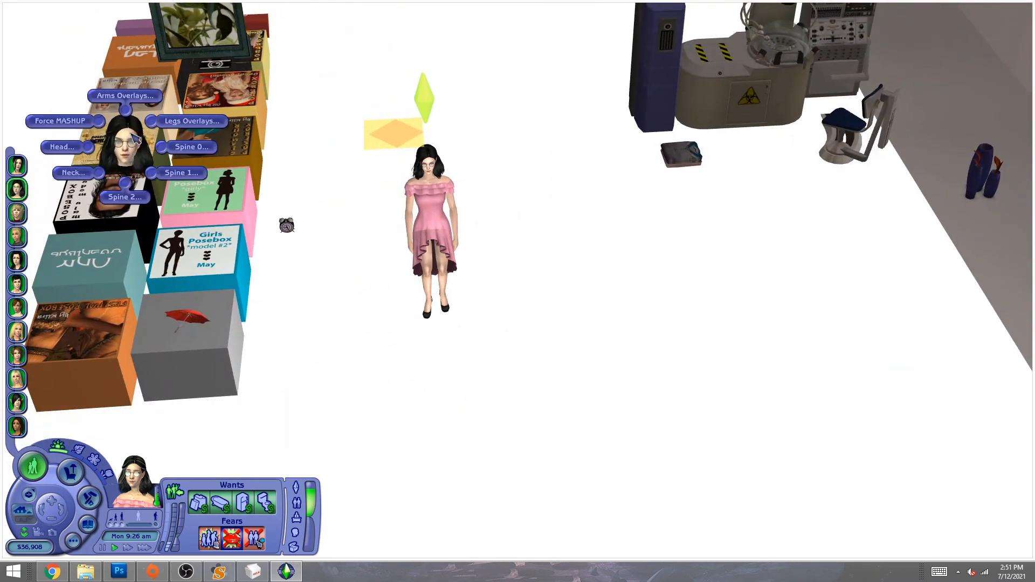
{"action": "left_click", "coordinate": [189, 121]}
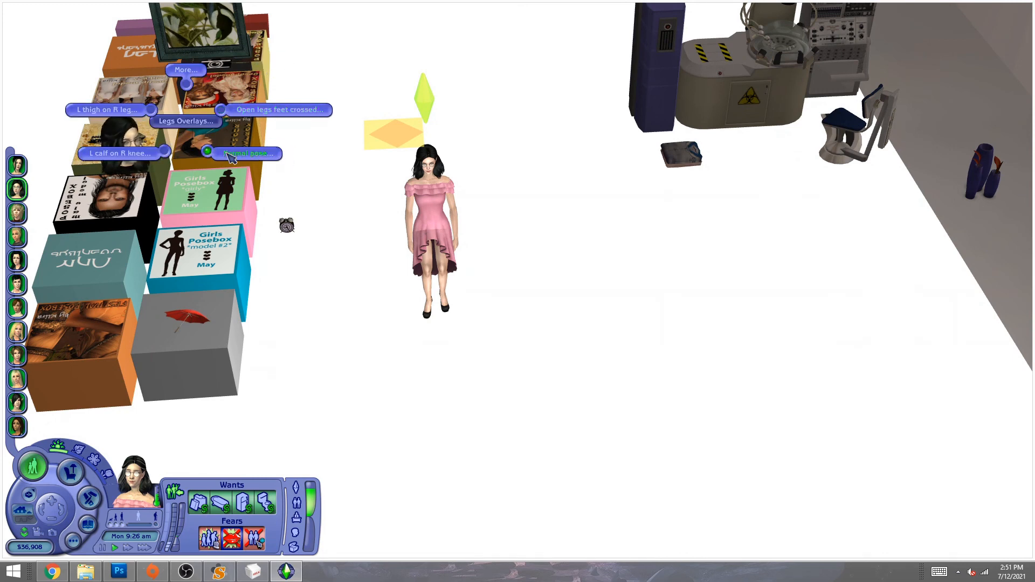
{"action": "left_click", "coordinate": [237, 112]}
{"action": "scroll", "coordinate": [593, 198], "scroll_direction": "up", "scroll_amount": 3}
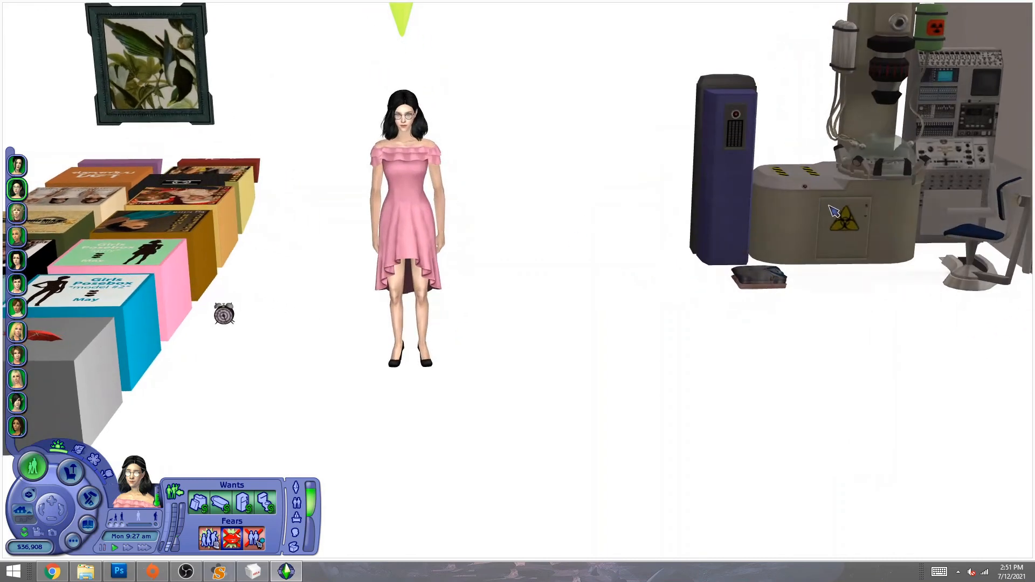
- Make the Sim's body fat via the machine's My Fitness option and turn her to face the camera
{"action": "left_click", "coordinate": [831, 209]}
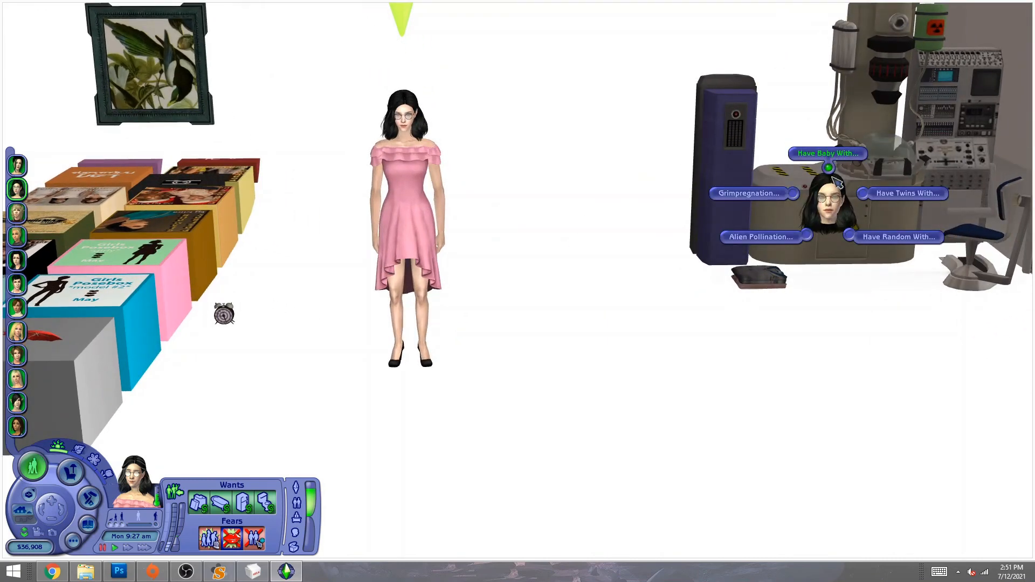
{"action": "left_click", "coordinate": [836, 182]}
{"action": "left_click", "coordinate": [909, 81]}
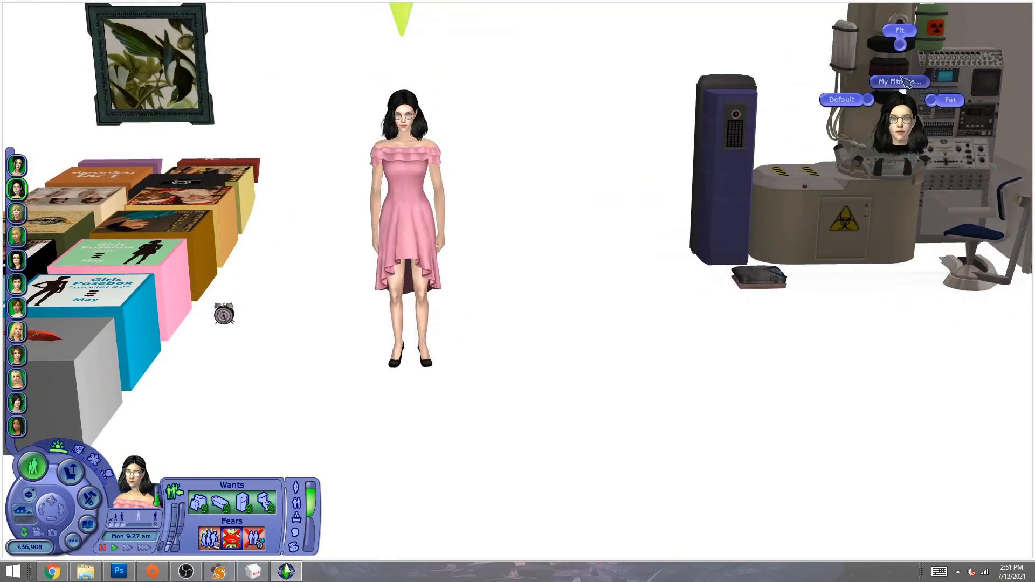
{"action": "left_click", "coordinate": [947, 101]}
{"action": "key", "text": "p"}
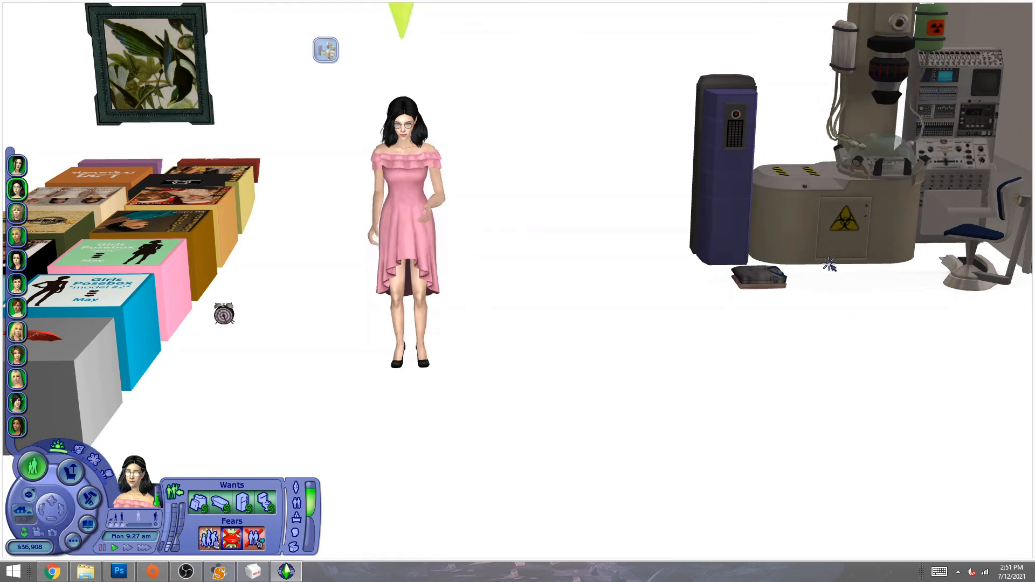
{"action": "middle_click_drag", "start_coordinate": [597, 301], "coordinate": [542, 320]}
{"action": "left_click", "coordinate": [71, 472]}
{"action": "left_click_drag", "start_coordinate": [427, 236], "coordinate": [455, 101]}
{"action": "left_click_drag", "start_coordinate": [310, 211], "coordinate": [448, 357]}
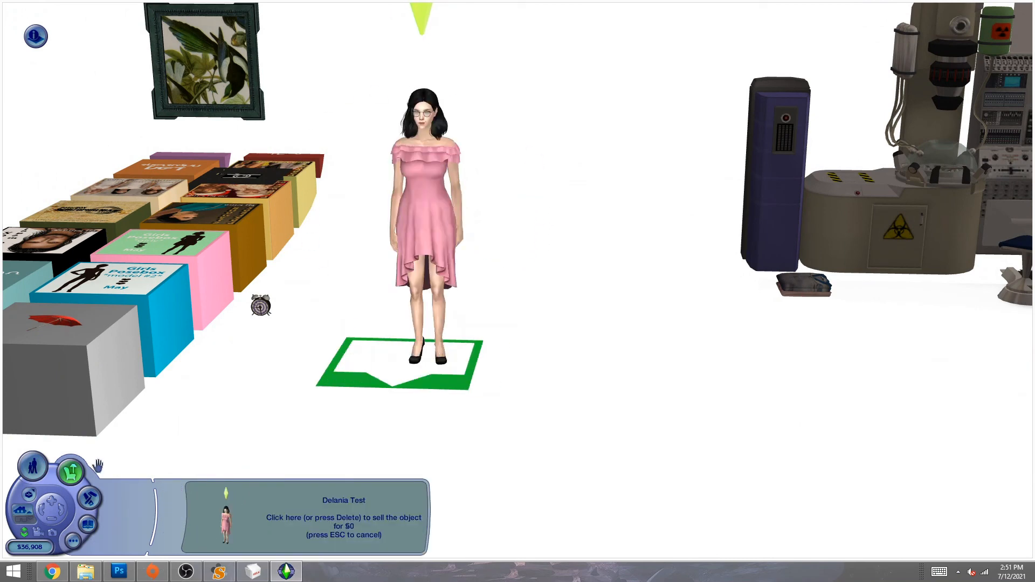
{"action": "left_click", "coordinate": [35, 467]}
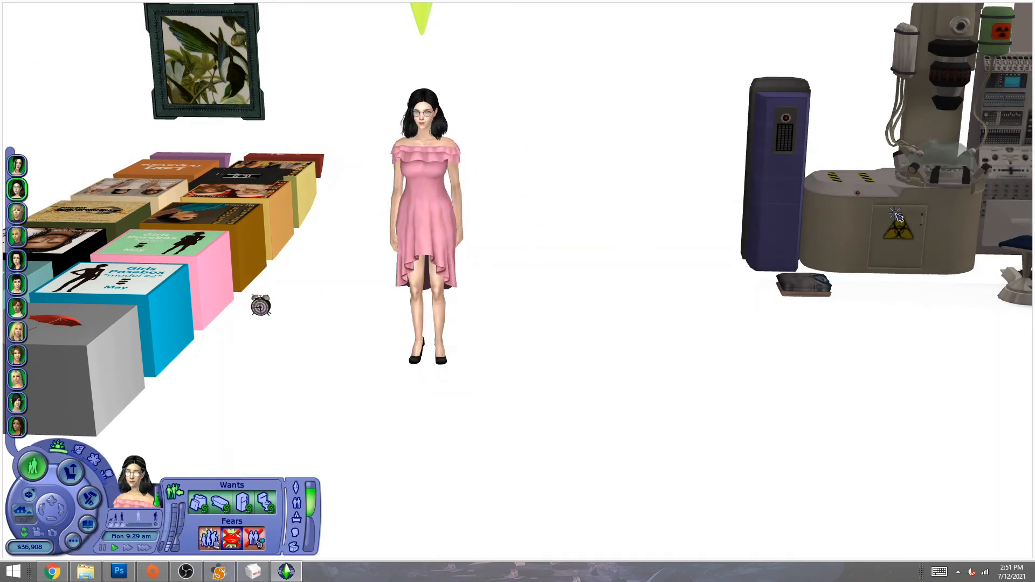
- Set a new fitness level, then start a pregnancy using Have Baby With and a chosen Sim
{"action": "left_click", "coordinate": [1004, 100]}
{"action": "left_click", "coordinate": [901, 53]}
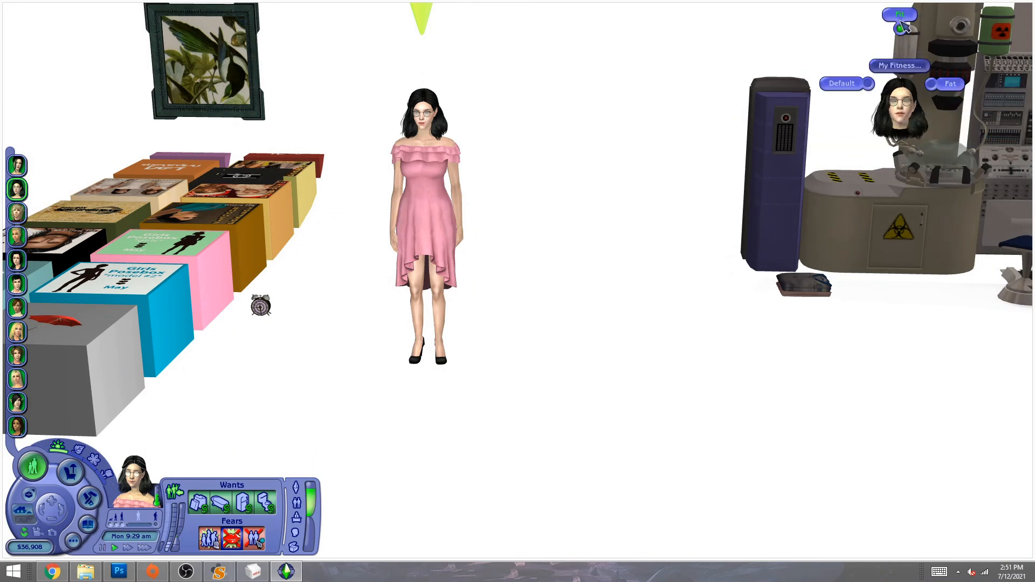
{"action": "left_click", "coordinate": [893, 127]}
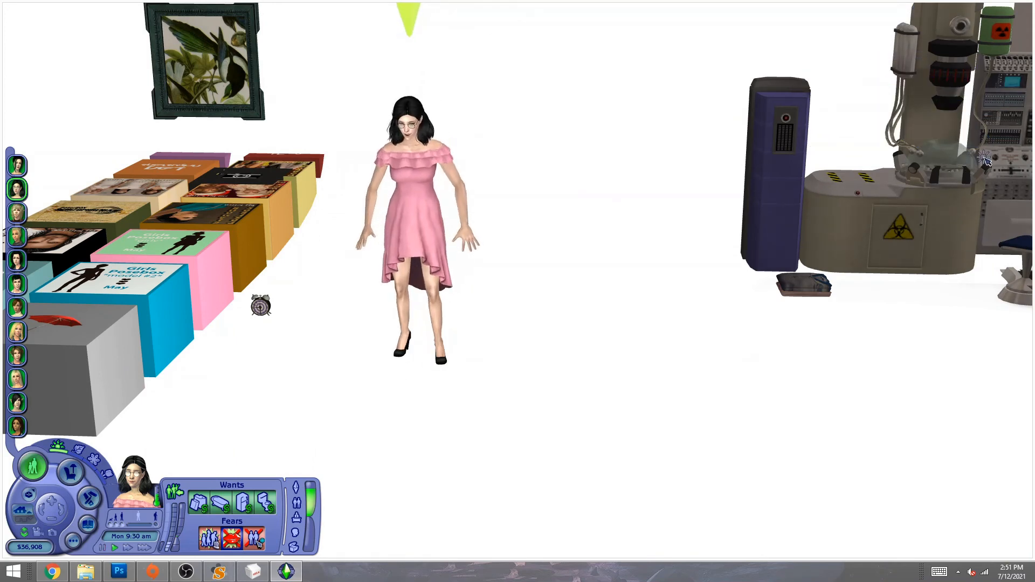
{"action": "left_click", "coordinate": [862, 198]}
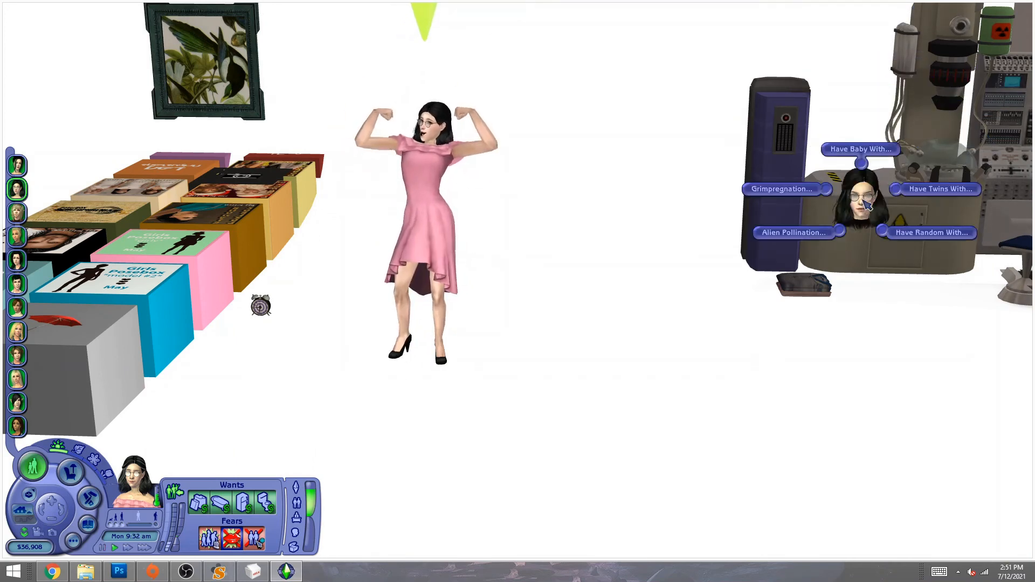
{"action": "left_click", "coordinate": [863, 154]}
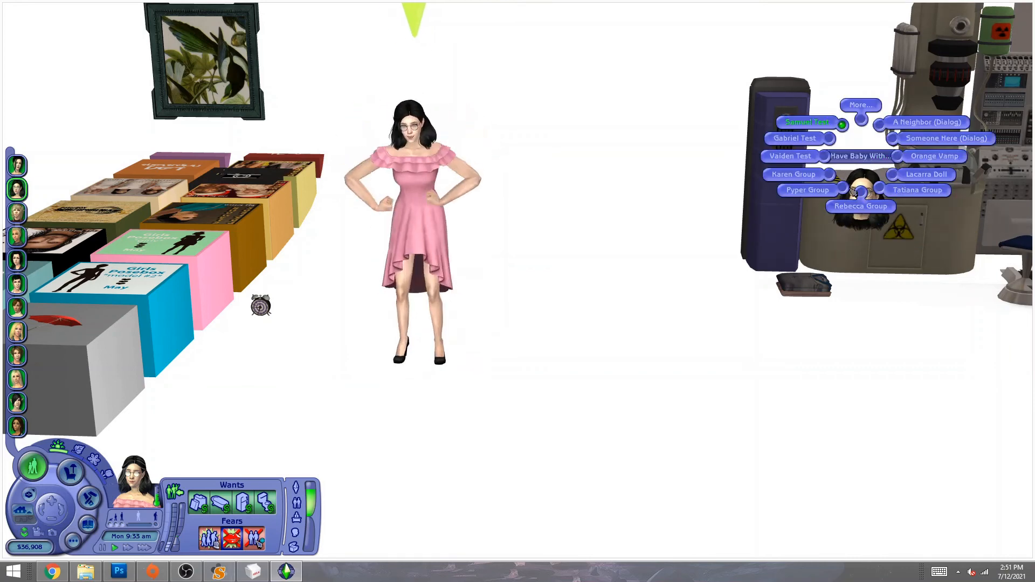
{"action": "left_click", "coordinate": [810, 123]}
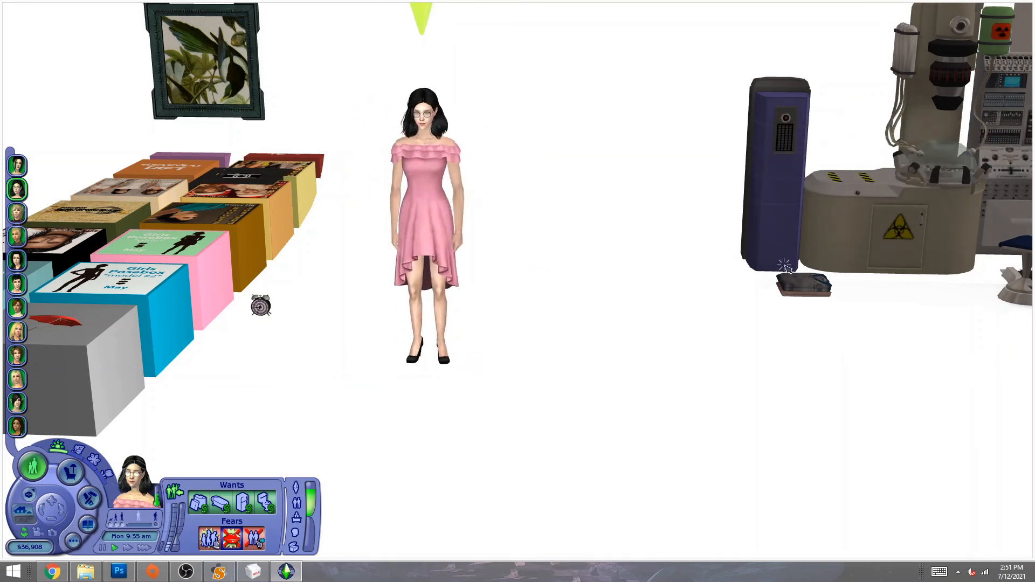
- Skip the pregnancy to the third trimester through the Pregnancy Stage options
{"action": "left_click", "coordinate": [819, 234]}
{"action": "left_click", "coordinate": [800, 263]}
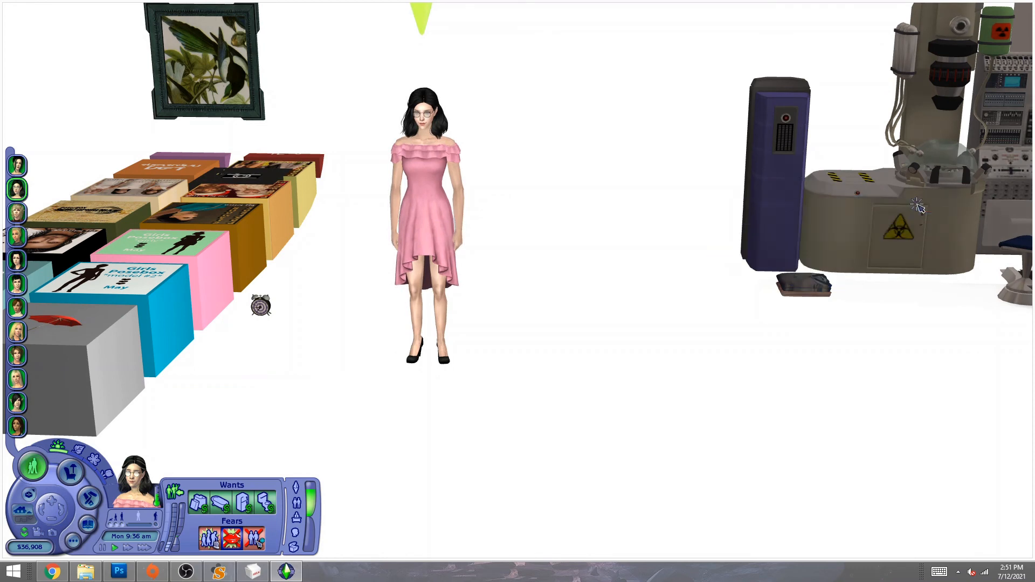
{"action": "left_click", "coordinate": [899, 206]}
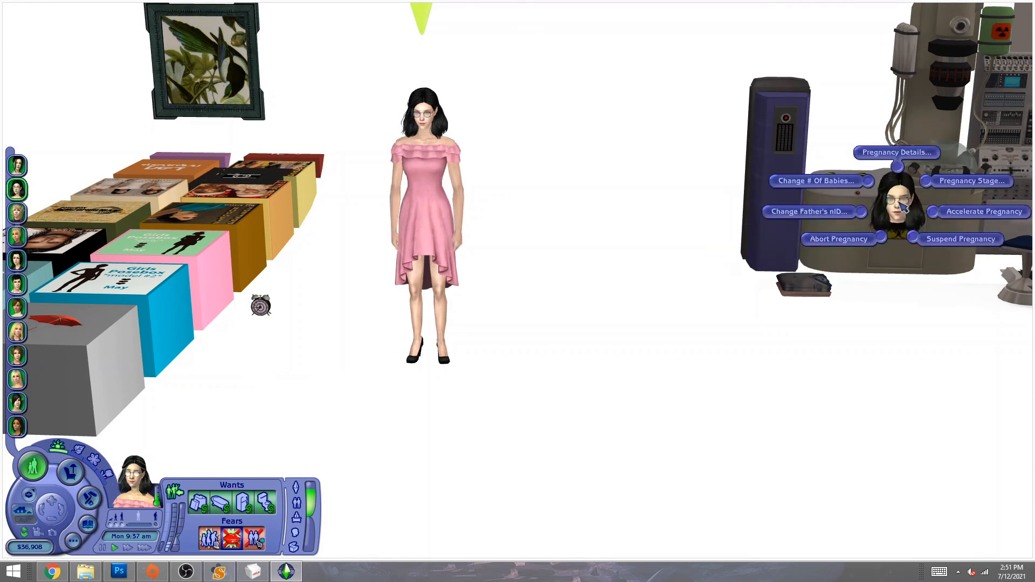
{"action": "left_click", "coordinate": [962, 182]}
{"action": "left_click", "coordinate": [957, 203]}
{"action": "scroll", "coordinate": [519, 276], "scroll_direction": "up", "scroll_amount": 4}
{"action": "middle_click_drag", "start_coordinate": [518, 275], "coordinate": [573, 286]}
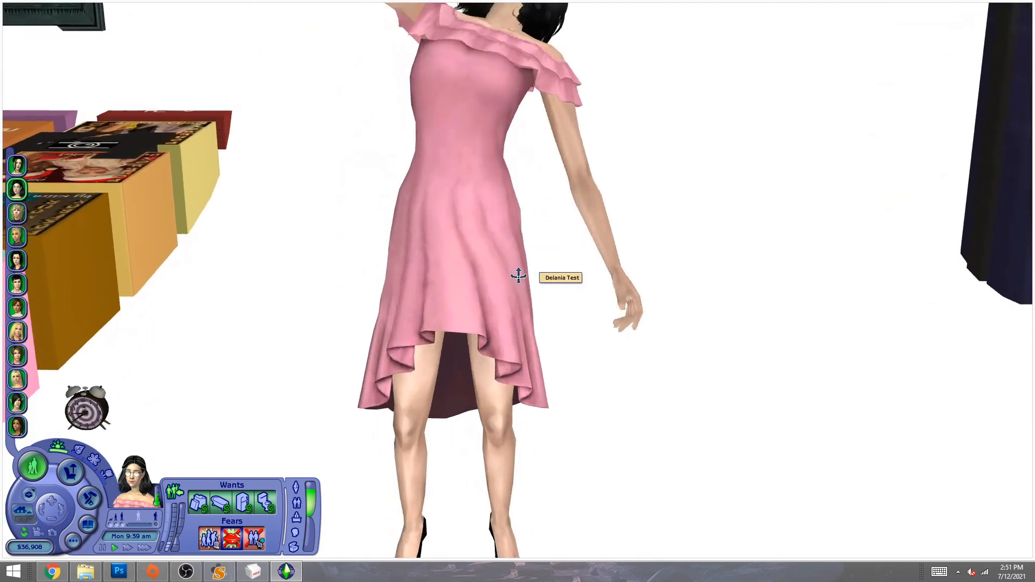
{"action": "scroll", "coordinate": [573, 289], "scroll_direction": "down", "scroll_amount": 4}
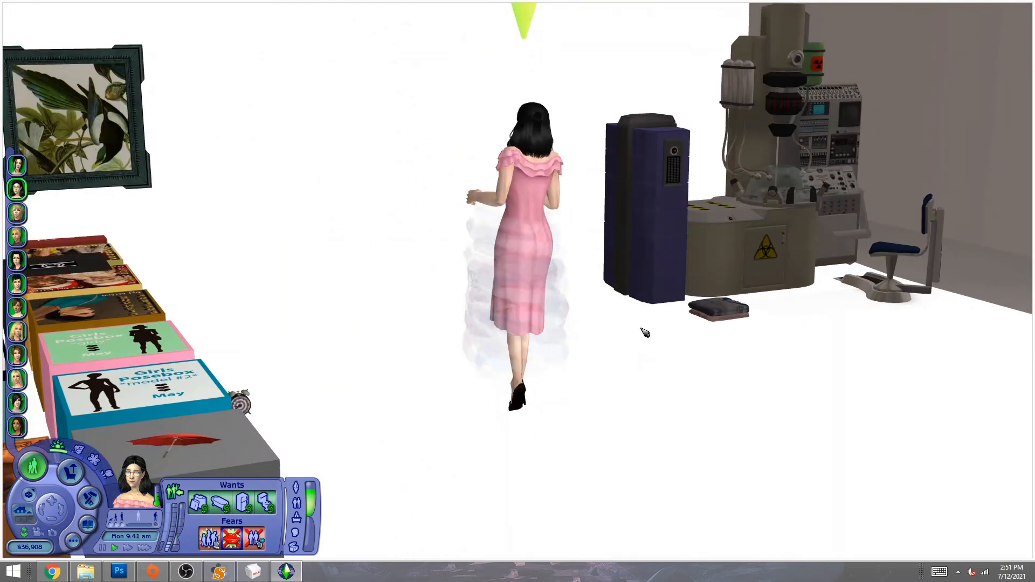
- Change the pregnant Sim into her everyday pink ruffle dress from the clothes pile
{"action": "left_click", "coordinate": [725, 310]}
{"action": "left_click", "coordinate": [696, 314]}
{"action": "left_click", "coordinate": [659, 276]}
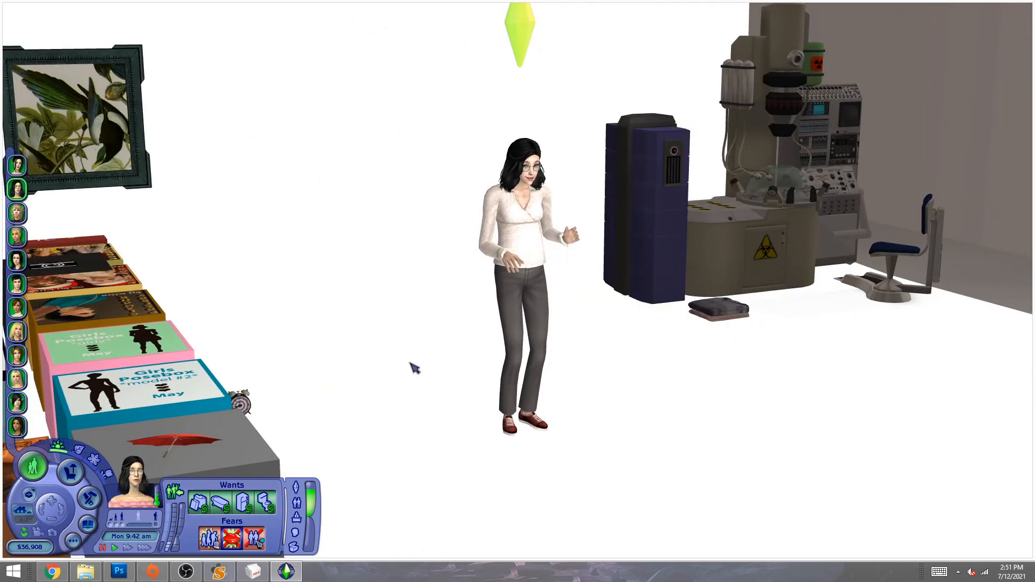
{"action": "scroll", "coordinate": [375, 320], "scroll_direction": "up", "scroll_amount": 4}
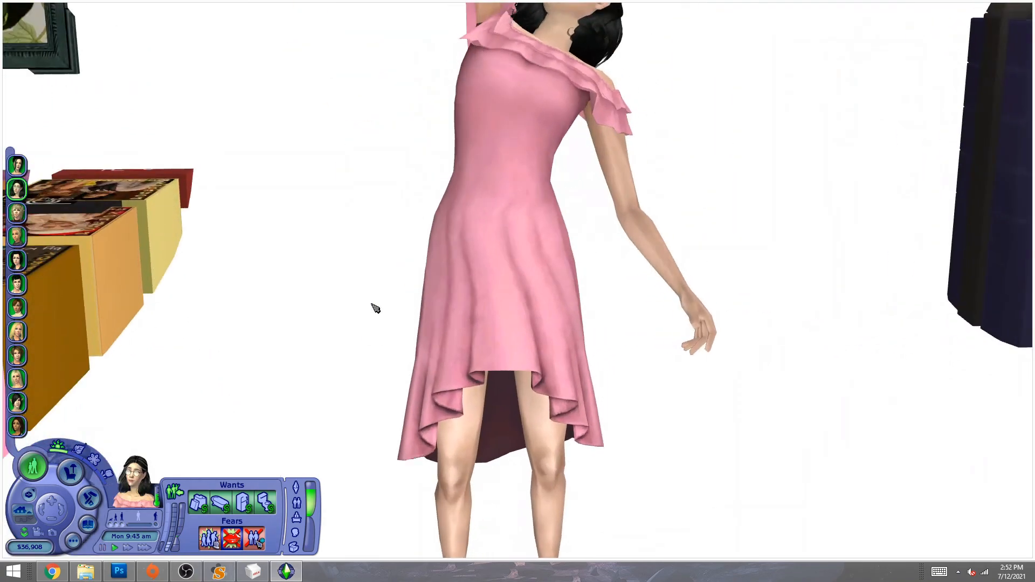
{"action": "scroll", "coordinate": [376, 309], "scroll_direction": "down", "scroll_amount": 4}
{"action": "middle_click_drag", "start_coordinate": [467, 339], "coordinate": [467, 339]}
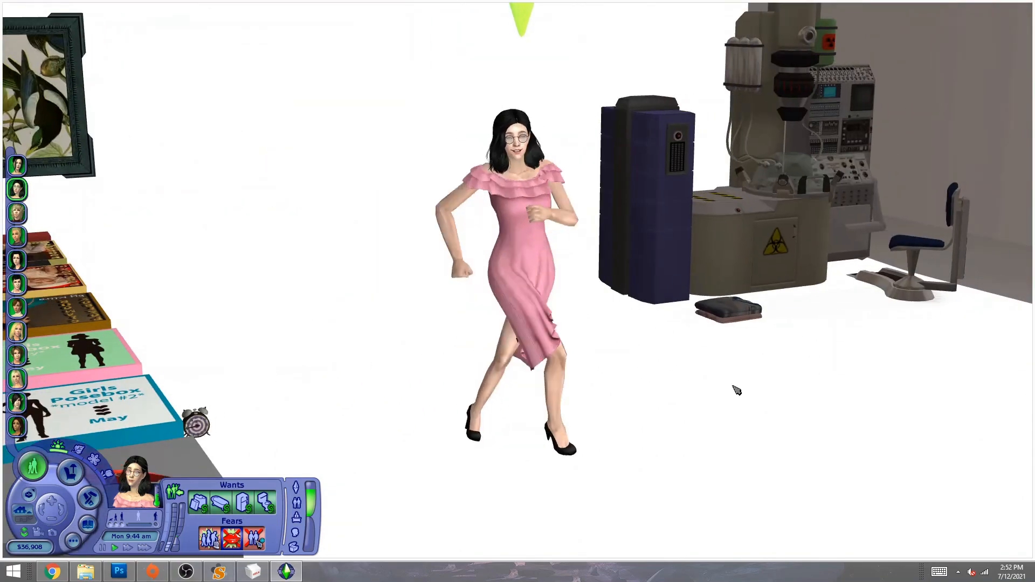
- Reapply the pink dress as her everyday outfit, then pause the game and orbit around her
{"action": "left_click", "coordinate": [732, 311]}
{"action": "left_click", "coordinate": [654, 308]}
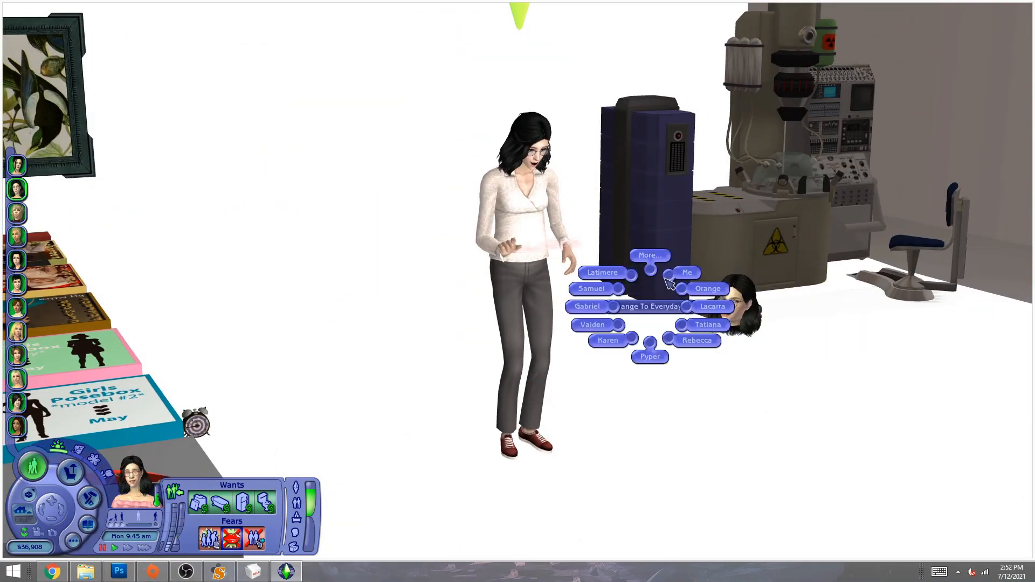
{"action": "left_click", "coordinate": [670, 277]}
{"action": "middle_click_drag", "start_coordinate": [403, 355], "coordinate": [403, 355]}
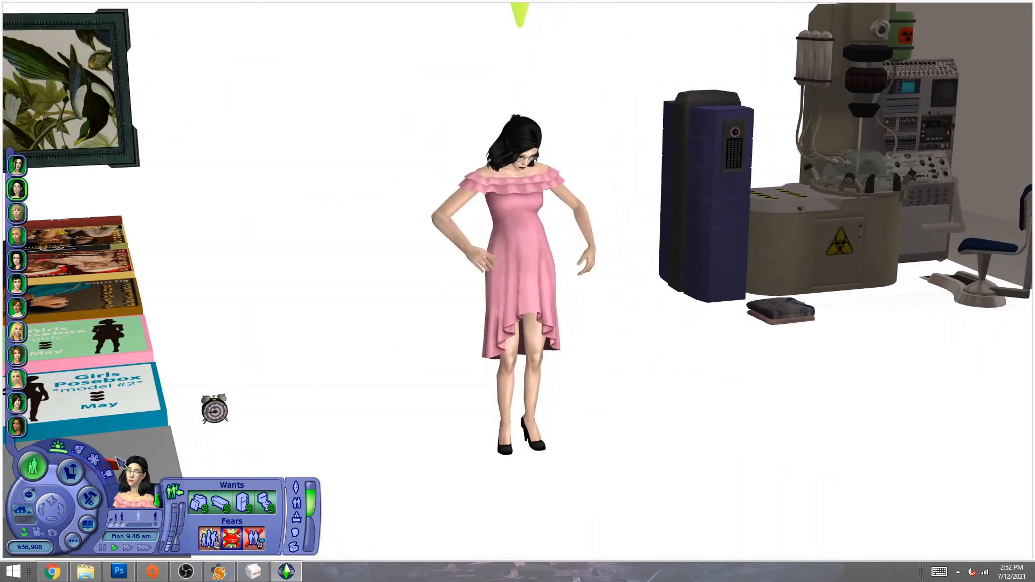
{"action": "left_click", "coordinate": [71, 470]}
{"action": "middle_click_drag", "start_coordinate": [346, 392], "coordinate": [324, 224]}
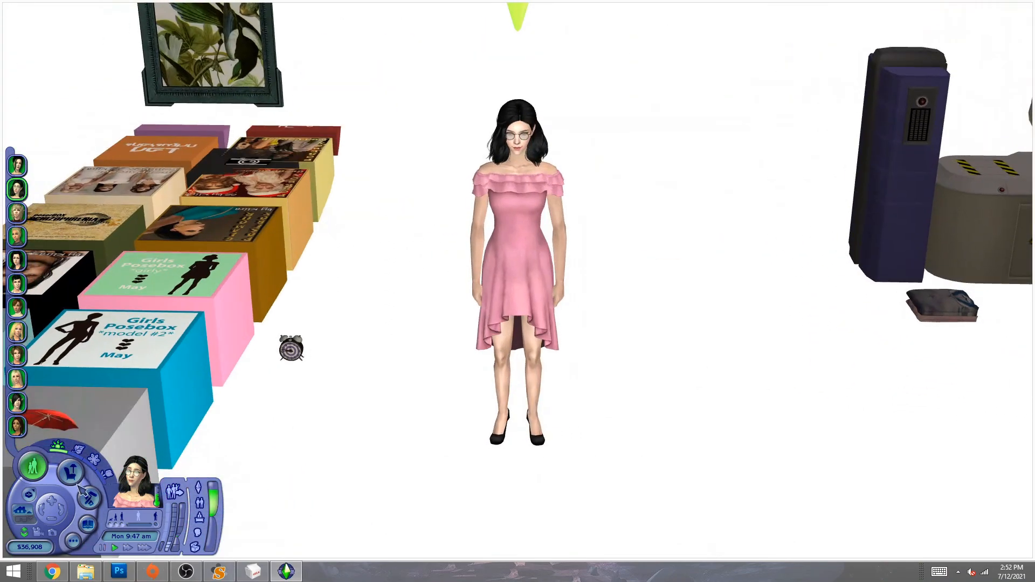
- Have the Sim perform the NL Gestures Scope Room gesture
{"action": "left_click", "coordinate": [229, 109]}
{"action": "left_click", "coordinate": [155, 102]}
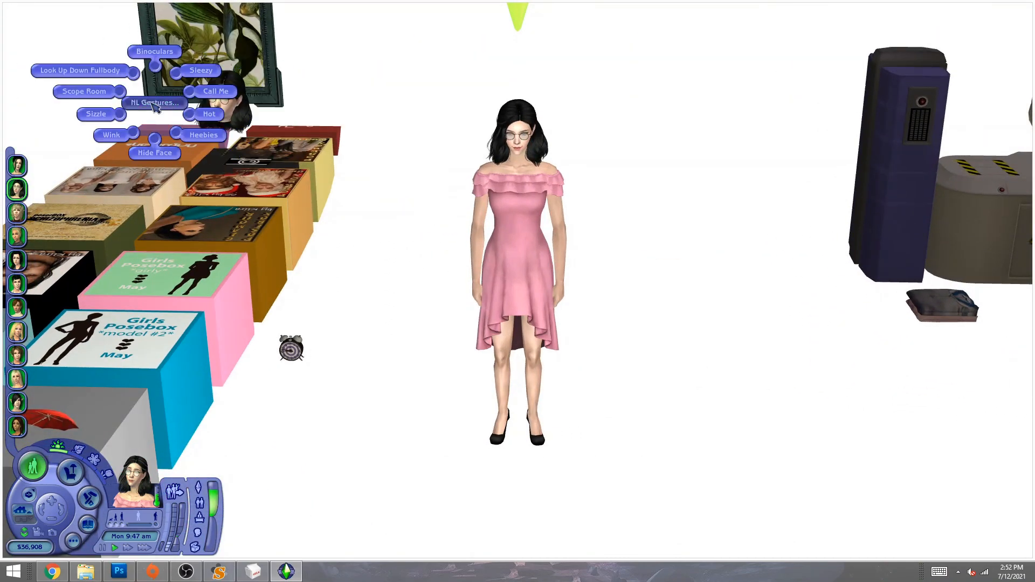
{"action": "left_click", "coordinate": [106, 92]}
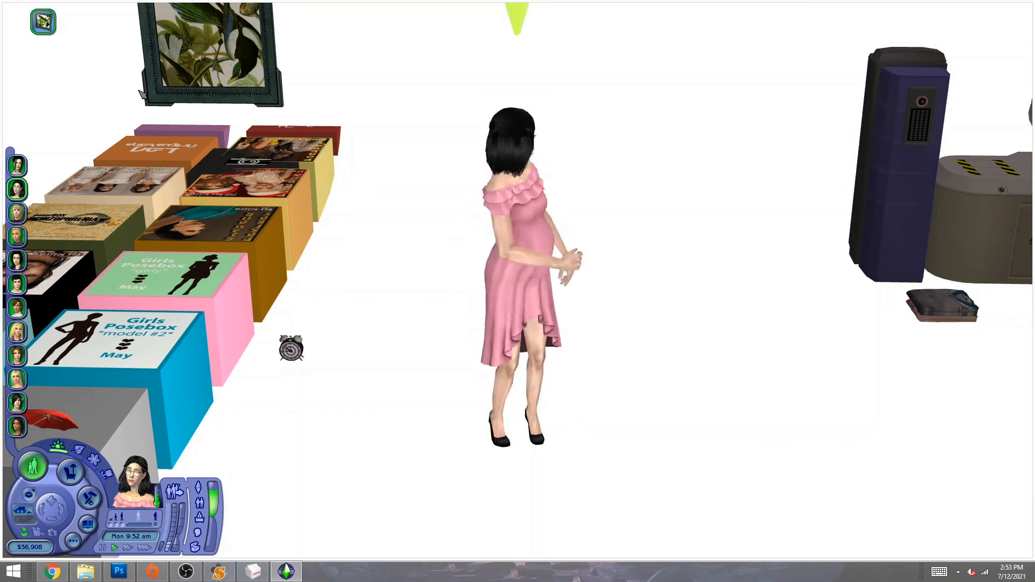
- Pause and zoom in from a low angle with the interface hidden to inspect the dress hem
{"action": "key", "text": "p"}
{"action": "middle_click_drag", "start_coordinate": [268, 215], "coordinate": [268, 156]}
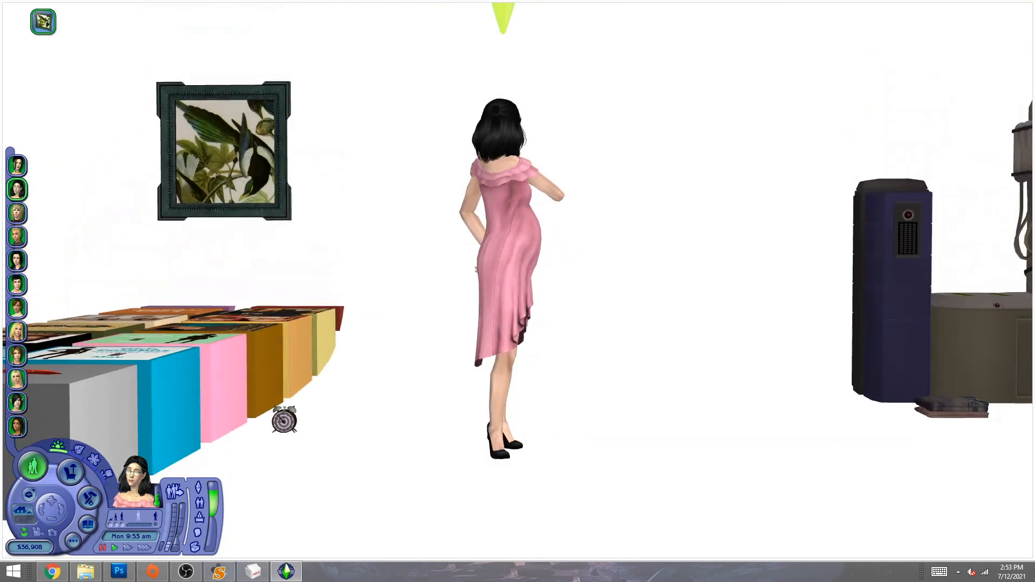
{"action": "key", "text": "Tab"}
{"action": "key", "text": "z"}
{"action": "key", "text": "z"}
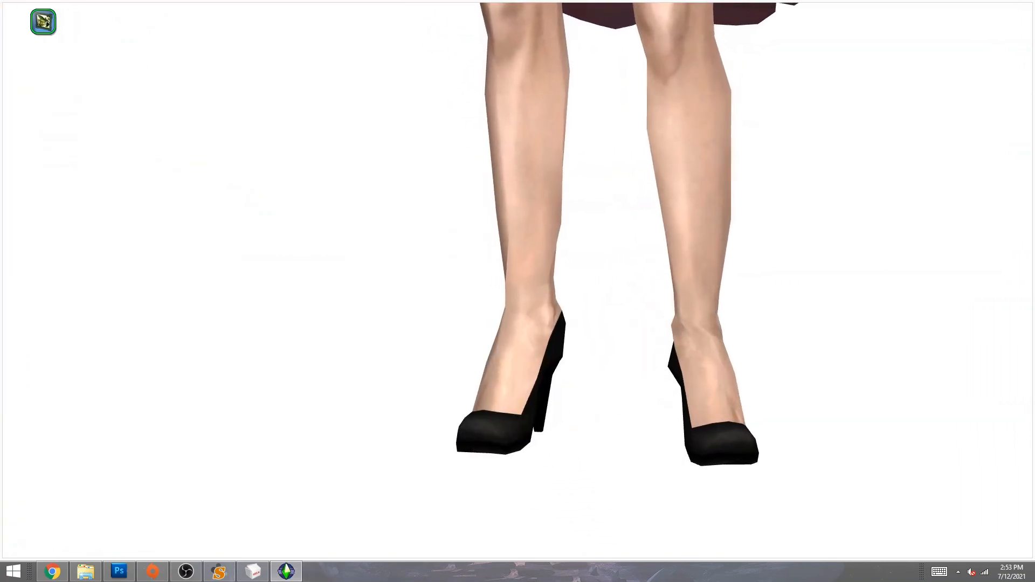
{"action": "key", "text": "Tab"}
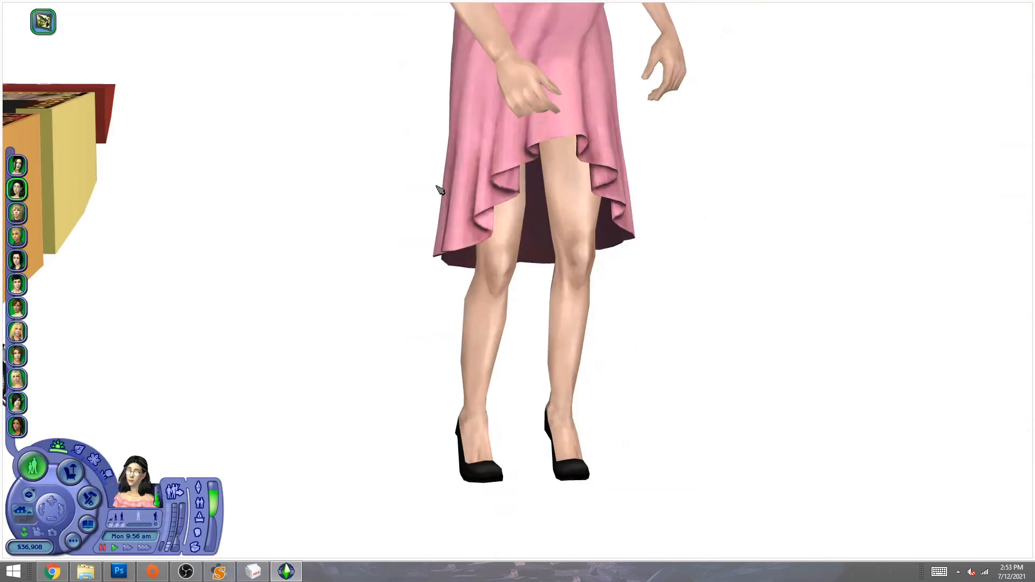
- Cancel the queued gesture and minimize the browser and Pictures windows, returning to the game
{"action": "left_click", "coordinate": [38, 18]}
{"action": "middle_click_drag", "start_coordinate": [547, 376], "coordinate": [547, 376]}
{"action": "left_click", "coordinate": [293, 579]}
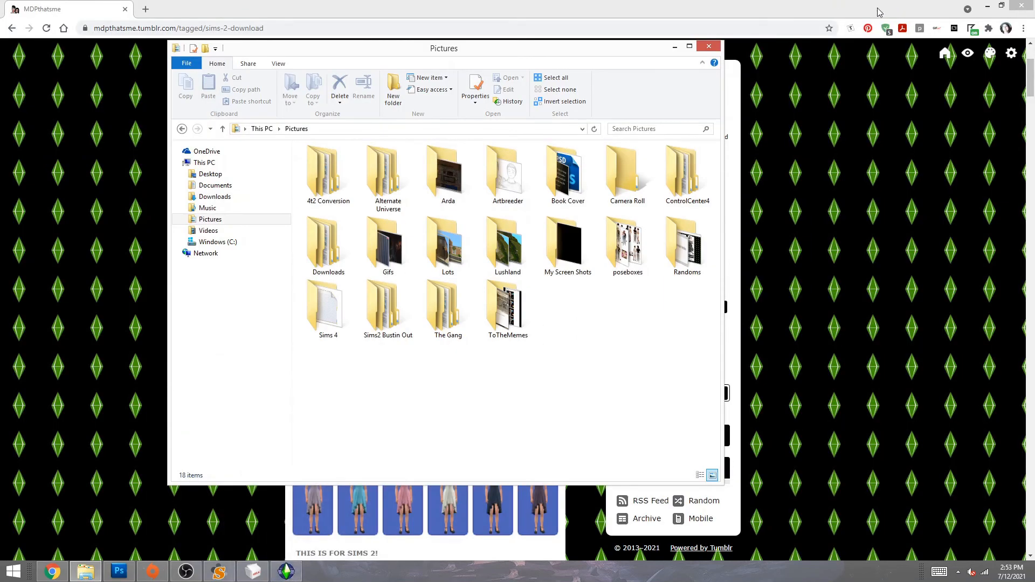
{"action": "left_click", "coordinate": [988, 5]}
{"action": "left_click", "coordinate": [674, 47]}
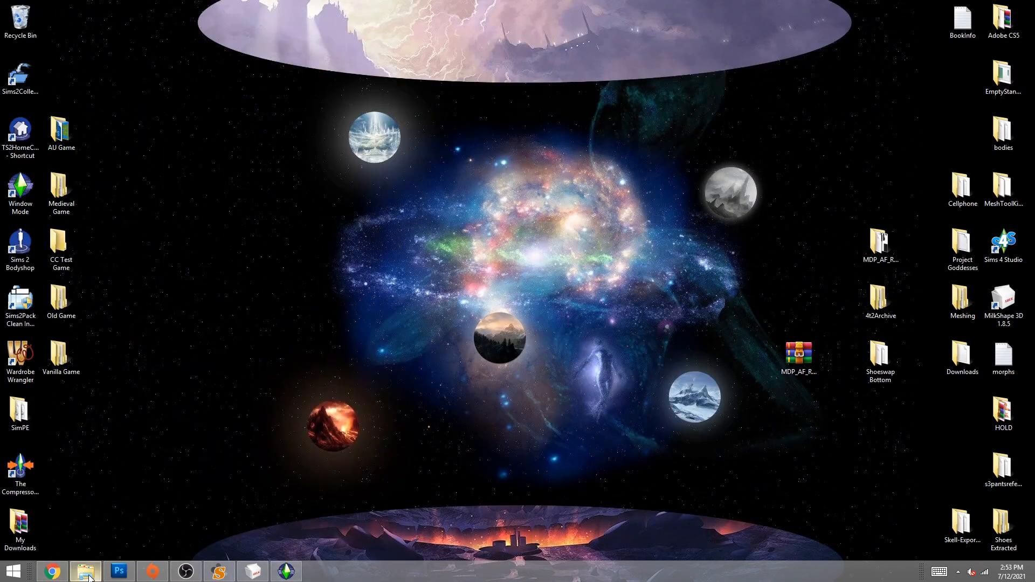
{"action": "left_click", "coordinate": [293, 579]}
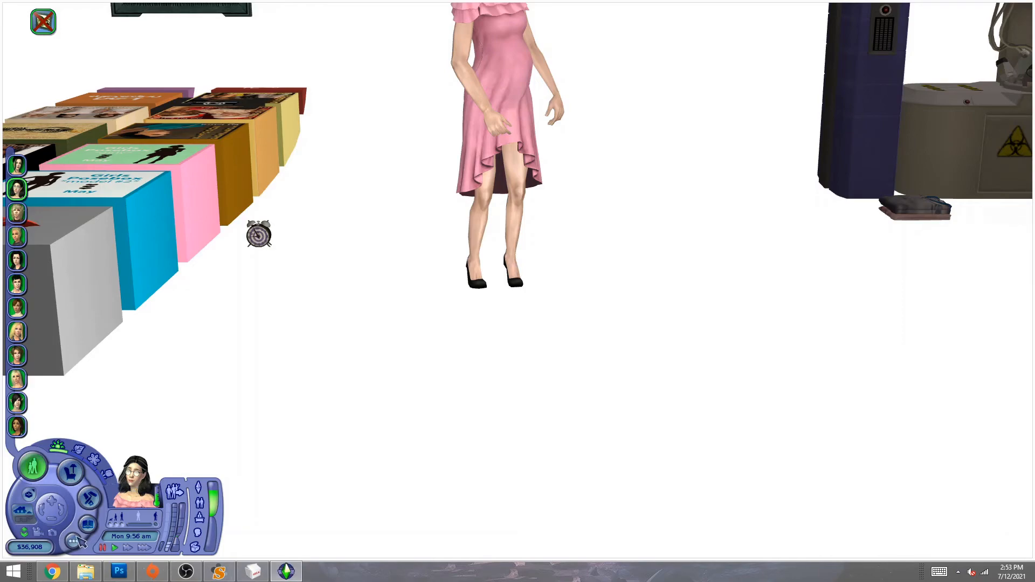
- Quit The Sims 2 from the options panel without saving
{"action": "left_click", "coordinate": [74, 540]}
{"action": "left_click", "coordinate": [138, 534]}
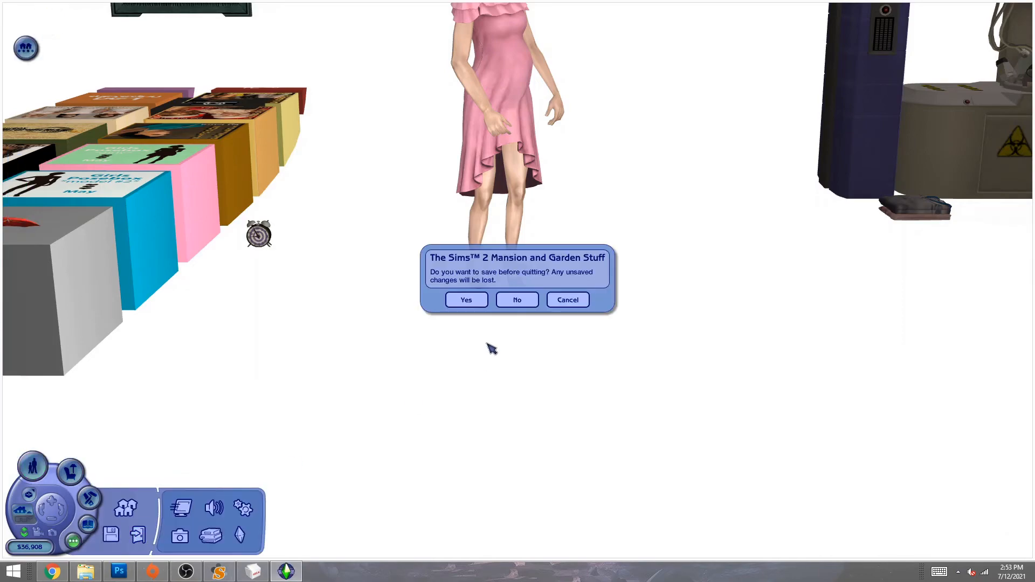
{"action": "left_click", "coordinate": [518, 300]}
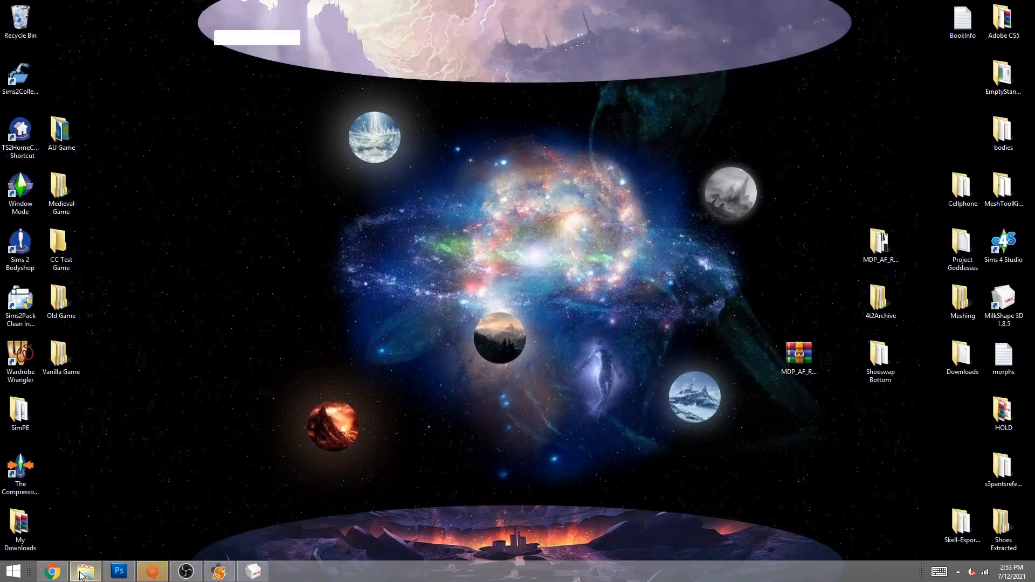
- Browse to Documents\EA Games\The Sims™ 2 Ultimate Collection\Downloads\0_tutorial in File Explorer
{"action": "left_click", "coordinate": [86, 572]}
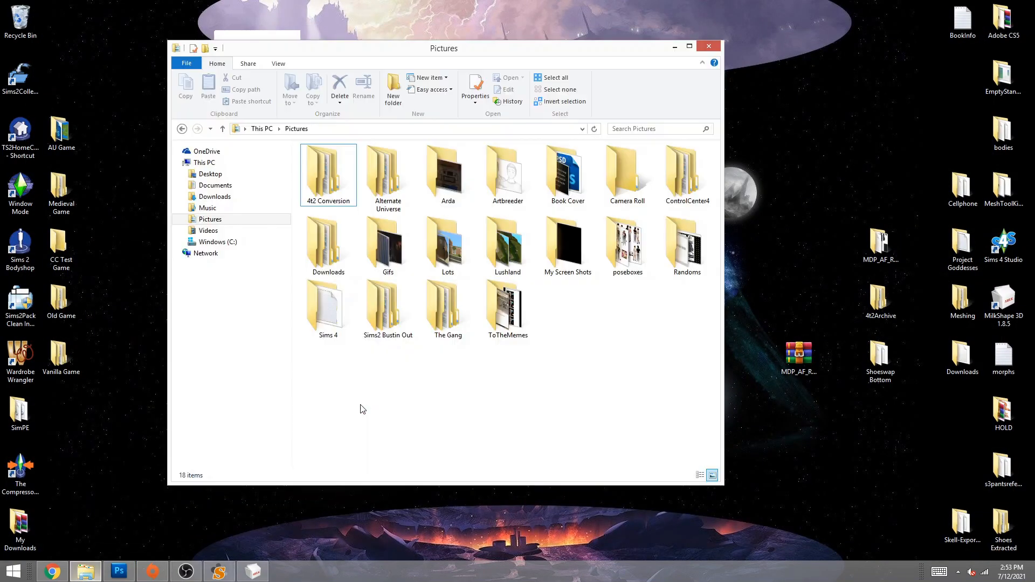
{"action": "left_click", "coordinate": [211, 186]}
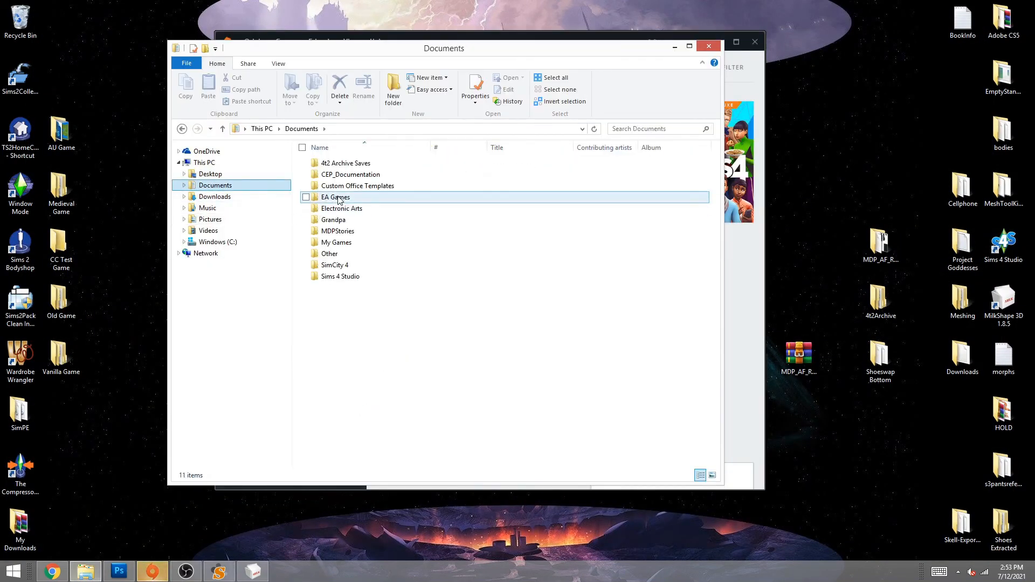
{"action": "double_click", "coordinate": [338, 199]}
{"action": "double_click", "coordinate": [343, 164]}
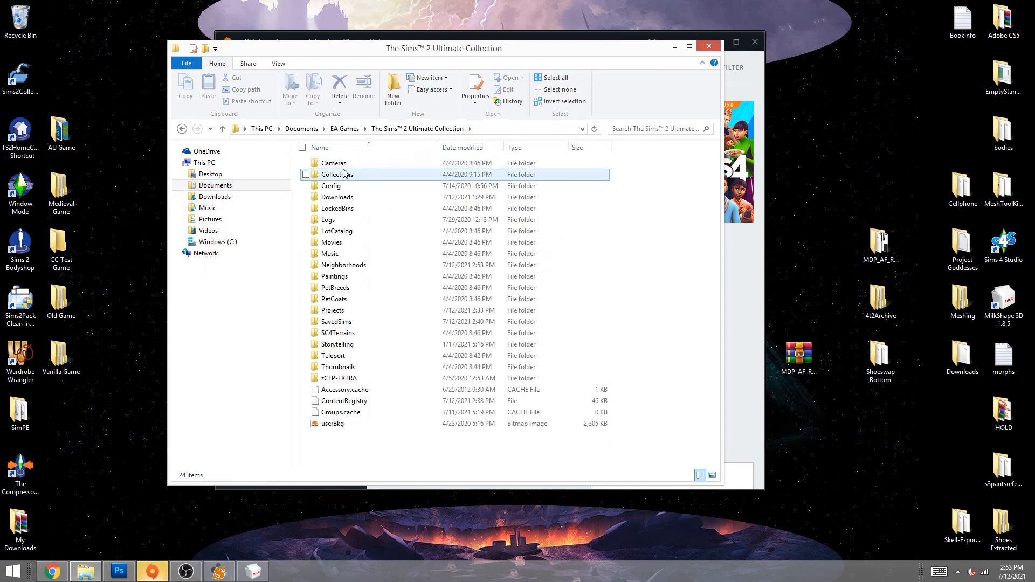
{"action": "left_click", "coordinate": [342, 198]}
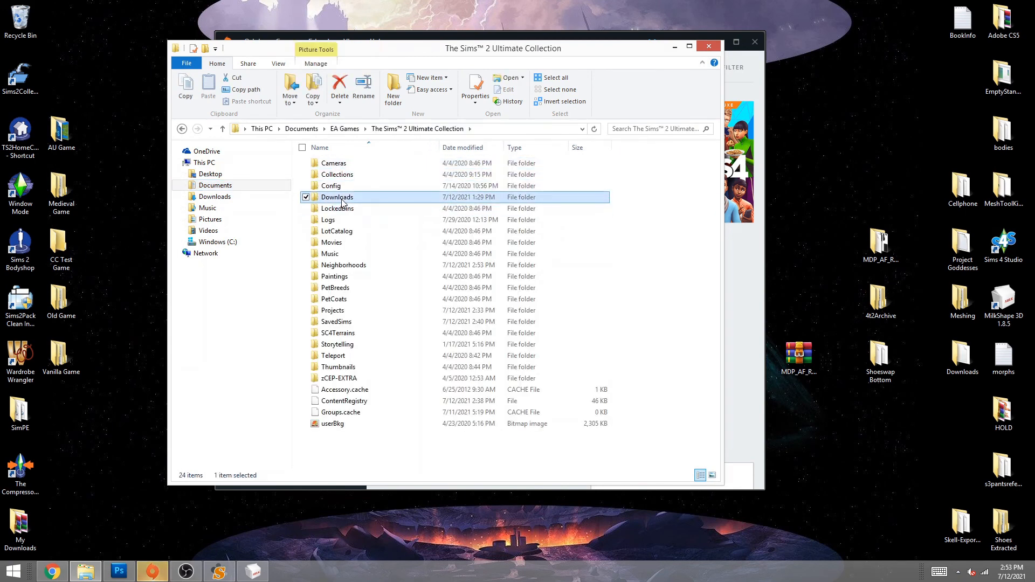
{"action": "double_click", "coordinate": [339, 197]}
{"action": "double_click", "coordinate": [345, 163]}
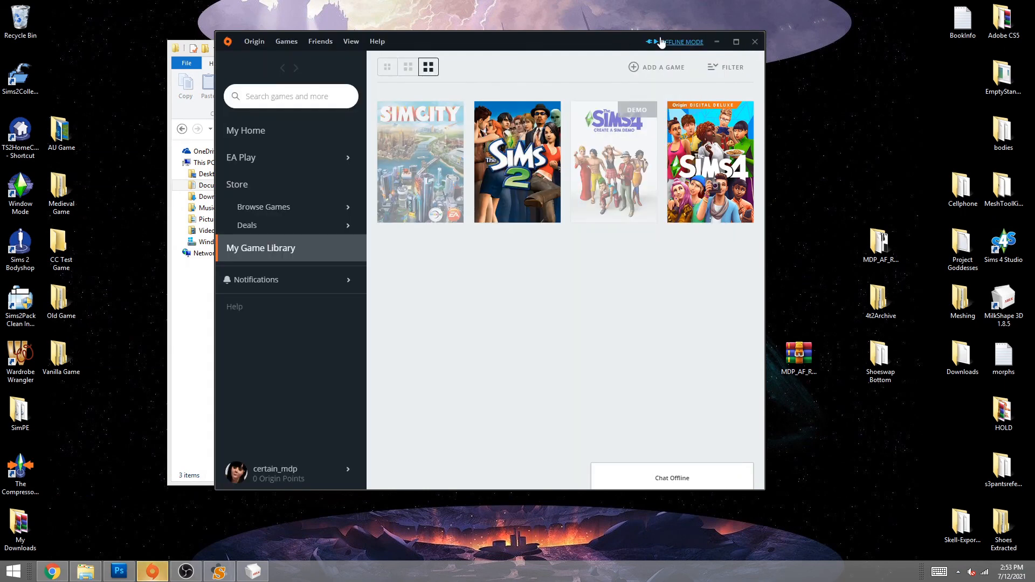
- Minimize the Origin launcher and select the SenatePumps folder in 0_tutorial
{"action": "left_click", "coordinate": [618, 36]}
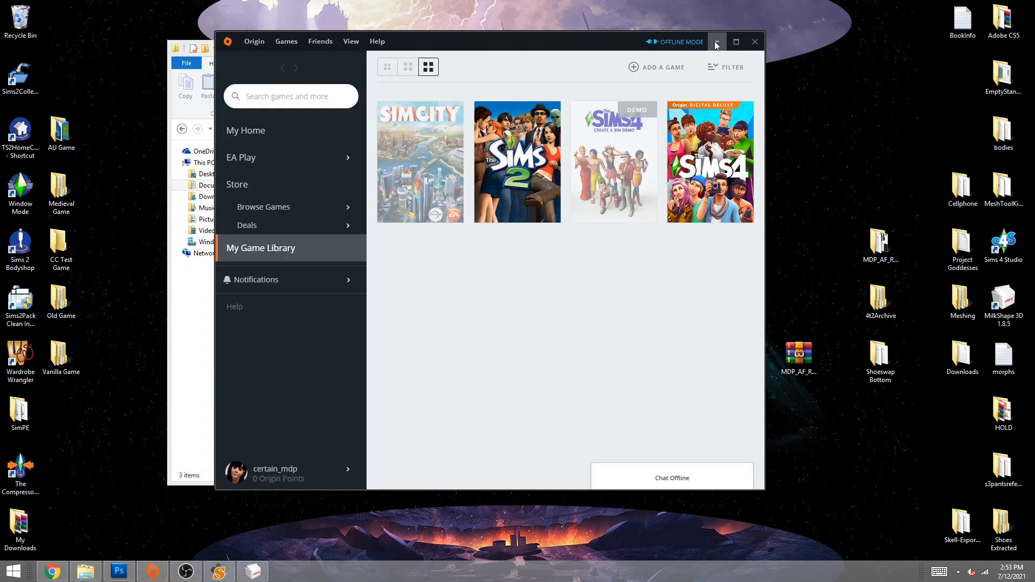
{"action": "left_click", "coordinate": [715, 44]}
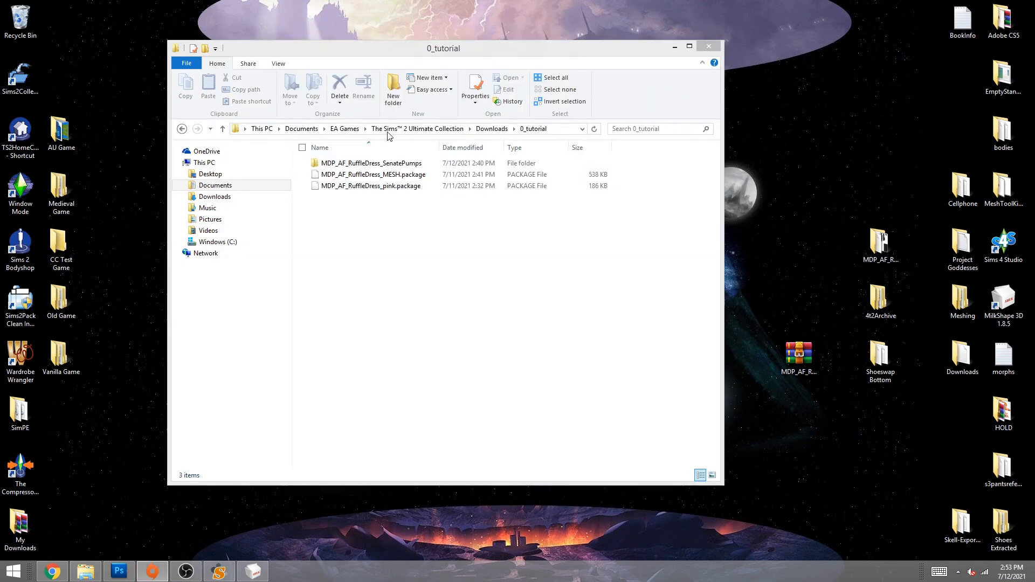
{"action": "left_click", "coordinate": [797, 356]}
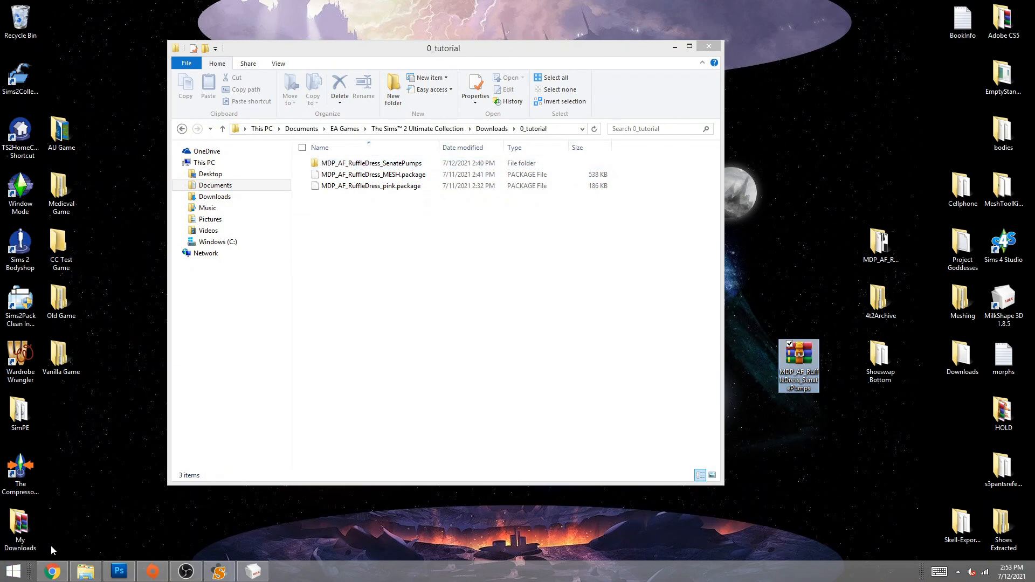
{"action": "left_click", "coordinate": [54, 574]}
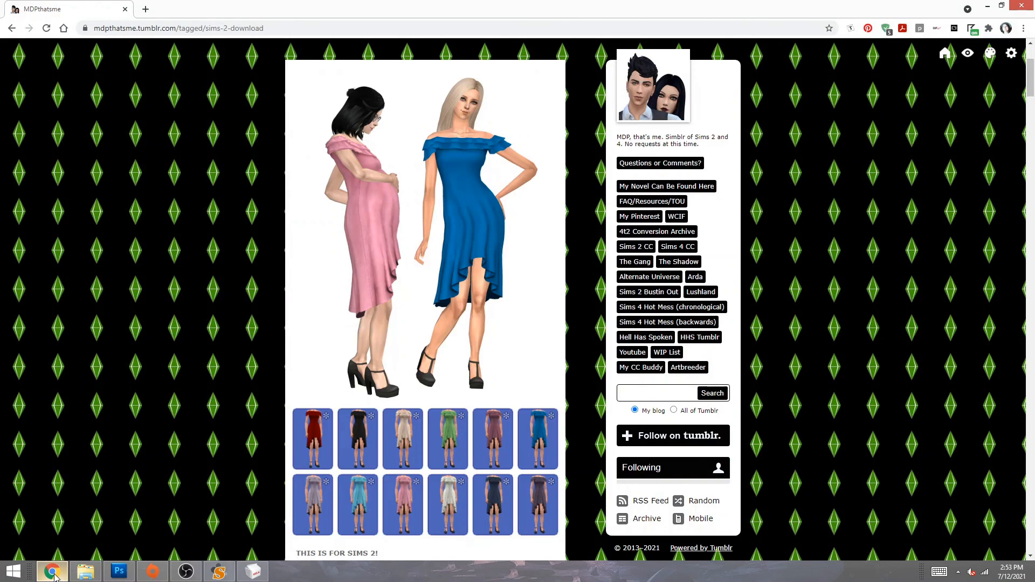
{"action": "left_click", "coordinate": [54, 575]}
{"action": "left_click", "coordinate": [349, 166]}
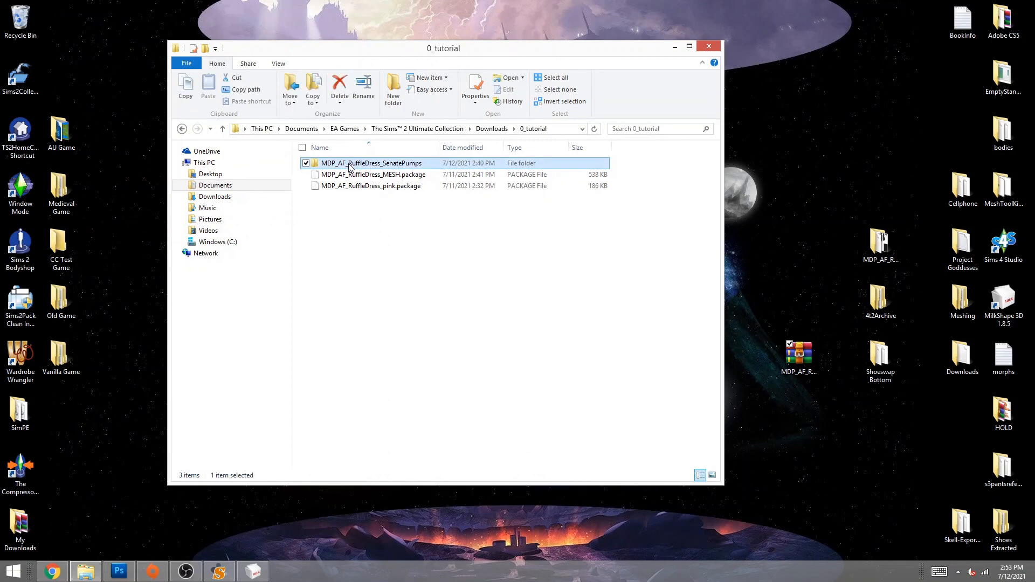
- Check the SenatePumps folder's files, then drag it onto the desktop MDP_AF_RuffleDress_SenatePumps.rar
{"action": "double_click", "coordinate": [363, 166]}
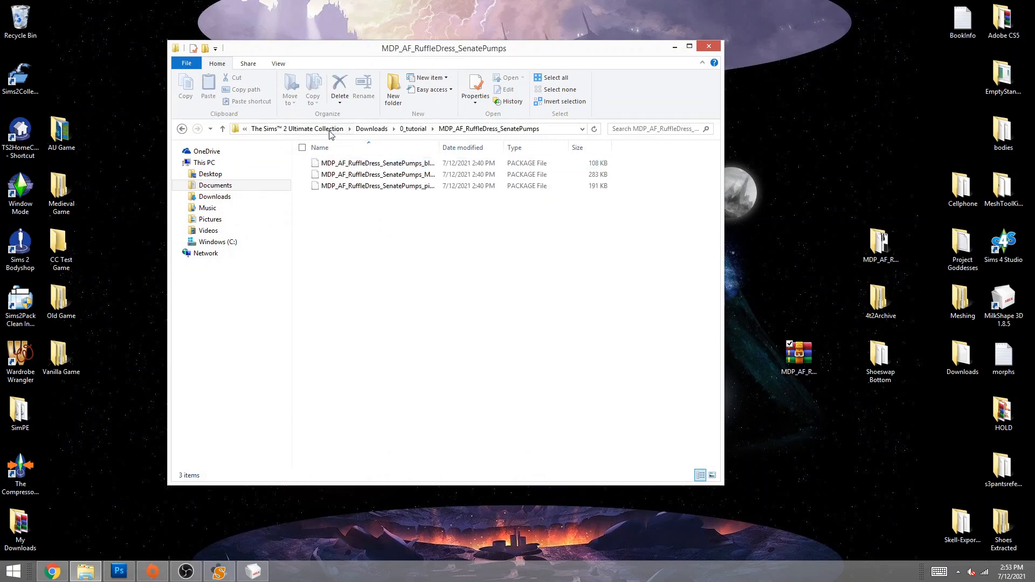
{"action": "left_click", "coordinate": [182, 128]}
{"action": "left_click_drag", "start_coordinate": [348, 167], "coordinate": [793, 351]}
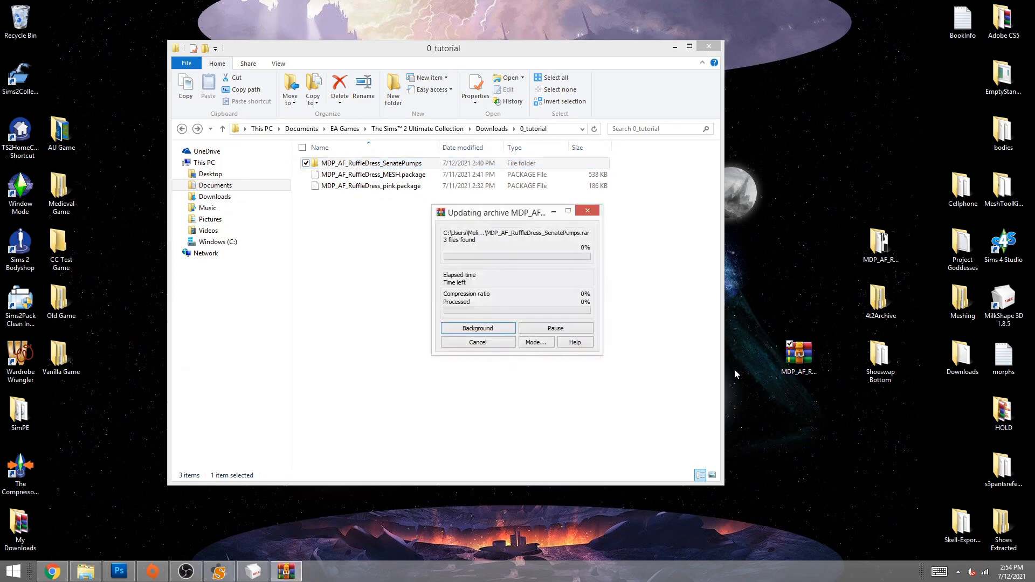
{"action": "left_click", "coordinate": [674, 47]}
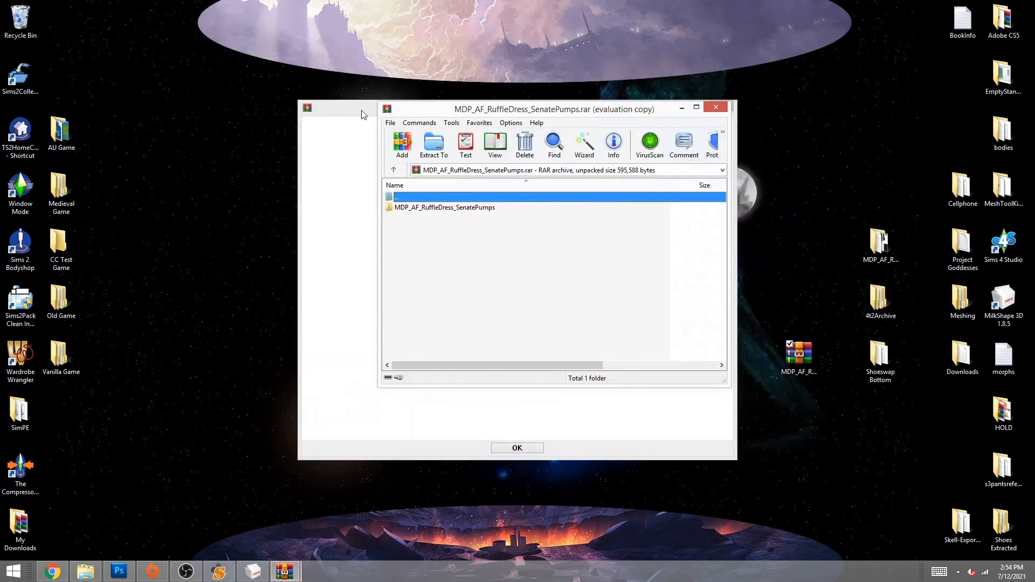
- Confirm the archive holds the SenatePumps folder (595,588 bytes), then close WinRAR
{"action": "left_click", "coordinate": [722, 108]}
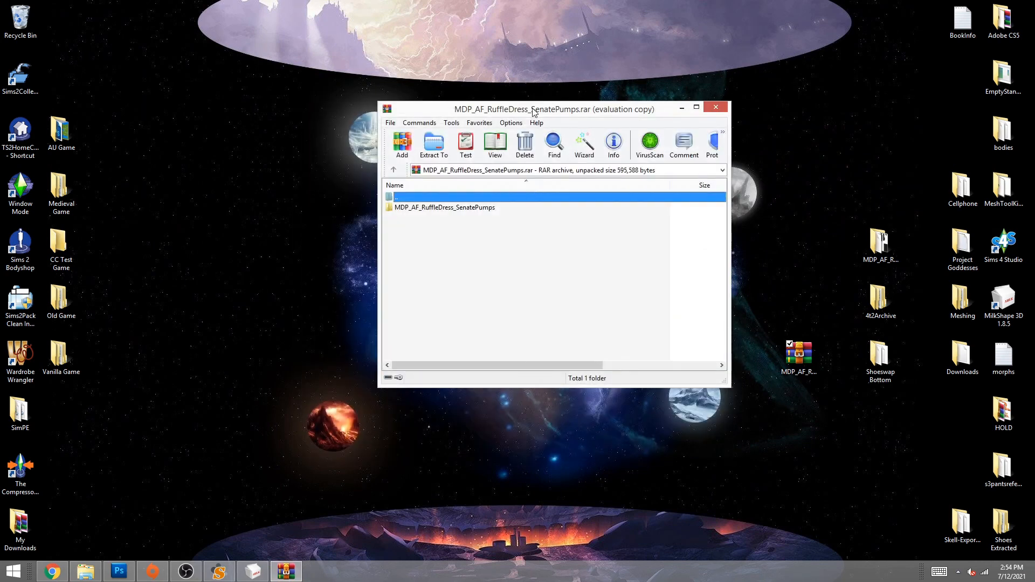
{"action": "left_click_drag", "start_coordinate": [532, 110], "coordinate": [476, 113]}
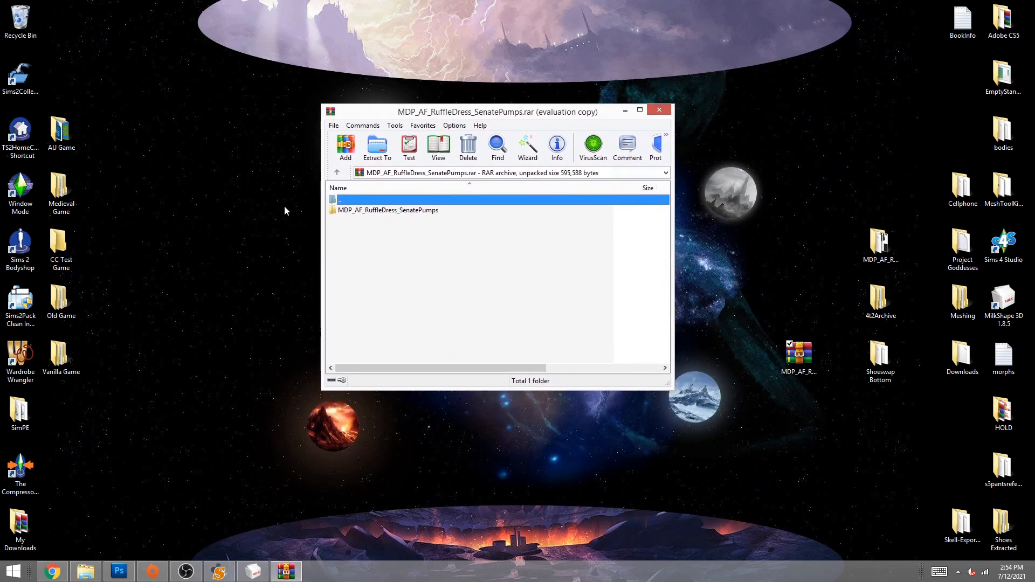
{"action": "left_click_drag", "start_coordinate": [427, 364], "coordinate": [365, 339]}
{"action": "left_click", "coordinate": [360, 212]}
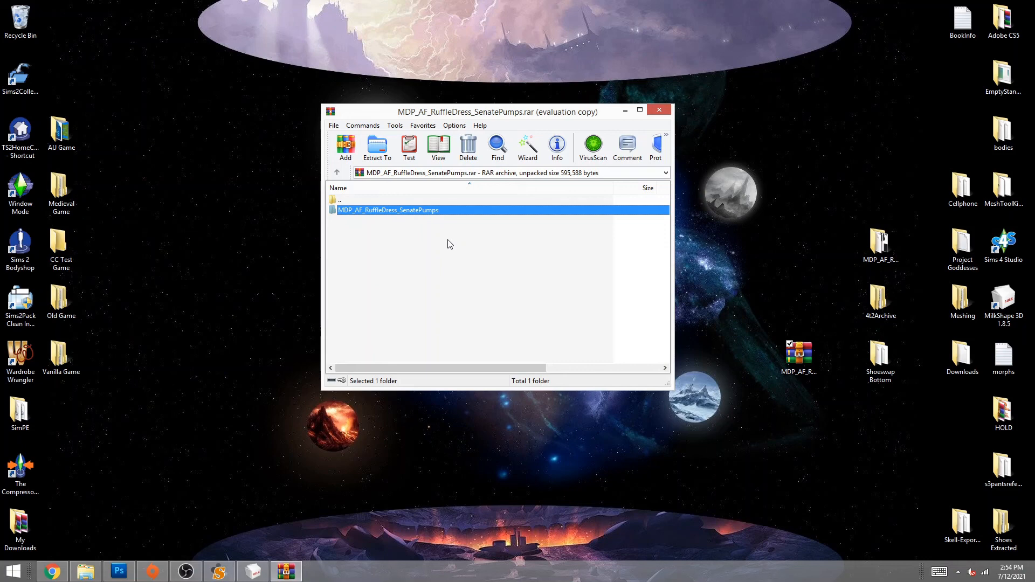
{"action": "left_click", "coordinate": [654, 110]}
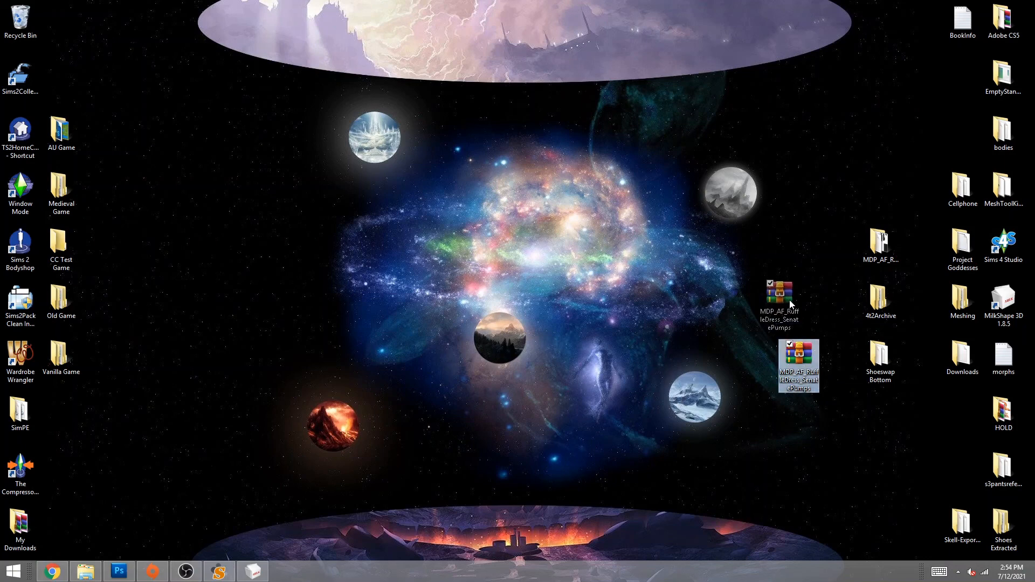
- Reposition the MDP_AF_RuffleDress_SenatePumps.rar icon beside the desktop folders and deselect it
{"action": "left_click_drag", "start_coordinate": [789, 300], "coordinate": [790, 300]}
{"action": "left_click", "coordinate": [684, 299]}
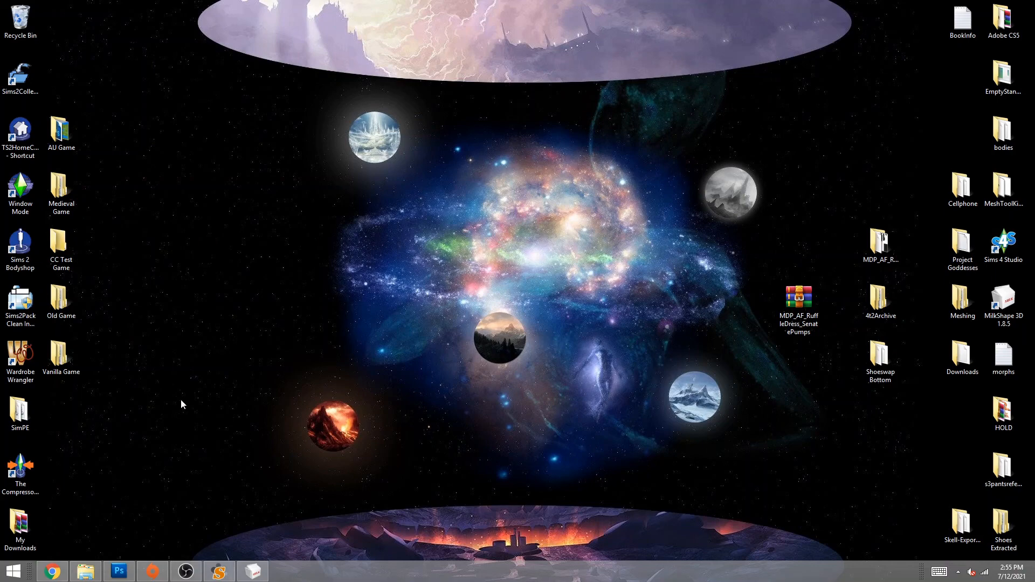
{"action": "left_click", "coordinate": [53, 571]}
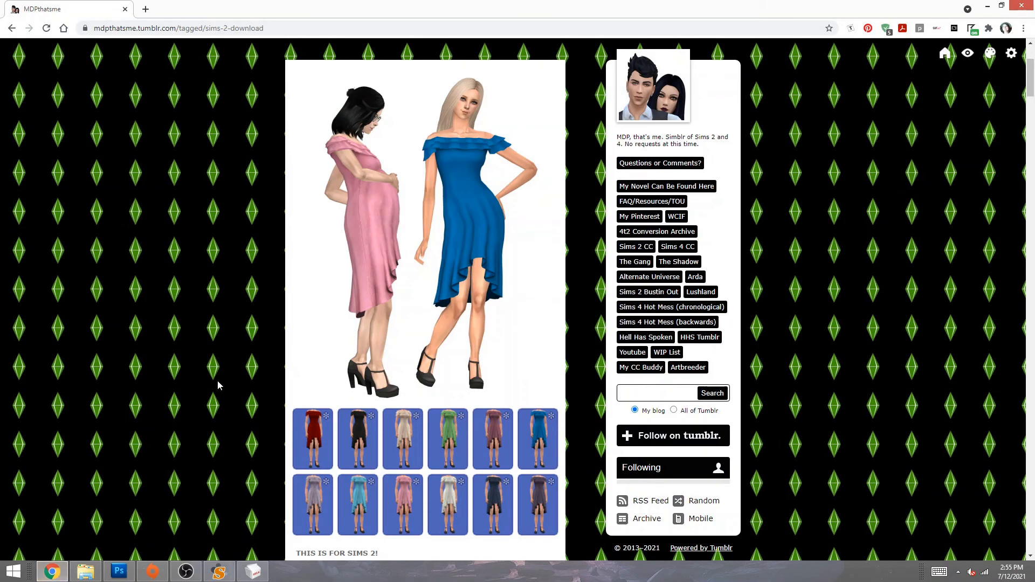
{"action": "scroll", "coordinate": [354, 237], "scroll_direction": "down", "scroll_amount": 5}
{"action": "scroll", "coordinate": [363, 339], "scroll_direction": "up", "scroll_amount": 3}
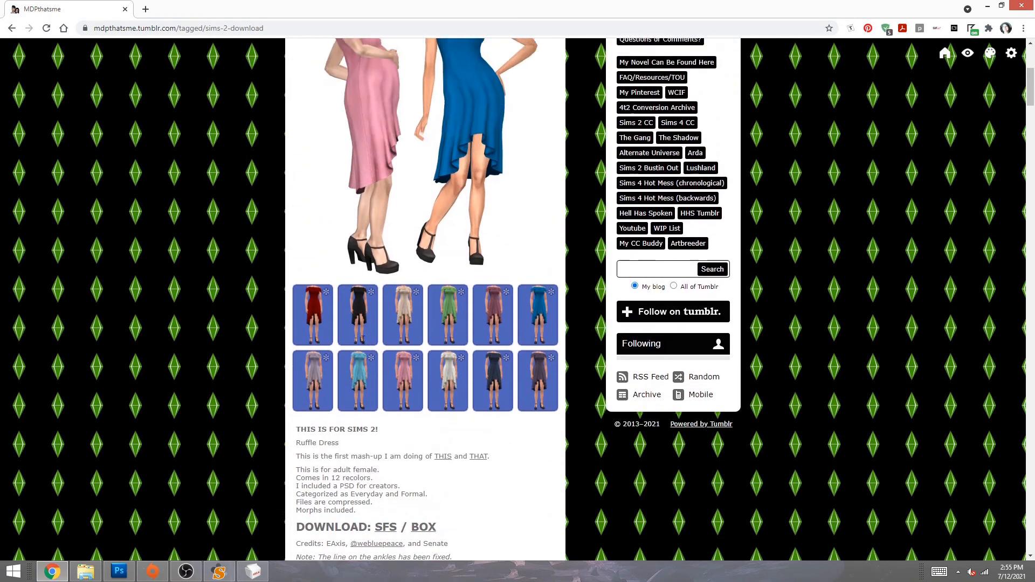
{"action": "scroll", "coordinate": [362, 339], "scroll_direction": "up", "scroll_amount": 3}
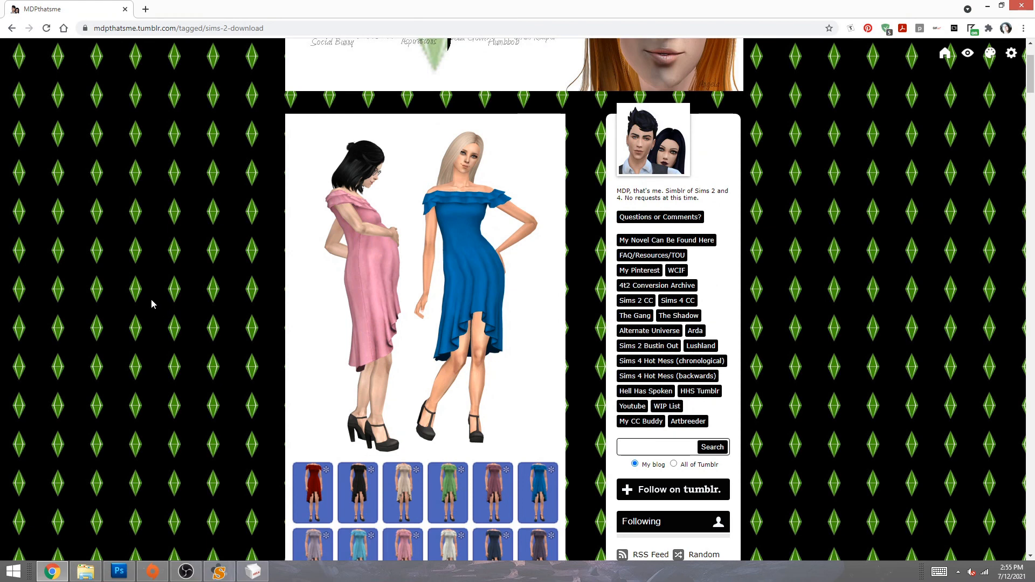
{"action": "scroll", "coordinate": [152, 303], "scroll_direction": "down", "scroll_amount": 2}
{"action": "scroll", "coordinate": [154, 305], "scroll_direction": "down", "scroll_amount": 3}
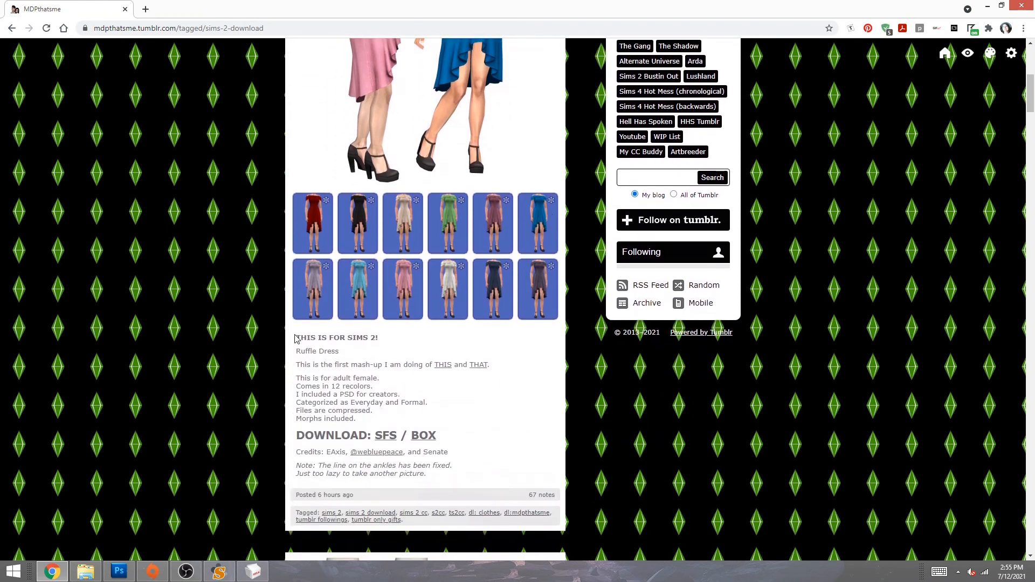
{"action": "left_click_drag", "start_coordinate": [300, 452], "coordinate": [455, 454]}
{"action": "left_click", "coordinate": [451, 456]}
{"action": "left_click_drag", "start_coordinate": [462, 452], "coordinate": [294, 452]}
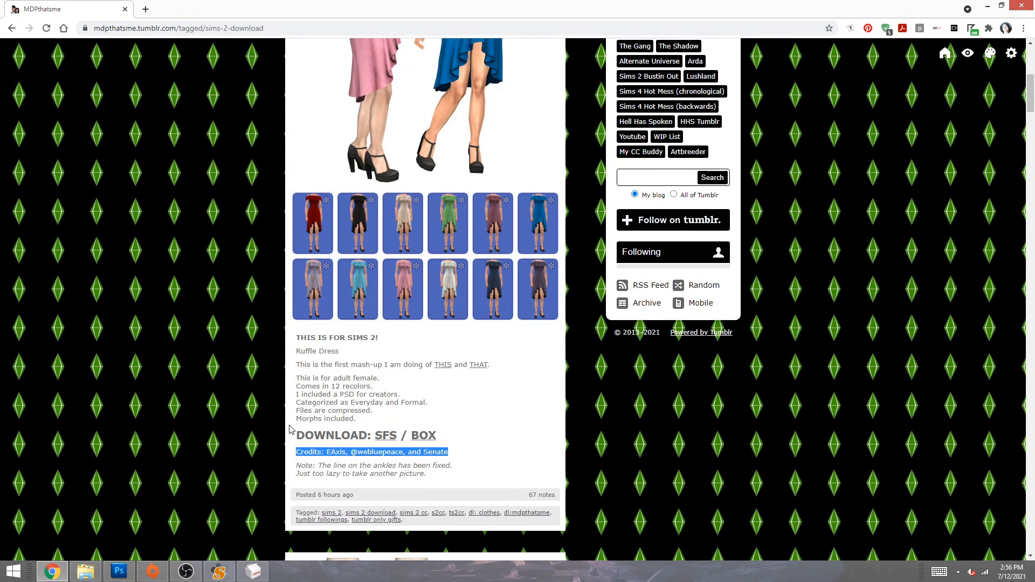
{"action": "left_click", "coordinate": [289, 429]}
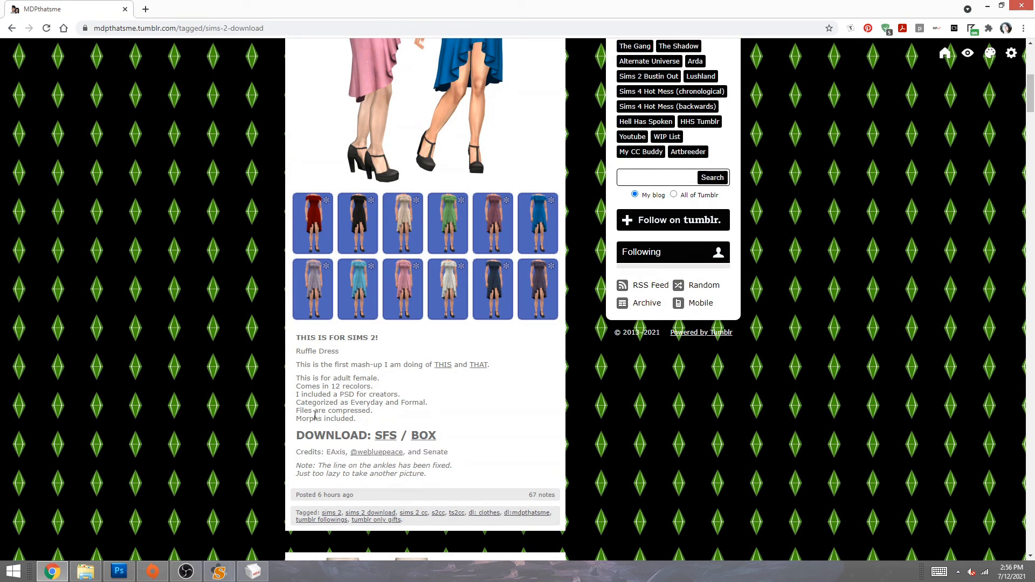
{"action": "scroll", "coordinate": [315, 415], "scroll_direction": "up", "scroll_amount": 2}
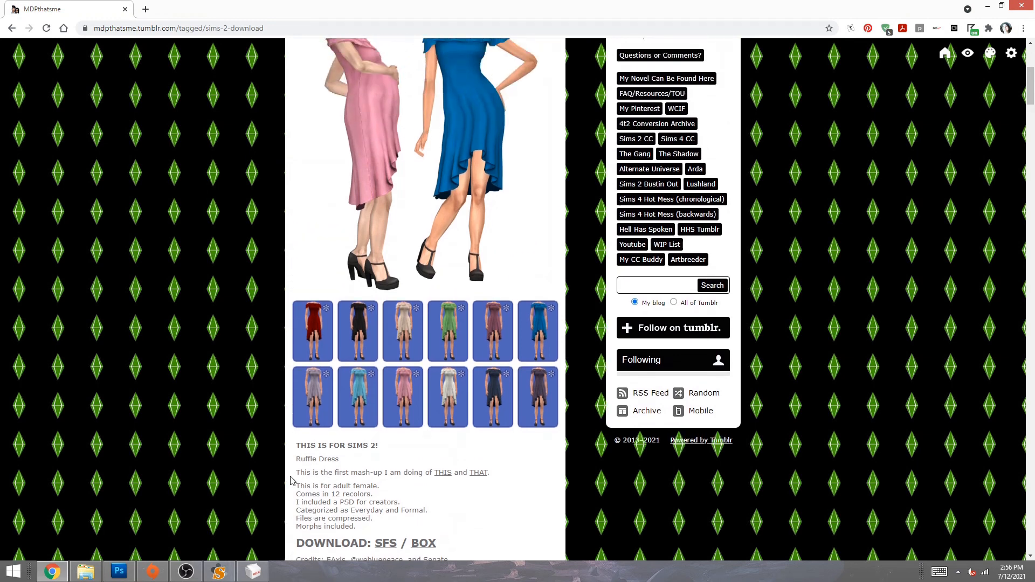
{"action": "scroll", "coordinate": [291, 479], "scroll_direction": "down", "scroll_amount": 1}
{"action": "left_click_drag", "start_coordinate": [296, 433], "coordinate": [386, 441]}
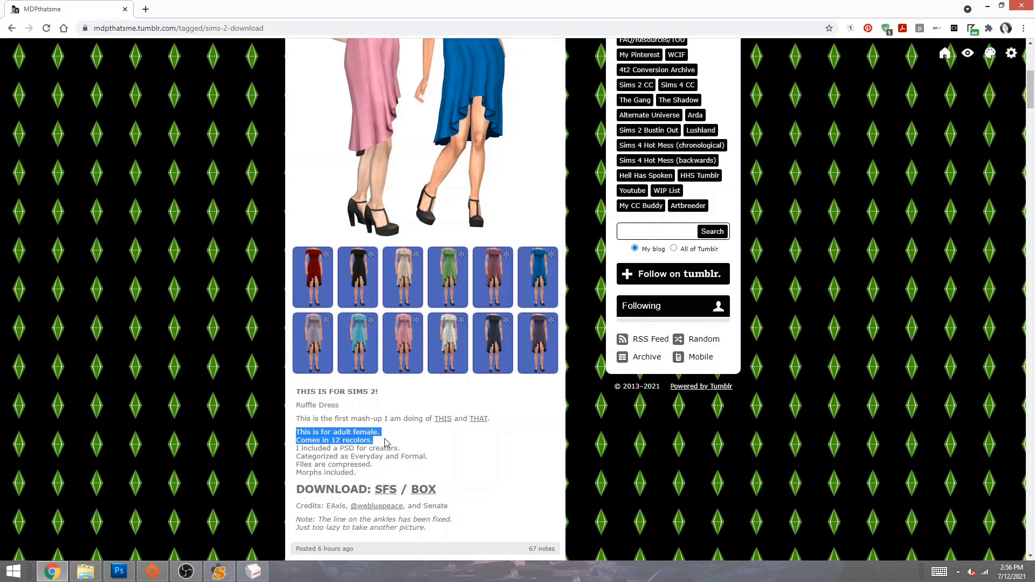
{"action": "left_click_drag", "start_coordinate": [386, 442], "coordinate": [371, 472]}
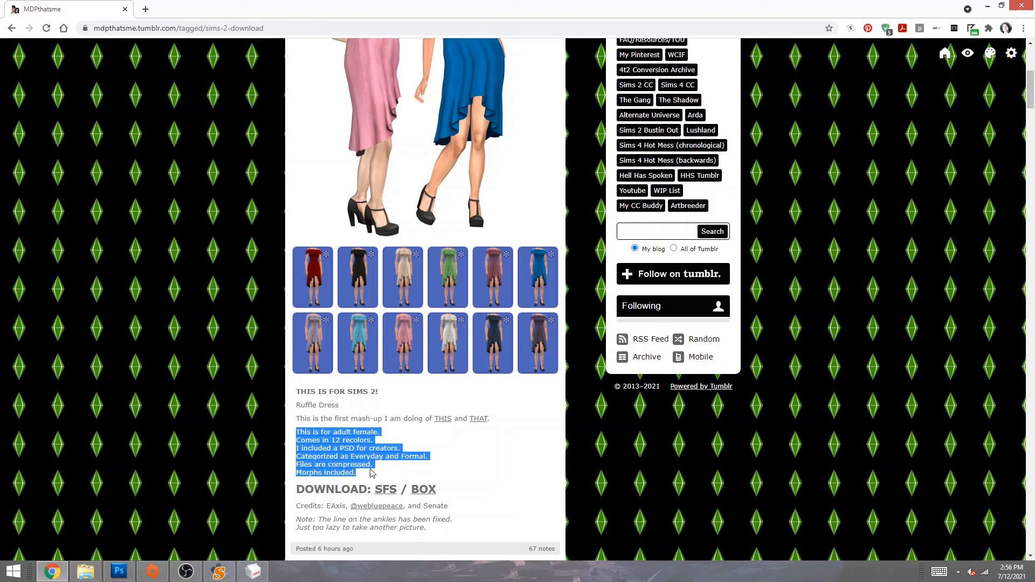
{"action": "left_click", "coordinate": [302, 435]}
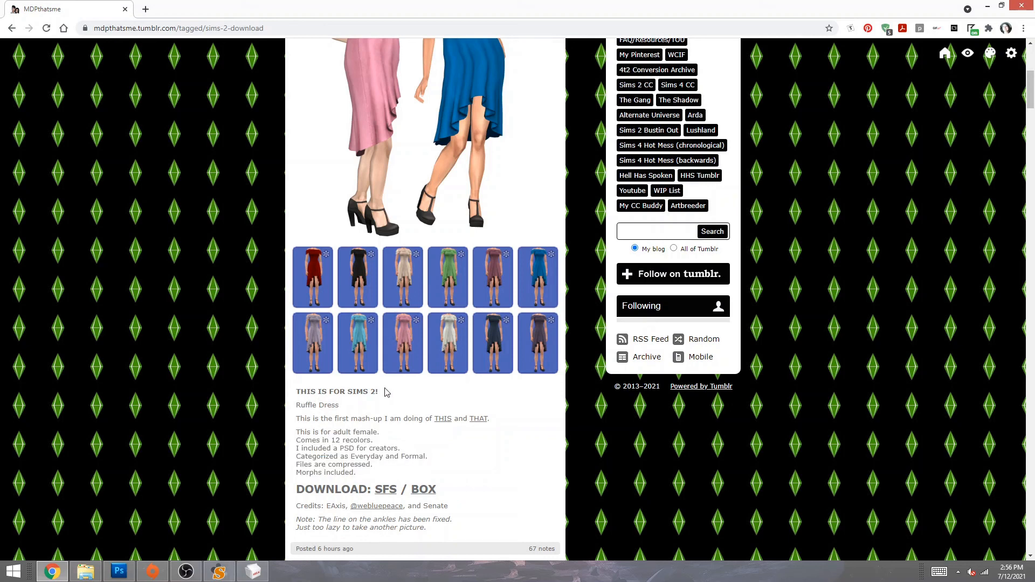
{"action": "left_click_drag", "start_coordinate": [388, 394], "coordinate": [280, 408]}
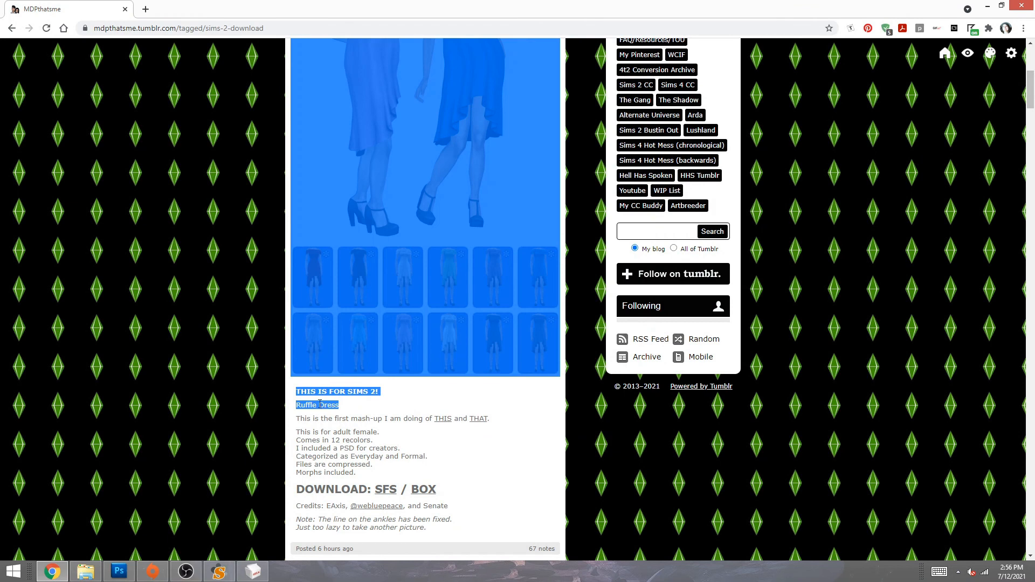
{"action": "left_click_drag", "start_coordinate": [342, 408], "coordinate": [296, 408]}
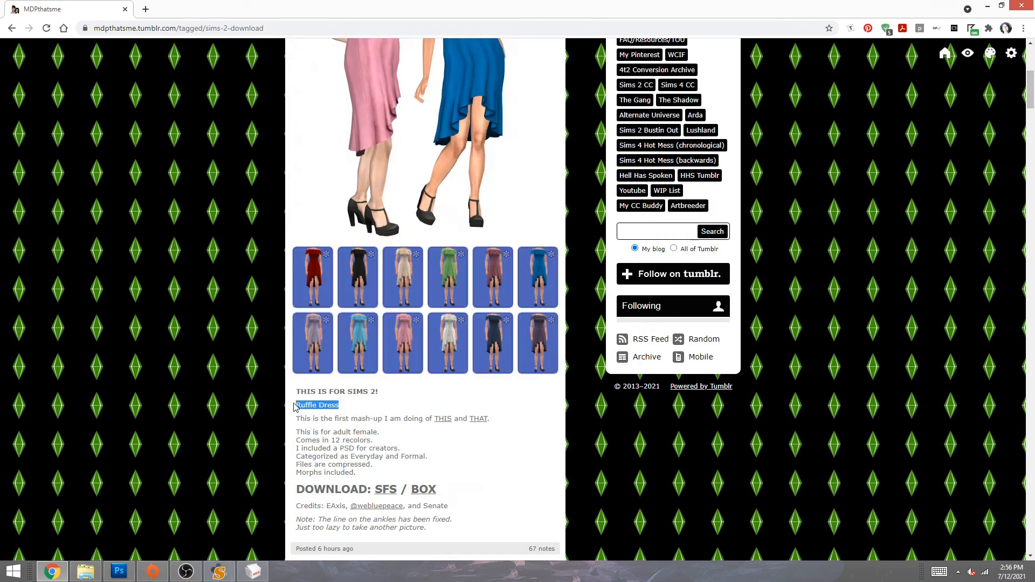
{"action": "left_click", "coordinate": [240, 395]}
{"action": "scroll", "coordinate": [240, 395], "scroll_direction": "up", "scroll_amount": 2}
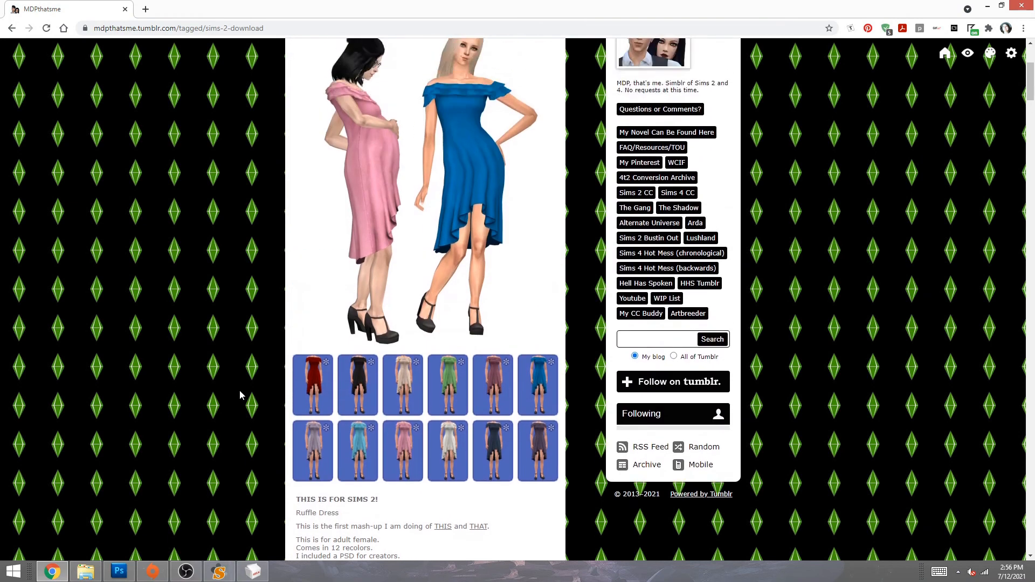
{"action": "scroll", "coordinate": [240, 395], "scroll_direction": "down", "scroll_amount": 2}
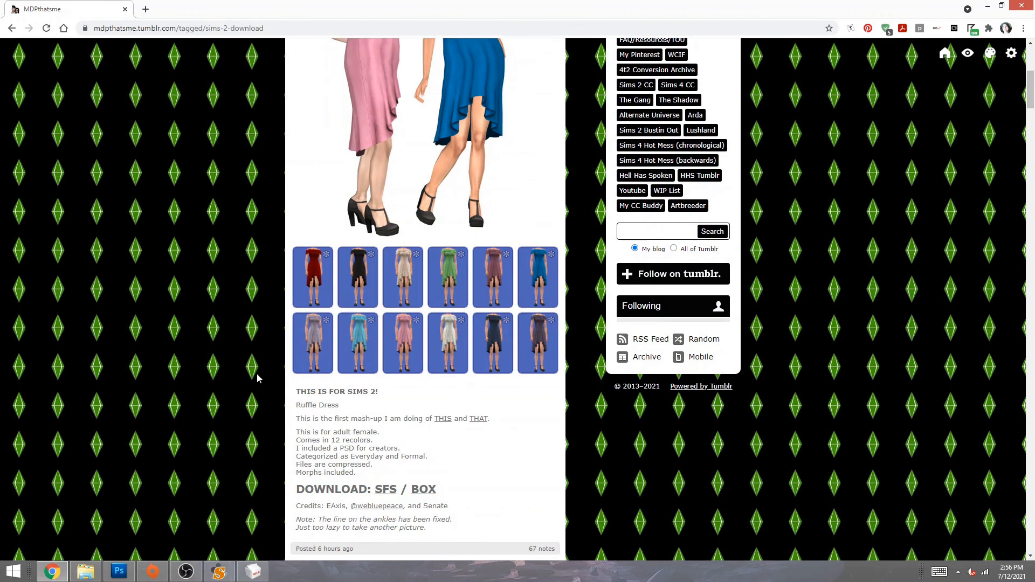
{"action": "scroll", "coordinate": [259, 381], "scroll_direction": "down", "scroll_amount": 2}
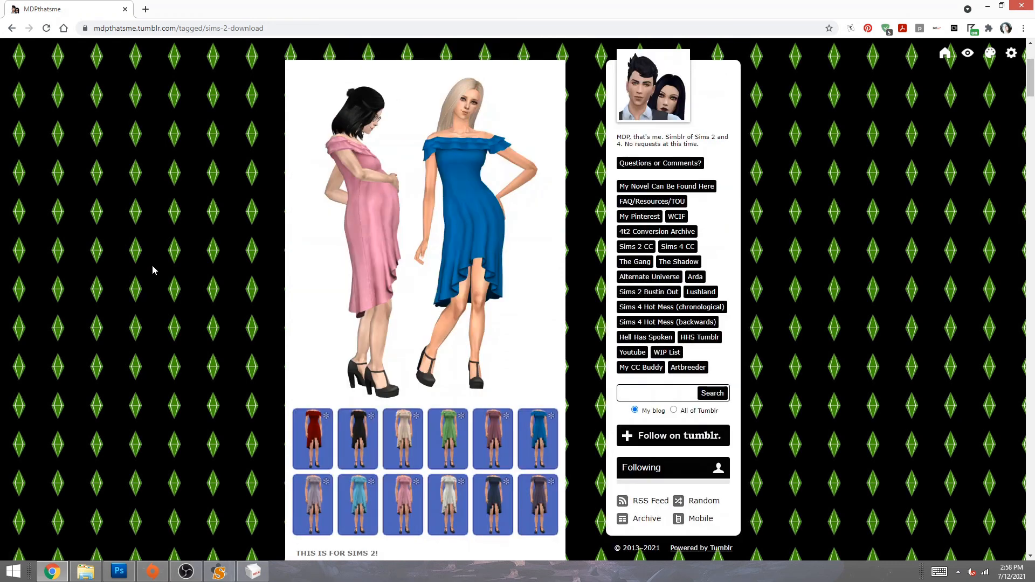
{"action": "scroll", "coordinate": [152, 270], "scroll_direction": "down", "scroll_amount": 1}
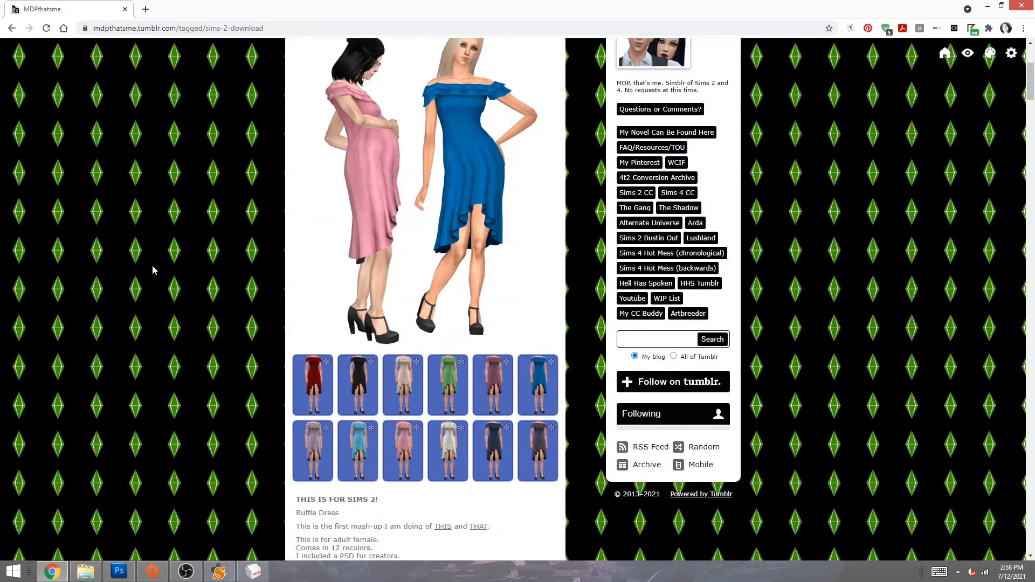
{"action": "scroll", "coordinate": [152, 270], "scroll_direction": "up", "scroll_amount": 1}
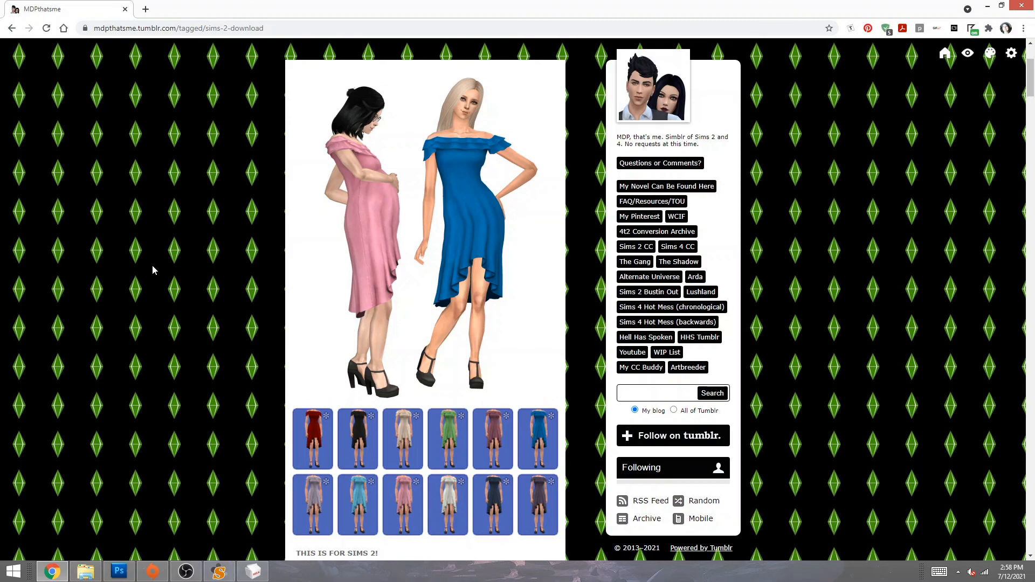
{"action": "left_click", "coordinate": [987, 6]}
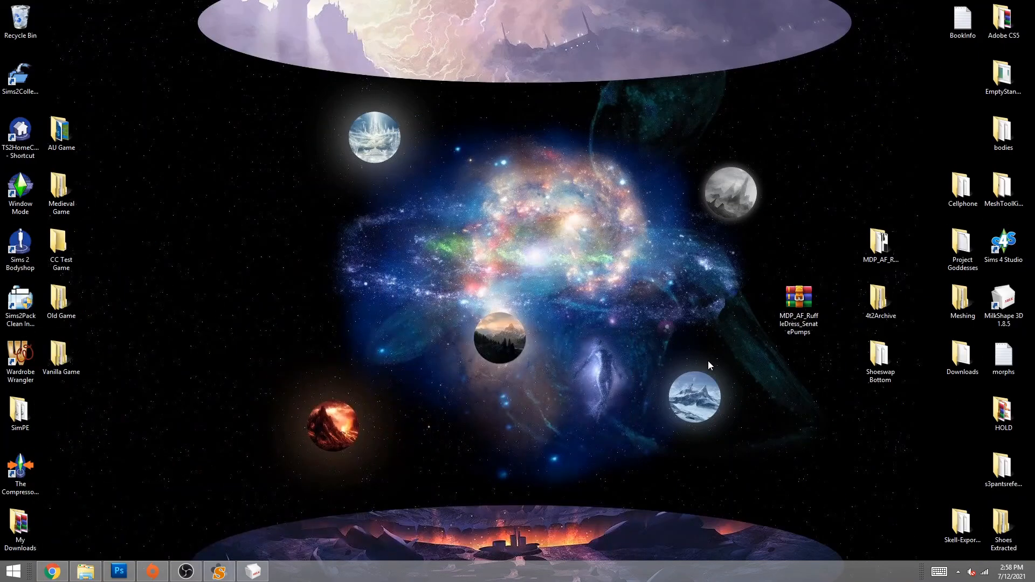